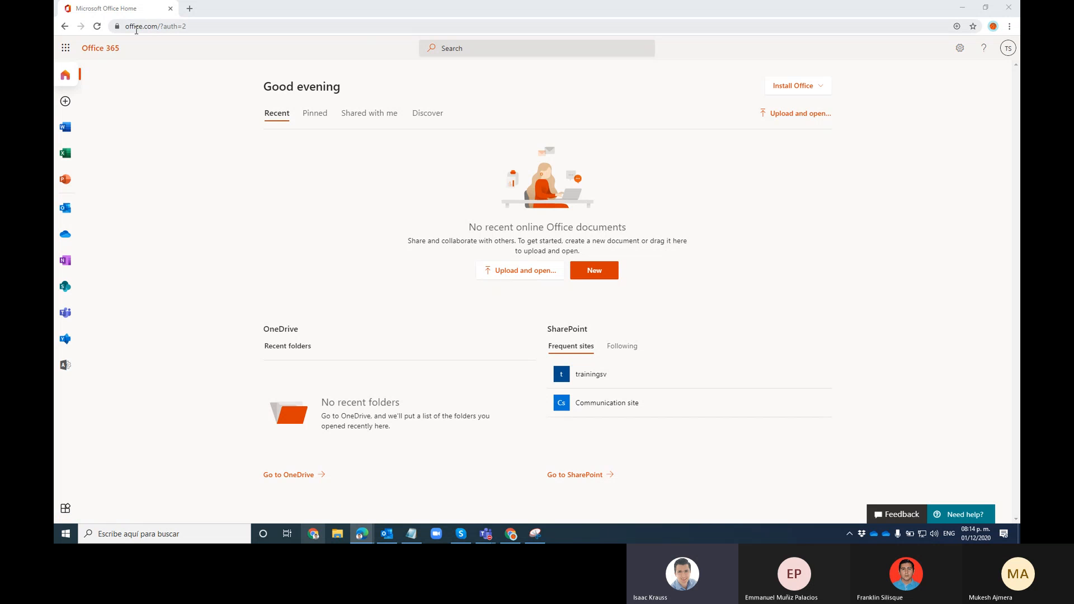
Load portal.office.com and show the list of all Office 365 apps
left_click(201, 27)
type("por")
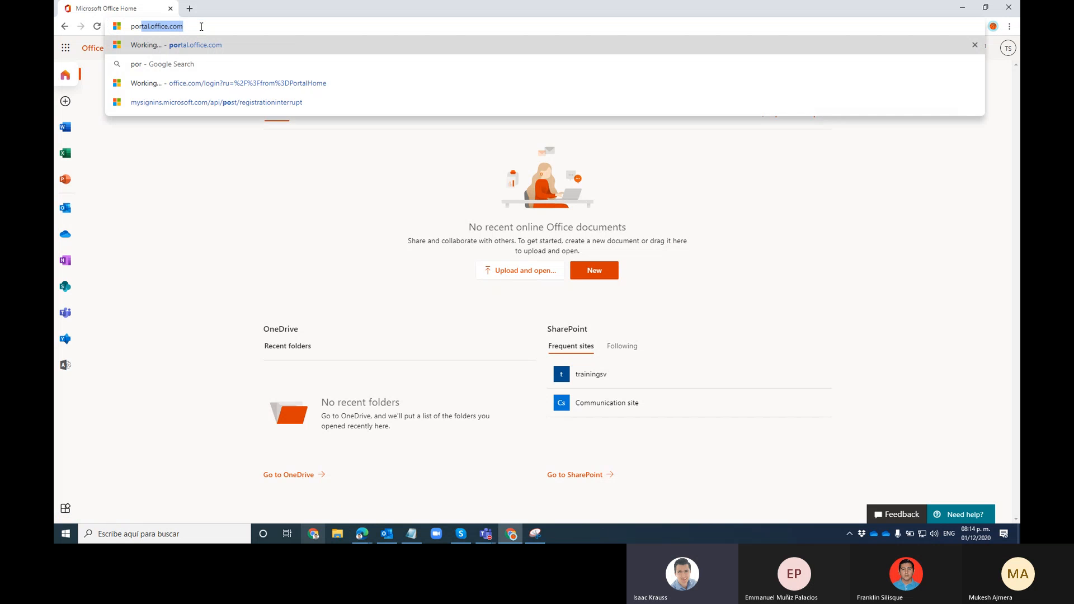
key("End")
key("Return")
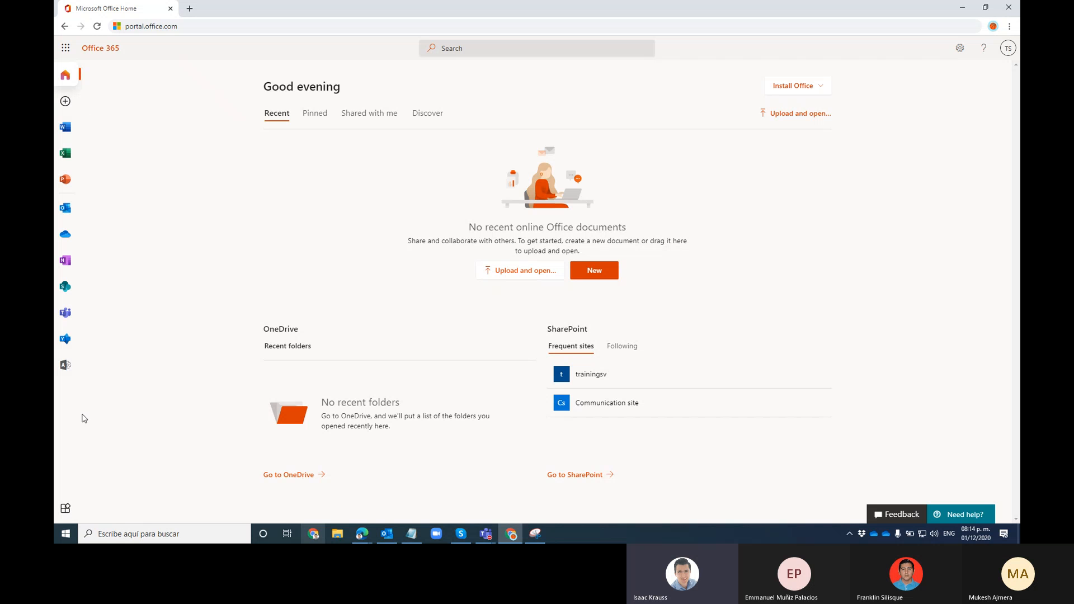
left_click(67, 511)
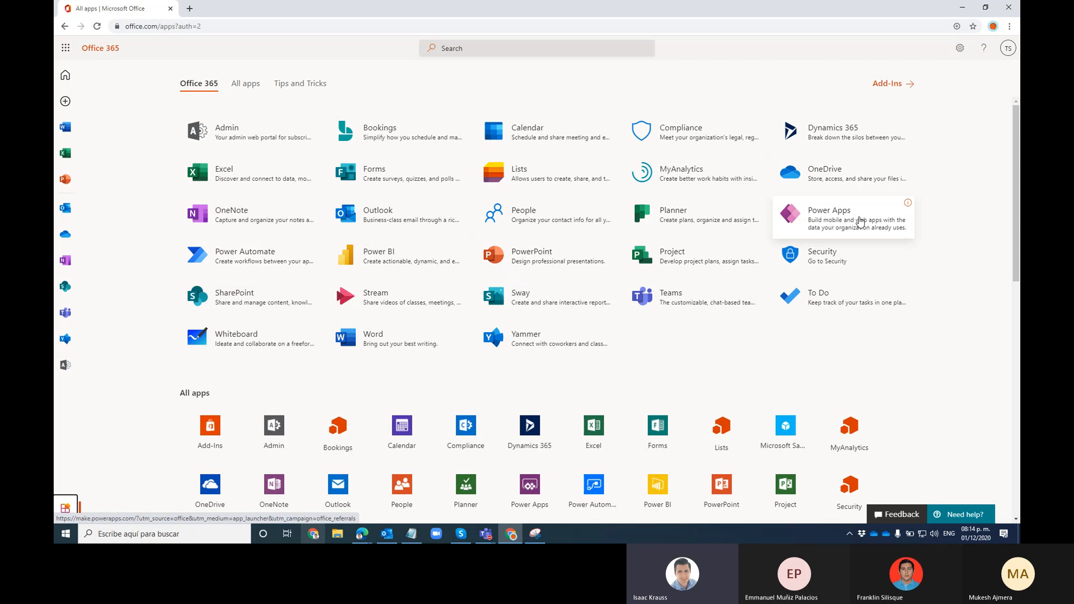
Launch Power Apps, skip the security setup prompt, and return to the Office apps tab
left_click(818, 218)
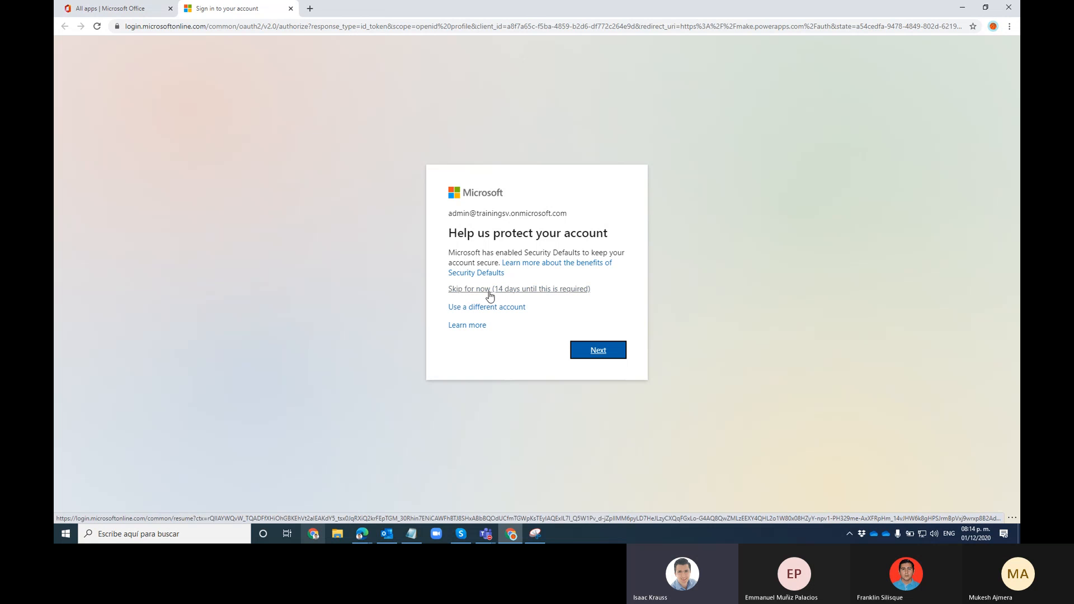
left_click(490, 292)
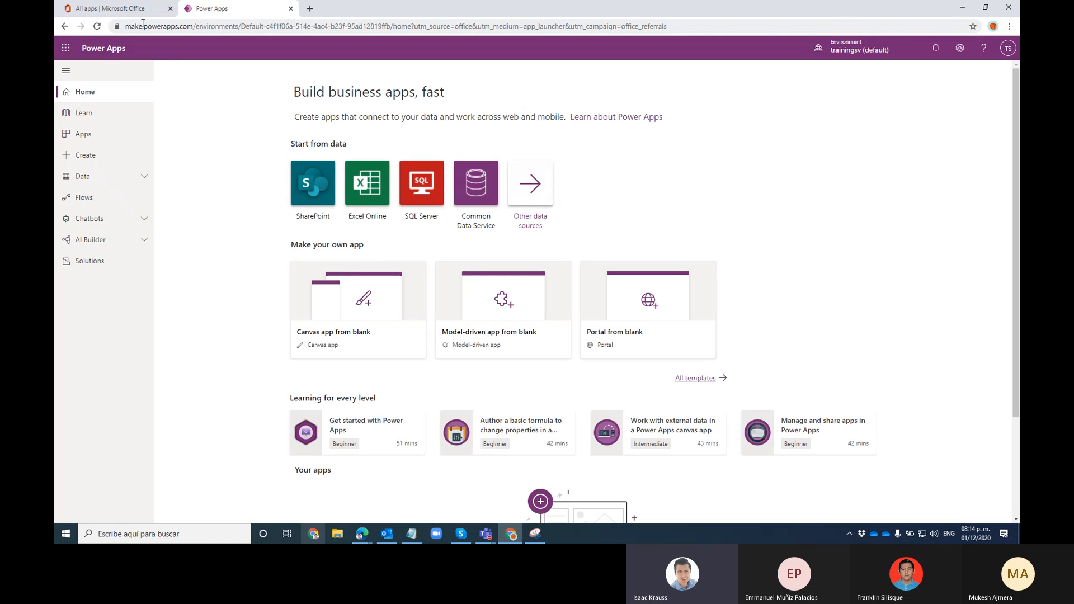
left_click(111, 9)
Launch Power Automate, skip its security prompt, and switch between the Power Apps and Power Automate tabs
left_click(221, 259)
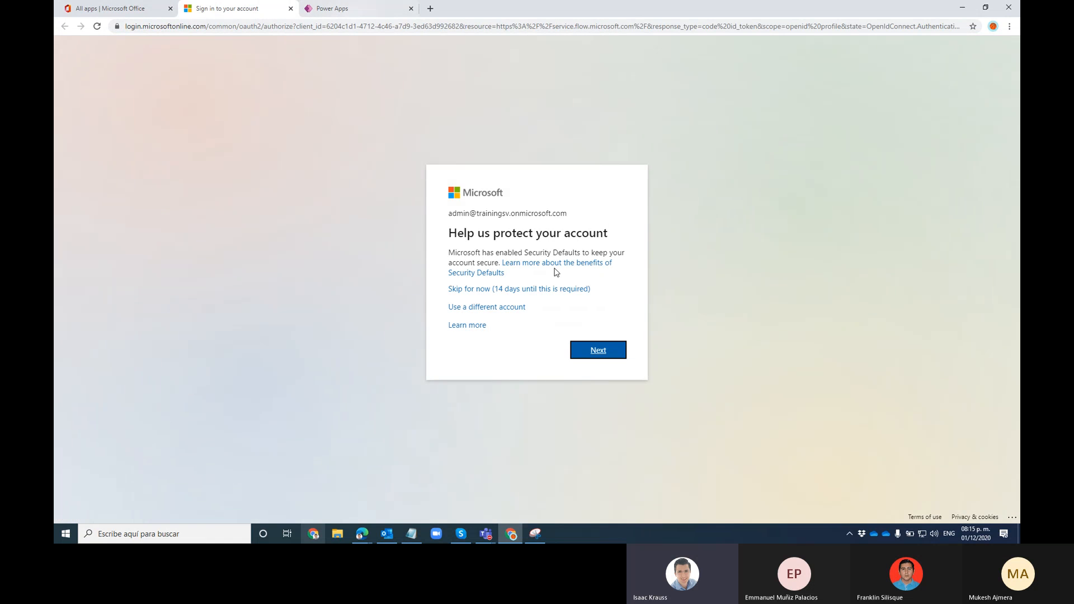
left_click(497, 289)
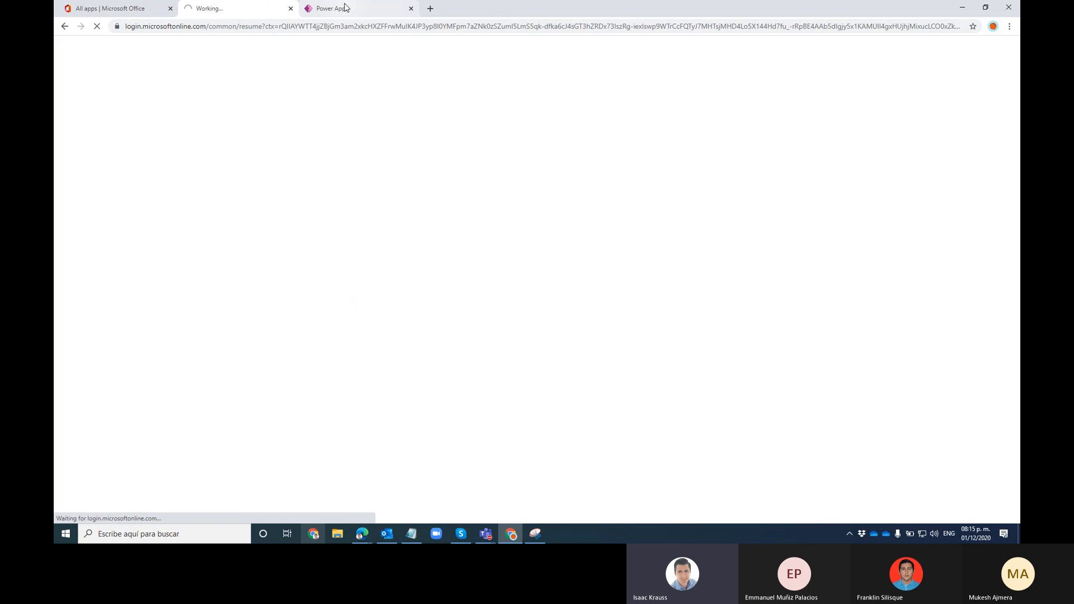
left_click(361, 7)
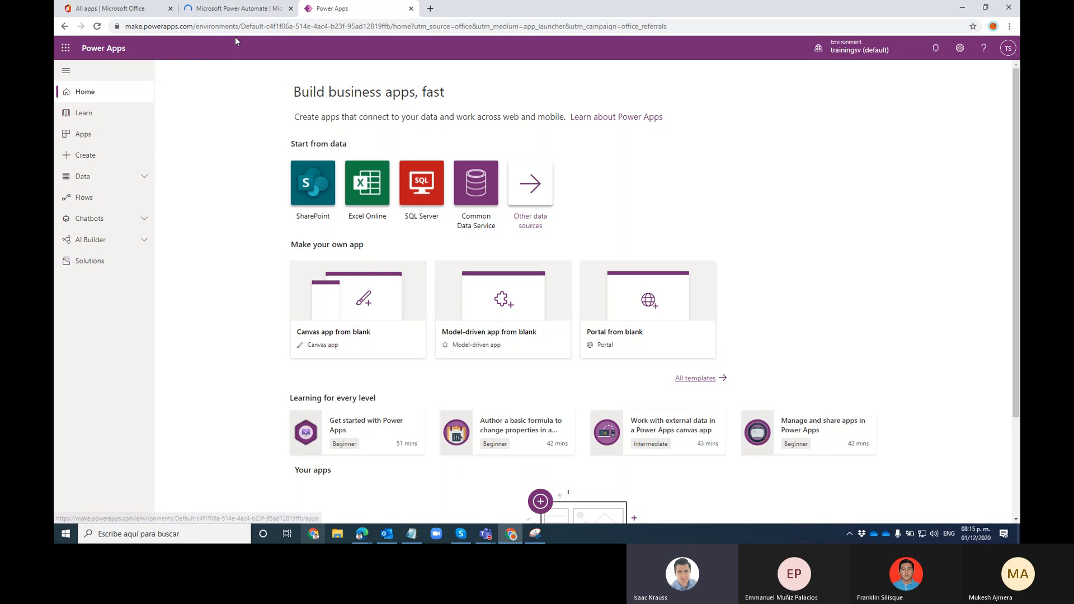
left_click(251, 8)
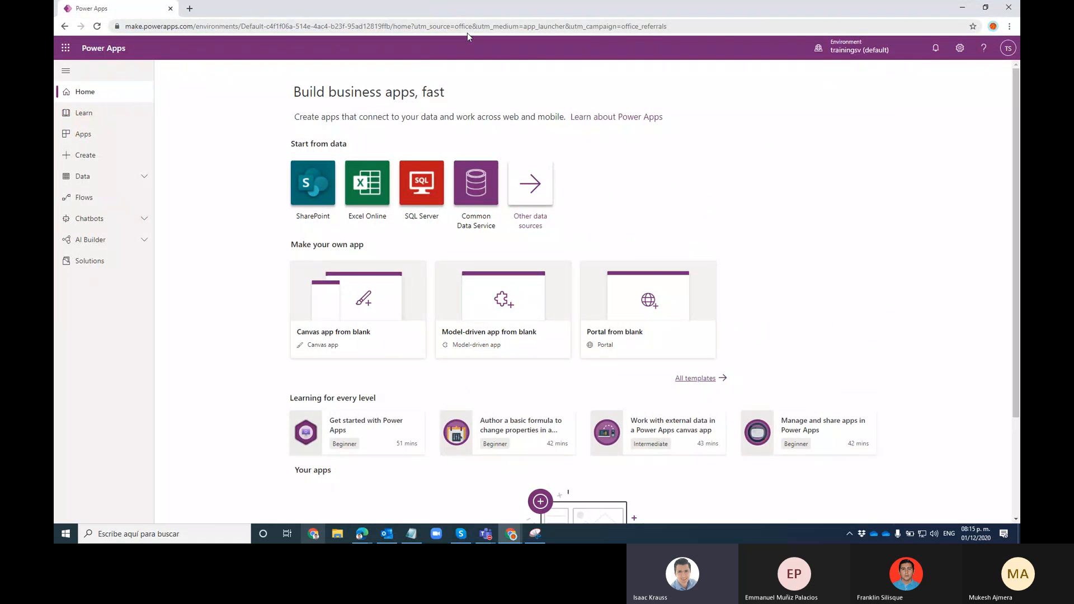
Snap Power Apps right and Power Automate left, widen Power Apps, and dismiss the entity notice
key("super+Right")
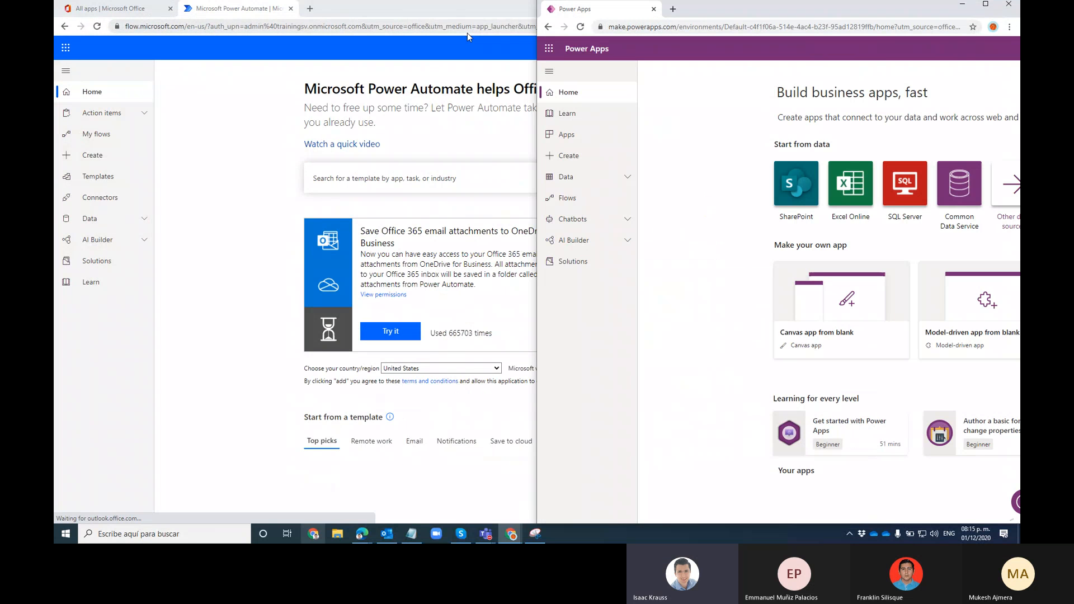
left_click(258, 13)
key("super+Left")
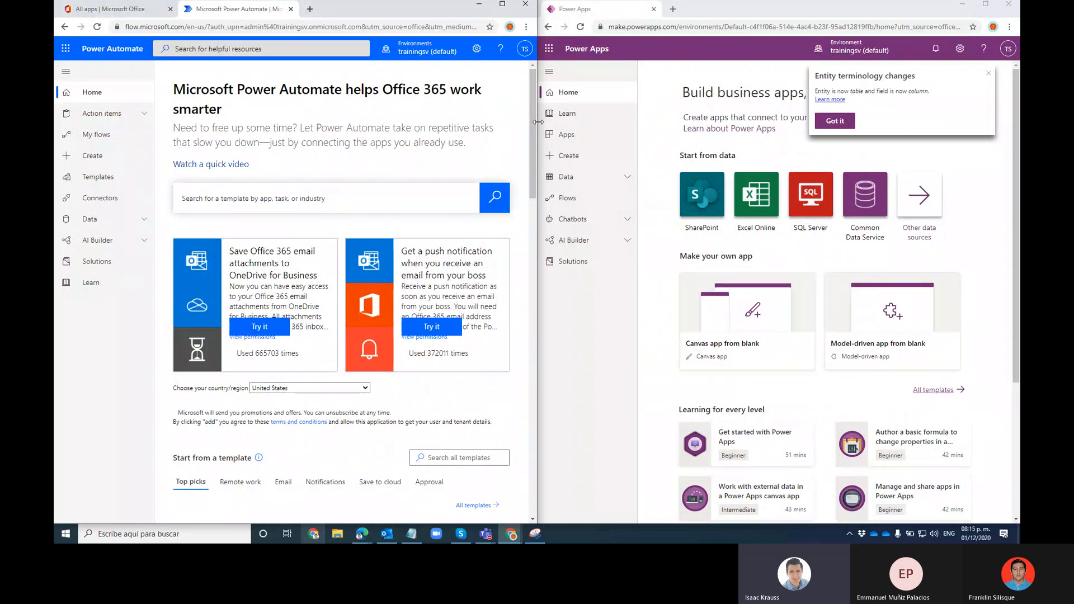
left_click_drag(538, 122, 510, 122)
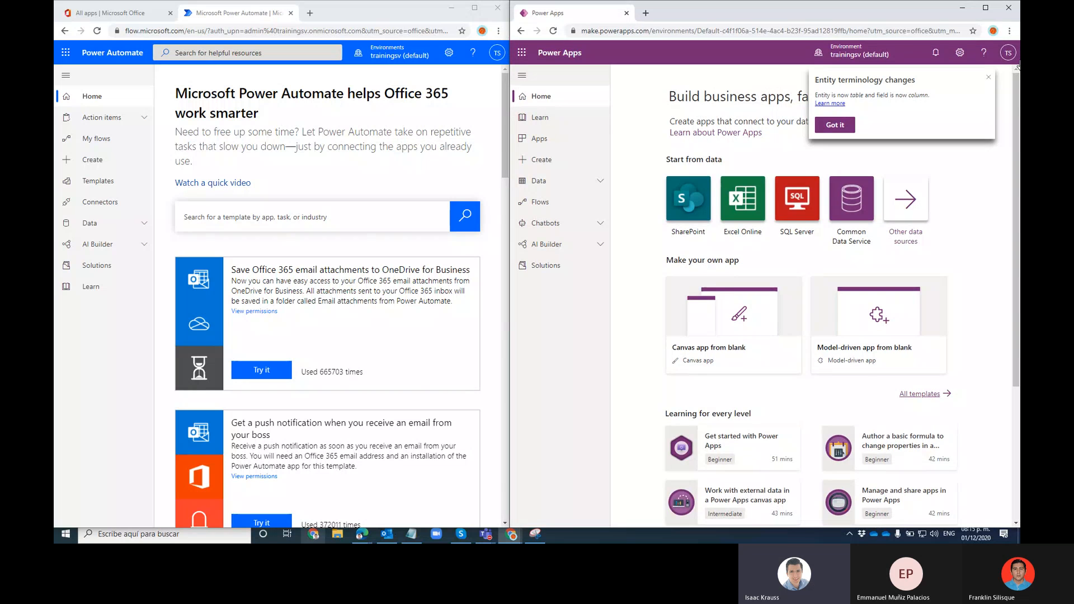
left_click(989, 77)
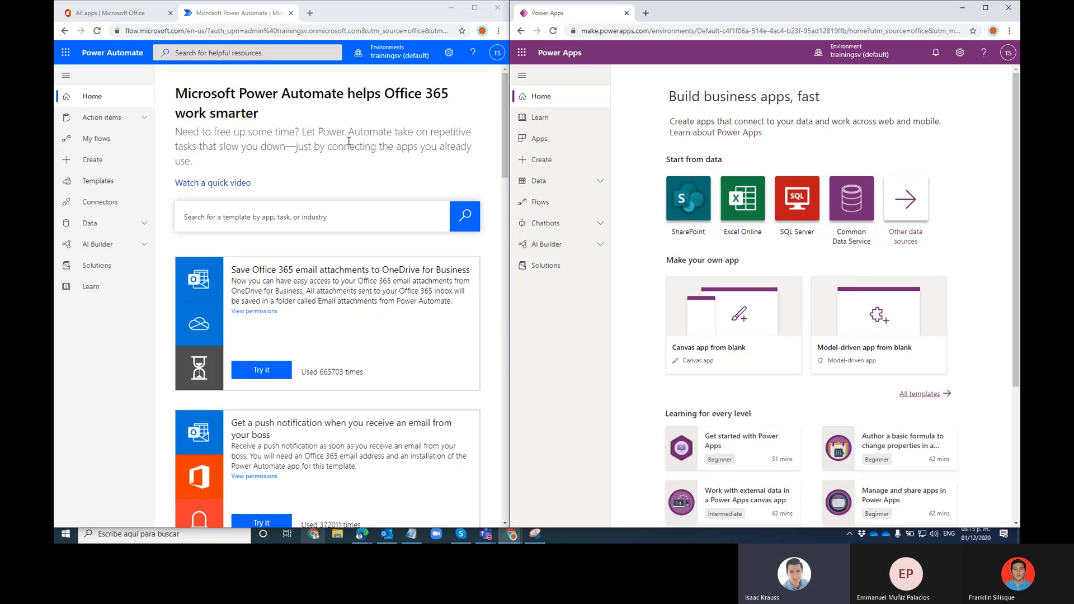
Show My flows and the Power Apps Apps list, then pick Mexico and finish the welcome setup
left_click(98, 140)
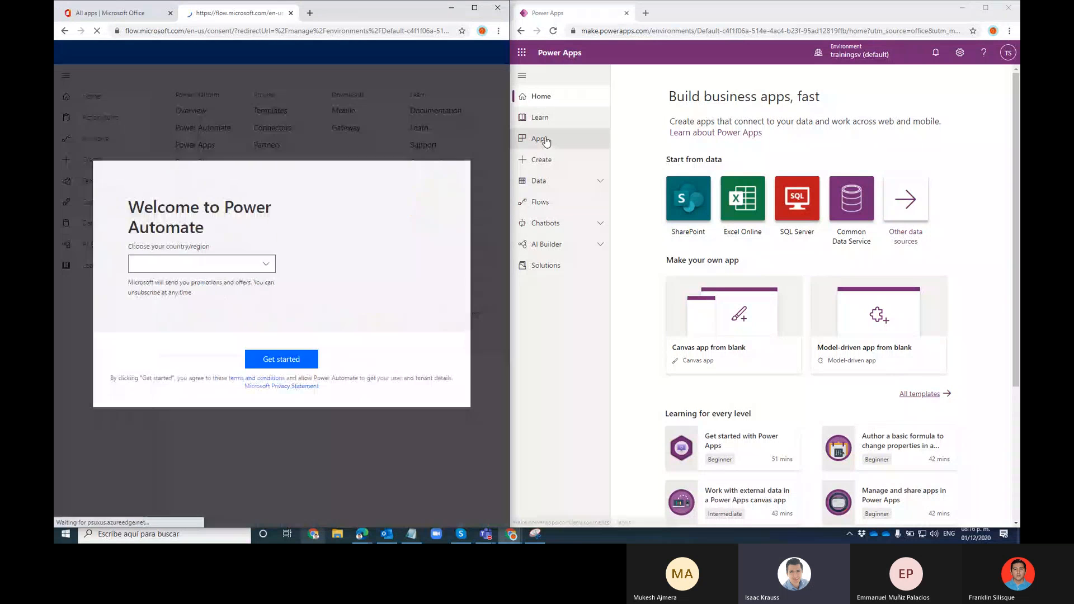
left_click(551, 144)
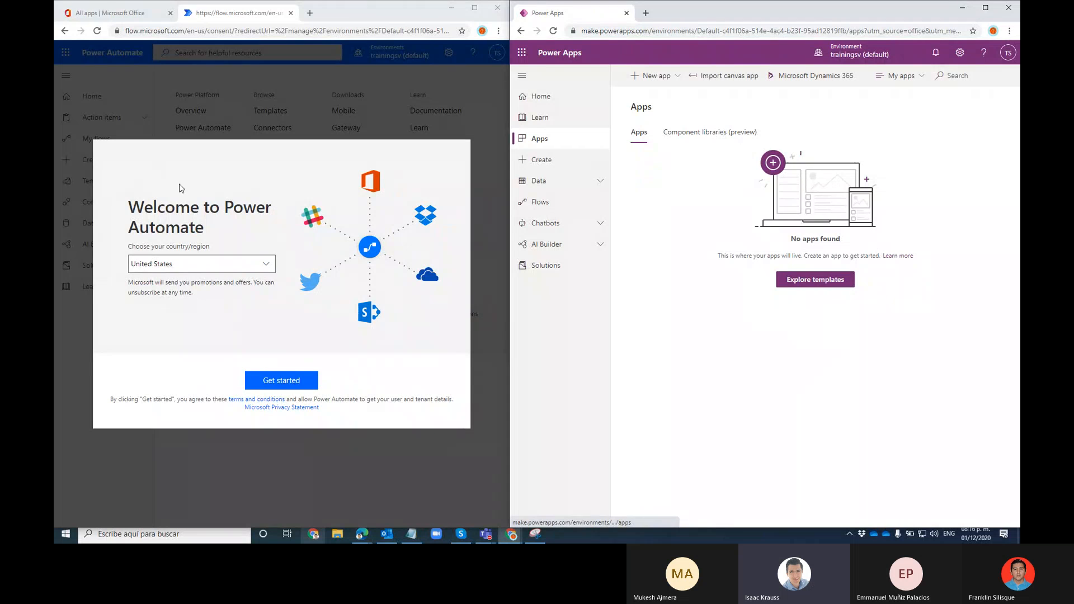
left_click(266, 264)
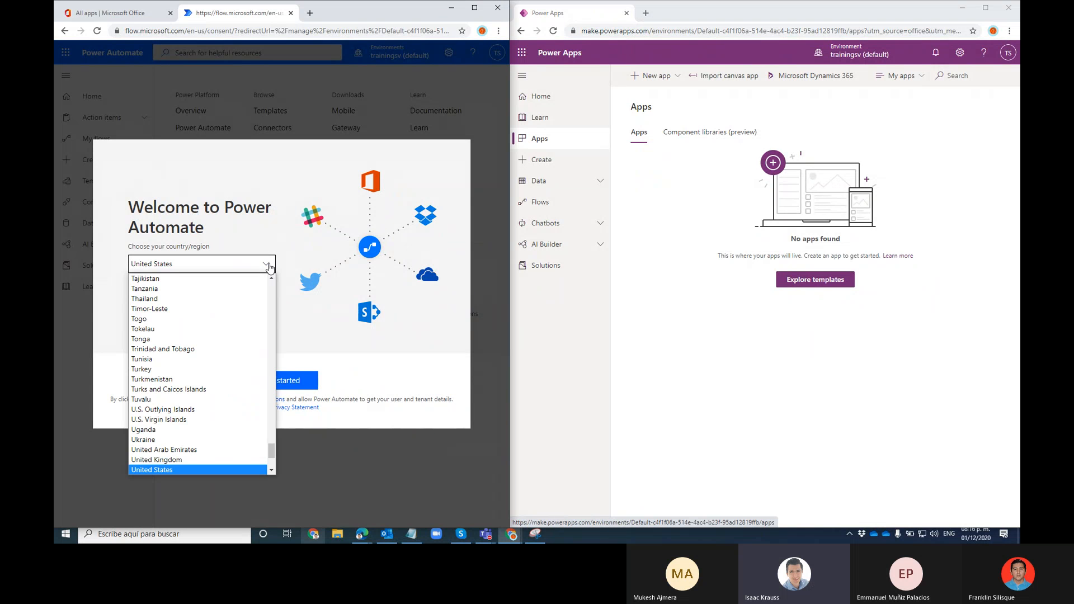
scroll(235, 336, "down", 3)
scroll(223, 362, "up", 20)
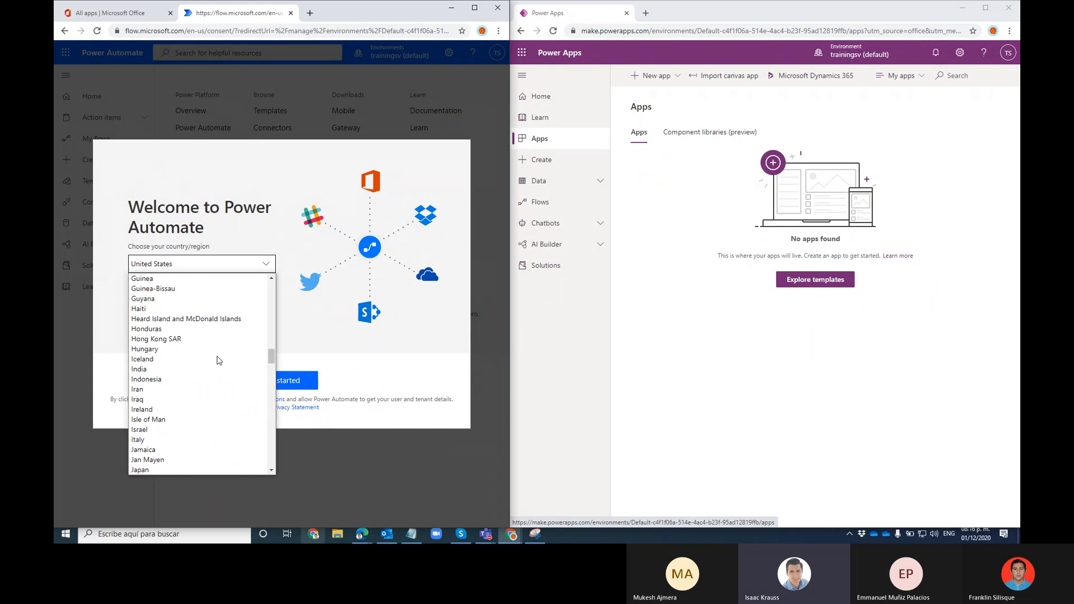
scroll(193, 375, "down", 3)
scroll(191, 377, "down", 5)
left_click(190, 375)
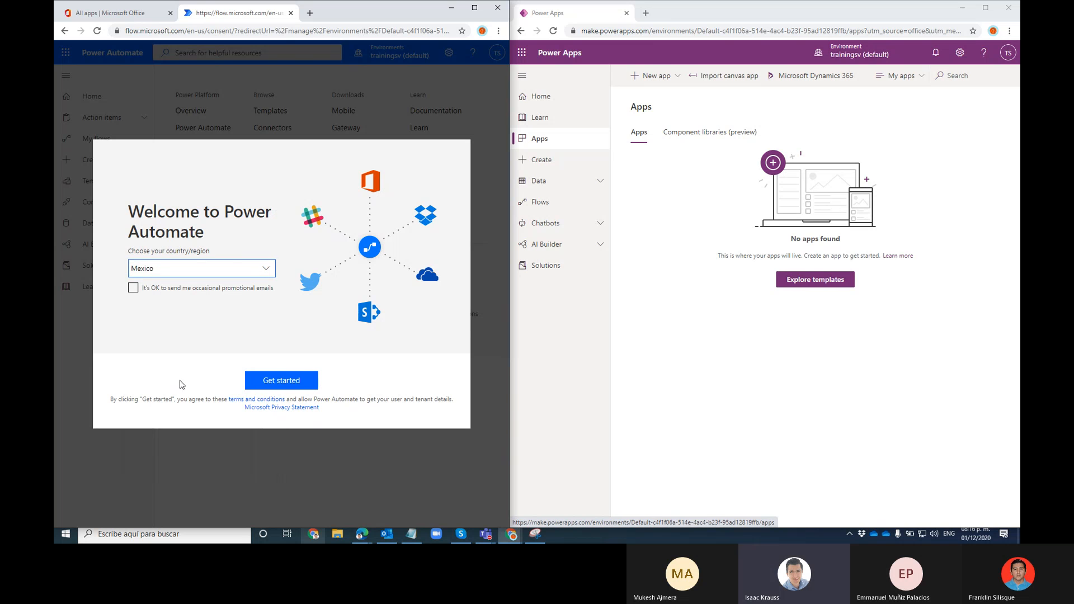
left_click(278, 378)
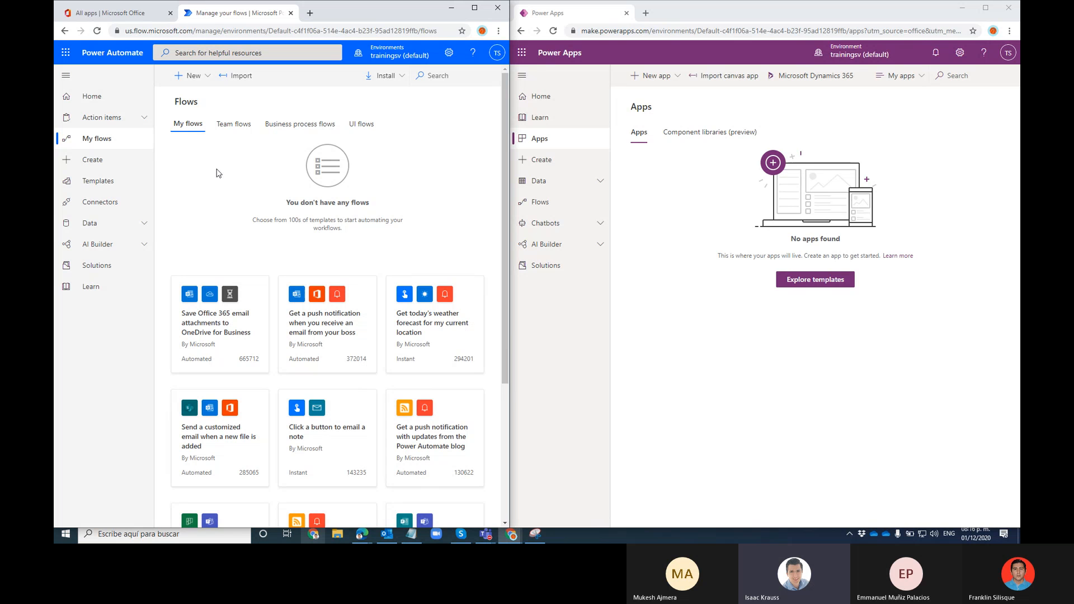
Look over the New flow and New app menus, then open both Create pages
left_click(202, 80)
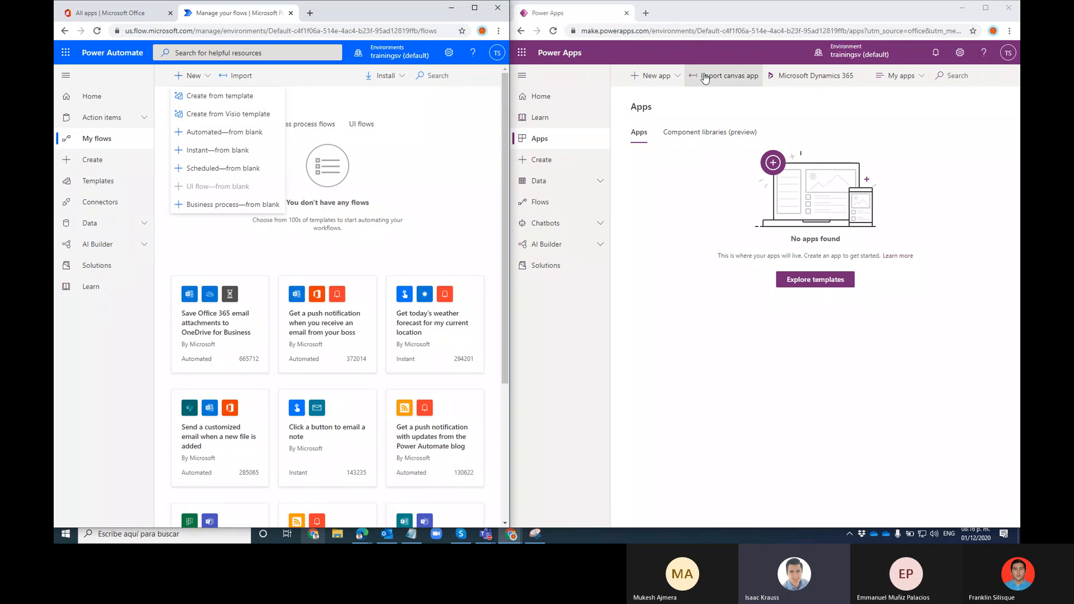
left_click(640, 78)
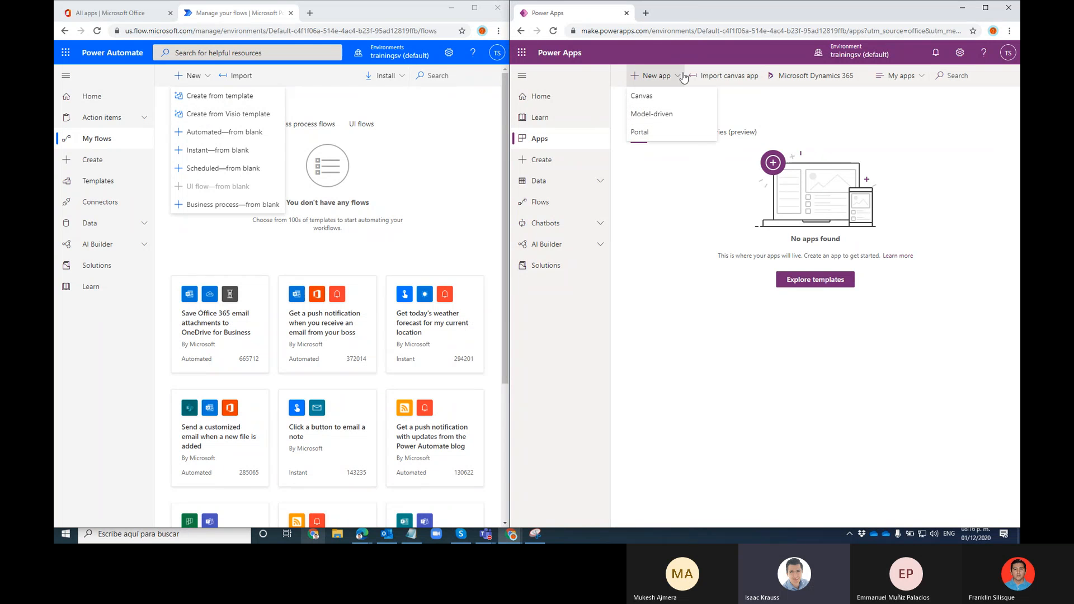
left_click(316, 80)
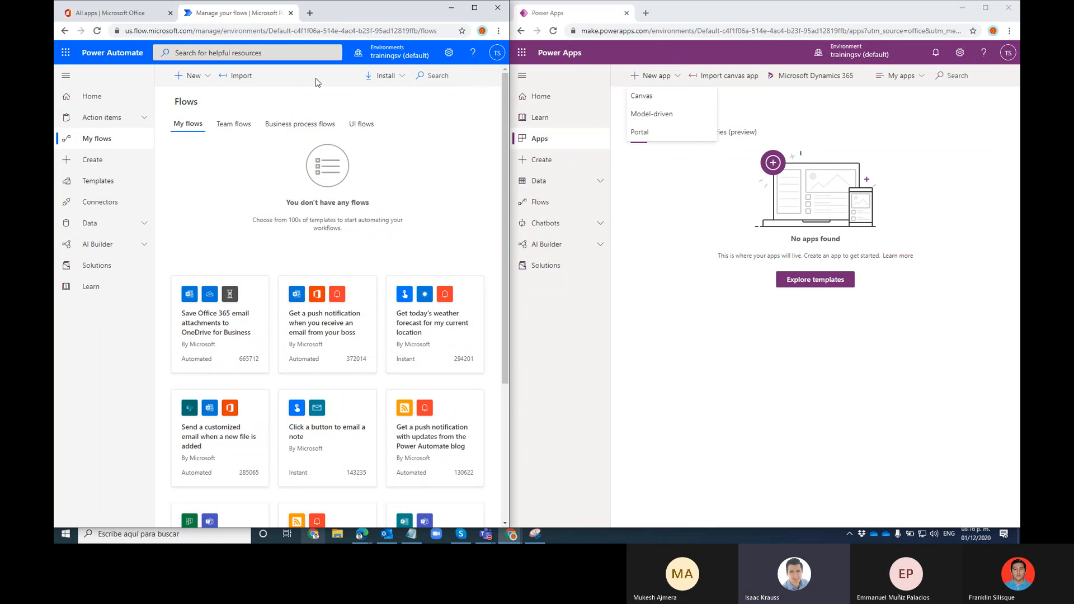
left_click(91, 166)
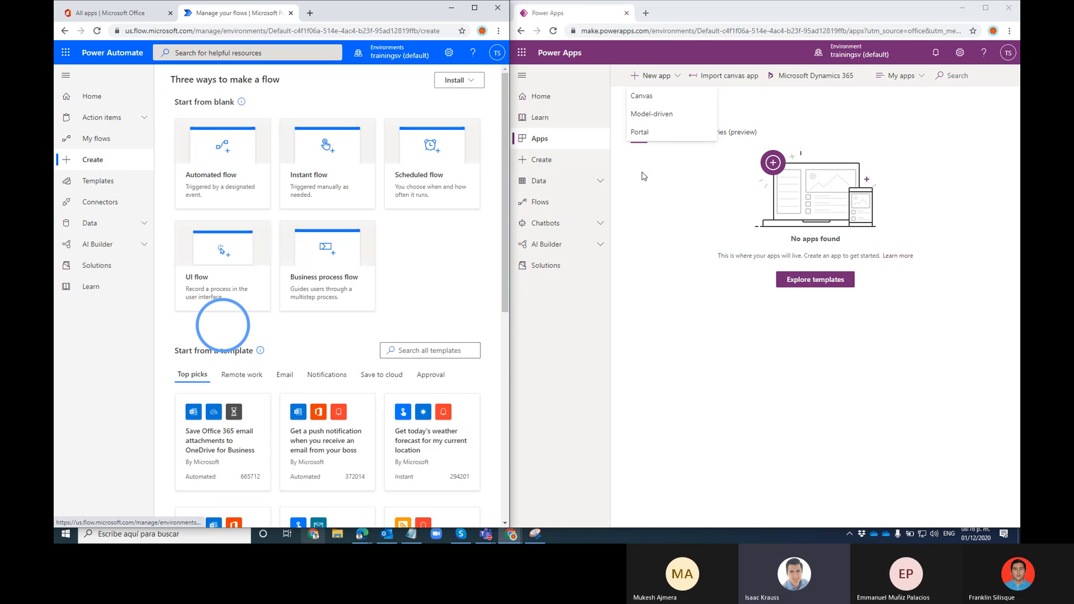
left_click(540, 160)
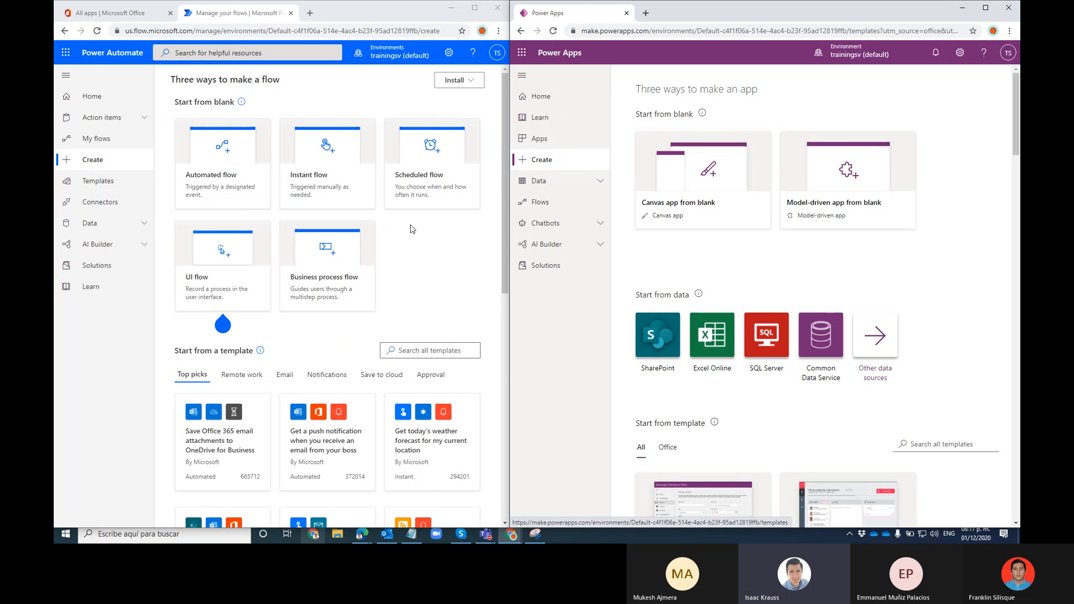
left_click(102, 184)
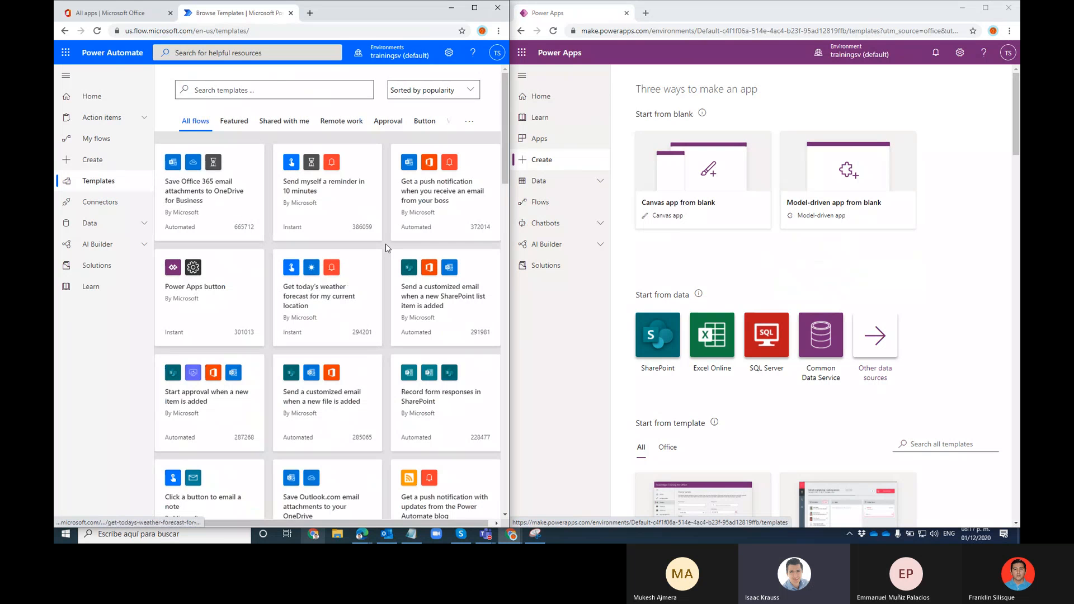
scroll(387, 245, "down", 5)
scroll(388, 246, "up", 5)
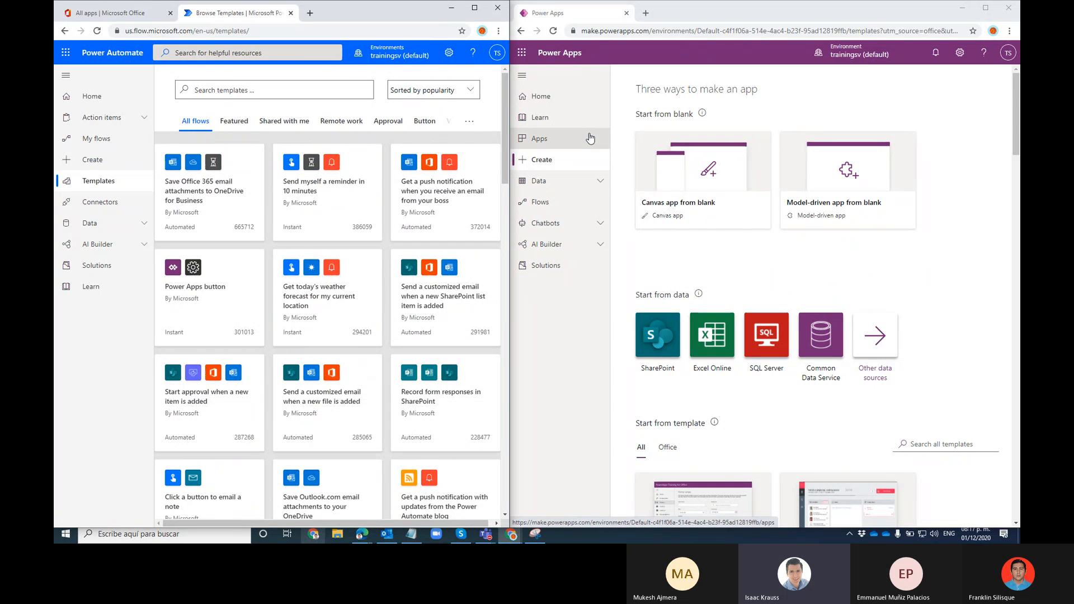
scroll(728, 224, "down", 5)
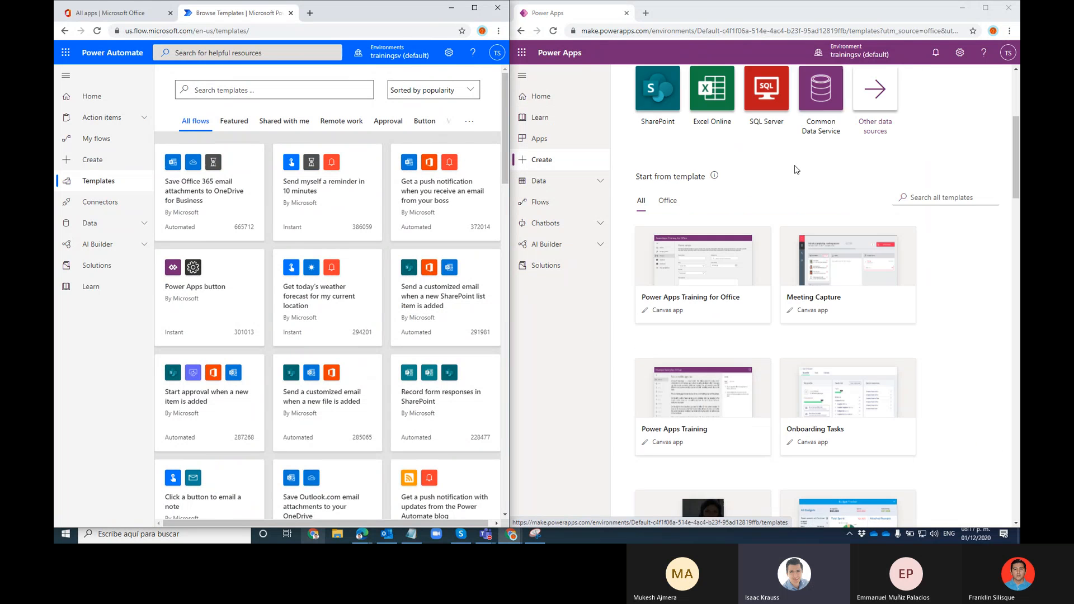
scroll(806, 166, "down", 1)
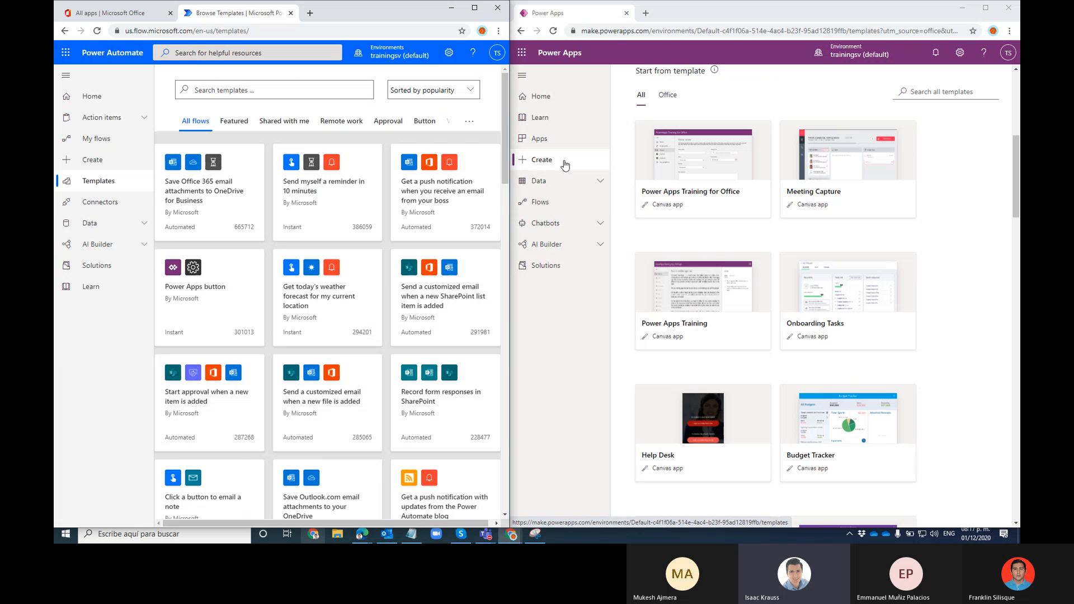
scroll(866, 199, "down", 3)
scroll(866, 200, "up", 1)
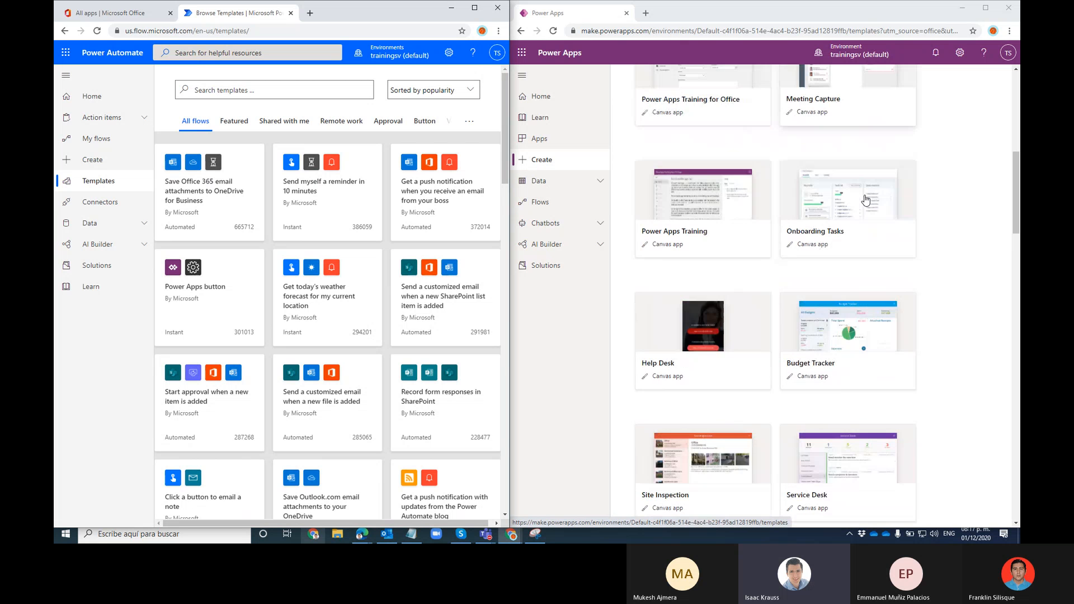
scroll(865, 200, "up", 8)
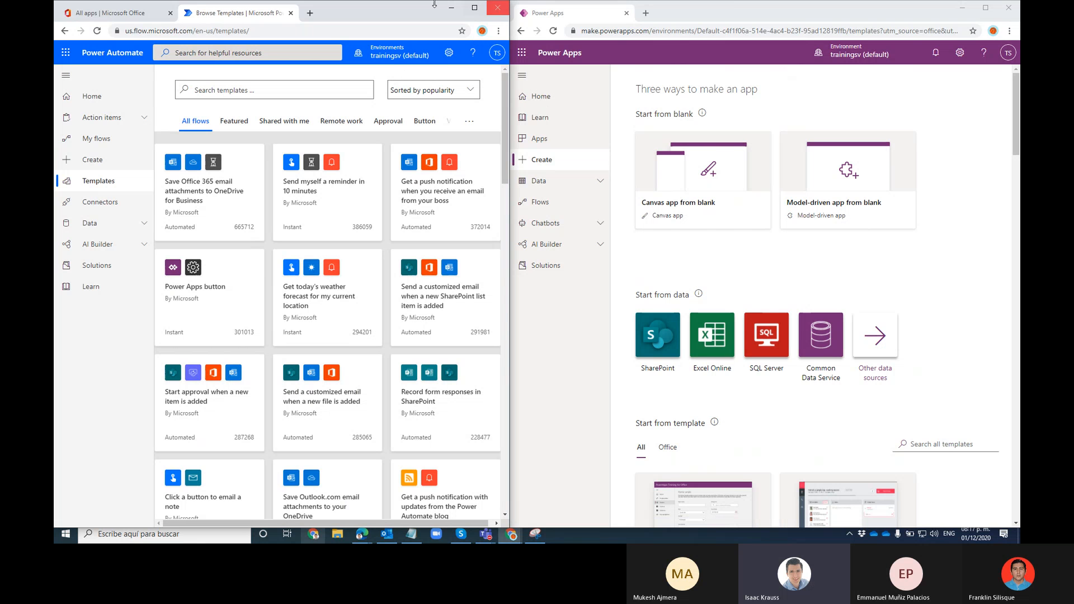
Merge the Power Apps tab into the Power Automate window and close the templates tab
left_click_drag(563, 13, 347, 10)
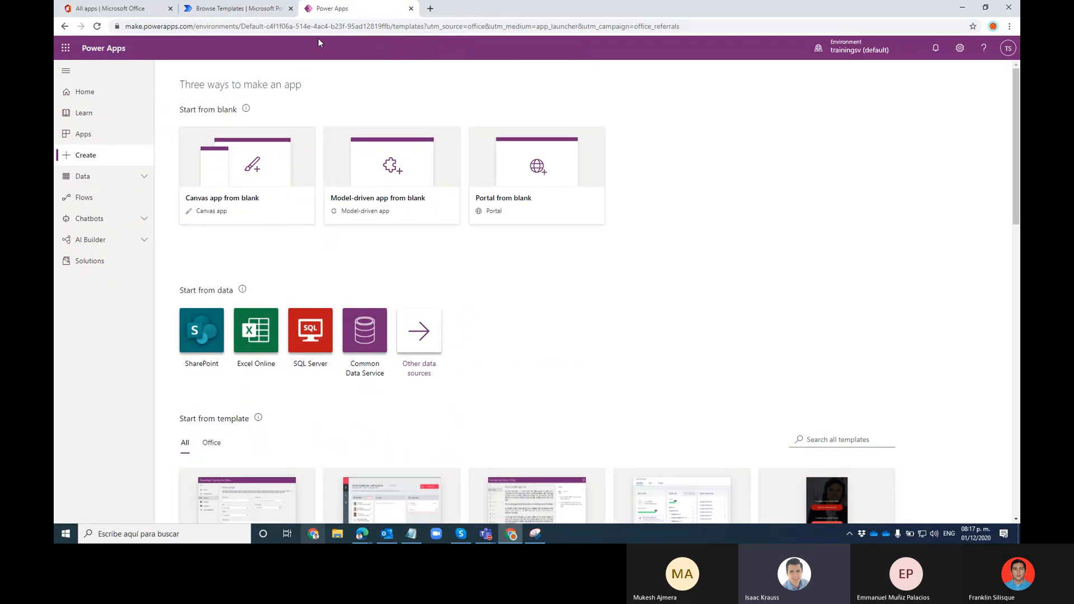
left_click(269, 12)
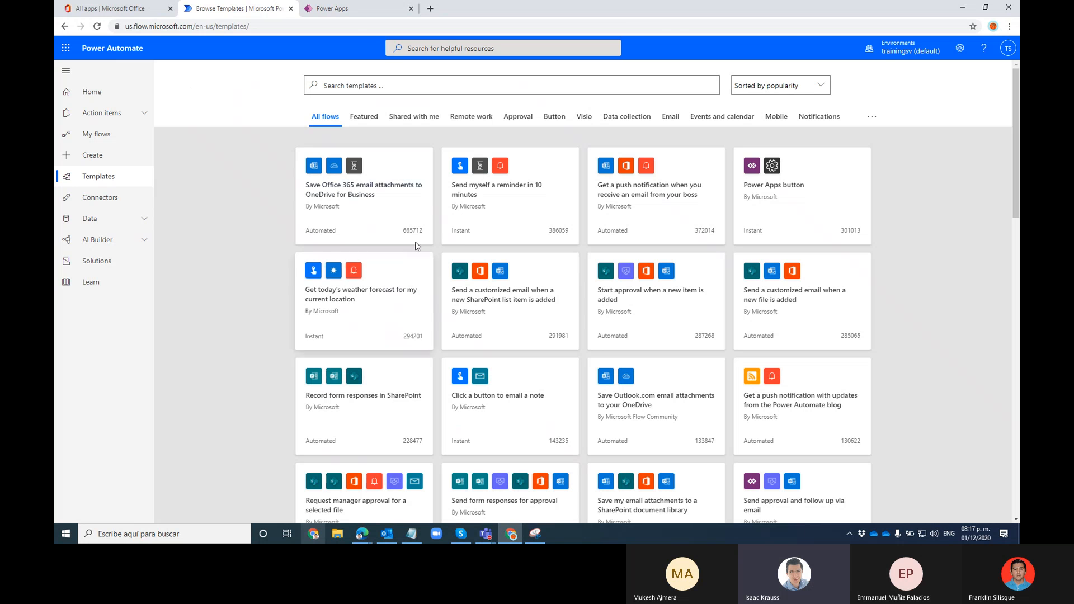
left_click(322, 14)
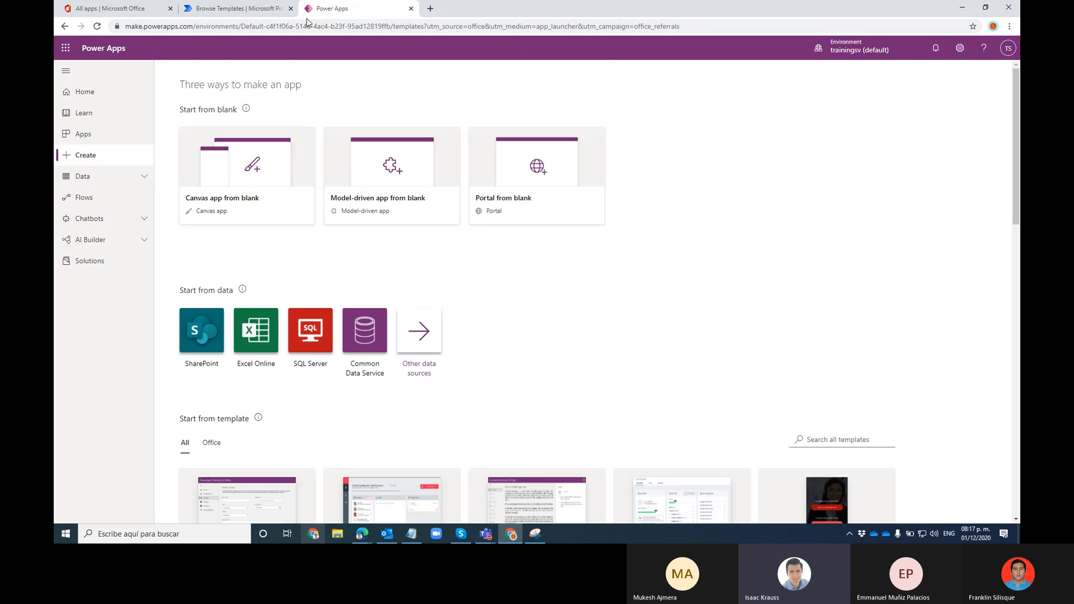
left_click(259, 9)
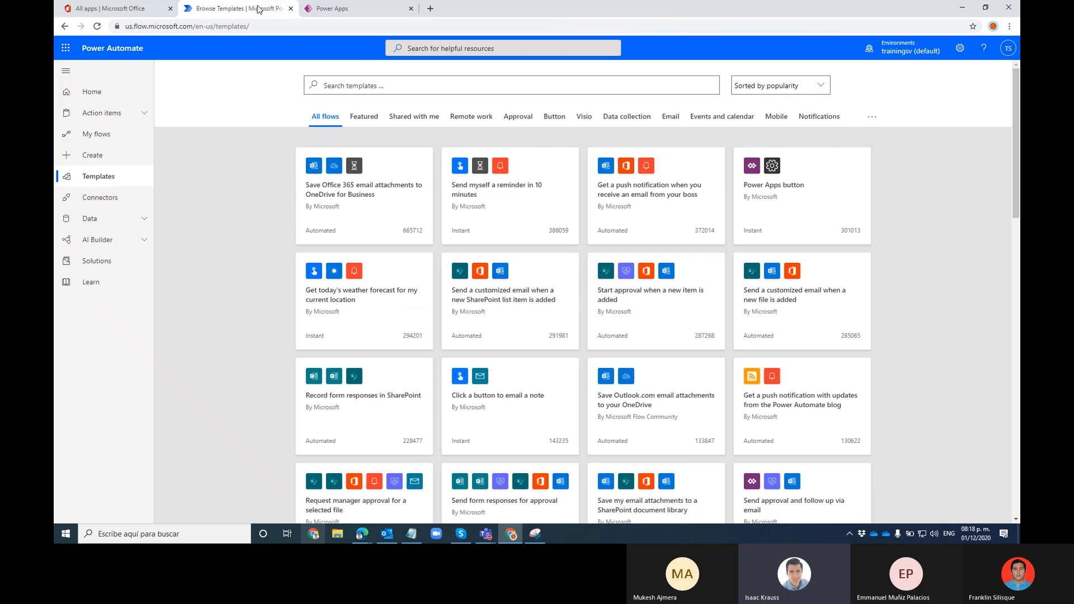
left_click(290, 9)
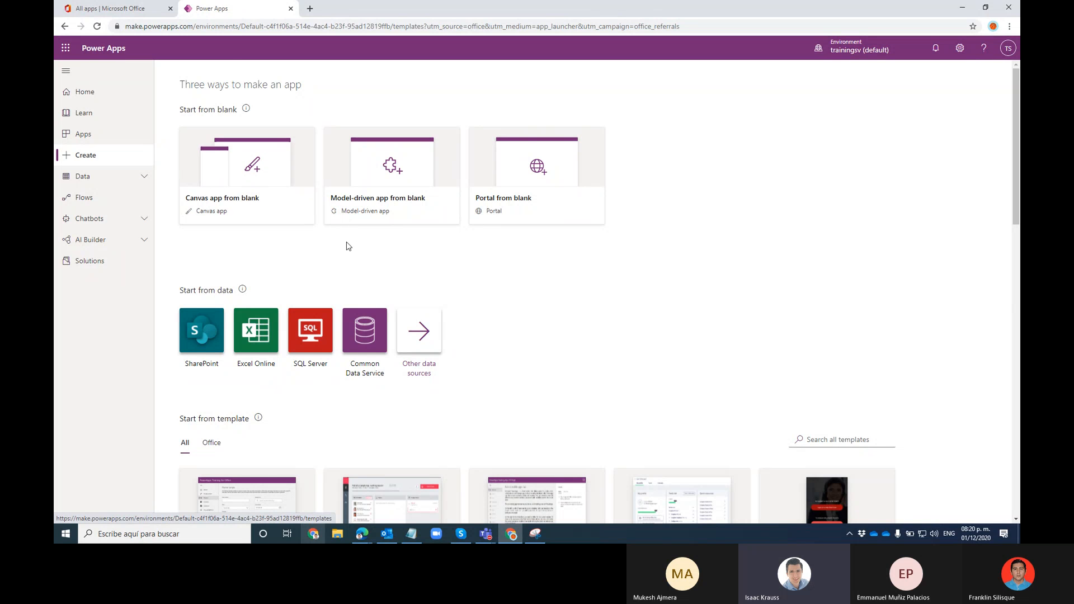
scroll(638, 261, "down", 1)
scroll(822, 280, "down", 1)
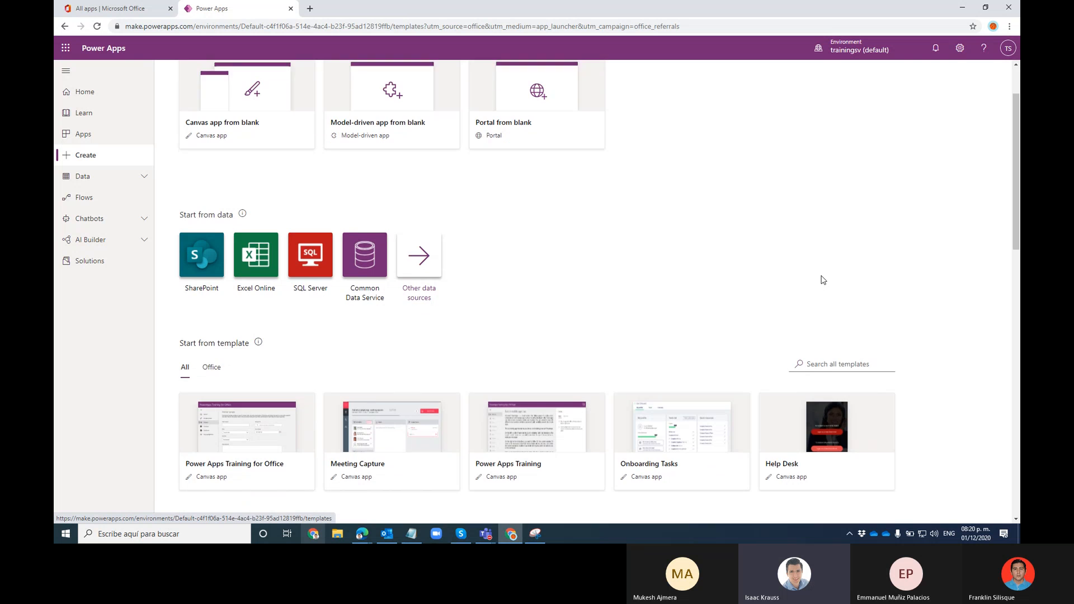
scroll(698, 251, "down", 1)
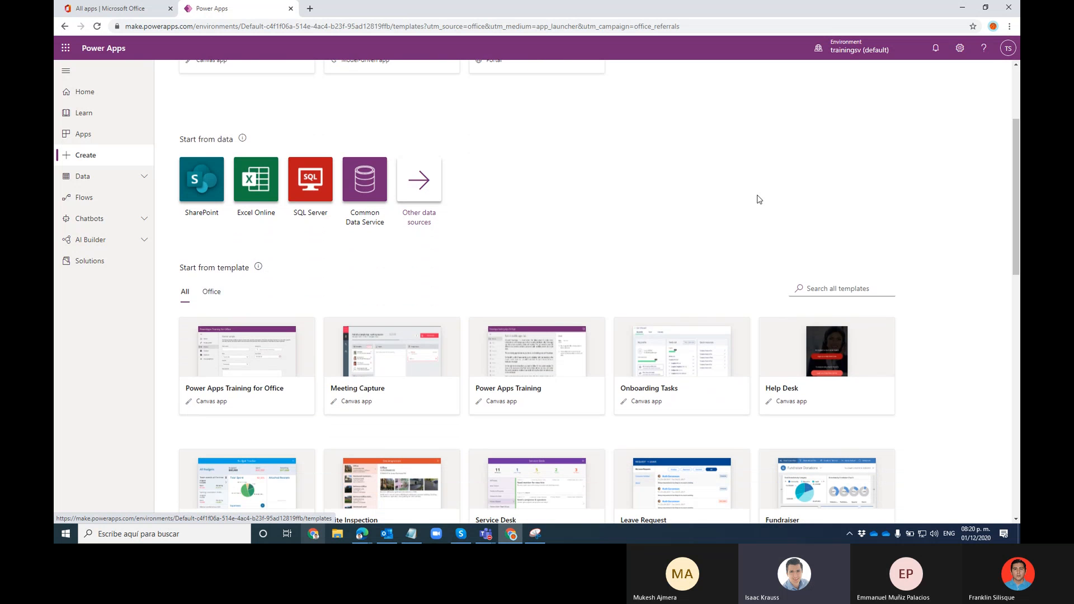
scroll(758, 197, "up", 2)
scroll(343, 298, "down", 2)
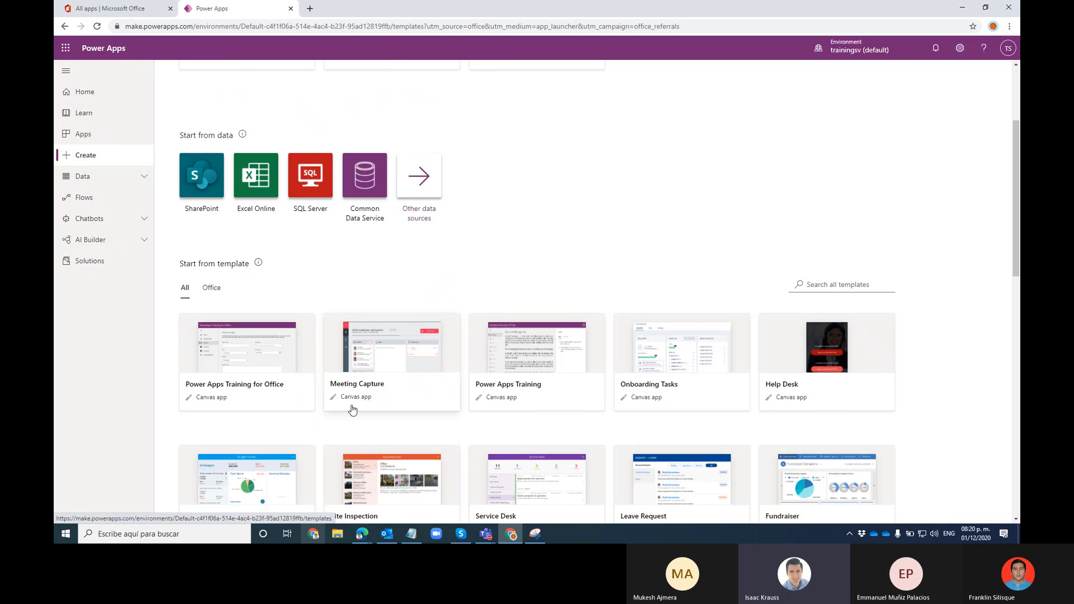
scroll(352, 408, "down", 3)
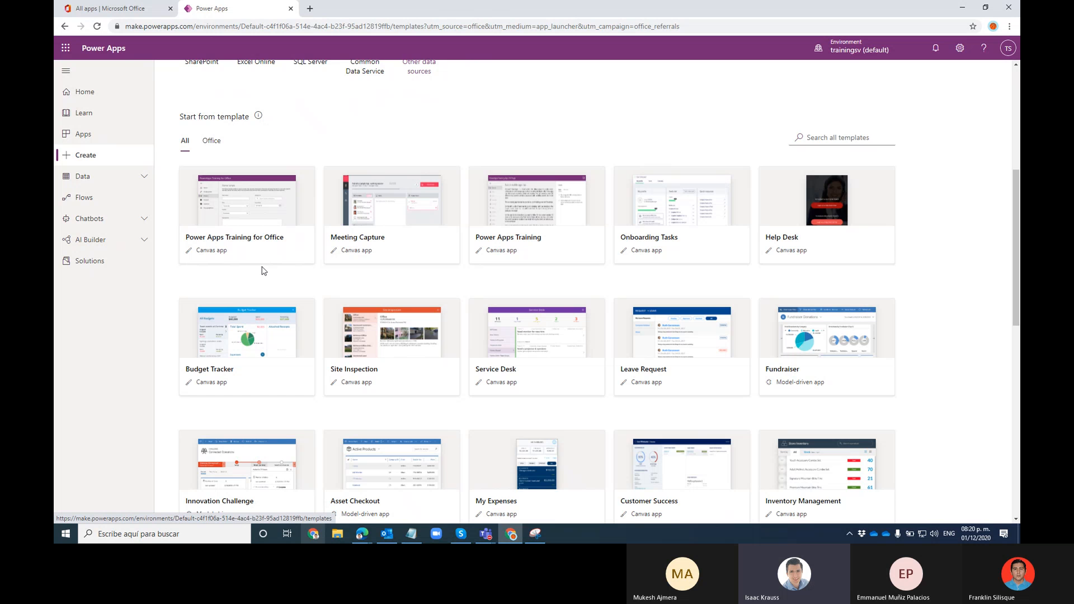
Browse the template gallery and open the Meeting Capture template dialog
scroll(321, 289, "up", 2)
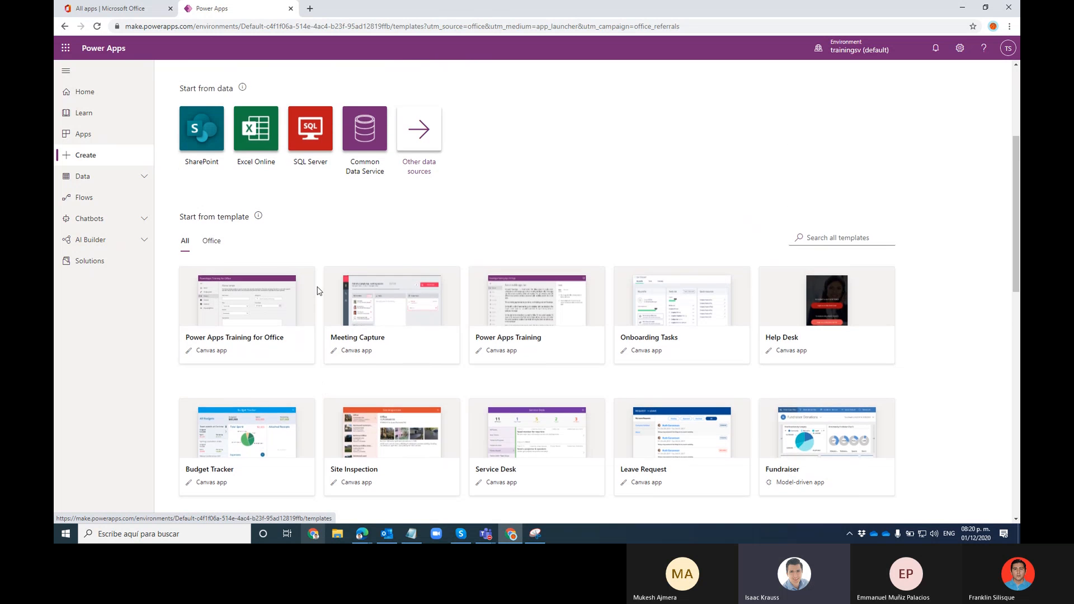
scroll(317, 288, "down", 1)
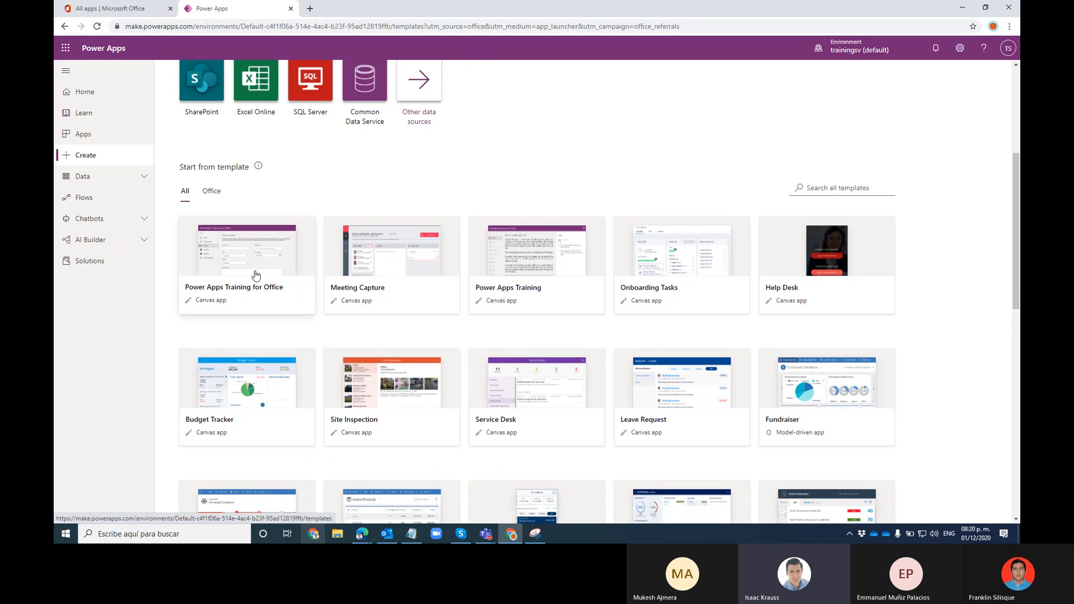
scroll(303, 330, "up", 2)
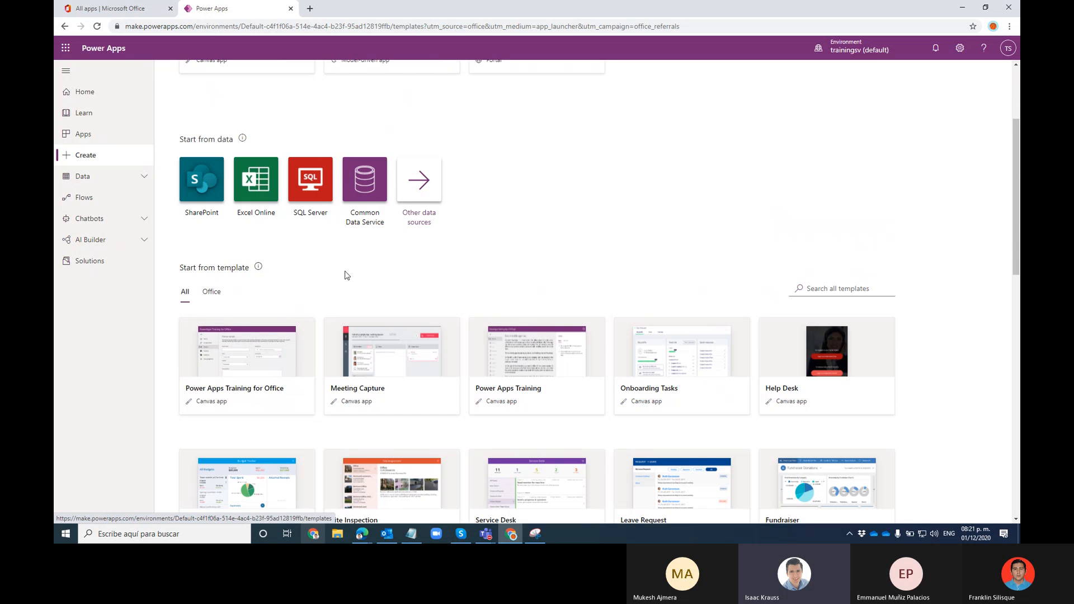
scroll(345, 280, "up", 2)
scroll(340, 295, "down", 5)
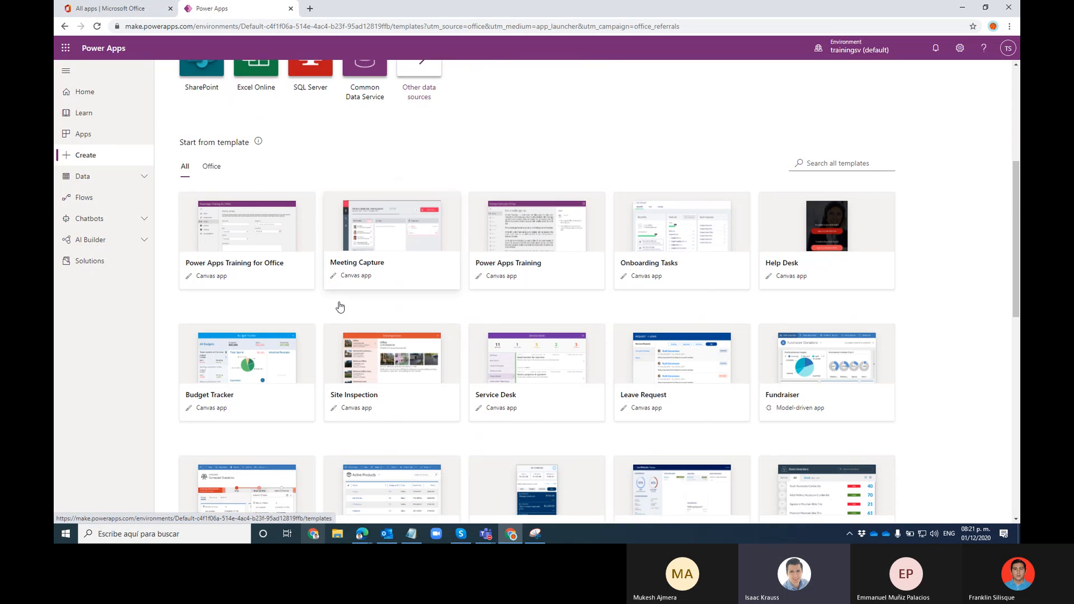
scroll(330, 304, "down", 1)
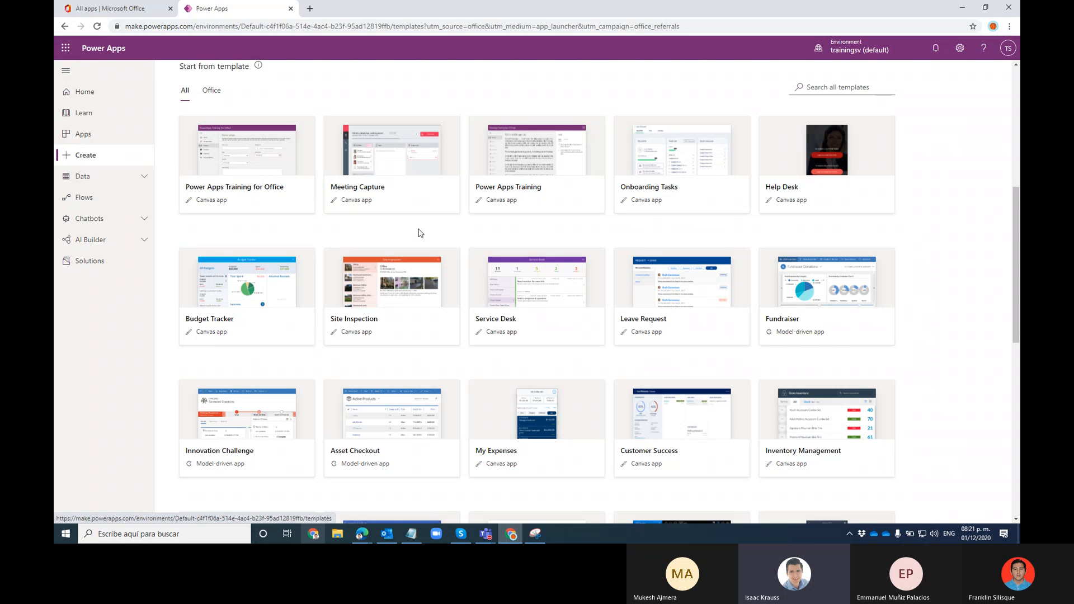
left_click(486, 534)
left_click(506, 474)
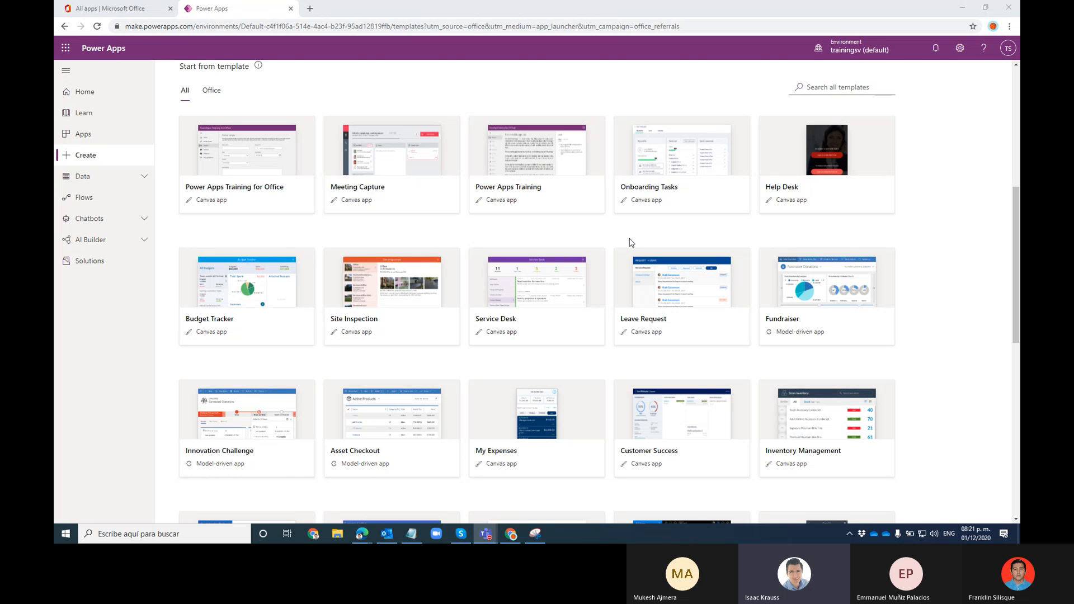
left_click(421, 171)
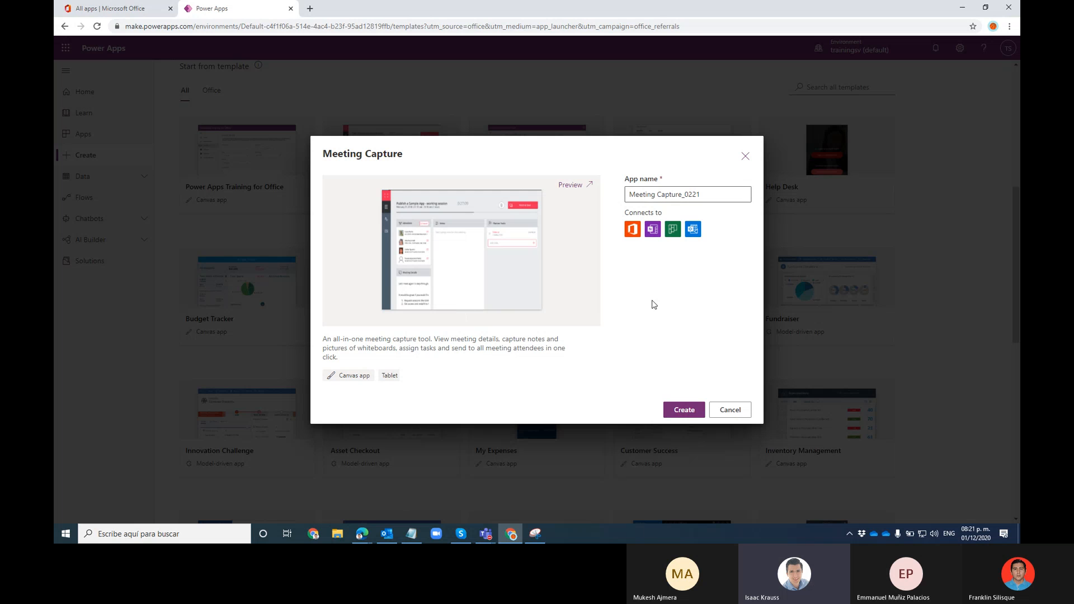
Replace the '_0221' suffix of the app name with 'Test Beta'
left_click(711, 196)
left_click_drag(681, 195, 721, 208)
type("Test")
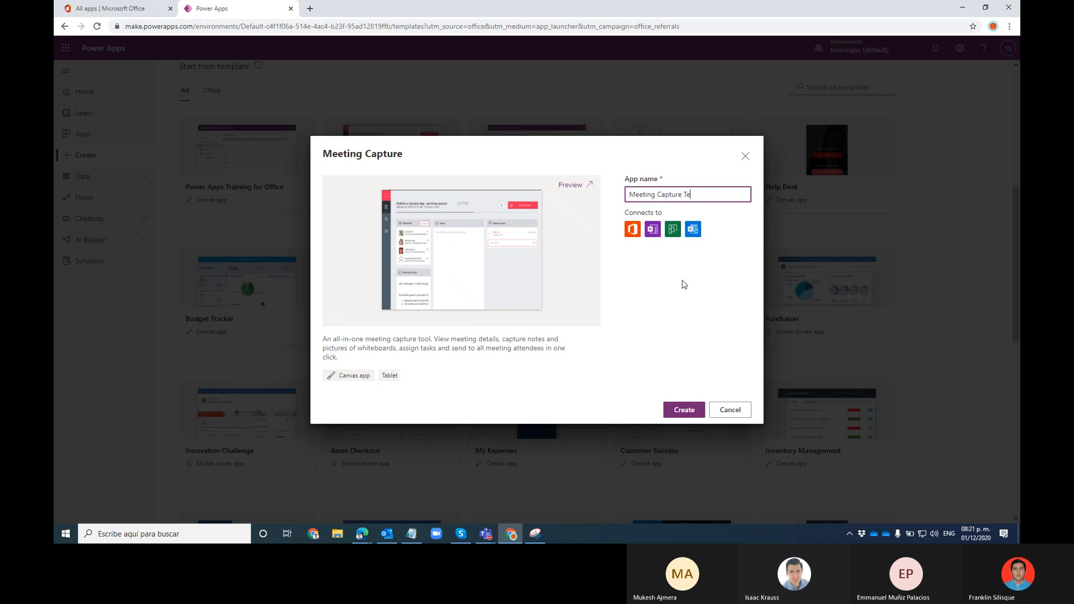
type(" Beta")
Create the Meeting Capture app and skip the account security setup prompt
left_click(682, 411)
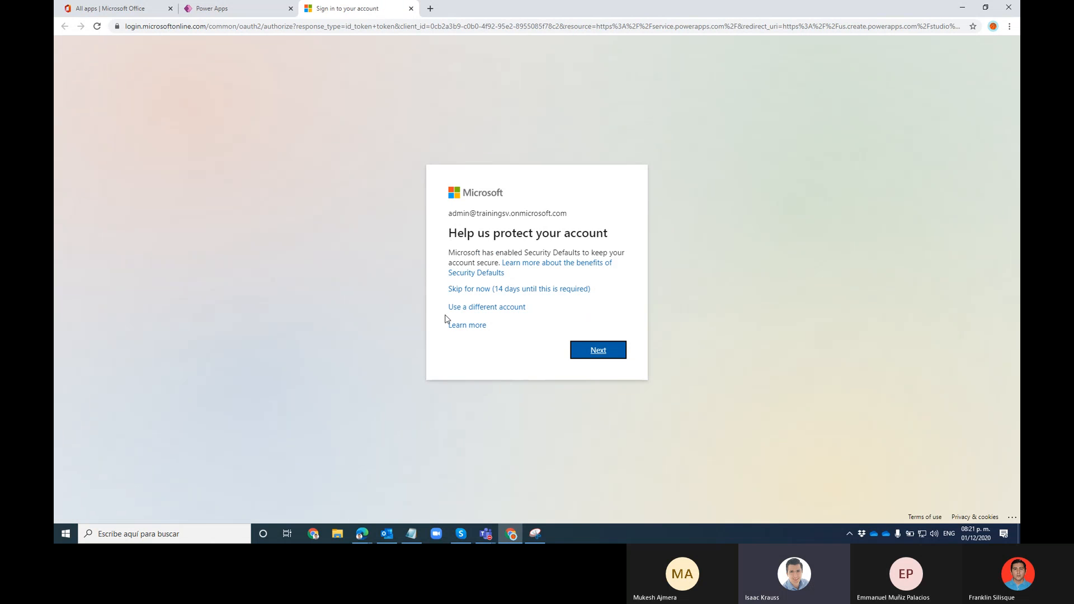
left_click(477, 290)
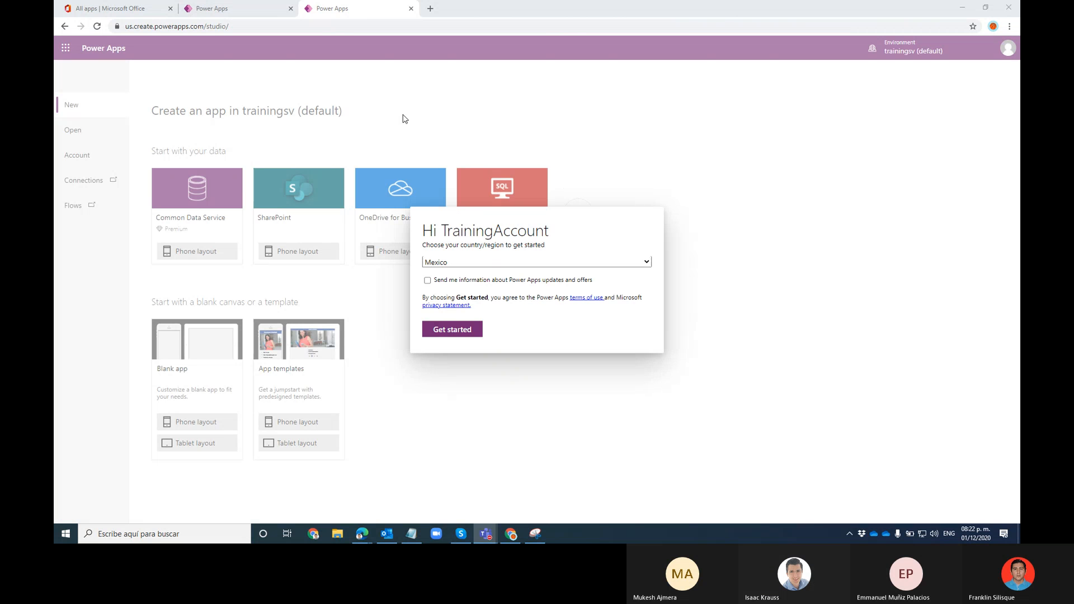
Accept the studio welcome with Mexico as the region and keep the studio open
left_click(457, 336)
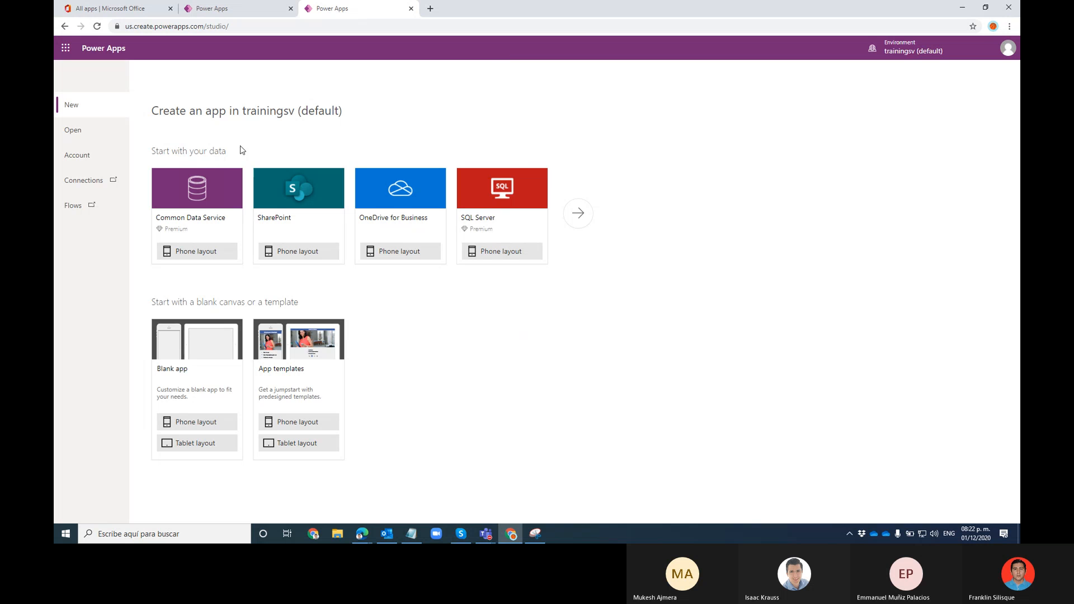
left_click(258, 12)
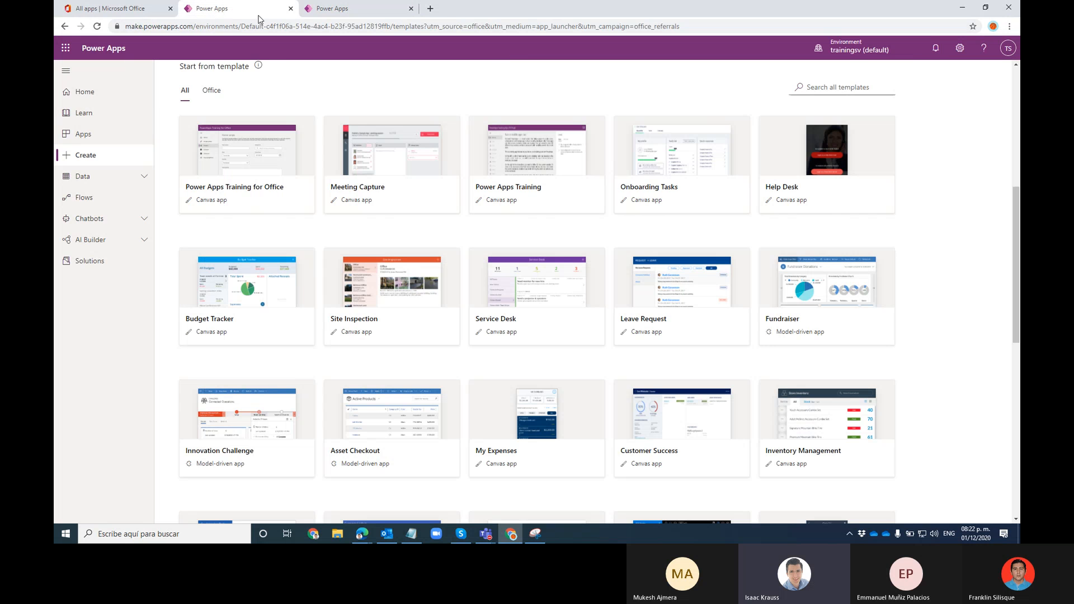
left_click(336, 8)
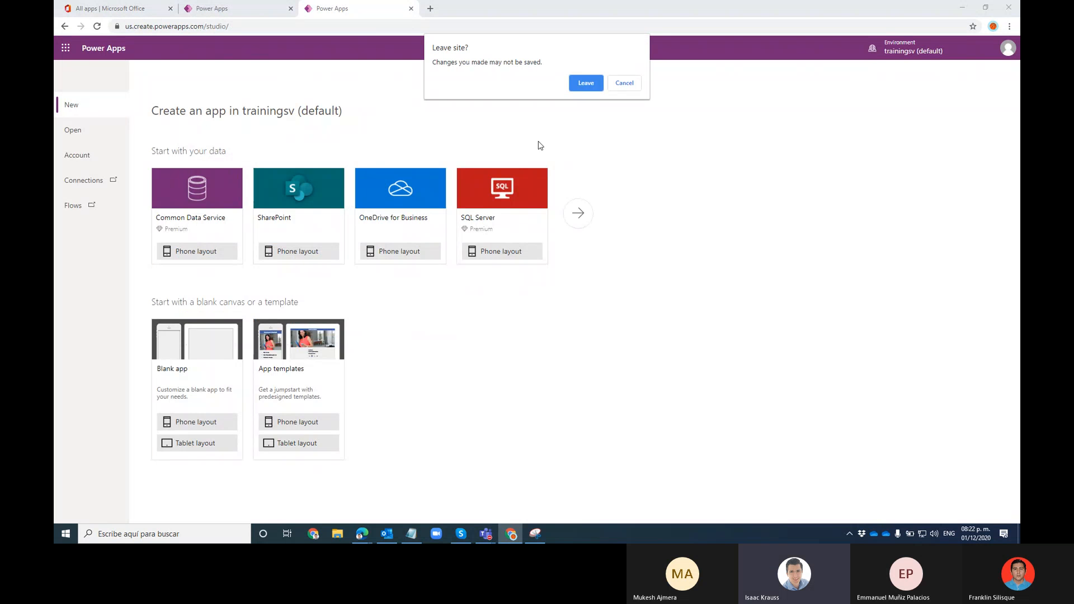
left_click(623, 85)
List the apps saved in Power Apps, then close and leave the studio page
left_click(85, 133)
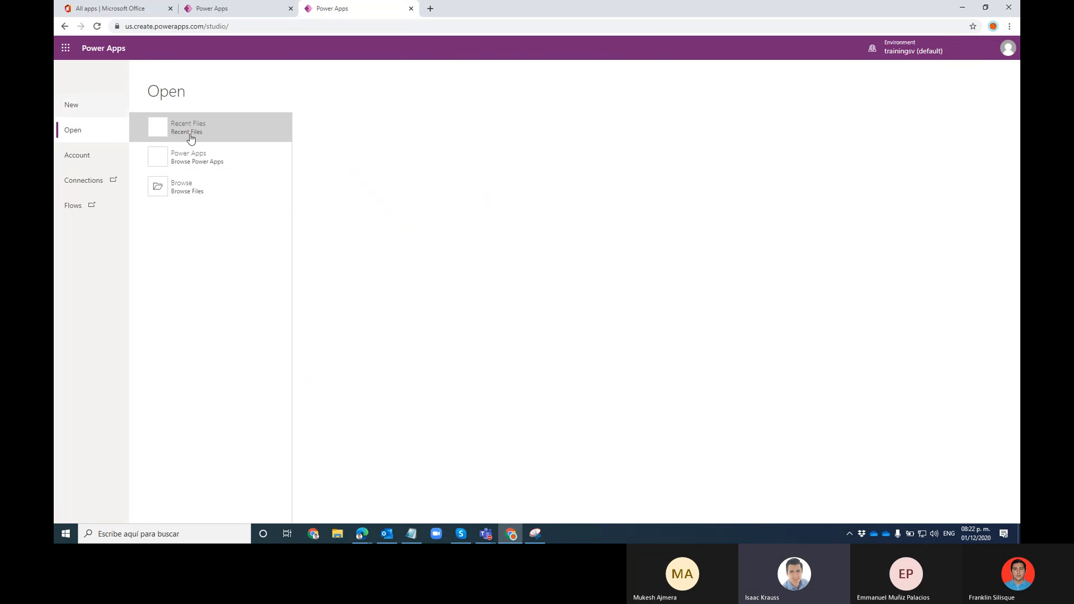
left_click(237, 157)
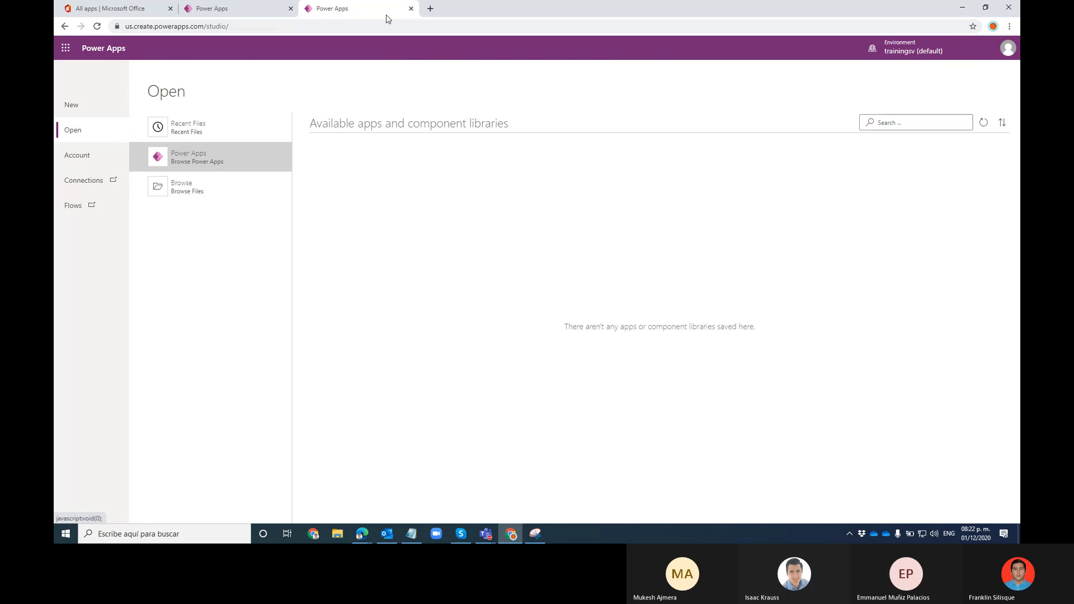
left_click(411, 8)
left_click(586, 99)
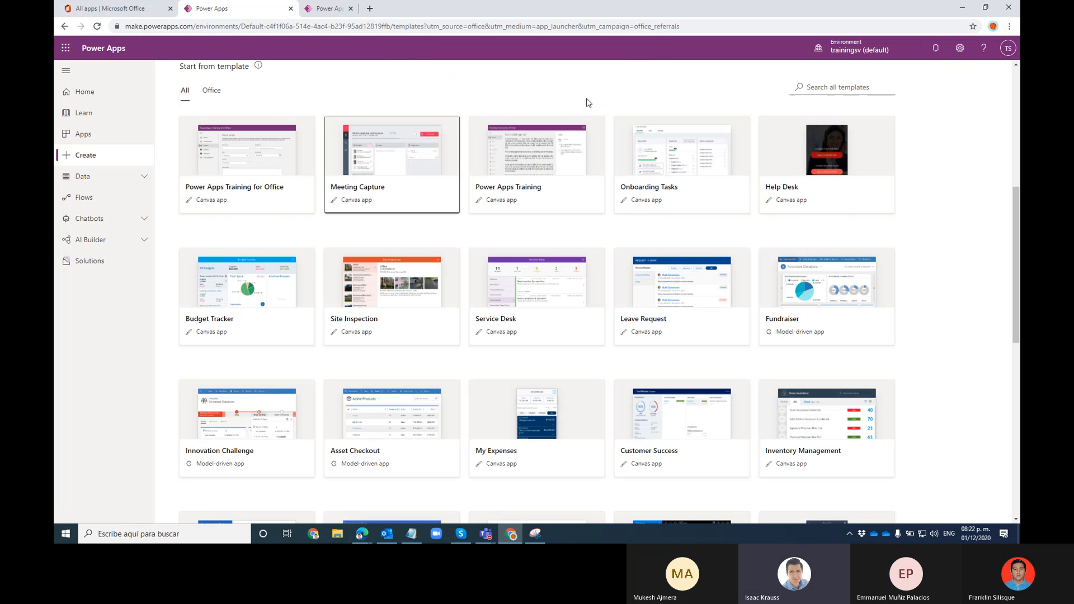
Create an app from the Meeting Capture template and accept the studio welcome
left_click(457, 182)
left_click(683, 409)
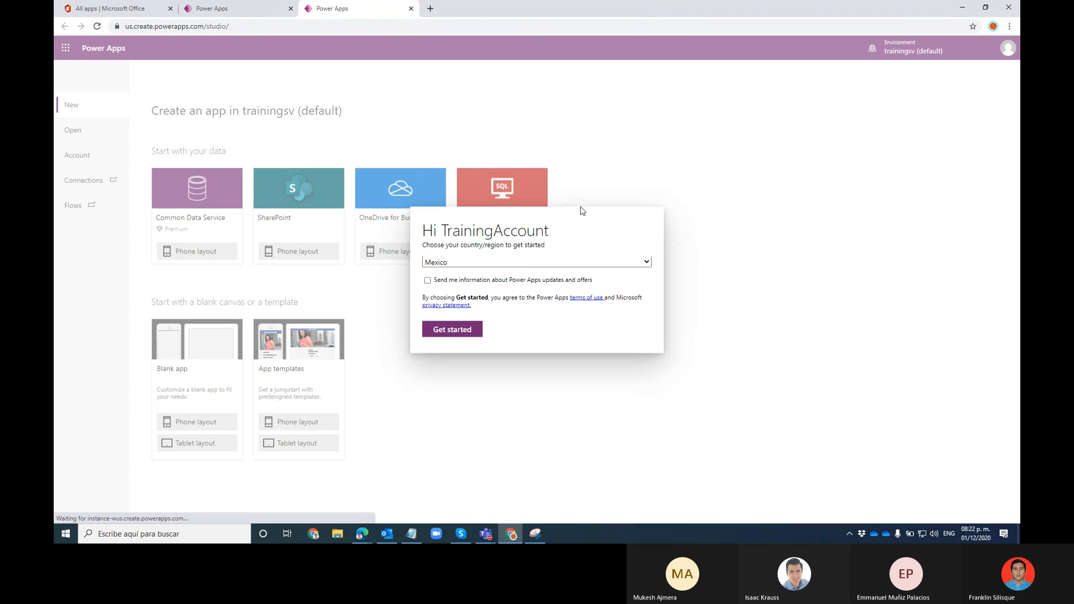
left_click(453, 331)
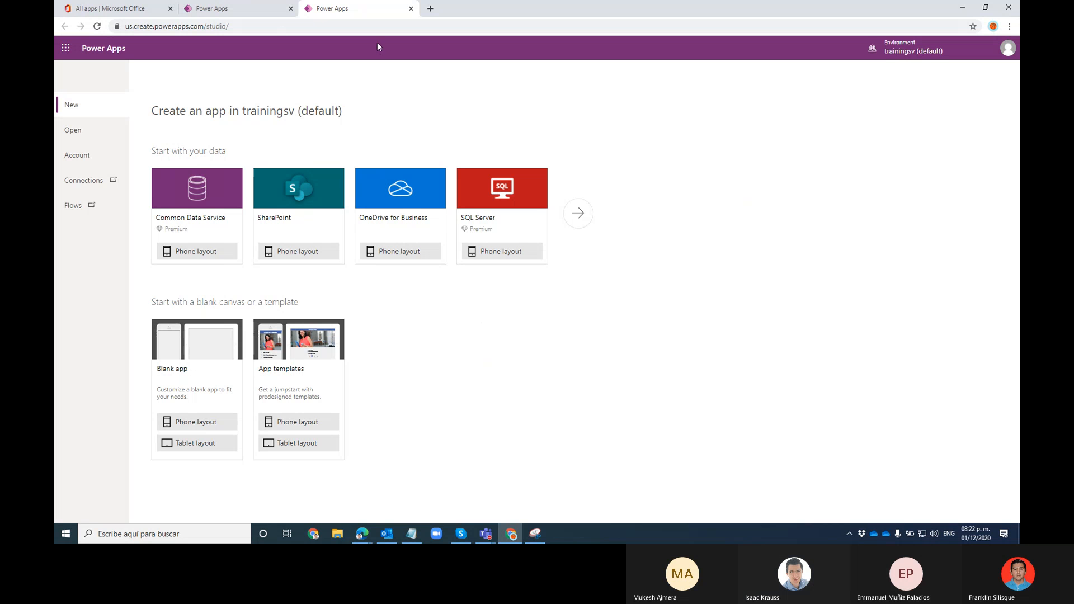
Reload the studio and Power Apps pages, dismissing the region prompt, and return to the templates tab
left_click(97, 27)
left_click(585, 82)
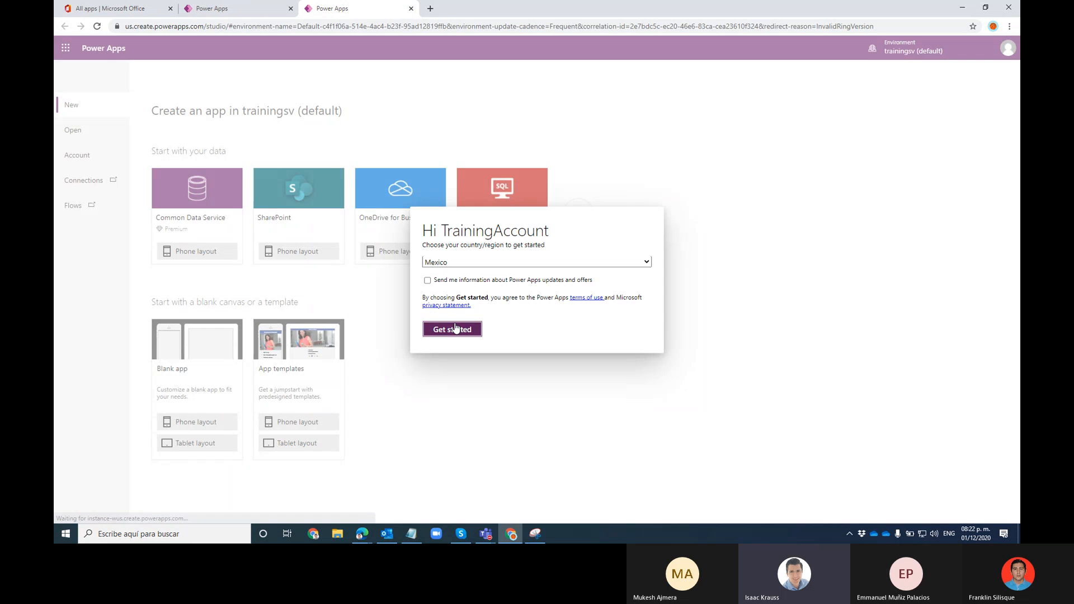
left_click(454, 329)
left_click(100, 24)
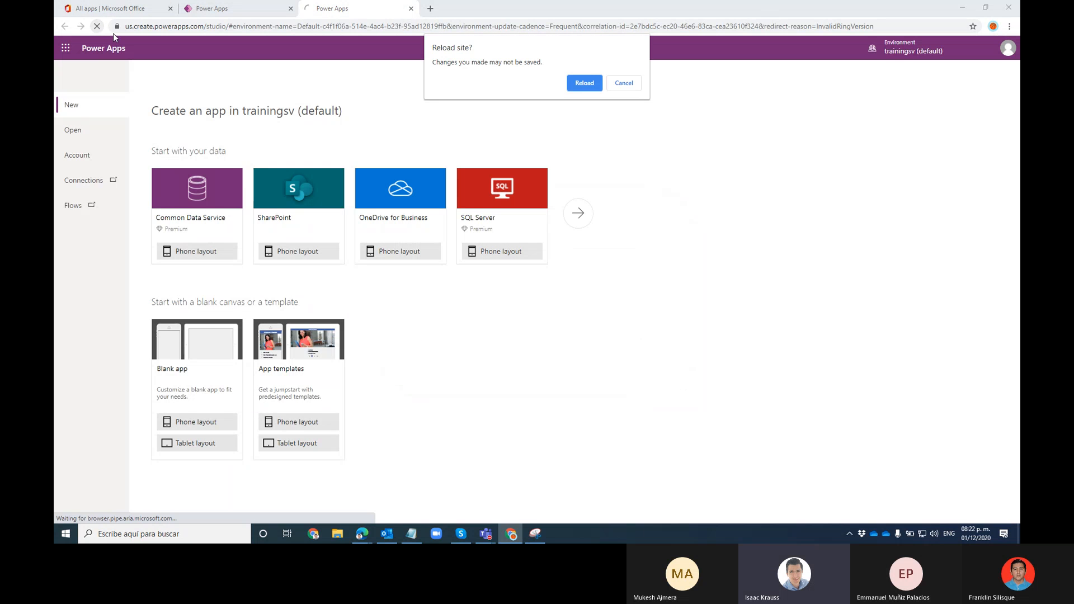
left_click(586, 82)
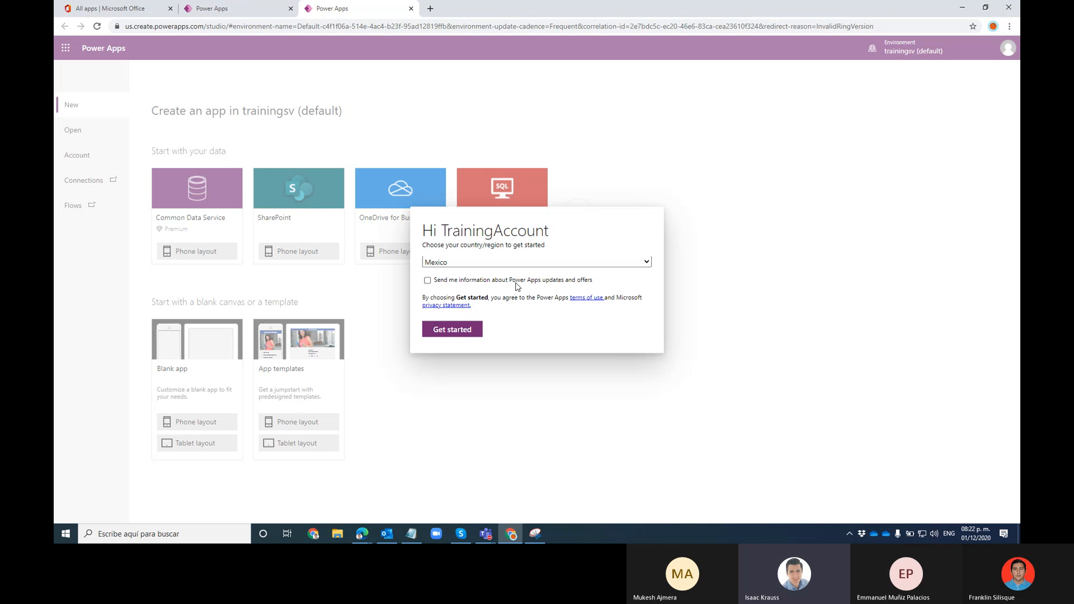
left_click(227, 6)
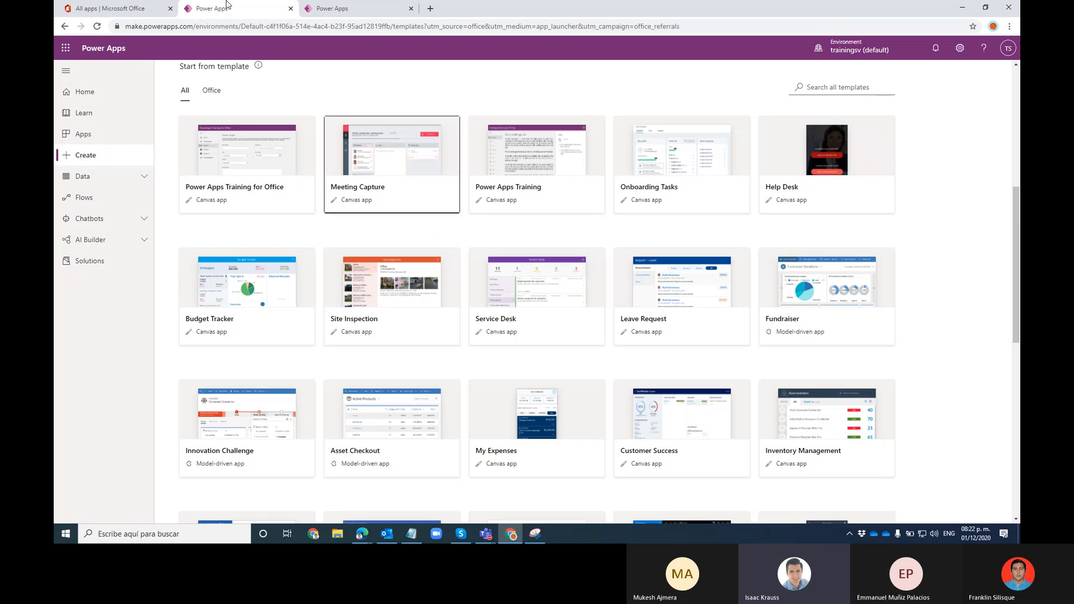
Create a blank tablet-format canvas app named 'empty app'
scroll(233, 199, "up", 6)
left_click(233, 199)
left_click(579, 190)
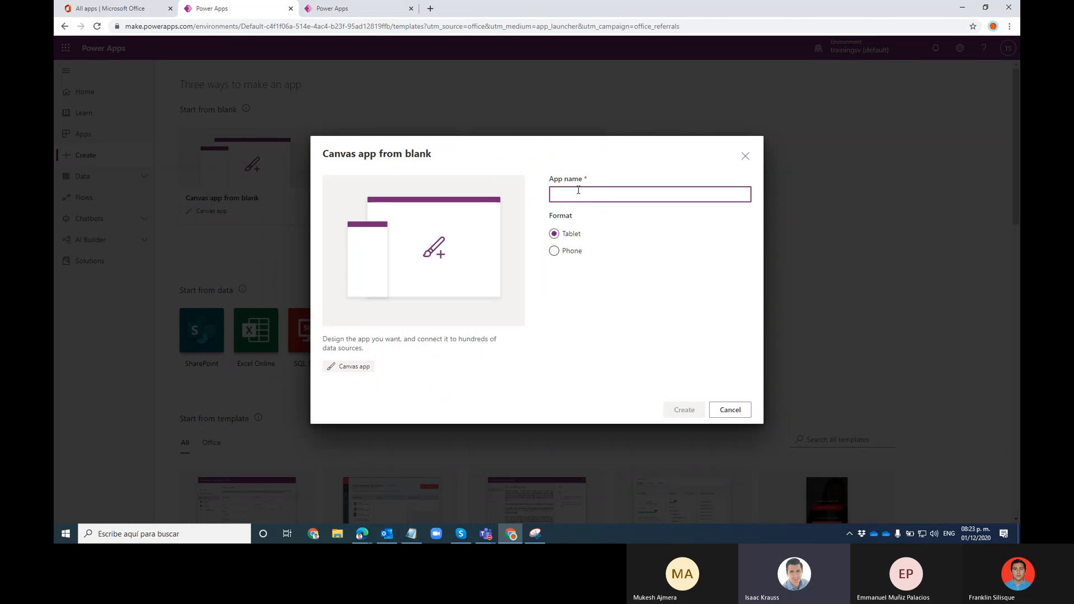
type("e")
key("BackSpace")
type("empty app")
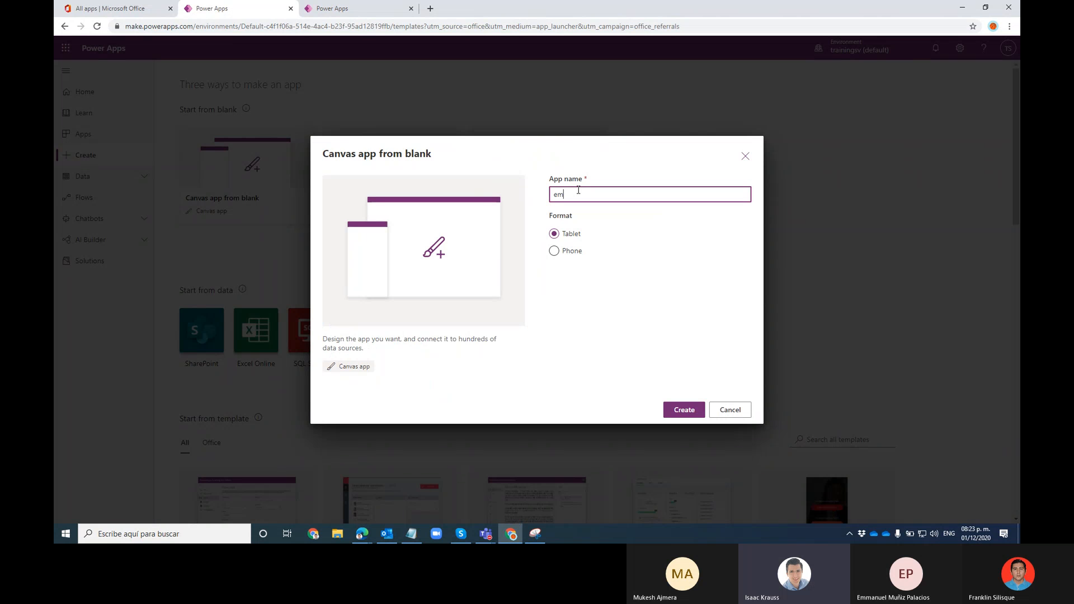
left_click(692, 415)
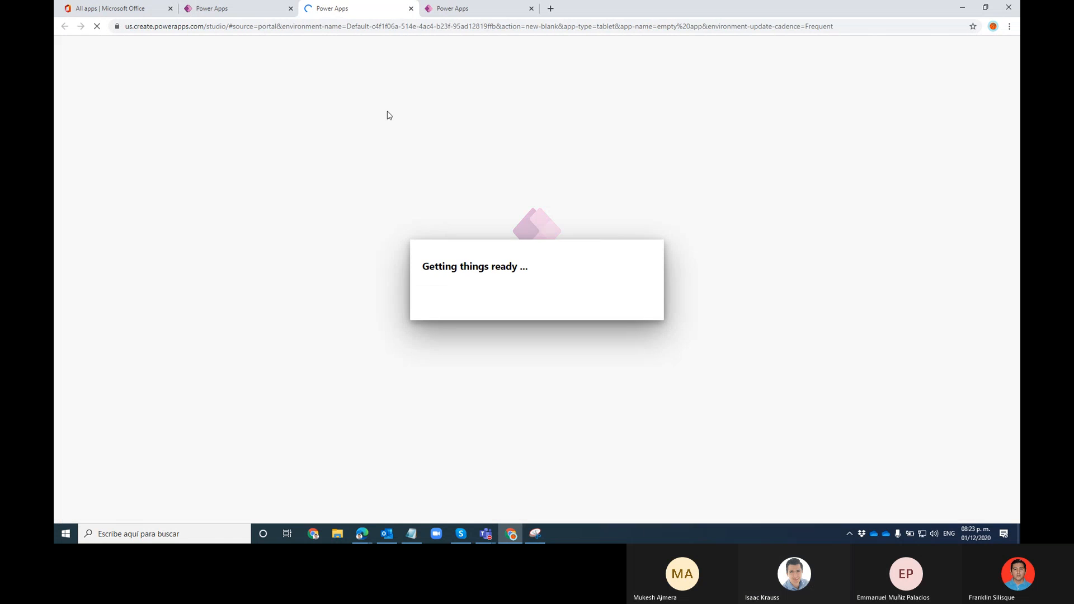
Close the duplicate Power Apps tab and dismiss the welcome prompts to reach the empty Screen1
left_click(452, 331)
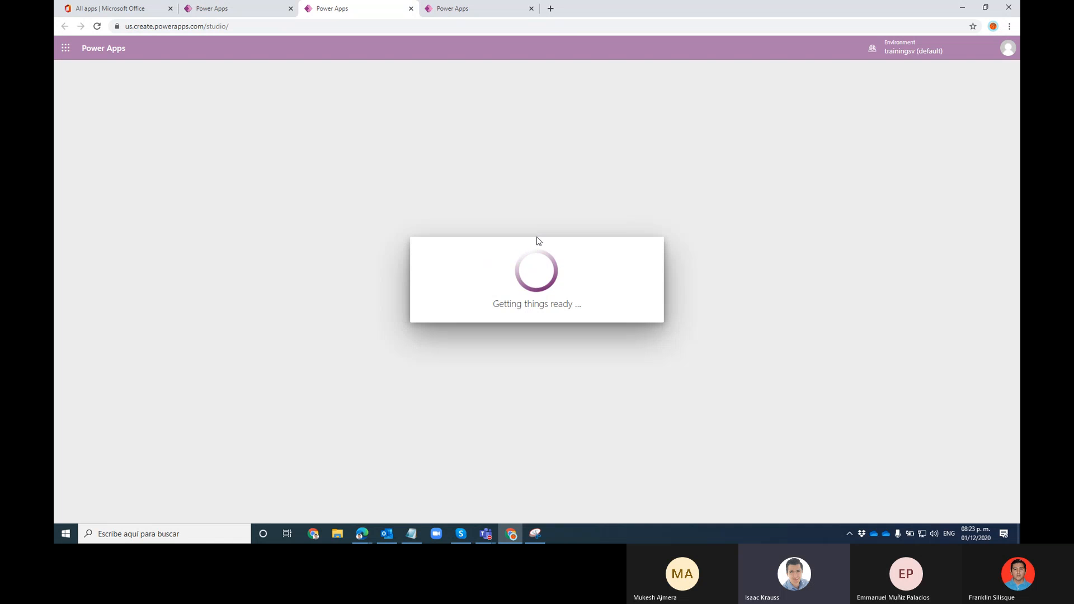
left_click(492, 6)
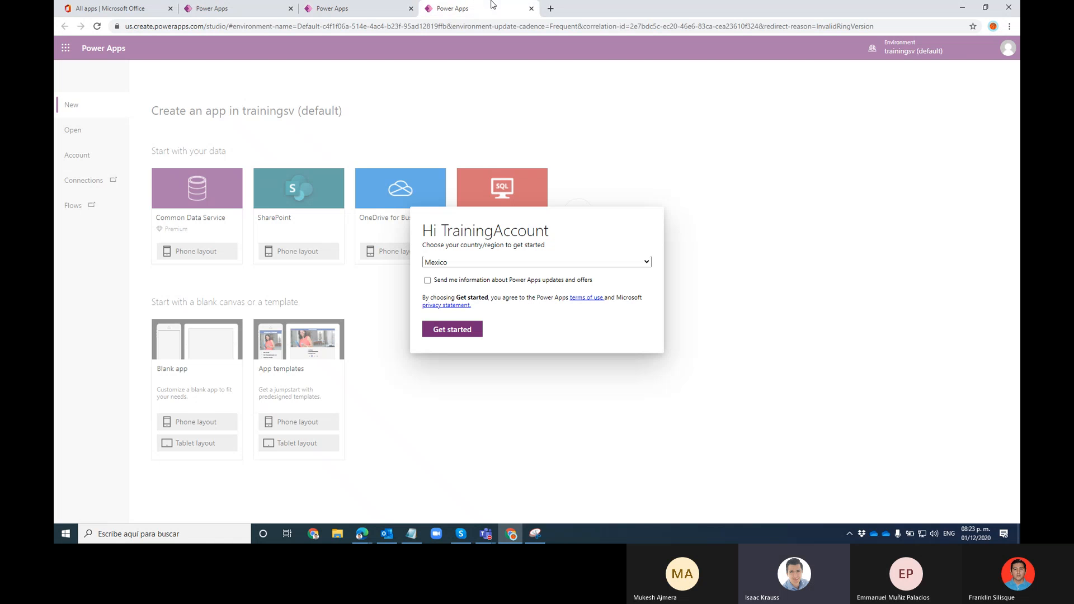
left_click(532, 9)
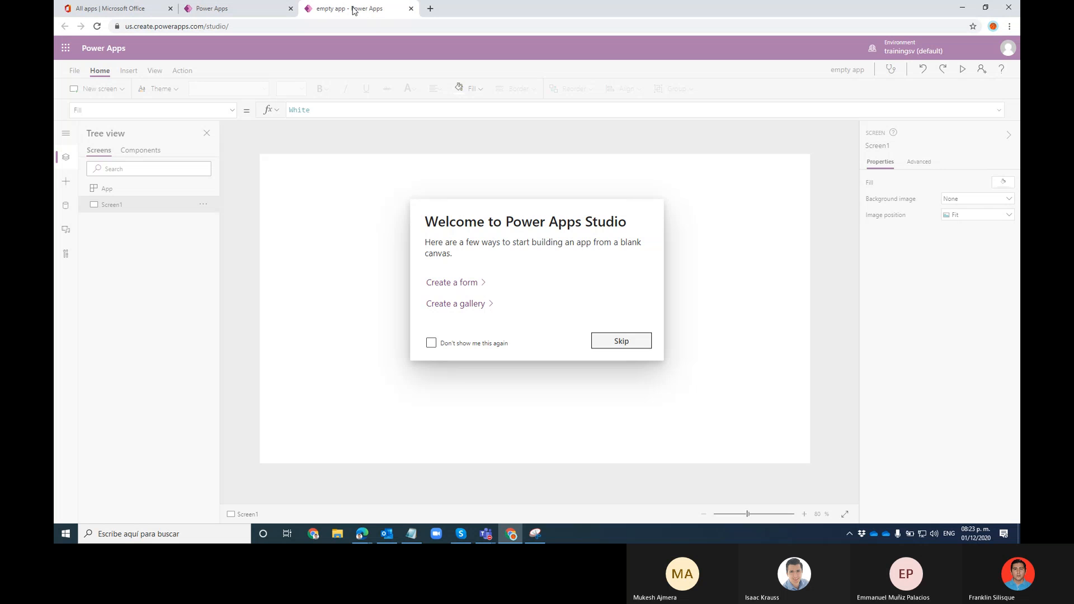
left_click(445, 331)
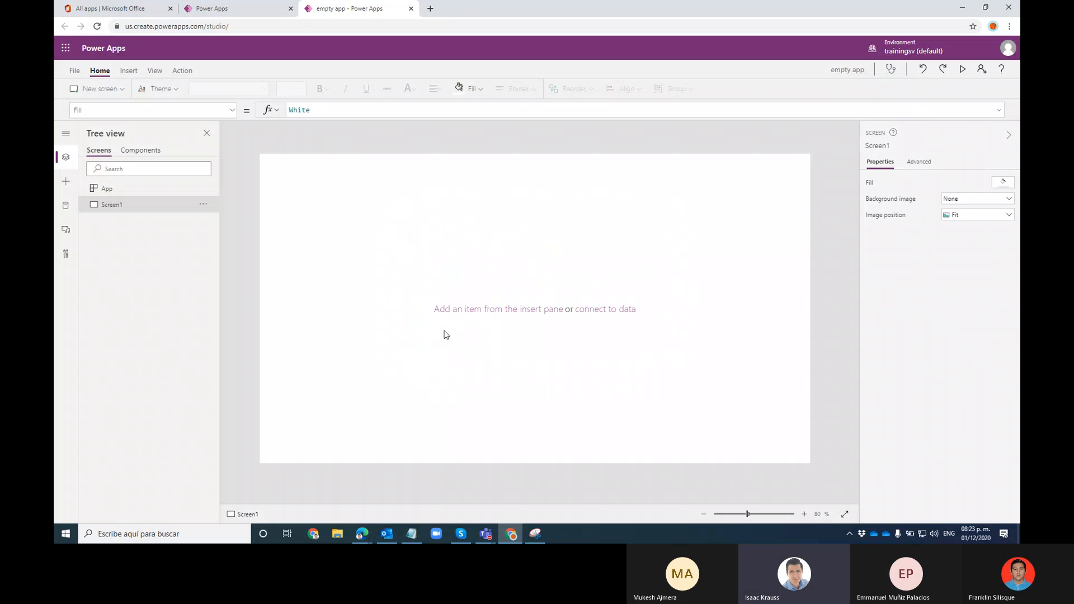
Create a new app from the Meeting Capture template and confirm leaving the empty app
left_click(225, 10)
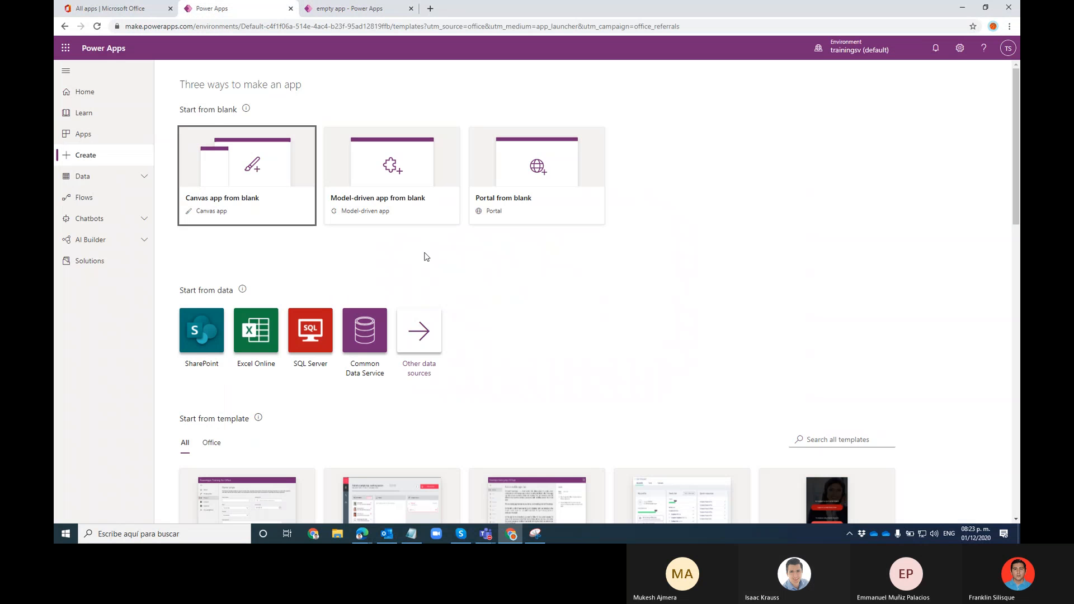
scroll(427, 257, "down", 5)
left_click(398, 267)
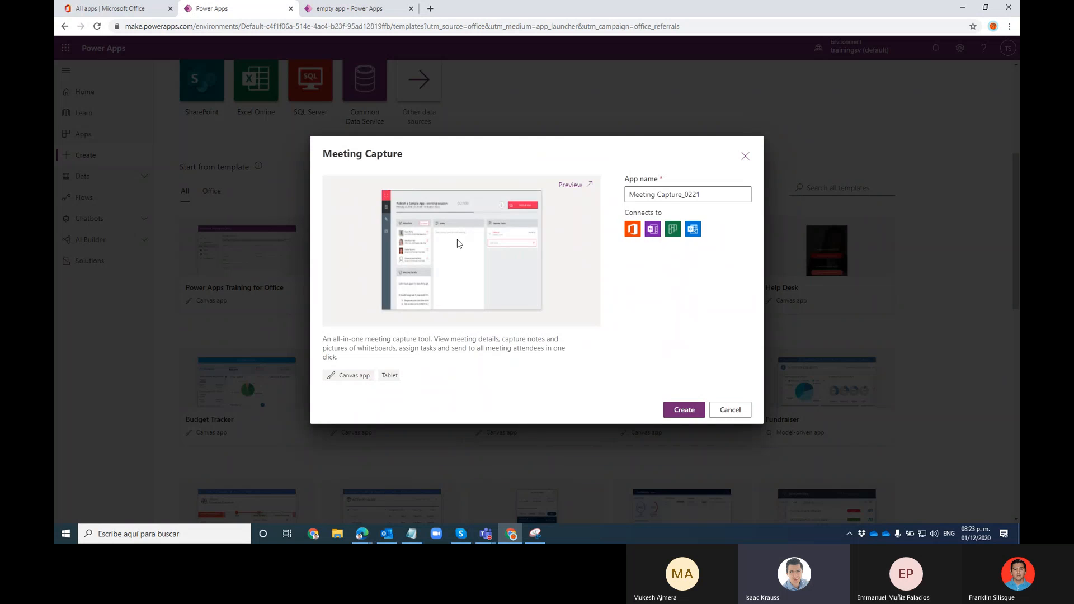
left_click(678, 412)
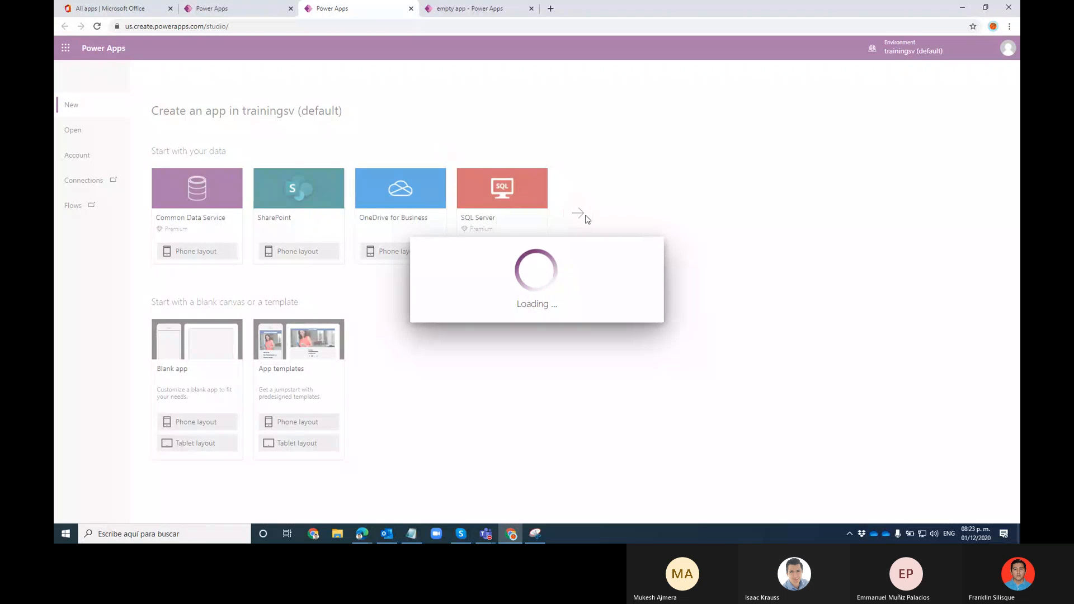
left_click(476, 8)
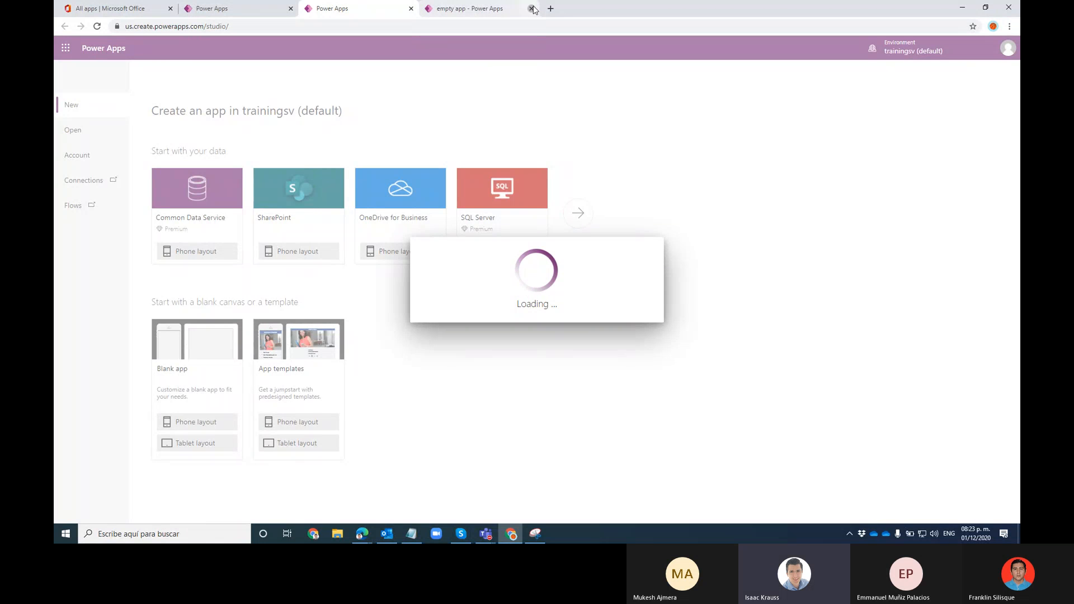
left_click(590, 91)
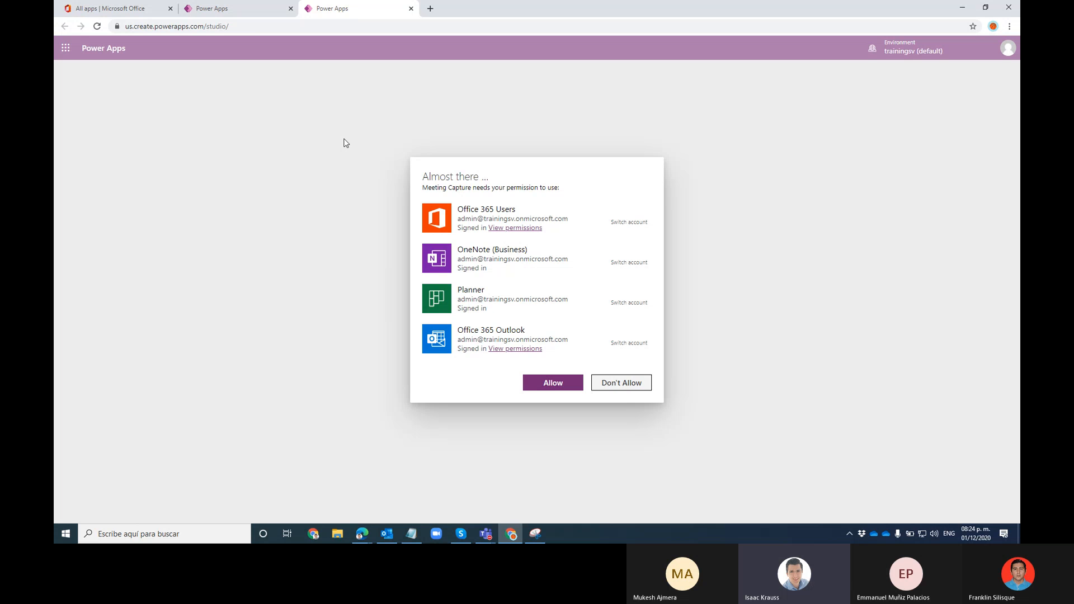
Allow the Meeting Capture connections, then preview Meeting Capture_0221 once the studio loads
left_click(542, 385)
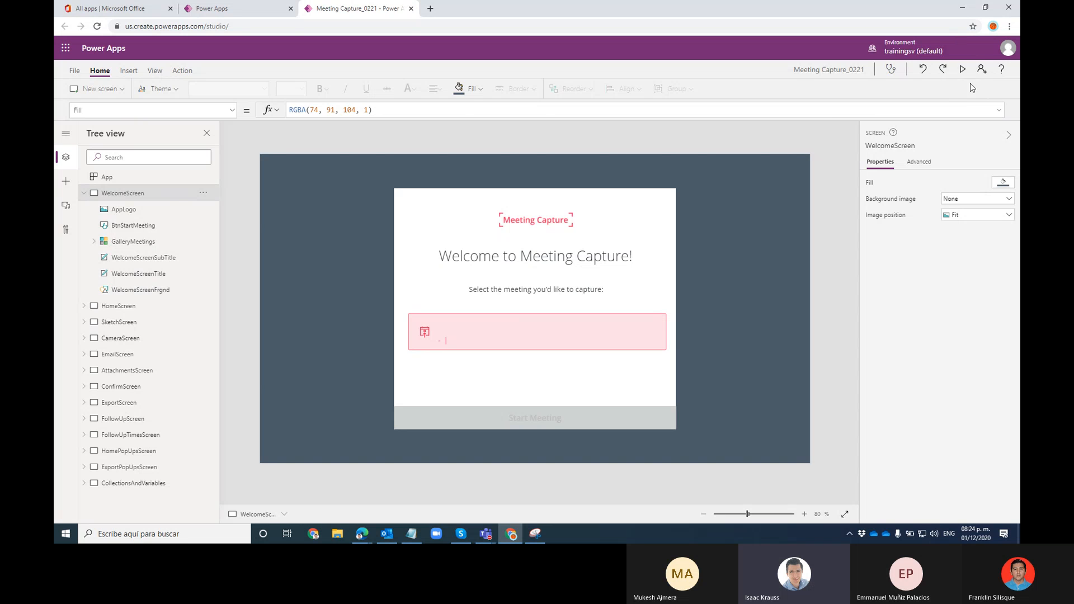
left_click(963, 70)
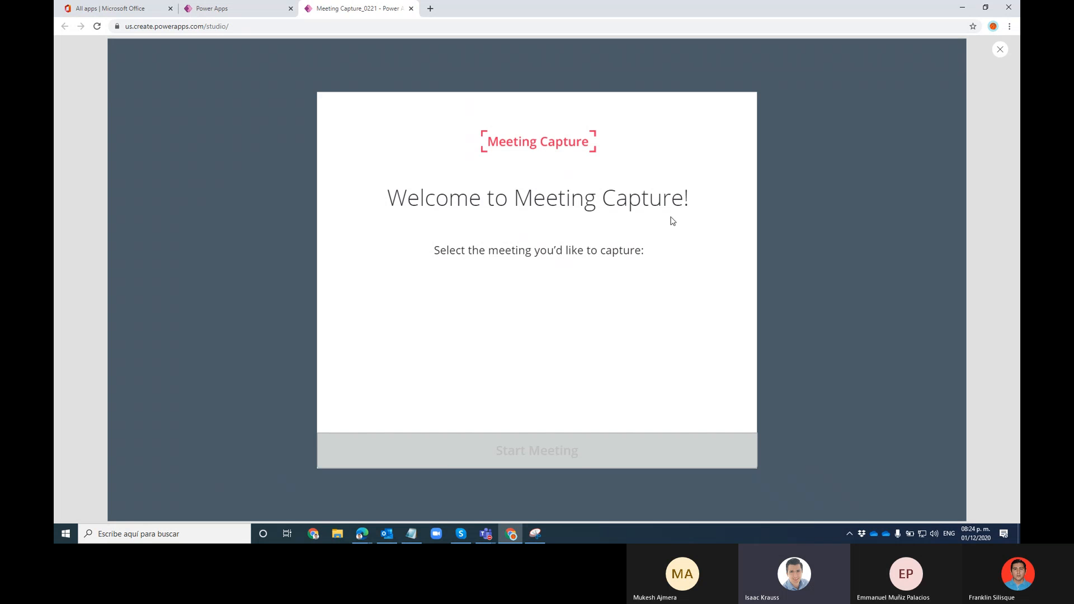
Exit the preview, dismiss the canvas tip, and restart the preview from HomeScreen
left_click(1000, 49)
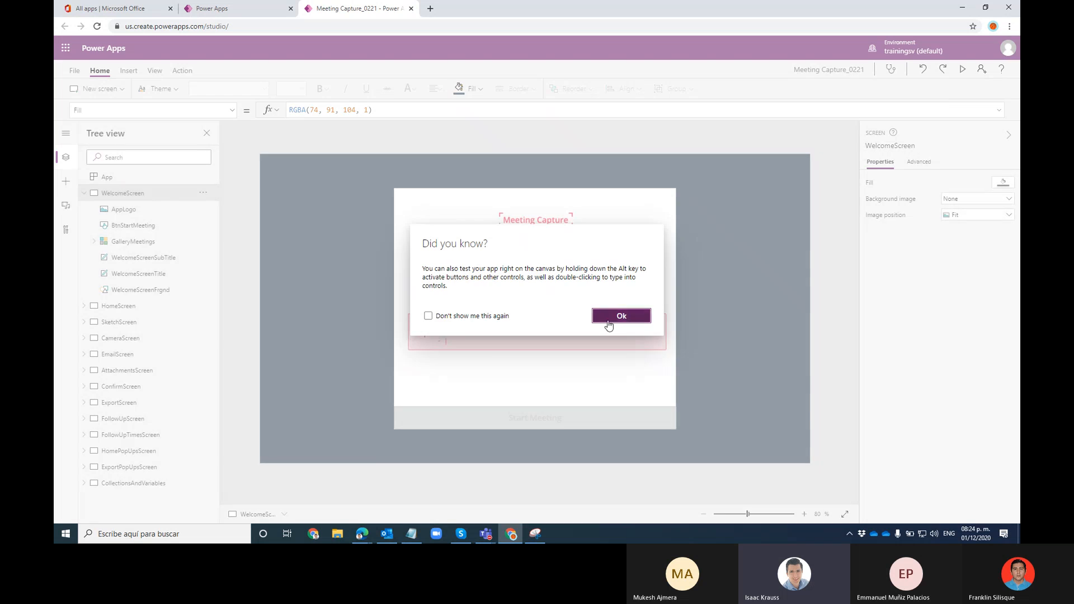
left_click(619, 315)
left_click(85, 193)
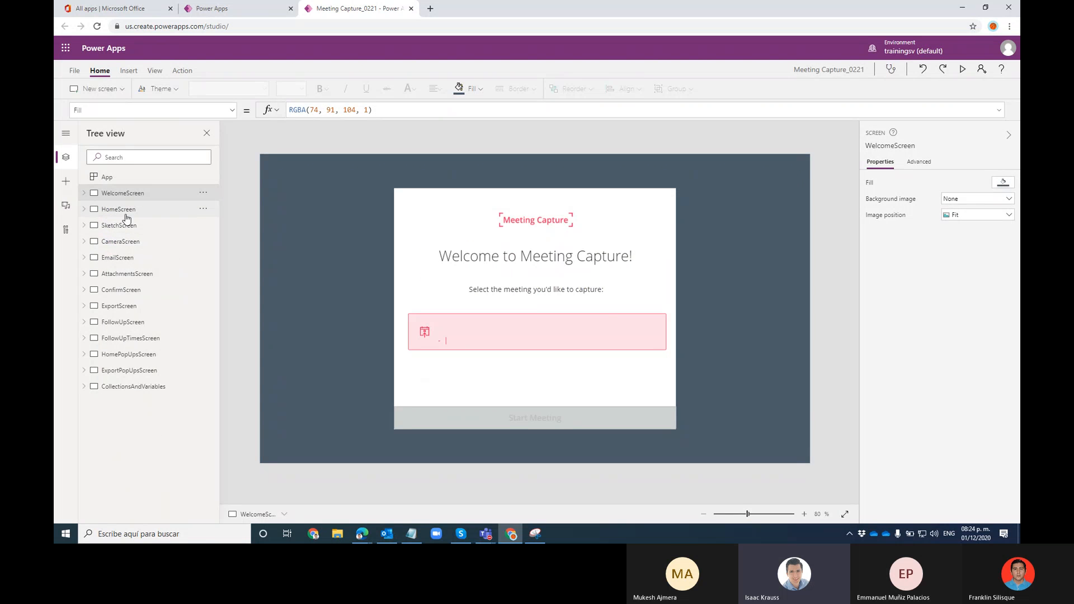
left_click(122, 212)
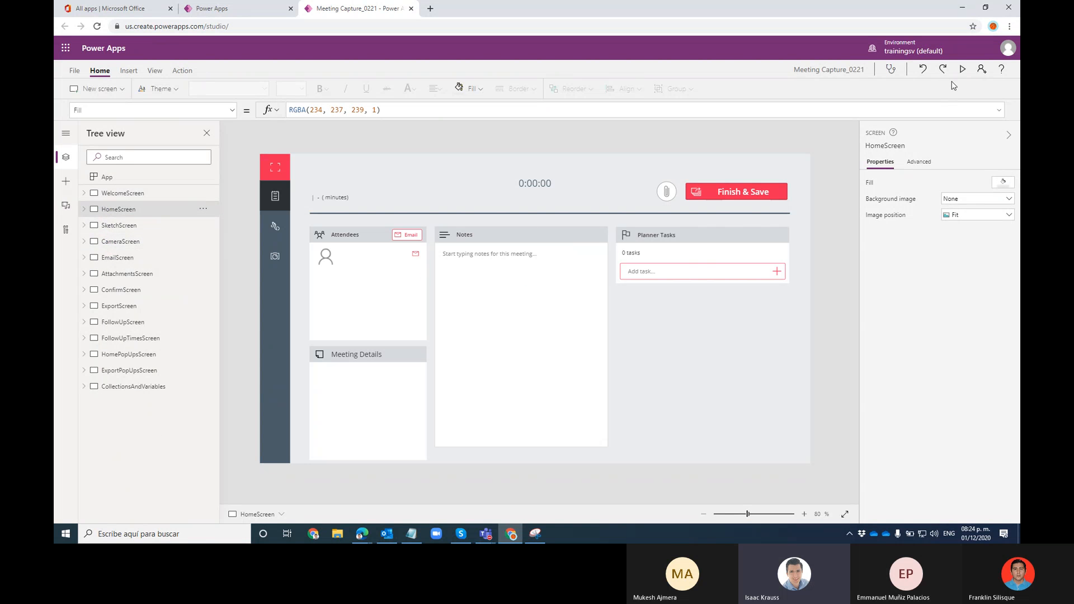
left_click(963, 70)
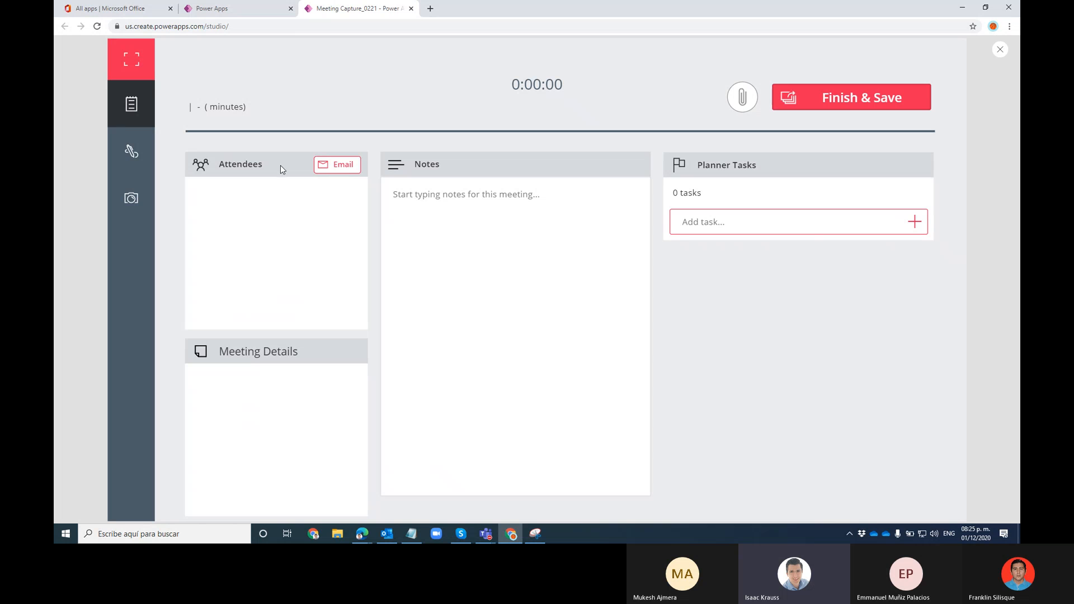
Browse the sketch, camera, meeting notes and email attendees screens in the preview
left_click(127, 152)
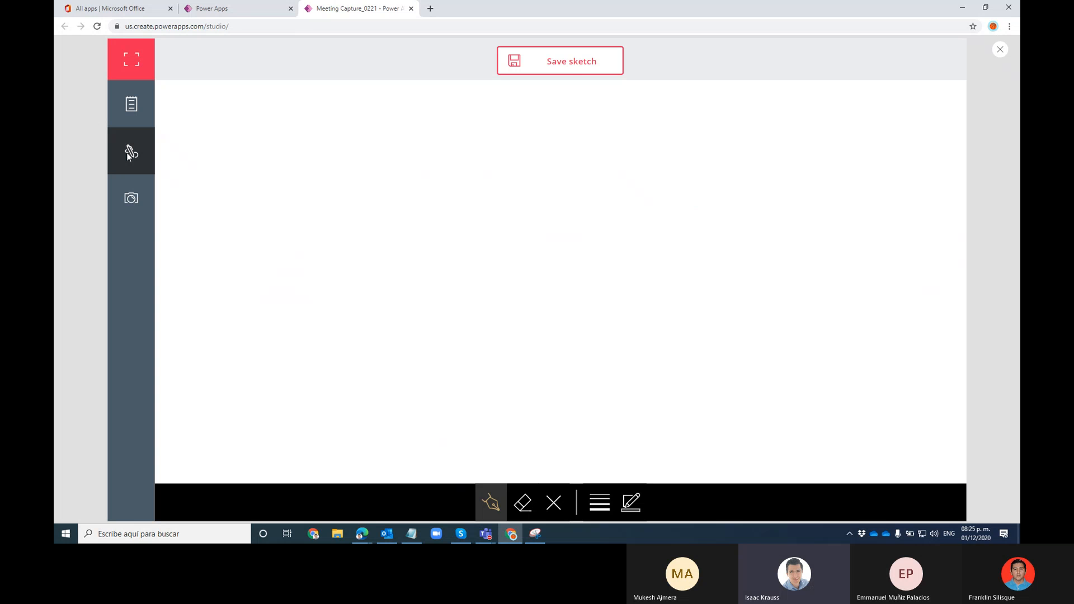
left_click(143, 193)
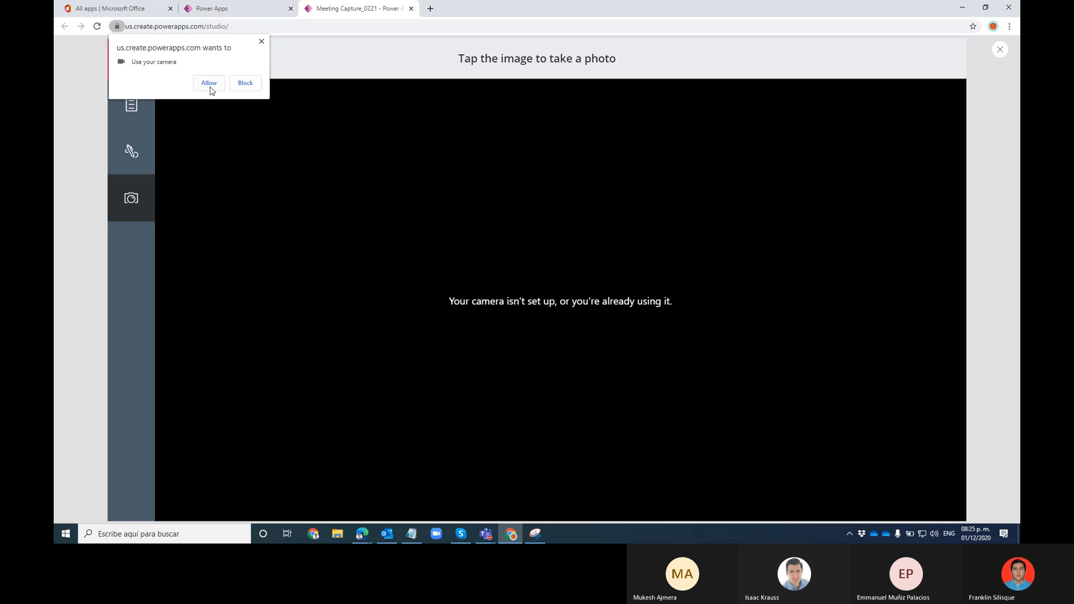
left_click(262, 41)
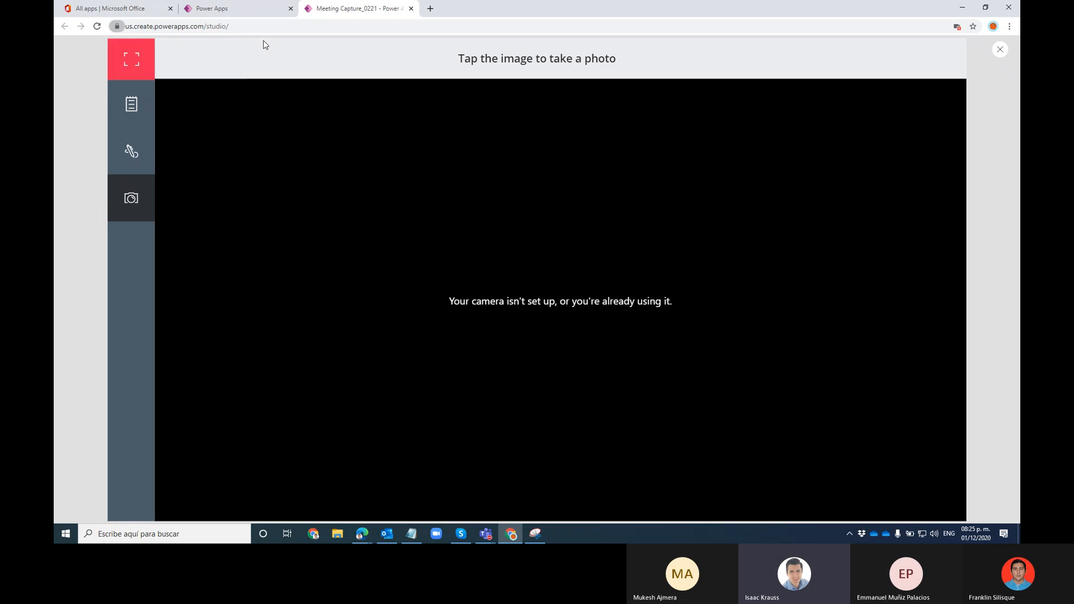
left_click(140, 148)
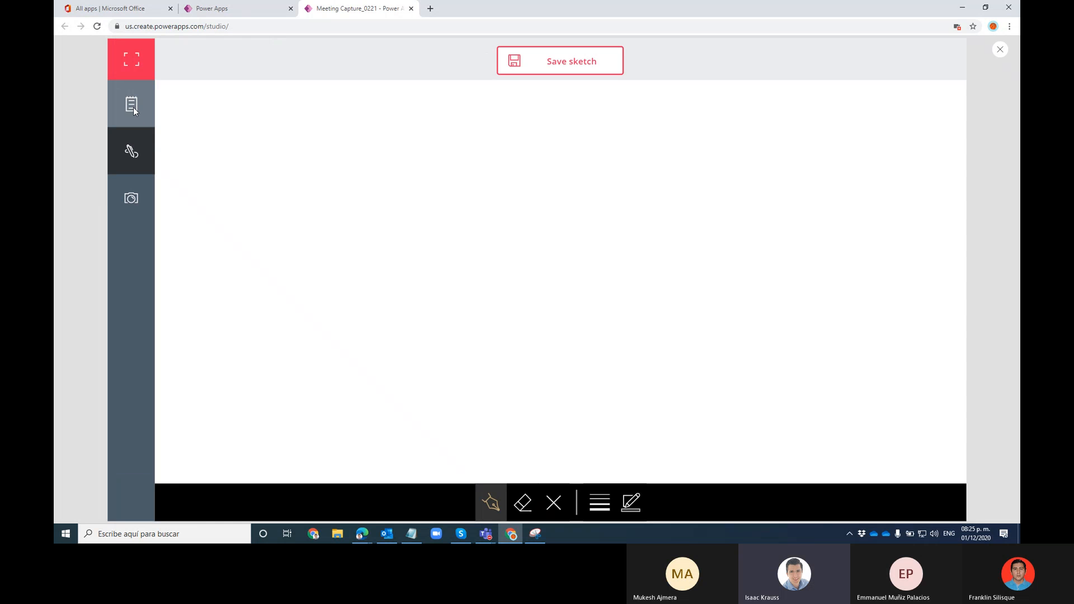
left_click(133, 106)
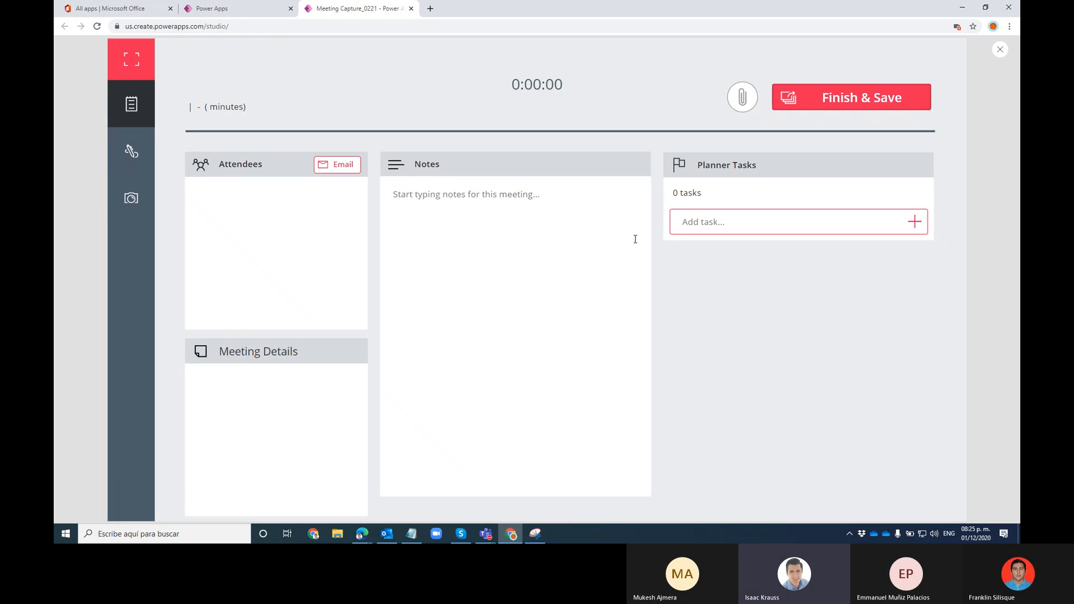
left_click(330, 167)
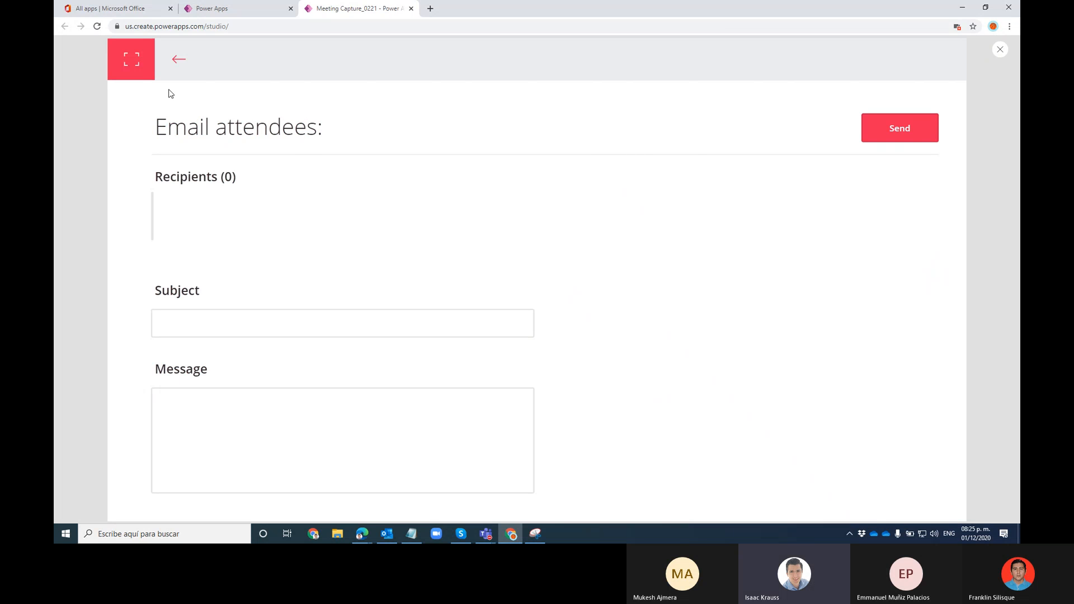
left_click(178, 58)
Type a meeting note and save a first Planner task assigned to the training account
left_click(559, 227)
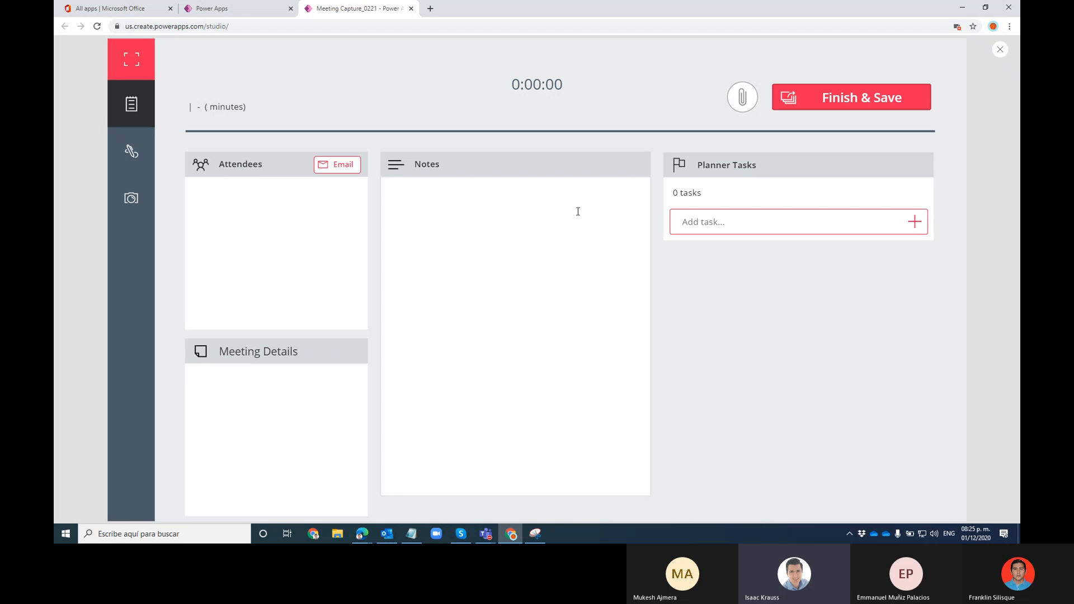
type("rtgergesdgds")
left_click(719, 223)
type("dfghdsfh")
left_click(914, 223)
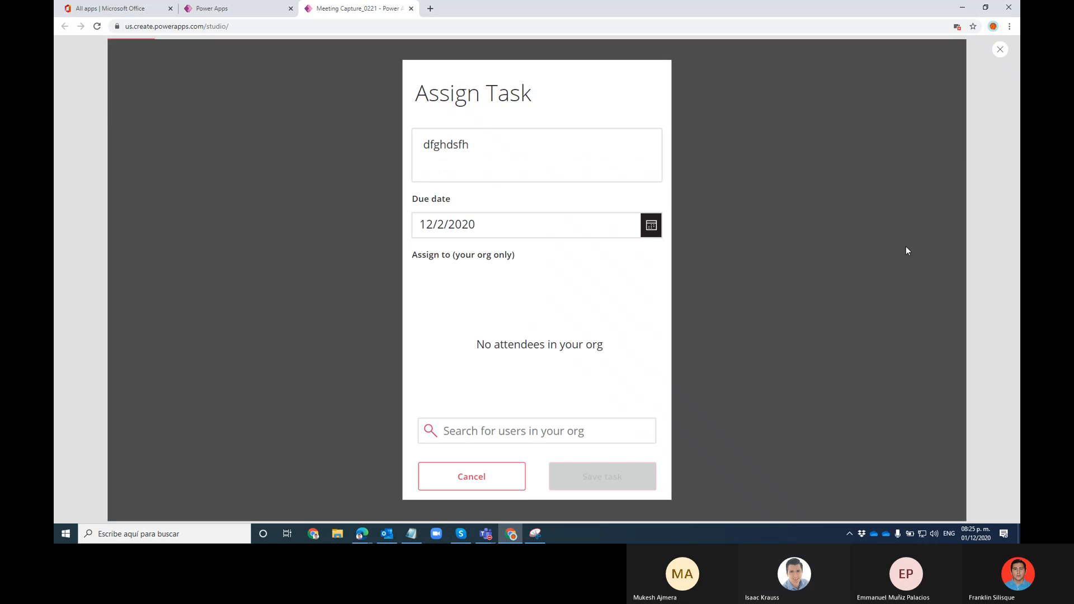
left_click(534, 429)
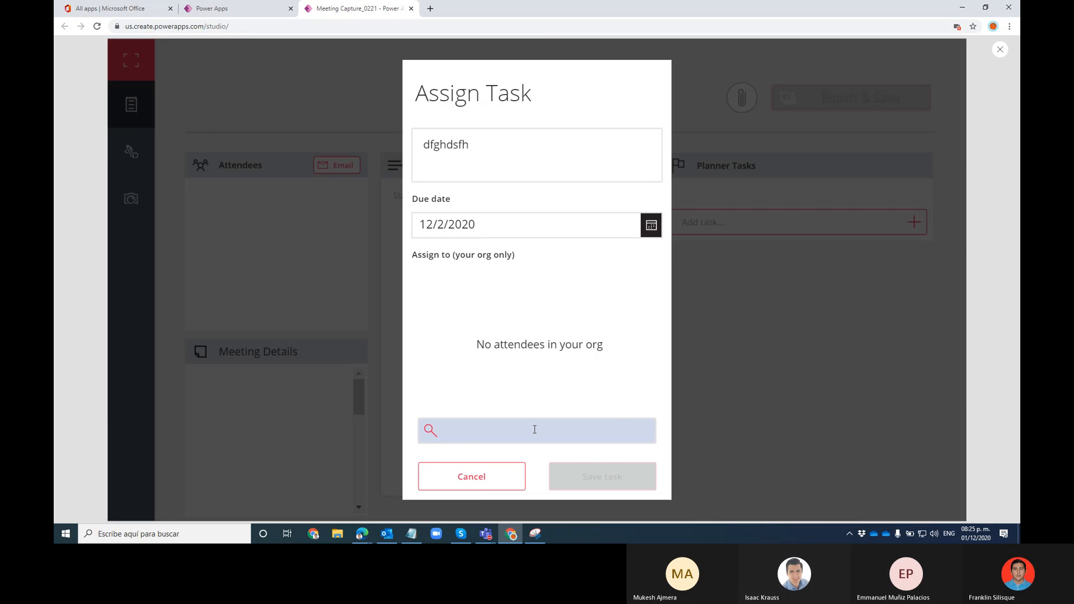
type("admin")
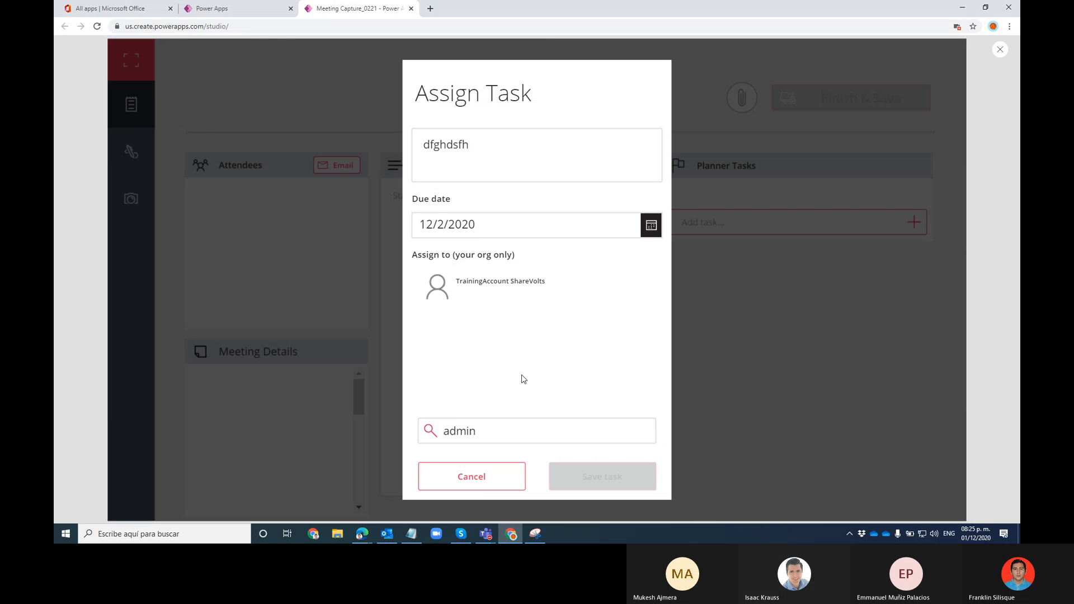
left_click(508, 291)
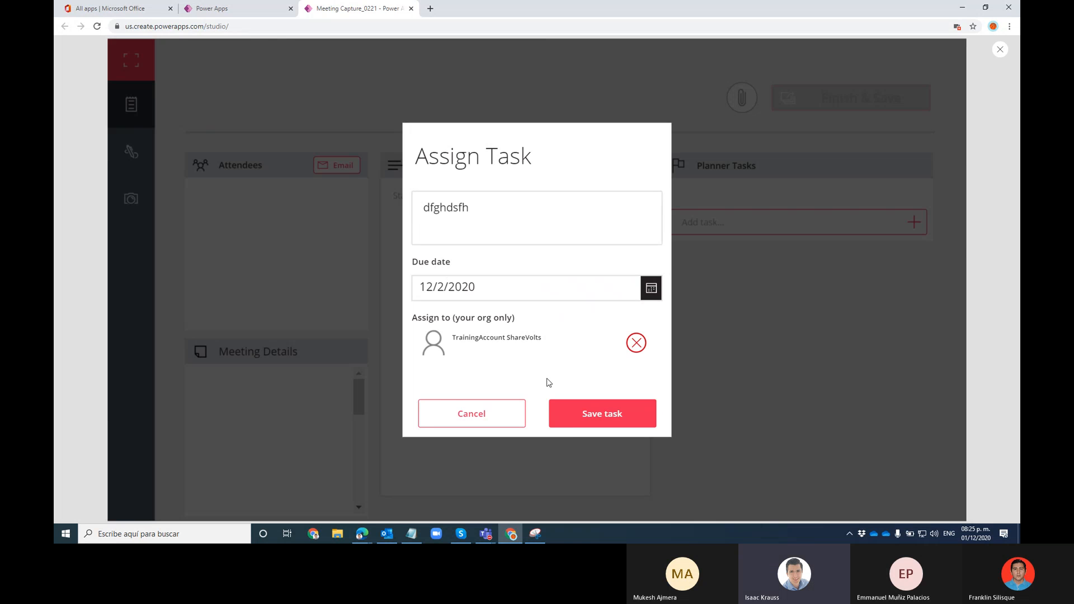
left_click(590, 412)
Save a second Planner task titled 'another', assigned to the training account
left_click(914, 234)
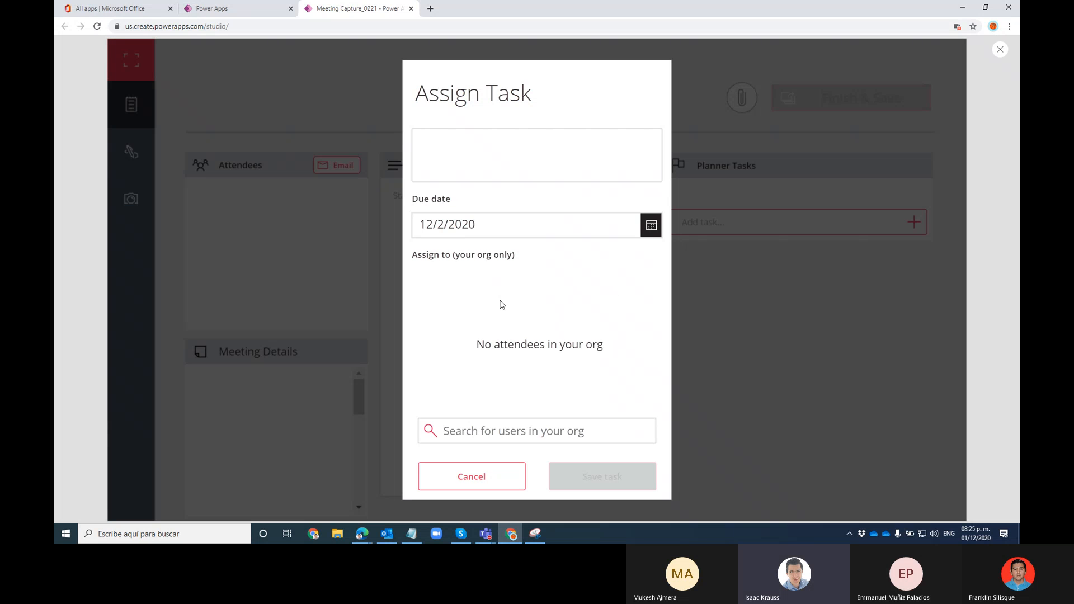
left_click(479, 435)
type("admin")
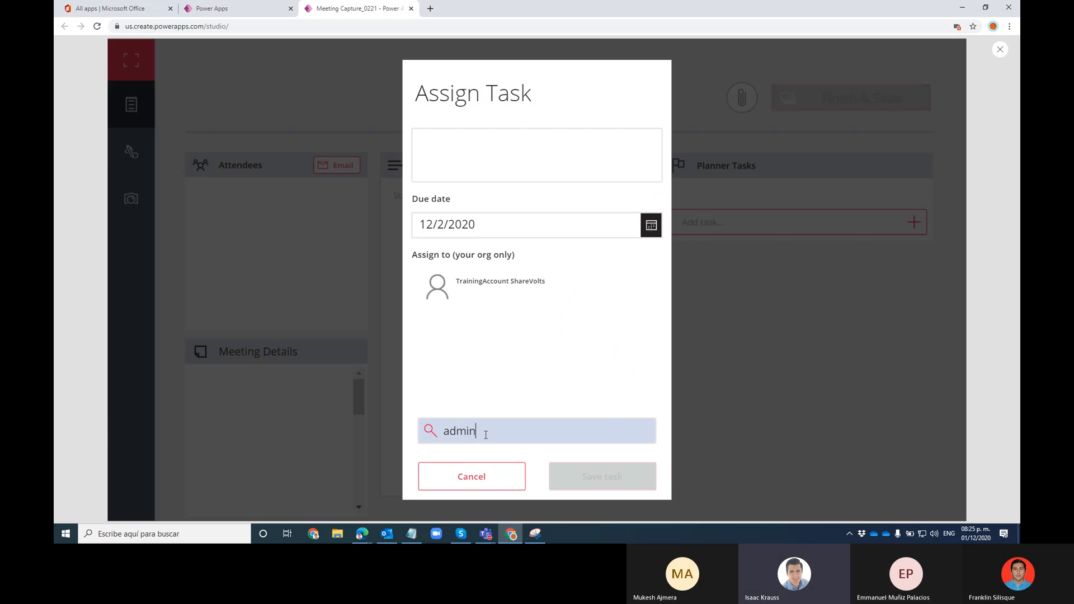
left_click(524, 300)
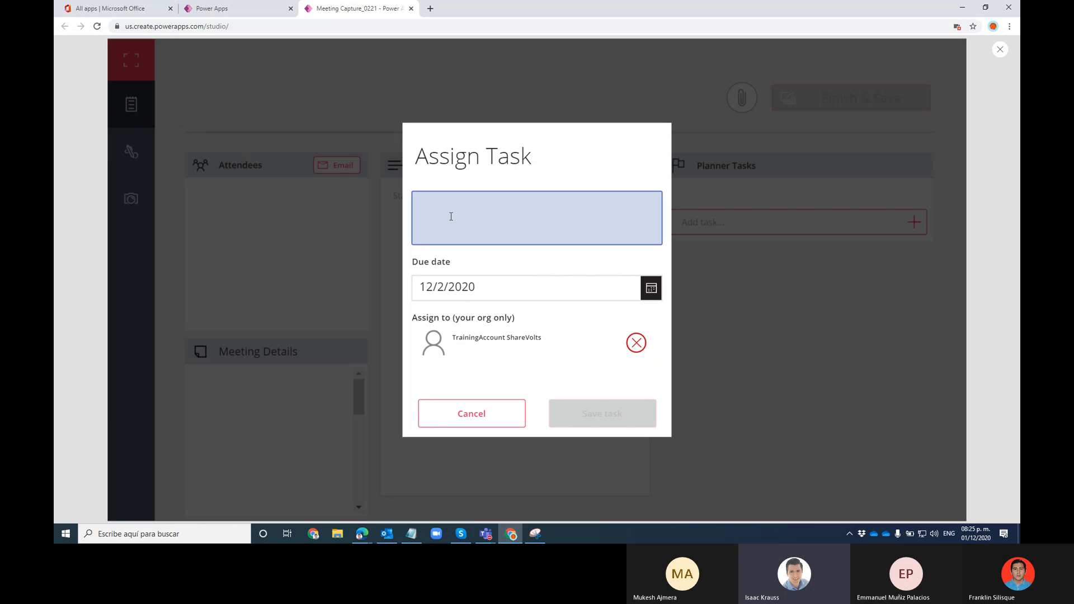
left_click(451, 217)
type("another task")
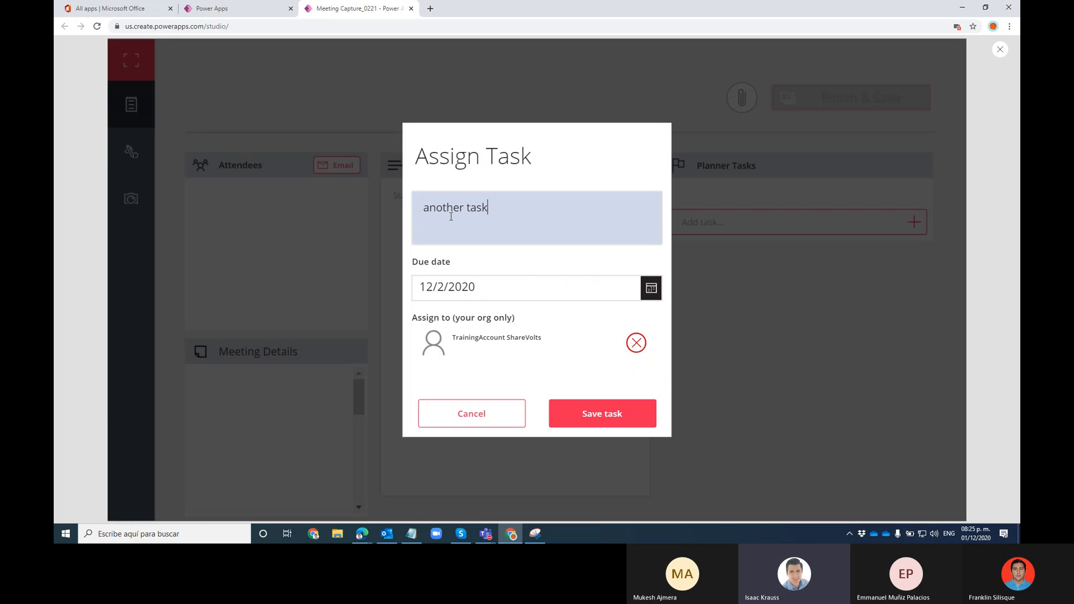
left_click(576, 416)
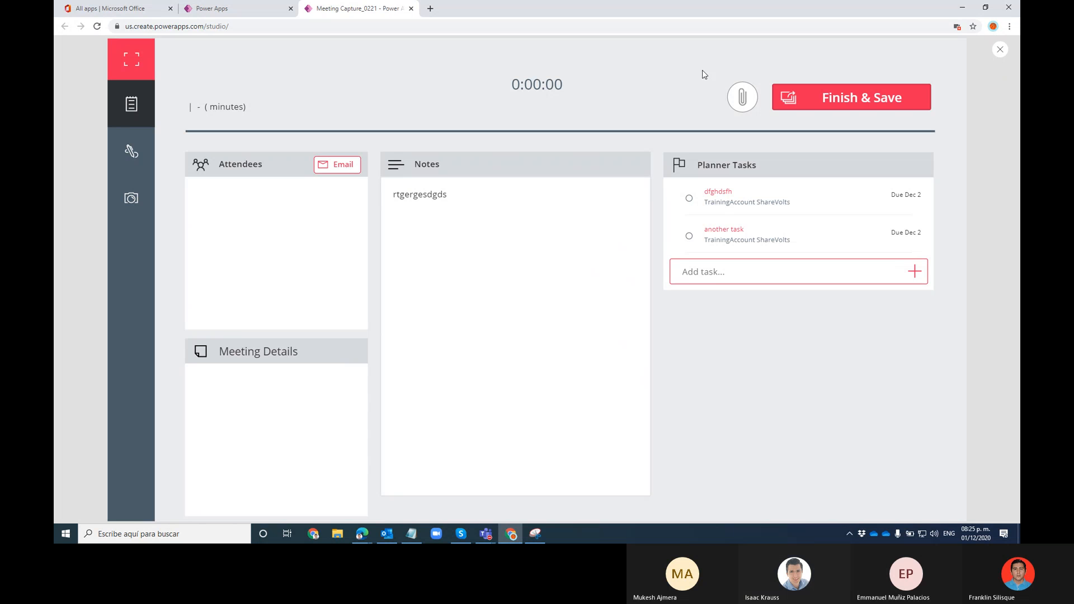
Exit the preview, dismiss the canvas tip, and glance at the app's File settings
left_click(1000, 49)
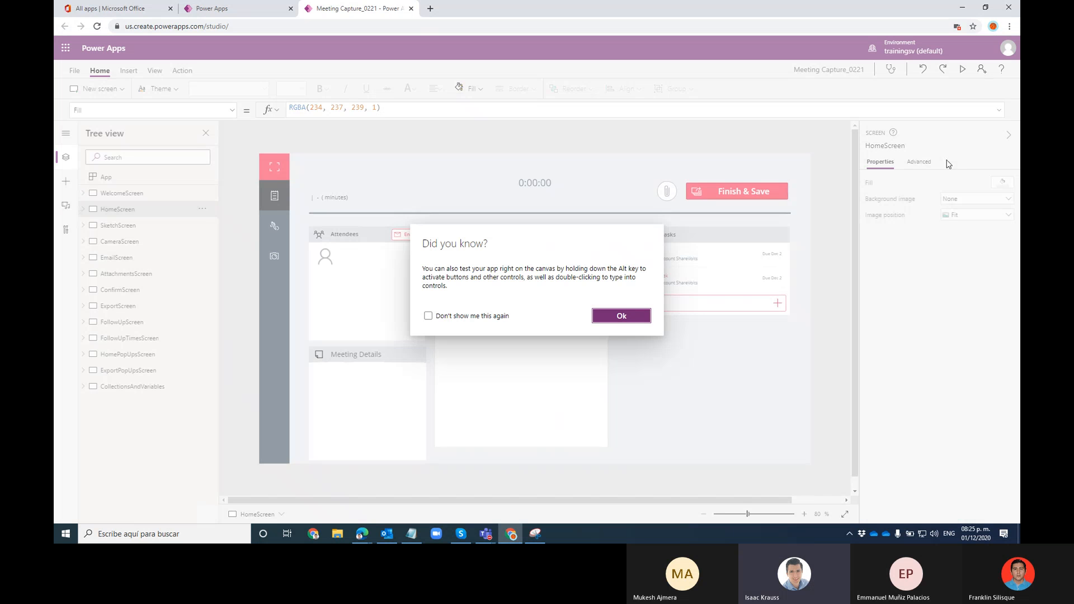
left_click(638, 314)
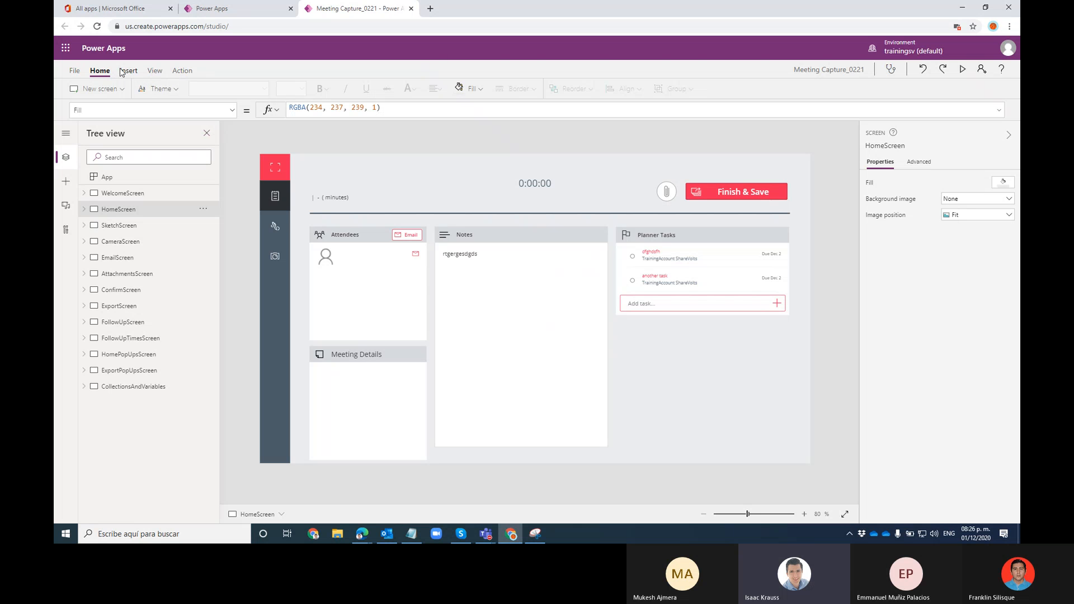
left_click(76, 72)
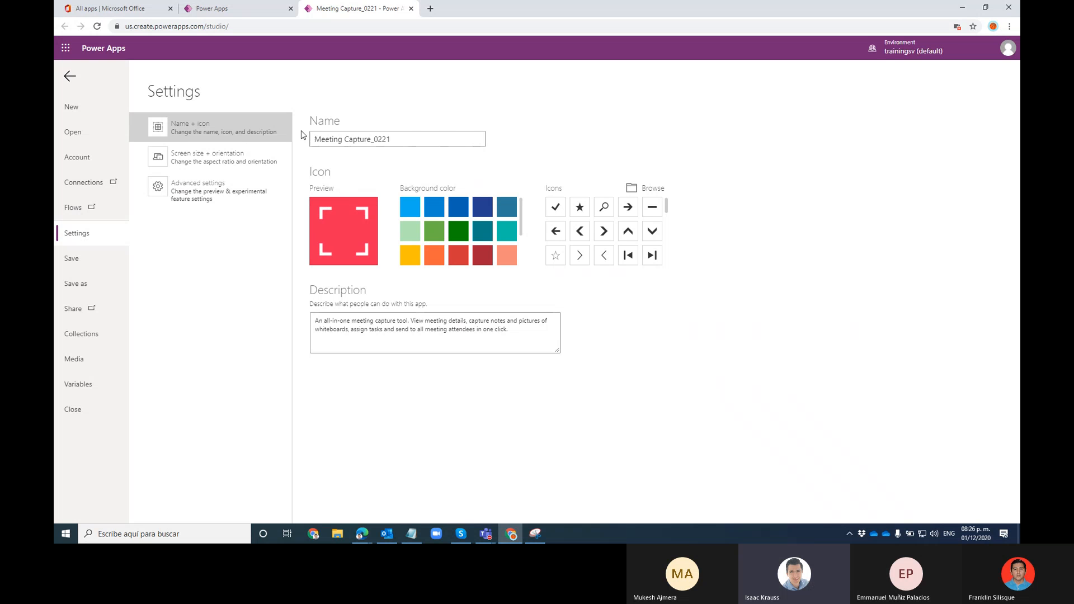
left_click(69, 77)
Check My apps in the other Power Apps tab, then reopen the File settings
left_click(224, 10)
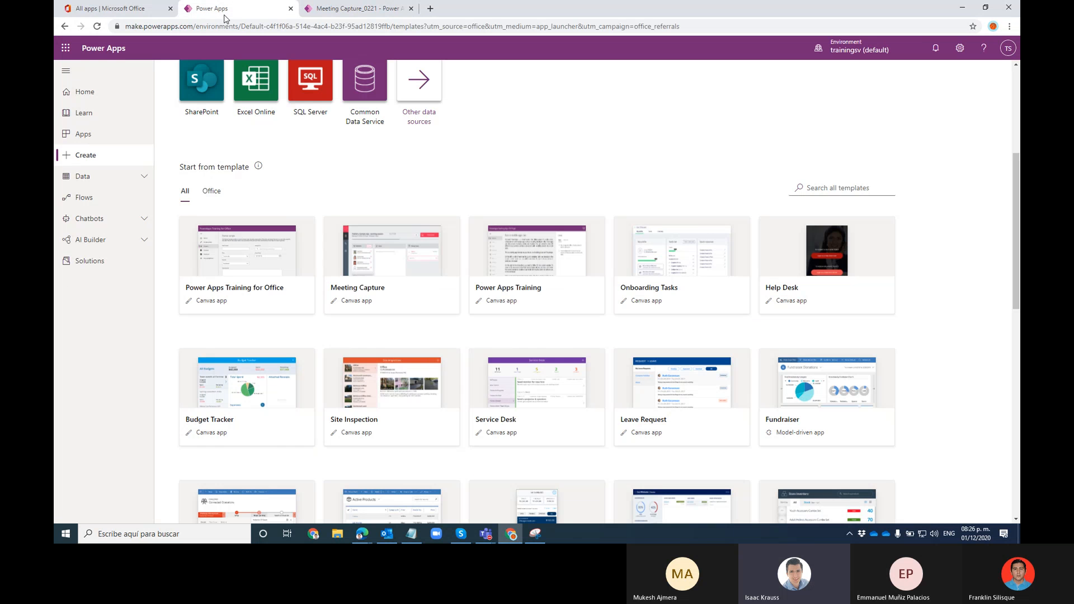
left_click(90, 135)
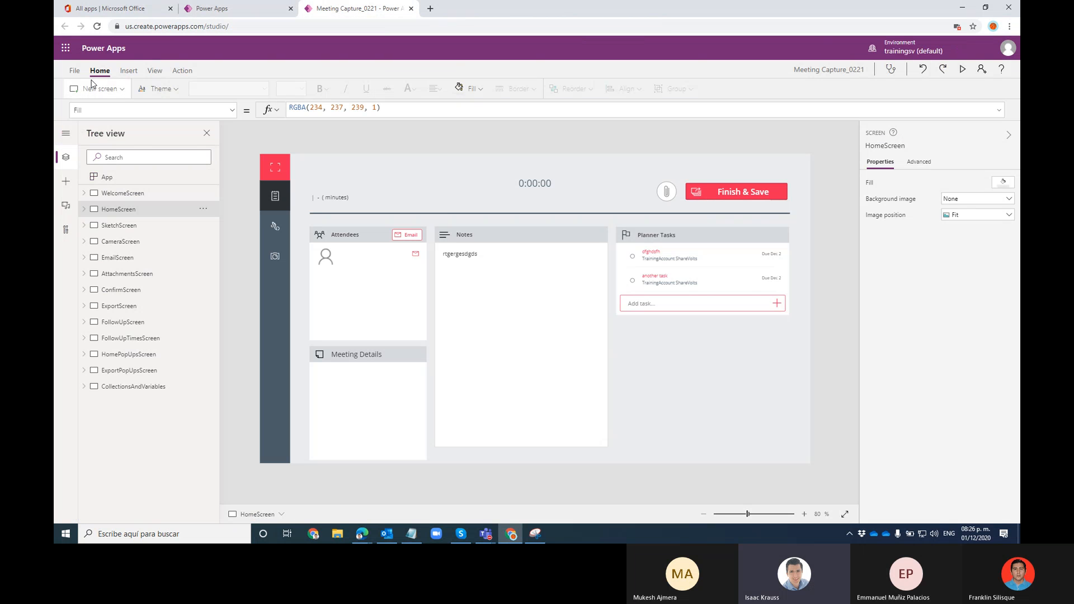
left_click(73, 71)
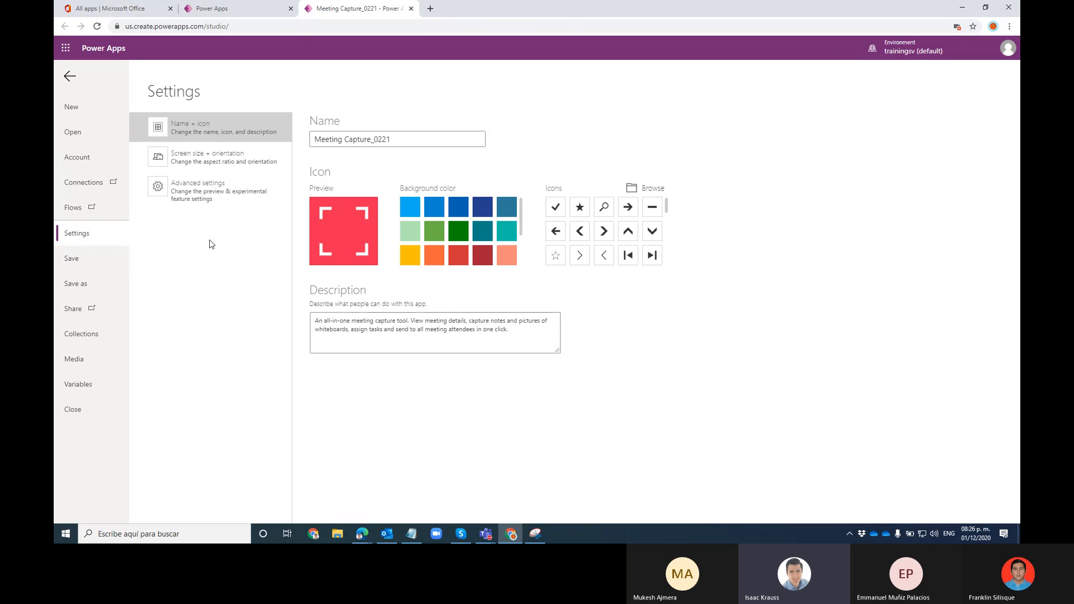
Save the app to the cloud, renaming Meeting Capture_0221 to Meeting Capture_Test Beta
left_click(75, 264)
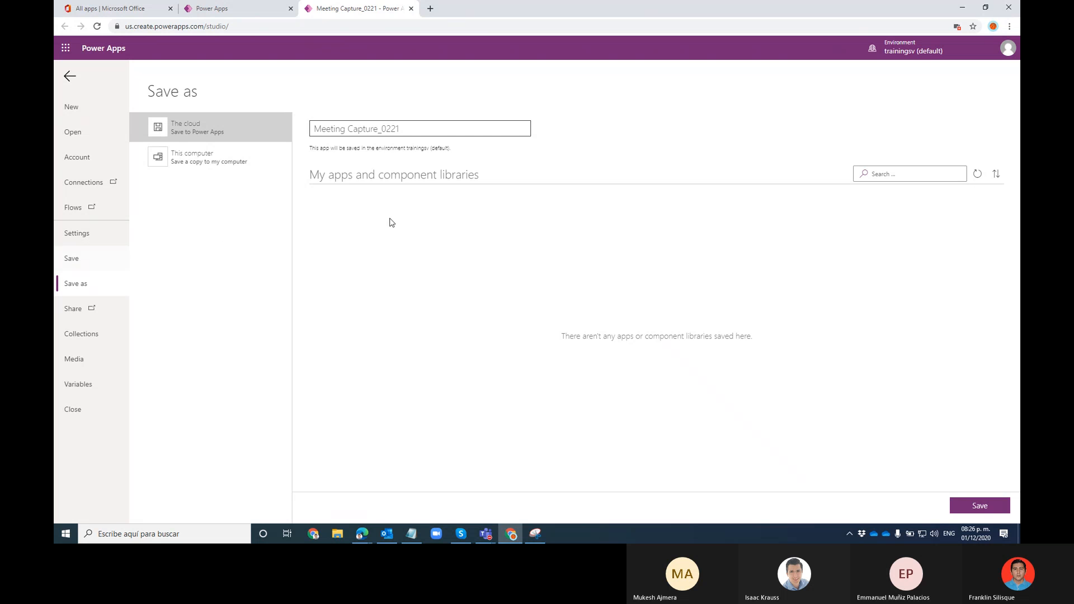
left_click(435, 130)
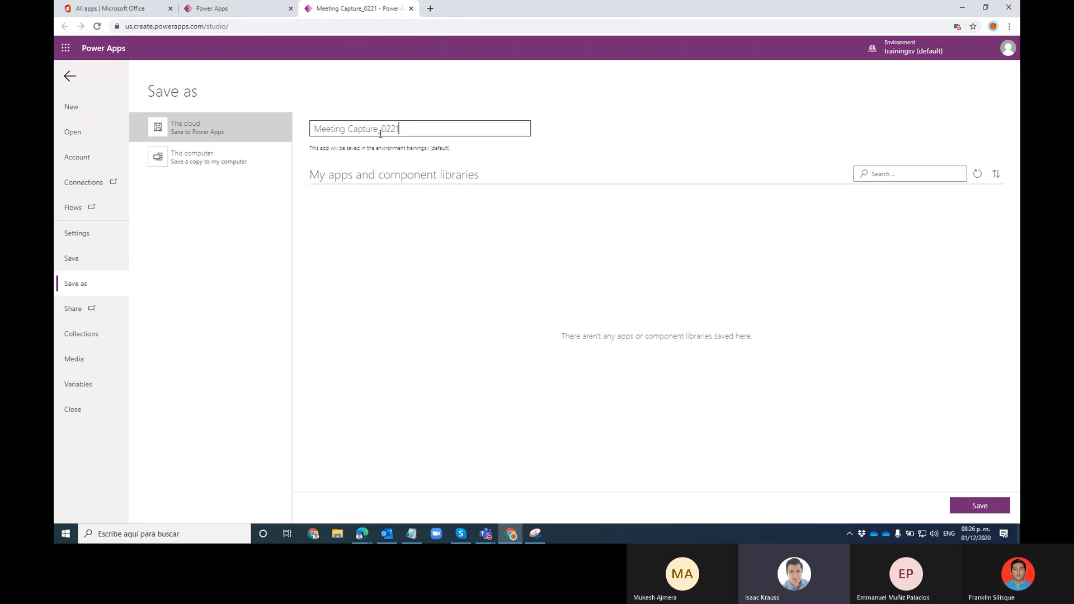
left_click_drag(381, 134, 442, 140)
type("Test Beta")
left_click(975, 507)
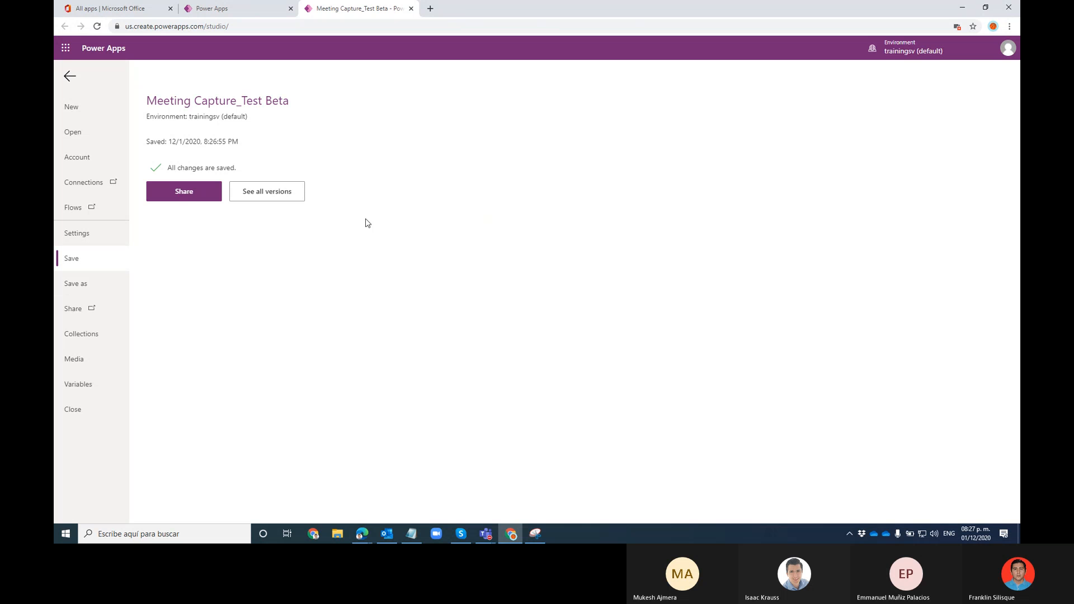
left_click(70, 77)
Reload the Apps list to confirm Meeting Capture_Test Beta, then return to its studio tab
left_click(203, 7)
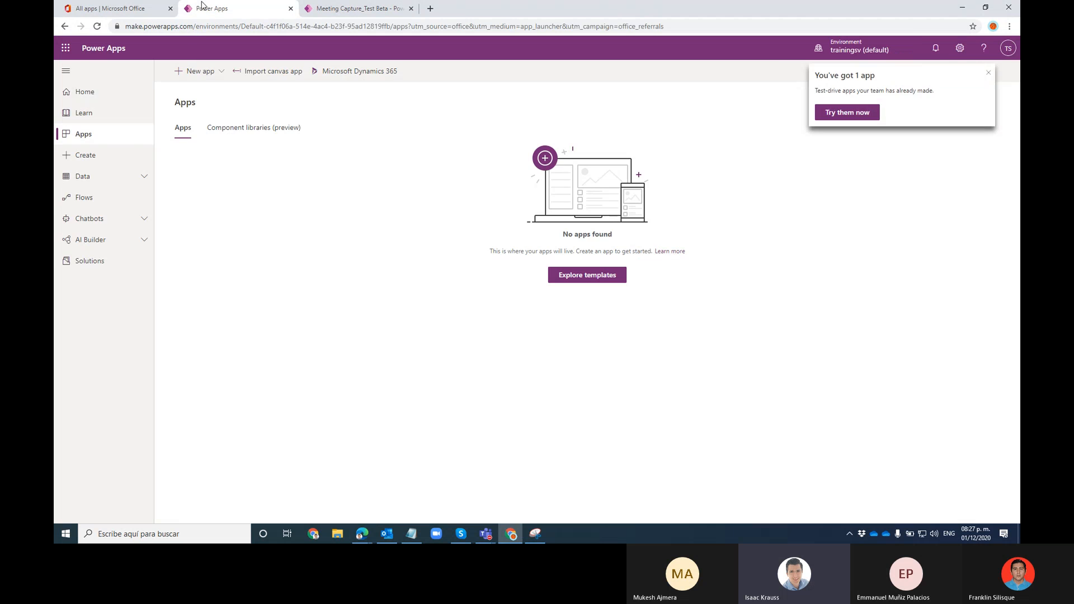
left_click(97, 28)
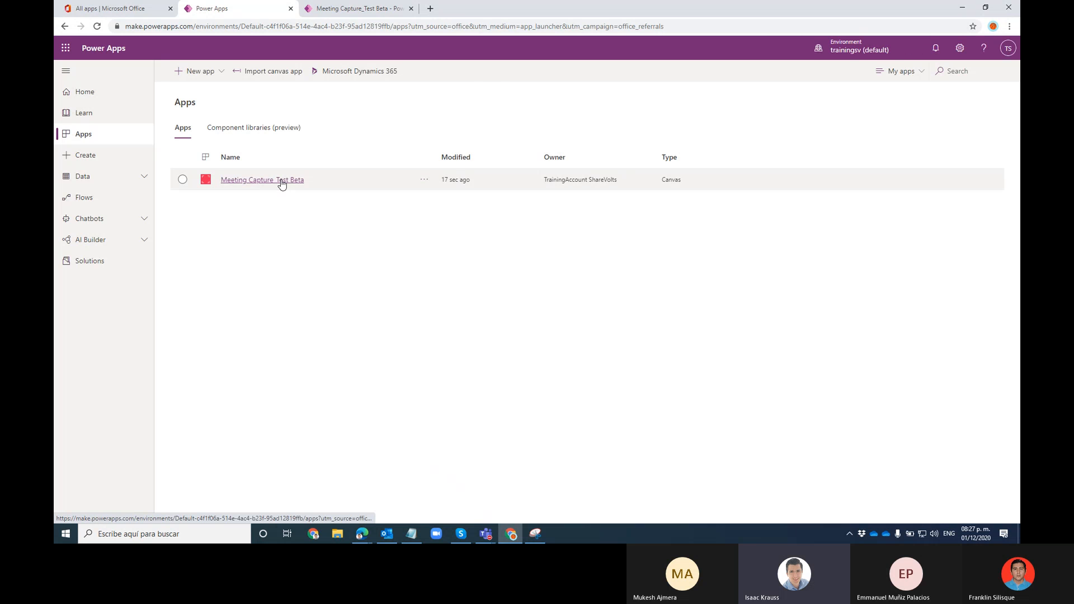
left_click(335, 6)
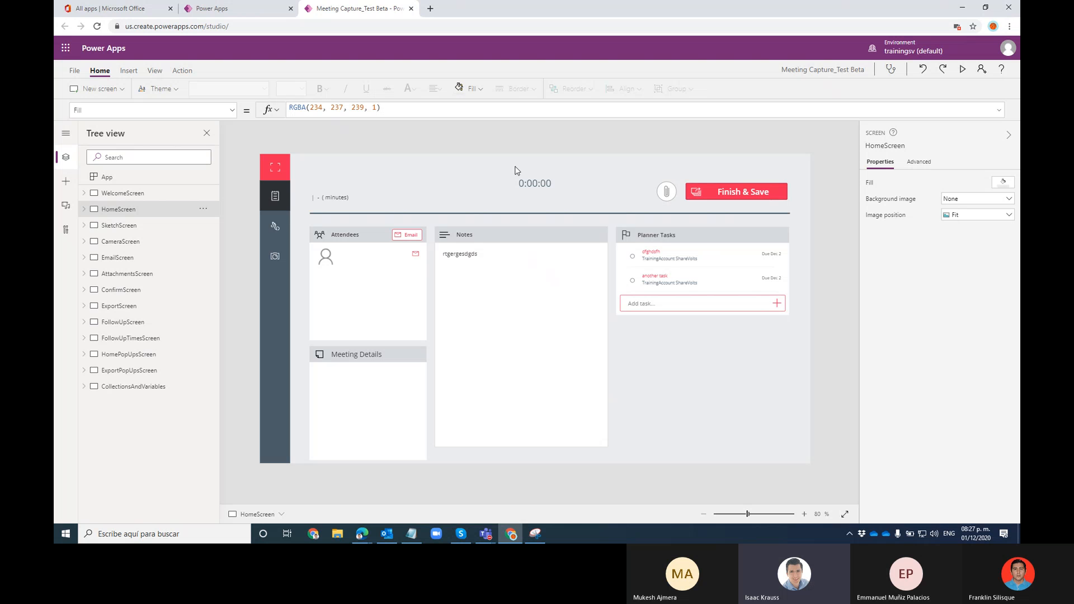
Narrow the HomeNotes panel by dragging its right edge, save with Ctrl+S, and skip publishing
left_click(467, 257)
left_click_drag(609, 336, 588, 336)
left_click(657, 361)
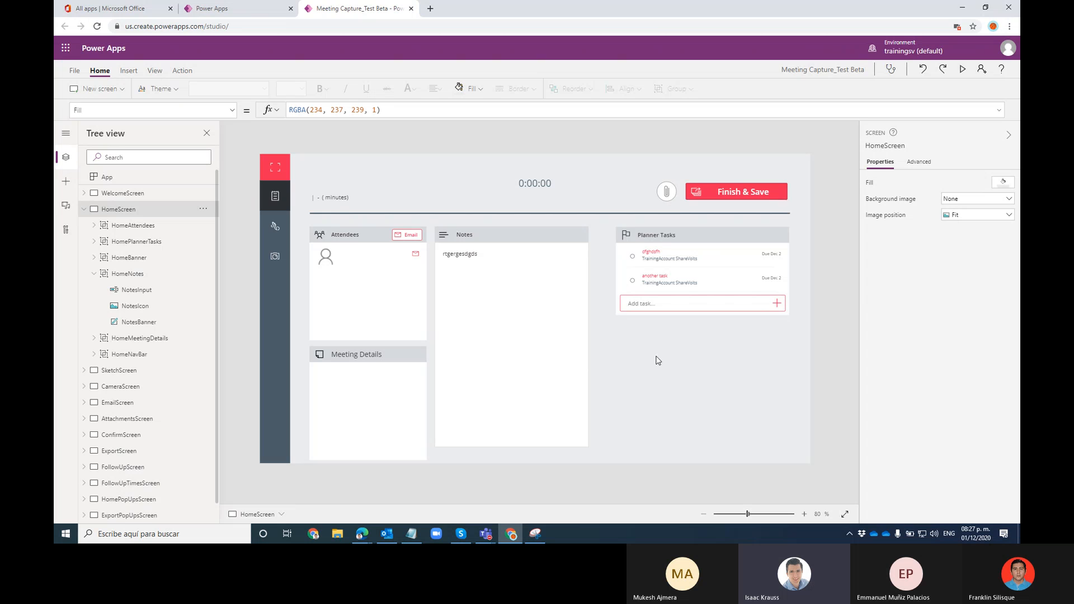
key("ctrl+s")
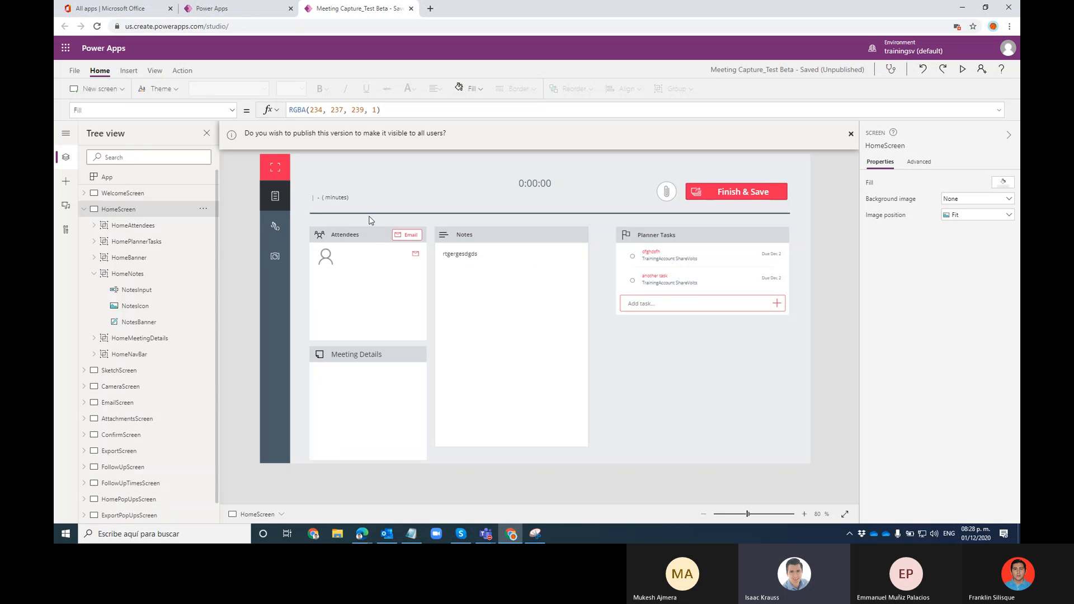
left_click(75, 71)
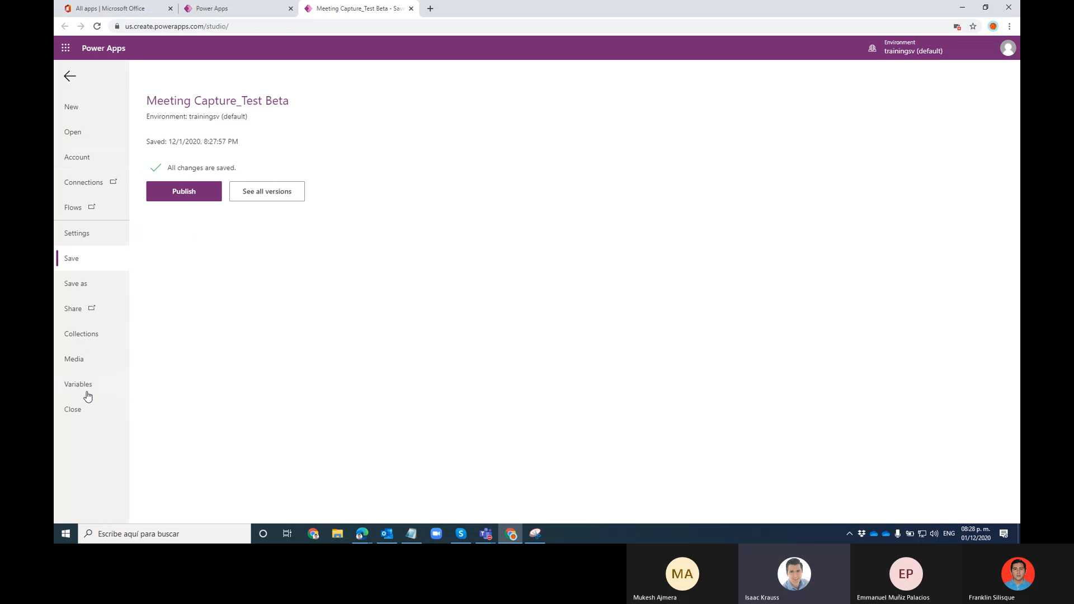
left_click(70, 77)
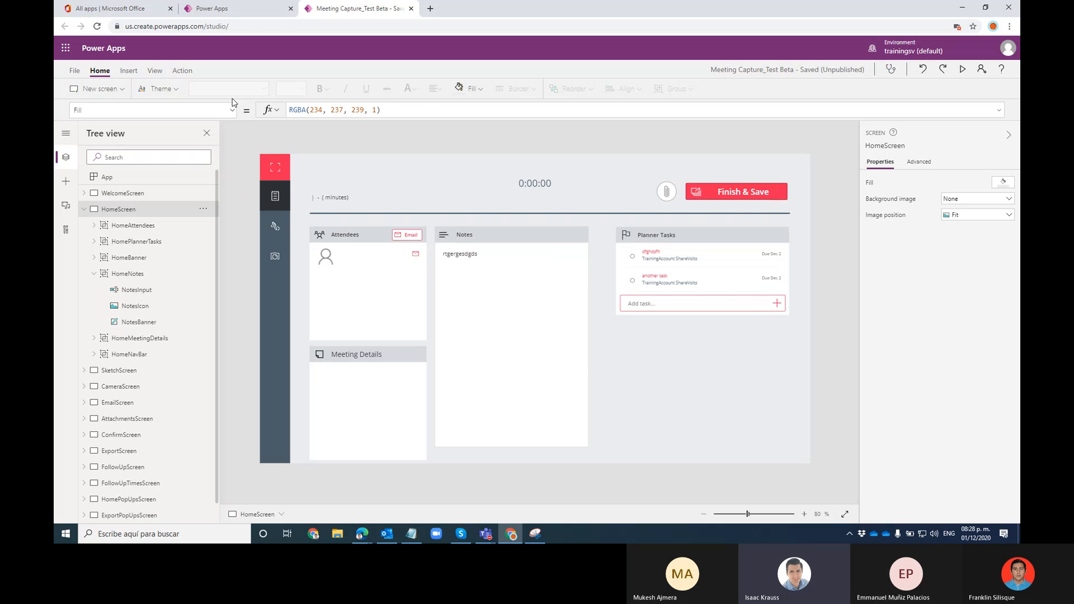
Peek at the new screen layout gallery, then view SketchScreen and CameraScreen, dismissing the camera request
left_click(122, 90)
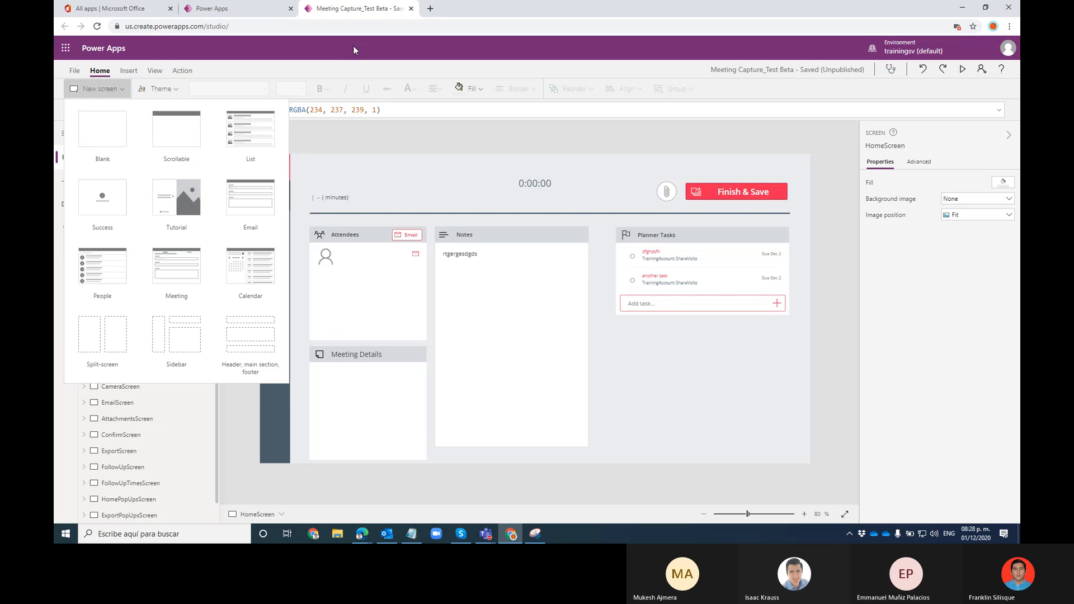
left_click(235, 78)
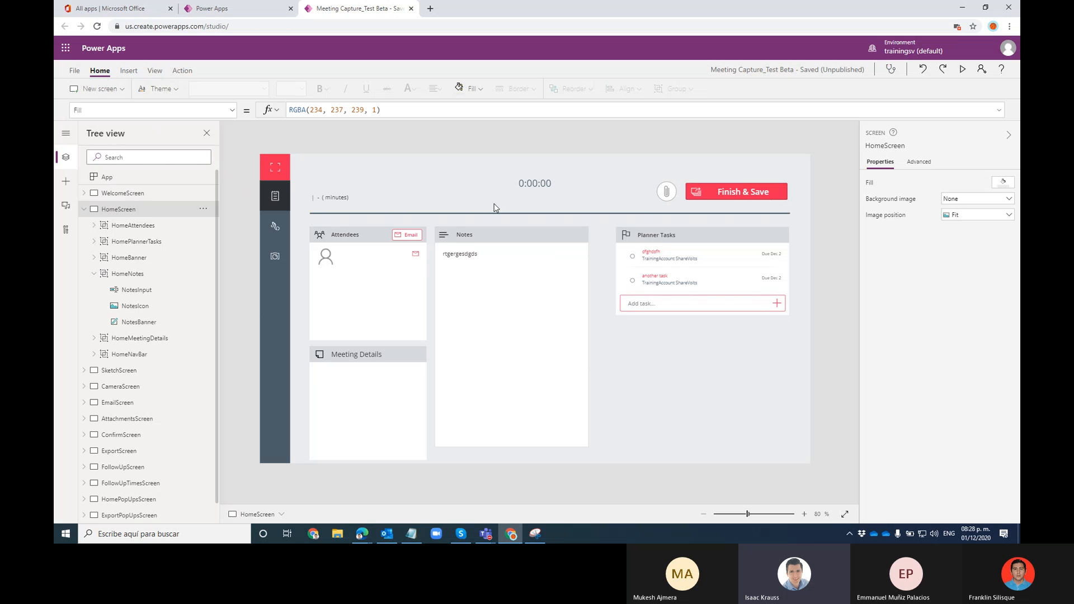
left_click(83, 209)
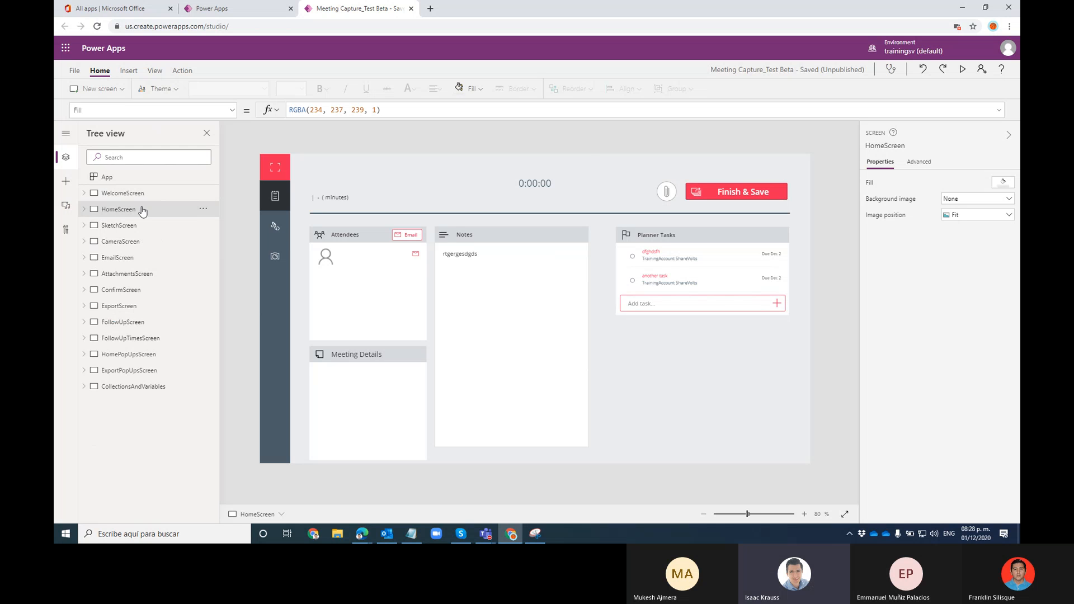
left_click(125, 226)
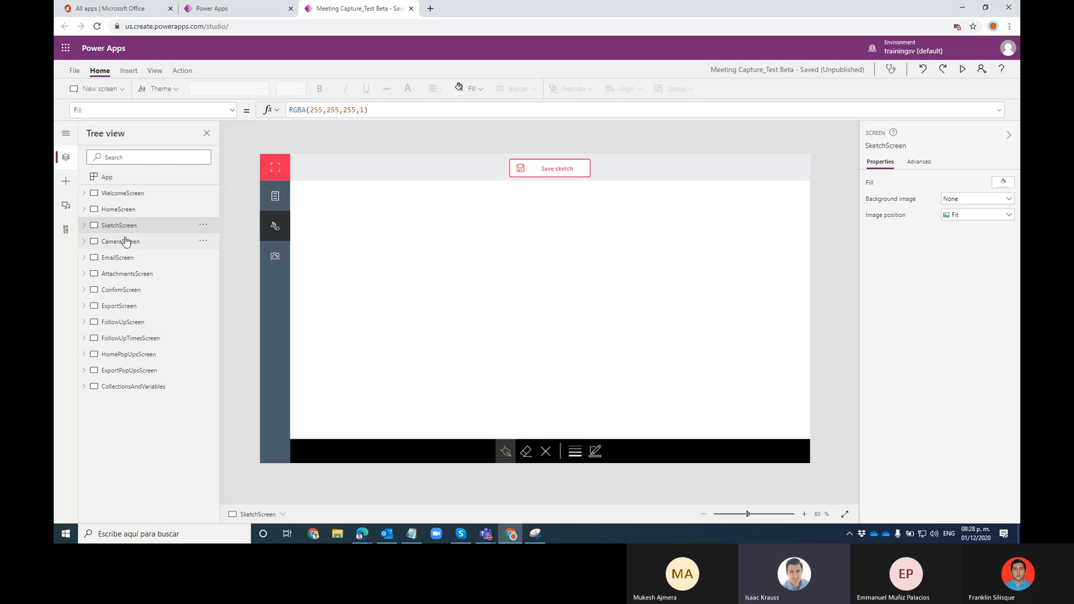
left_click(125, 243)
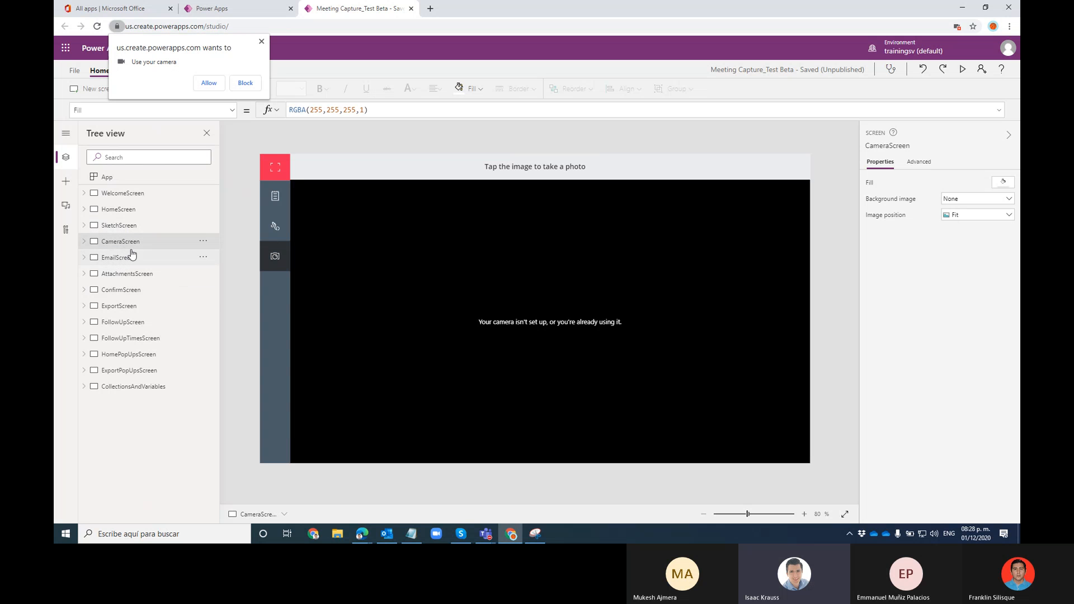
left_click(262, 42)
Step through AttachmentsScreen, SketchScreen and HomeScreen, ending on WelcomeScreen
left_click(144, 275)
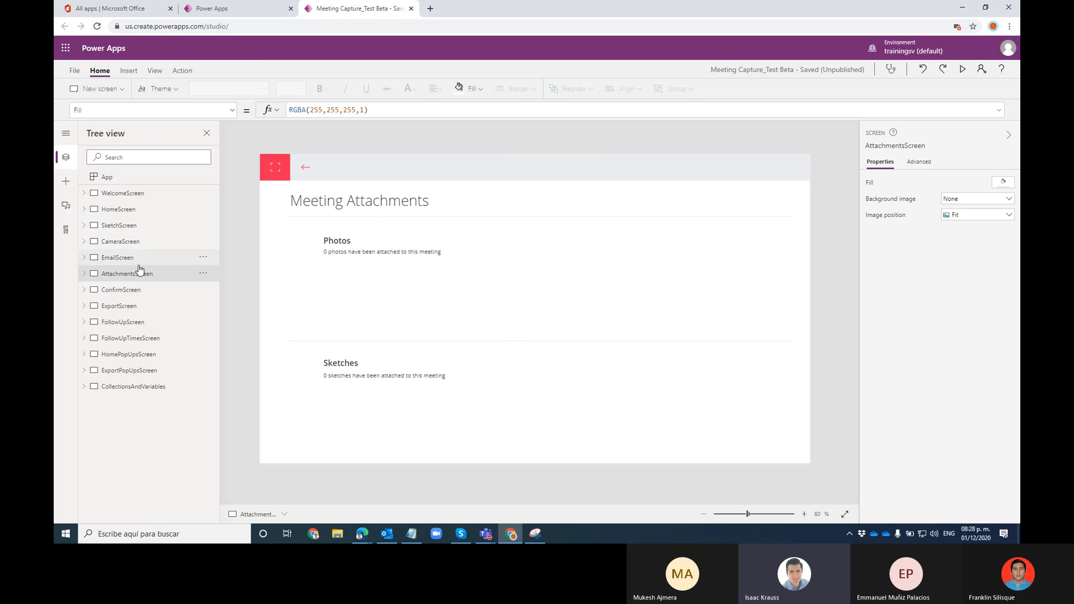
left_click(136, 222)
left_click(136, 209)
left_click(136, 194)
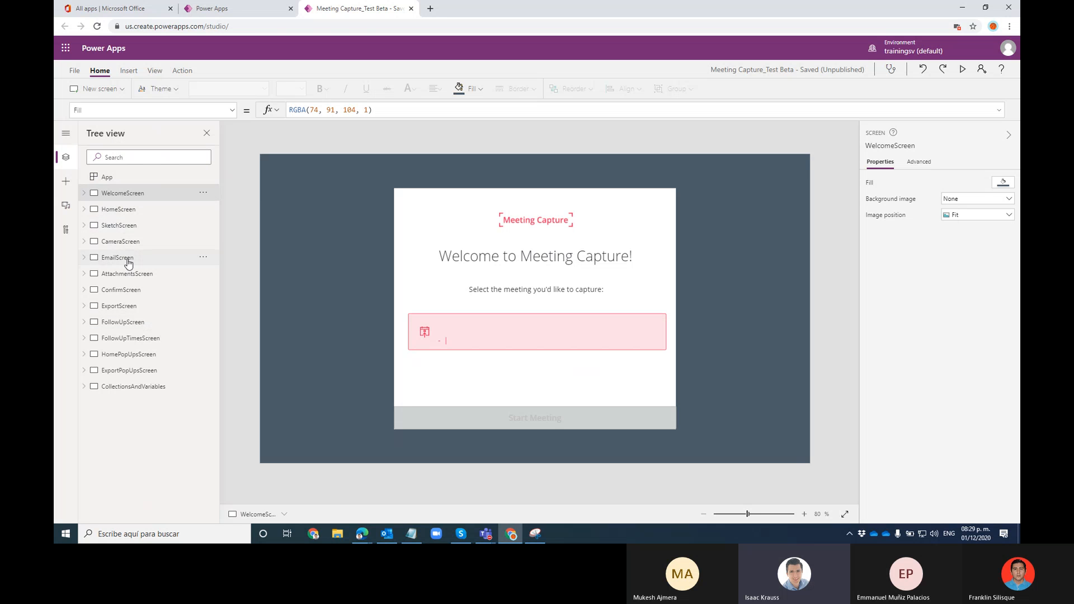
Expand WelcomeScreen and inspect its logo, welcome title, Start Meeting button and background rectangle
left_click(85, 195)
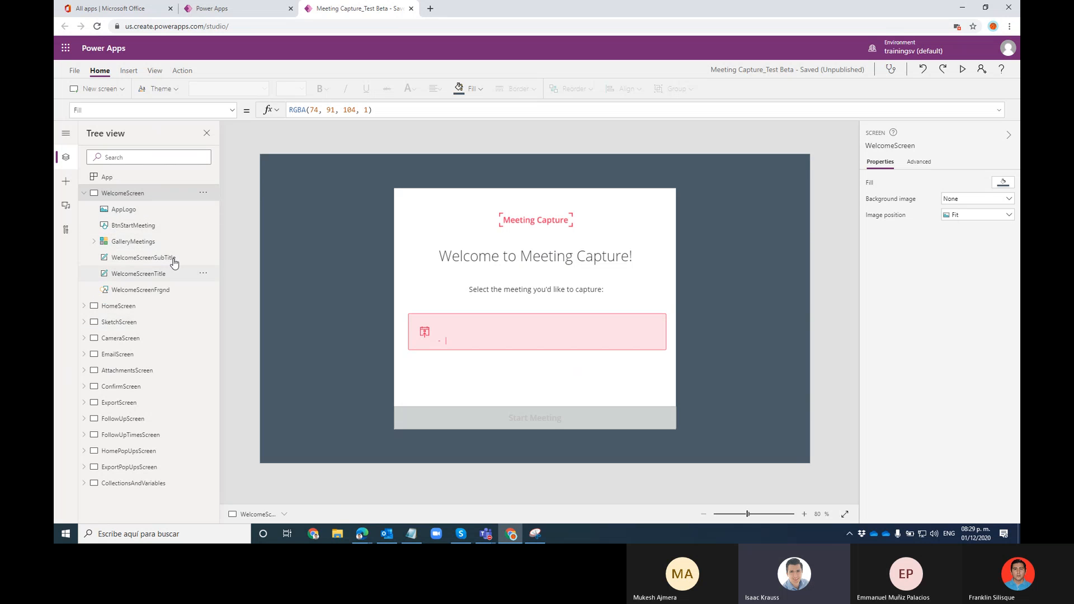
left_click(125, 212)
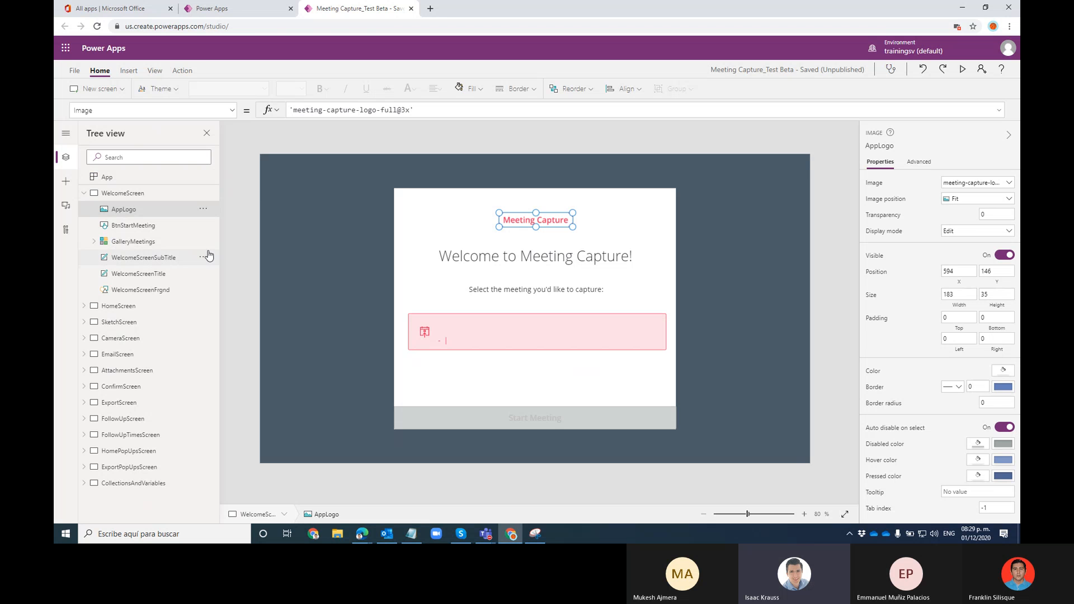
left_click(508, 261)
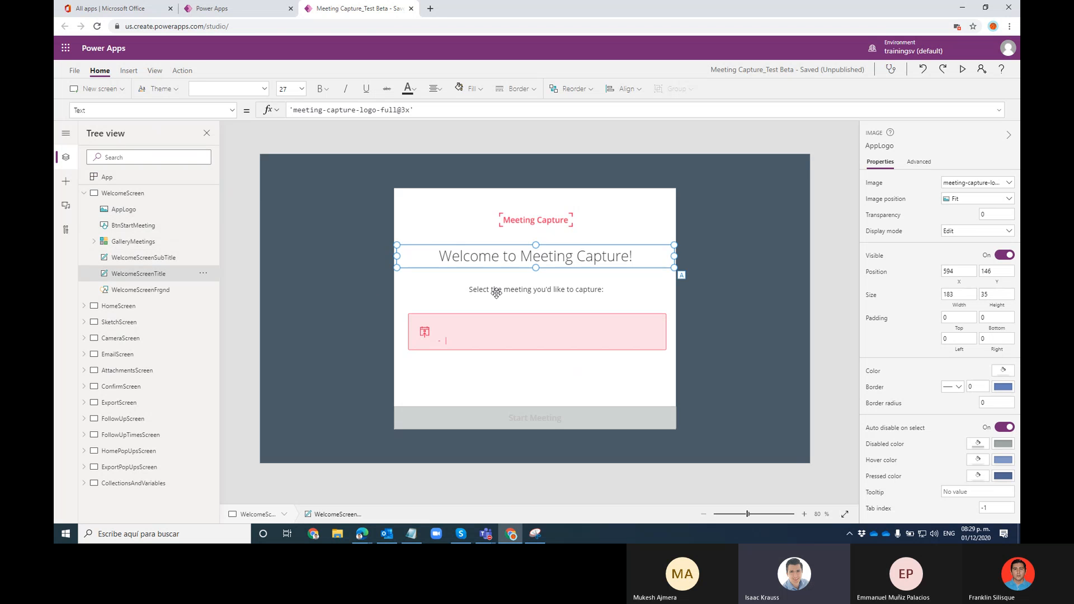
left_click(343, 300)
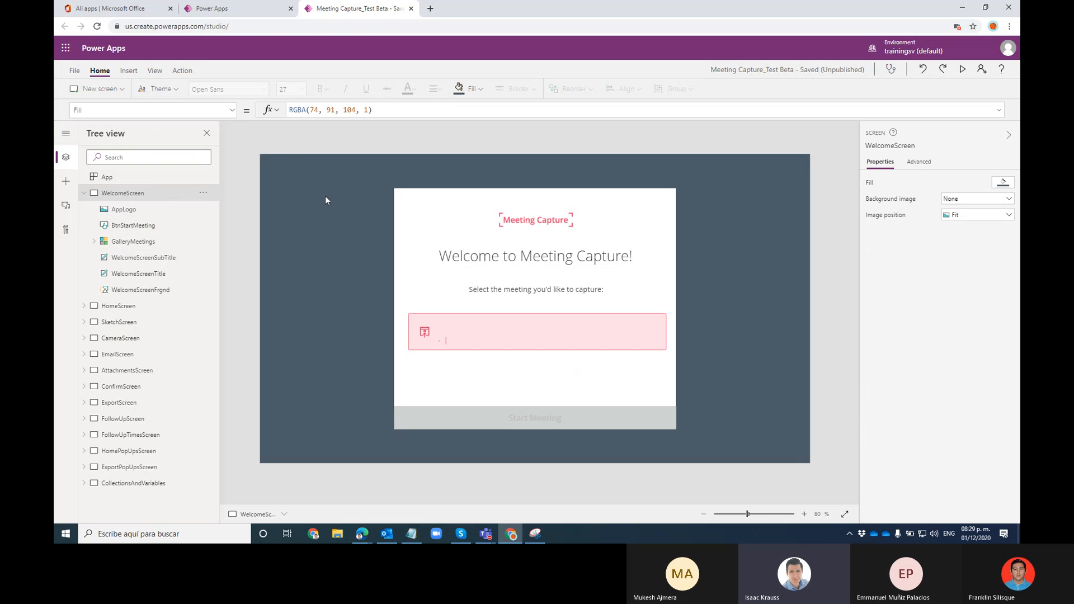
left_click(662, 417)
left_click(733, 252)
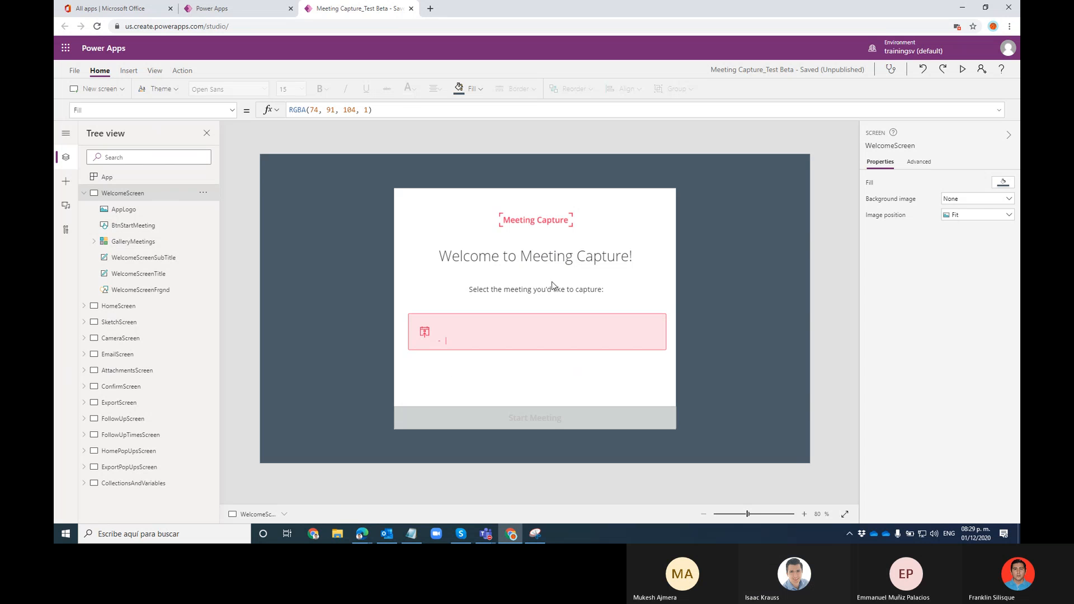
left_click(526, 221)
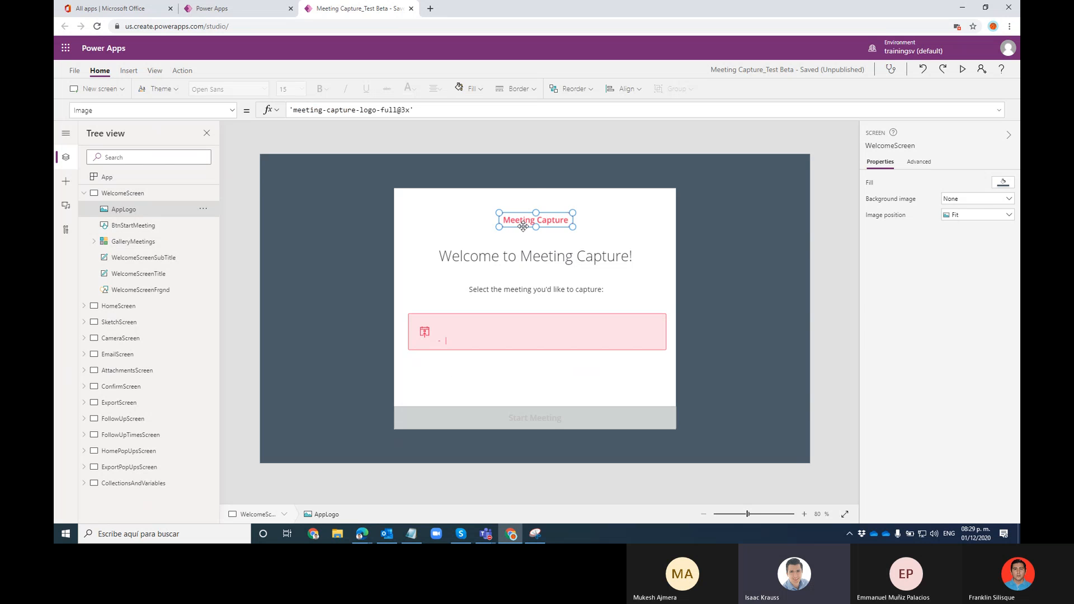
left_click(635, 248)
left_click(721, 228)
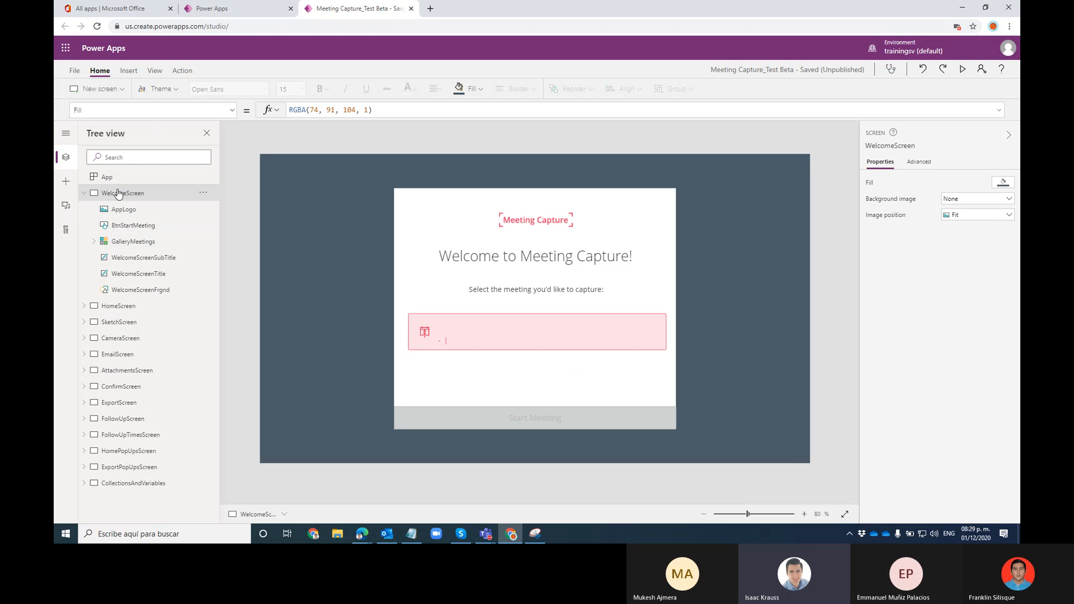
In Tree view, select the meetings gallery, title, background, subtitle and AppLogo in turn
left_click(134, 241)
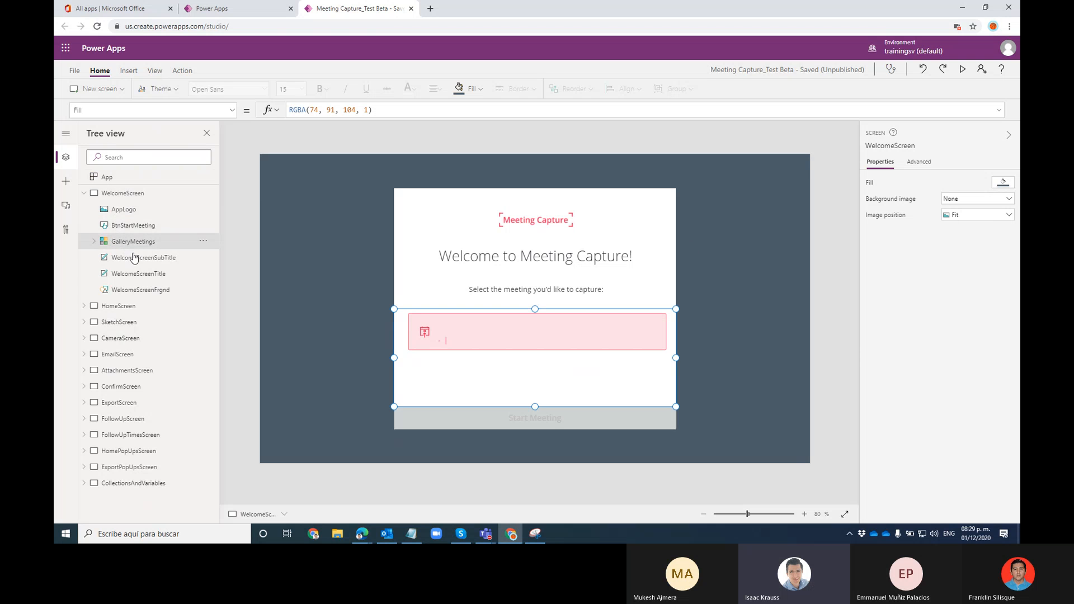
left_click(139, 274)
left_click(140, 290)
left_click(139, 276)
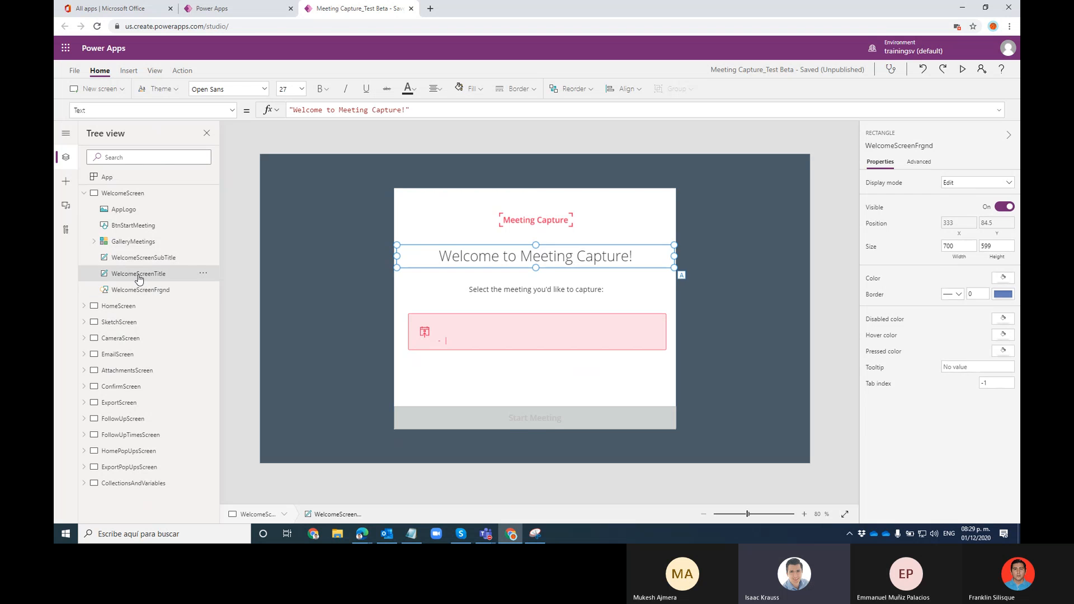
left_click(139, 257)
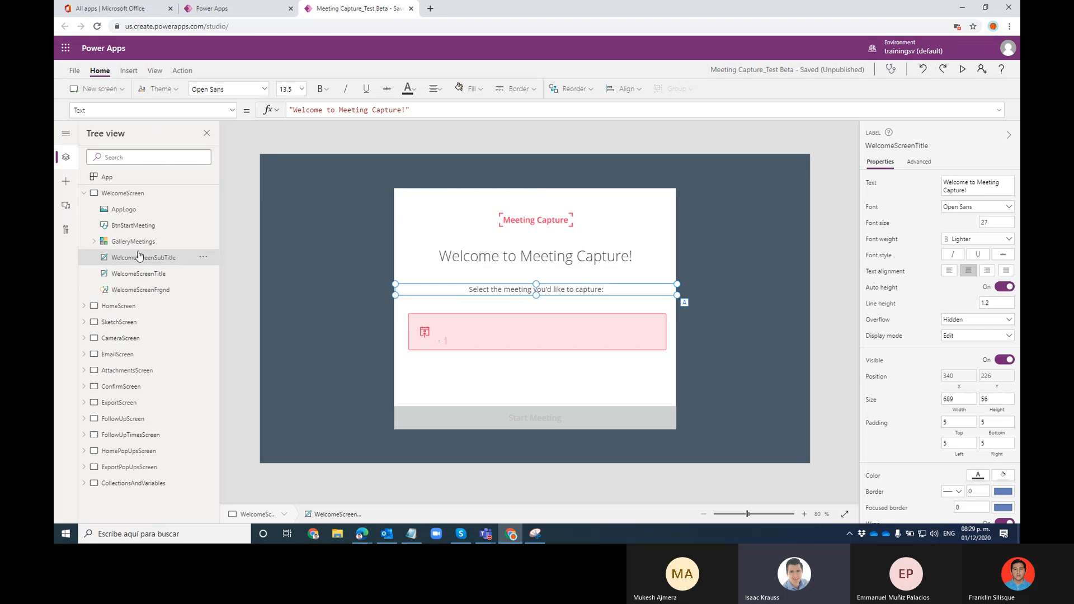
left_click(128, 210)
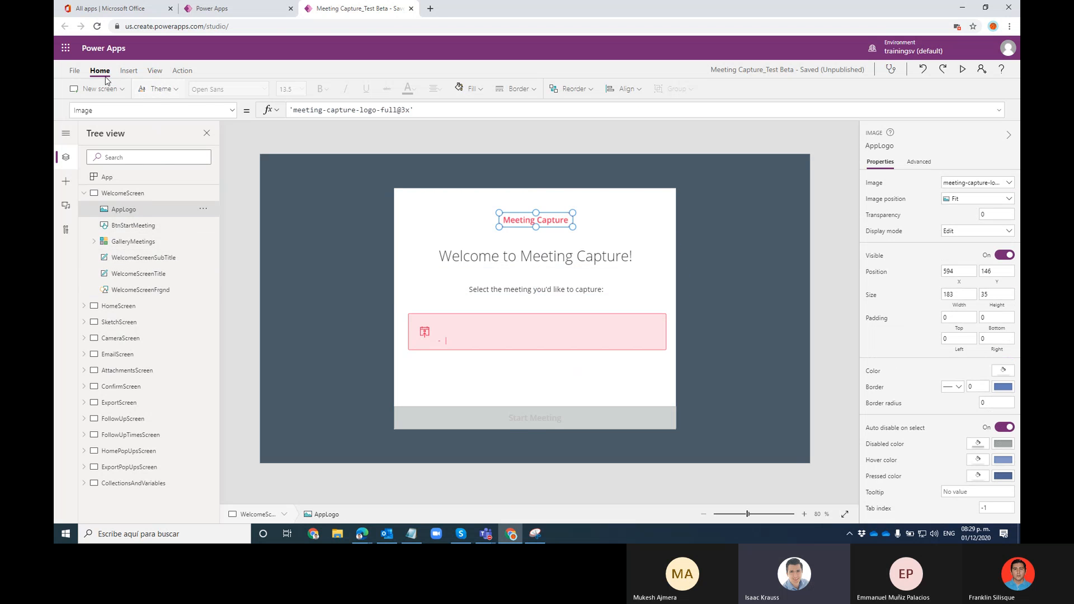
Apply the Dune theme to the app
left_click(176, 90)
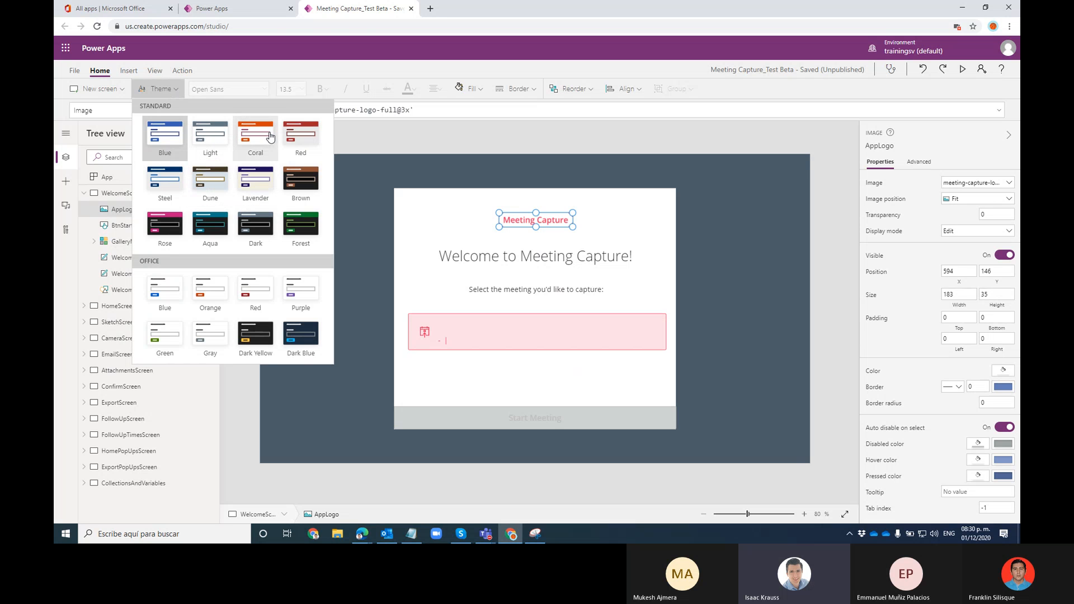
left_click(220, 190)
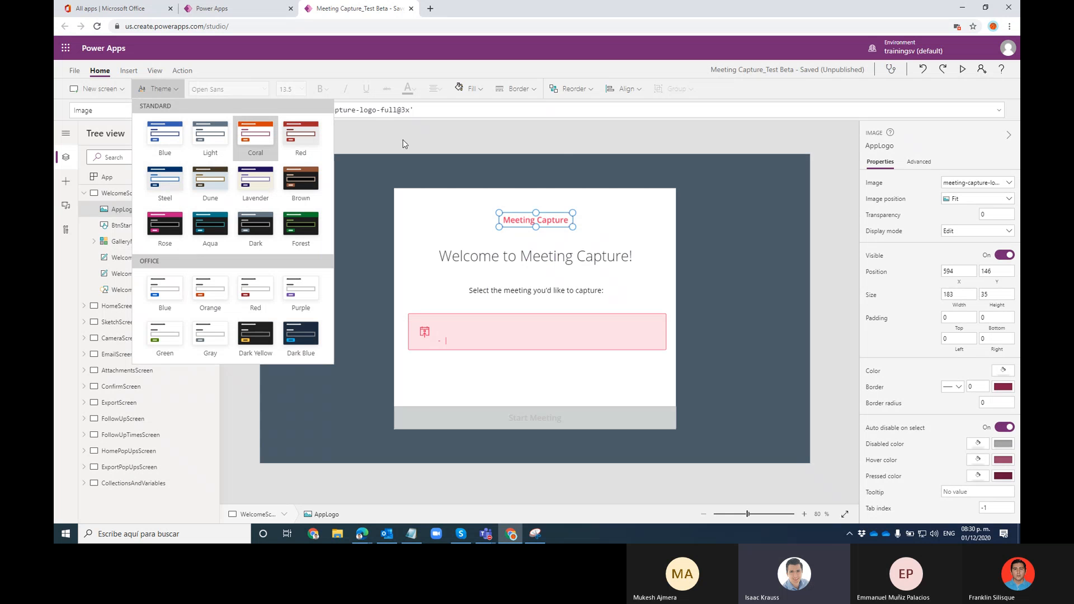
left_click(405, 144)
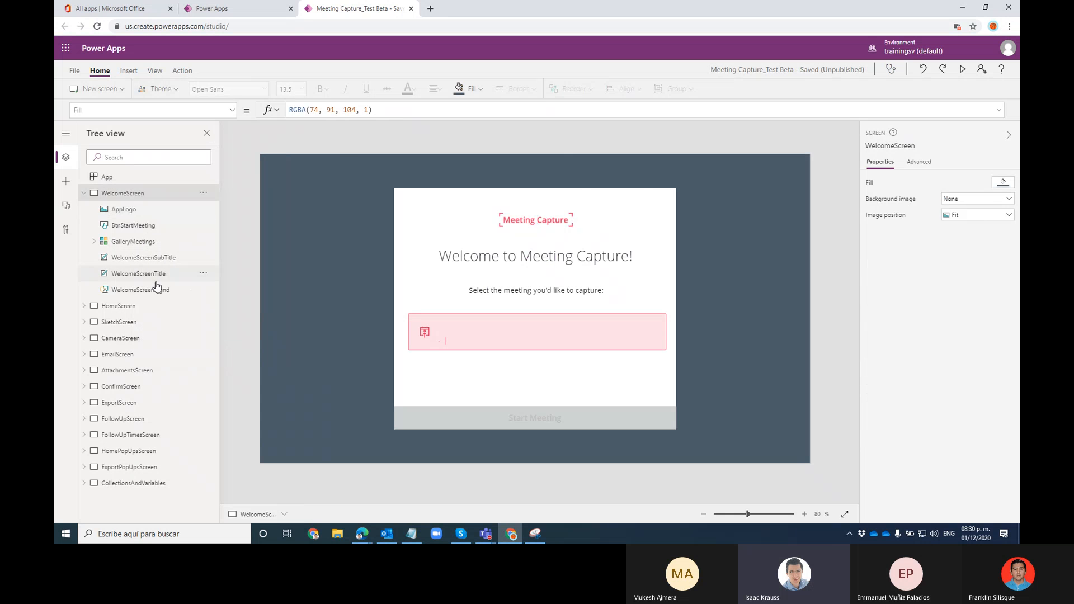
On HomeScreen, try other themes and settle on the Forest theme
left_click(134, 307)
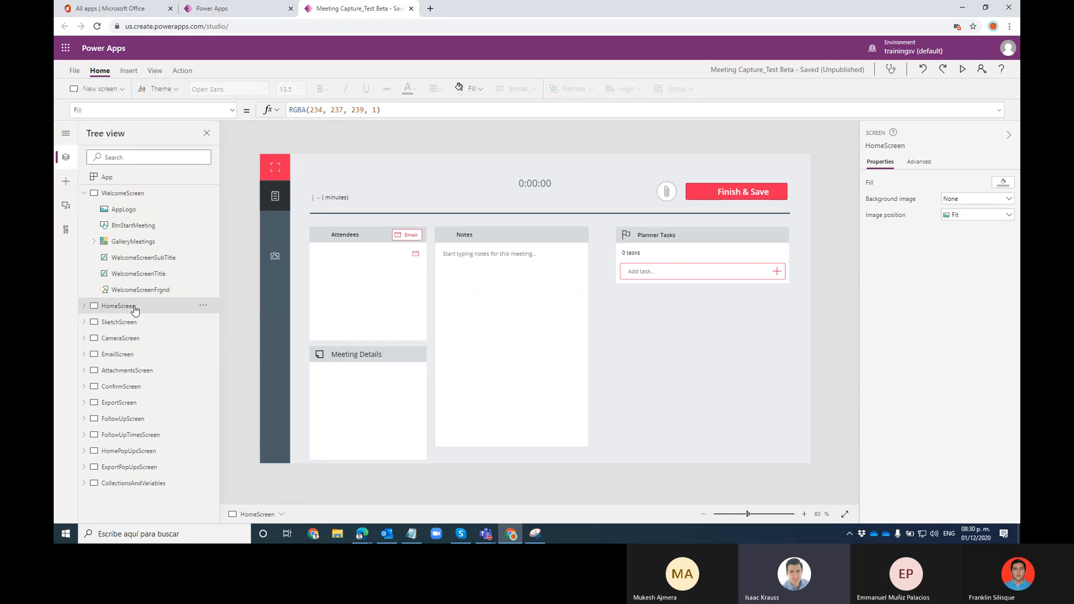
left_click(170, 90)
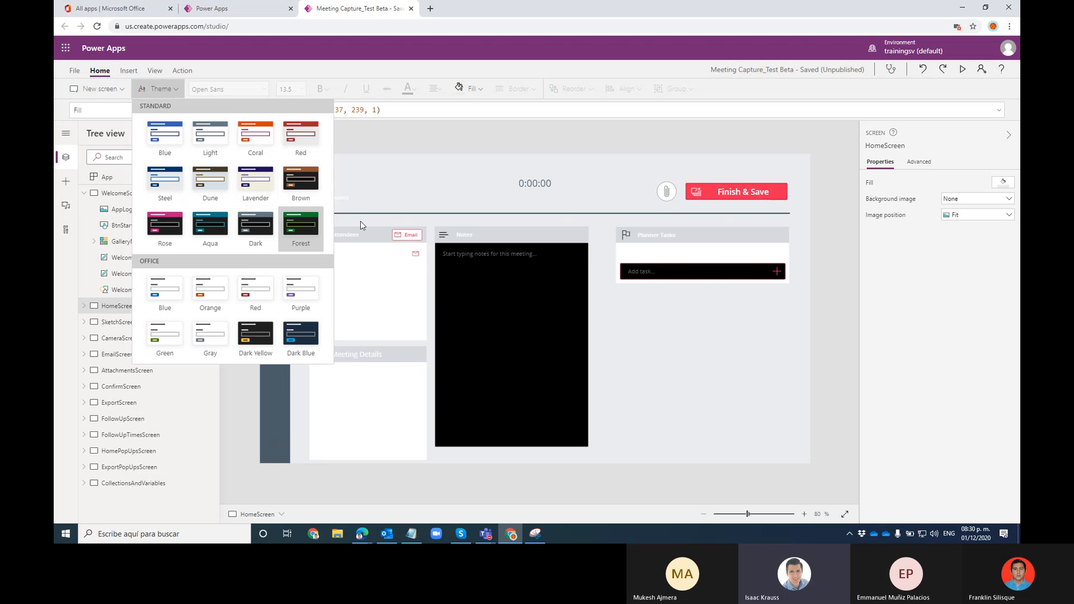
left_click(250, 188)
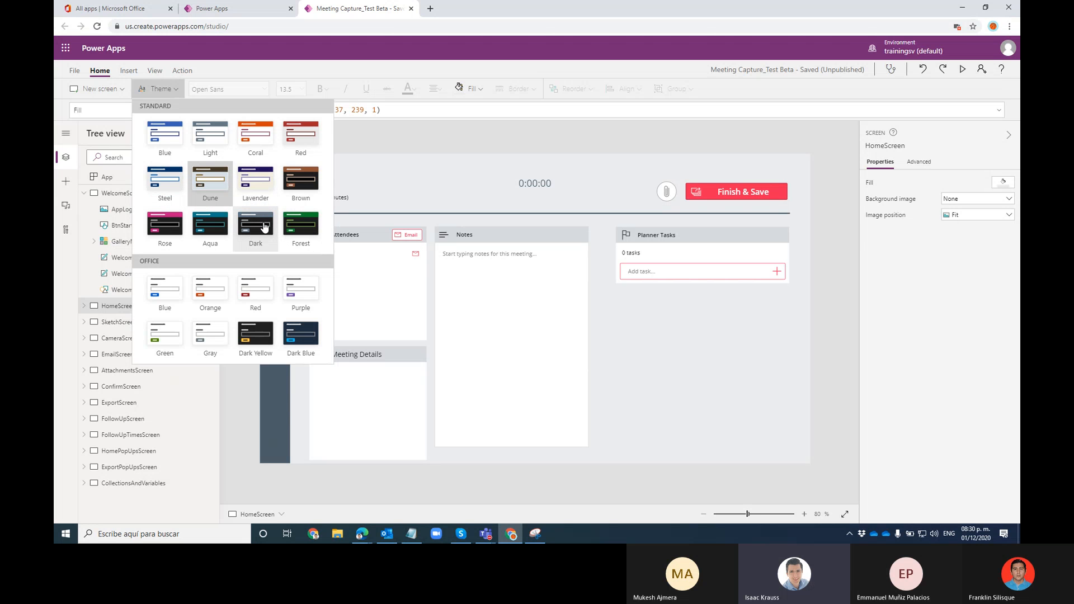
left_click(295, 233)
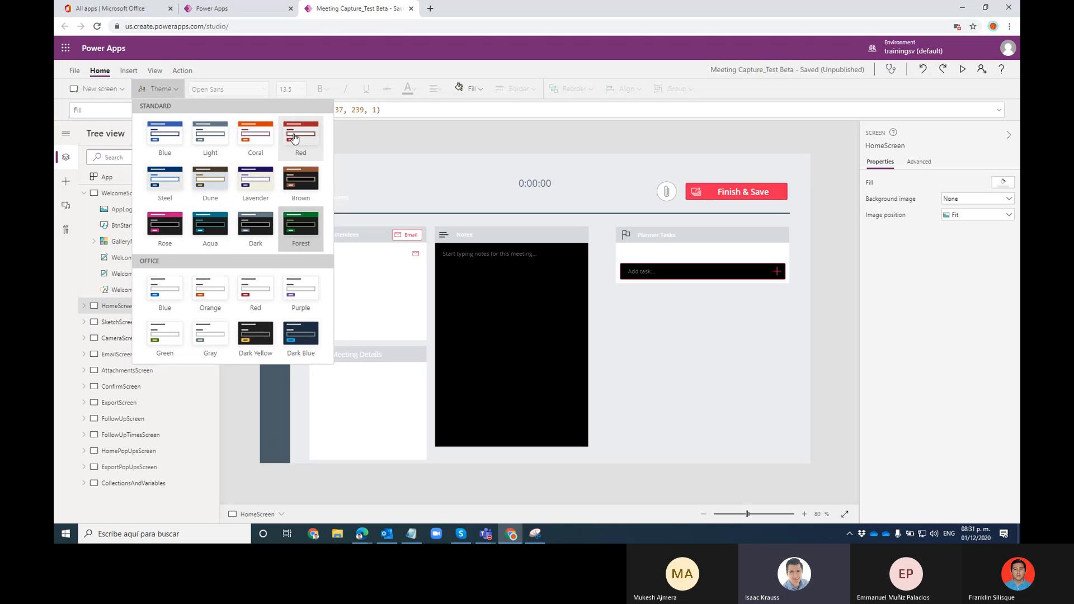
left_click(359, 136)
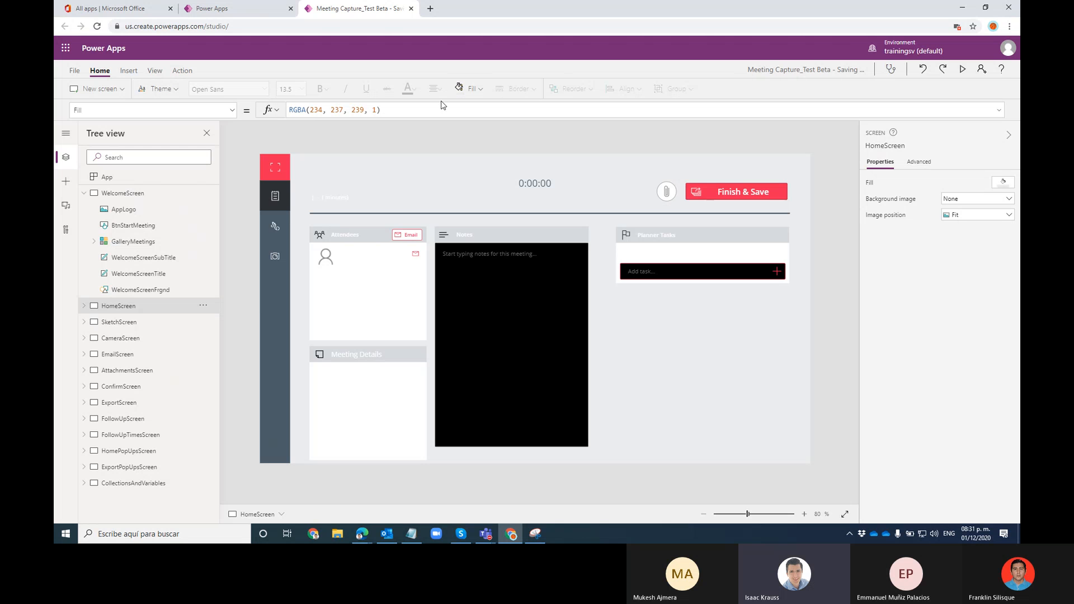
left_click(129, 71)
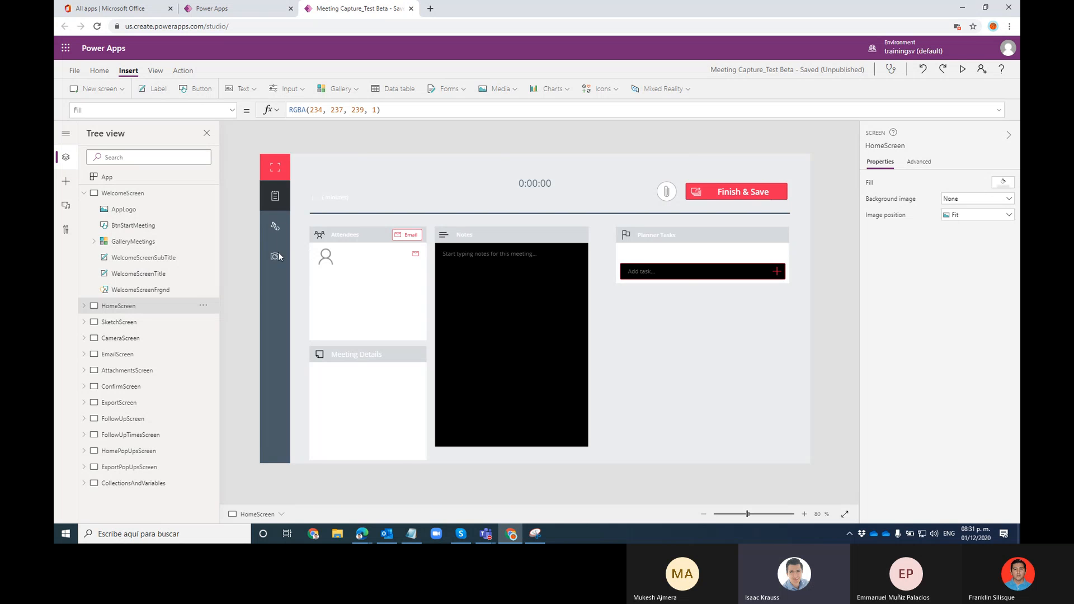
Step through WelcomeScreen, SketchScreen and CameraScreen to ConfirmScreen, dismissing the camera permission prompt
left_click(84, 193)
left_click(104, 195)
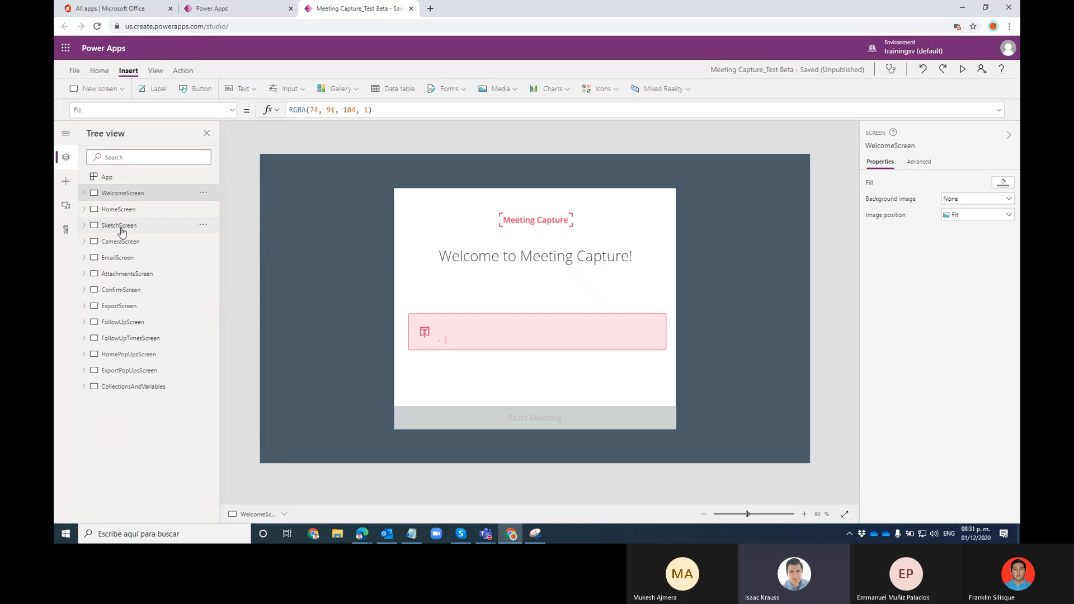
left_click(120, 226)
left_click(120, 242)
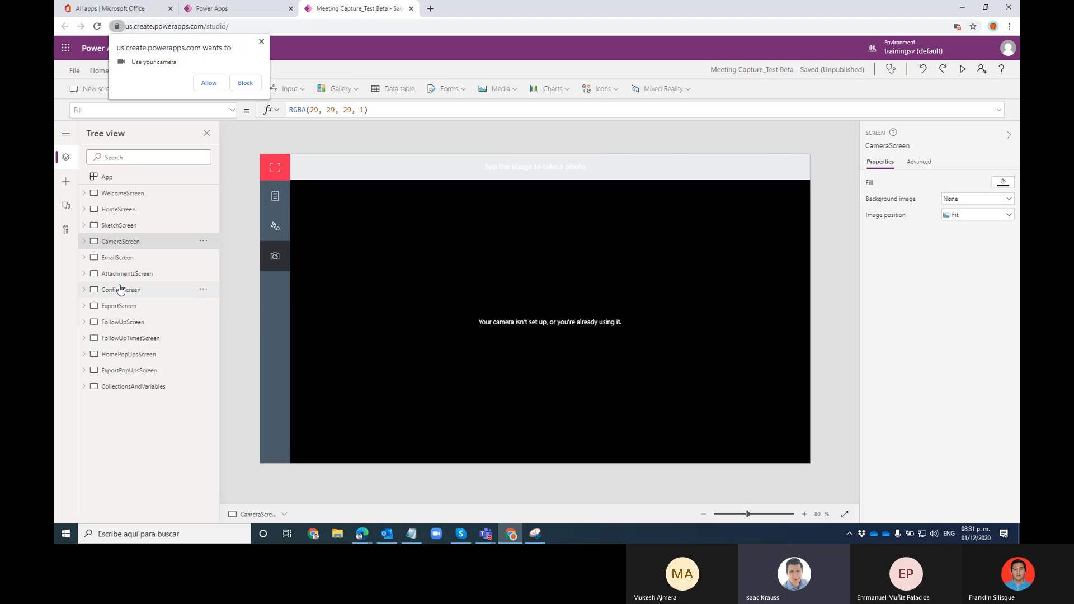
left_click(121, 290)
left_click(261, 41)
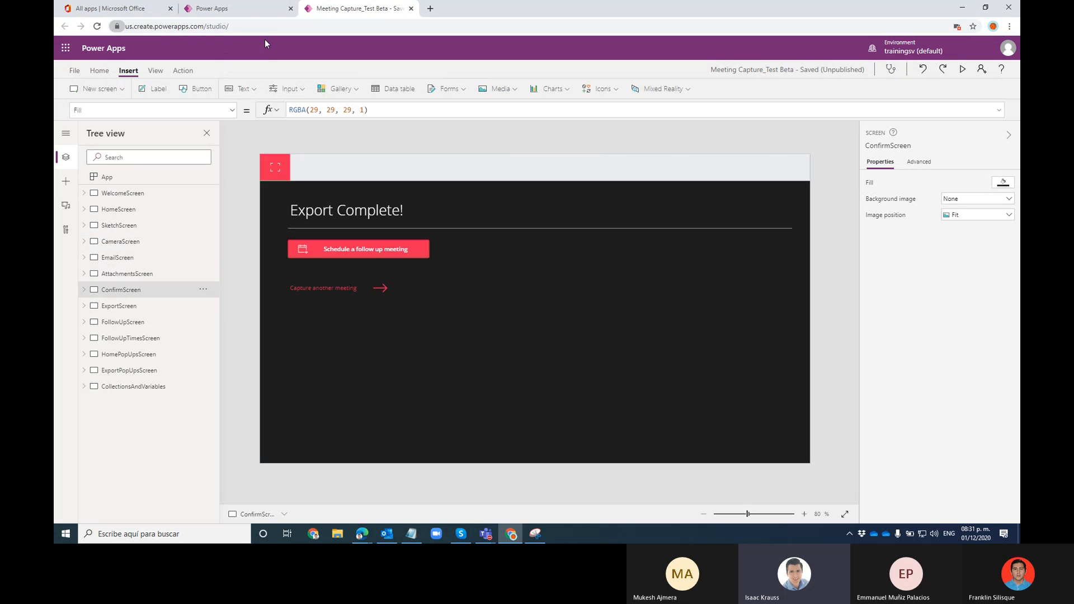
left_click(411, 9)
left_click(585, 83)
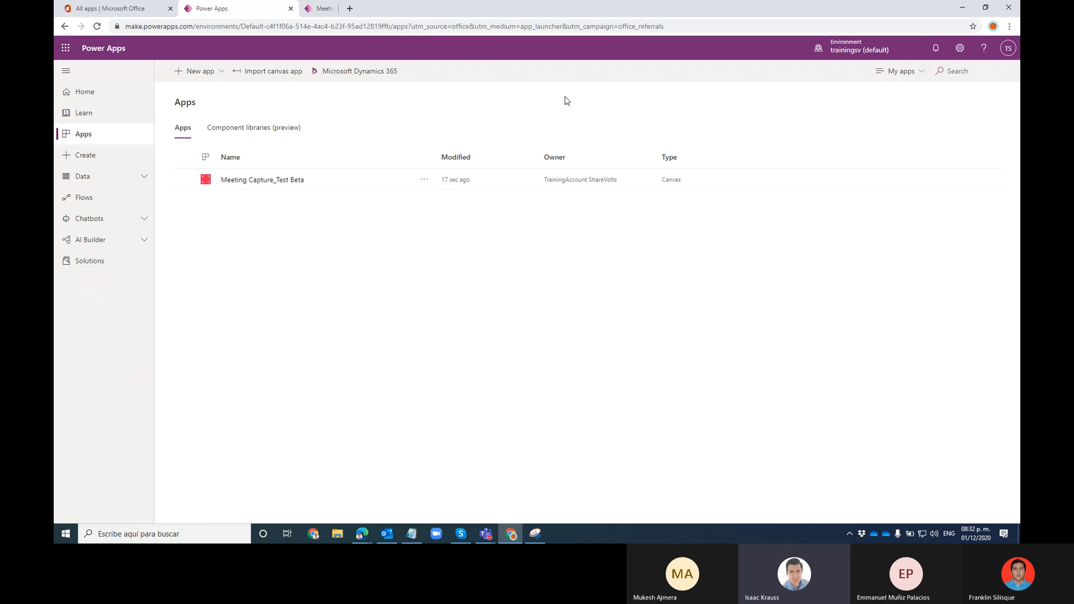
left_click(134, 158)
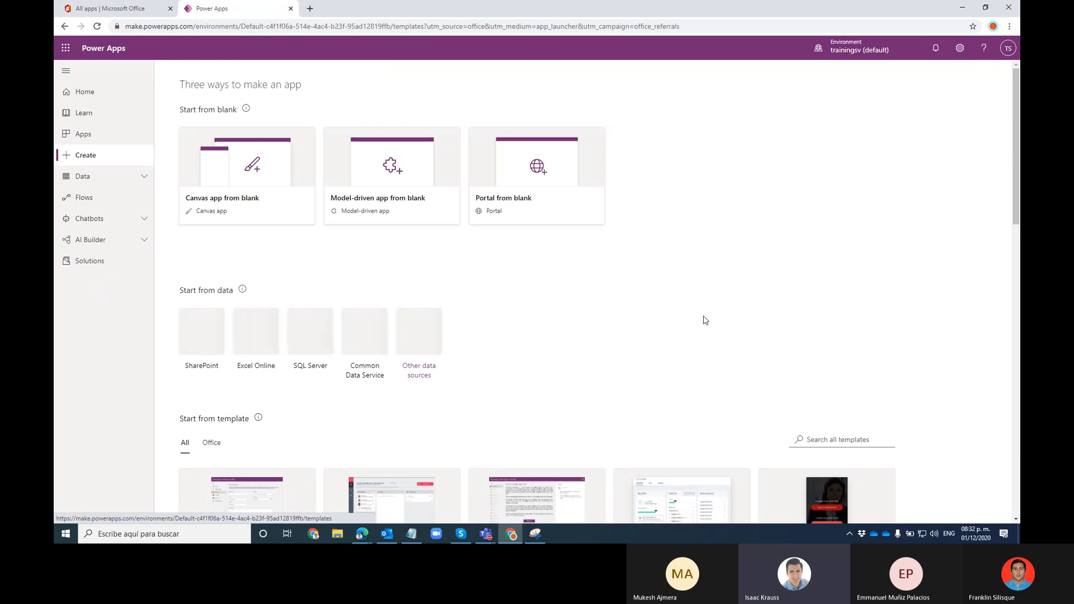
scroll(704, 313, "down", 3)
scroll(672, 291, "down", 2)
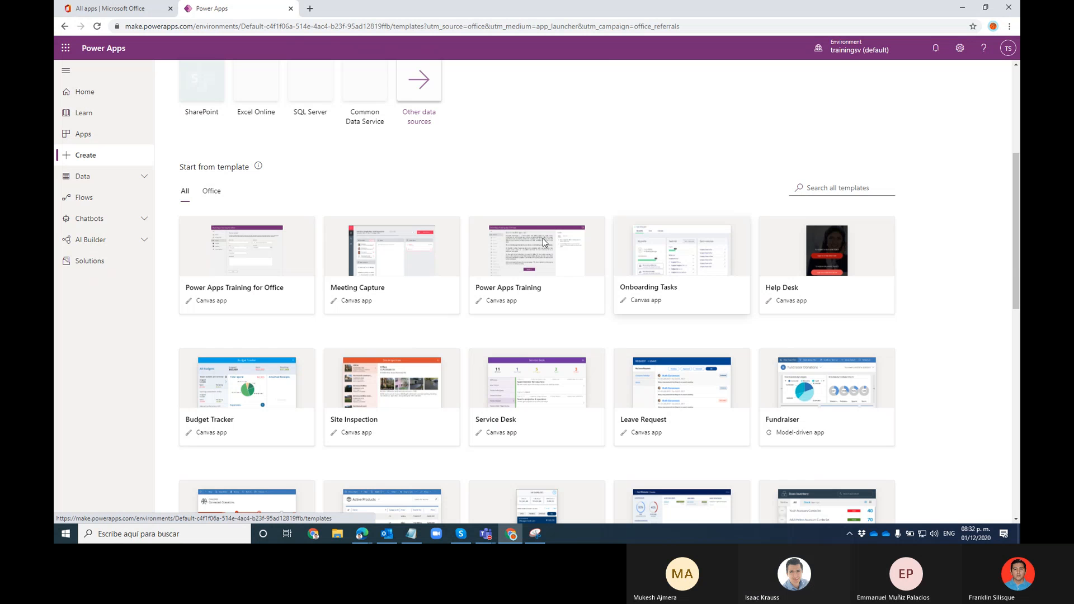
scroll(559, 129, "down", 2)
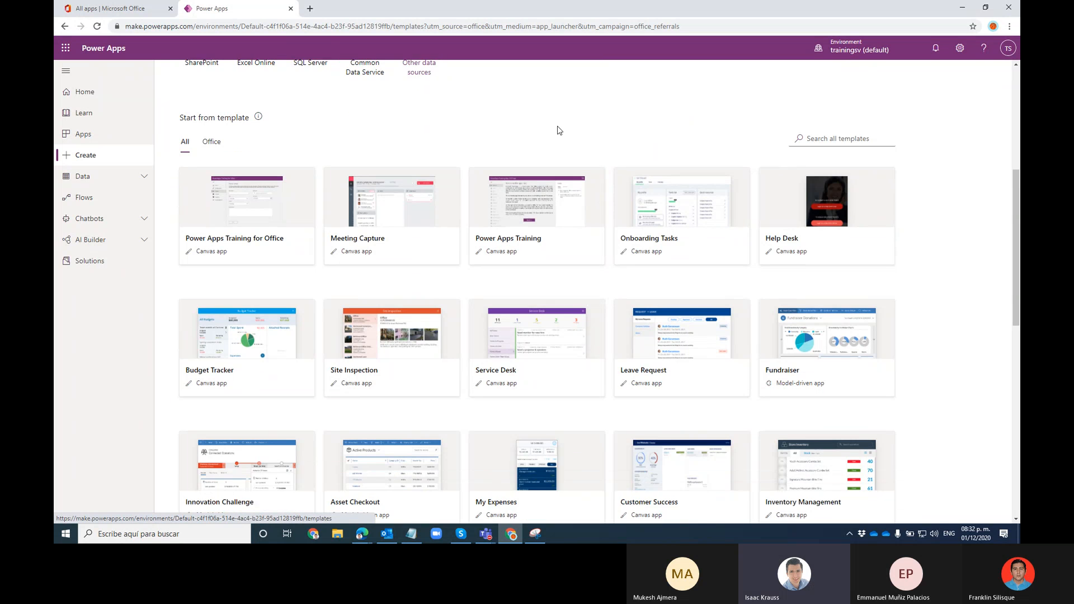
scroll(938, 314, "down", 2)
scroll(938, 314, "down", 2)
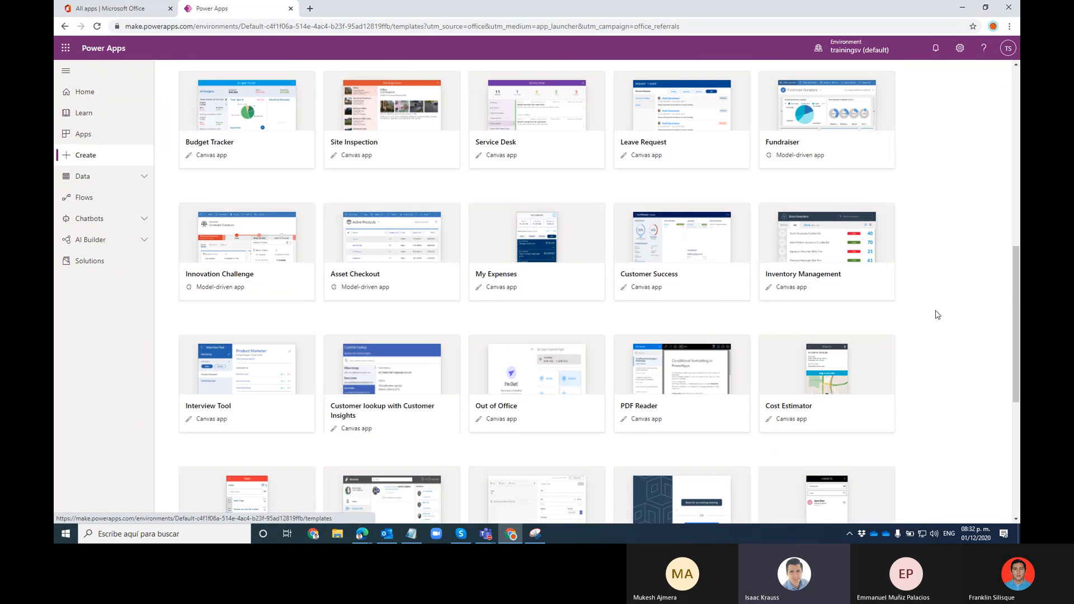
scroll(345, 295, "down", 2)
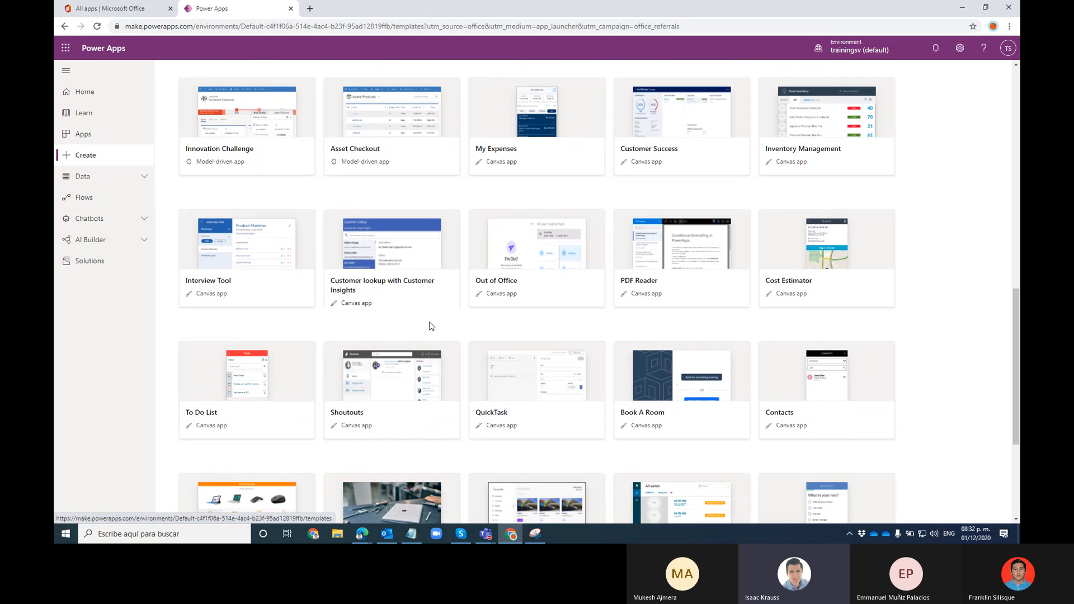
scroll(452, 355, "down", 4)
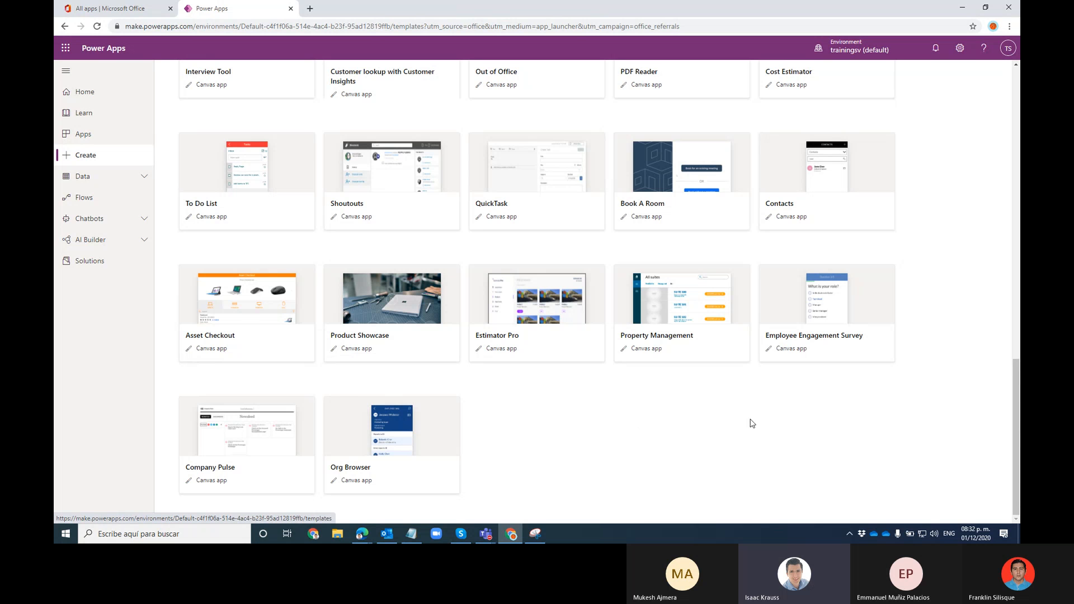
Create the tablet app Asset Checkout_0232 from the Asset Checkout template, then return to the template gallery tab
left_click(234, 309)
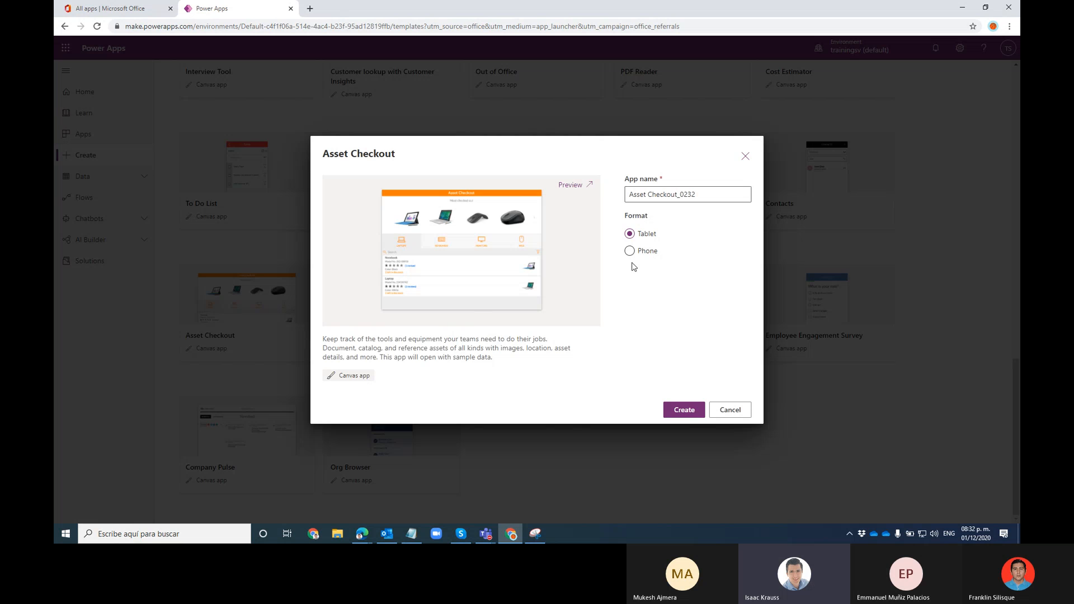
left_click(689, 413)
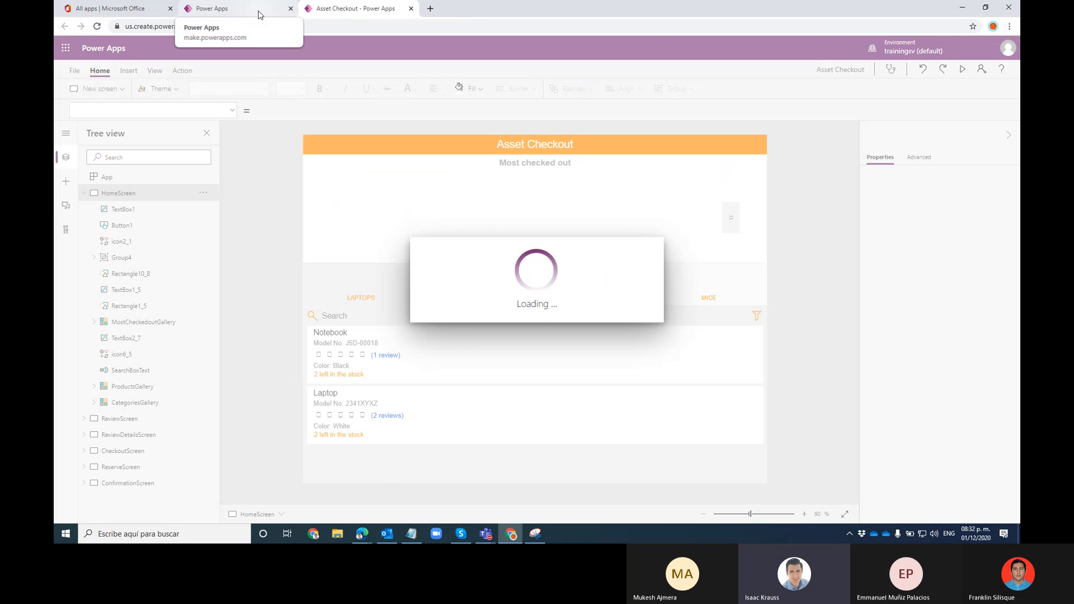
left_click(259, 13)
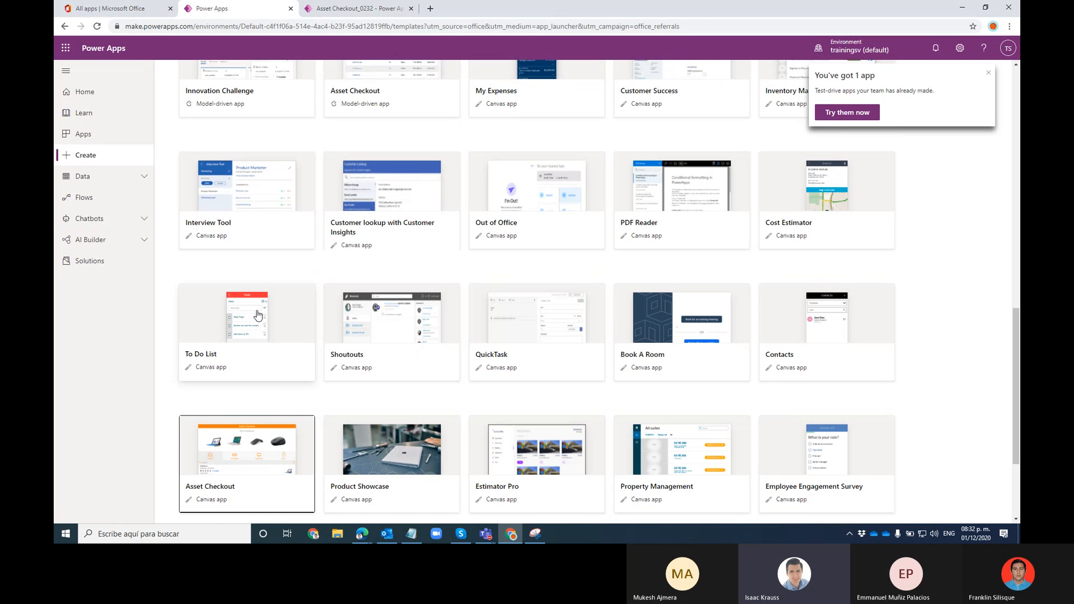
Browse up and down the template gallery, then switch back to the Asset Checkout_0232 studio tab
scroll(268, 360, "down", 2)
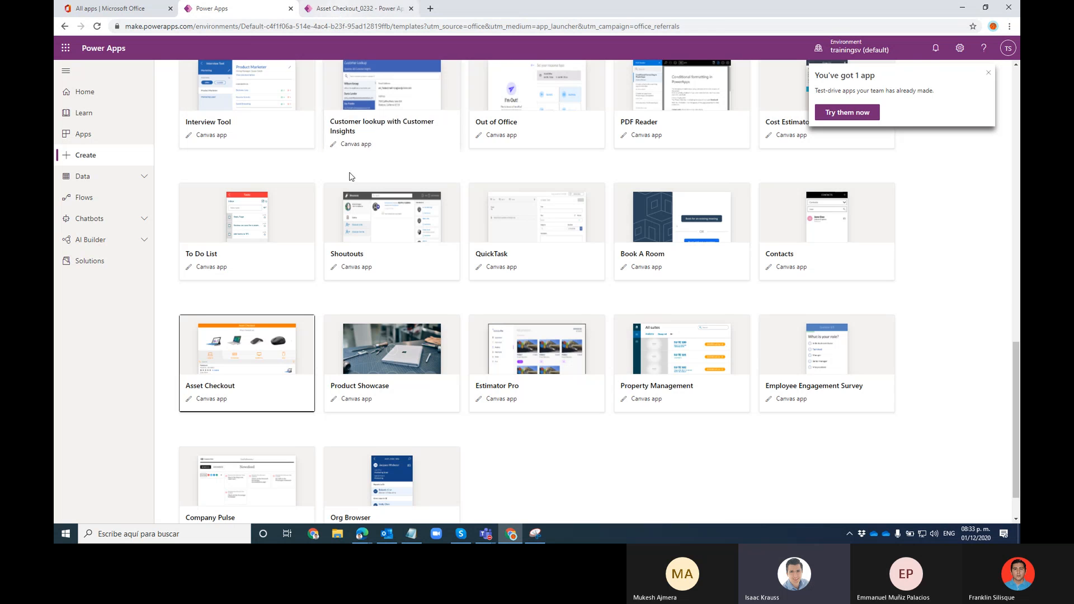
scroll(353, 184, "up", 3)
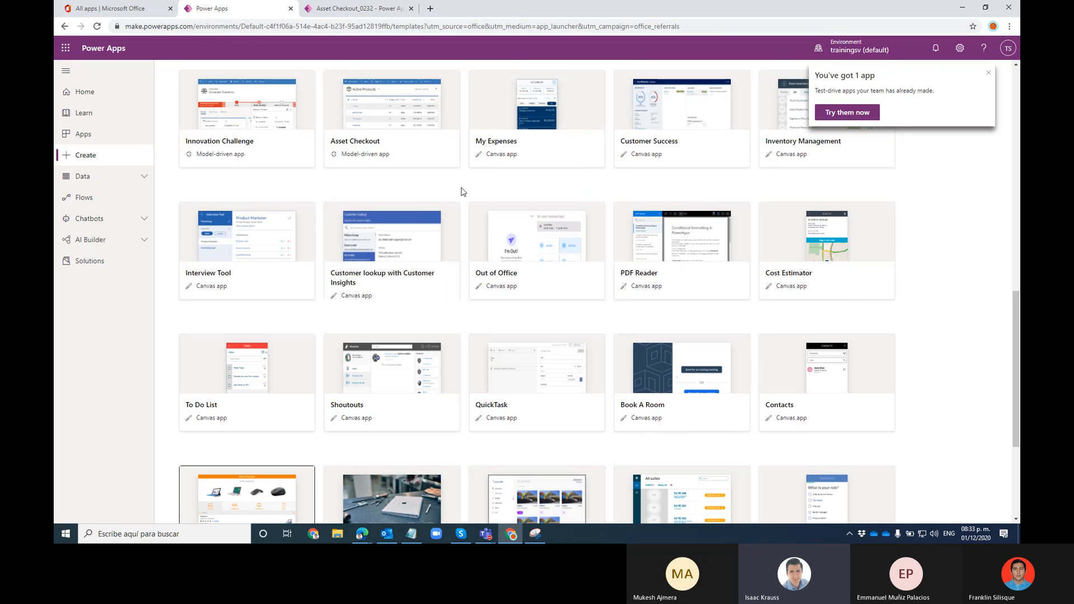
scroll(462, 190, "up", 4)
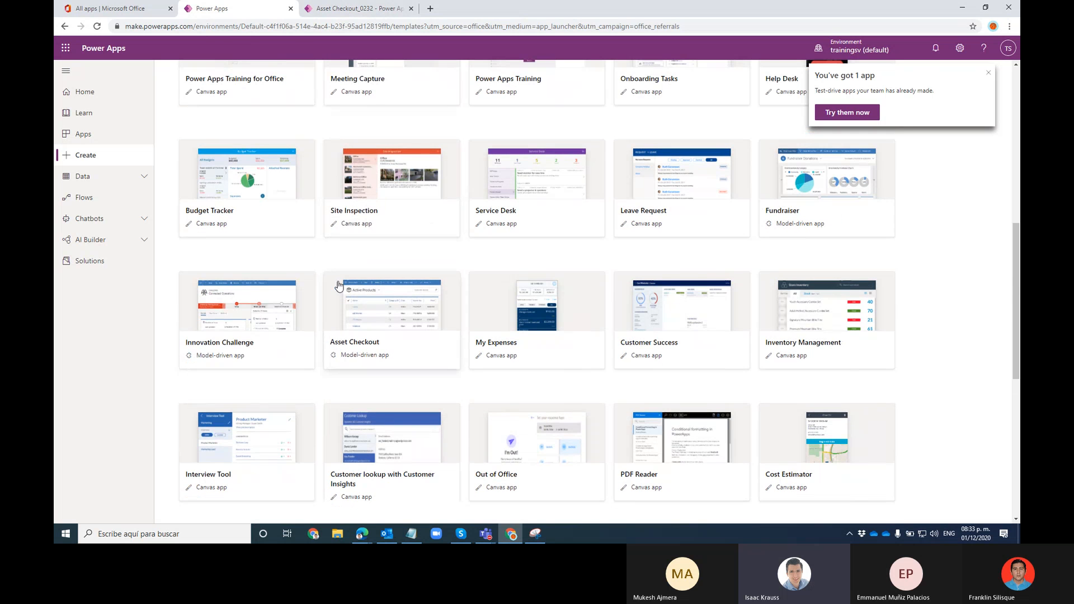
scroll(323, 254, "up", 4)
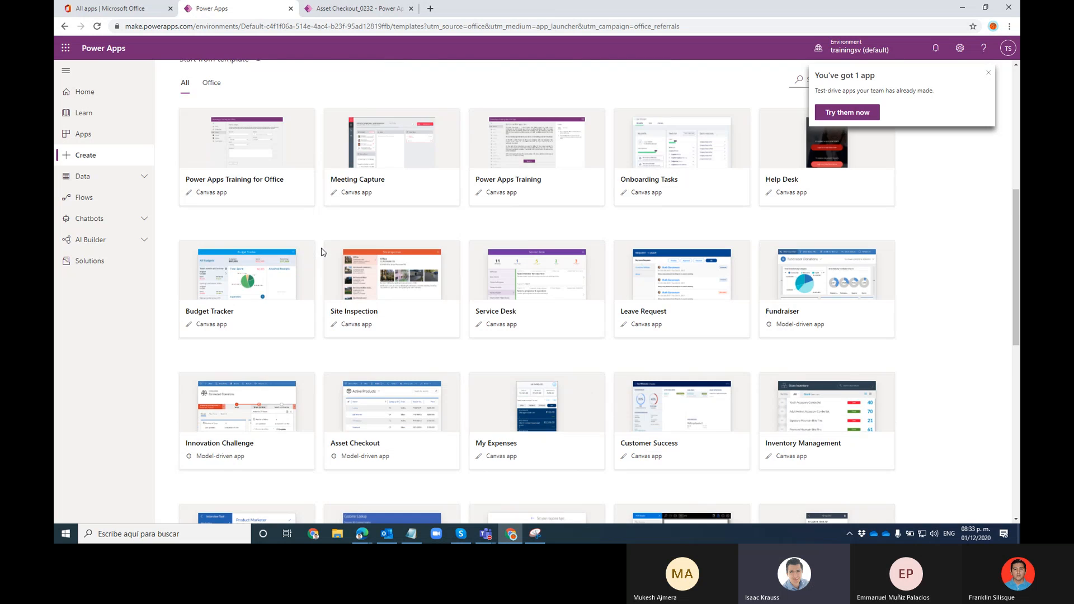
scroll(323, 247, "down", 3)
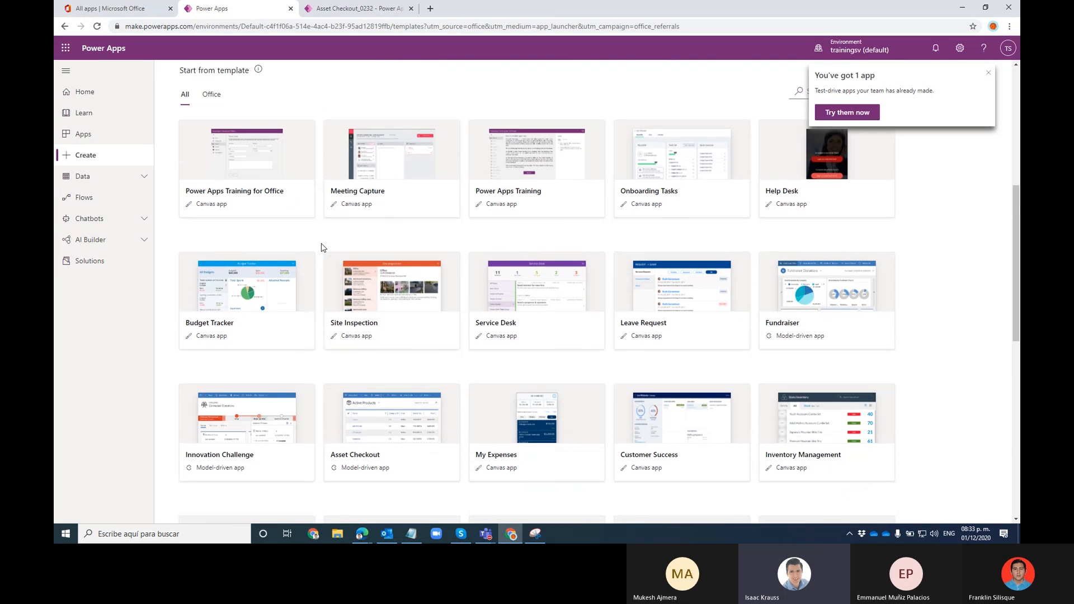
scroll(323, 247, "down", 4)
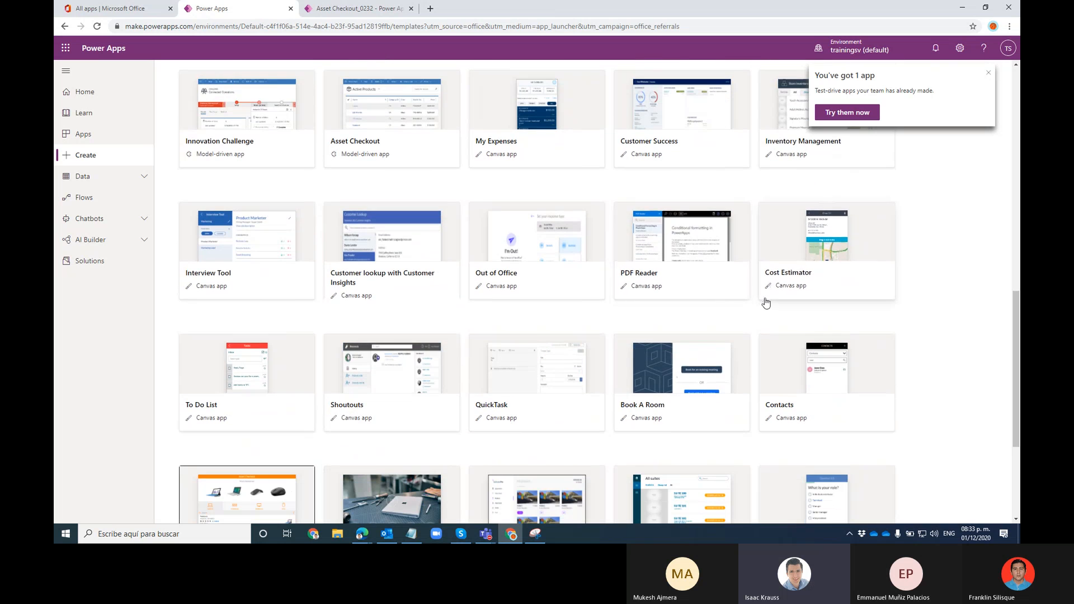
scroll(455, 333, "down", 1)
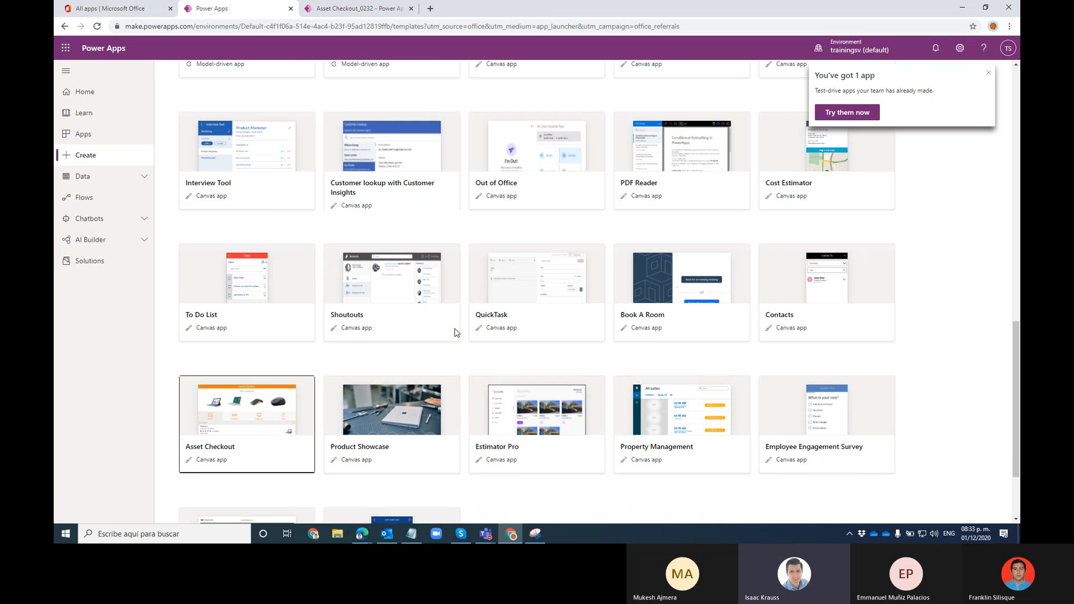
scroll(454, 333, "down", 1)
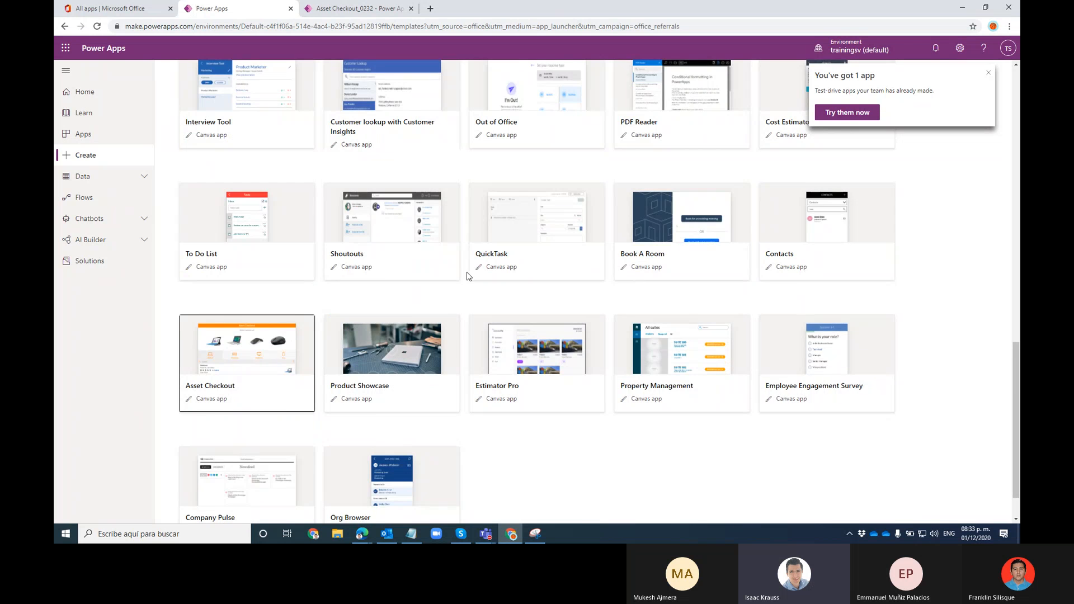
scroll(470, 272, "up", 5)
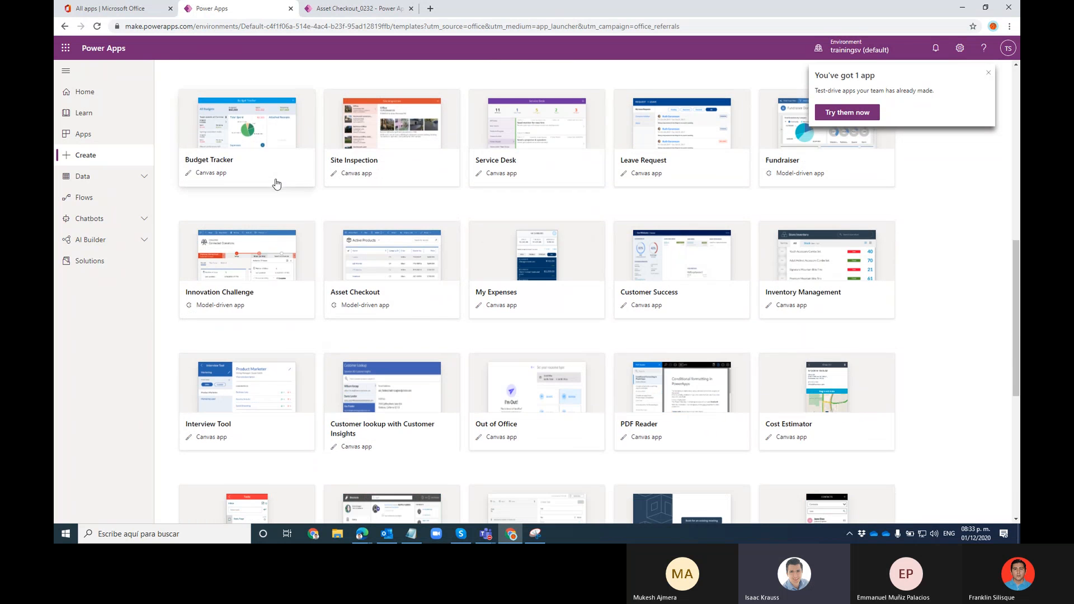
scroll(283, 226, "up", 1)
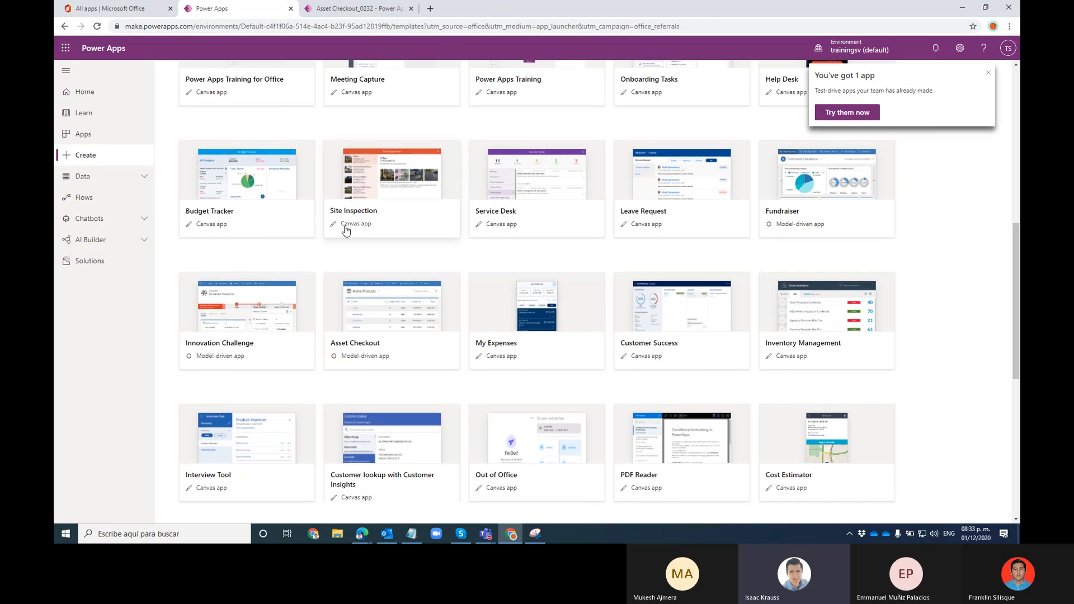
scroll(322, 224, "up", 3)
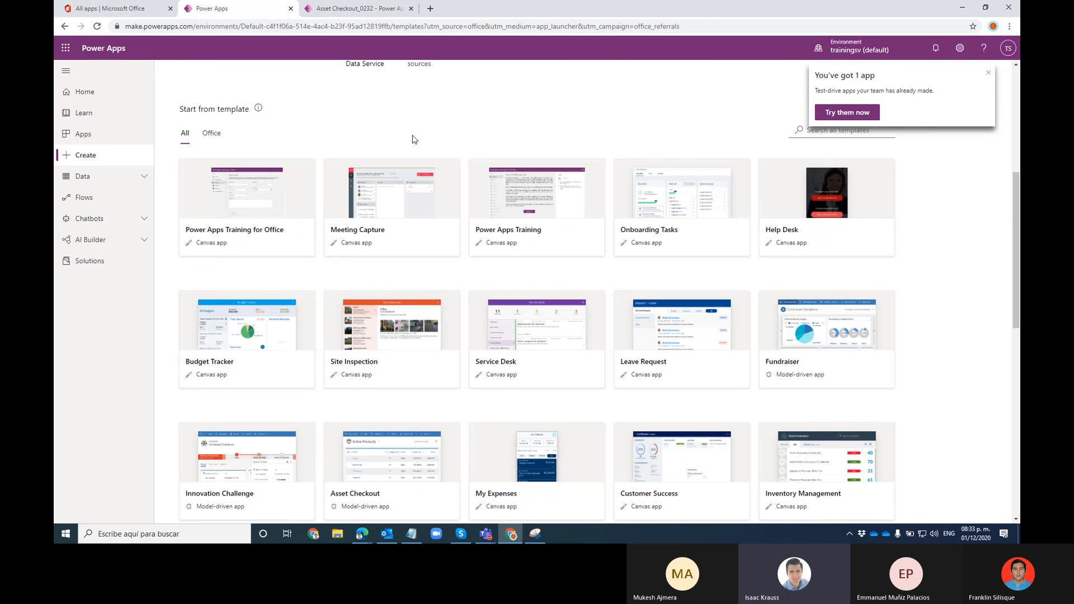
scroll(619, 313, "down", 5)
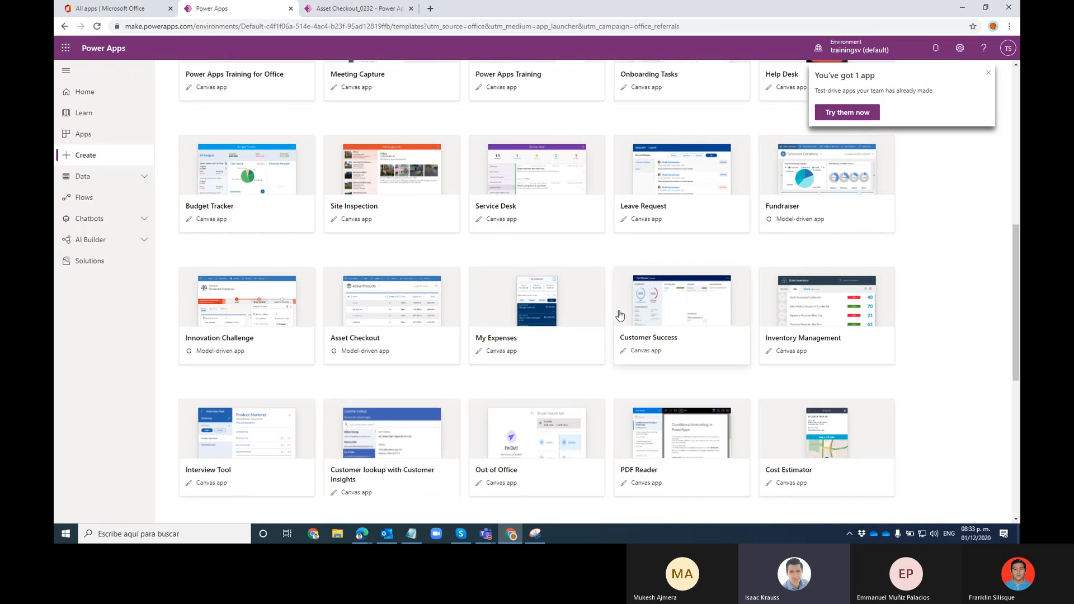
left_click(344, 10)
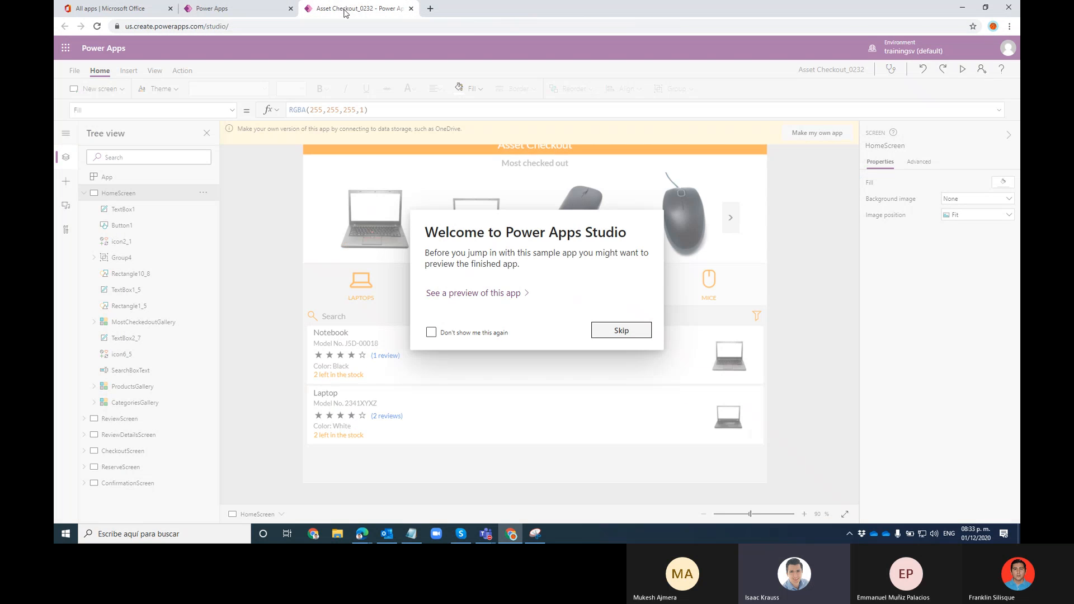
Dismiss the welcome message and preview the app, browsing the Keyboards, Monitors, Laptops and Mice categories
left_click(622, 331)
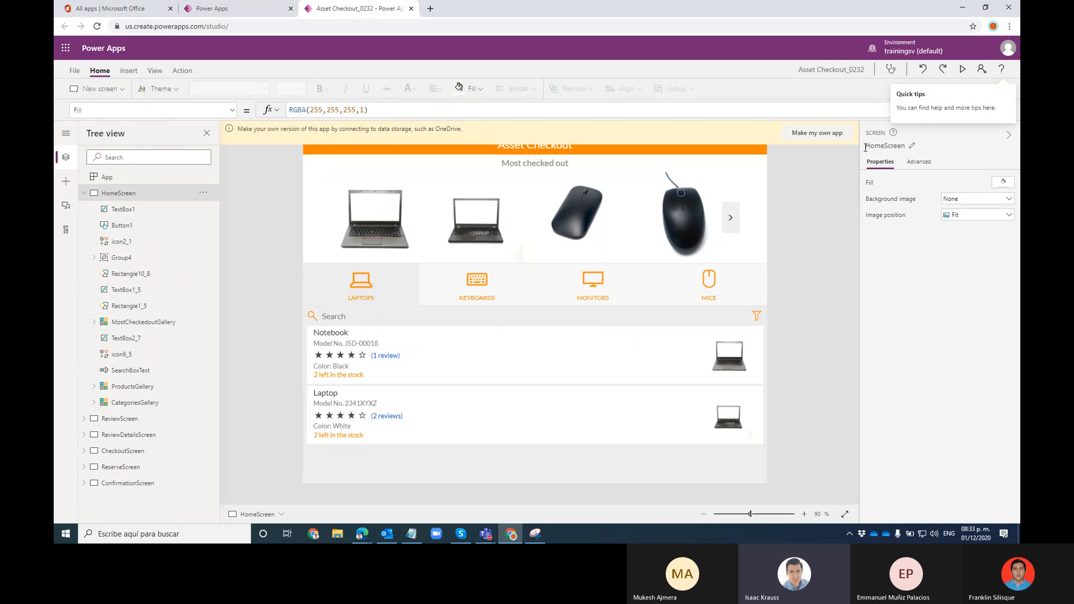
left_click(760, 298)
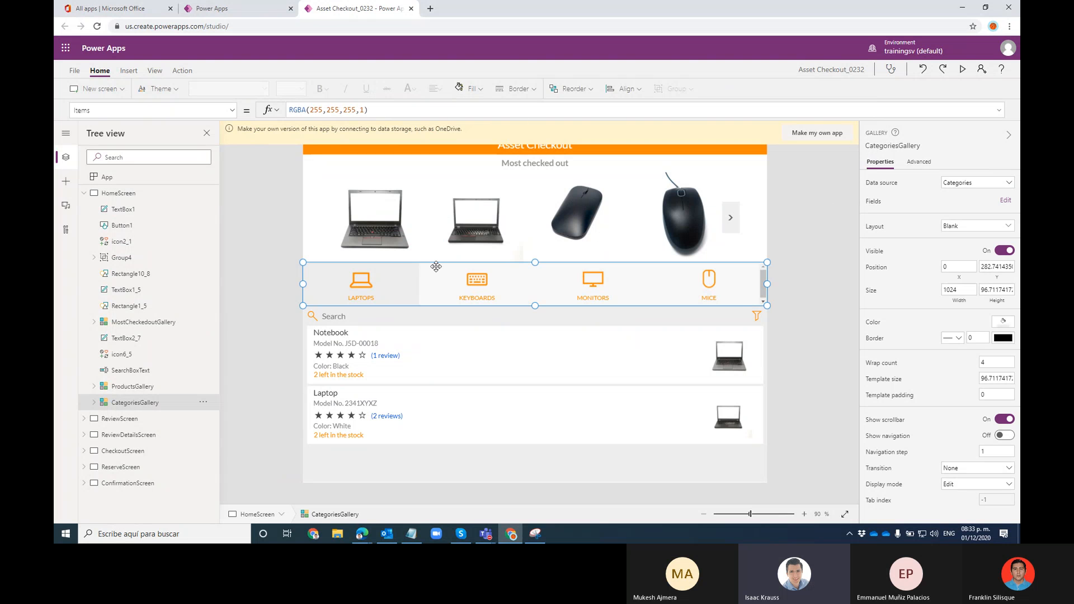
left_click(807, 216)
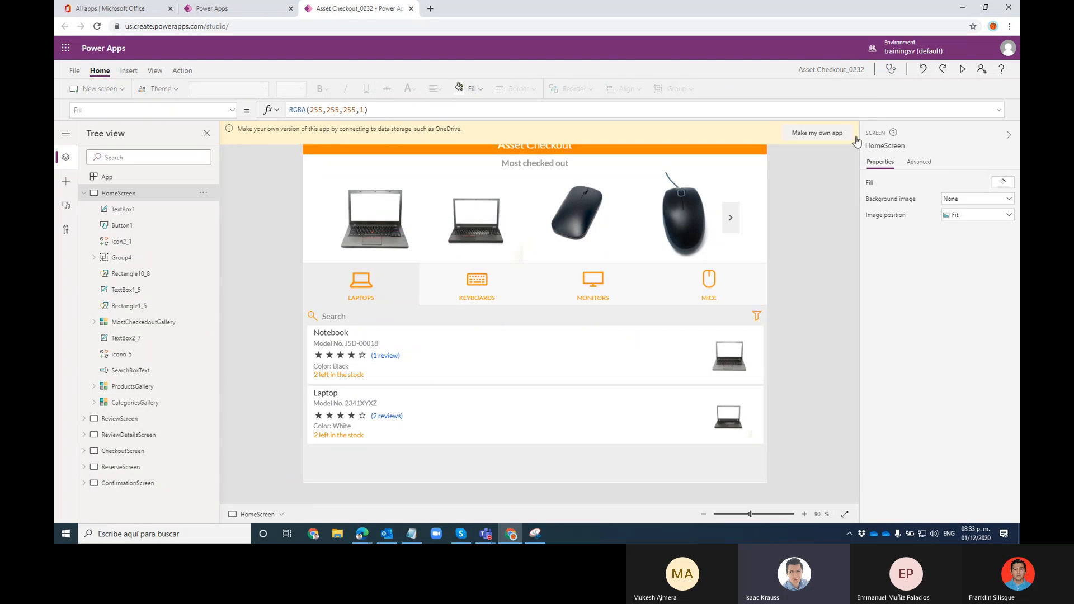
left_click(962, 69)
left_click(459, 249)
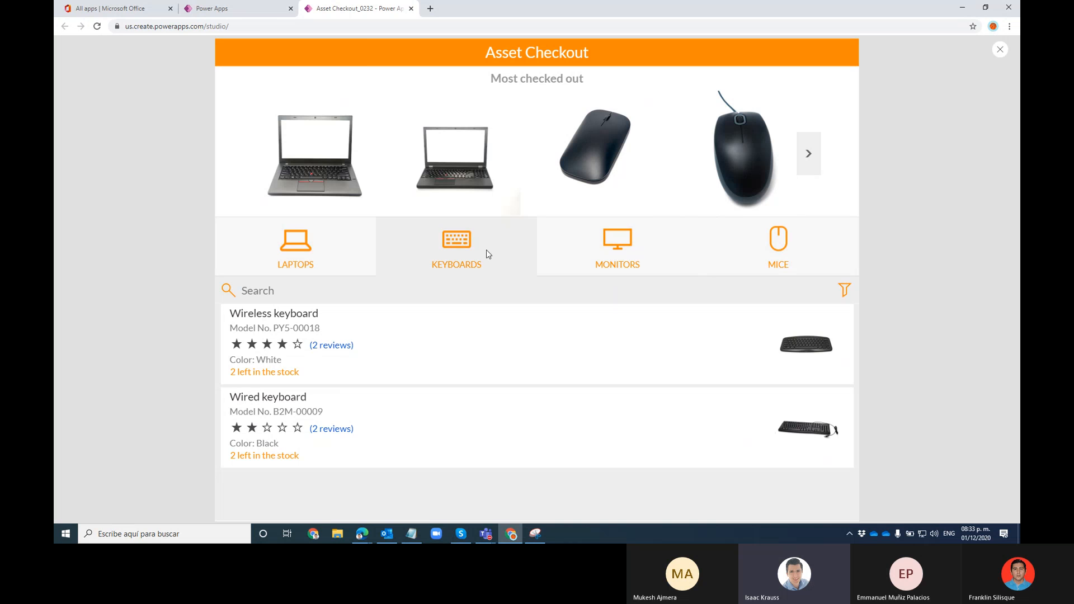
left_click(612, 243)
left_click(322, 252)
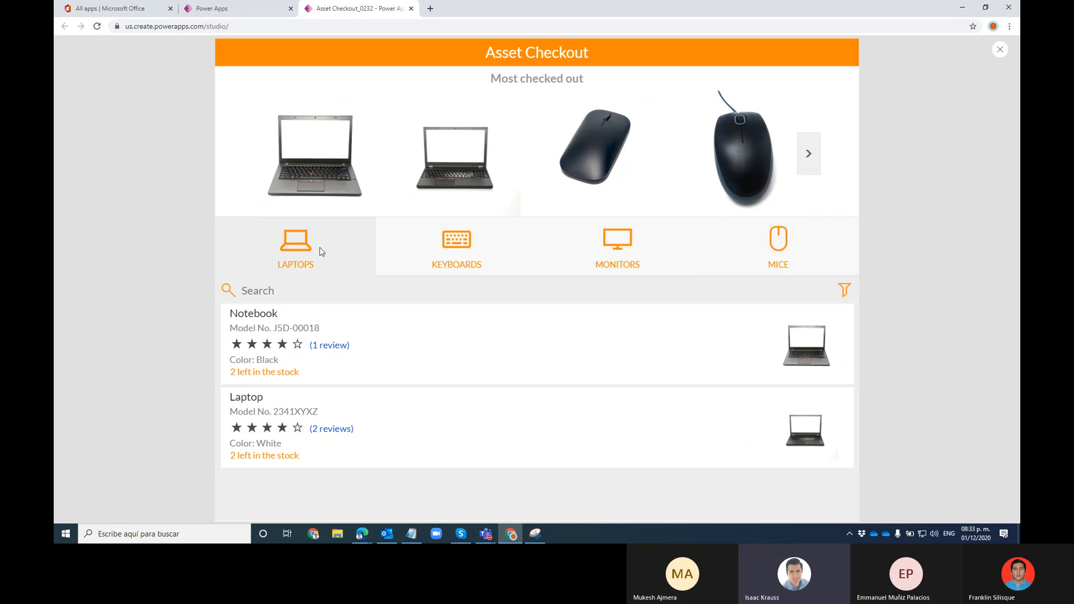
left_click(782, 270)
left_click(329, 250)
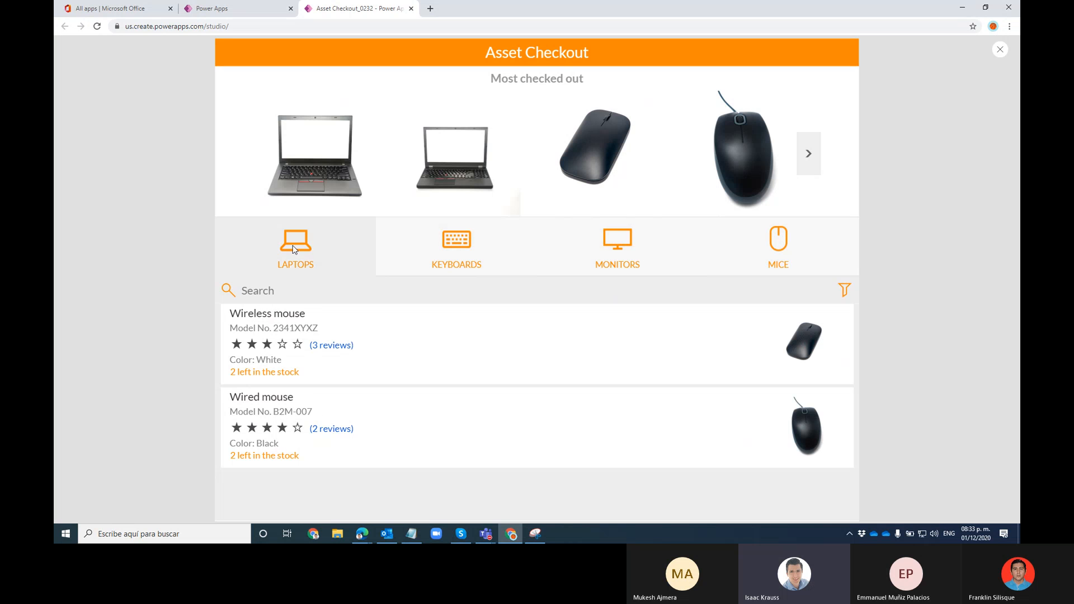
left_click(470, 242)
left_click(643, 241)
left_click(827, 259)
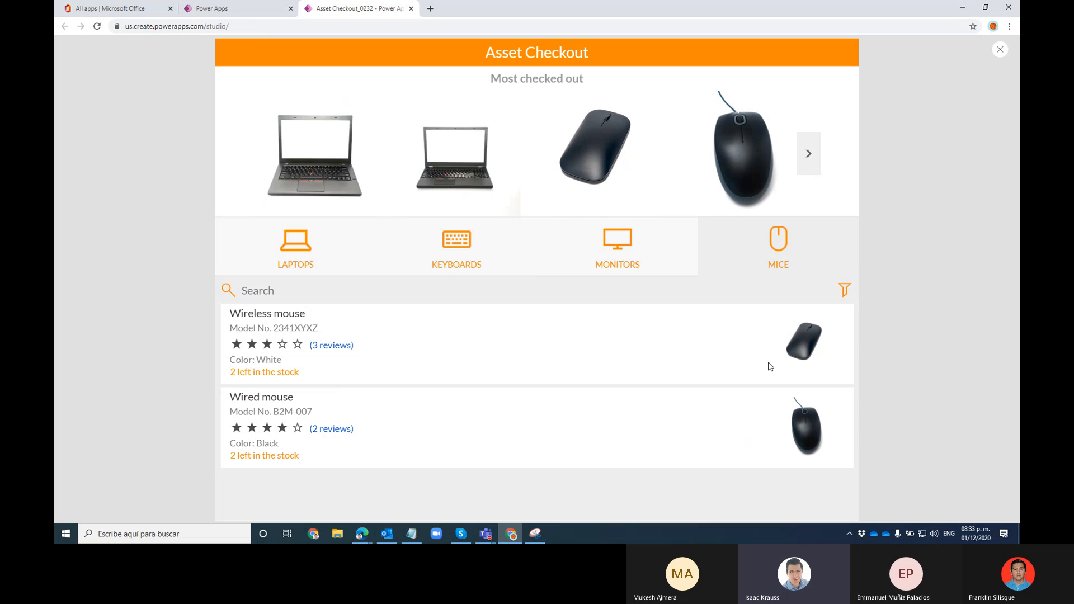
View the Wireless mouse, Wired mouse and Wired keyboard details, then close the preview
left_click(802, 345)
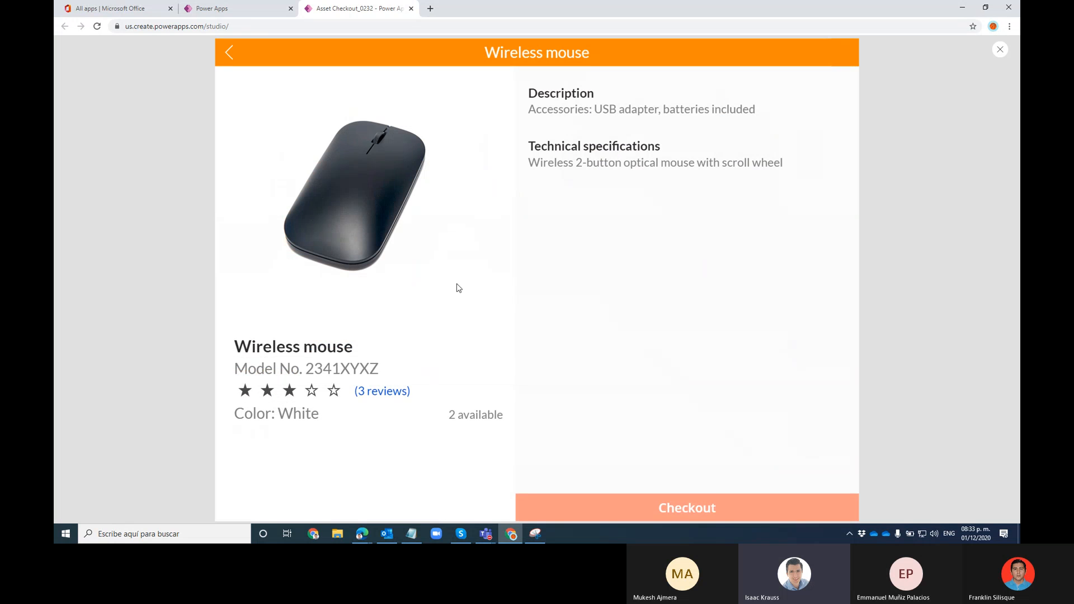
left_click(234, 64)
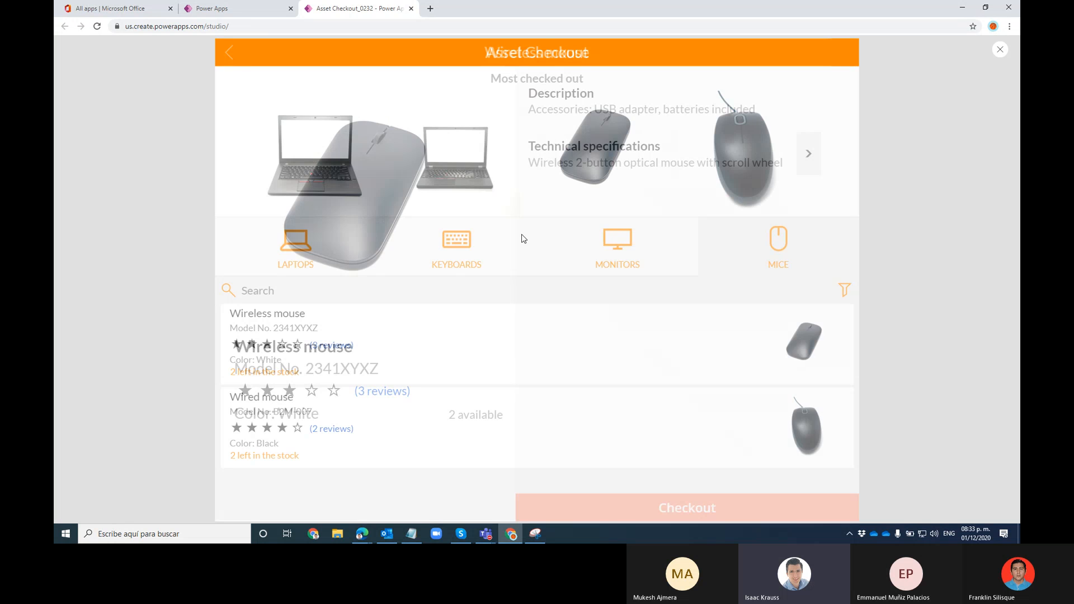
left_click(797, 421)
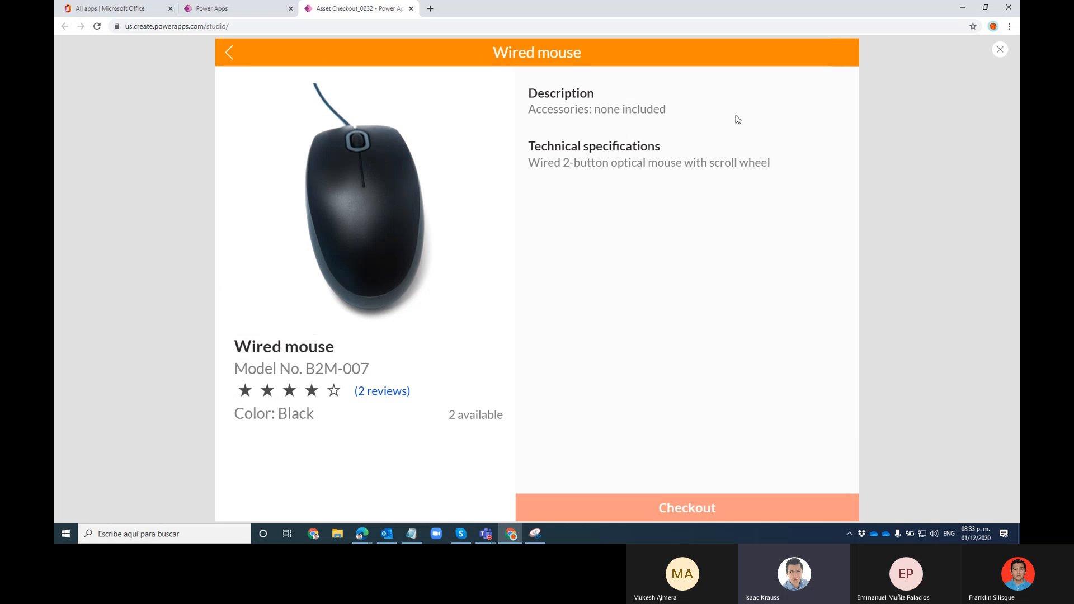
left_click(809, 154)
left_click(715, 153)
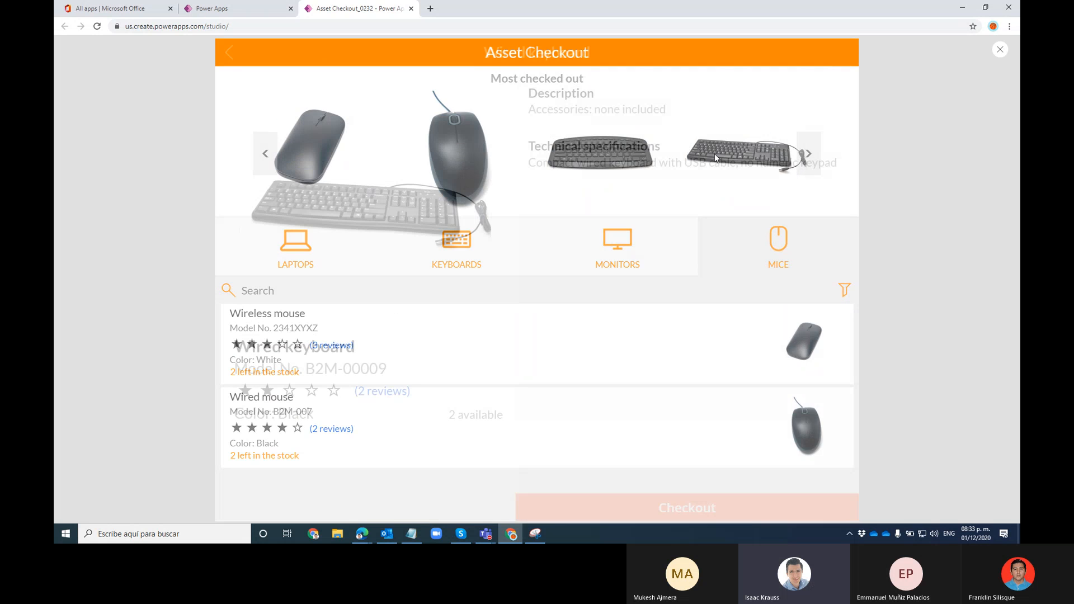
left_click(235, 64)
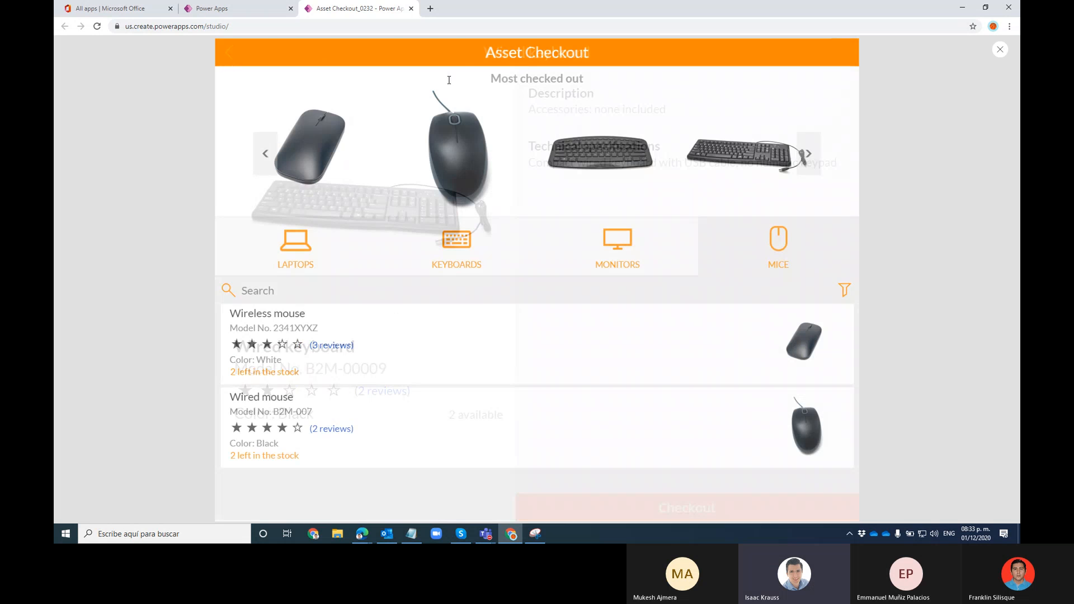
left_click(1001, 50)
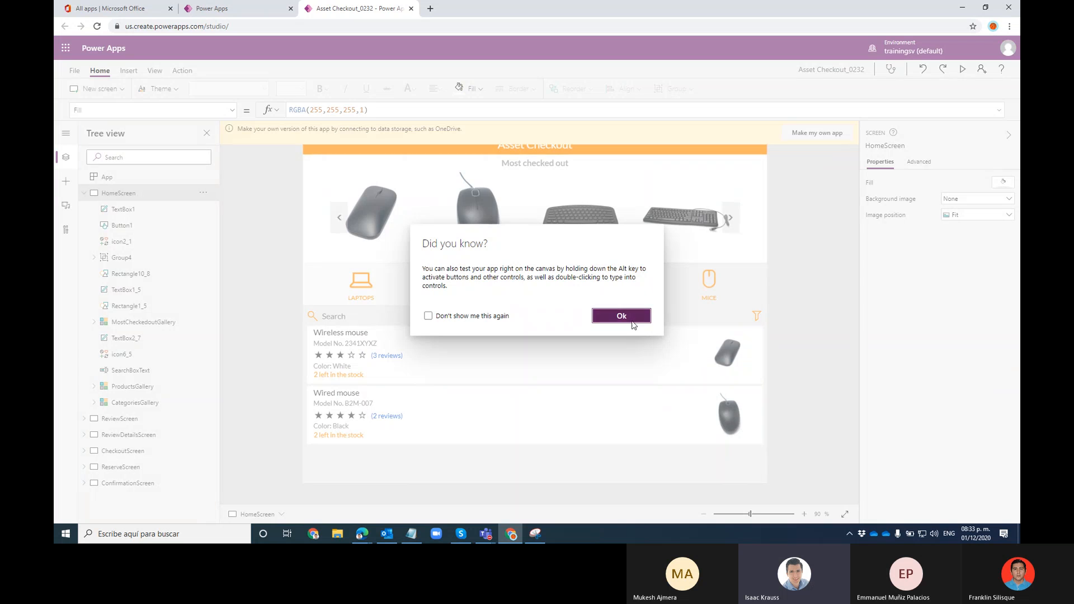
Dismiss the tip and view ReviewScreen, ReviewDetailsScreen, CheckoutScreen, ReserveScreen and ConfirmationScreen
left_click(633, 322)
left_click(84, 193)
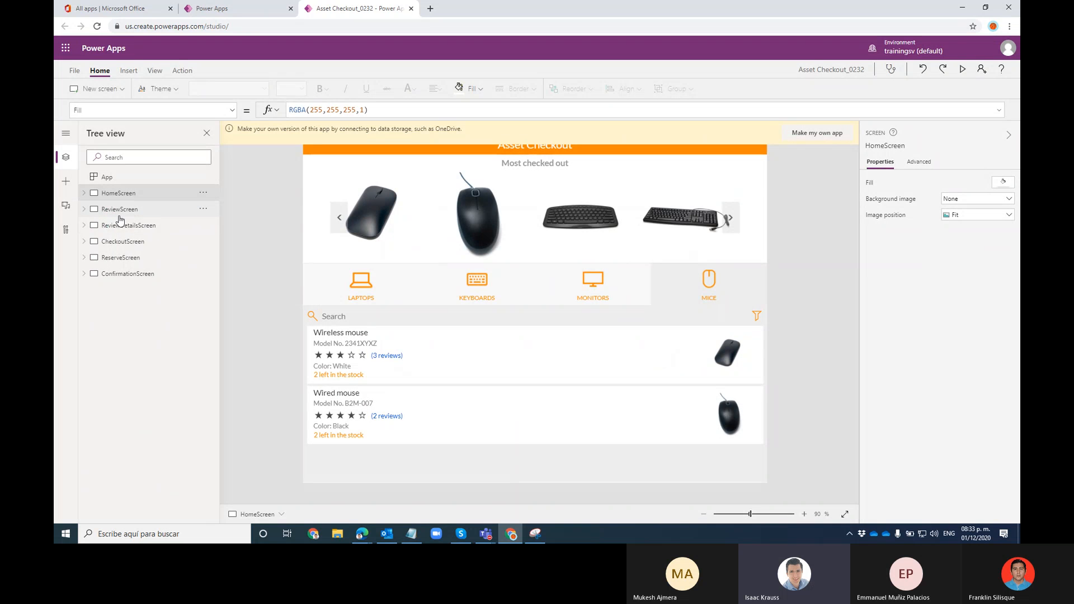
left_click(120, 216)
left_click(125, 226)
left_click(127, 242)
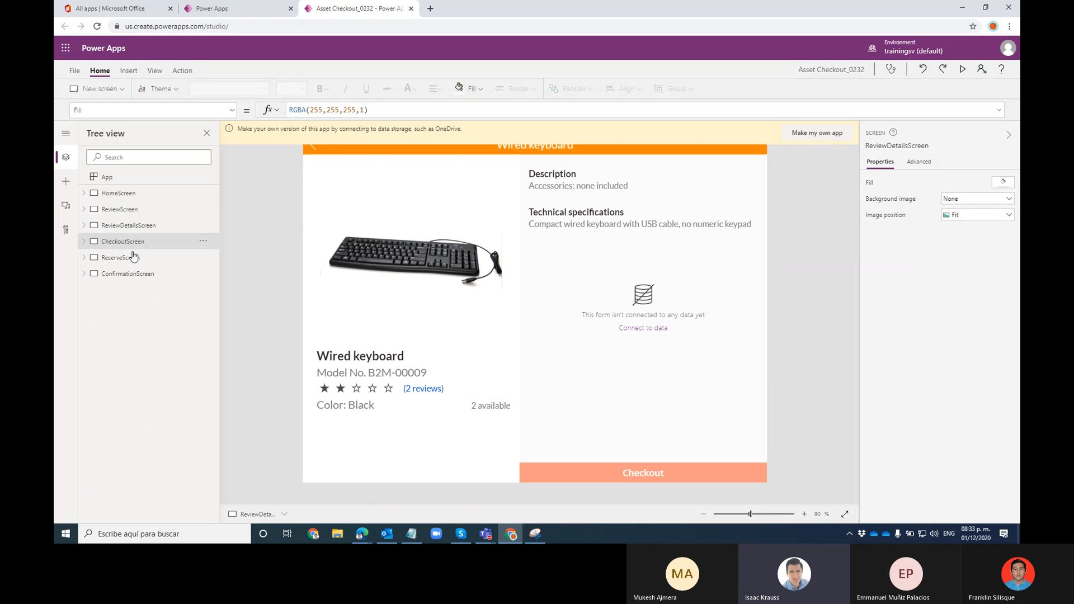
left_click(135, 257)
left_click(136, 274)
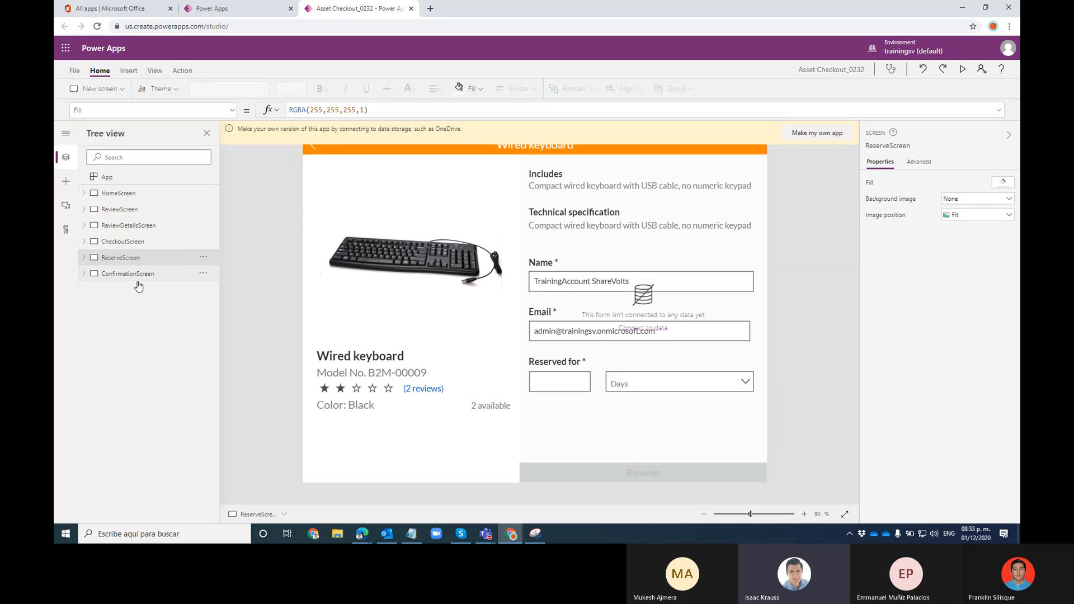
Revisit all six screens from HomeScreen to ConfirmationScreen, check App properties, and end on HomeScreen
left_click(133, 195)
left_click(138, 210)
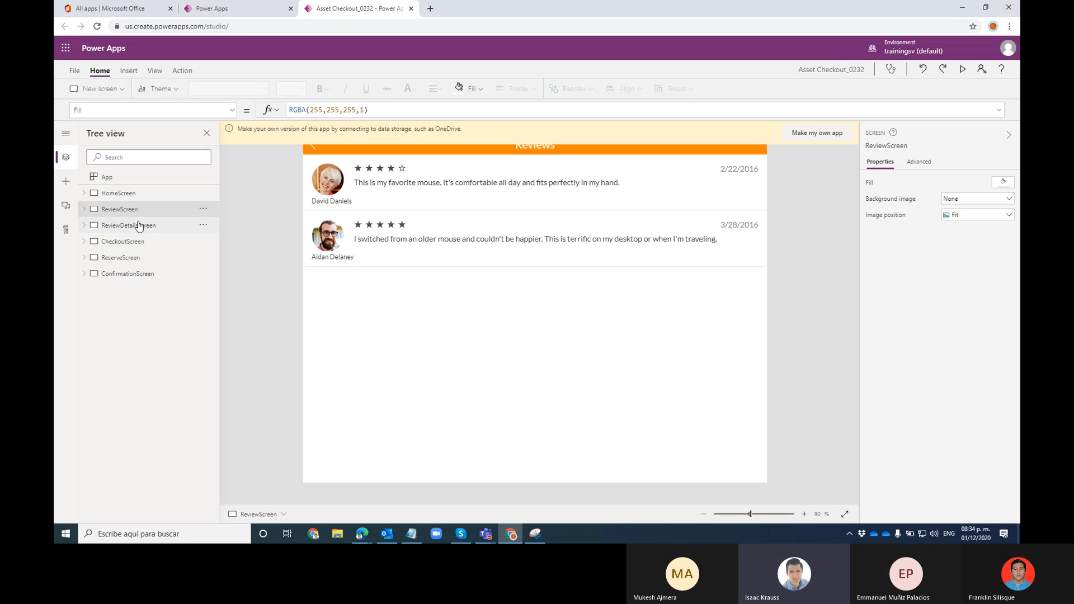
left_click(139, 226)
left_click(122, 242)
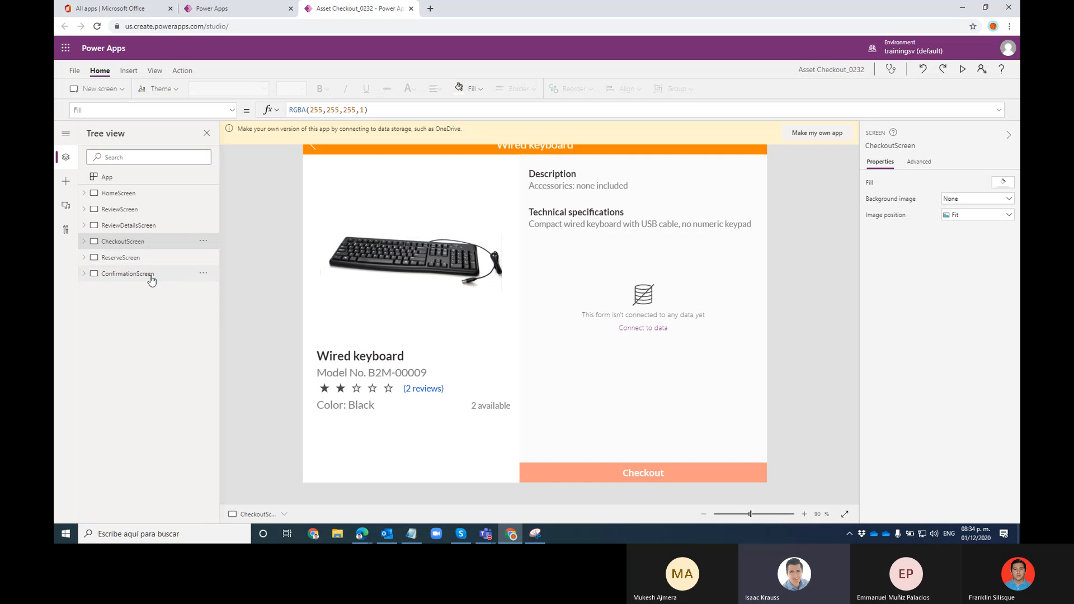
left_click(133, 258)
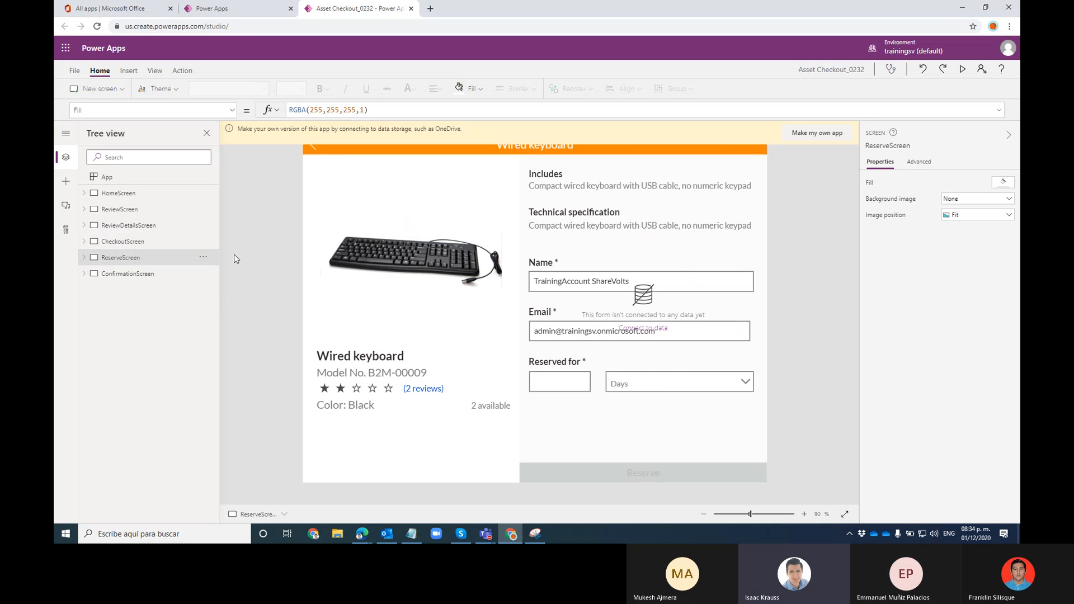
left_click(130, 274)
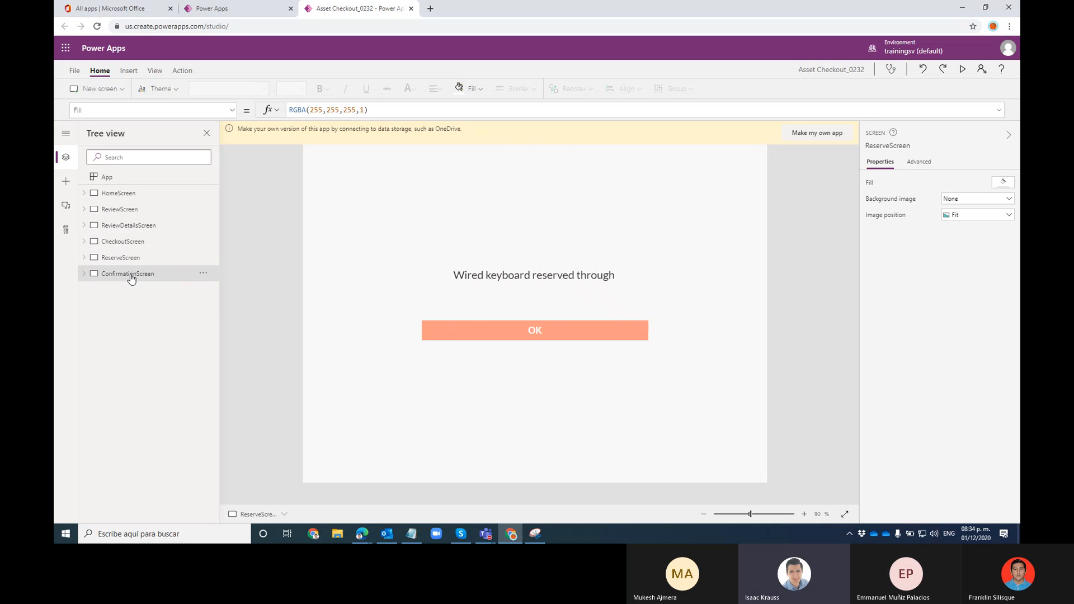
left_click(154, 187)
left_click(155, 193)
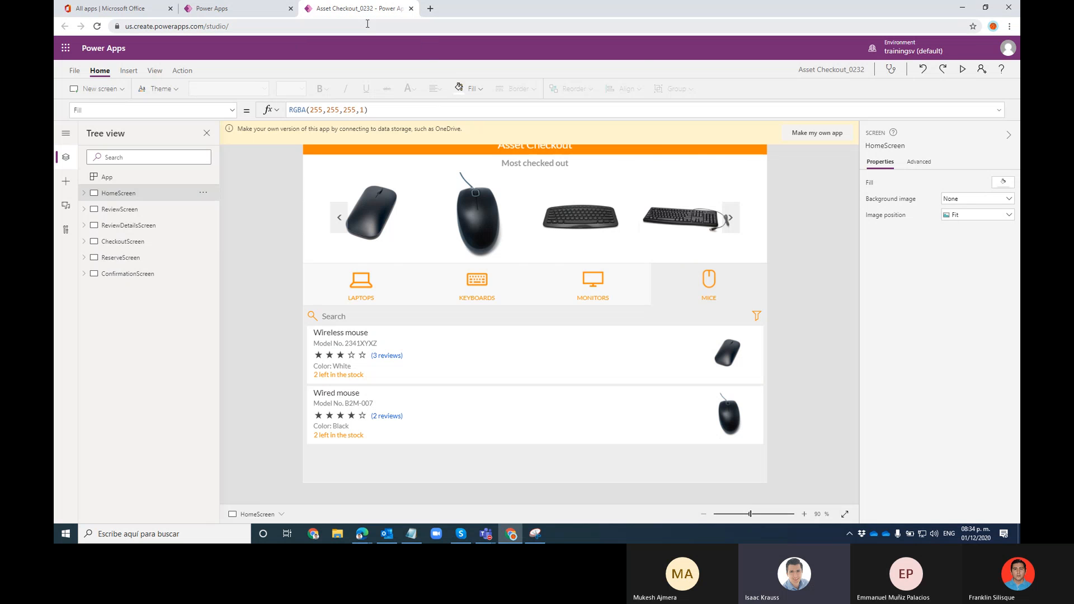
Leave Asset Checkout without saving and create a blank tablet canvas app named 'Brand new PowerApp'
left_click(411, 8)
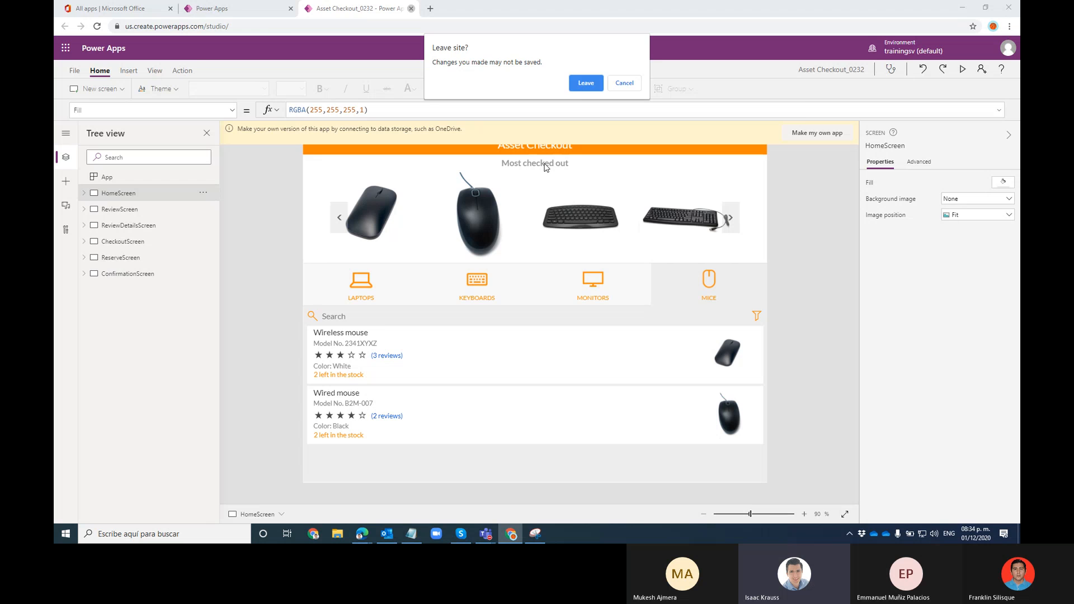
left_click(584, 83)
scroll(585, 82, "up", 10)
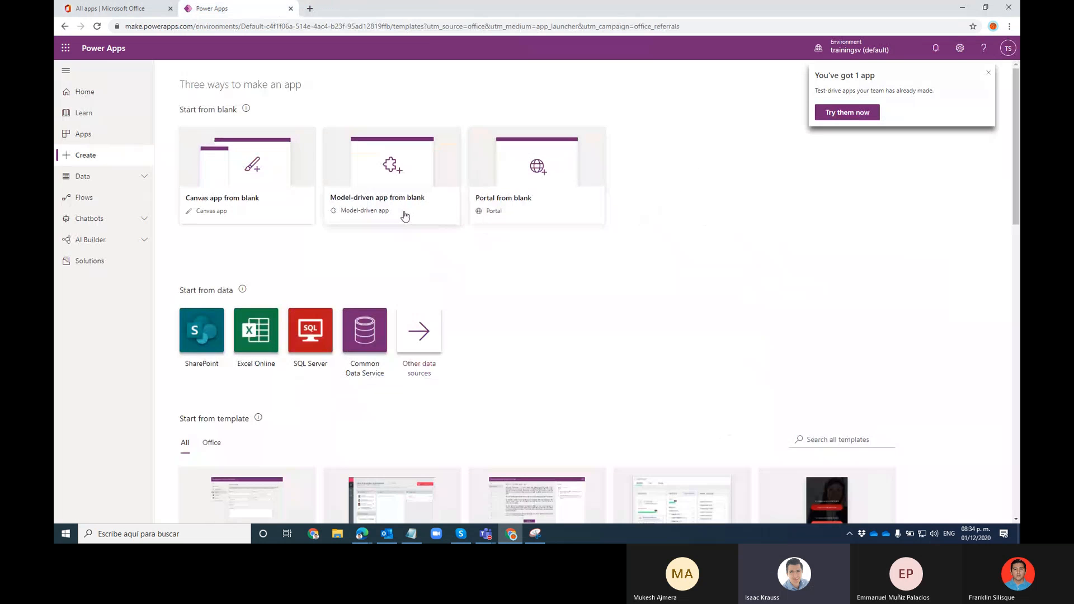
left_click(261, 154)
left_click(647, 190)
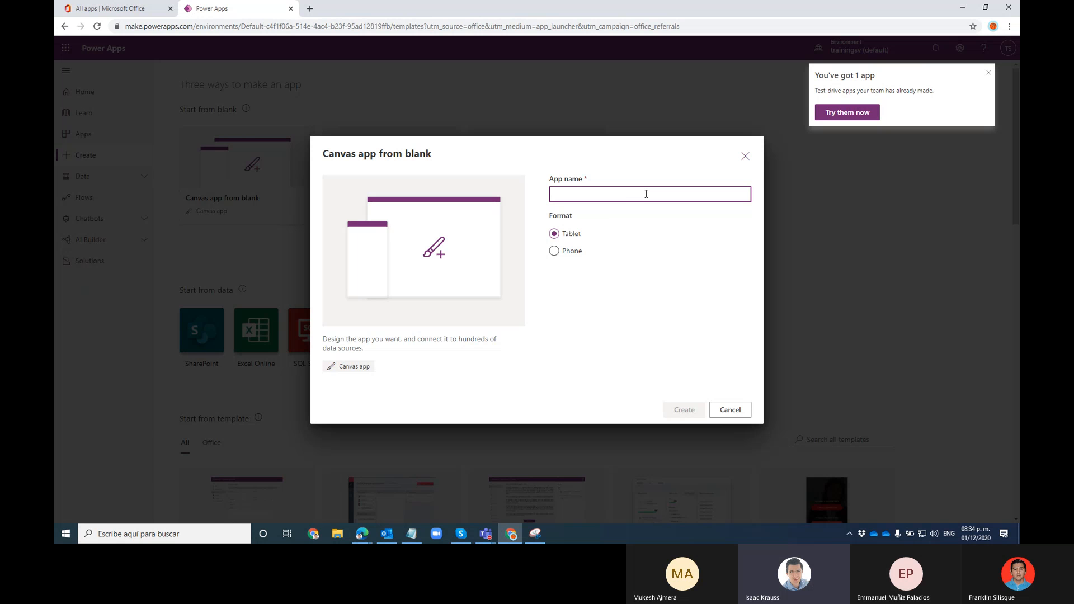
type("Brand new PowerApp")
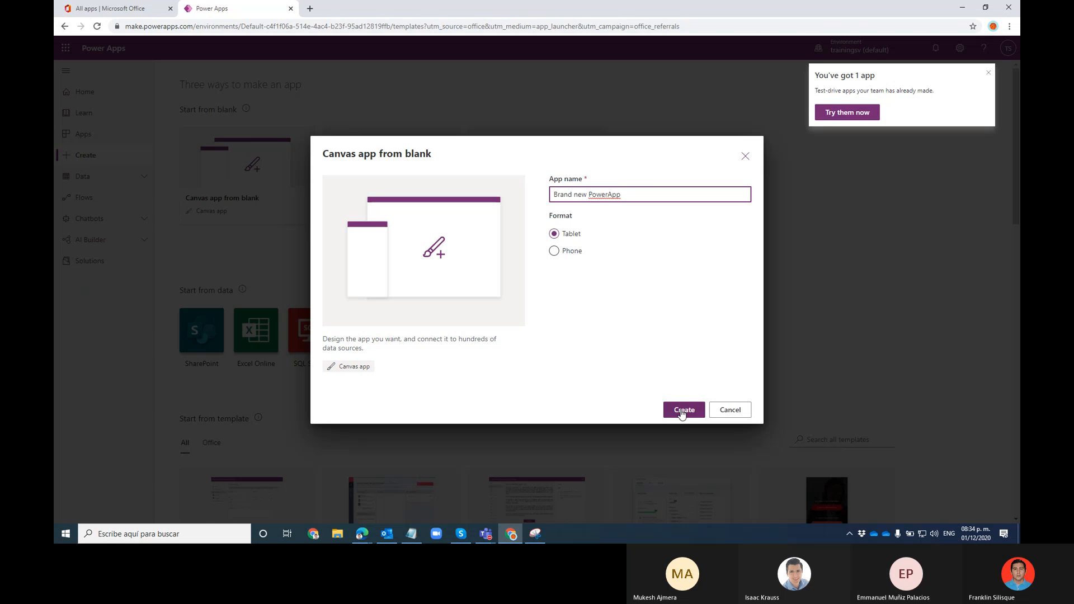
left_click(682, 410)
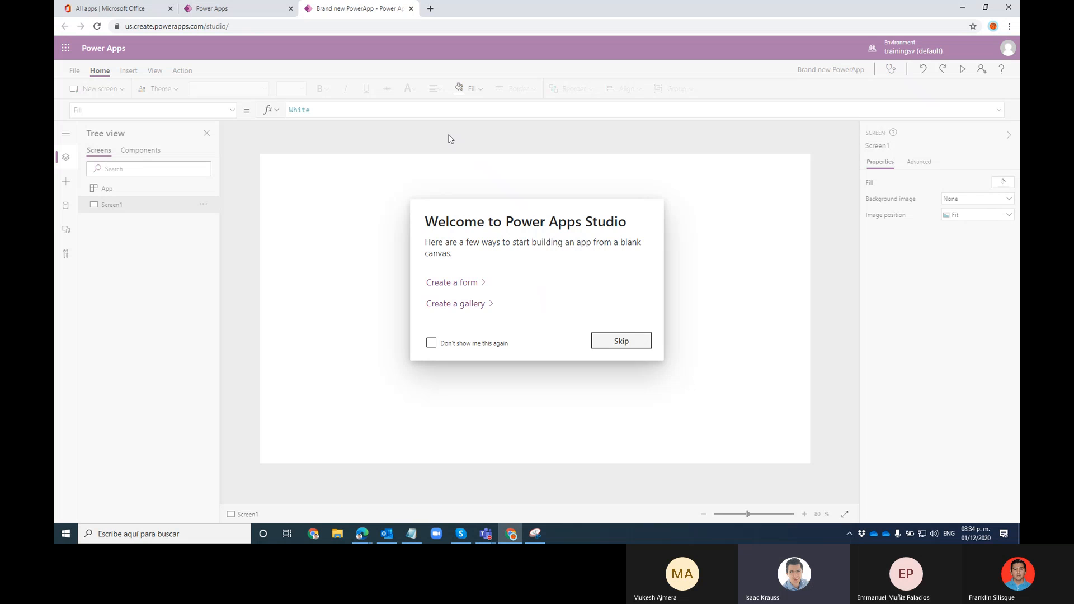
Dismiss the welcome dialog and insert a blank second screen
left_click(621, 341)
left_click(129, 72)
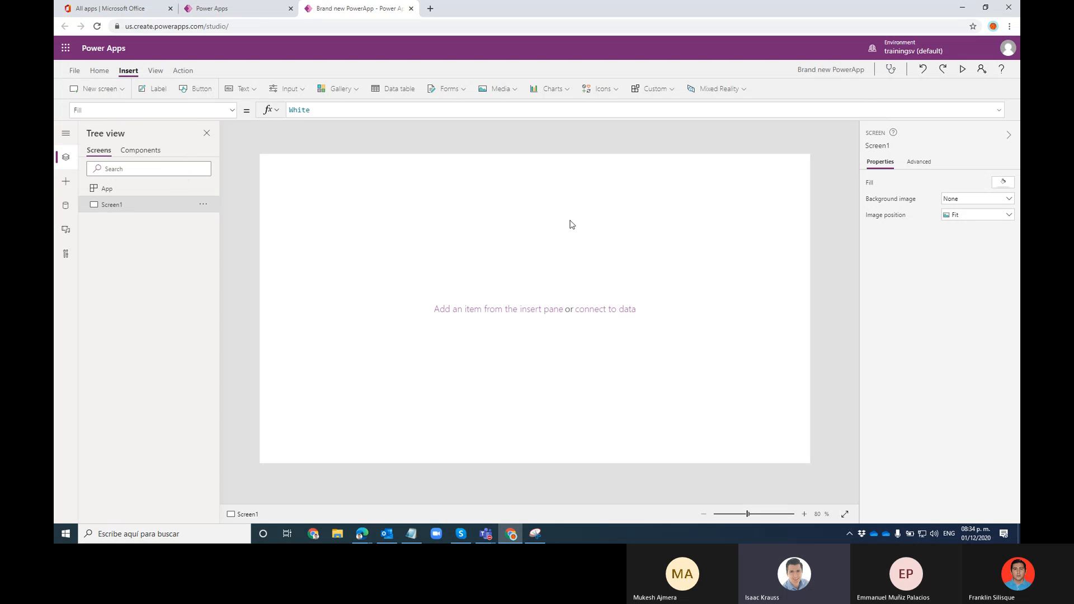
left_click(119, 89)
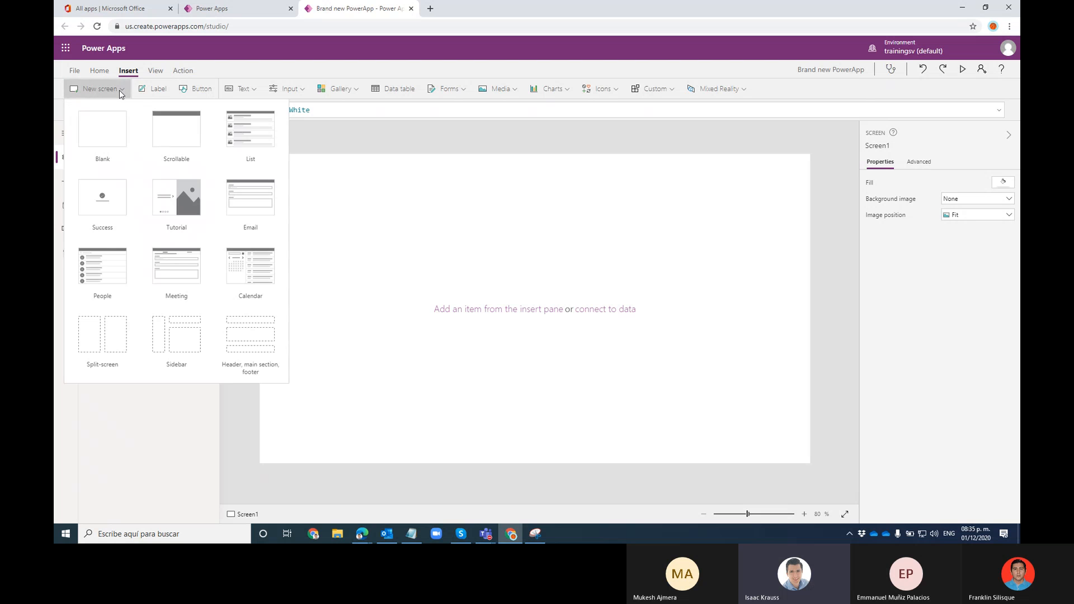
left_click(89, 126)
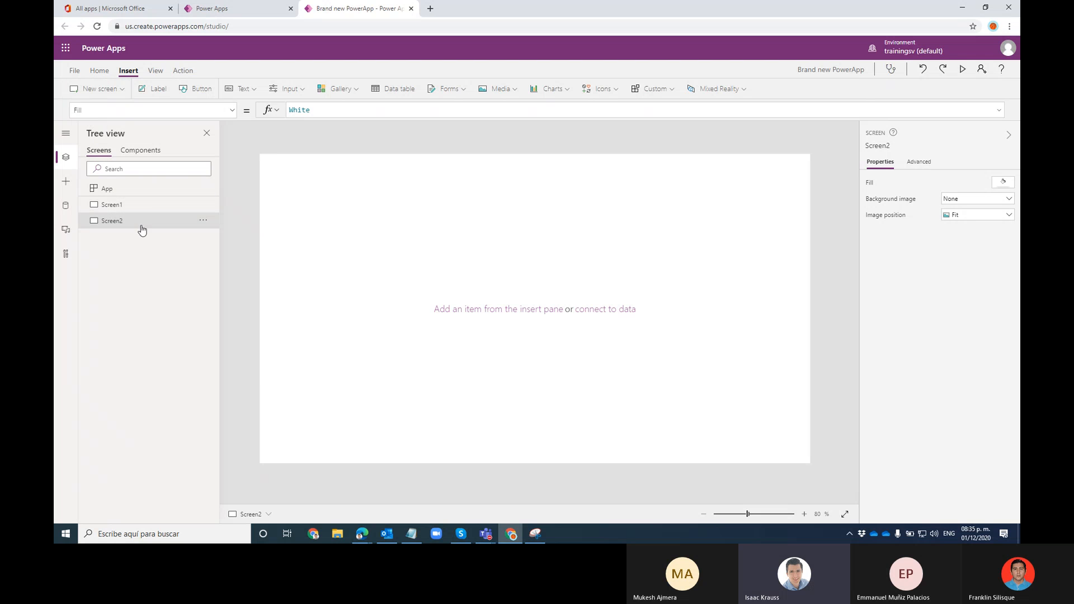
Rename Screen1 to HomeScreen
left_click(175, 206)
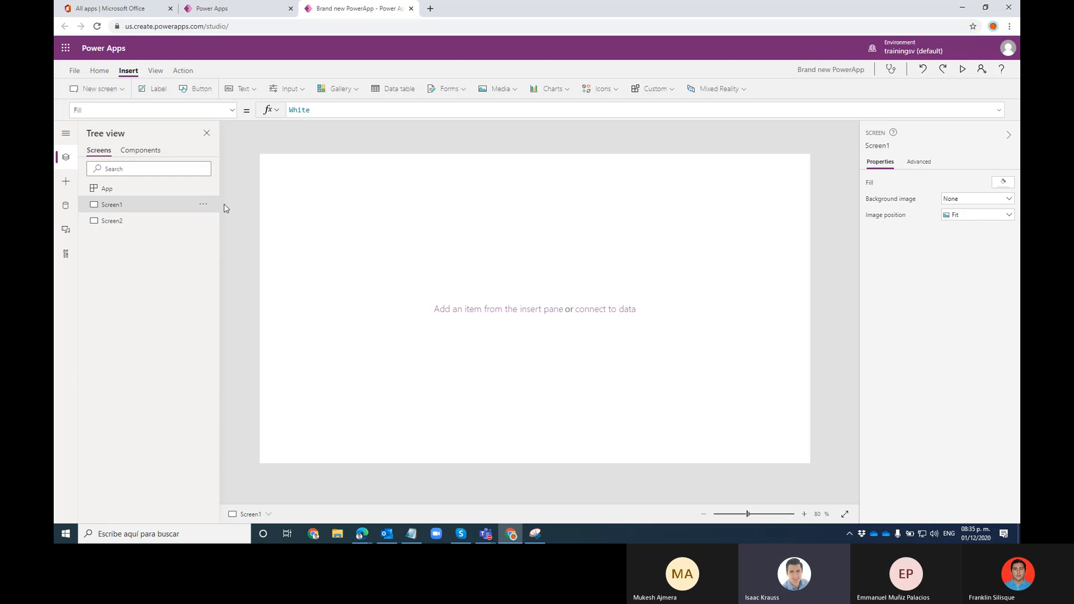
left_click(203, 204)
left_click(222, 271)
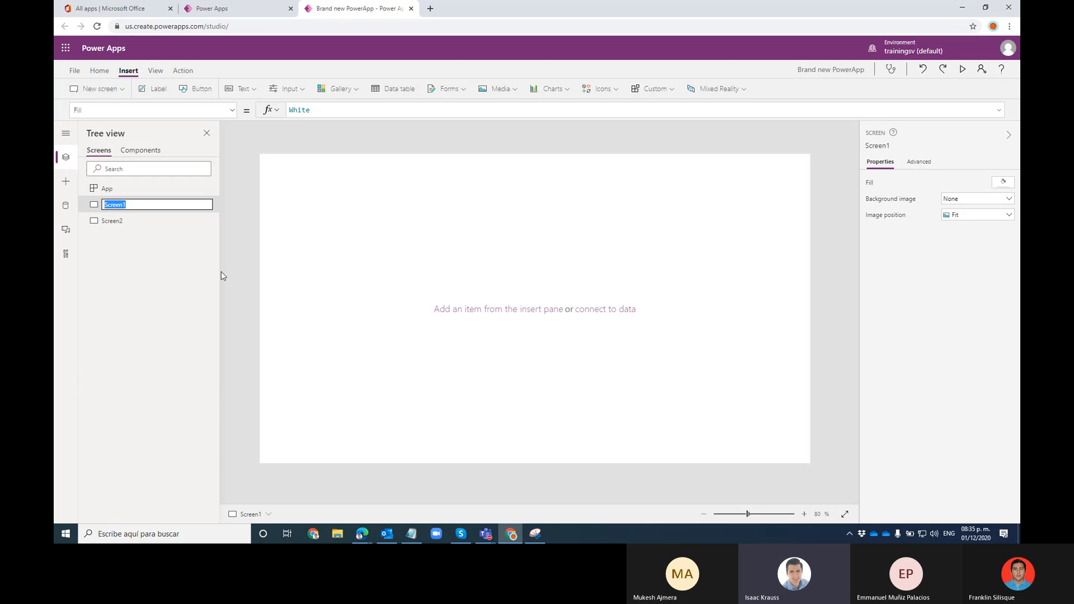
type("HomeScreen")
left_click(180, 231)
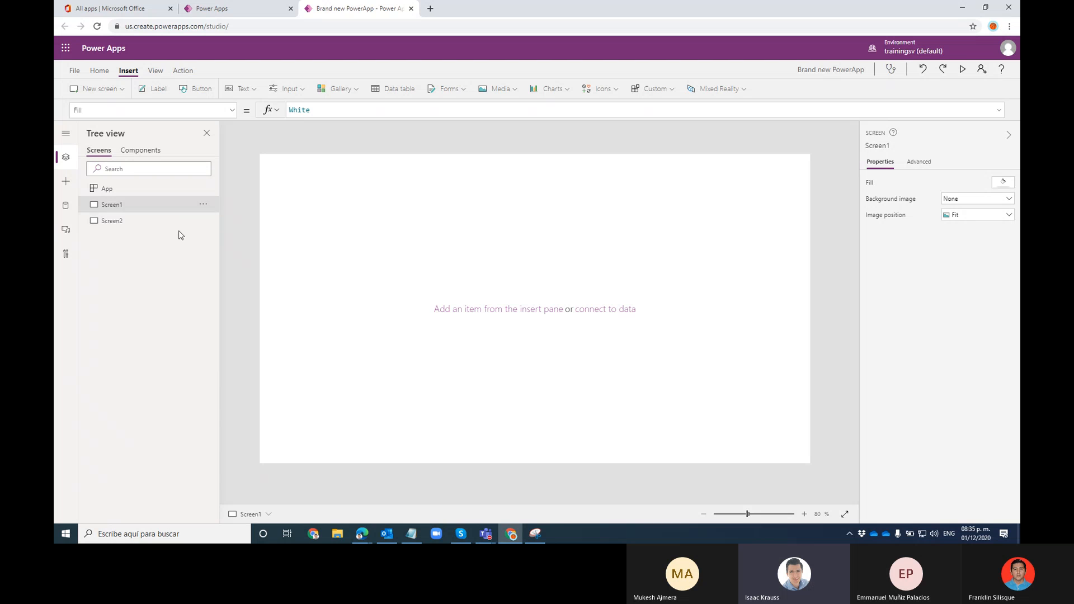
Rename Screen2 to CatalogScreen and switch back to HomeScreen
left_click(187, 222)
left_click(203, 220)
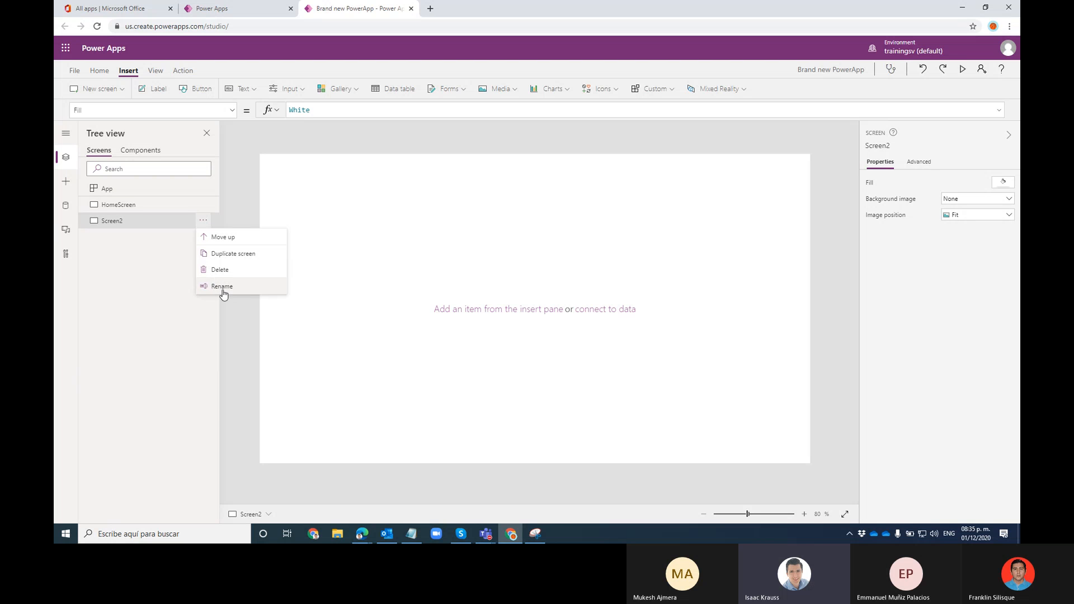
left_click(222, 286)
type("CatalogScreen")
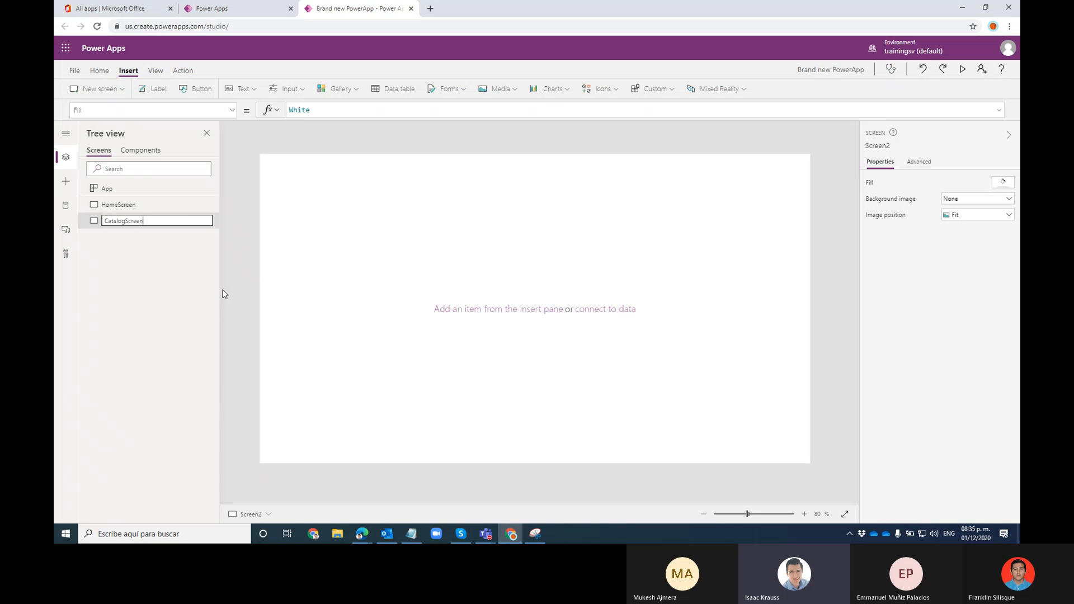
key("Return")
left_click(142, 210)
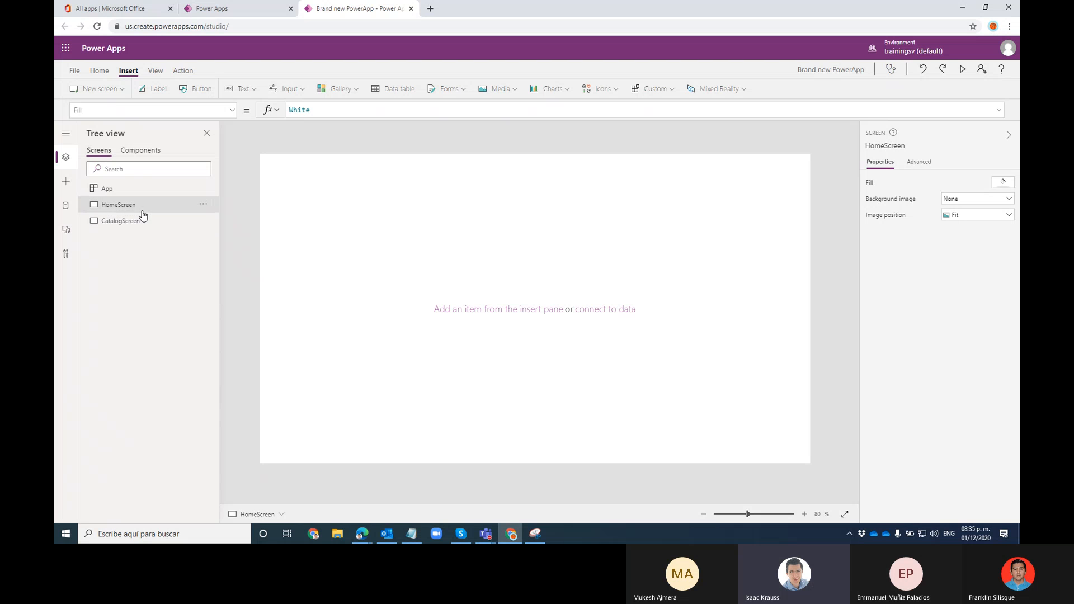
left_click(155, 221)
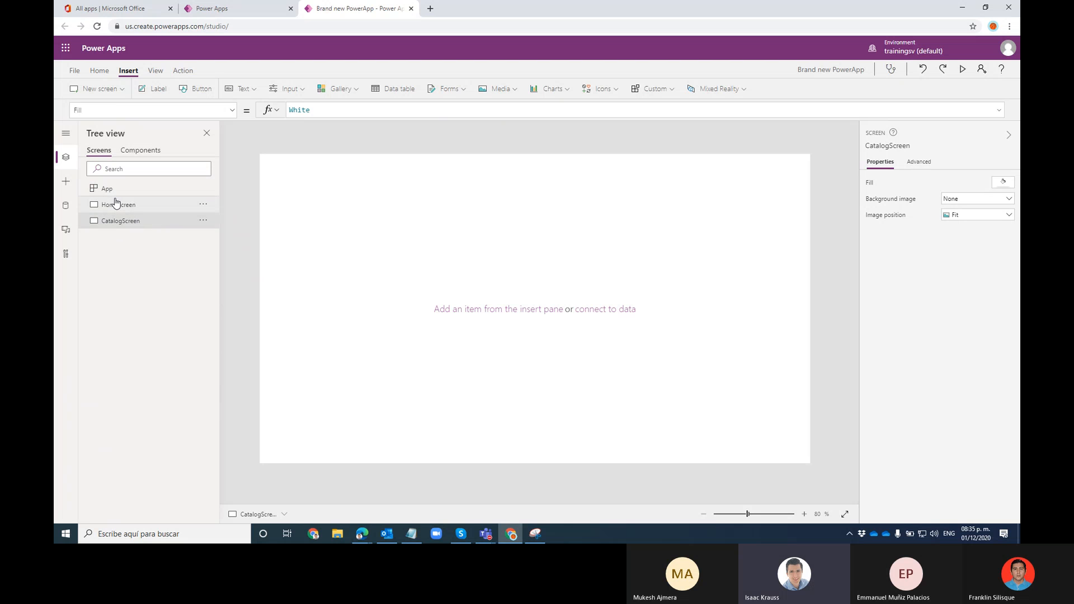
left_click(115, 203)
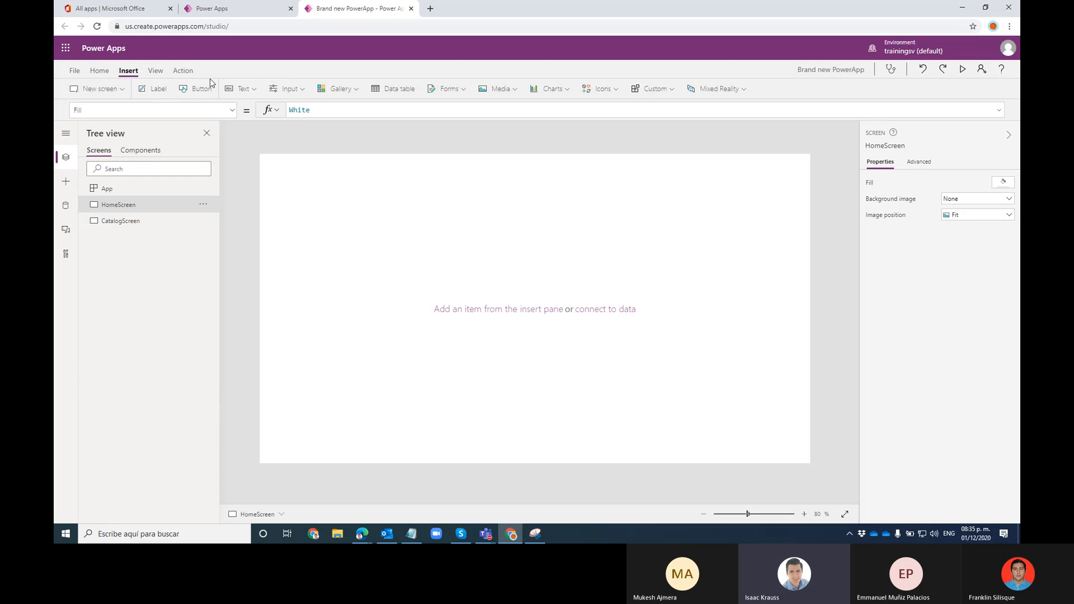
Add a label reading 'This is the page title' and move it to the top centre of HomeScreen
left_click(150, 94)
mouse_move(289, 175)
left_mouse_down()
mouse_move(355, 168)
mouse_move(356, 181)
mouse_move(300, 177)
left_mouse_up()
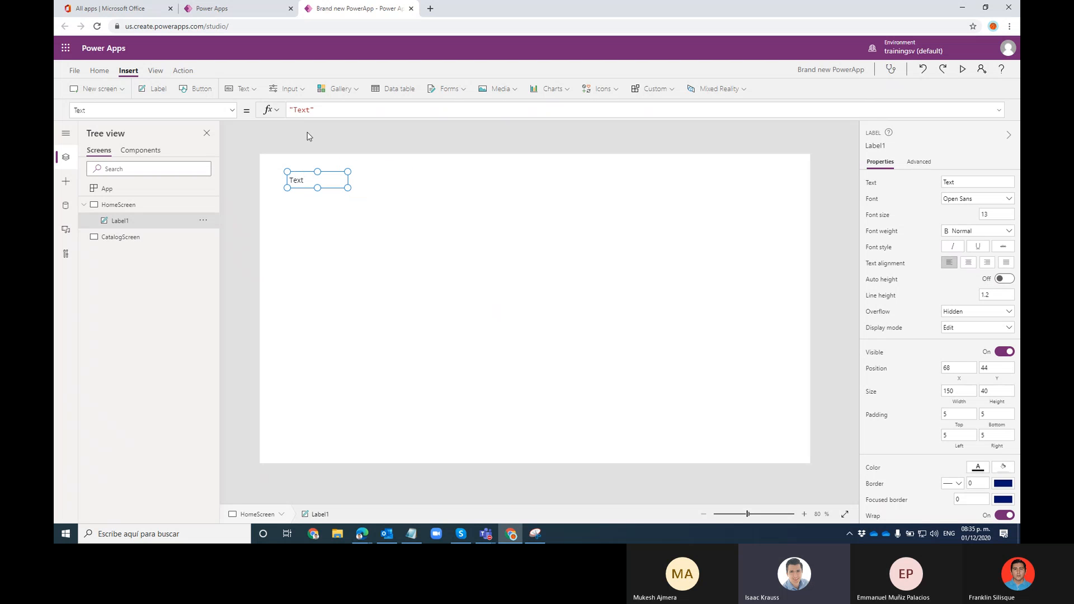
left_click_drag(311, 111, 294, 111)
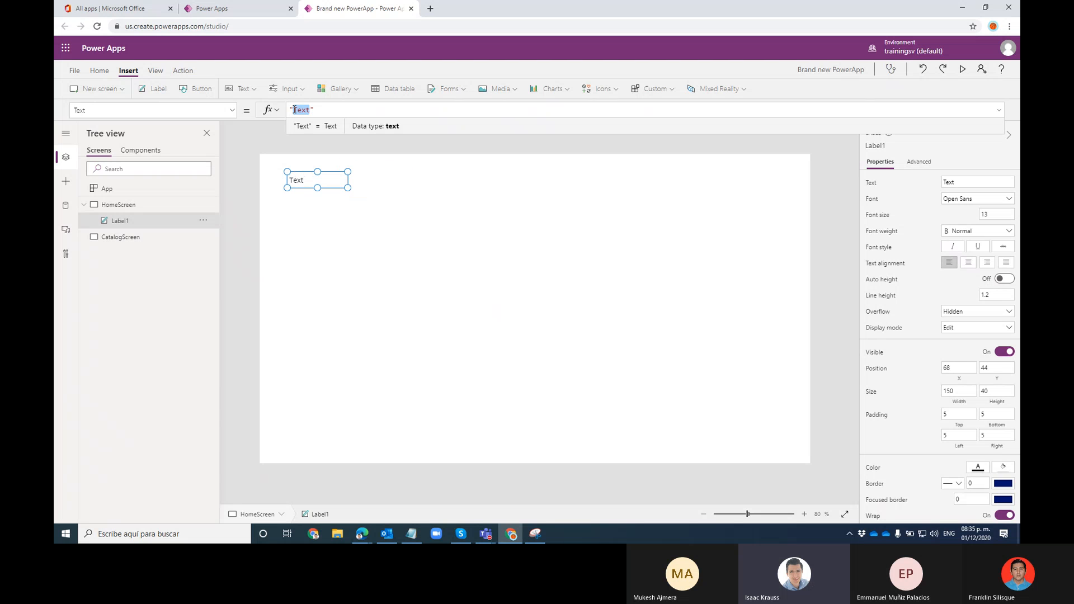
type("This is the page ")
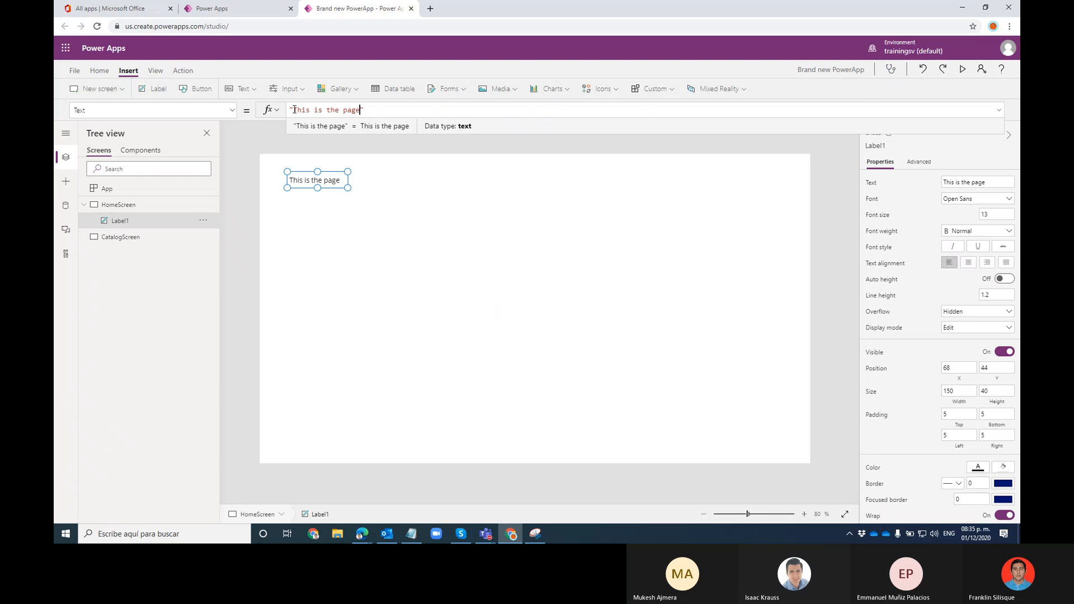
type("title")
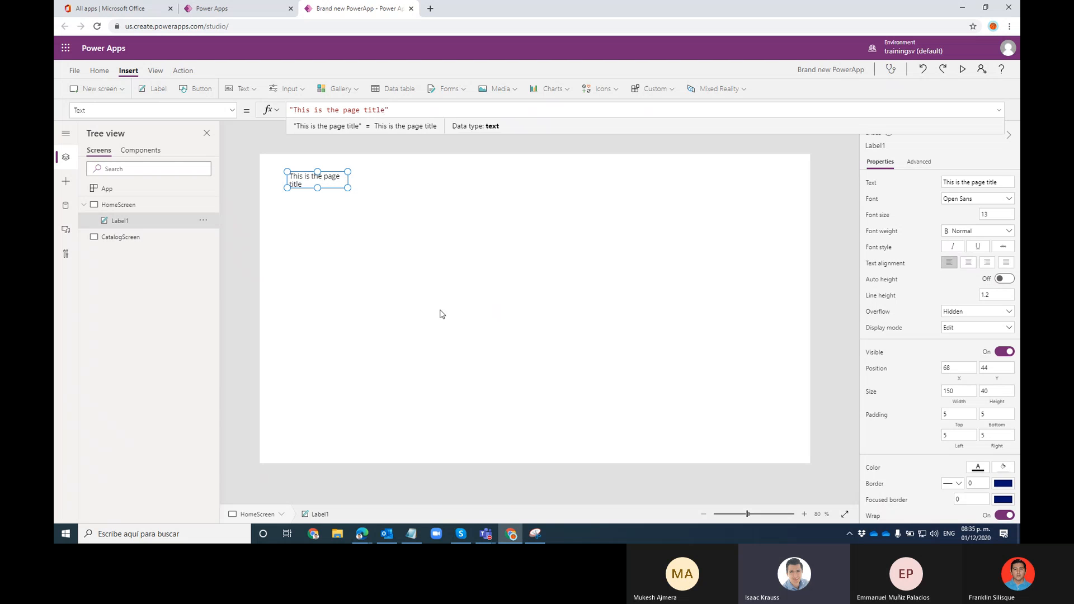
left_click(331, 196)
left_click_drag(319, 180, 540, 174)
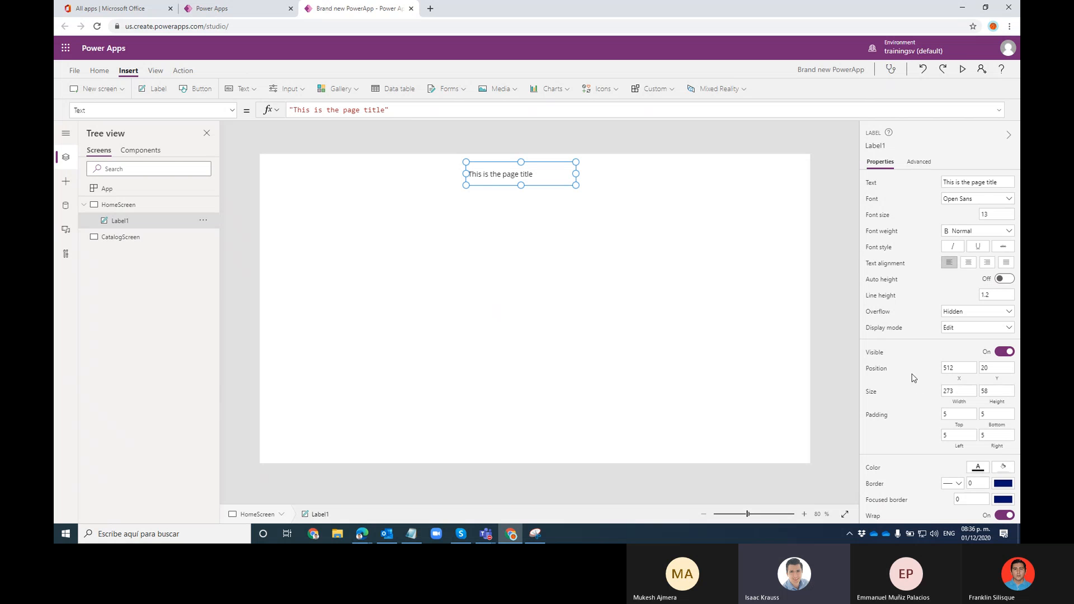
Centre-align the title, set it to Lato Black size 30, and widen it to one line
left_click(969, 263)
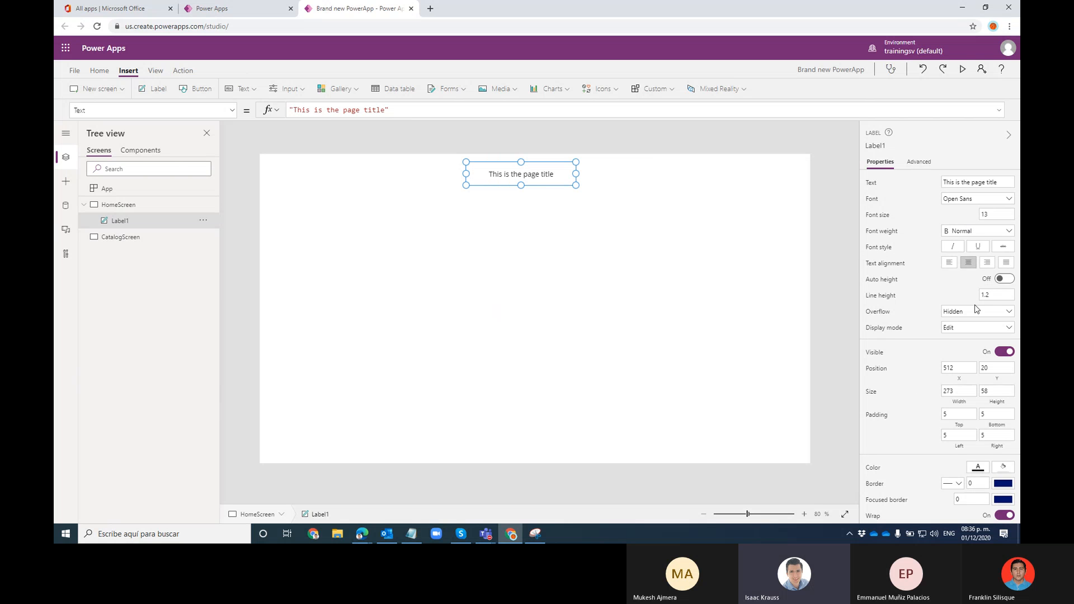
left_click(993, 211)
left_click(977, 200)
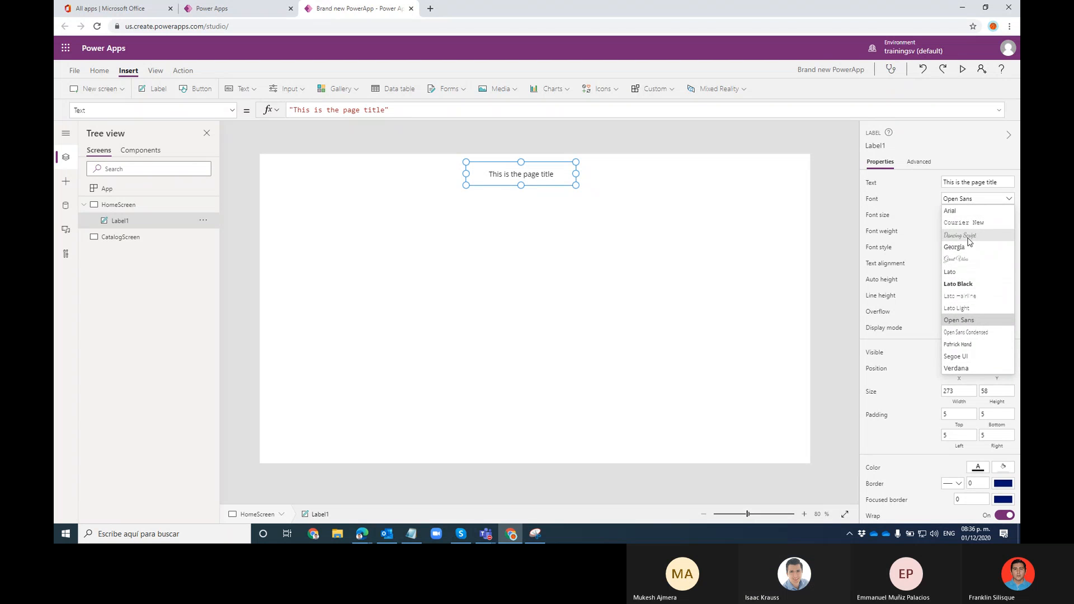
left_click(970, 284)
left_click(994, 214)
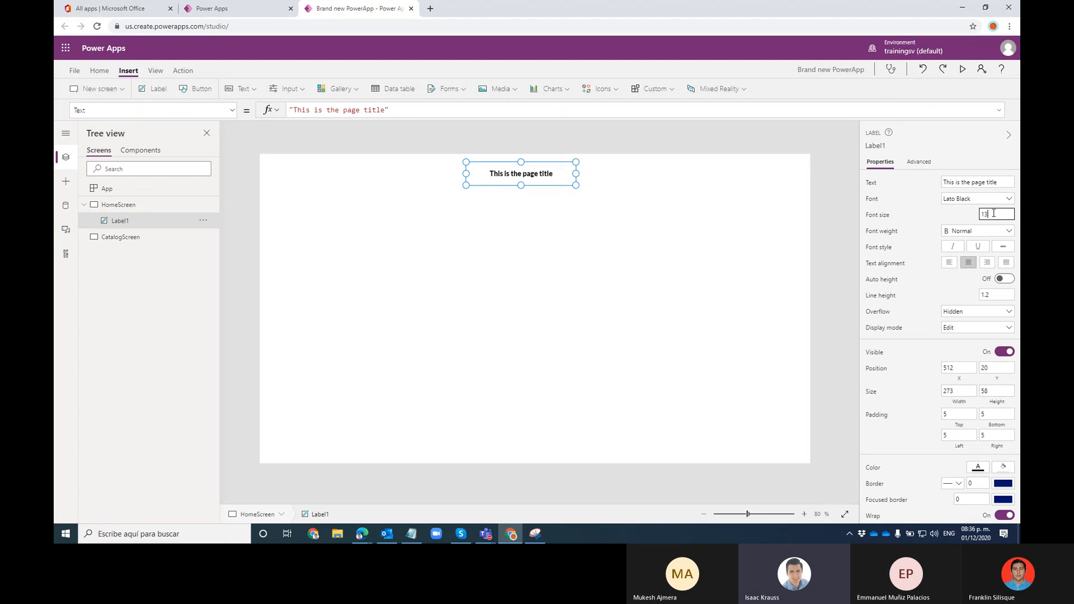
key("Return")
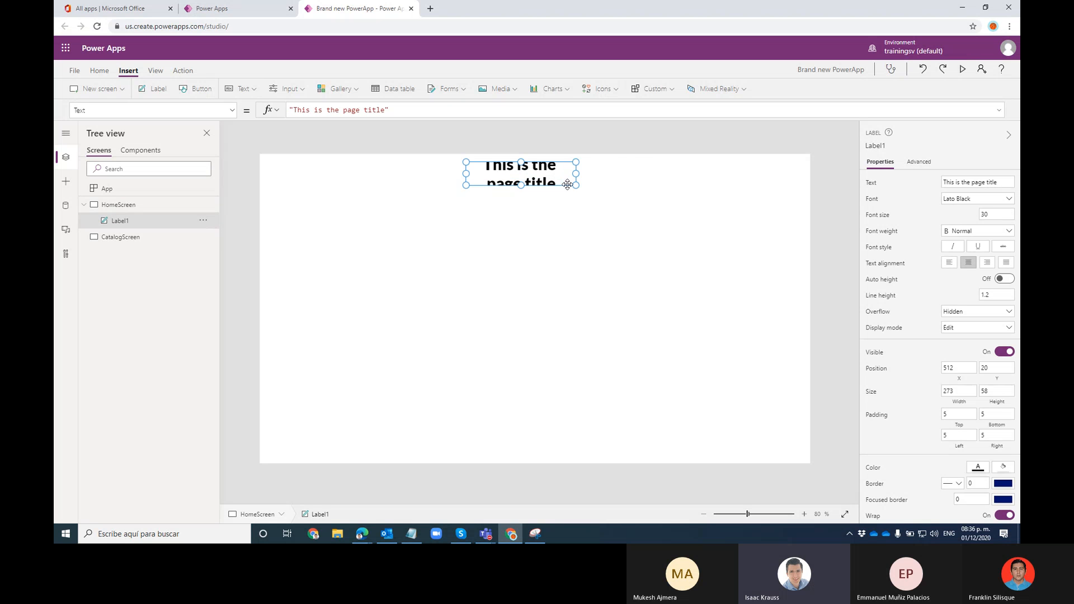
mouse_move(577, 185)
left_mouse_down()
mouse_move(634, 189)
mouse_move(579, 179)
left_mouse_up()
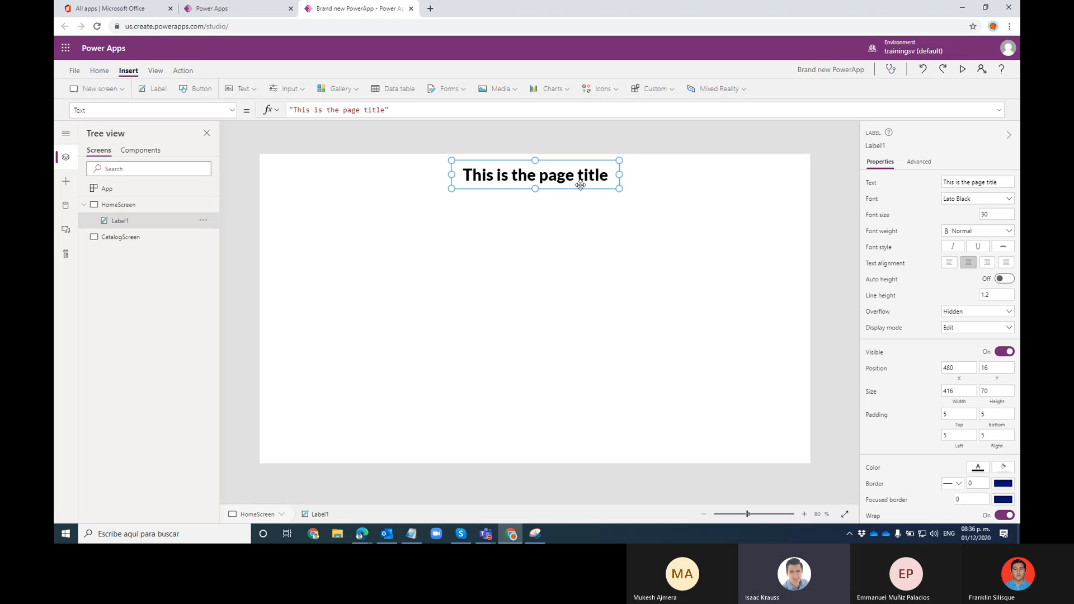
Give the title a light green fill and nudge it slightly left and up
left_click(1002, 470)
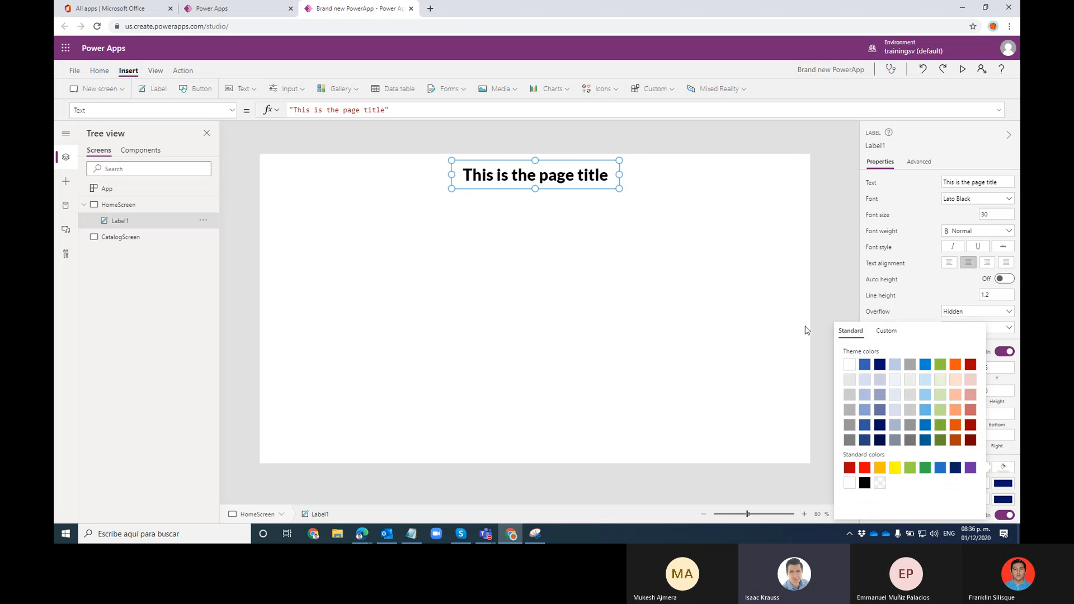
left_click(941, 379)
left_click(580, 264)
left_click_drag(511, 177, 504, 175)
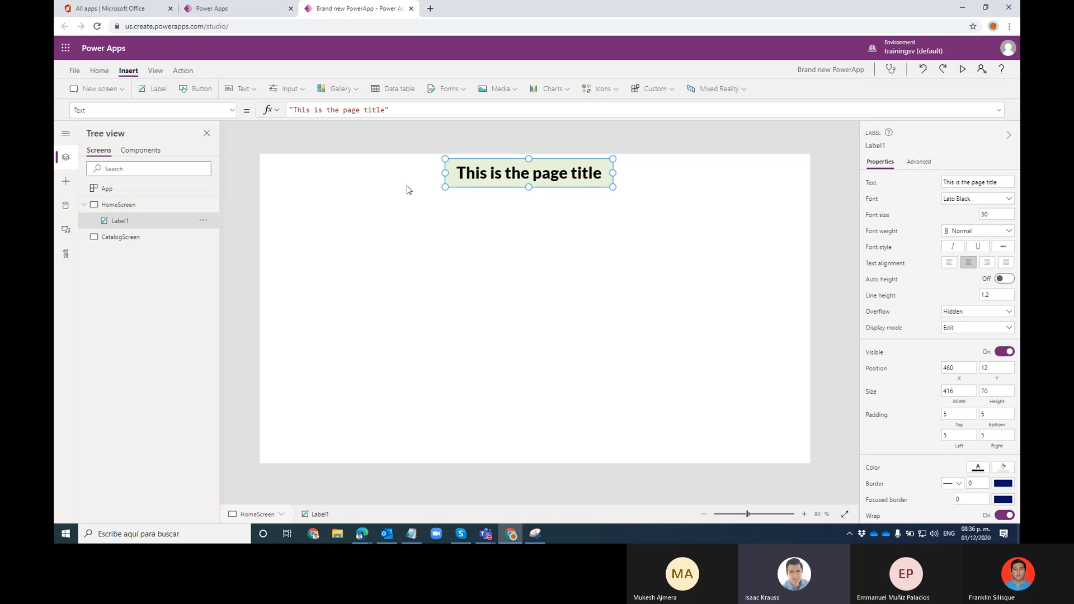
left_click(553, 209)
left_click(553, 176)
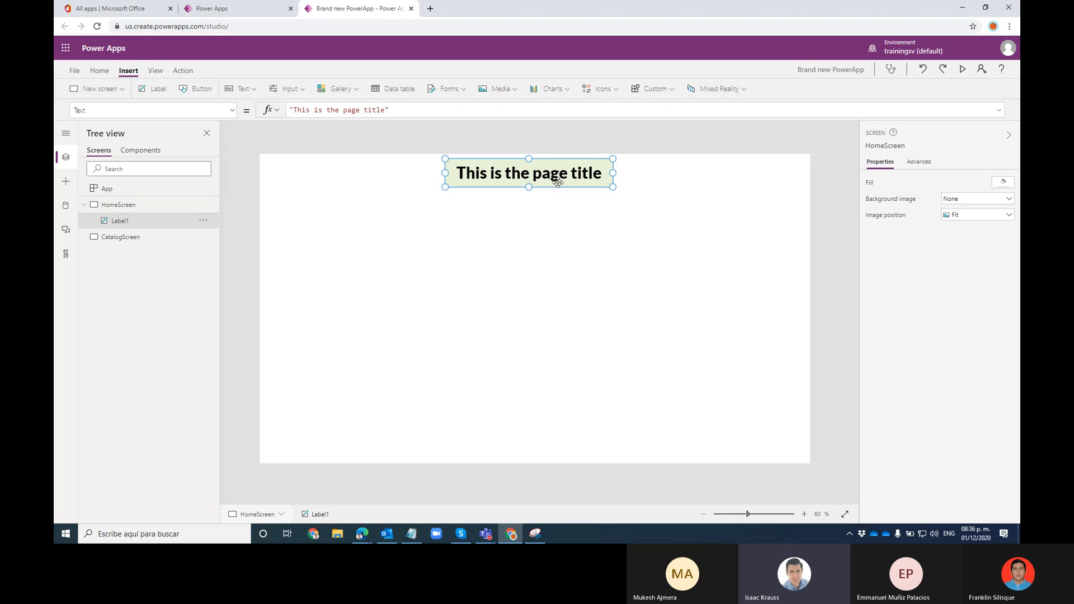
Insert a new label and position it just below the title
left_click(154, 88)
left_click_drag(287, 179, 308, 238)
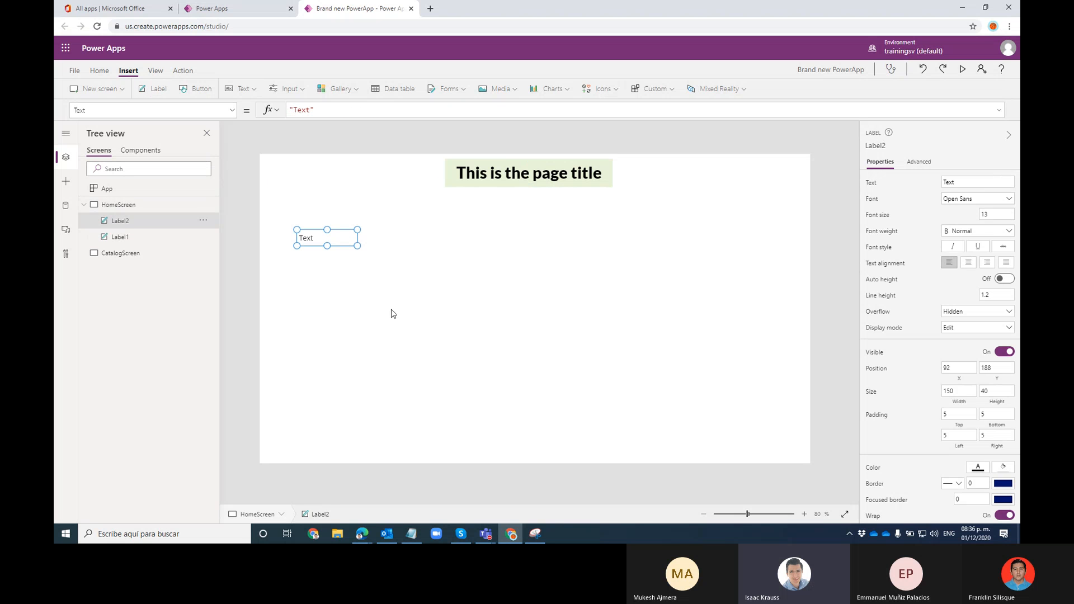
left_click(336, 327)
left_click(307, 238)
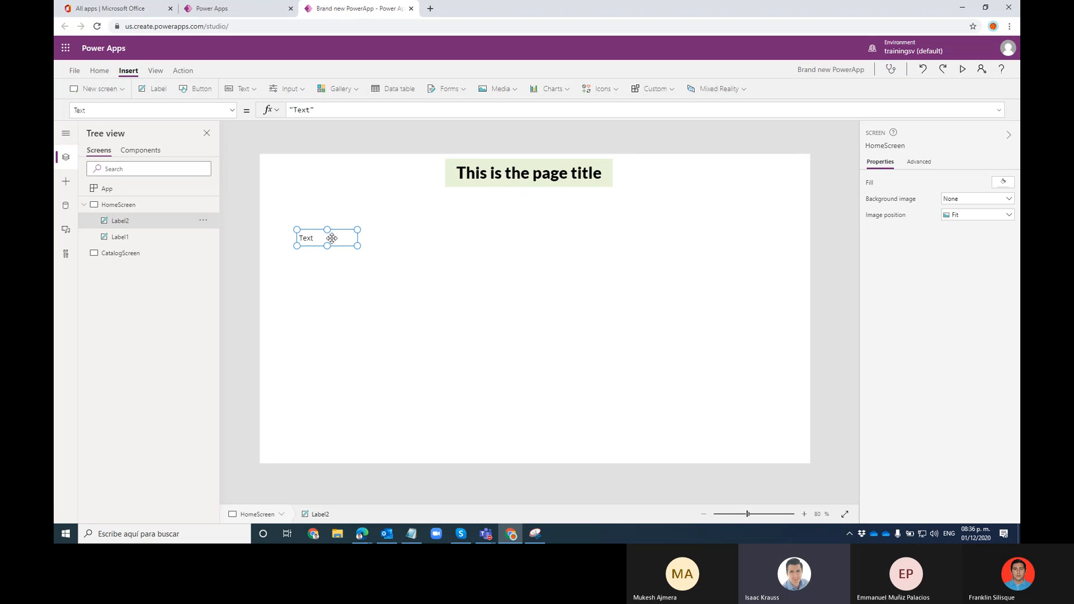
left_click_drag(307, 238, 303, 219)
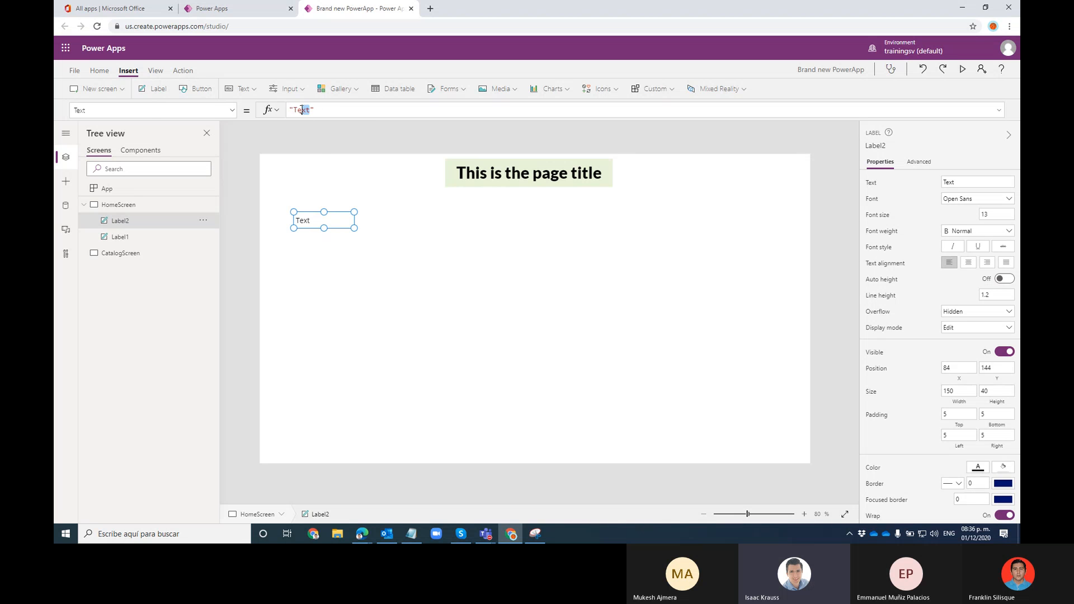
Set the label's Text to "This is a result: "&Text(1+1) and widen it to fit
double_click(310, 110)
type("This ")
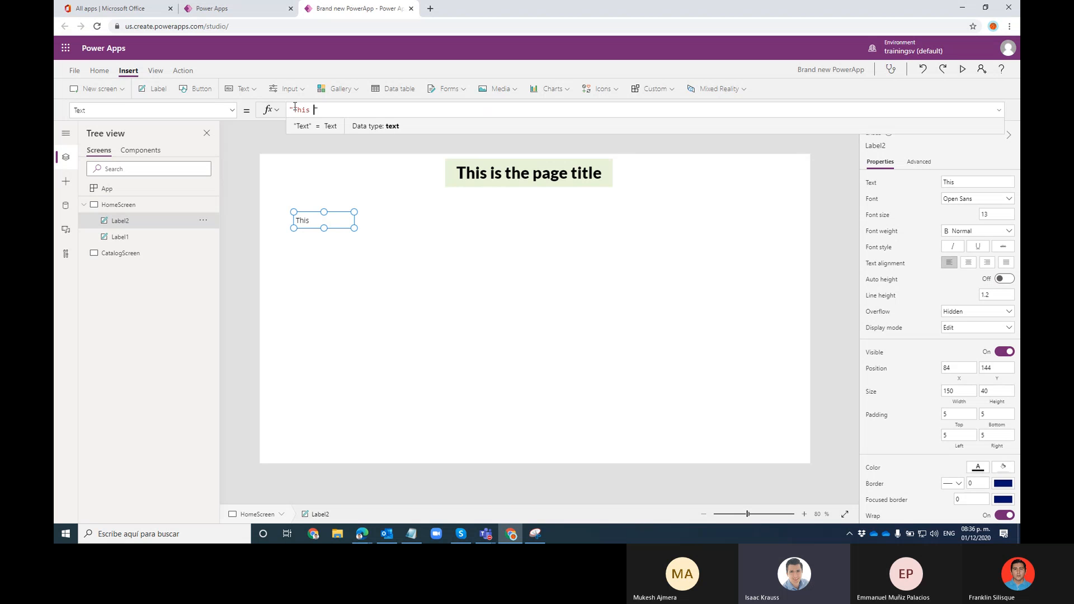
type("is a result\"")
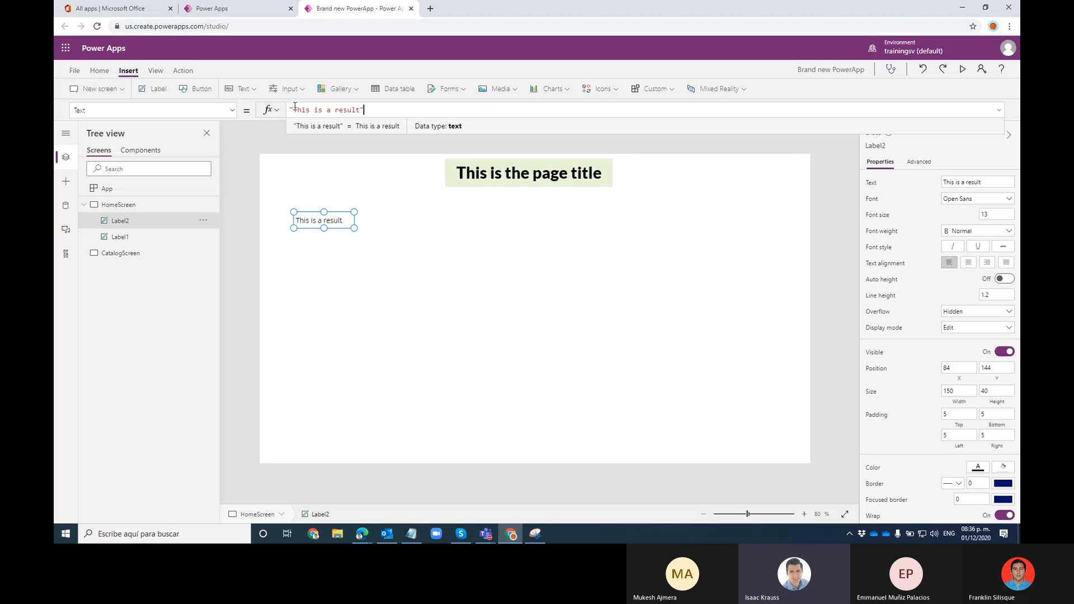
type("&")
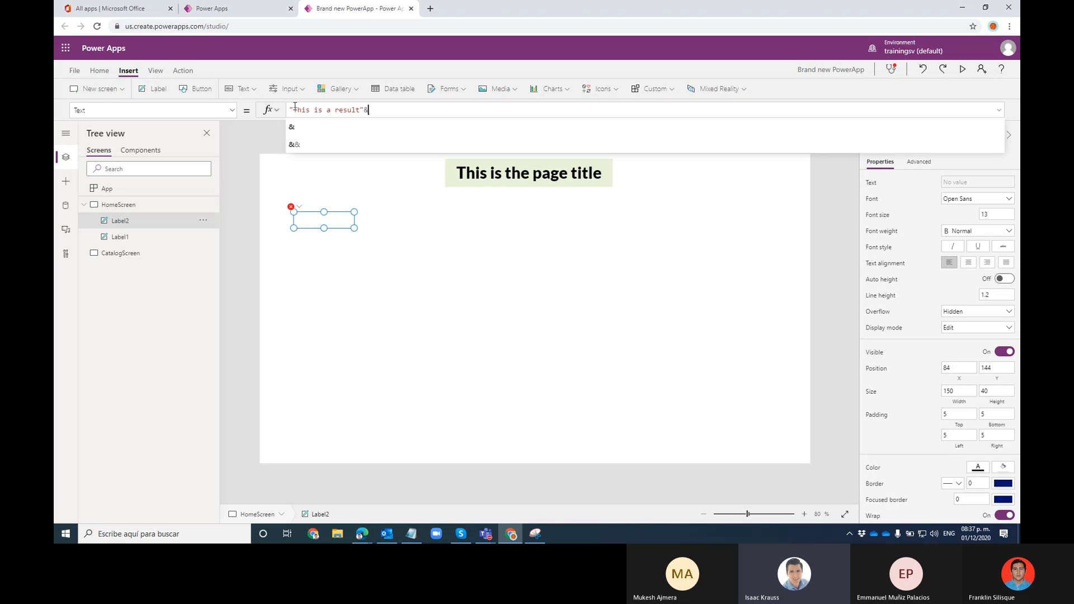
type("Te")
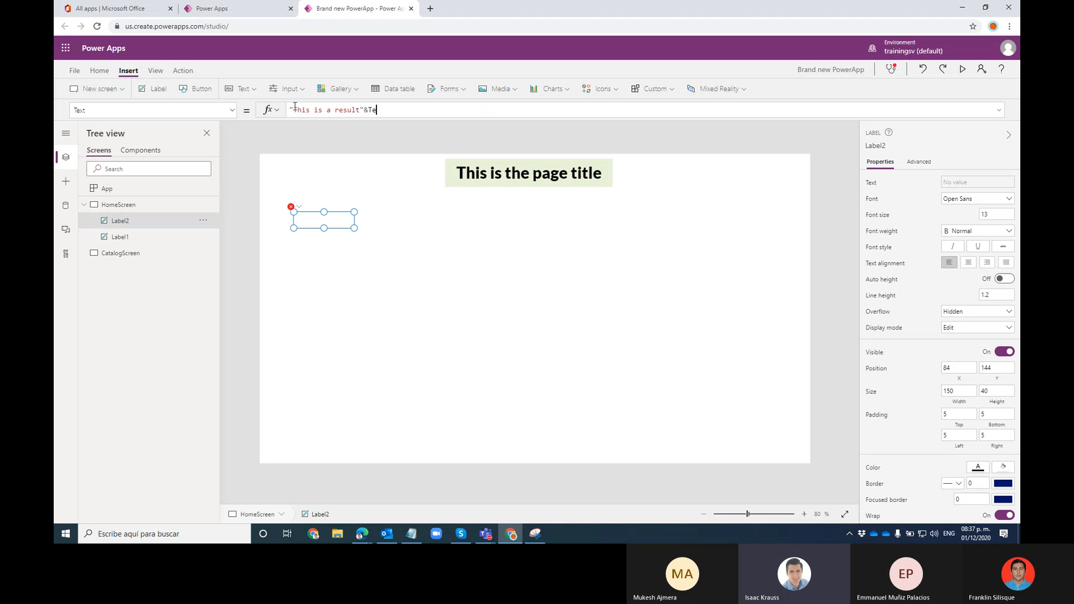
type("xt(")
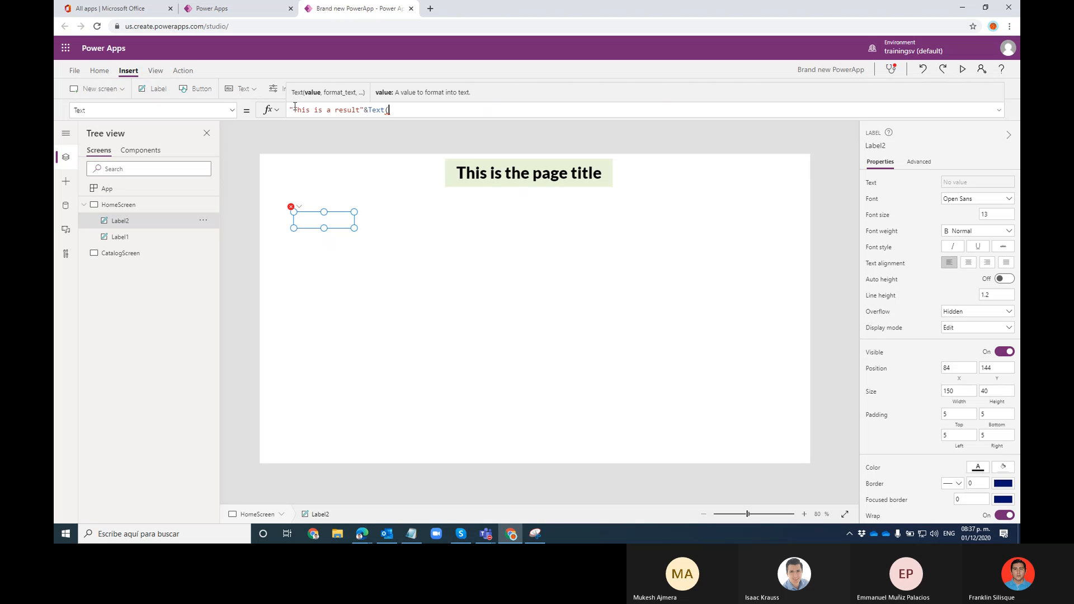
type("1+")
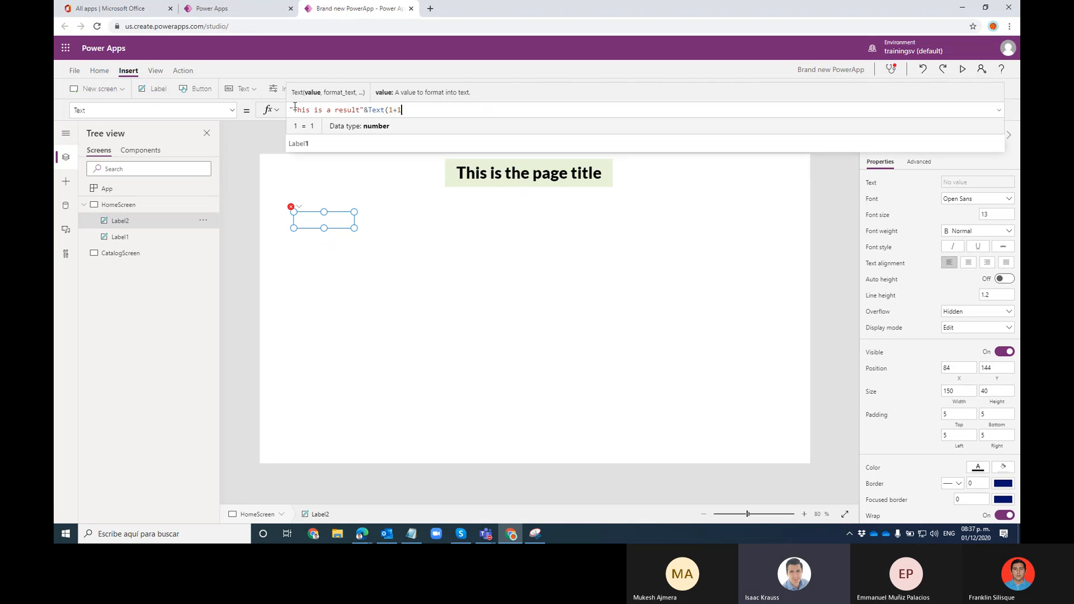
type("1)")
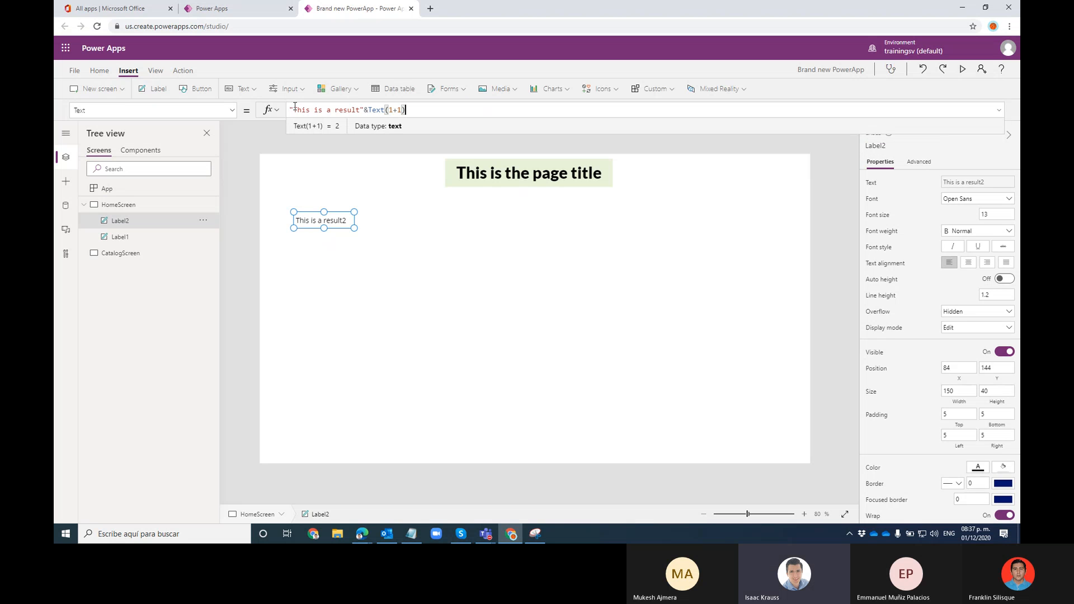
left_click(360, 110)
type(":")
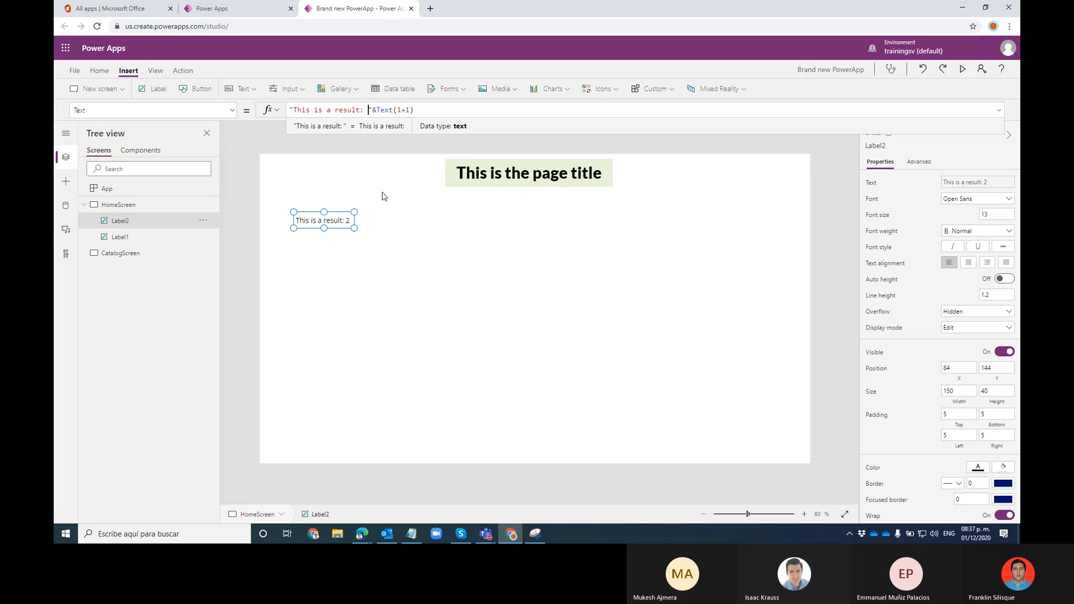
left_click(421, 110)
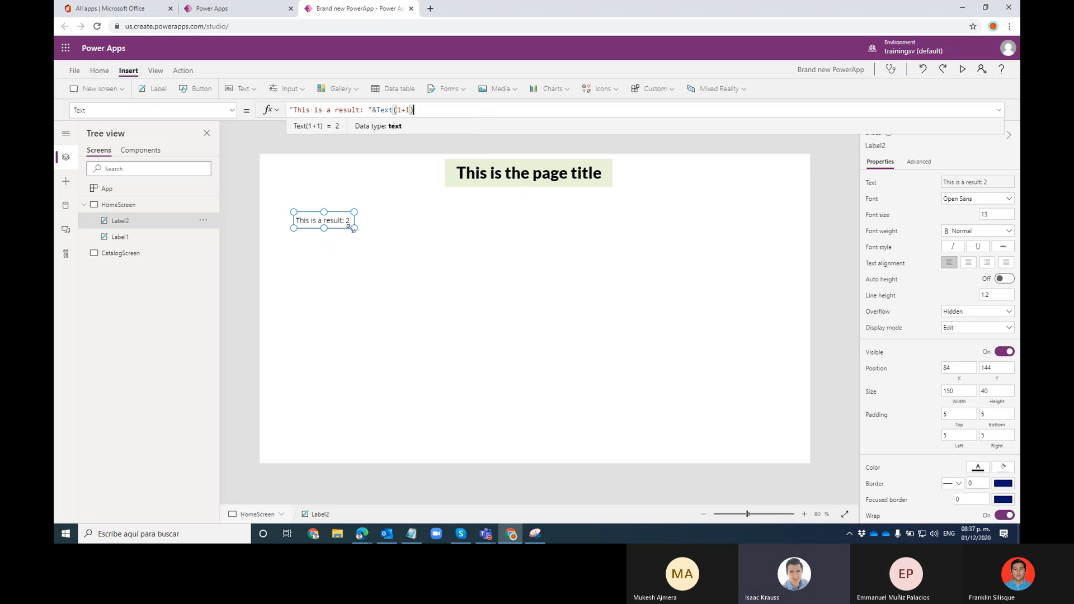
left_click_drag(350, 226, 384, 231)
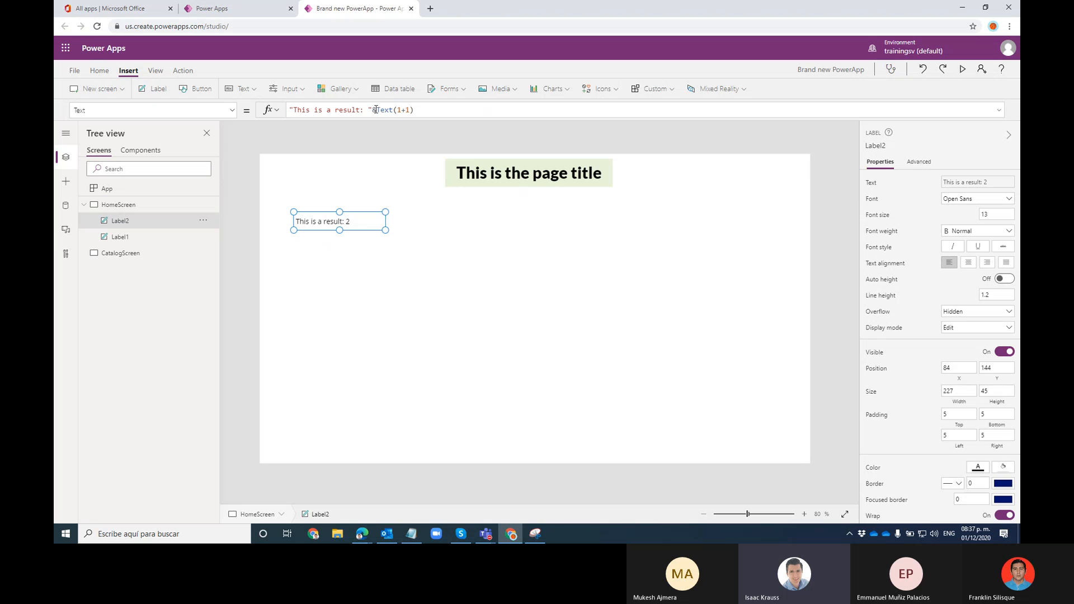
left_click_drag(376, 109, 422, 109)
left_click(436, 111)
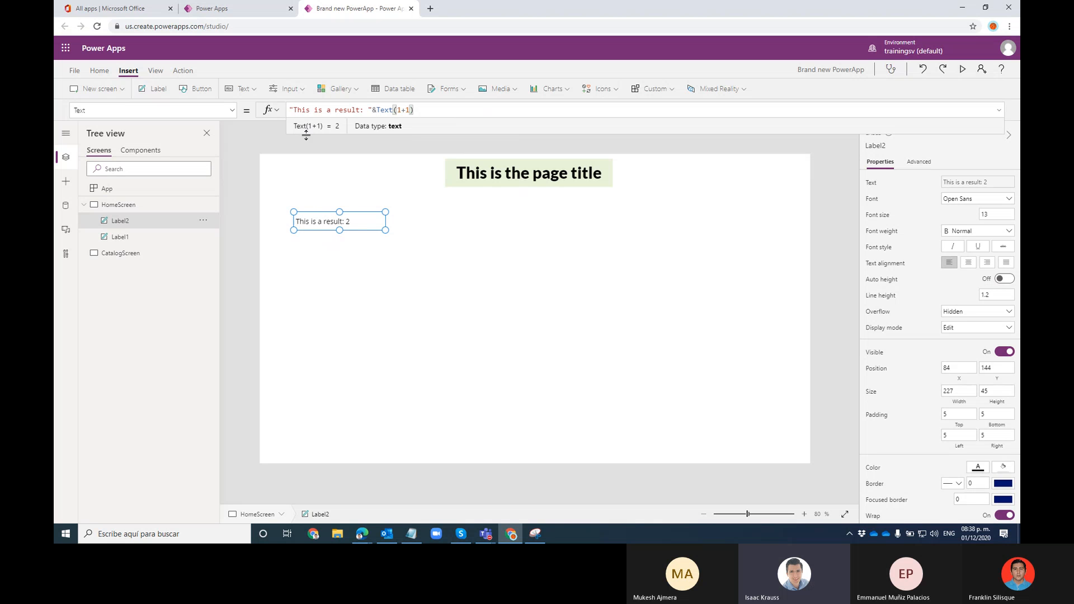
Check the result label's Text property and font settings, Open Sans at size 13
left_click(233, 113)
left_click(233, 113)
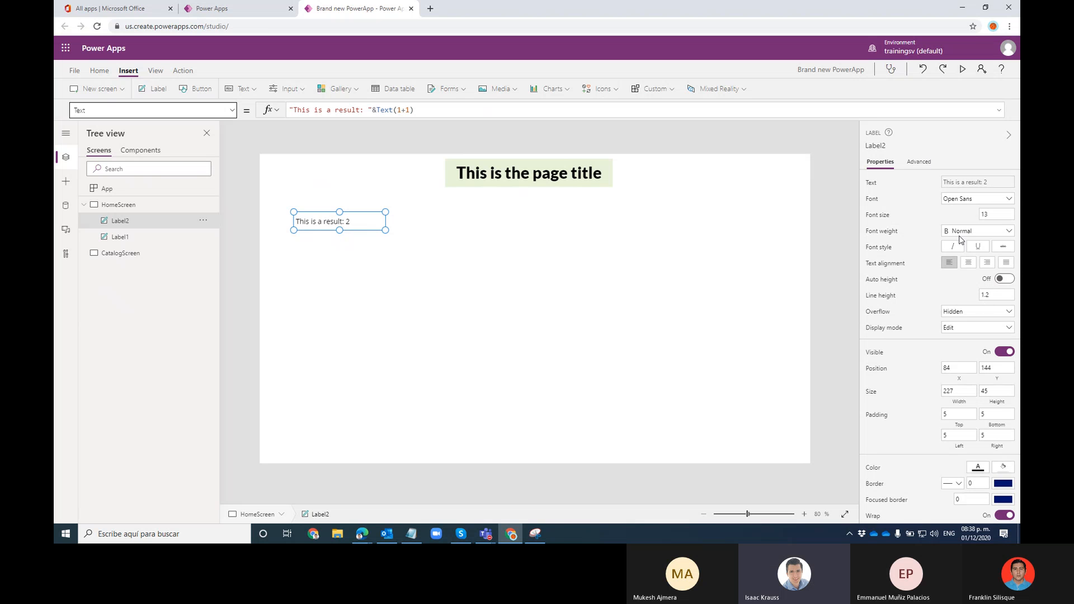
left_click(976, 200)
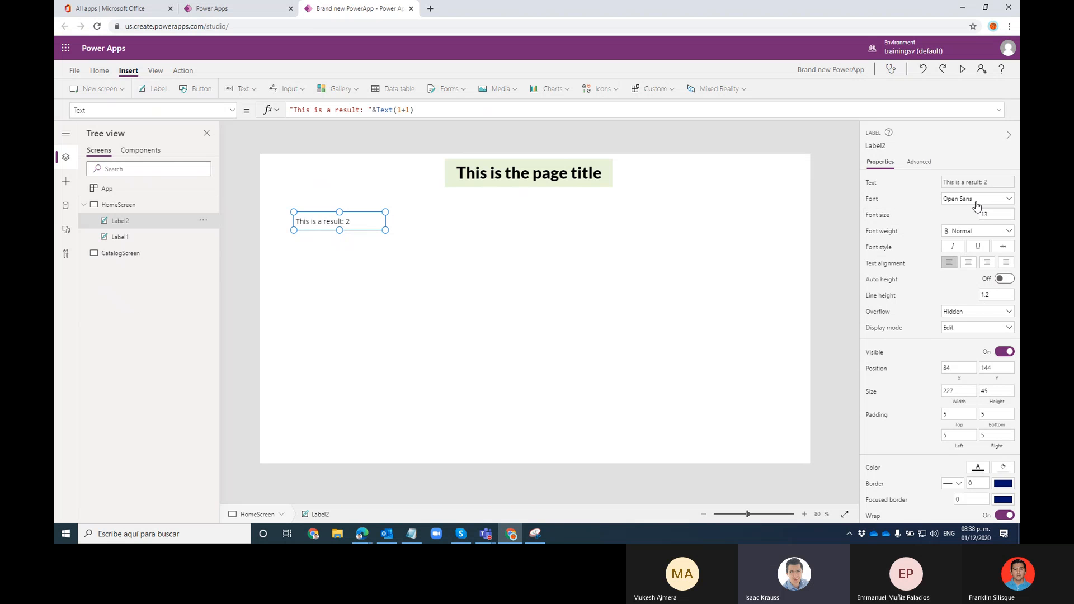
left_click(915, 198)
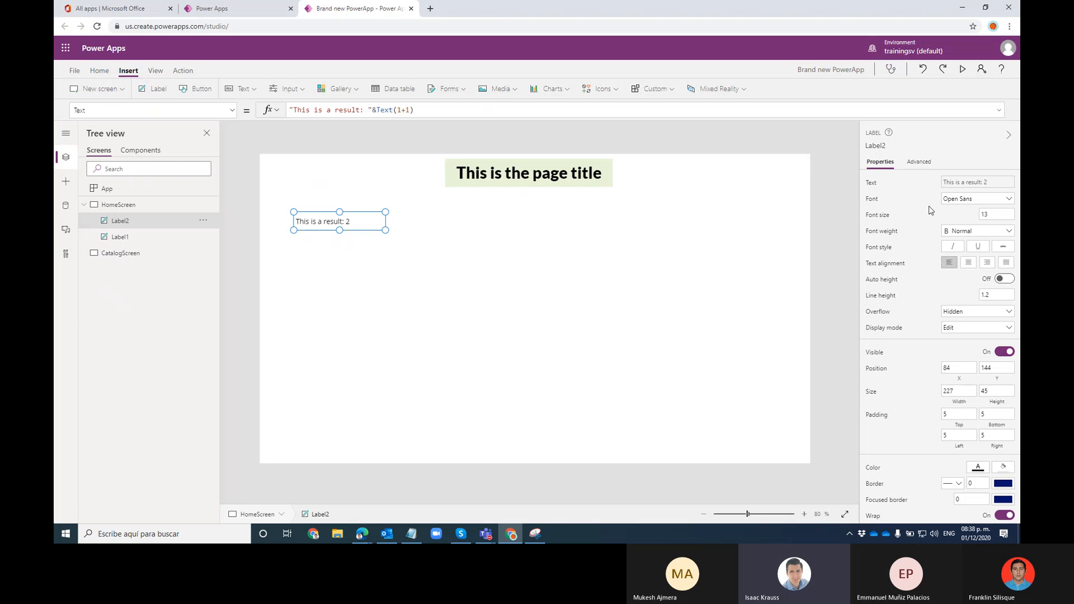
left_click(995, 215)
scroll(948, 369, "down", 2)
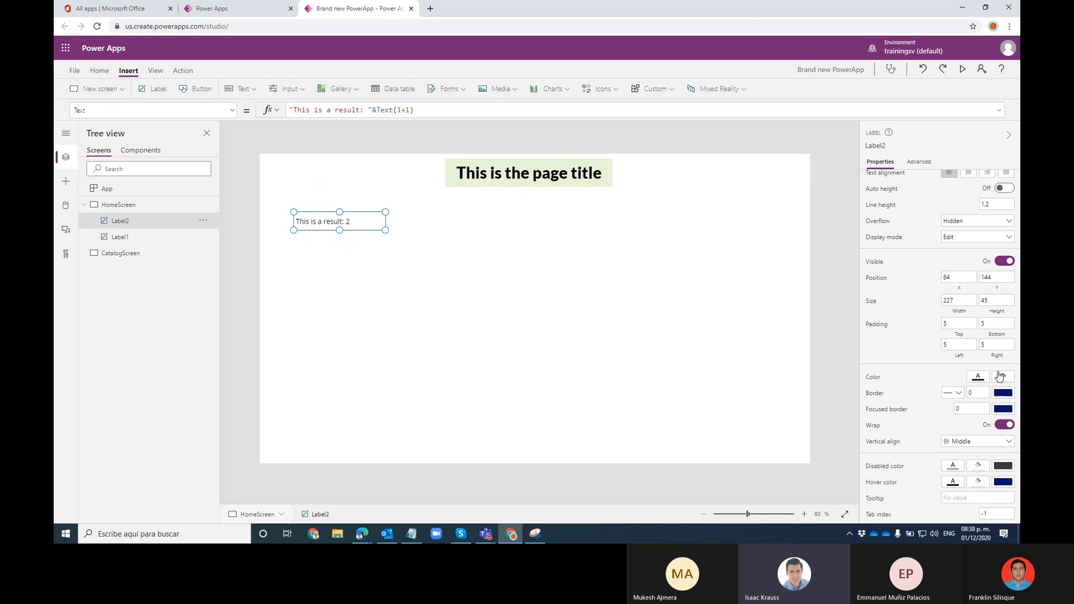
scroll(884, 385, "up", 2)
scroll(884, 386, "down", 2)
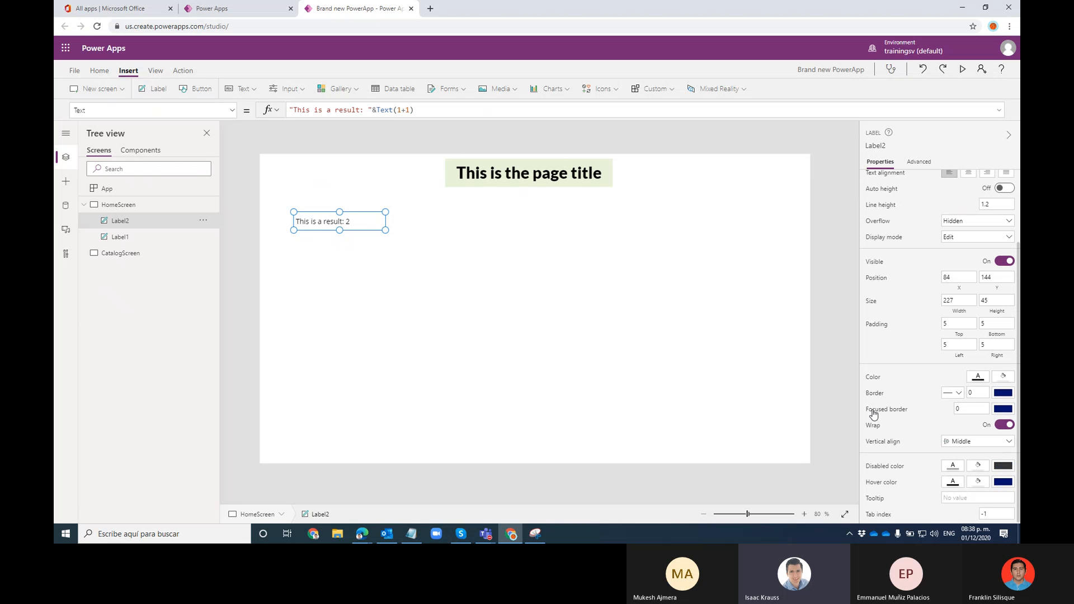
Try two green swatches, then settle on the orange FFBF00 fill for the result label
left_click(1005, 379)
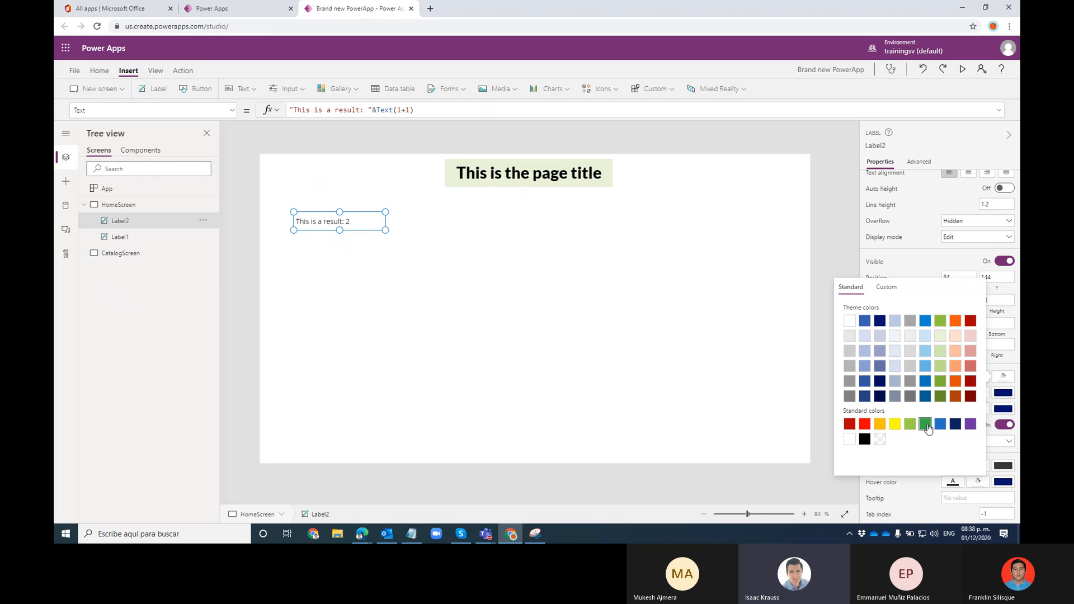
left_click(880, 424)
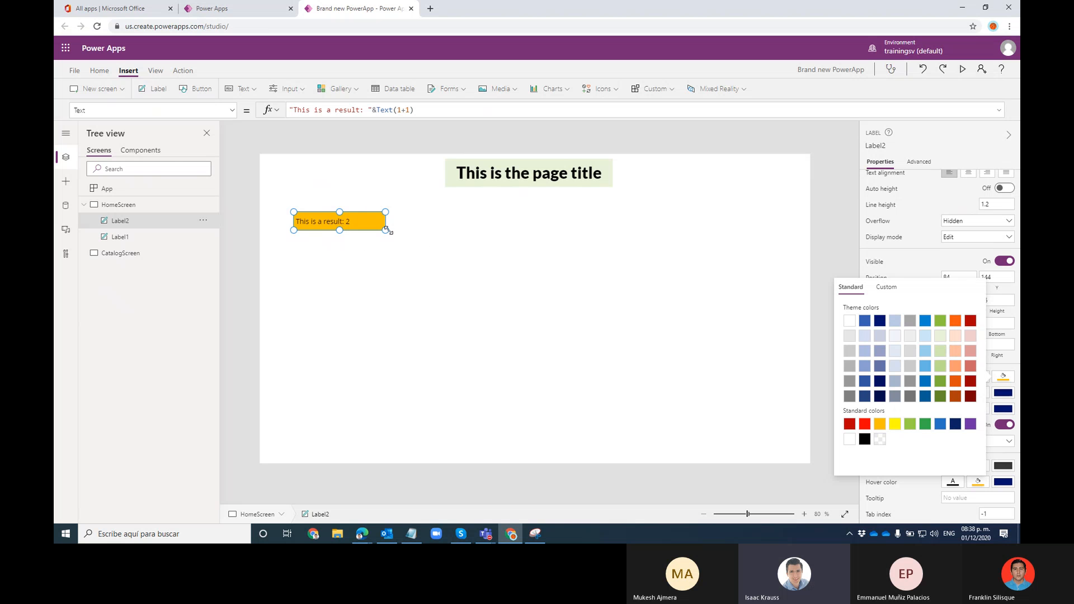
left_click(925, 425)
left_click(911, 424)
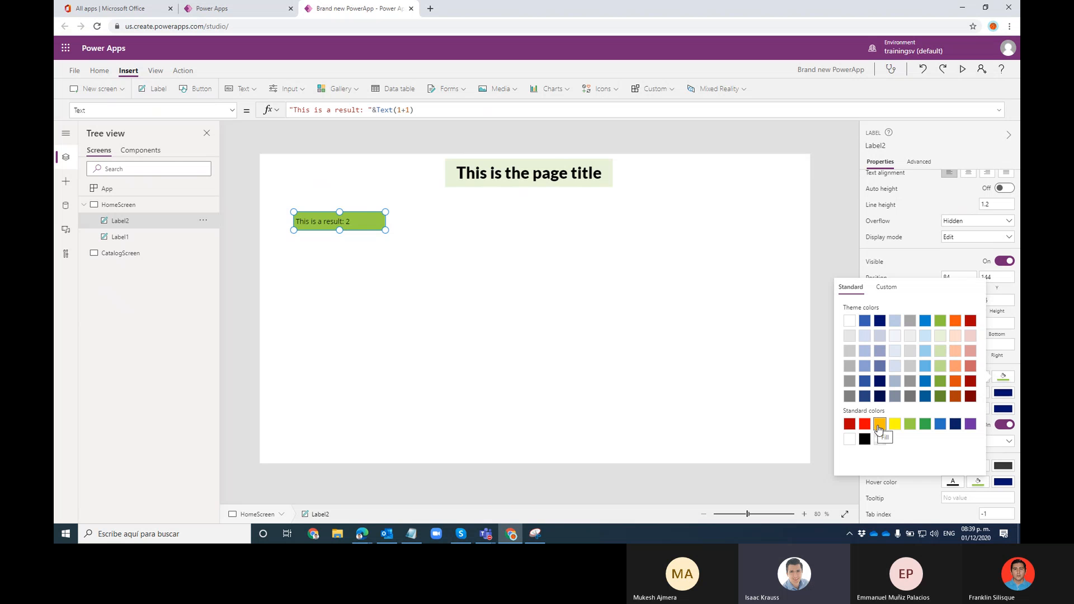
left_click(880, 425)
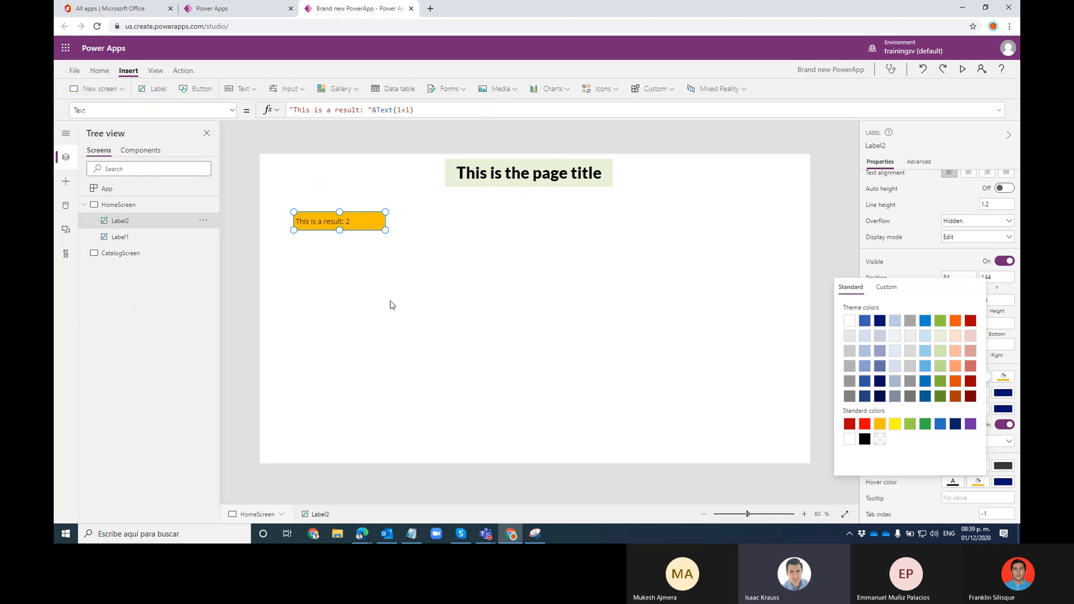
left_click(887, 287)
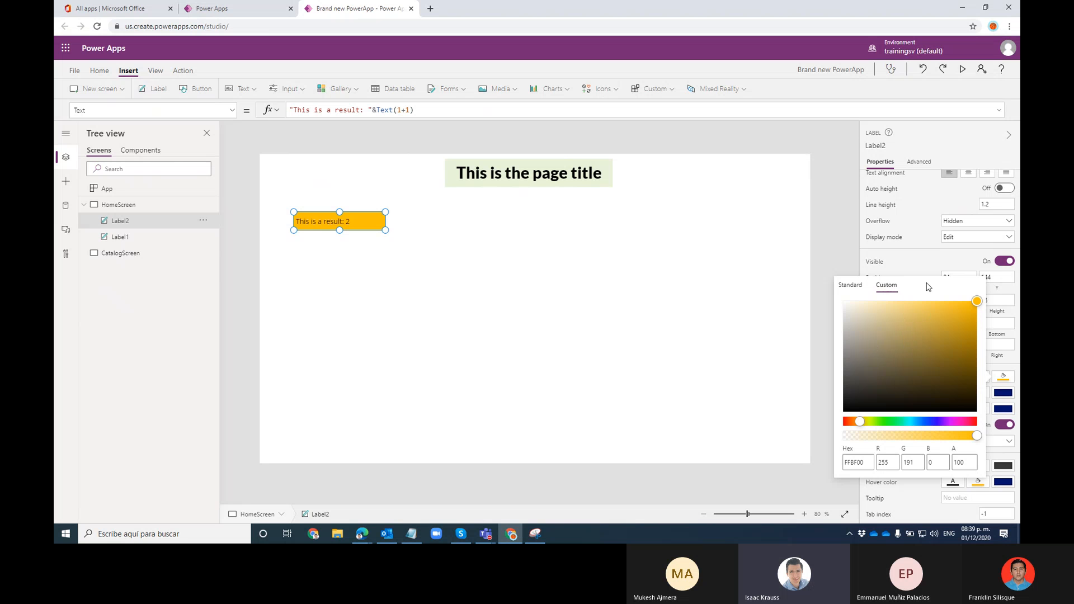
left_click(925, 250)
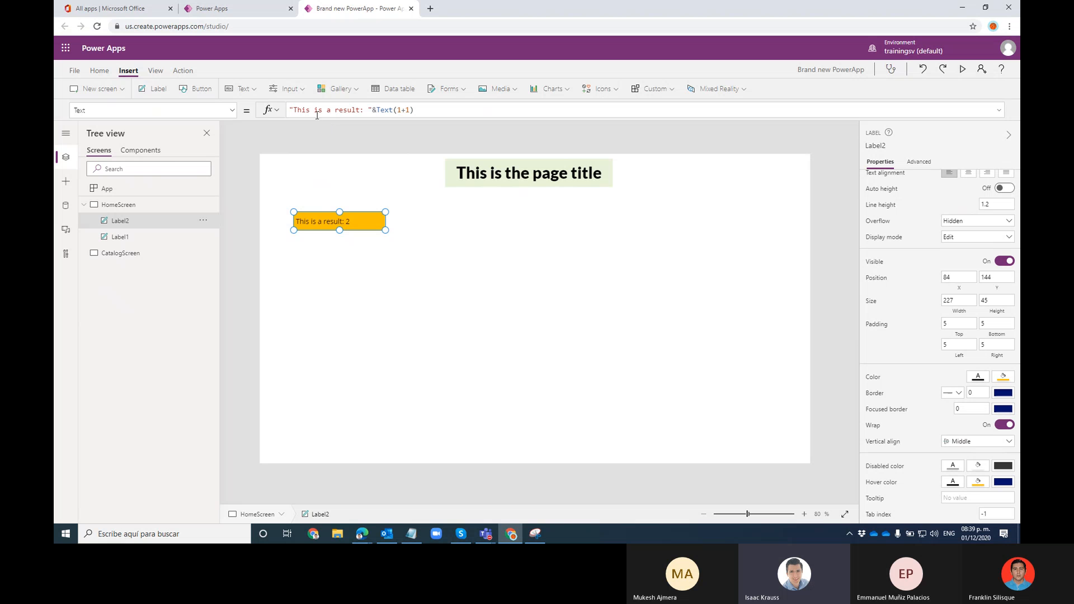
Browse the label's property list and display its Color formula
left_click(231, 112)
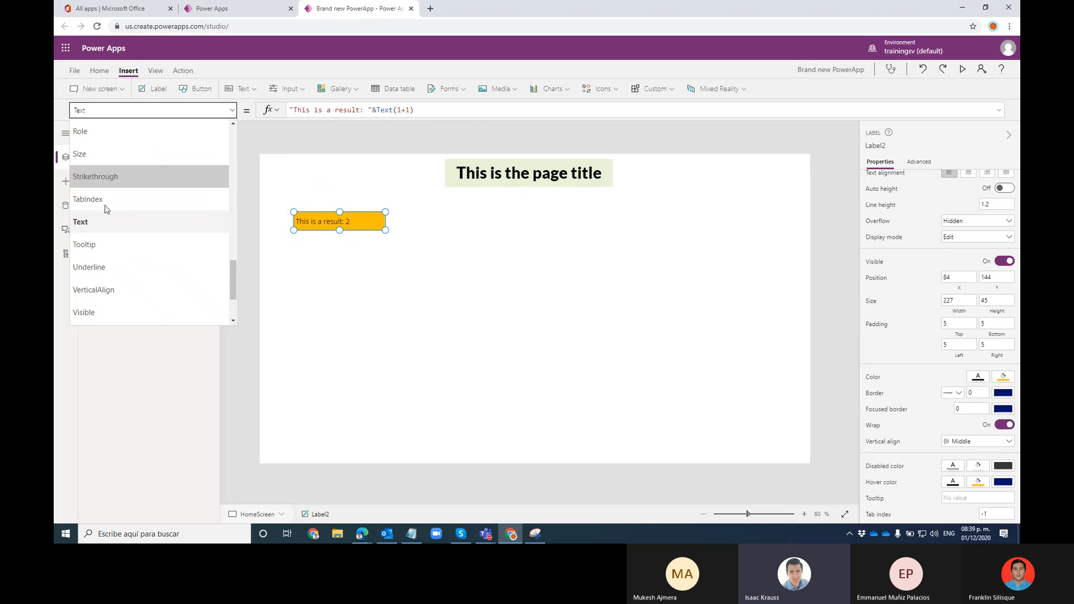
scroll(139, 229, "up", 10)
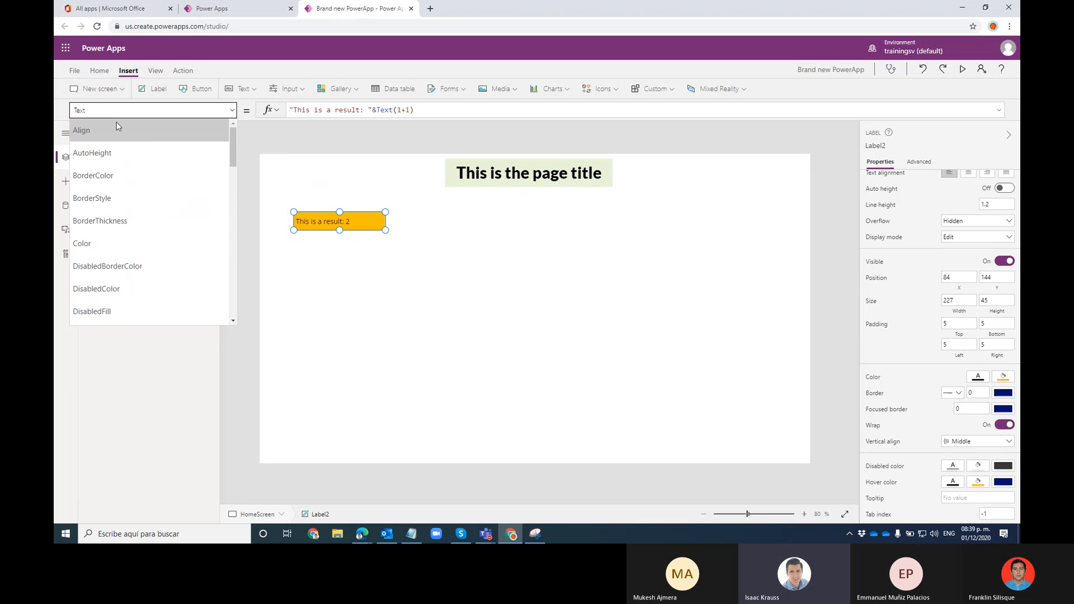
scroll(112, 179, "down", 4)
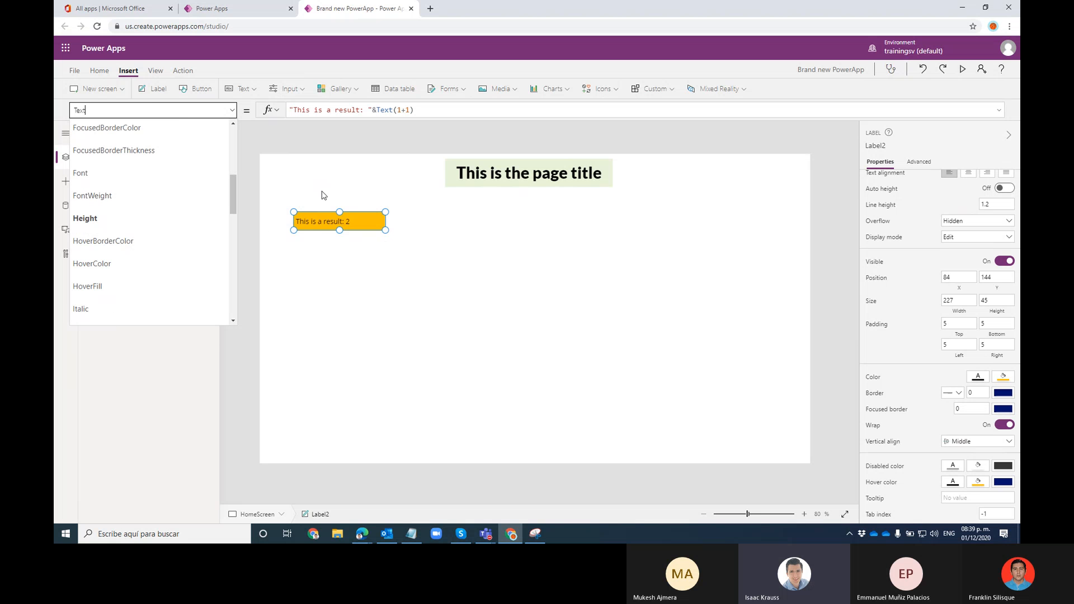
scroll(193, 182, "up", 5)
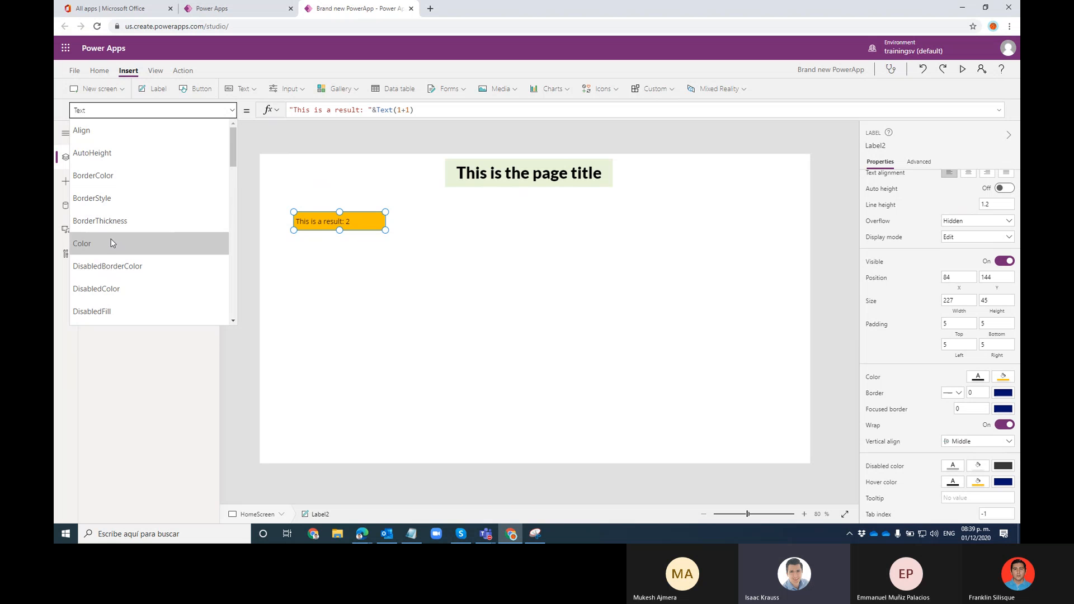
scroll(110, 244, "down", 3)
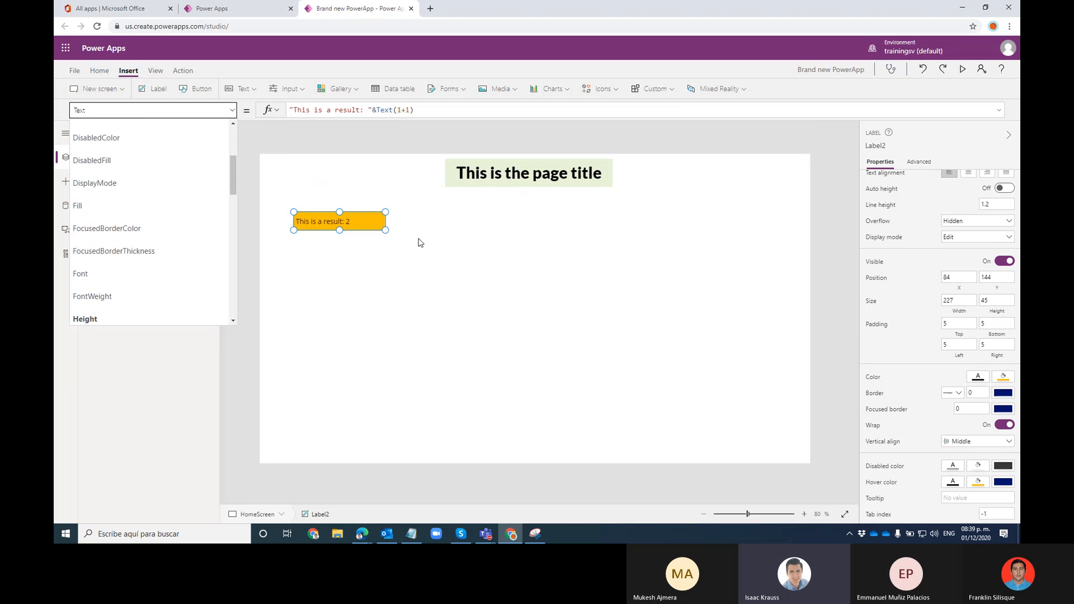
scroll(148, 146, "up", 3)
scroll(140, 157, "down", 7)
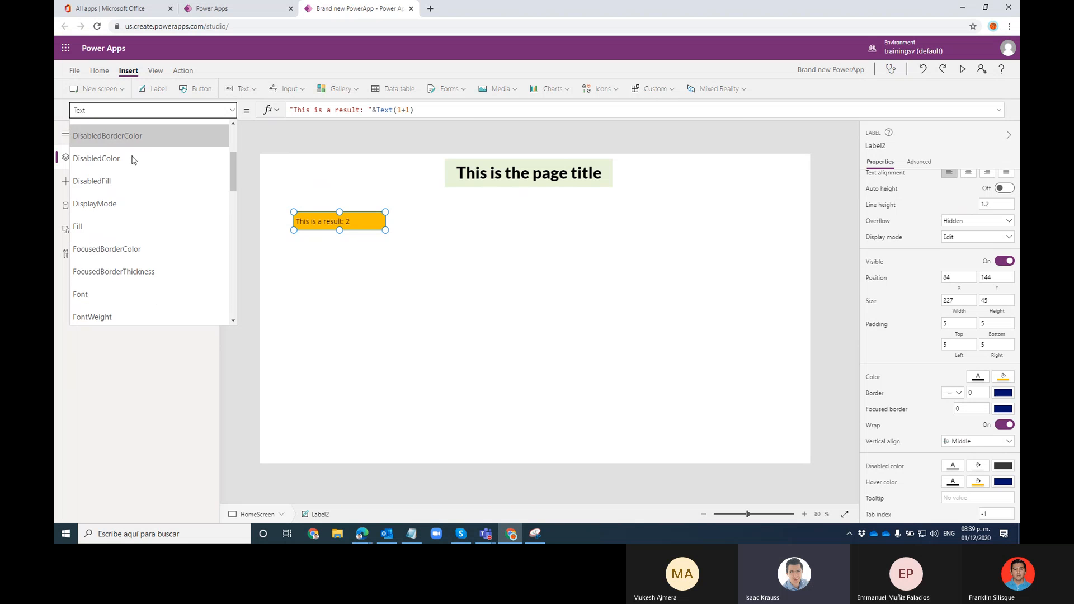
scroll(145, 224, "up", 7)
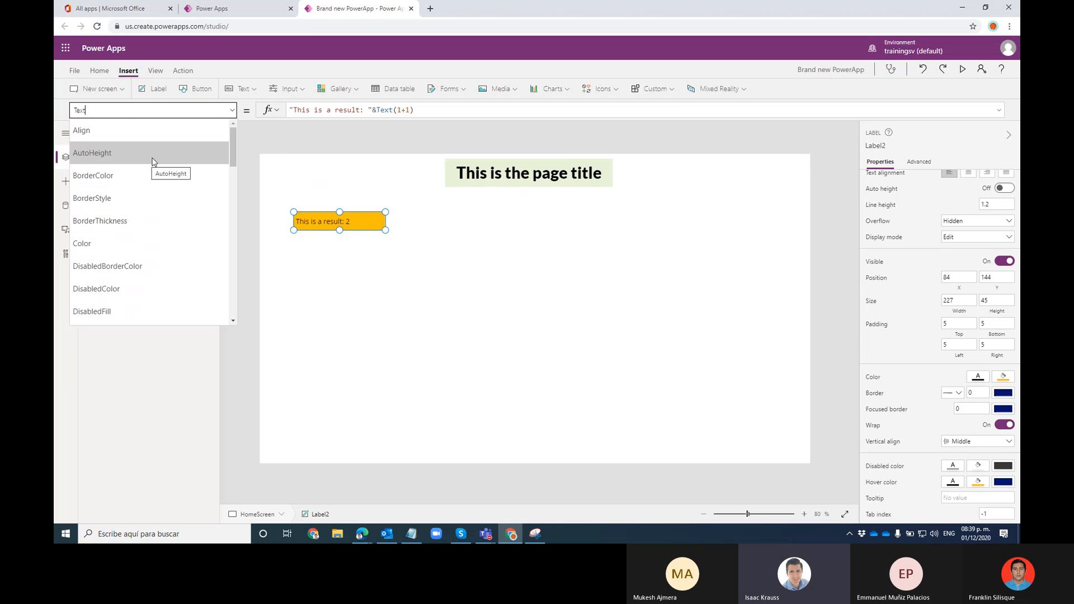
scroll(152, 162, "down", 2)
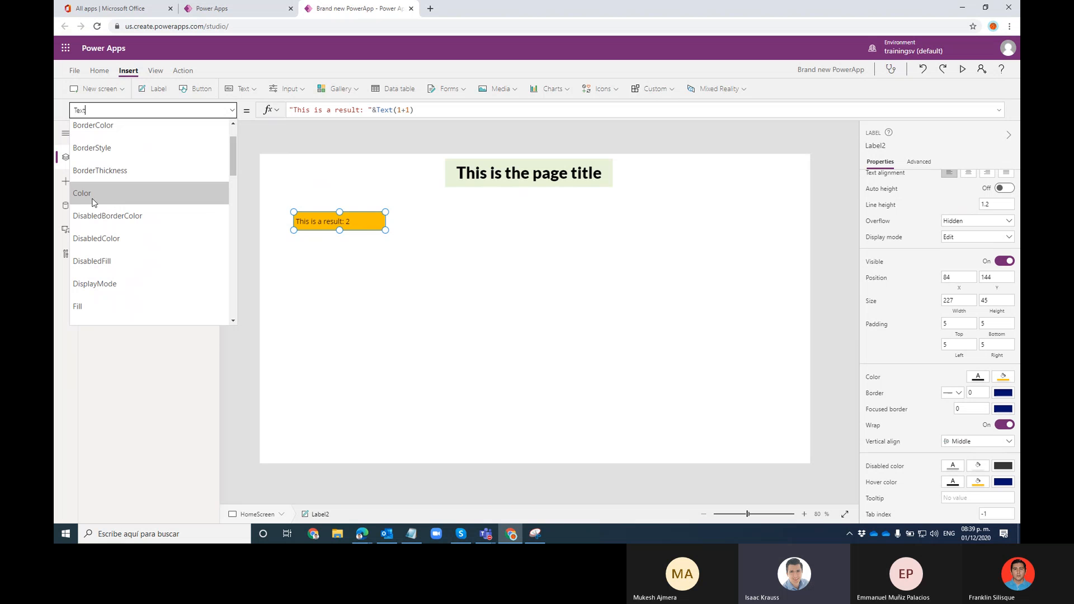
scroll(143, 192, "up", 2)
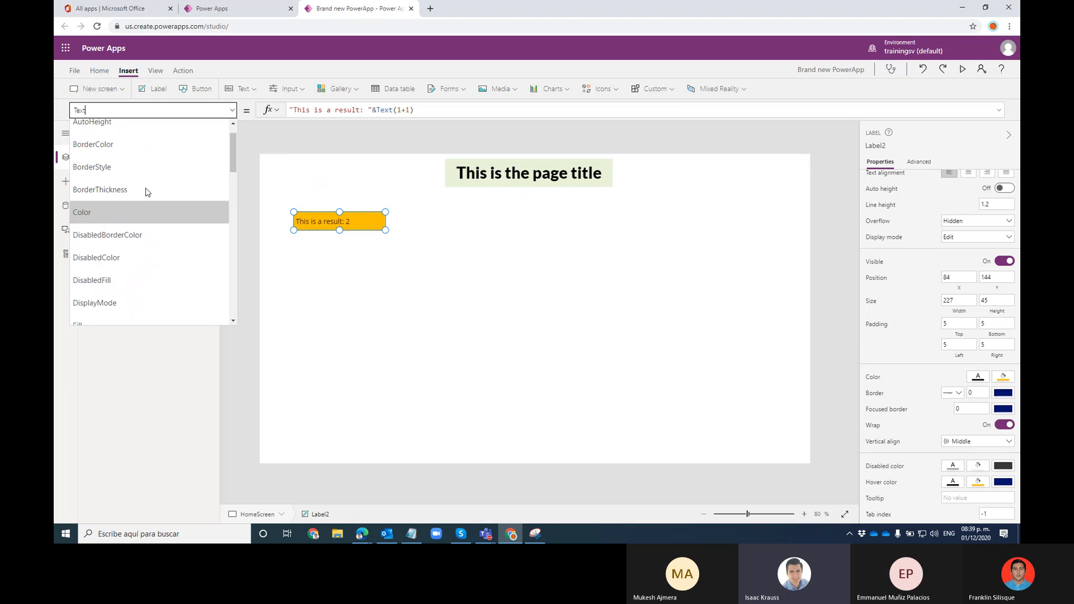
scroll(96, 218, "down", 5)
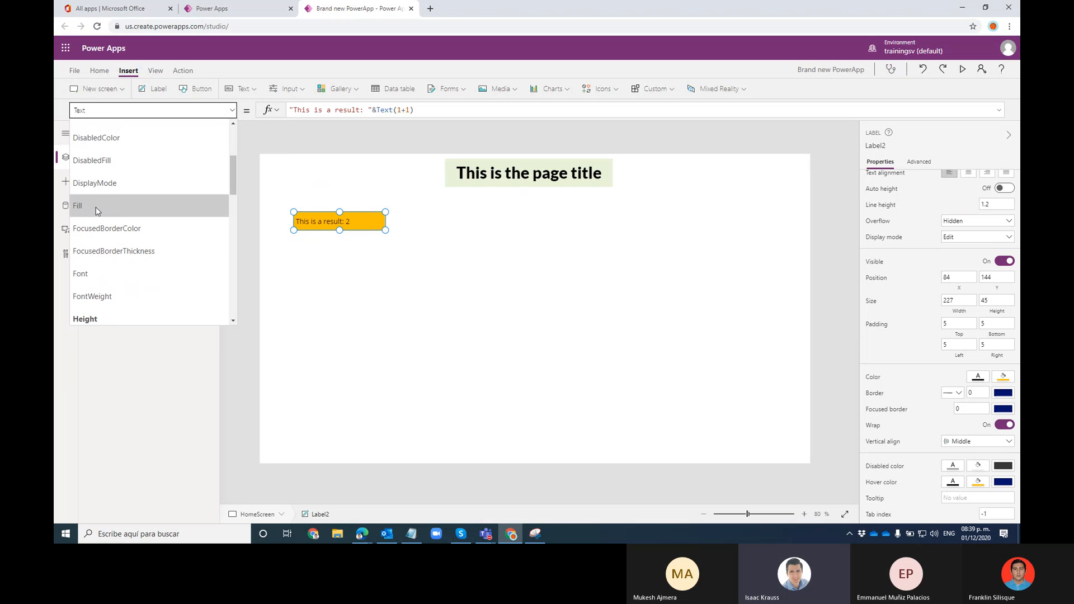
scroll(98, 210, "up", 2)
left_click(98, 145)
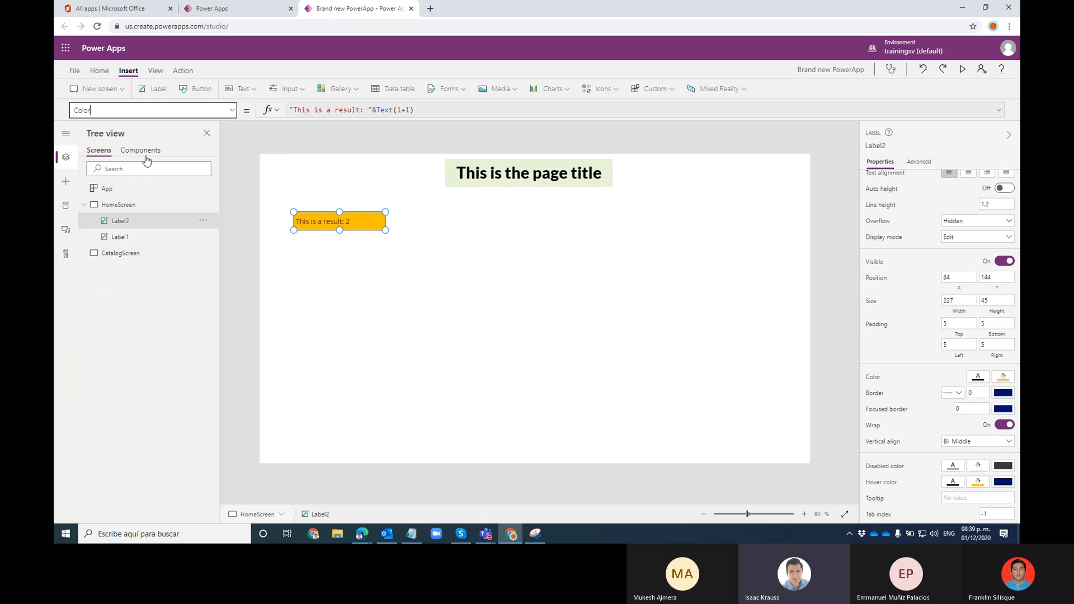
Switch to the Fill property, RGBA(255, 191, 0, 1), and begin editing it
left_click(232, 110)
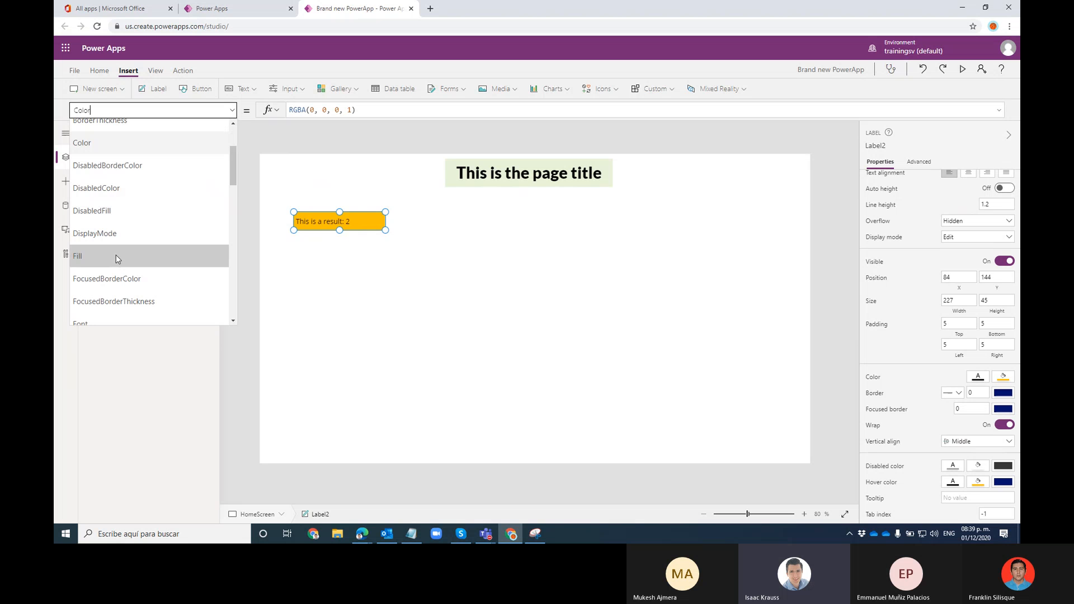
left_click(115, 256)
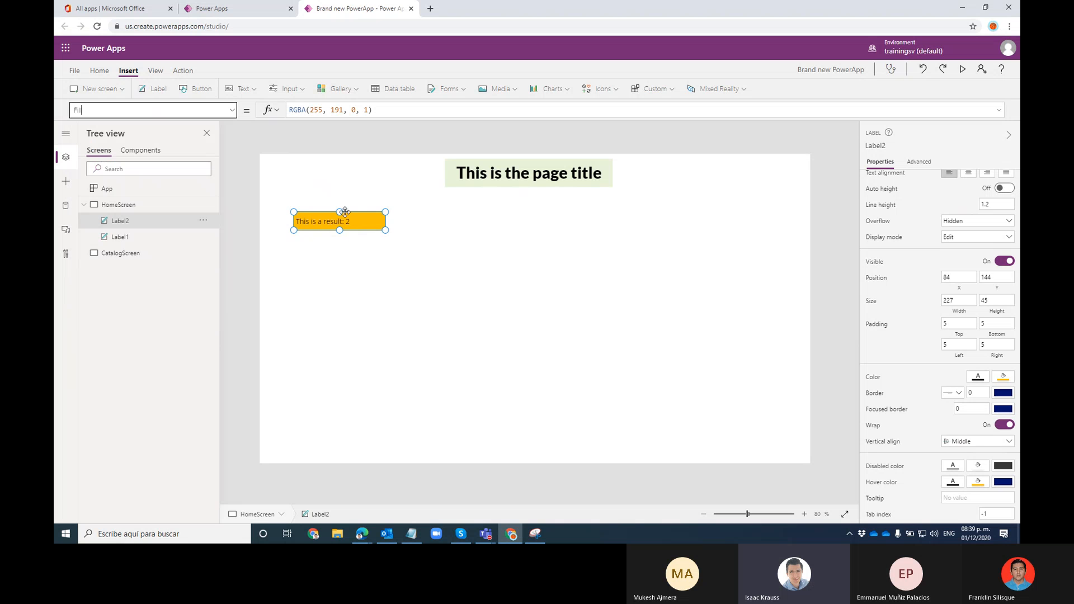
left_click(371, 109)
Copy the orange Fill formula RGBA(255, 191, 0, 1) into Notepad
left_click_drag(372, 109, 289, 110)
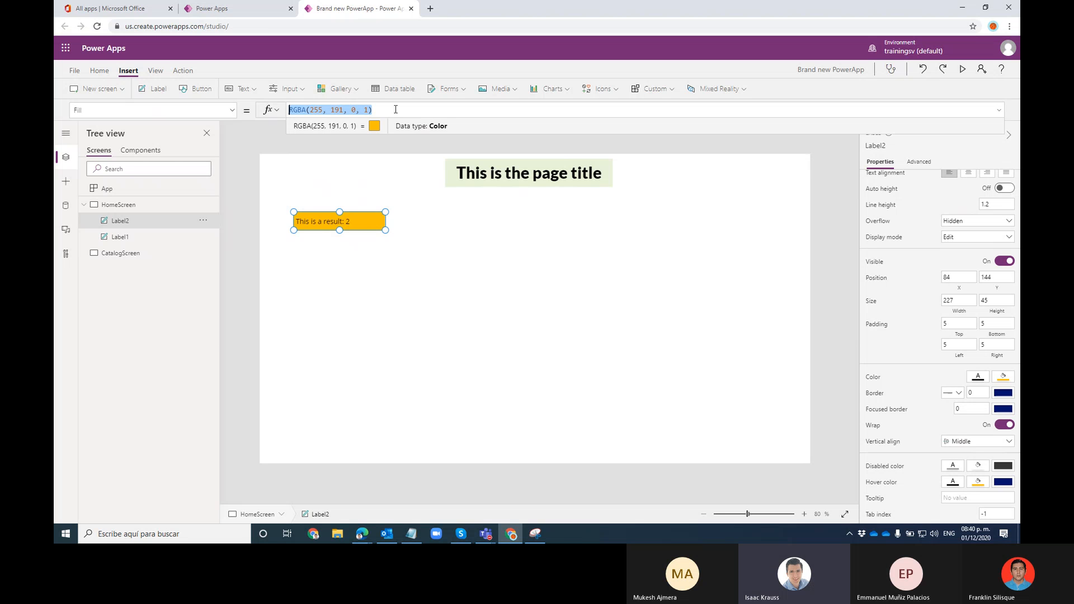
left_click(378, 111)
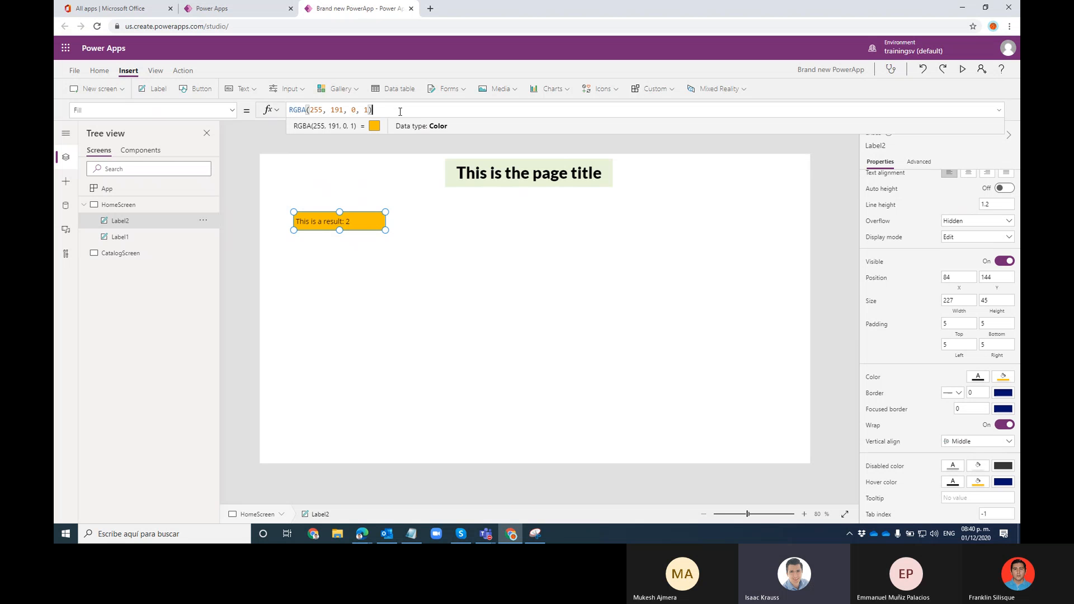
left_click_drag(401, 111, 238, 103)
right_click(357, 110)
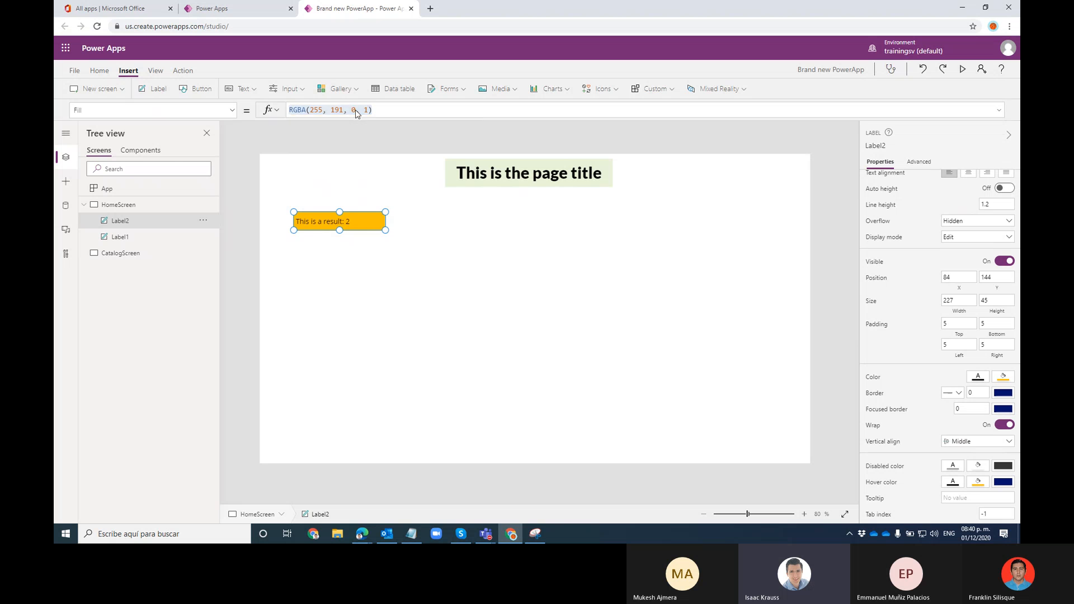
left_click(329, 111)
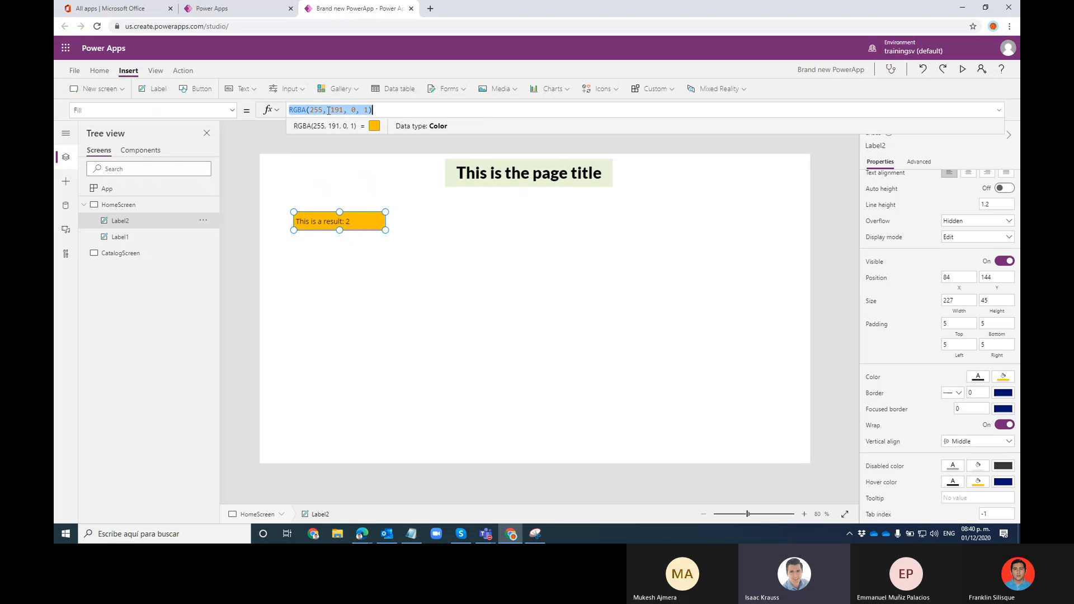
mouse_move(417, 534)
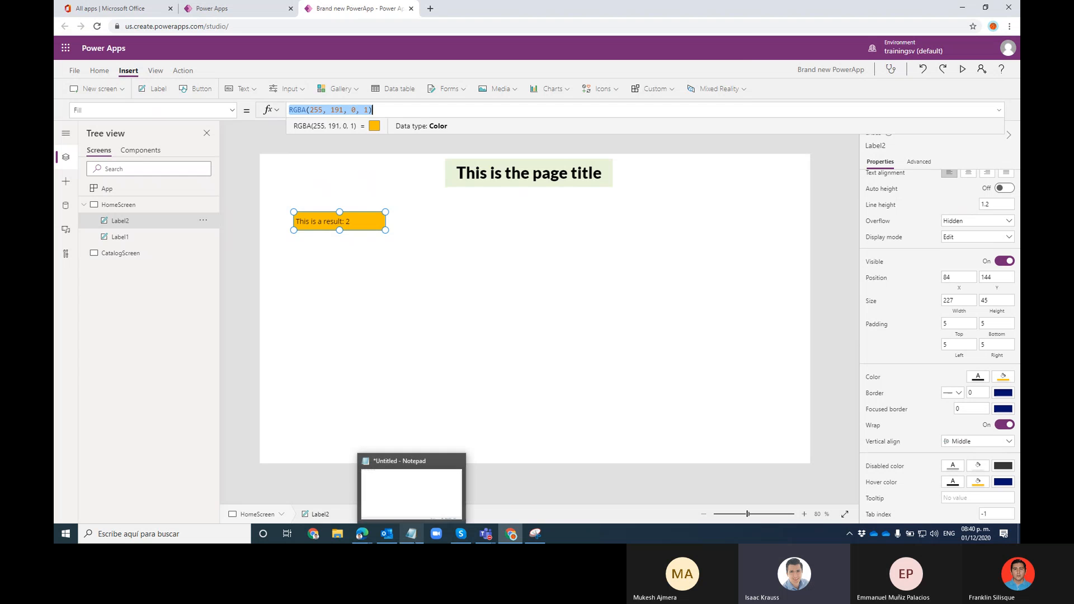
left_click(418, 511)
key("ctrl+v")
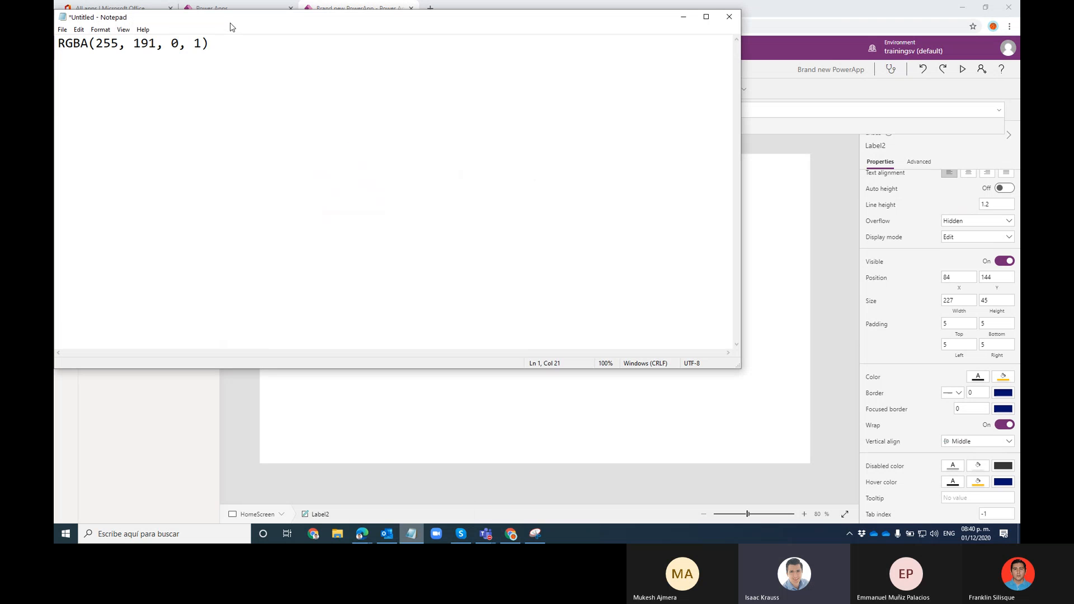
left_click_drag(231, 27, 528, 207)
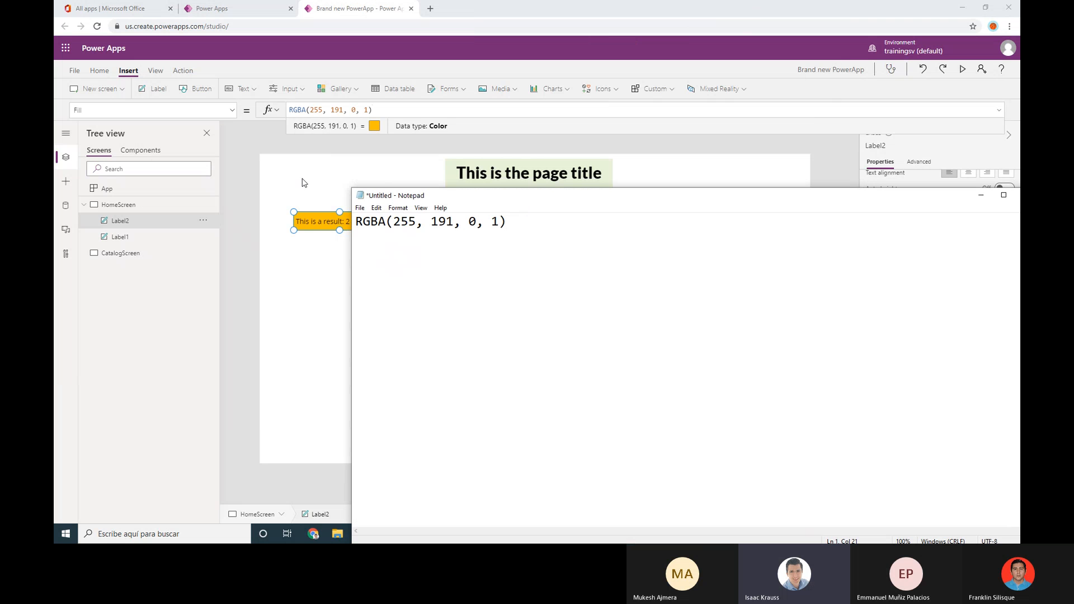
left_click(299, 79)
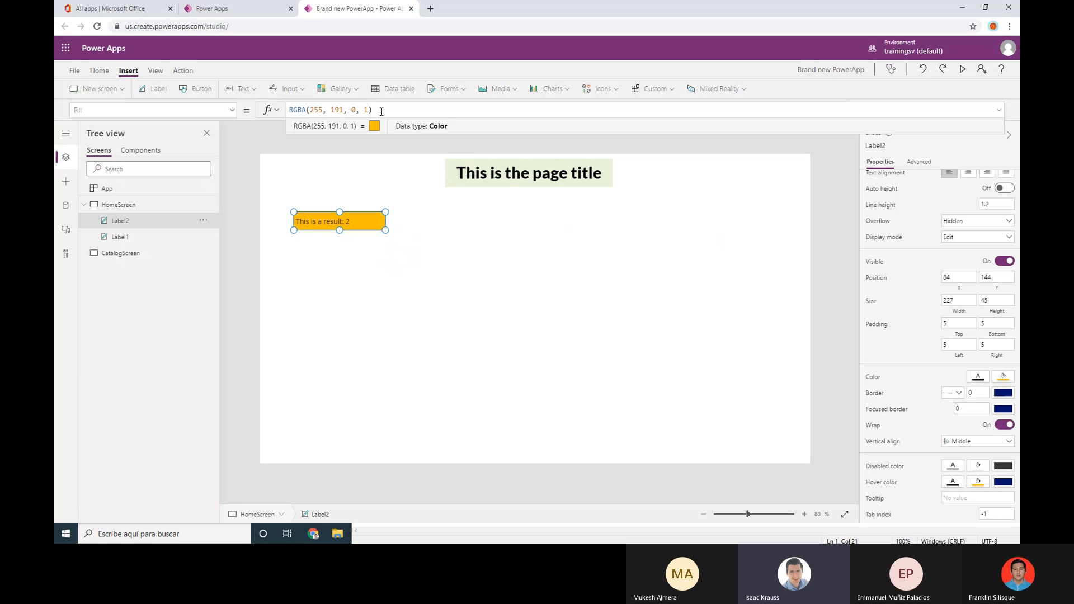
Set the label fill to standard green and paste RGBA(152, 208, 70, 1) on a new Notepad line
left_click(1008, 378)
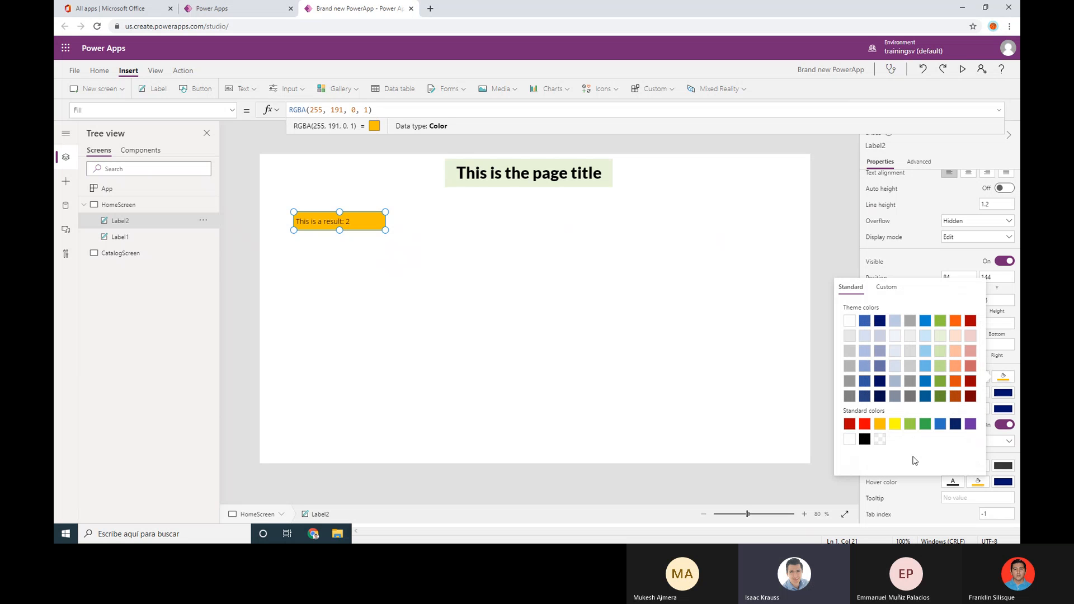
left_click(910, 425)
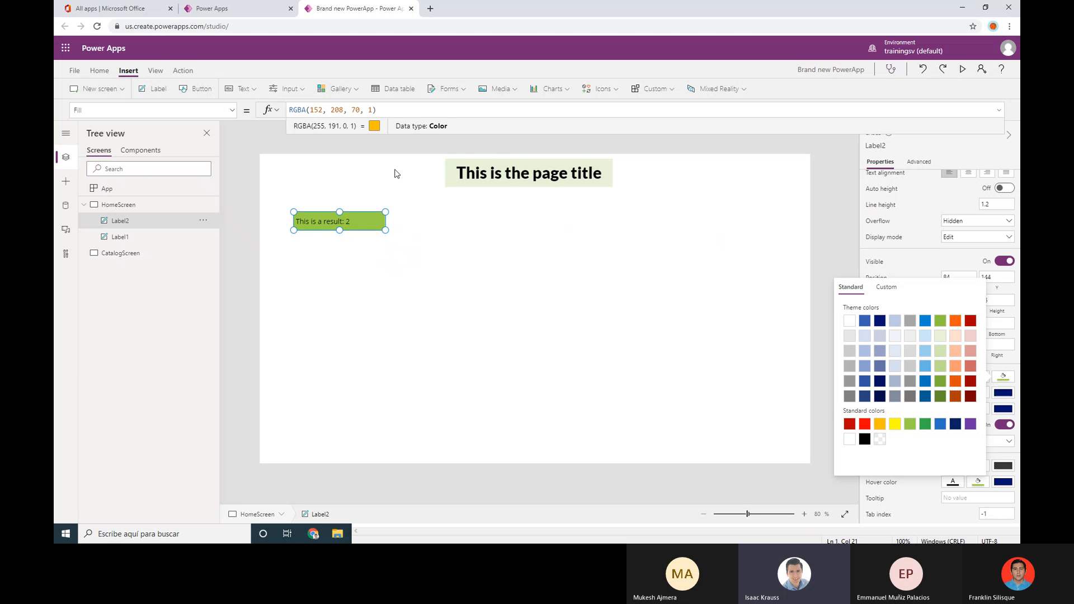
left_click(390, 113)
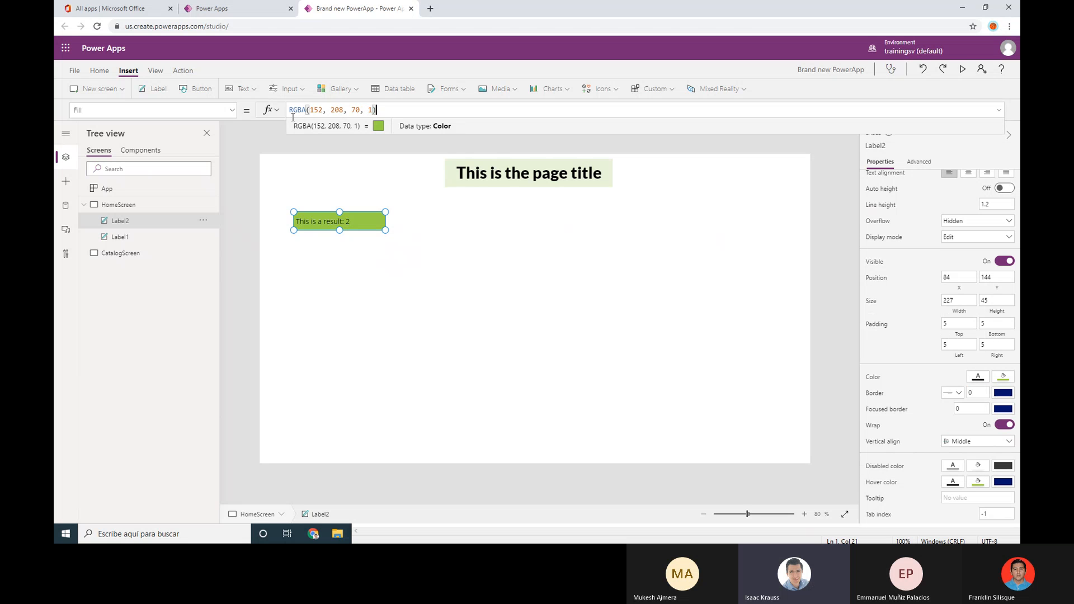
left_click_drag(293, 118, 264, 113)
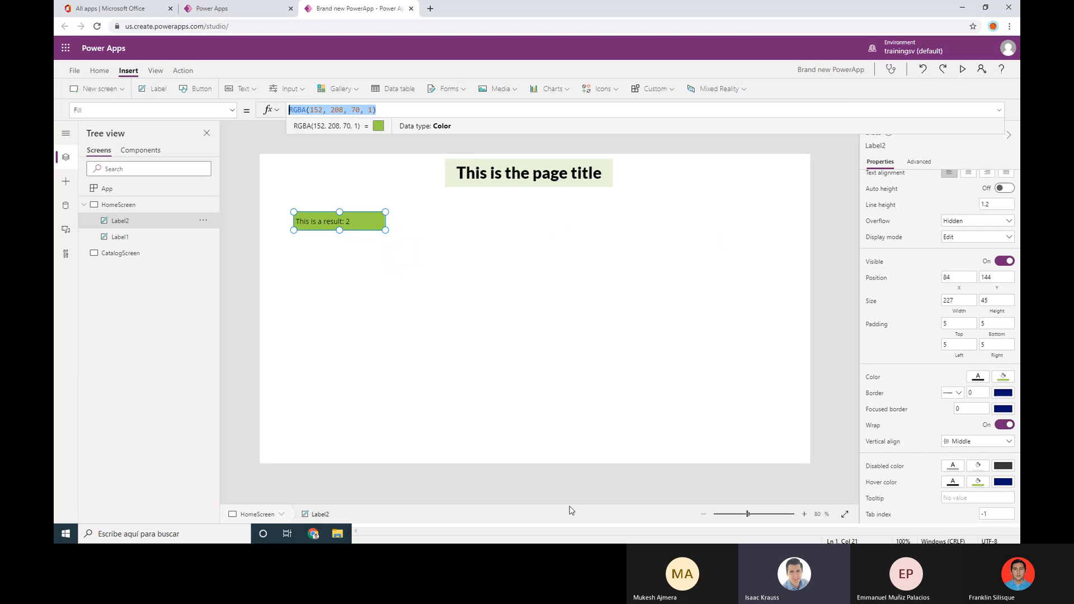
left_click(537, 539)
key("Return")
key("ctrl+v")
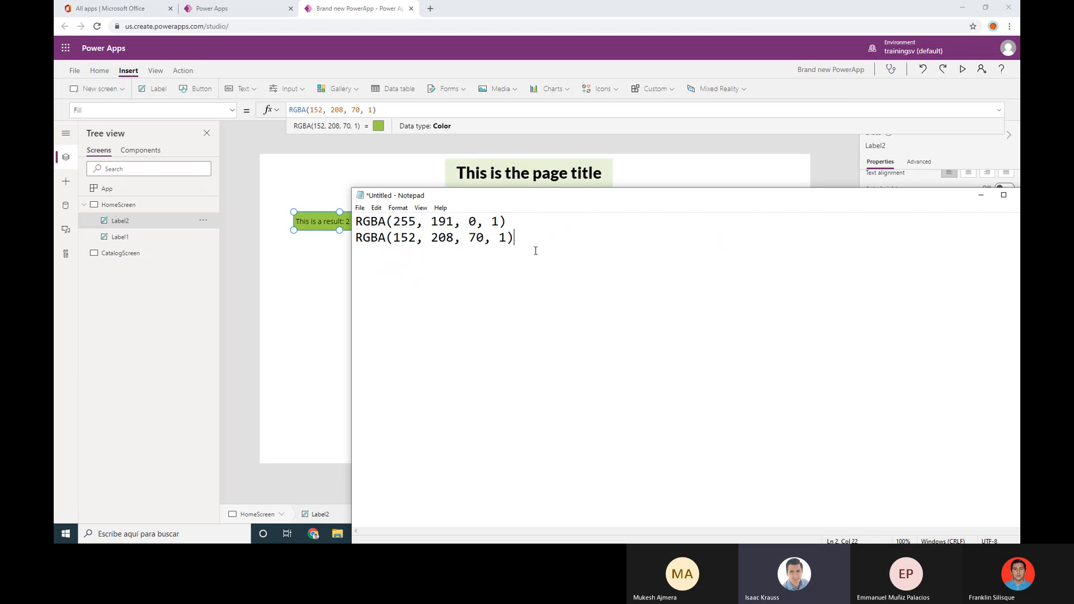
left_click(396, 111)
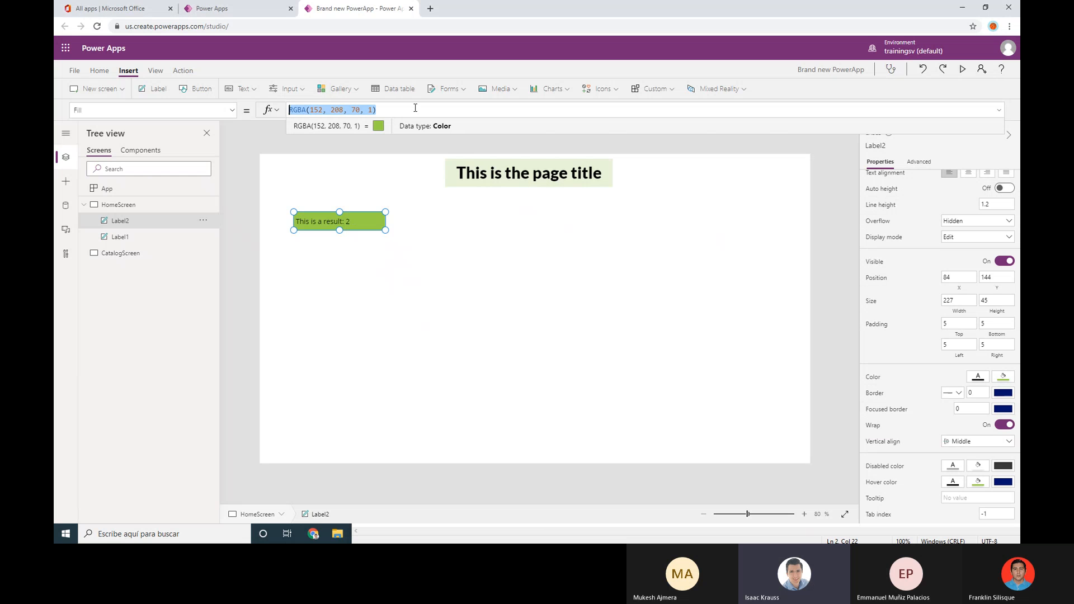
left_click(424, 113)
Clear the Fill formula and start an If(1=1, ...) expression
key("ctrl+a")
key("Delete")
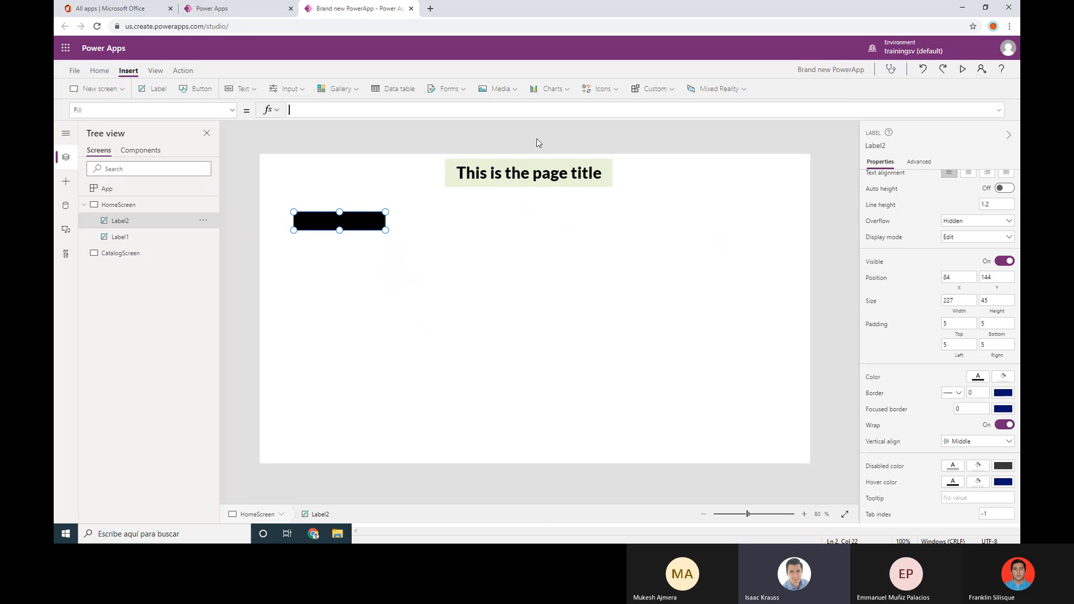
type("If")
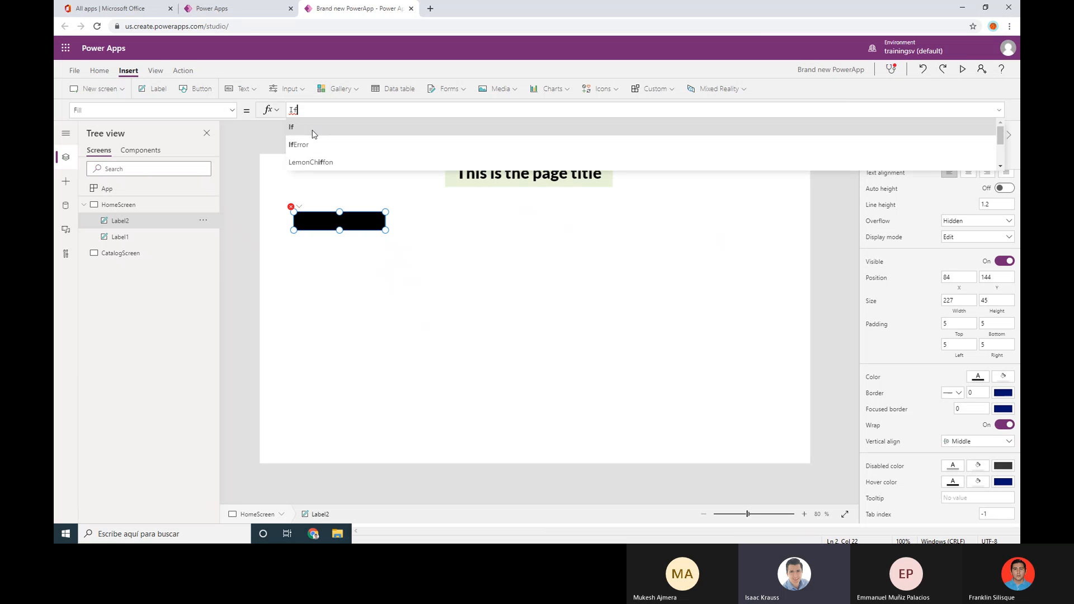
left_click(307, 127)
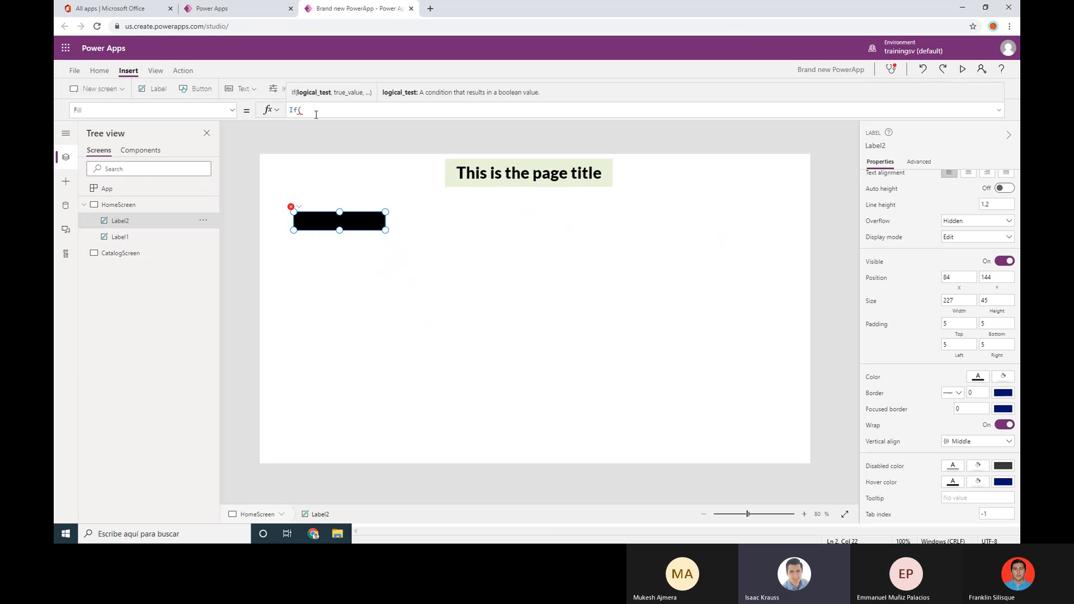
type(")")
key("Right")
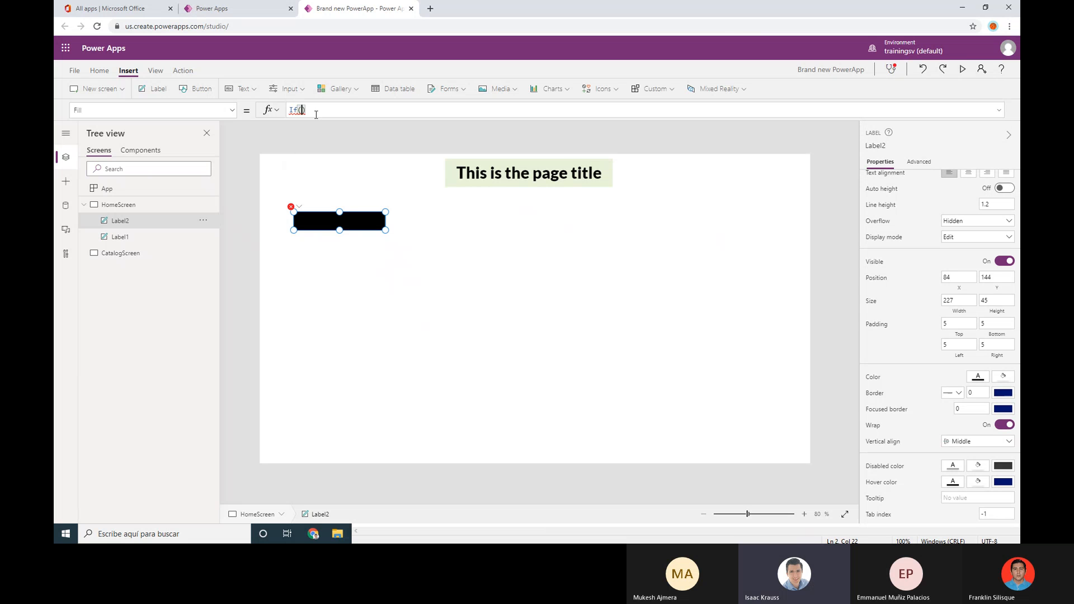
key("Left")
key("shift+Left")
key("shift+Left")
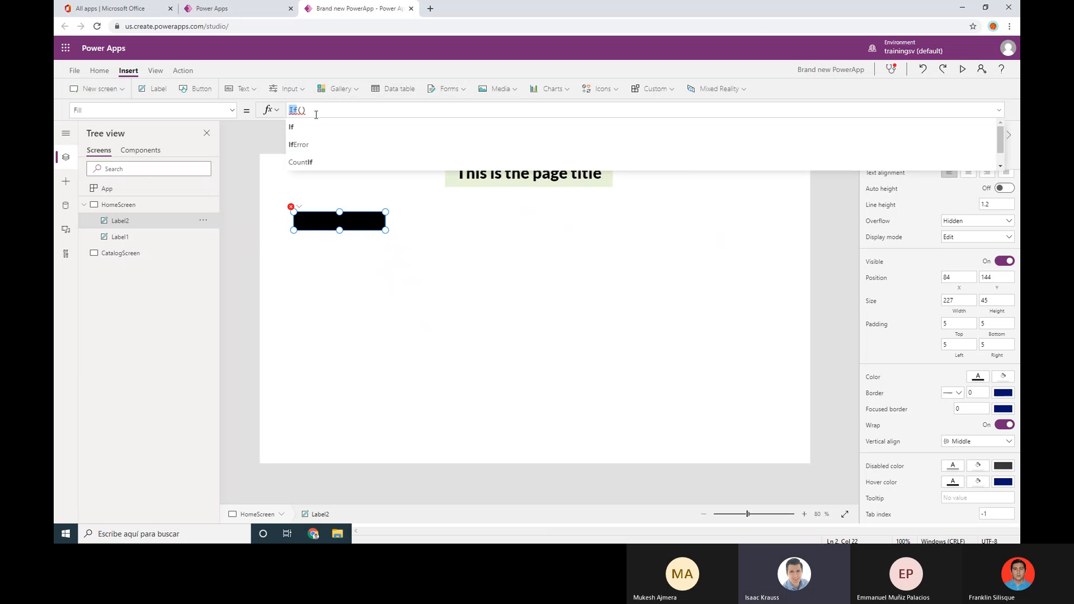
key("shift+Right")
key("shift+Right")
key("shift+Right")
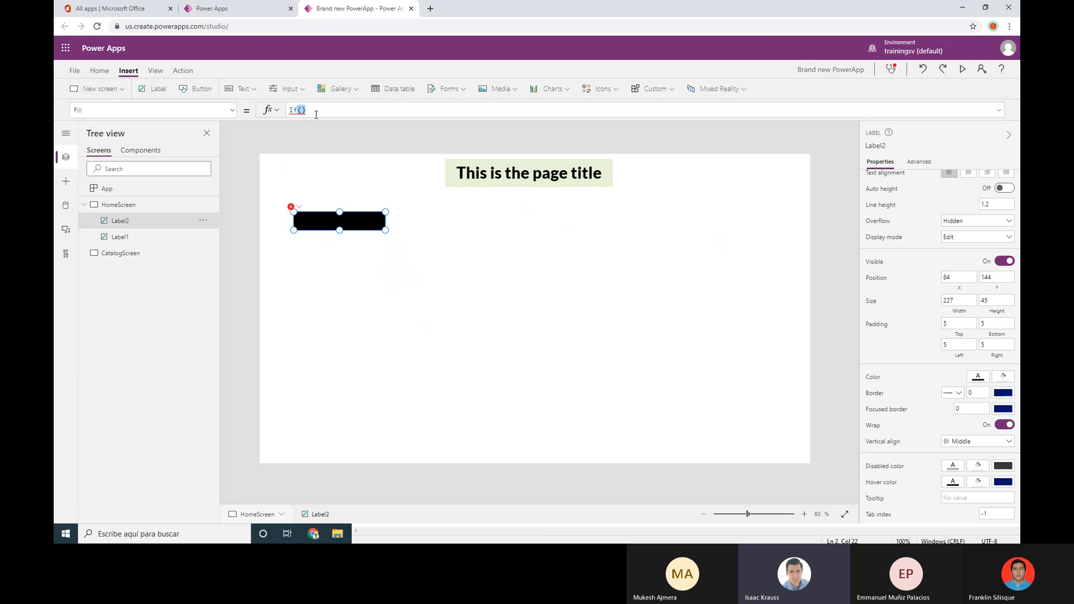
key("Right")
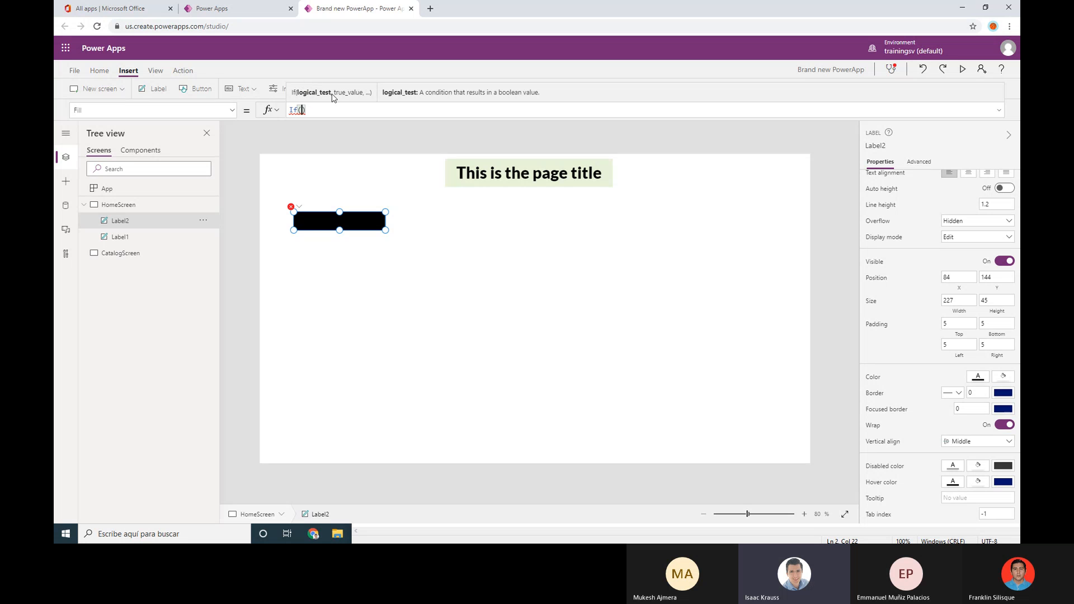
type("1=1")
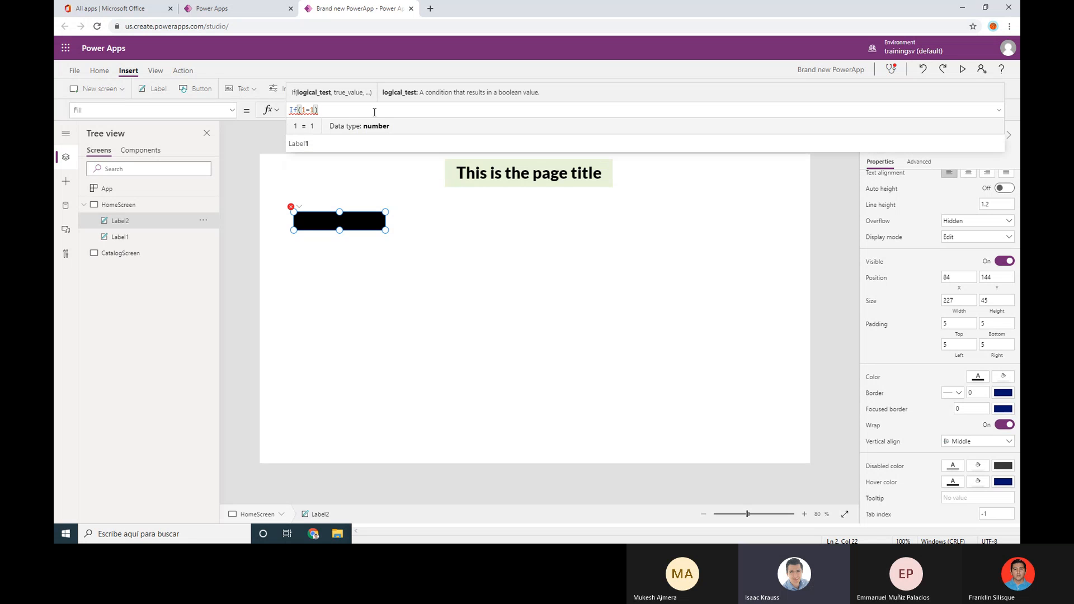
type(",")
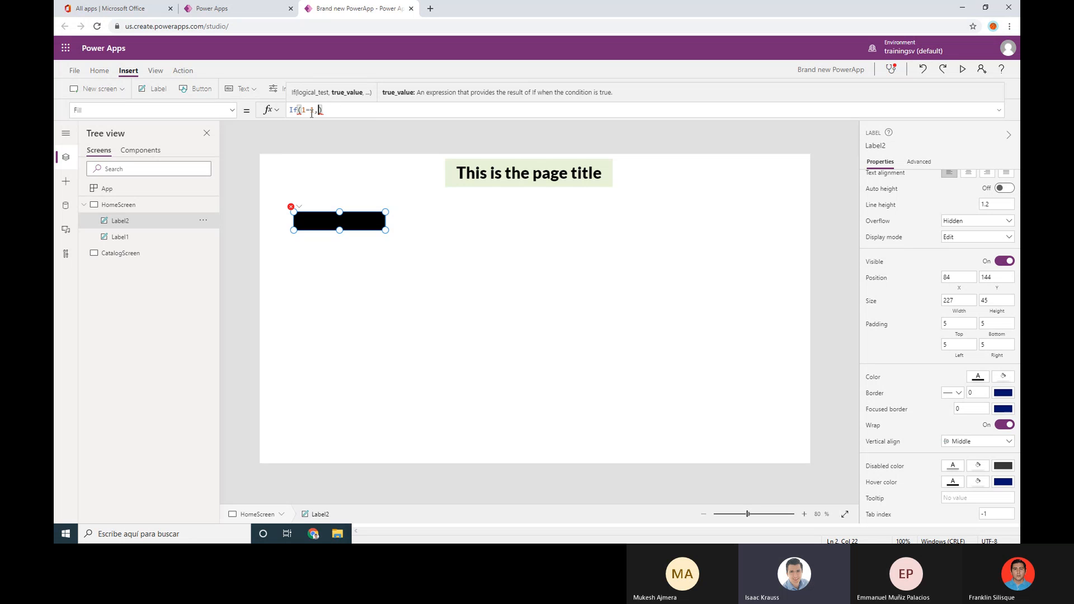
Paste orange RGBA(255, 191, 0, 1) as the true result and green RGBA(152, 208, 70, 1) as the else
left_click(378, 538)
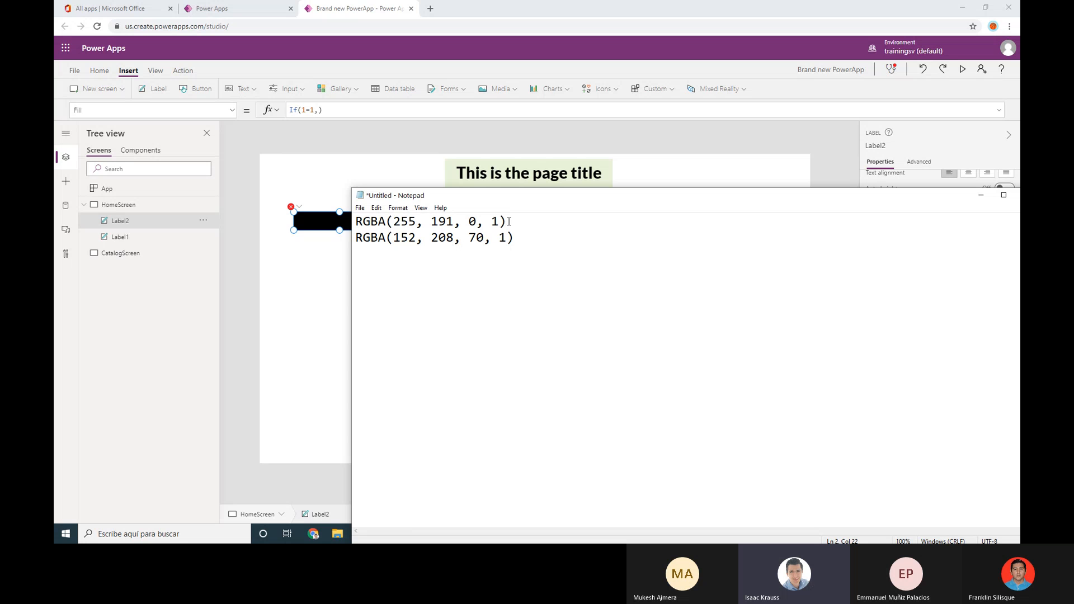
left_click_drag(509, 222, 338, 211)
key("ctrl+c")
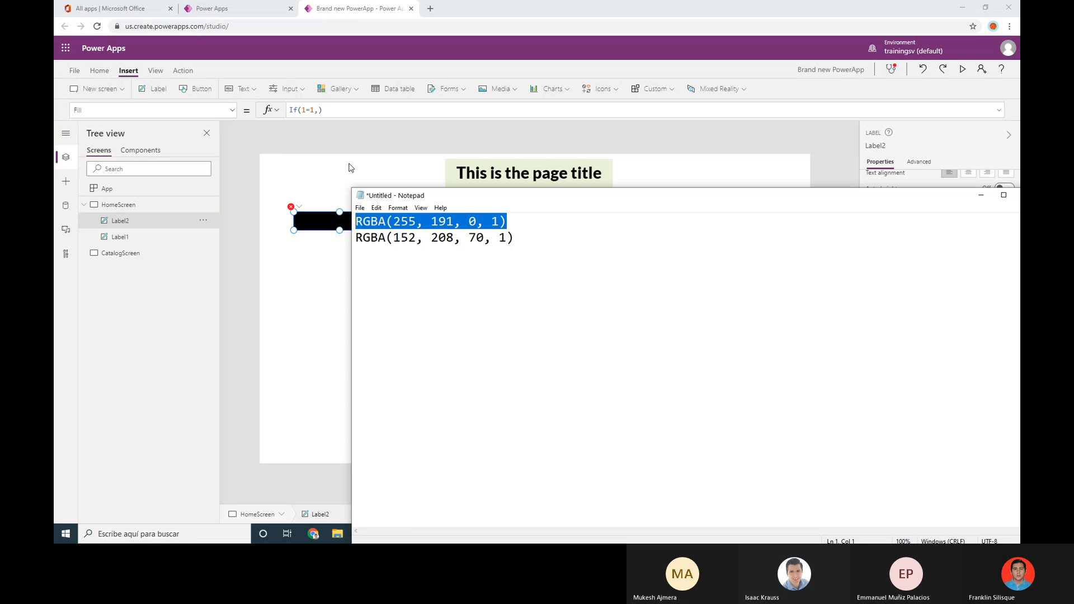
left_click(339, 112)
key("ctrl+v")
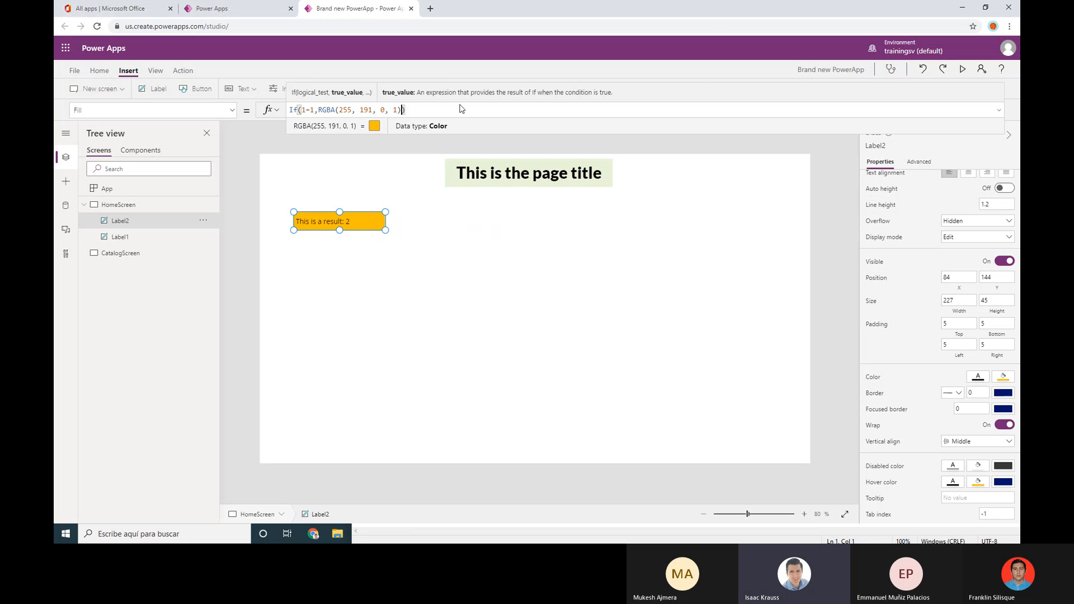
type(",")
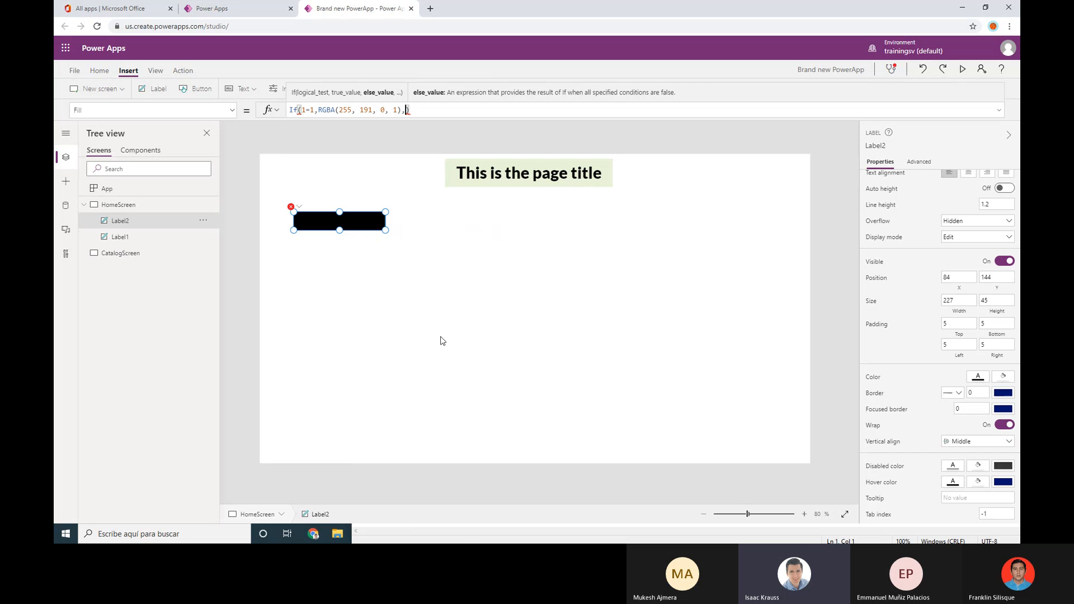
left_click(477, 528)
left_click_drag(514, 239, 354, 247)
key("ctrl+c")
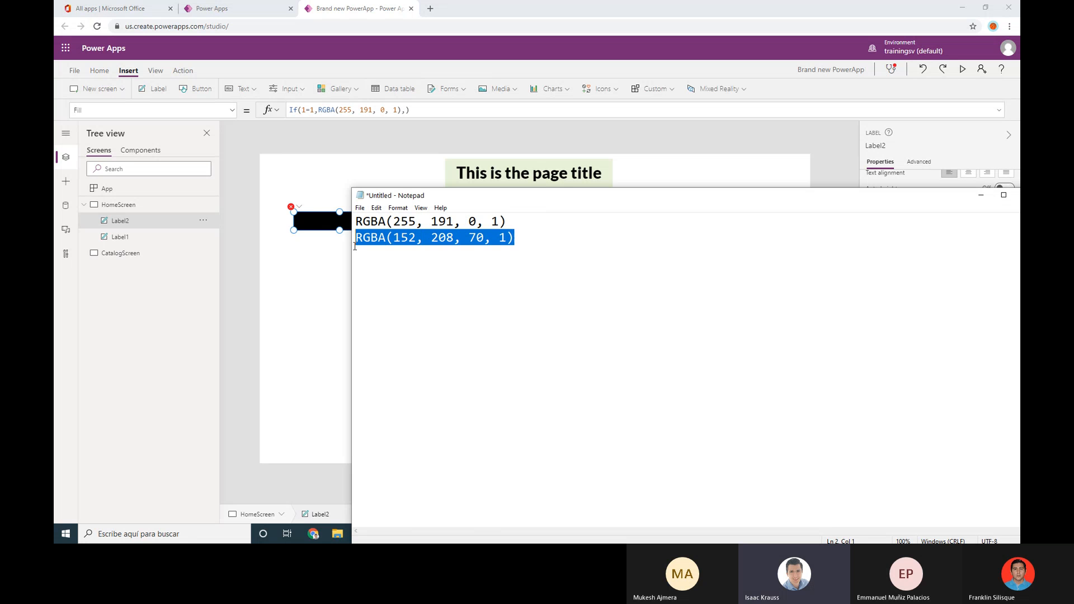
left_click(407, 112)
left_click(407, 110)
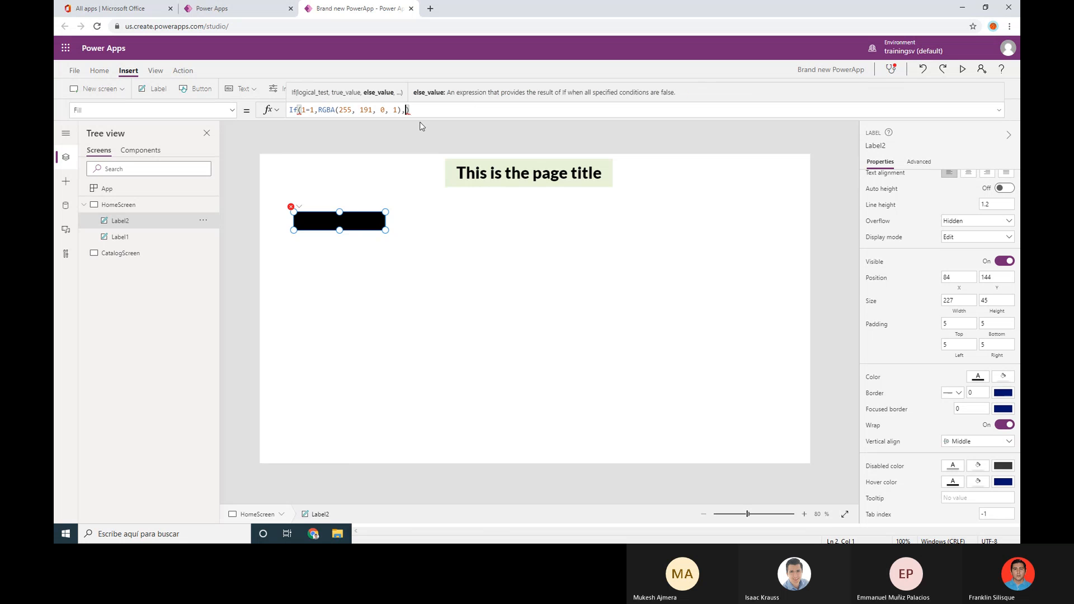
key("ctrl+v")
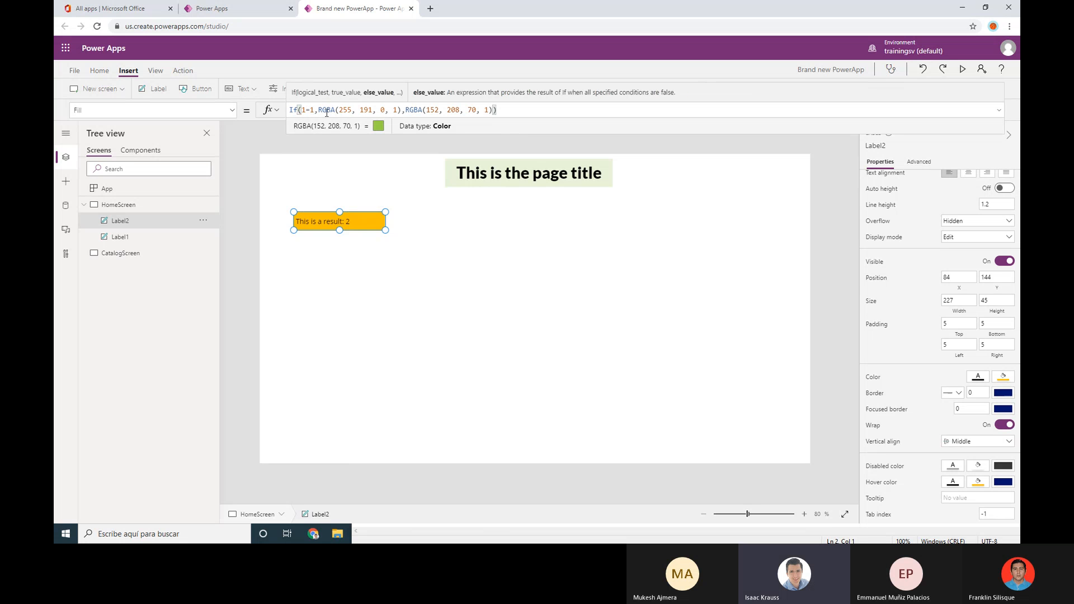
left_click_drag(321, 110, 402, 111)
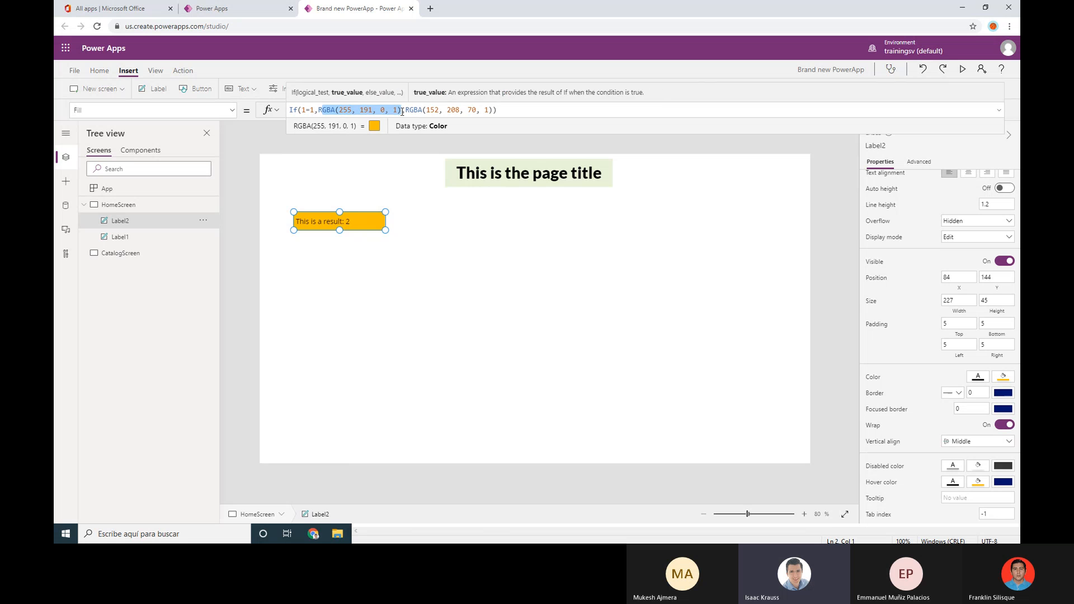
left_click(314, 110)
Change the If condition from 1=1 to 1=2 so the green colour applies
key("BackSpace")
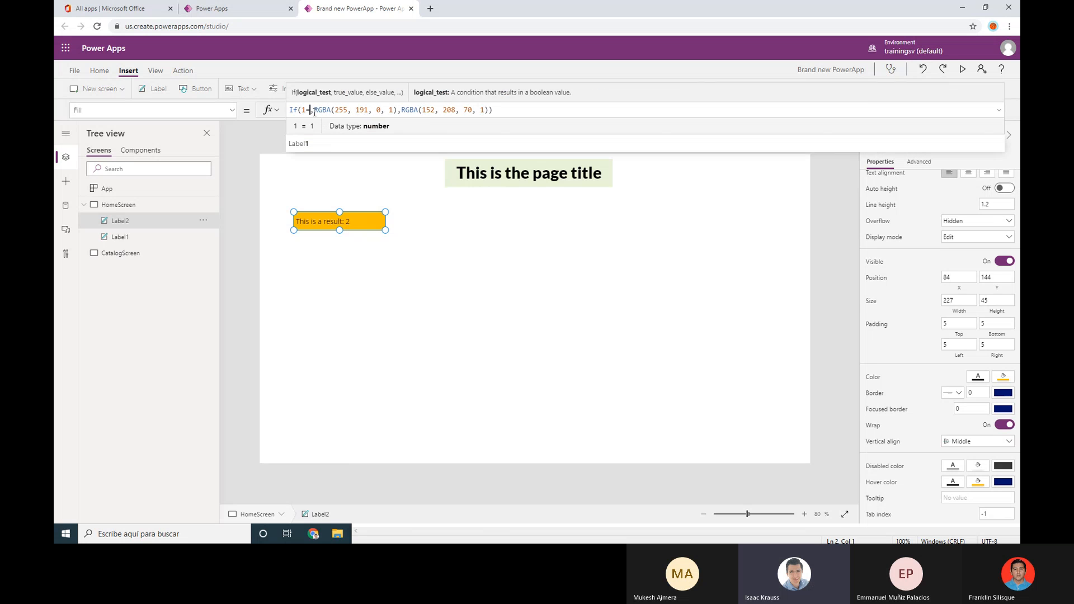
type("2")
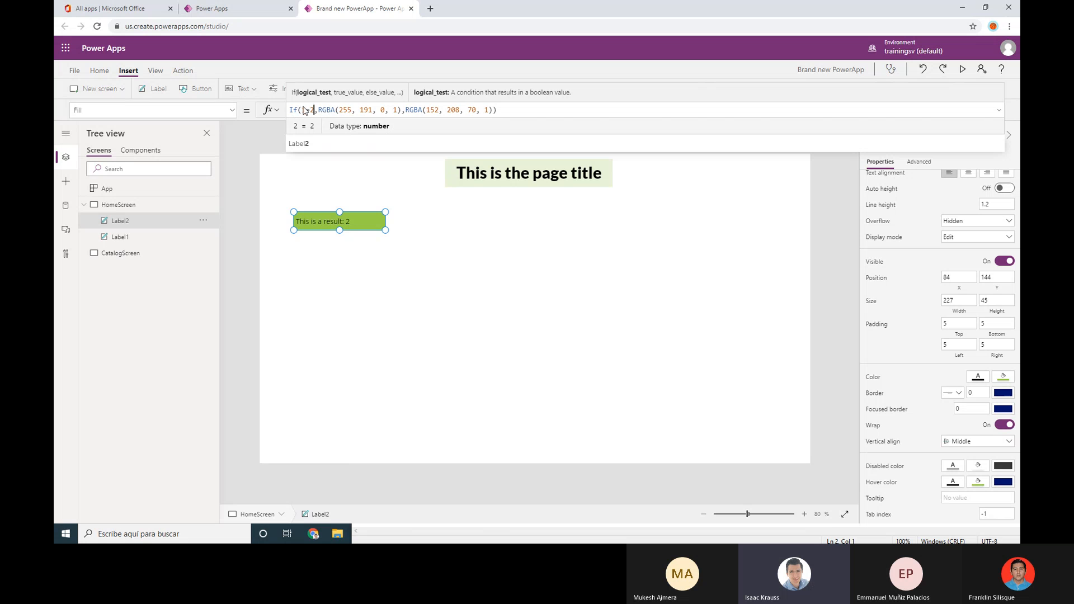
left_click_drag(318, 109, 492, 110)
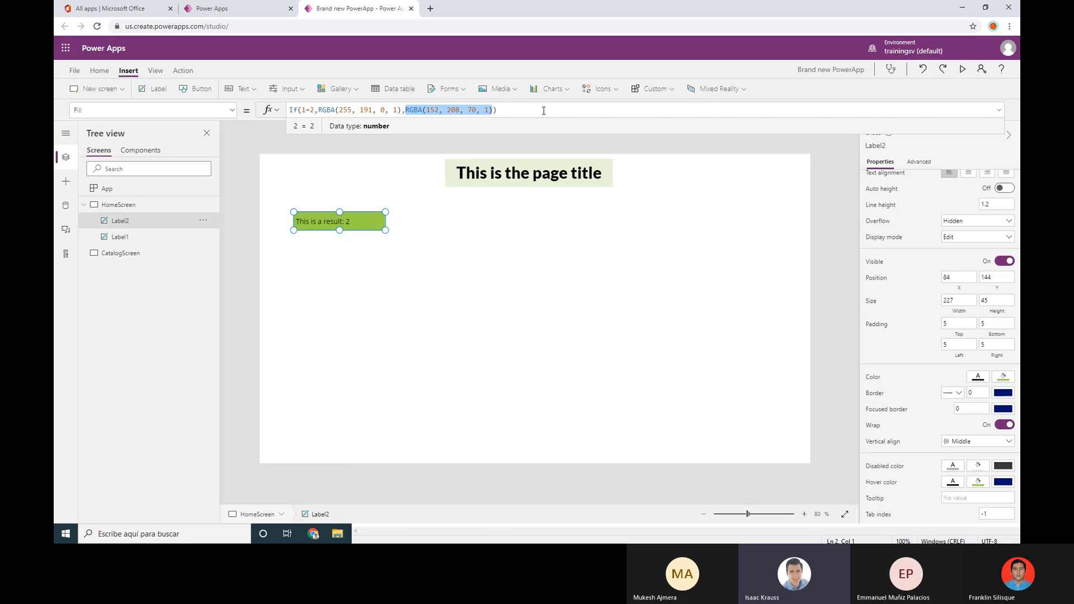
left_click(501, 113)
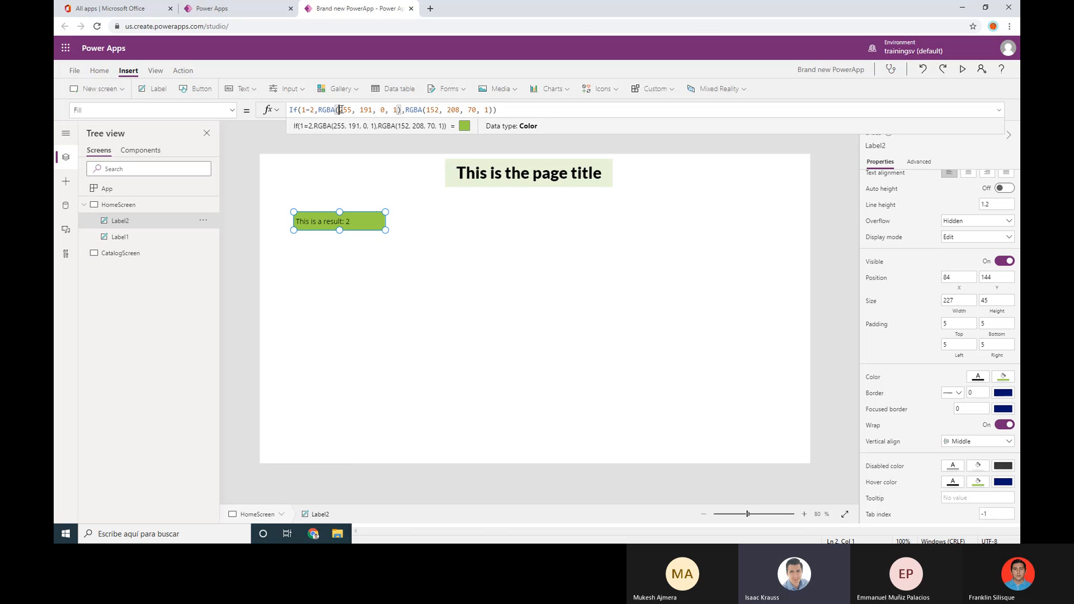
Inspect each RGBA argument of orange (255, 191, 0, 1) and green (152, 208, 70, 1) in the If formula
double_click(343, 110)
left_click(353, 110)
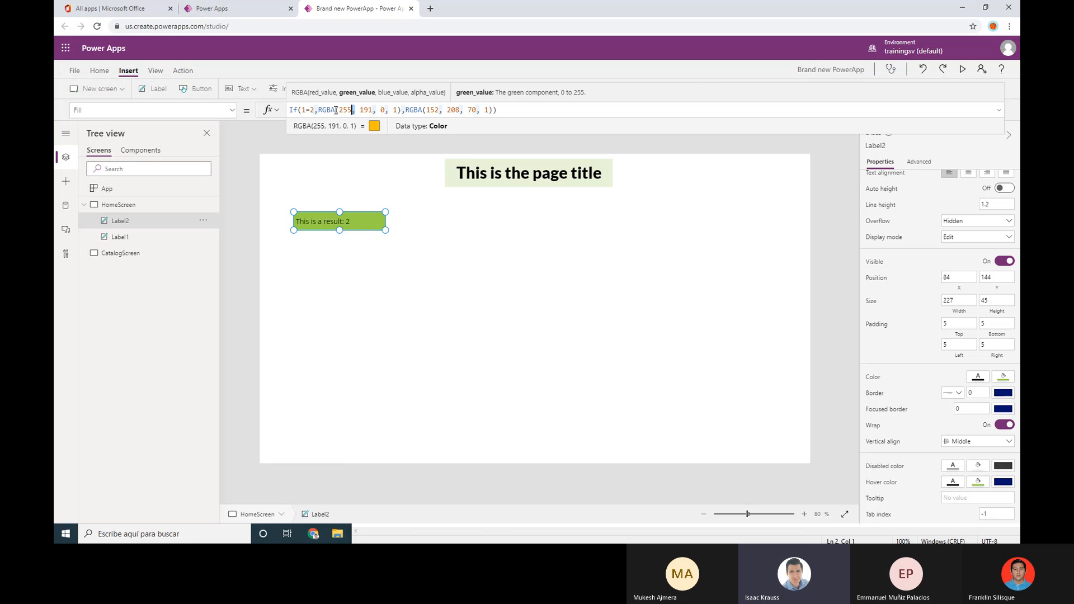
left_click(348, 111)
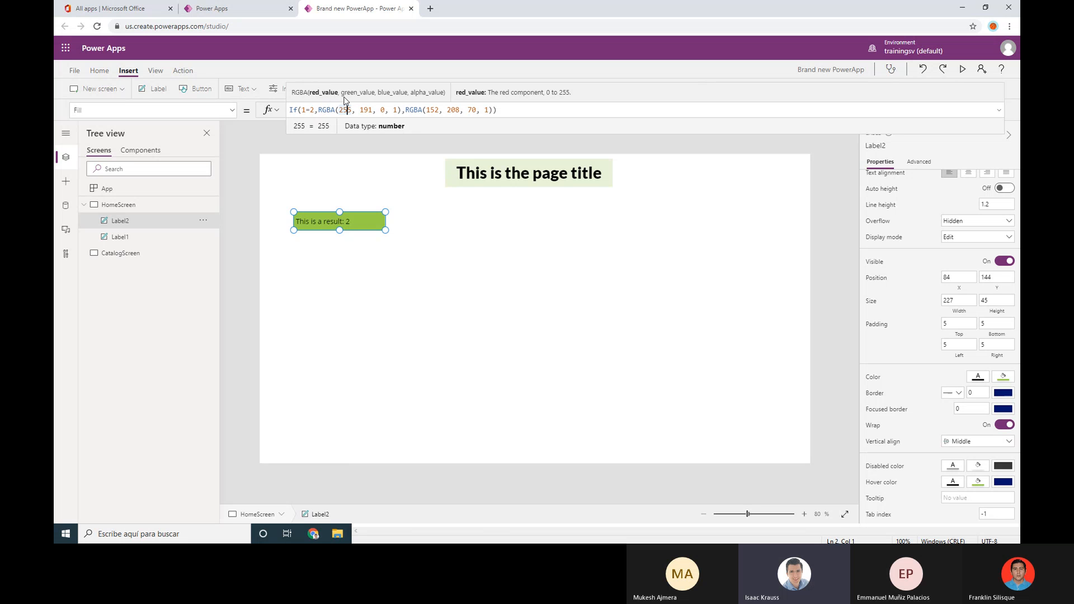
left_click(363, 110)
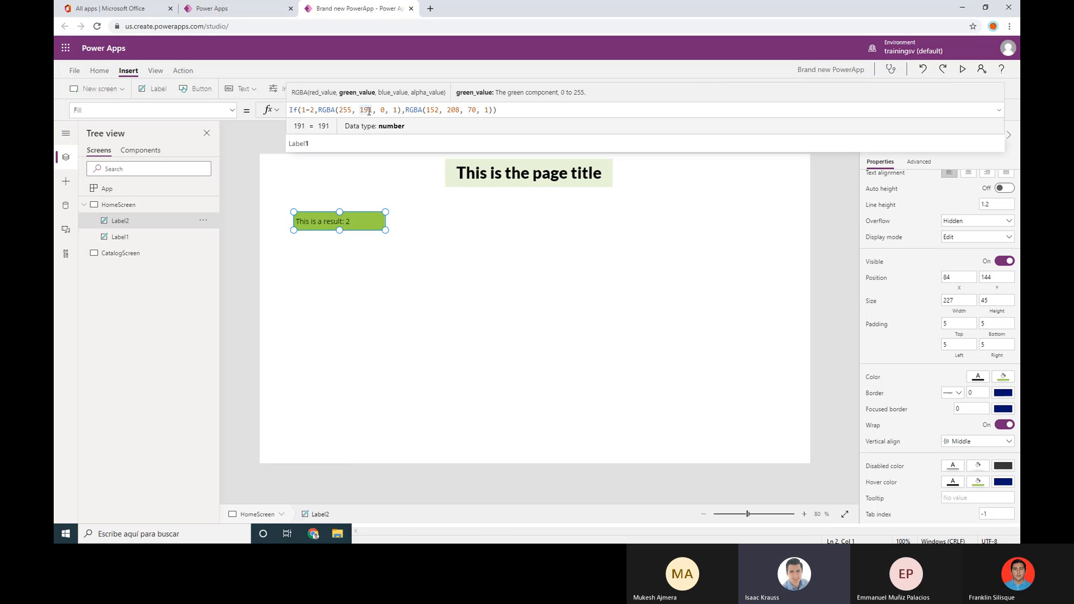
left_click(385, 110)
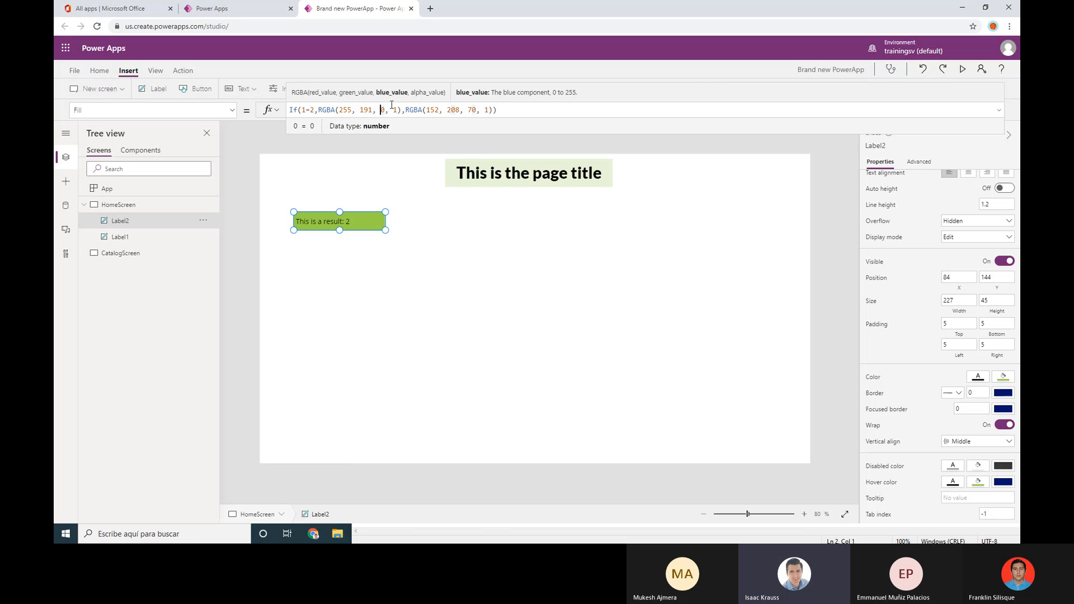
left_click(394, 110)
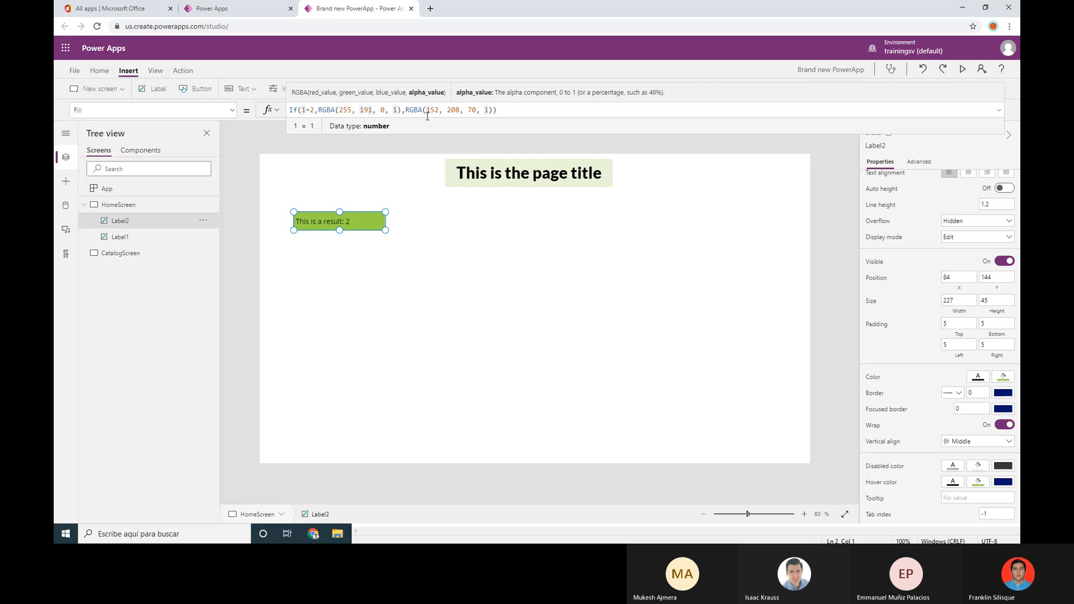
left_click(363, 110)
left_click(386, 110)
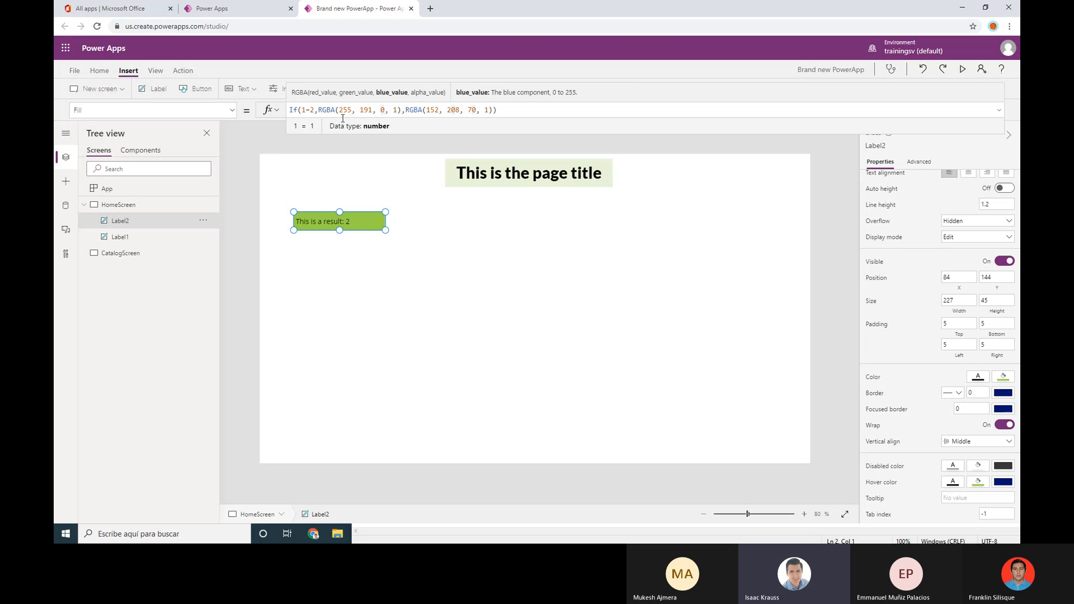
left_click_drag(338, 110, 396, 109)
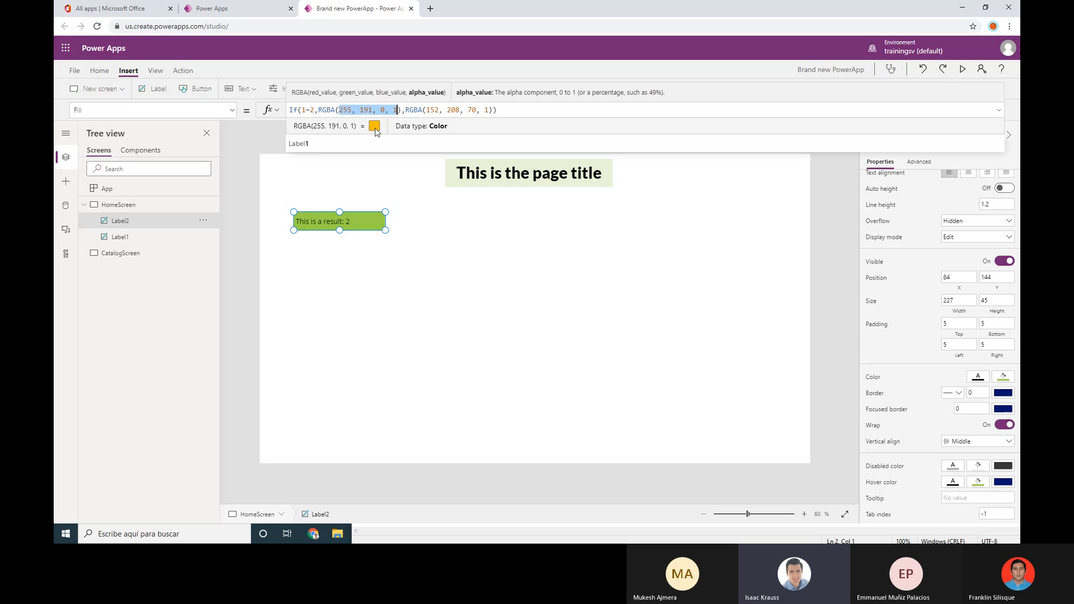
left_click(448, 109)
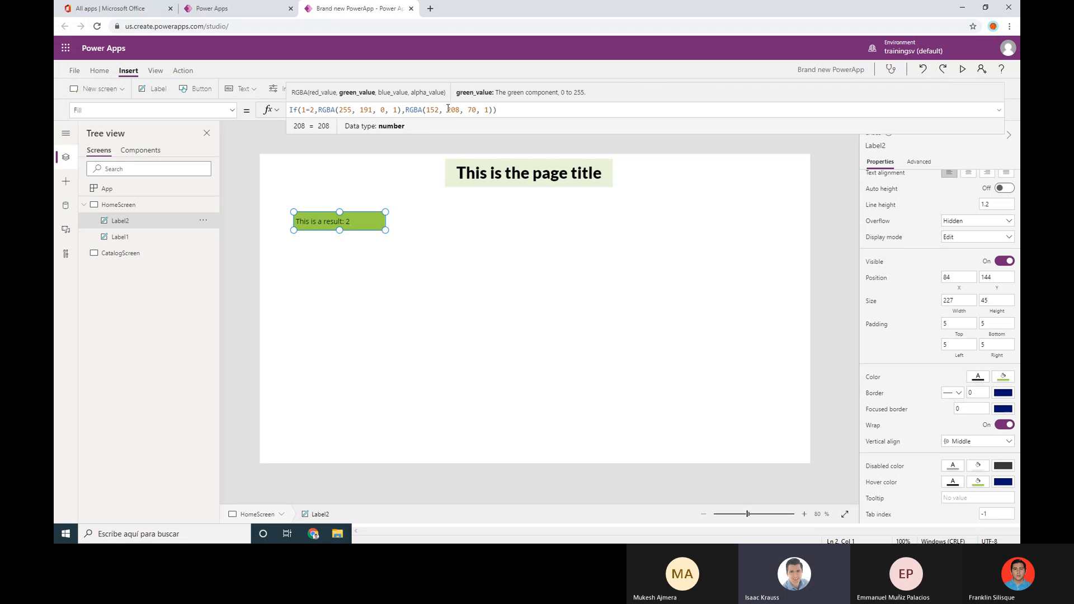
left_click(422, 112)
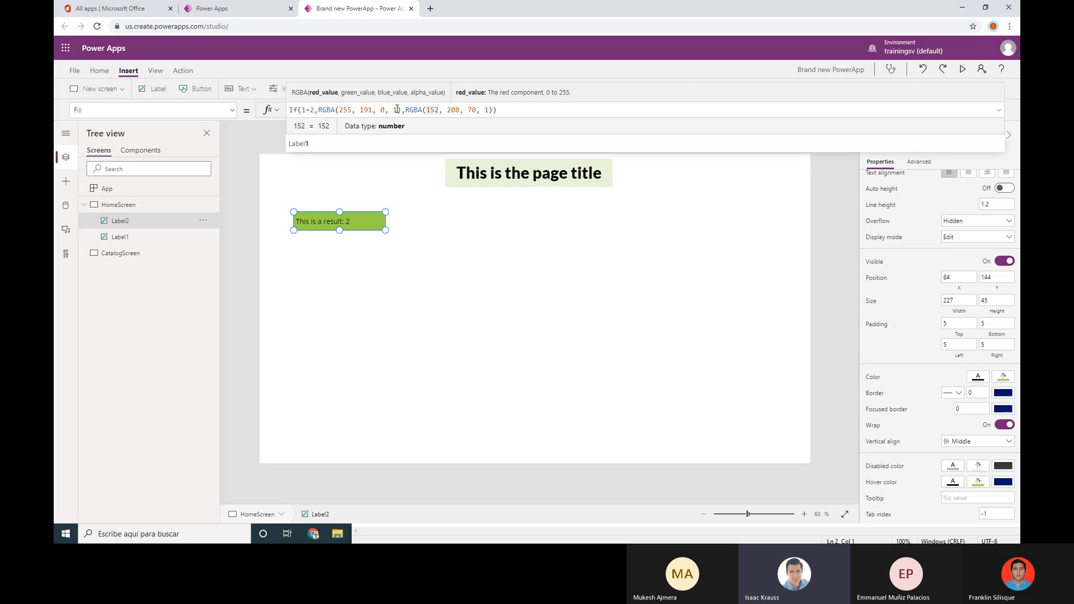
left_click(414, 110)
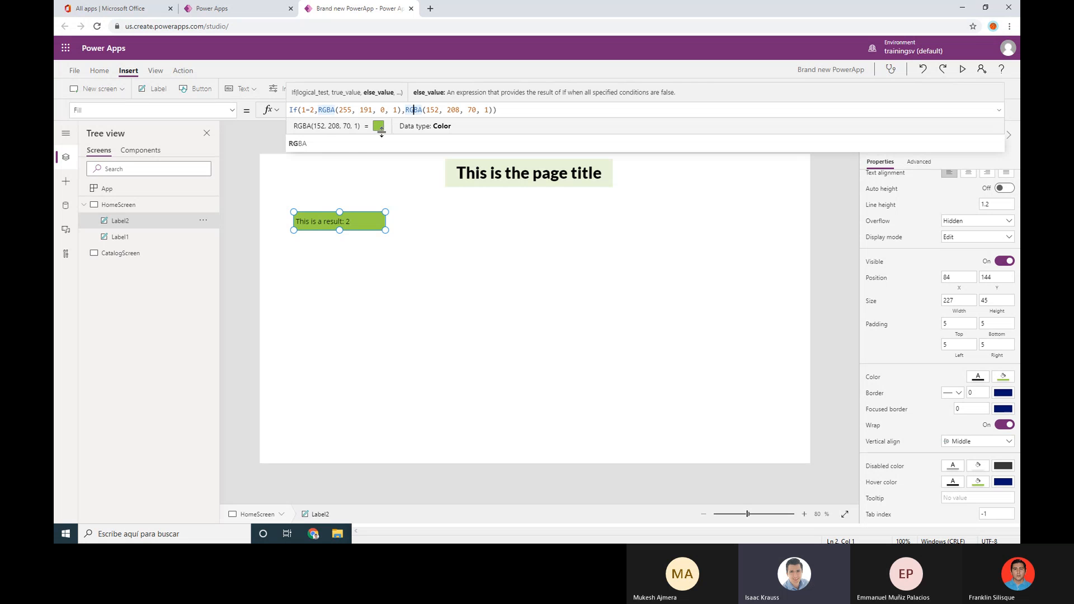
left_click(506, 107)
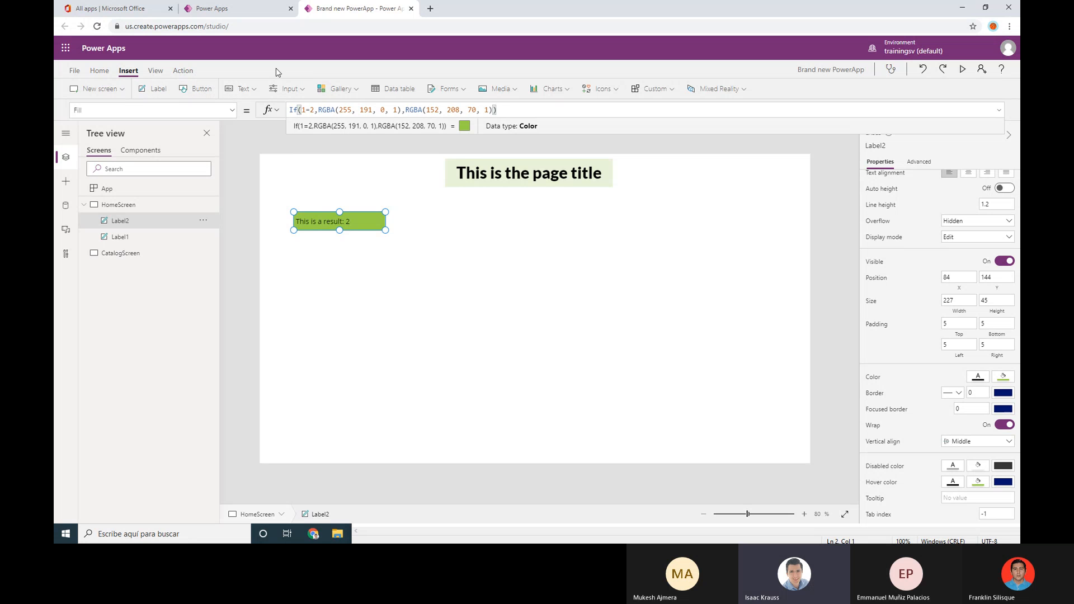
Insert Button1, move it to the canvas centre, and launch the app preview
left_click(192, 90)
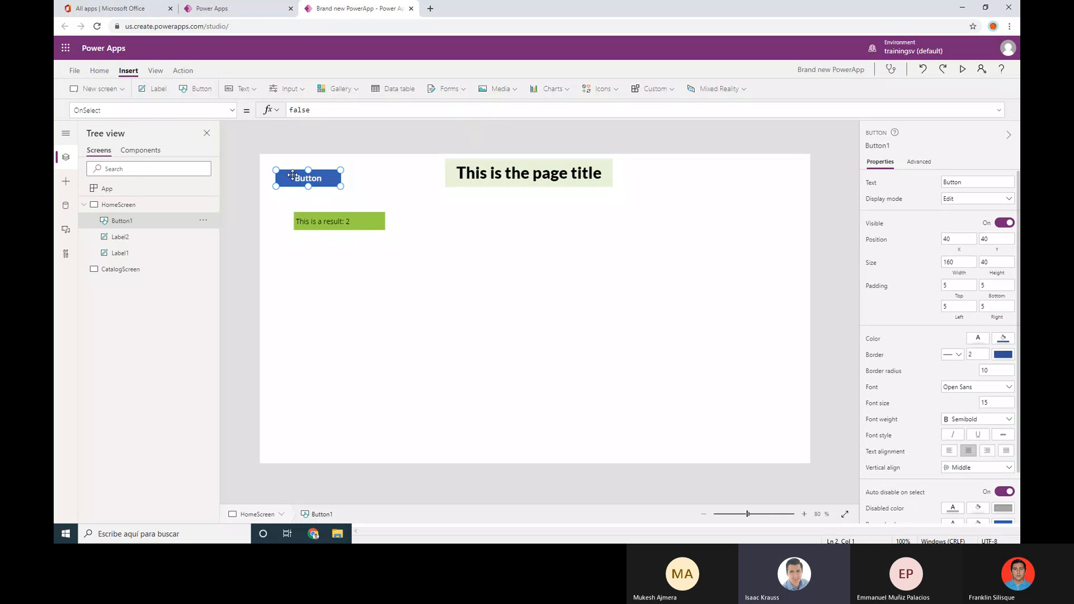
left_click_drag(293, 178, 510, 262)
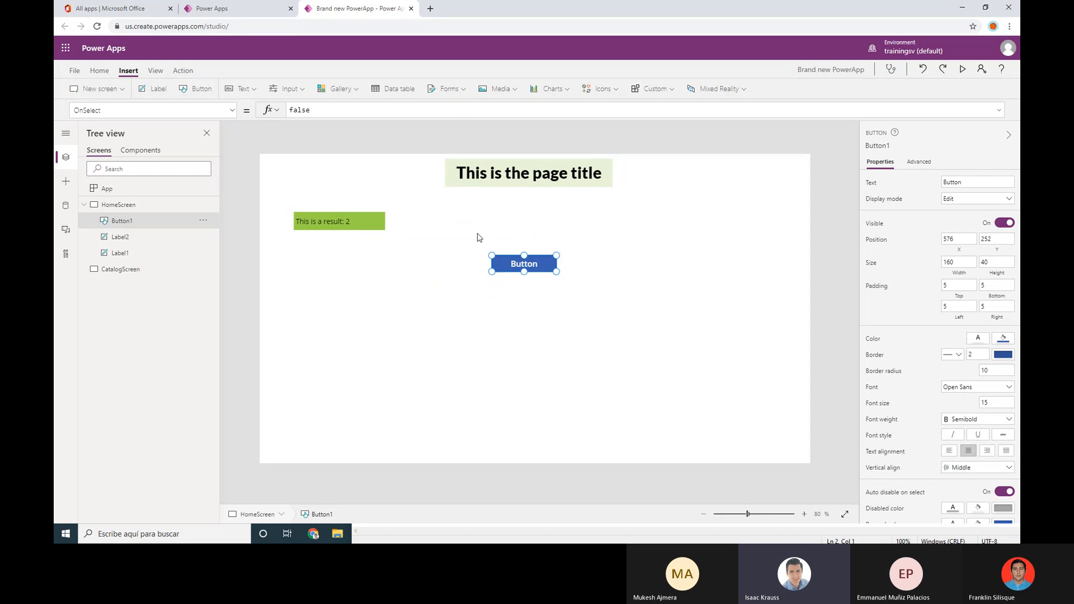
left_click(589, 245)
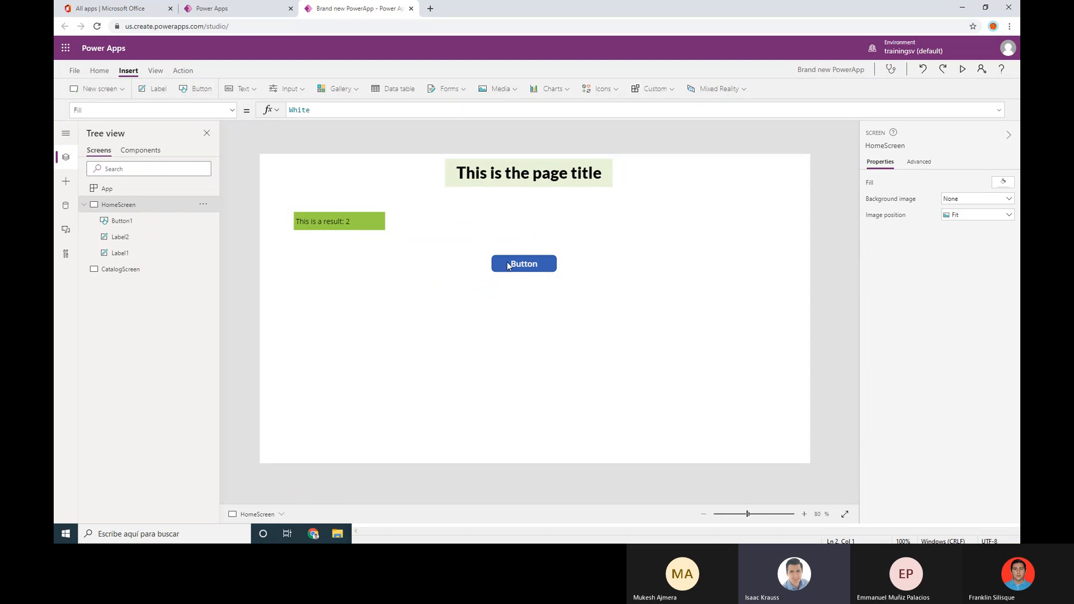
left_click(963, 70)
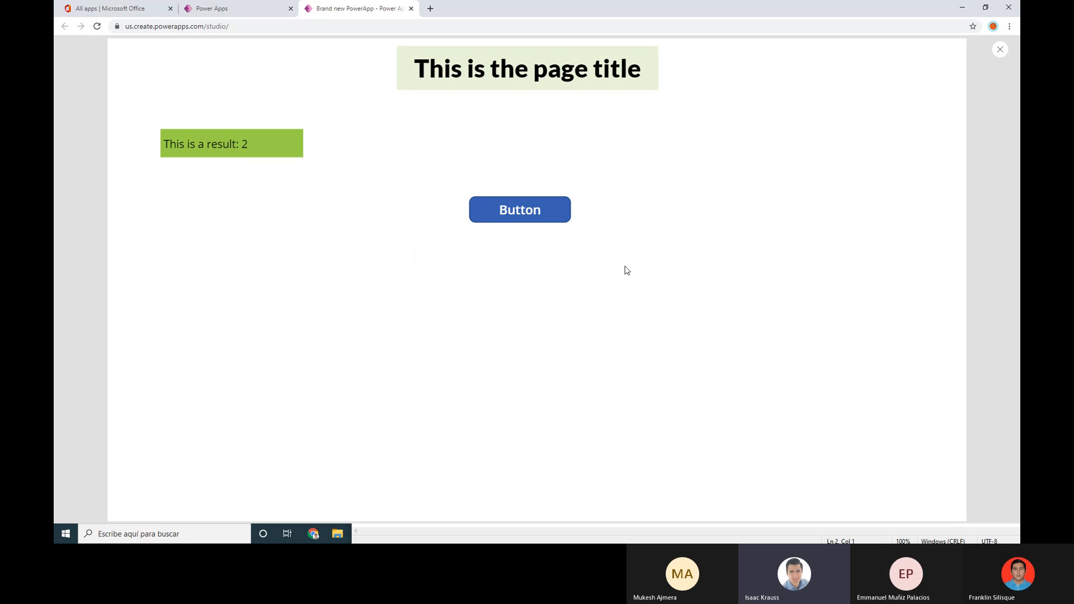
Press the button and highlight label text in preview, then exit and dismiss the tip dialog
left_click(526, 222)
left_click_drag(207, 147, 223, 147)
left_click(257, 134)
left_click_drag(246, 147, 187, 145)
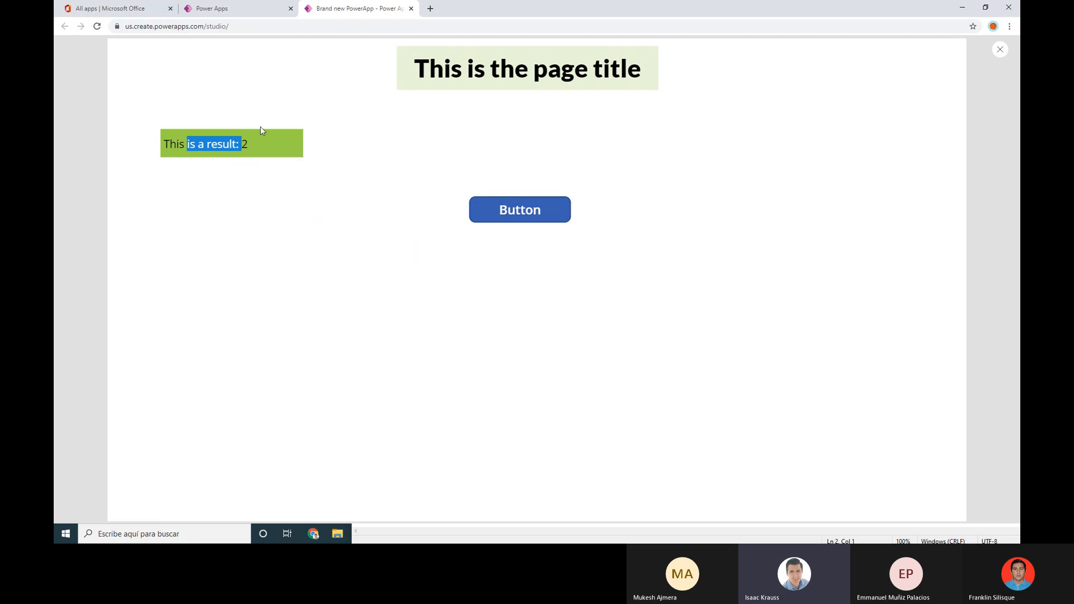
left_click_drag(439, 69, 500, 70)
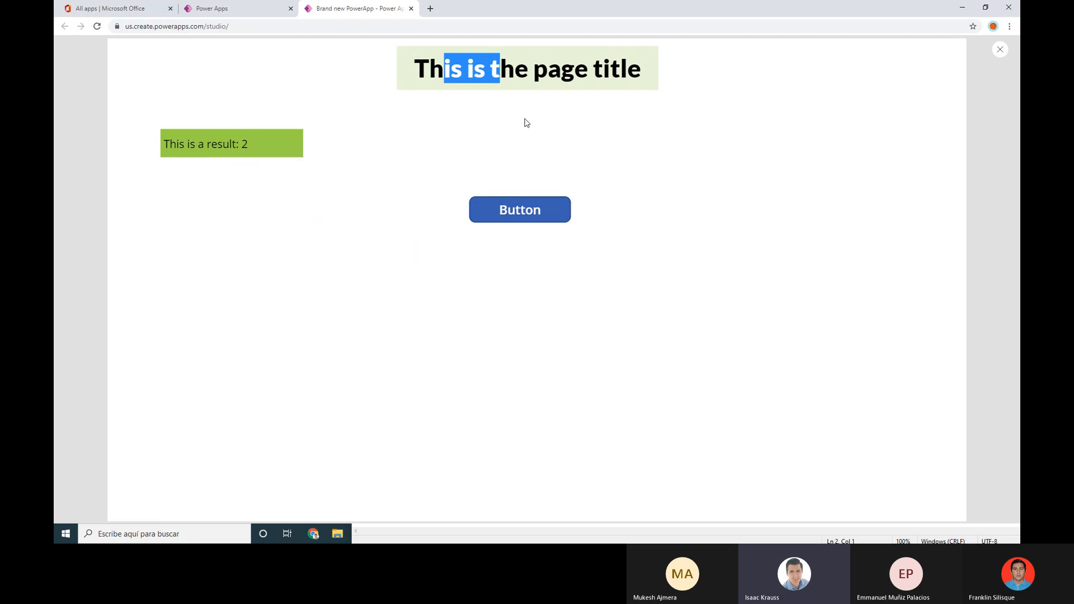
left_click(490, 217)
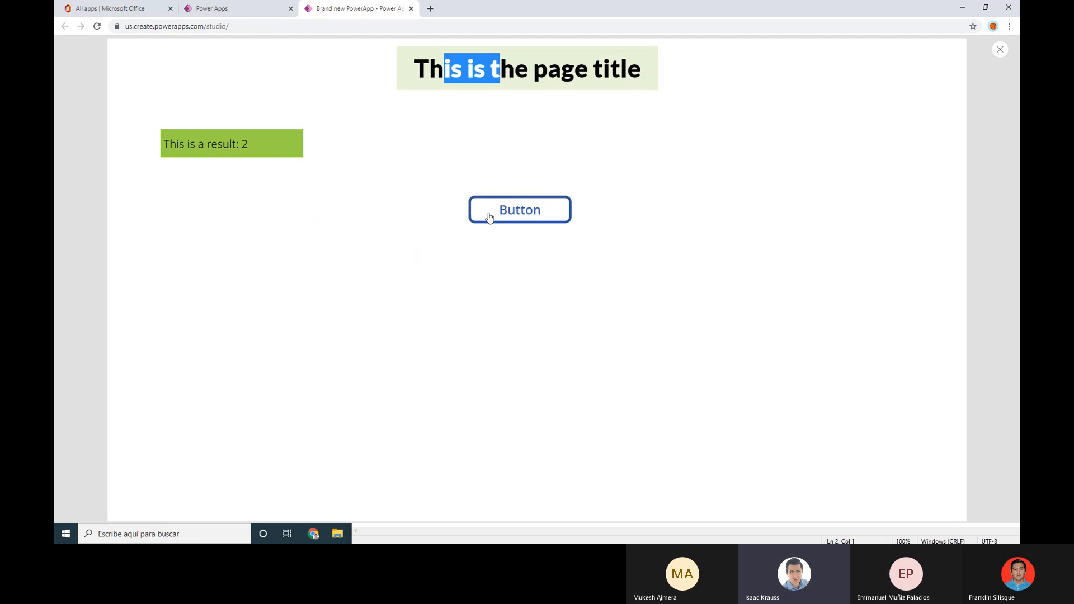
left_click(1000, 49)
left_click(601, 311)
left_click(542, 269)
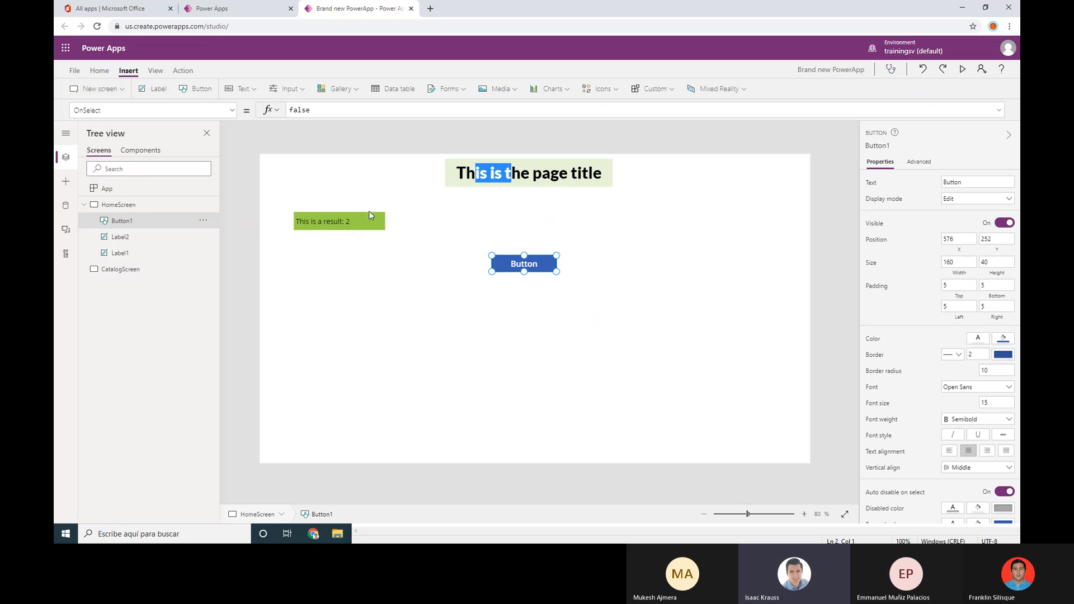
Look over Button1's properties, then change its fill from blue to purple after trying green
left_click(231, 112)
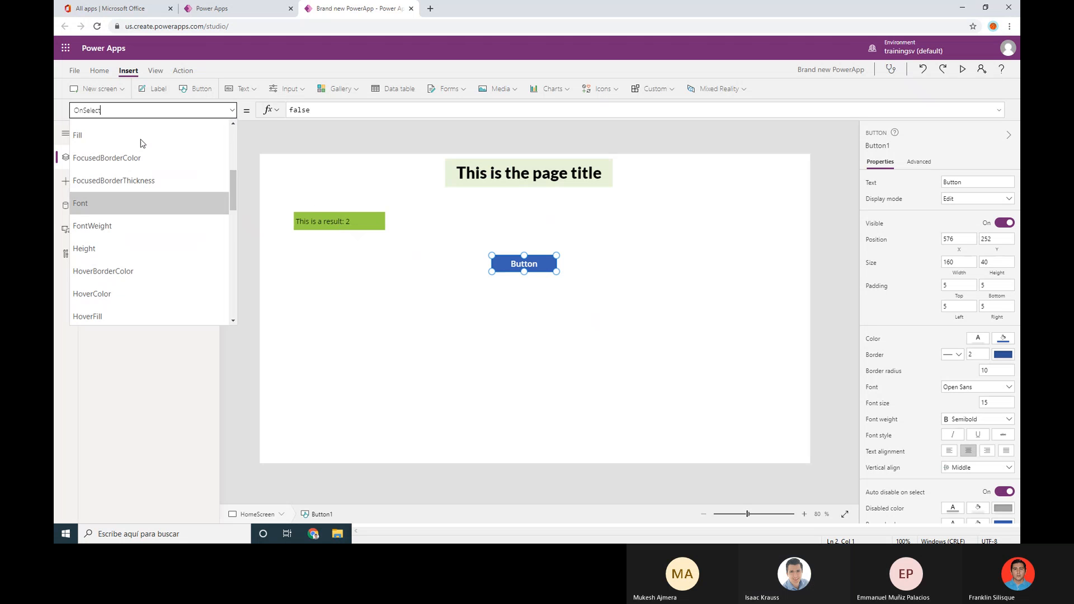
scroll(141, 144, "up", 4)
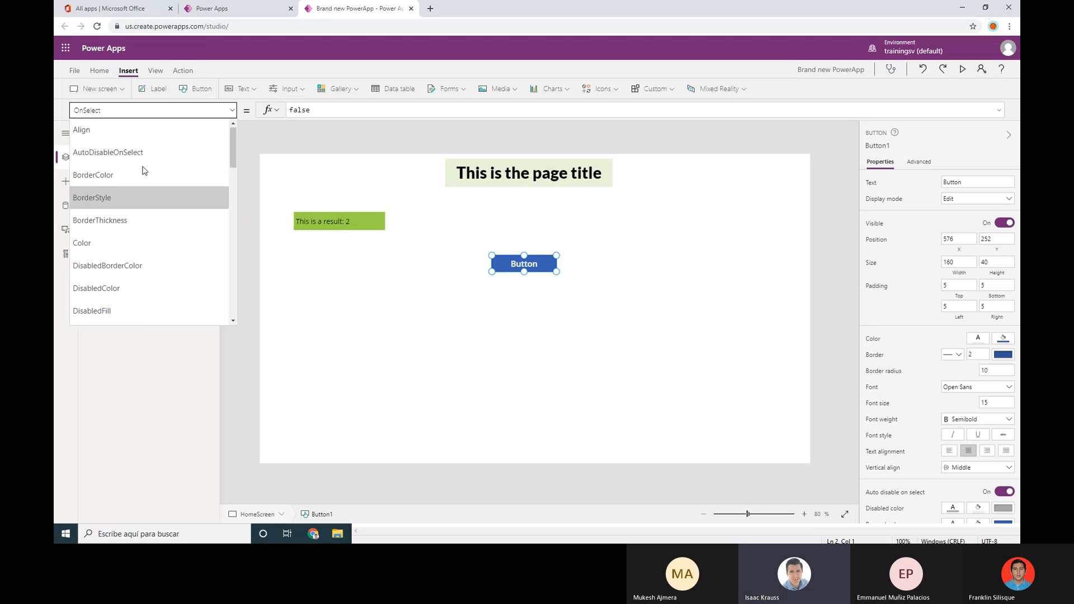
left_click(129, 133)
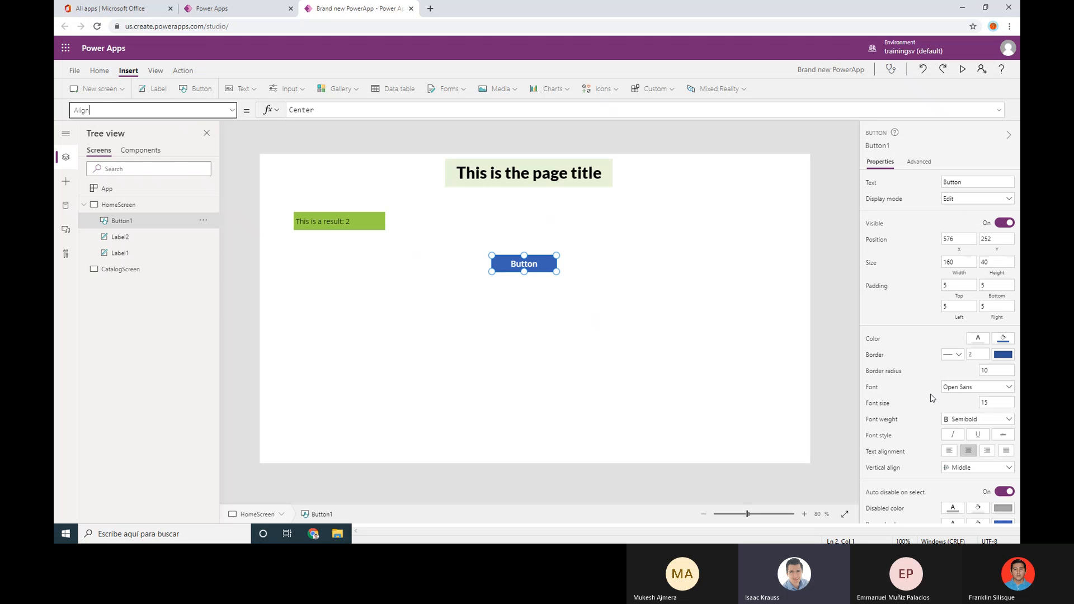
left_click(1004, 341)
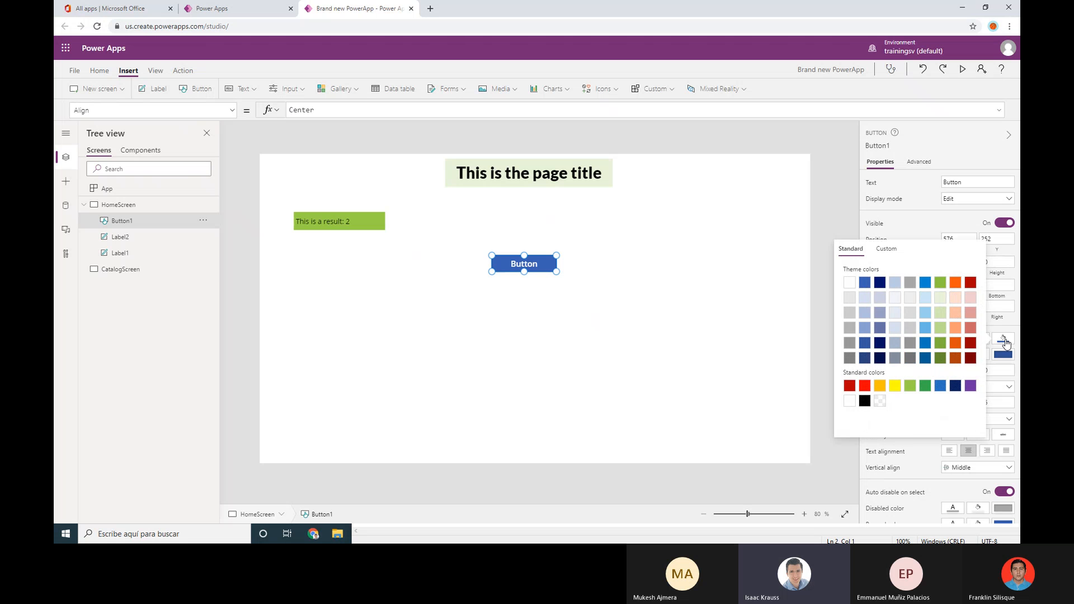
left_click(926, 389)
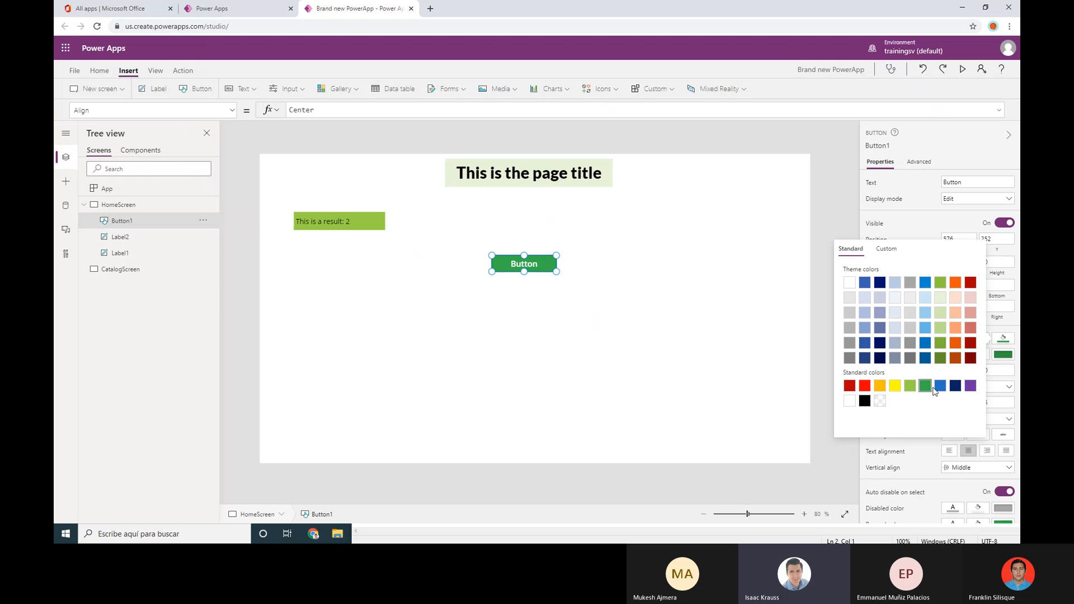
left_click(971, 386)
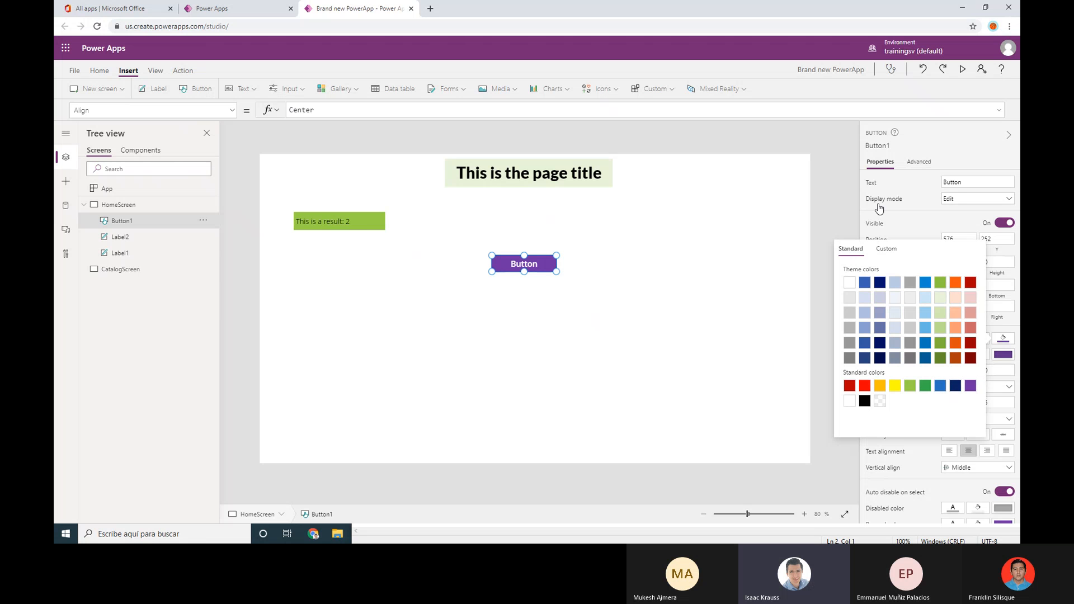
left_click(947, 129)
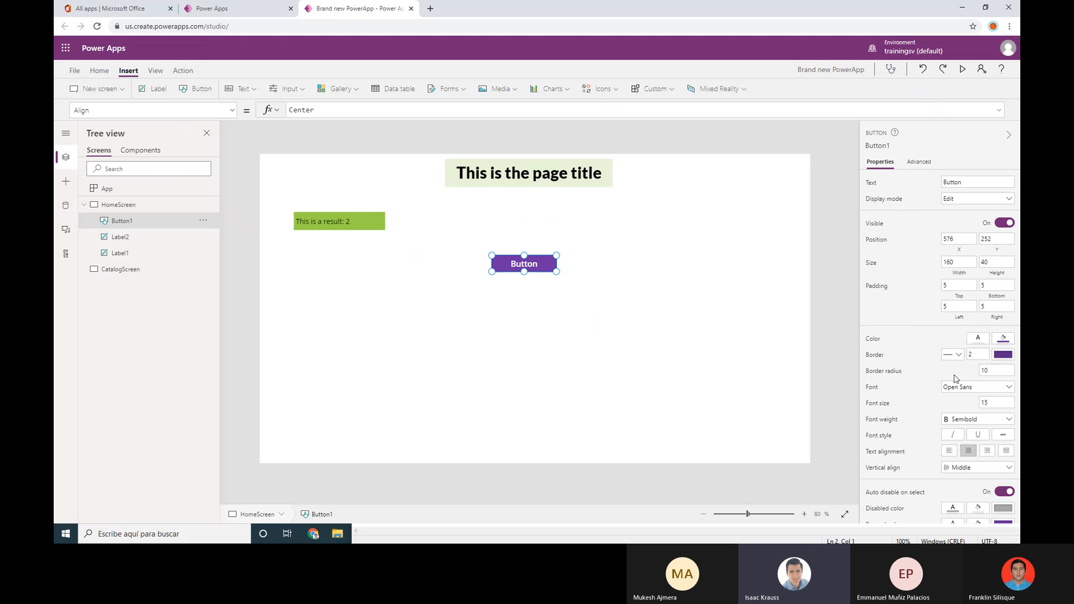
Review Button1's OnSelect formula (false), then insert a new label, Label3
left_click(233, 112)
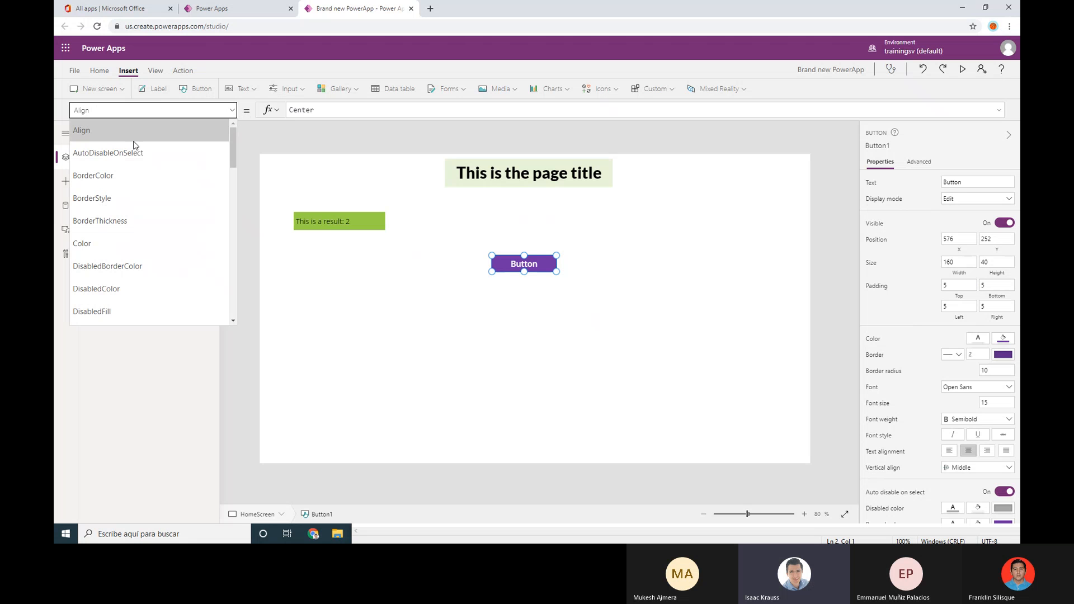
scroll(146, 167, "down", 6)
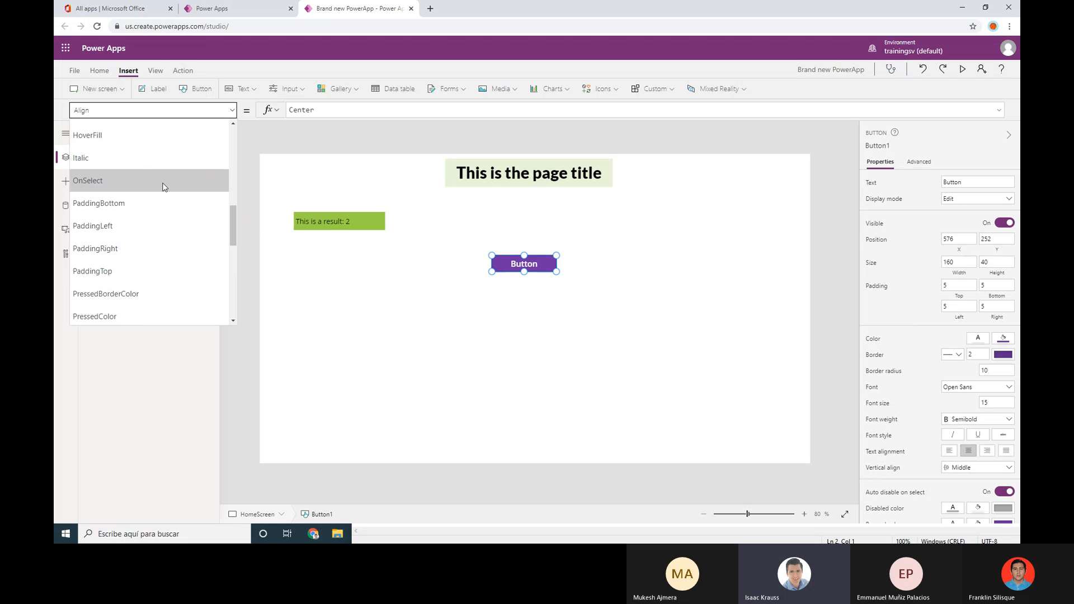
left_click(95, 181)
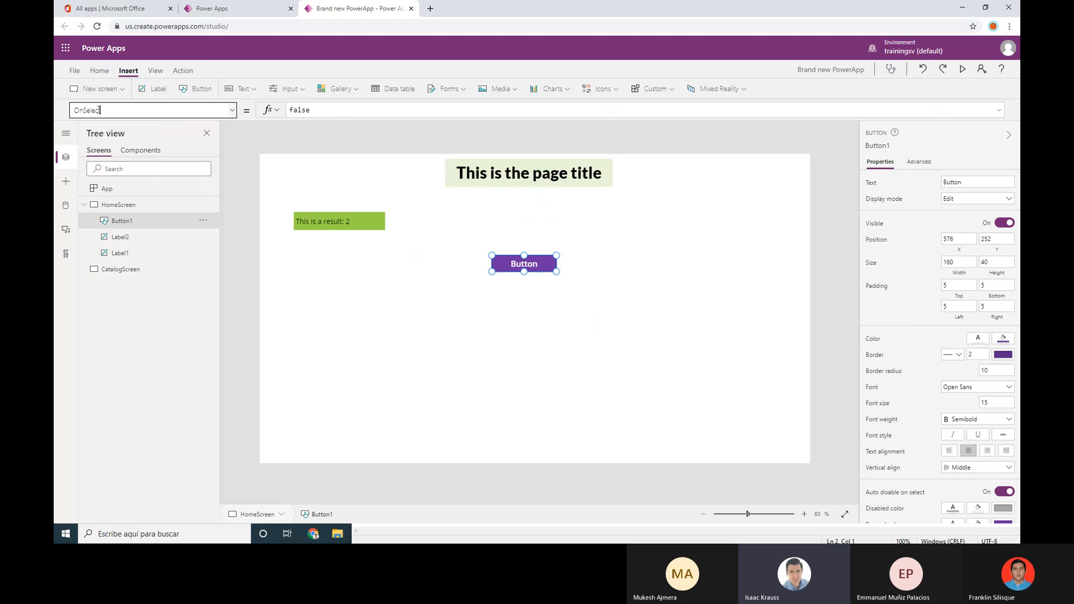
left_click(122, 112)
left_click(338, 110)
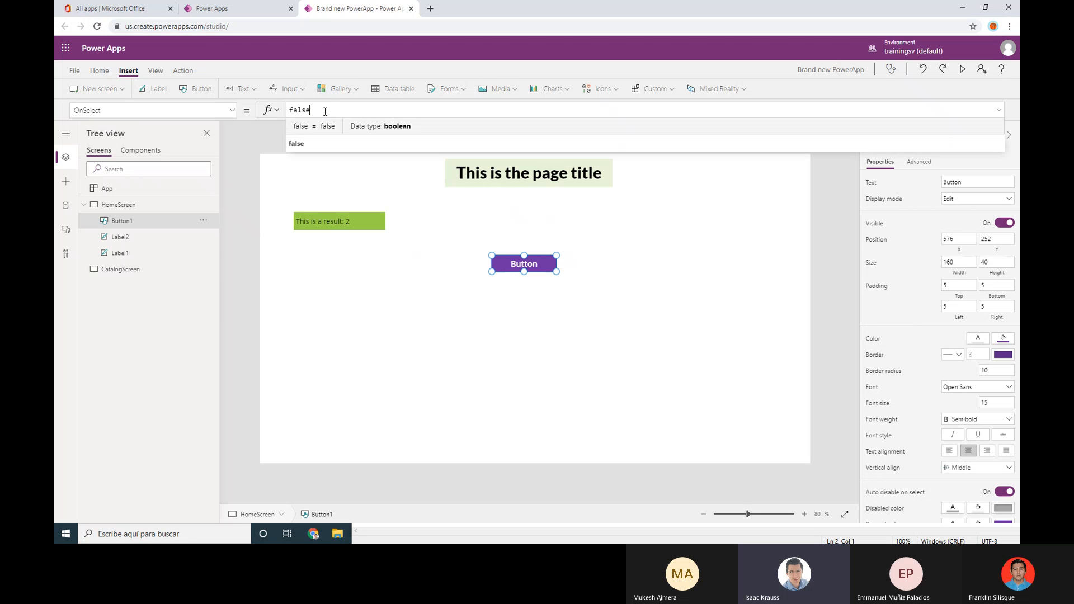
double_click(298, 110)
left_click(321, 114)
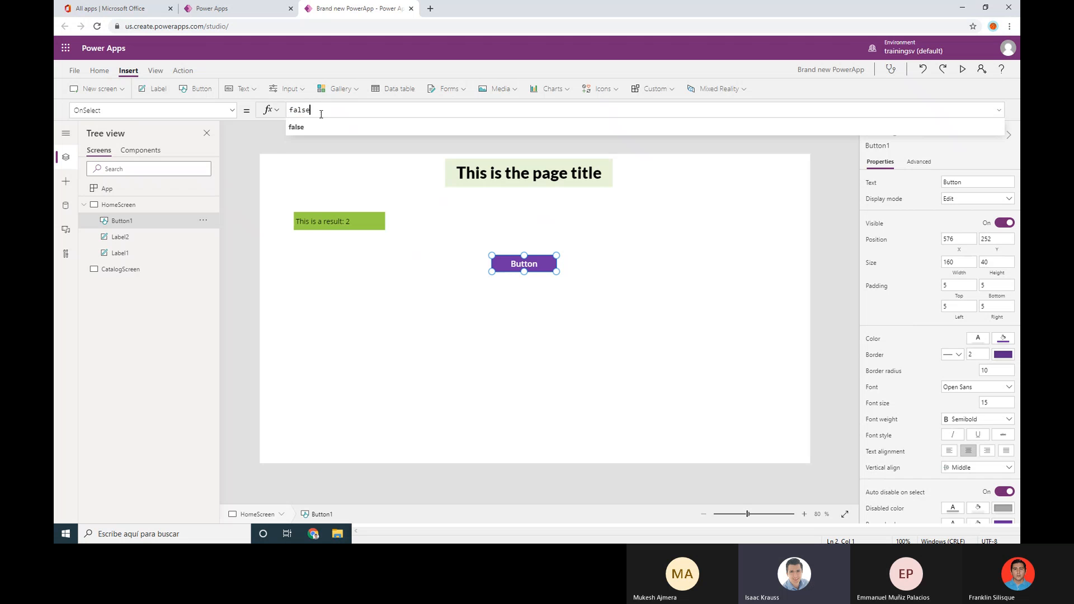
left_click_drag(322, 114, 290, 111)
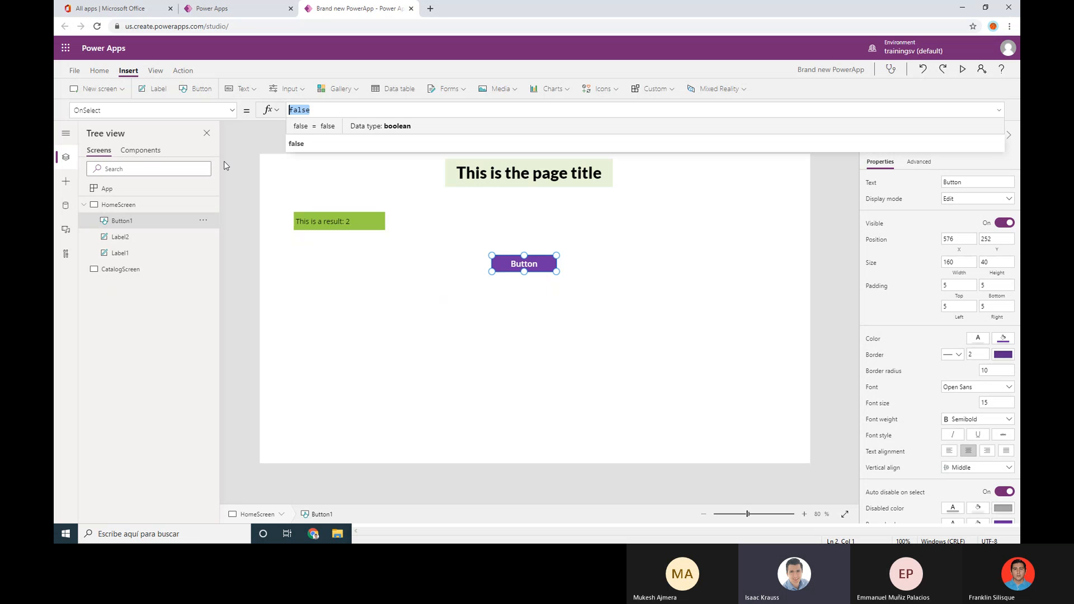
left_click(155, 89)
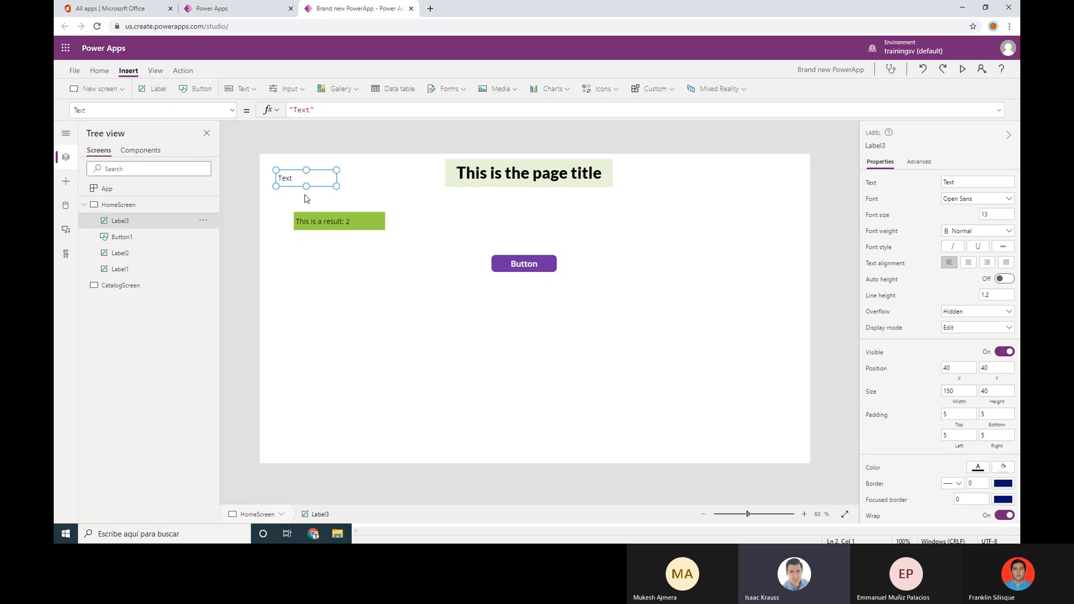
Move the new label below the button and change its text to 'Button result:'
left_click_drag(310, 180, 530, 312)
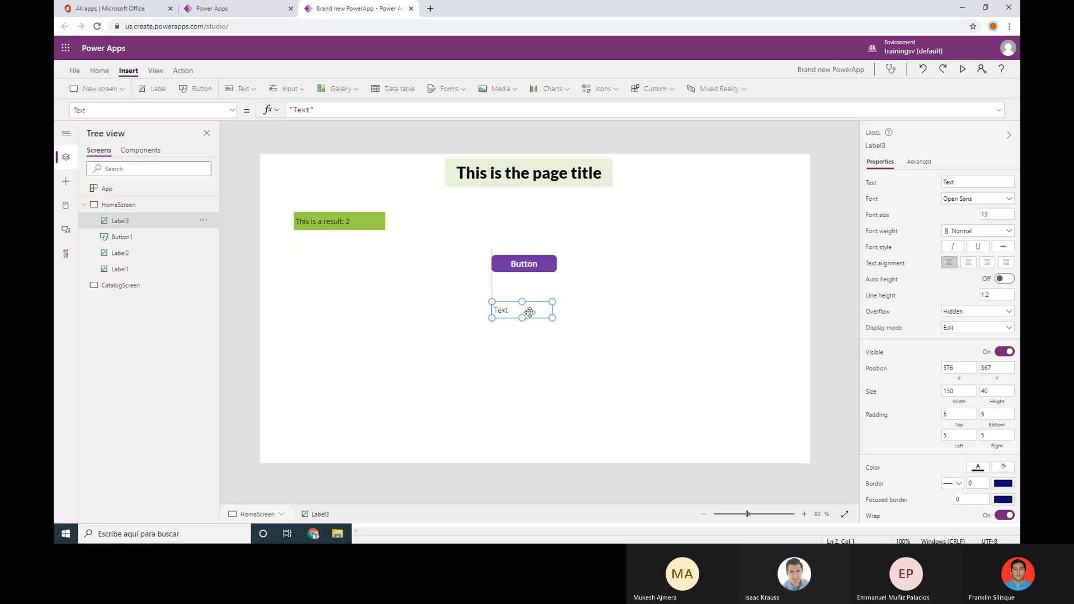
double_click(305, 110)
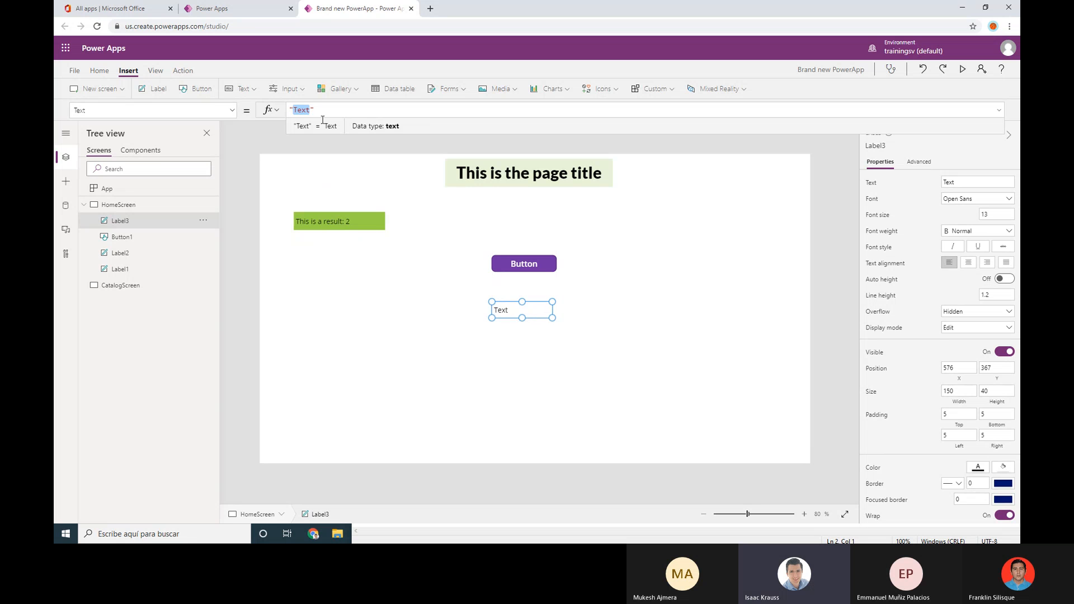
type("Button ")
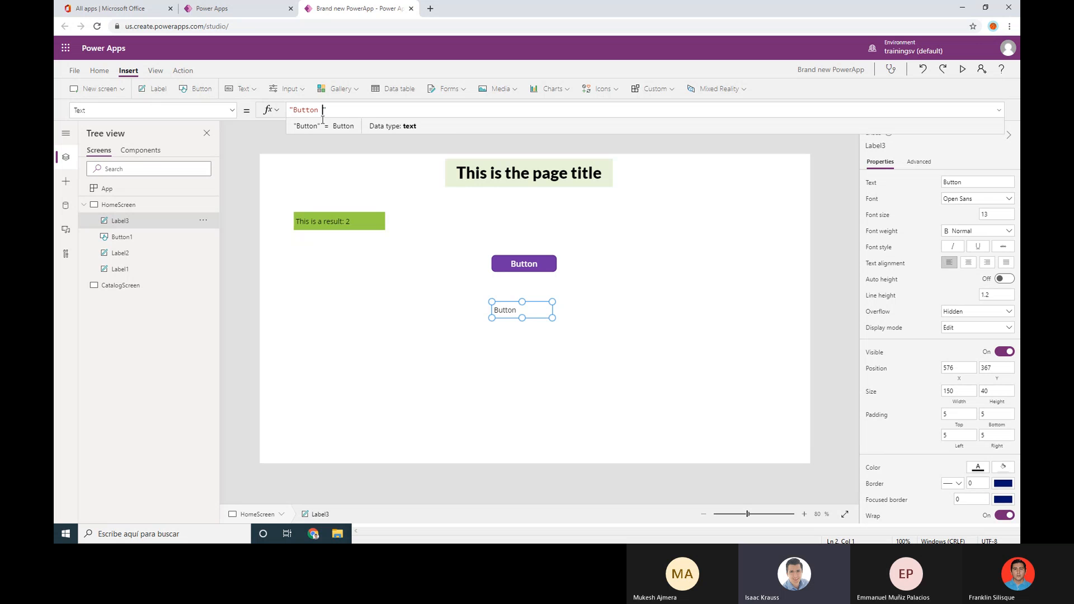
type("result:")
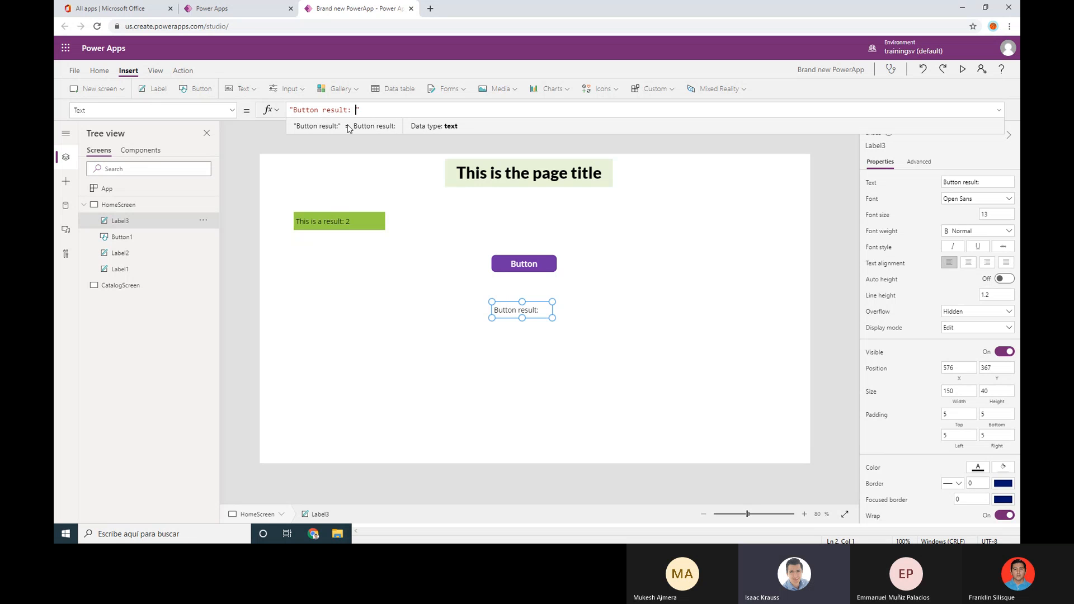
Select the Button so its OnSelect formula, currently false, shows in the formula bar
left_click(603, 334)
left_click(506, 314)
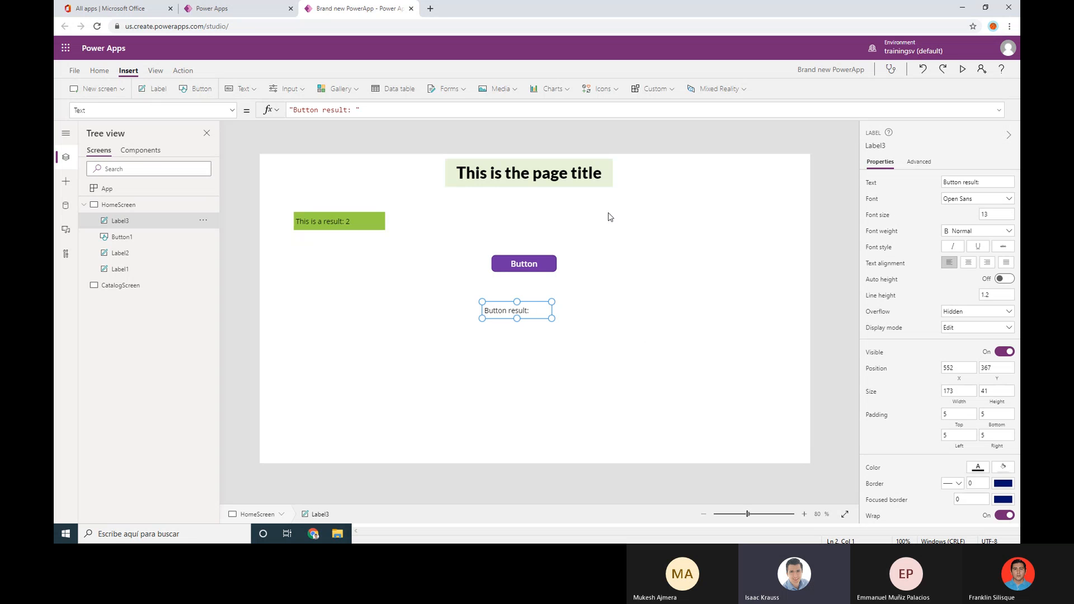
left_click(530, 269)
left_click(512, 315)
left_click(528, 268)
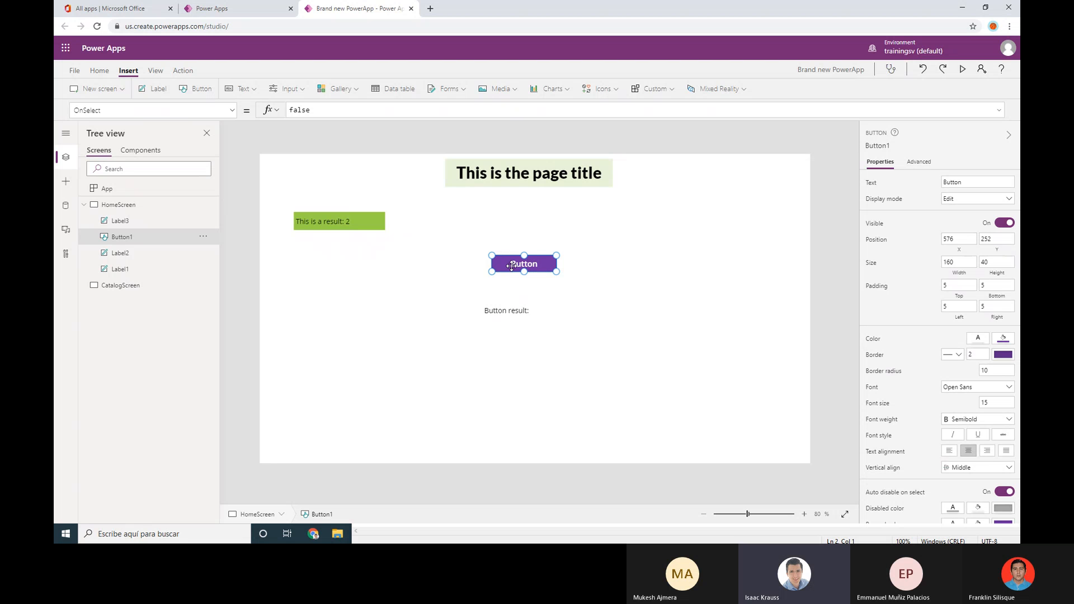
Select the Button and highlight the false value in its OnSelect formula
left_click(516, 305)
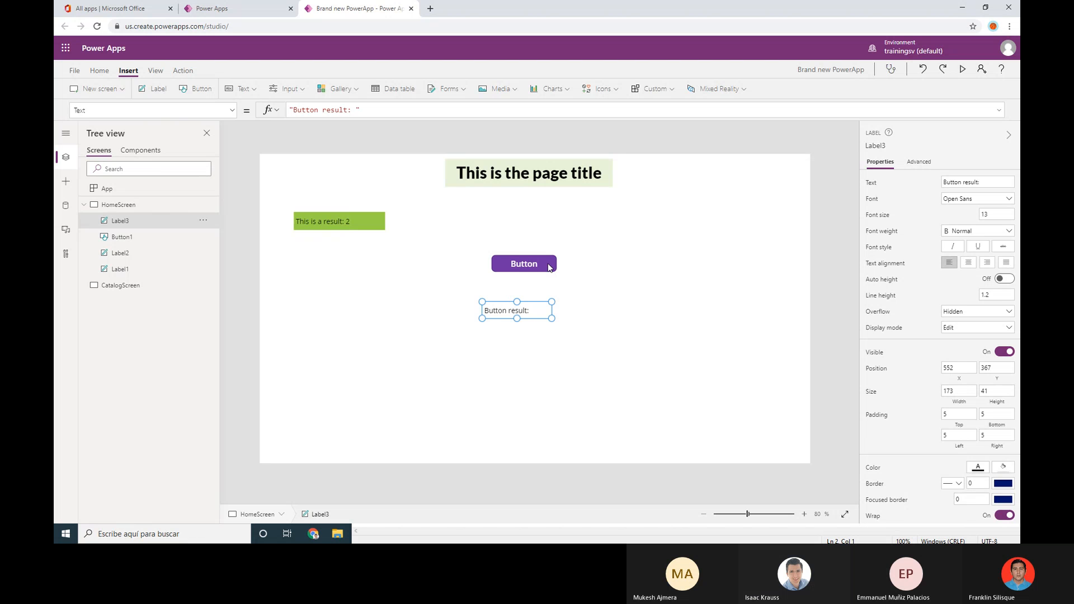
left_click(549, 268)
left_click(513, 308)
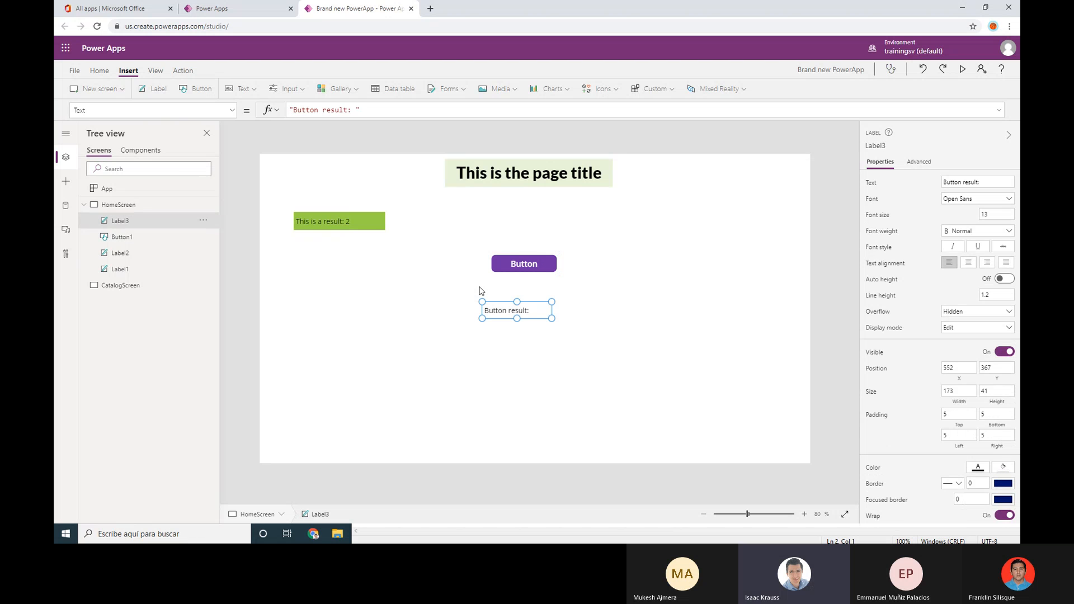
left_click(507, 265)
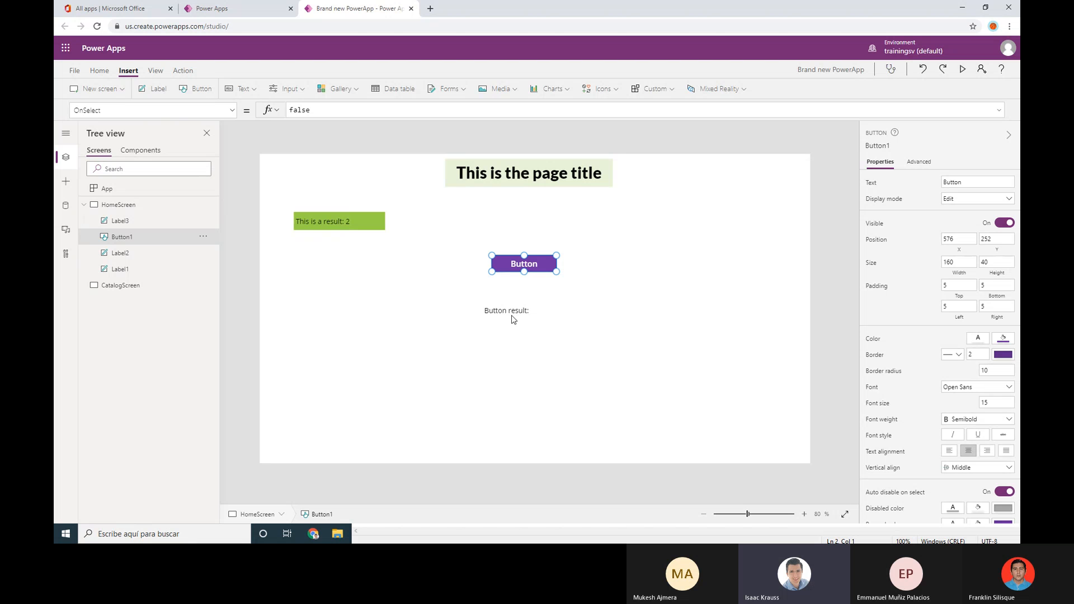
double_click(335, 112)
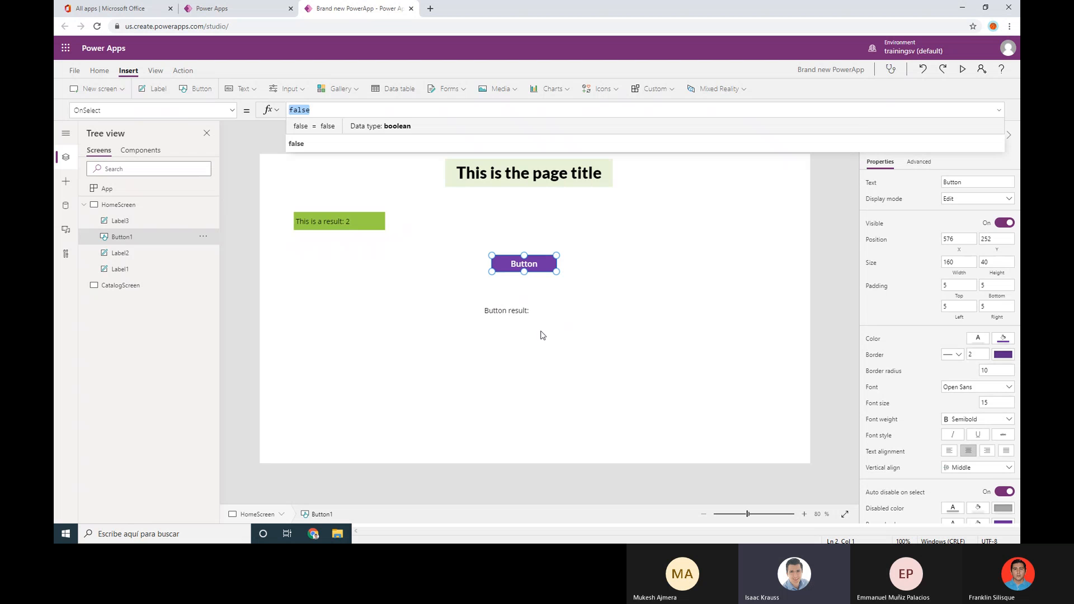
Replace false with Label3.Text = "New text" in the Button's OnSelect formula
left_click(518, 318)
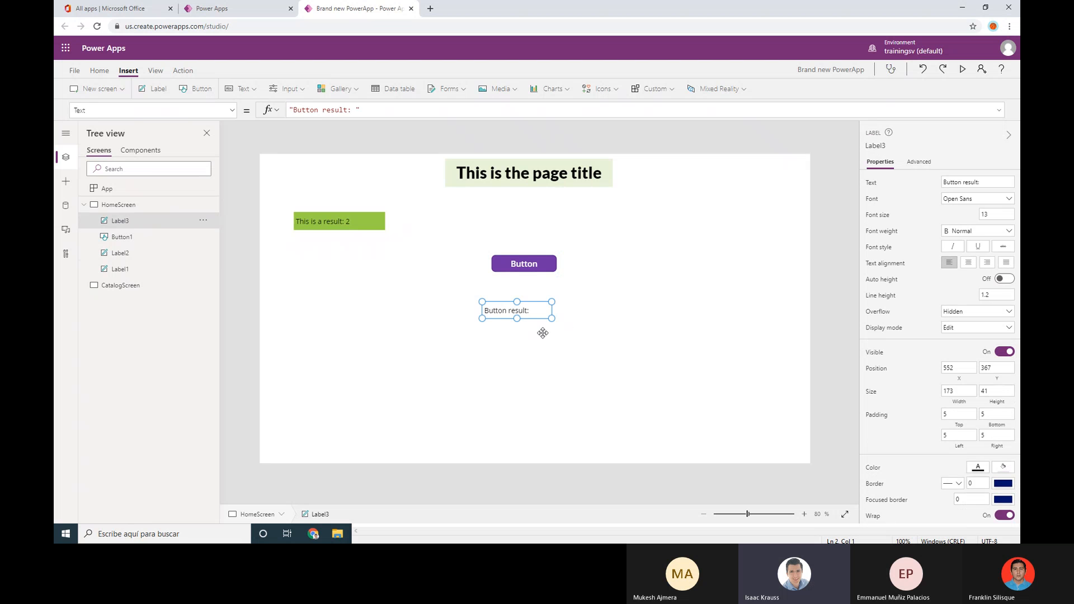
left_click(549, 261)
double_click(333, 111)
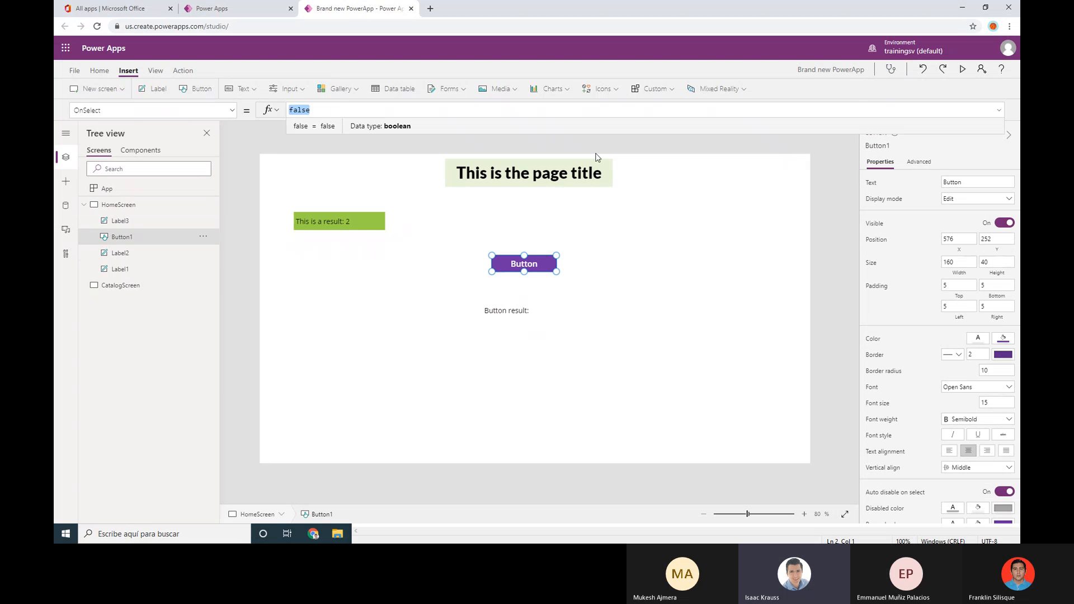
type("Lave")
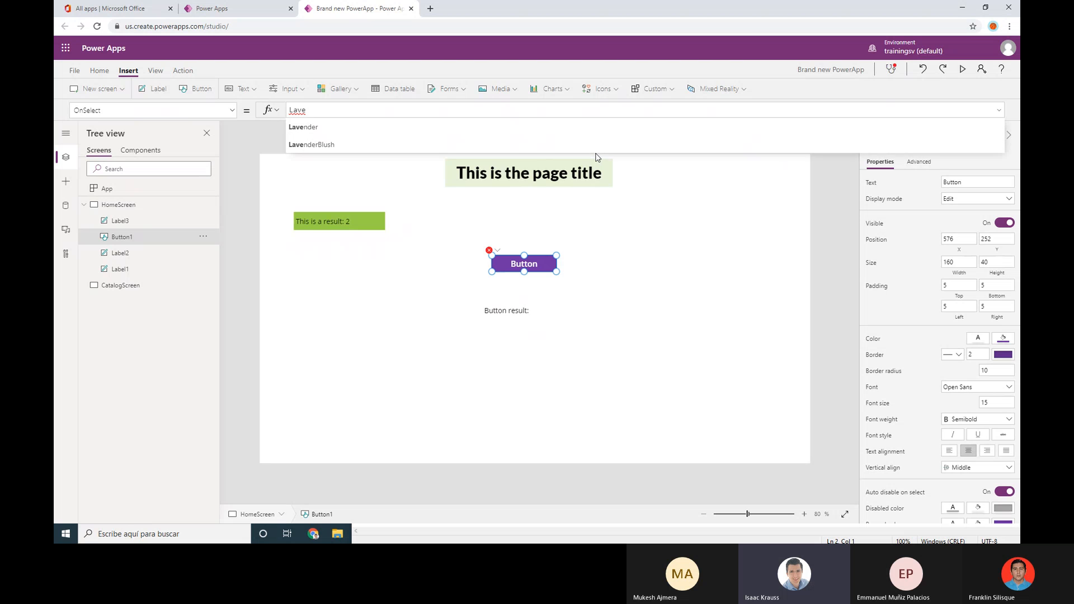
key("BackSpace")
key("BackSpace")
key("BackSpace")
type("Label3")
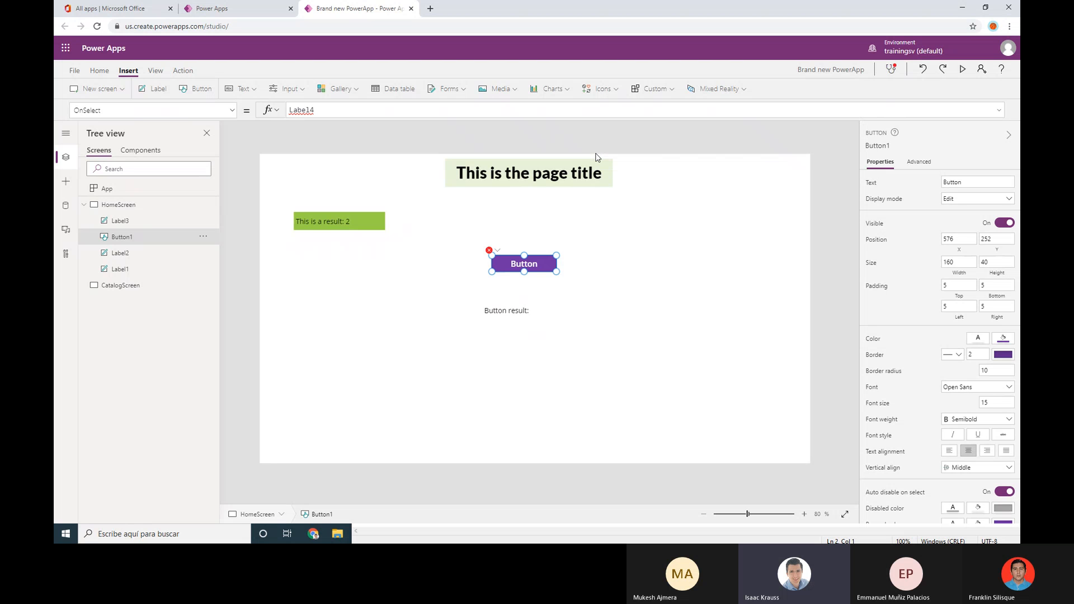
type(".Text )")
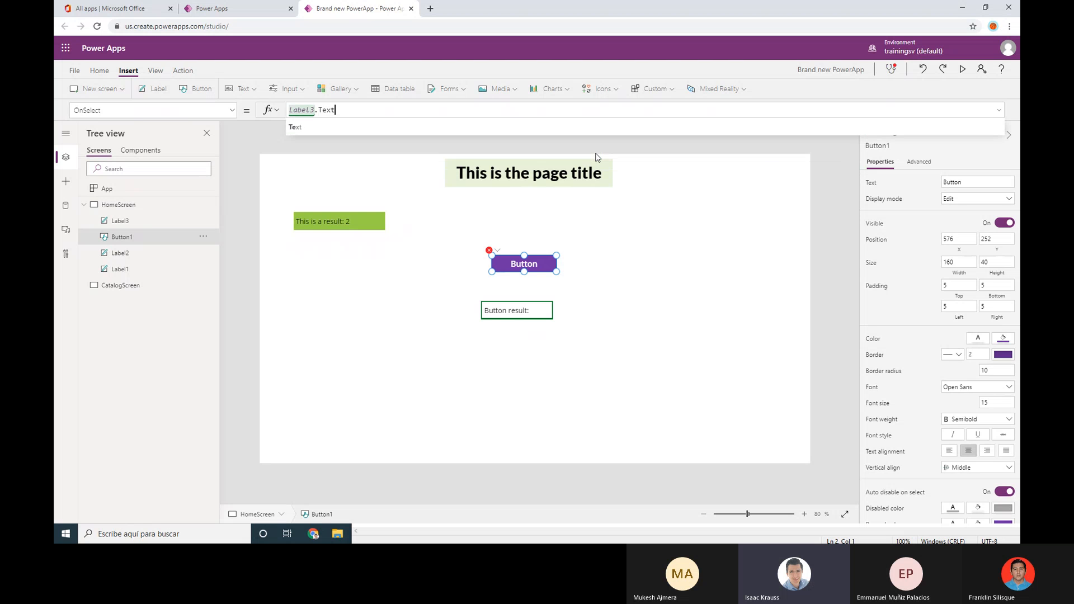
key("BackSpace")
type("=")
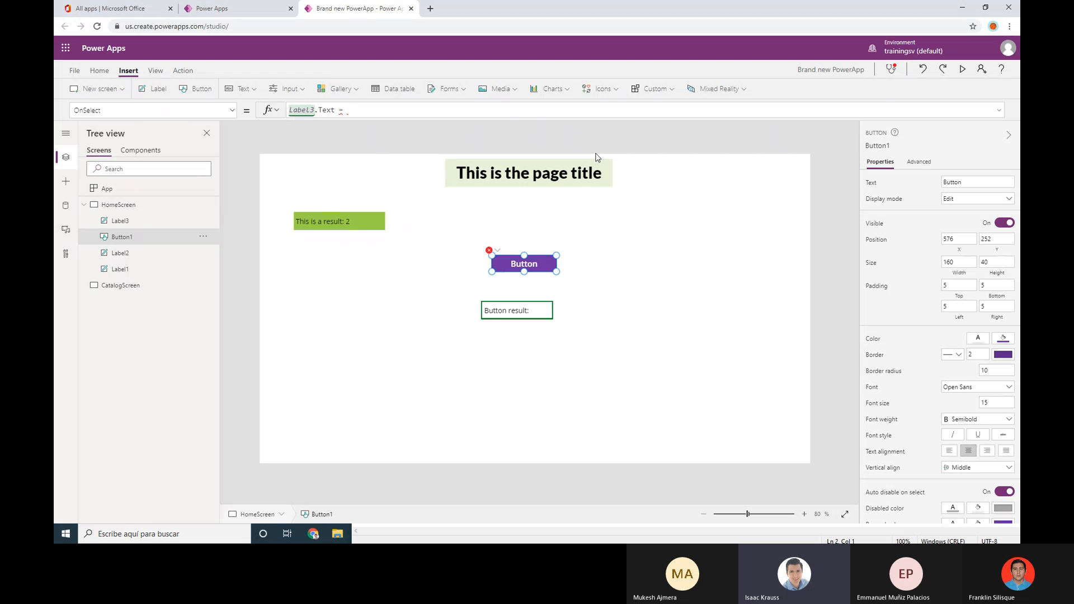
type(" \"\"Nex")
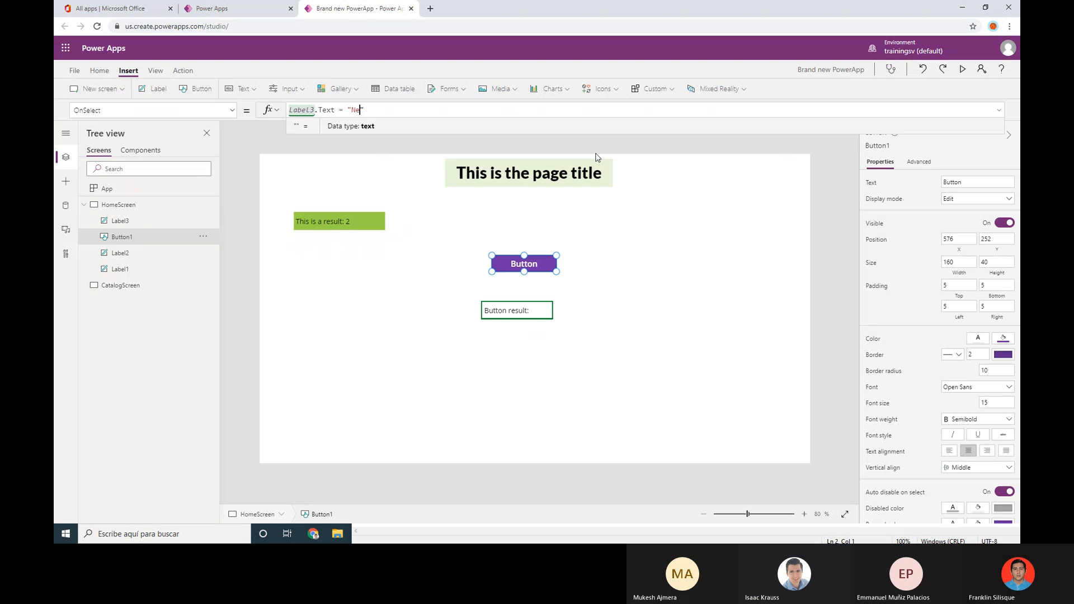
key("BackSpace")
type("w text")
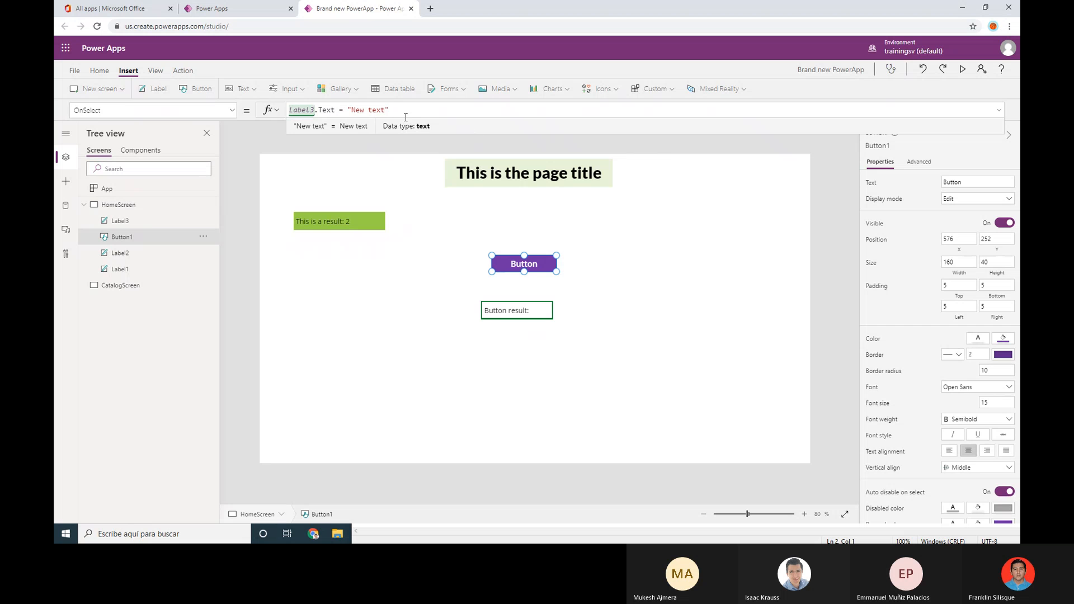
key("Right")
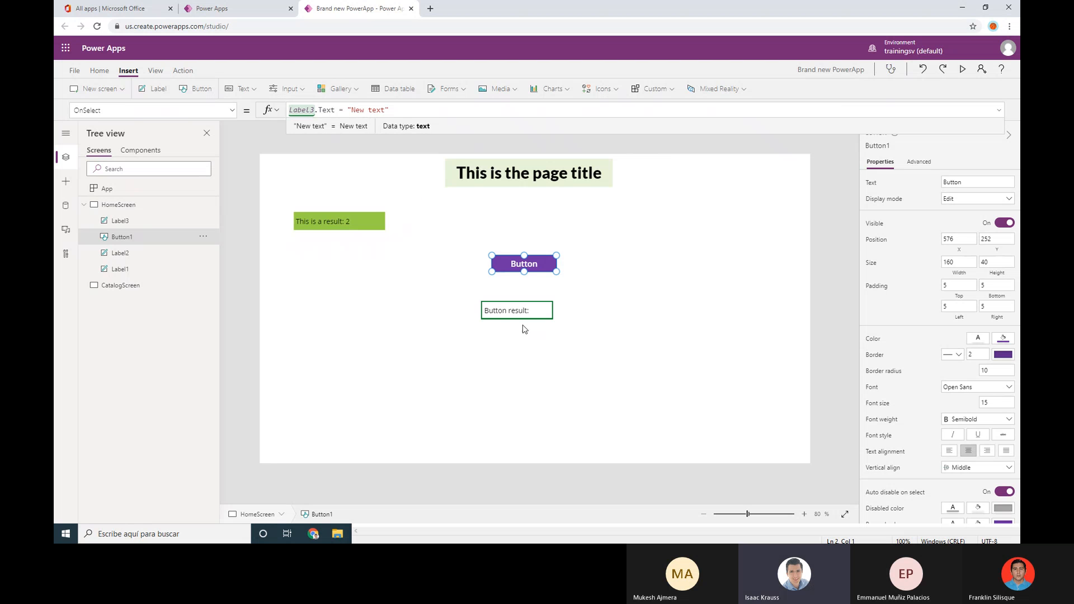
left_click(962, 70)
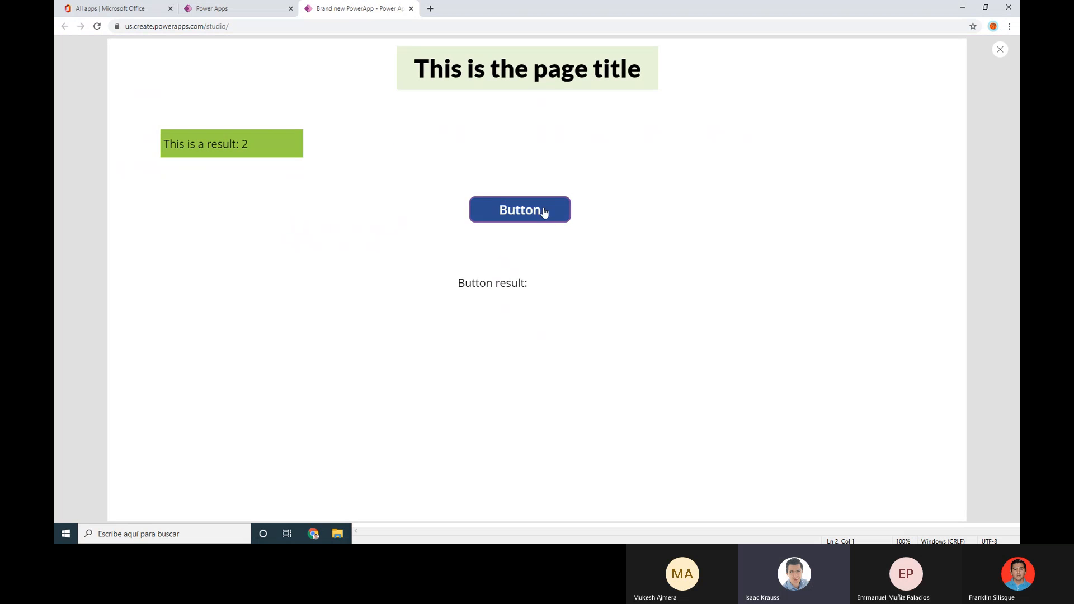
left_click(550, 210)
left_click(523, 207)
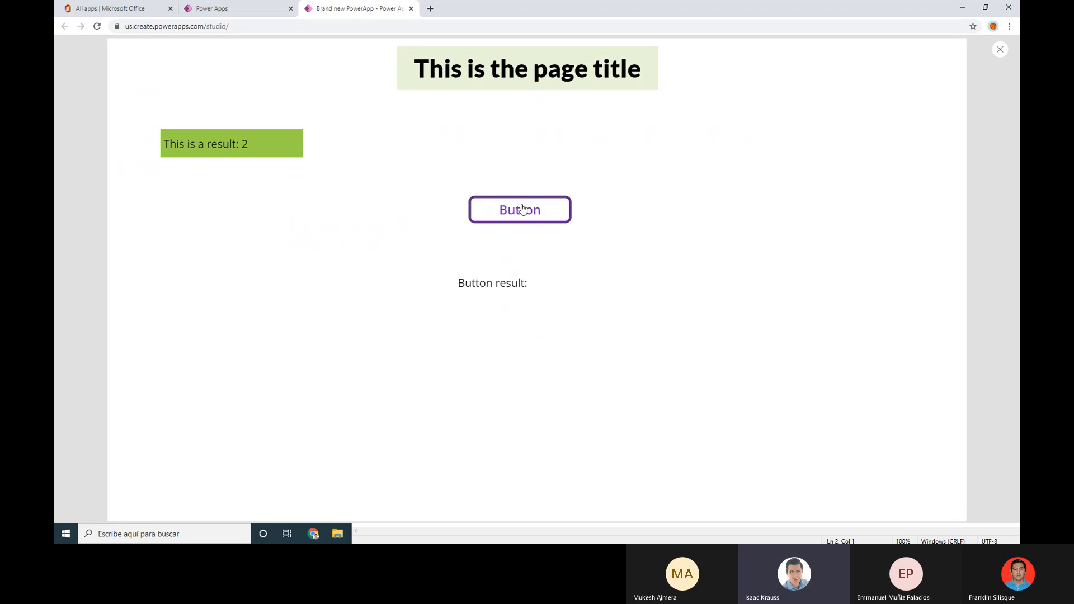
left_click(523, 207)
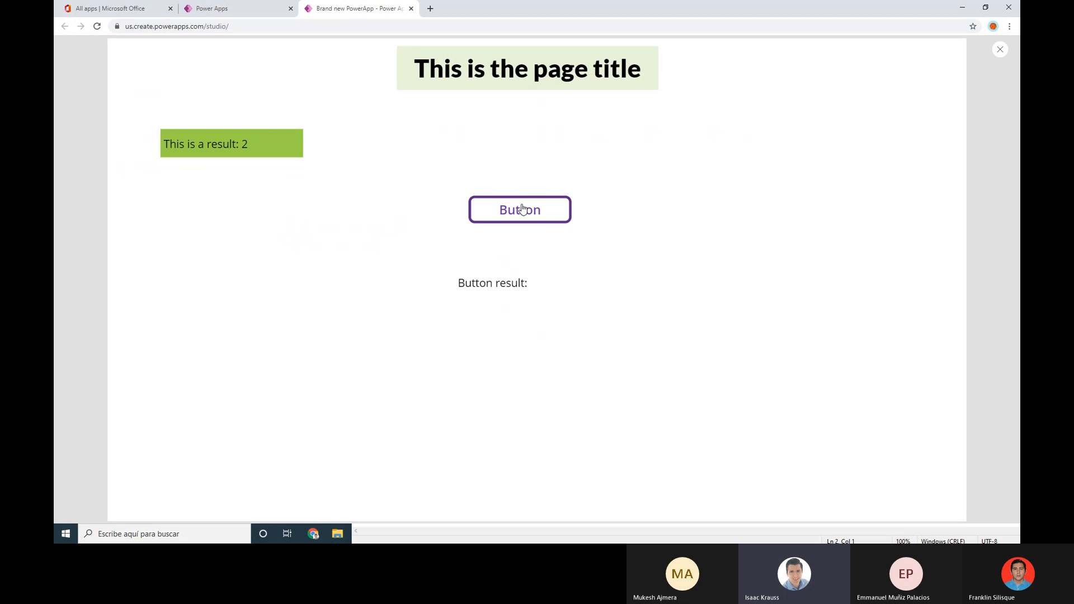
left_click(1000, 50)
left_click(624, 315)
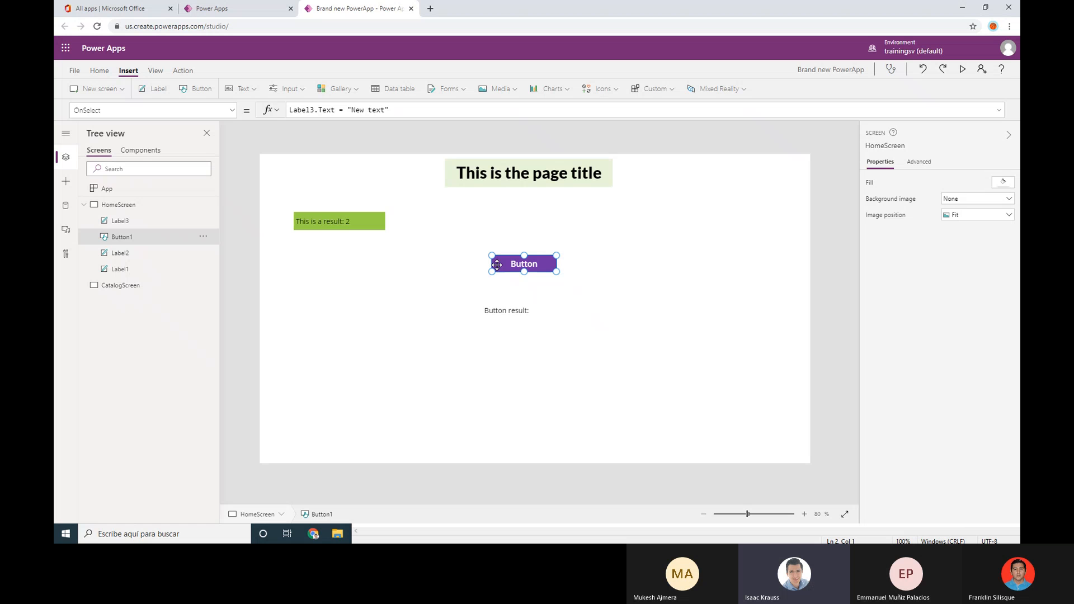
left_click(389, 110)
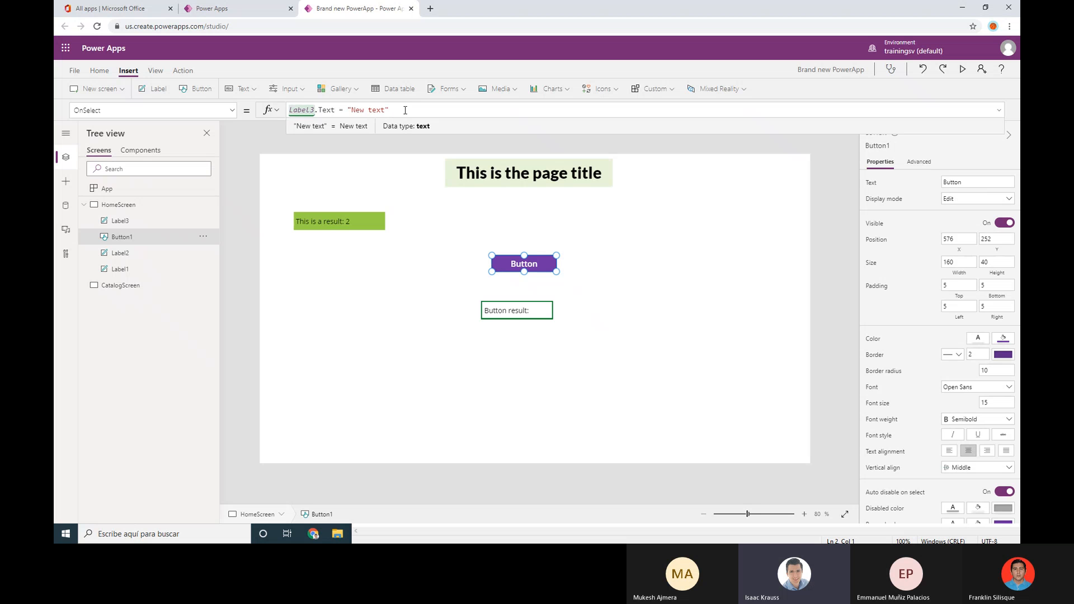
key("ctrl+a")
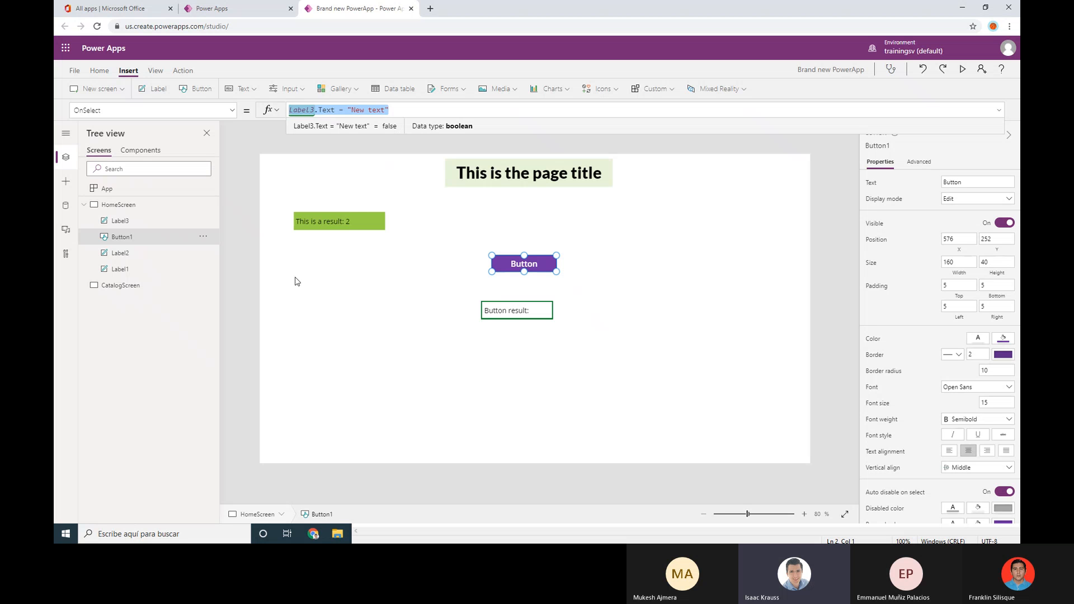
Replace the whole OnSelect formula with Set(variable01,"This is the result")
left_click(406, 116)
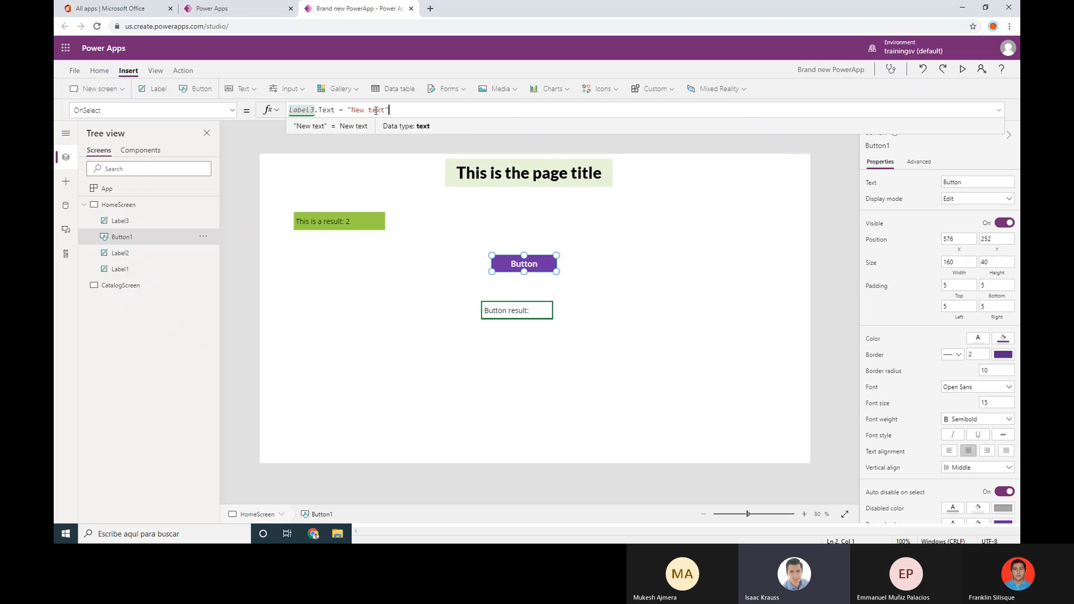
left_click_drag(376, 110, 257, 110)
type("Set")
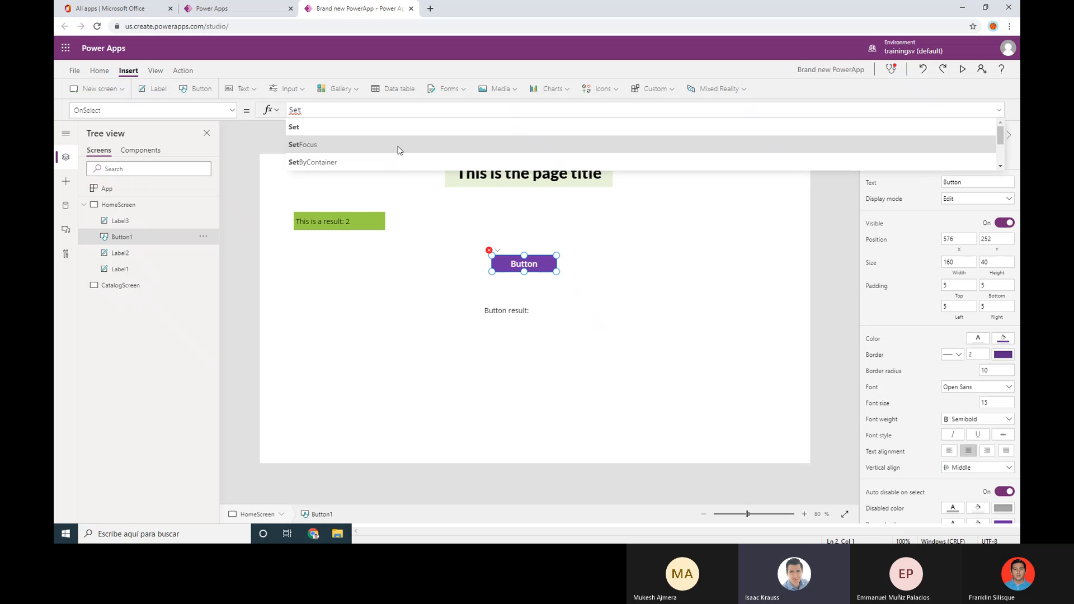
type("(")
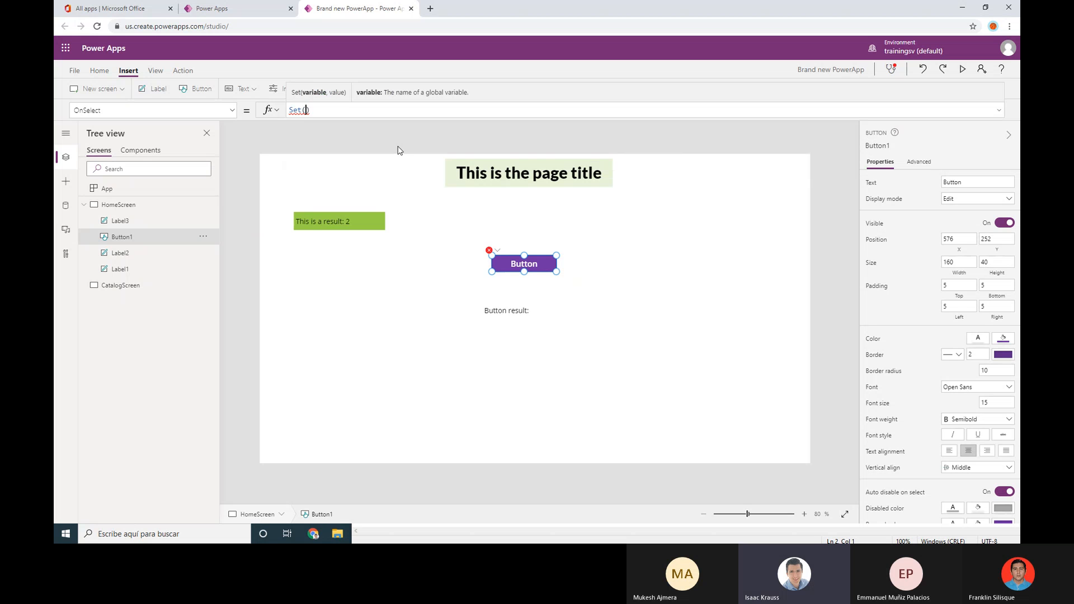
key("Left")
type("variable01,")
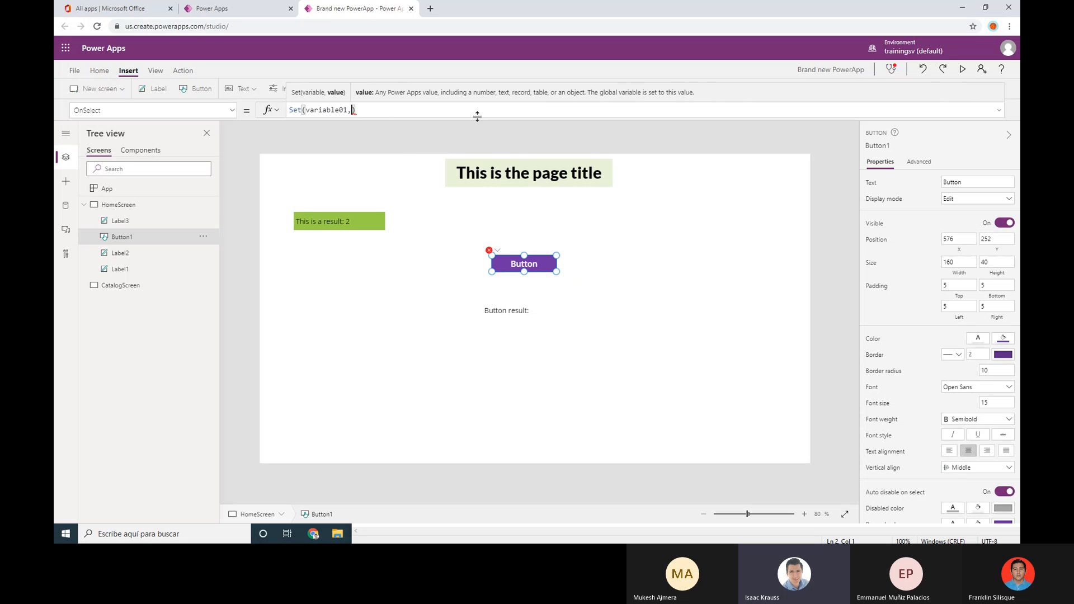
type("\"")
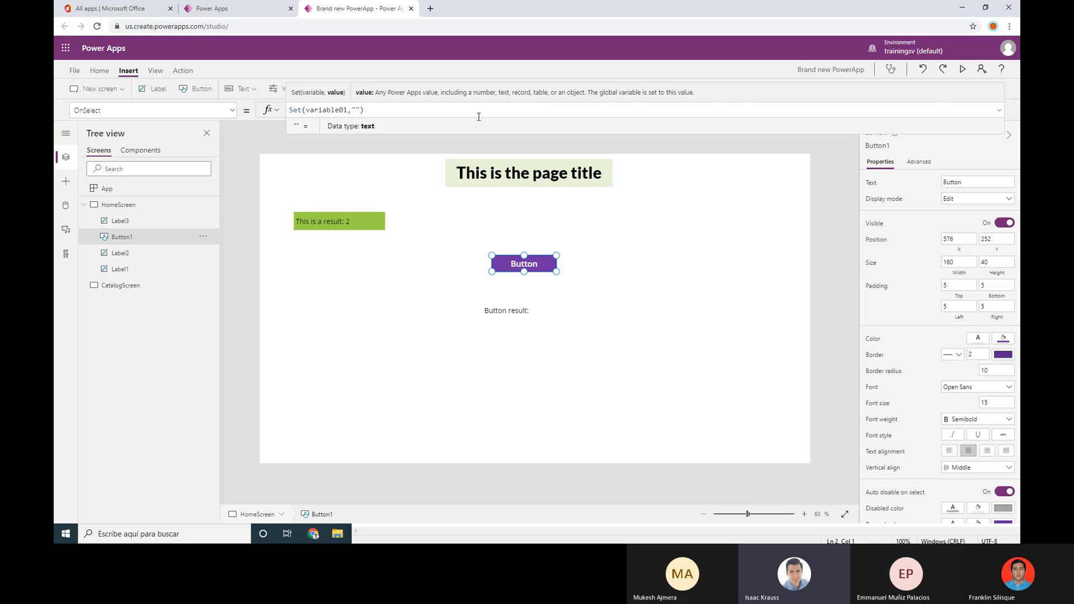
type("This is the result")
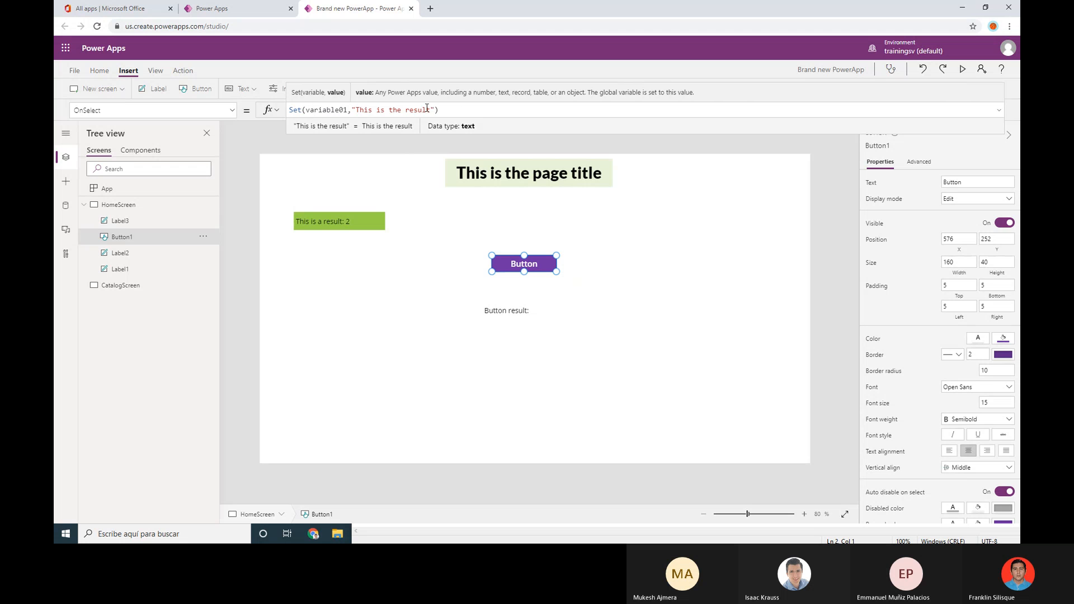
Preview the app and press the Button to test variable01
left_click(681, 312)
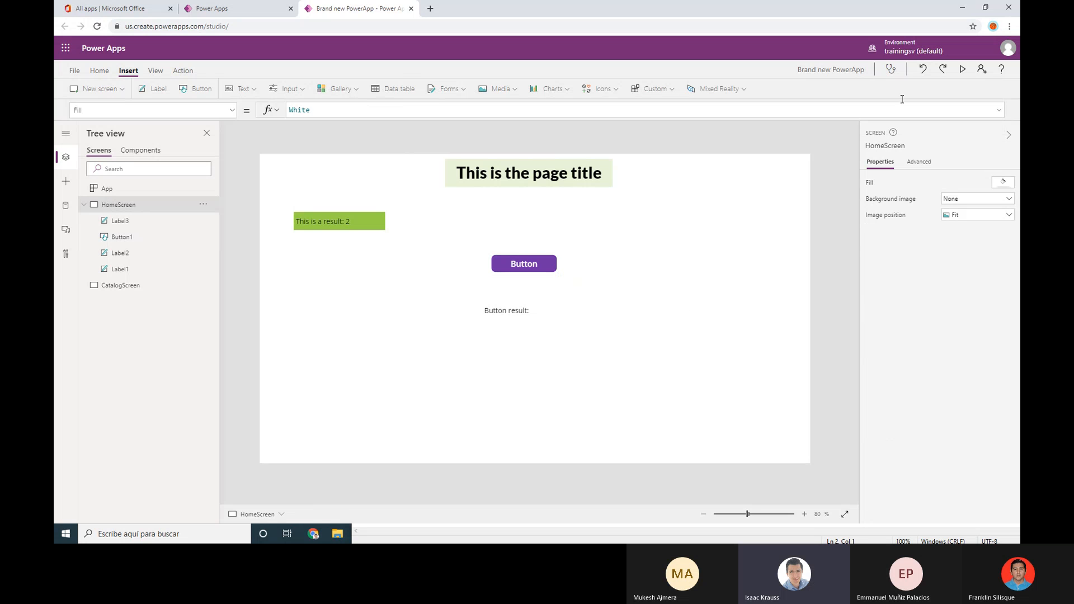
left_click(963, 69)
left_click(513, 213)
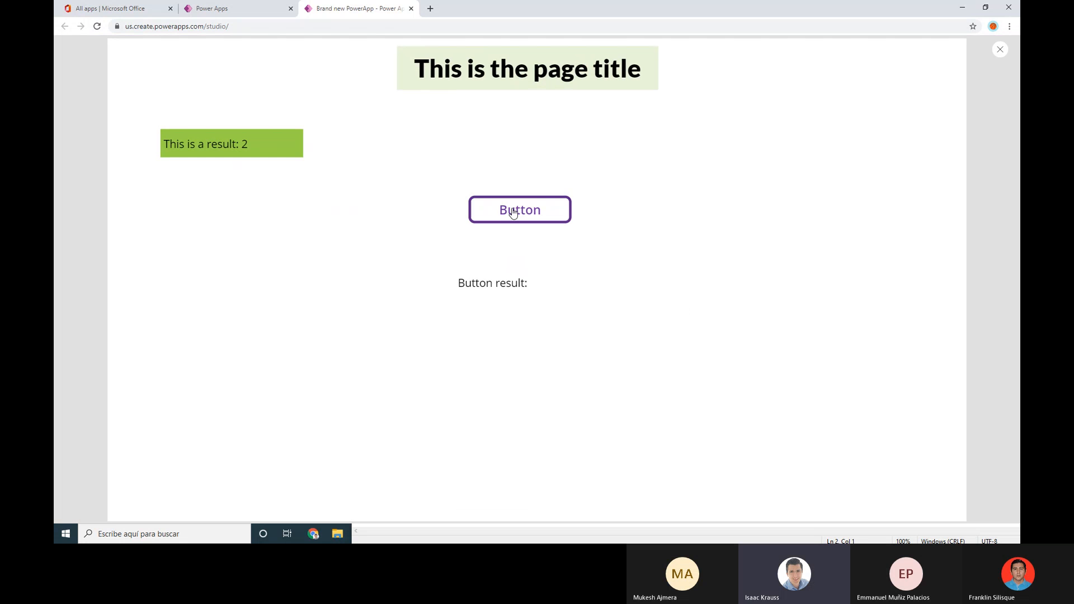
left_click(1000, 50)
Dismiss the tip and select the Button result label to edit its Text formula
left_click(621, 316)
left_click(547, 262)
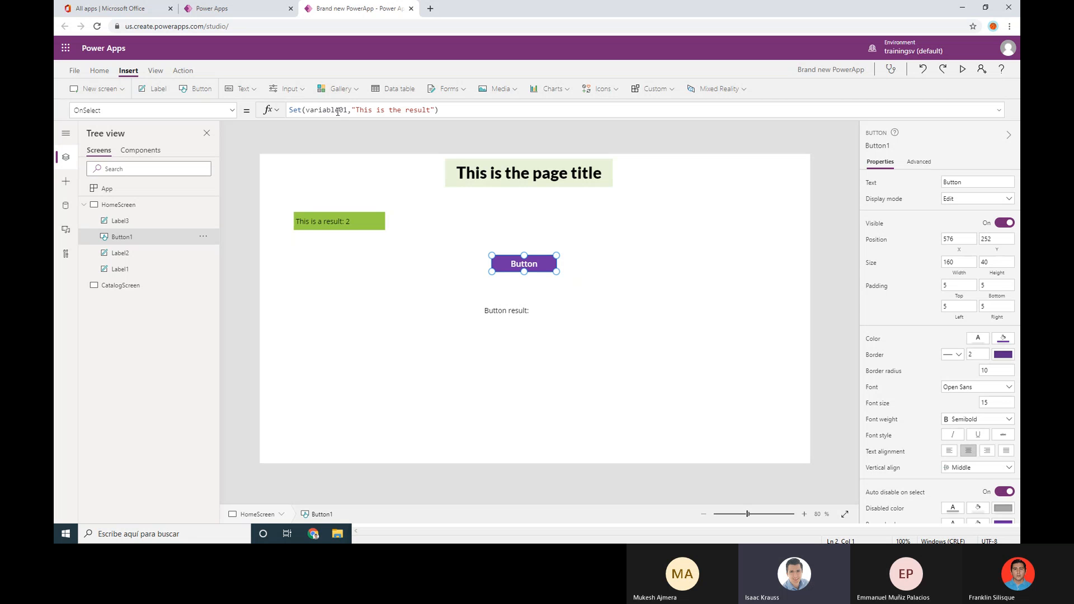
left_click(509, 312)
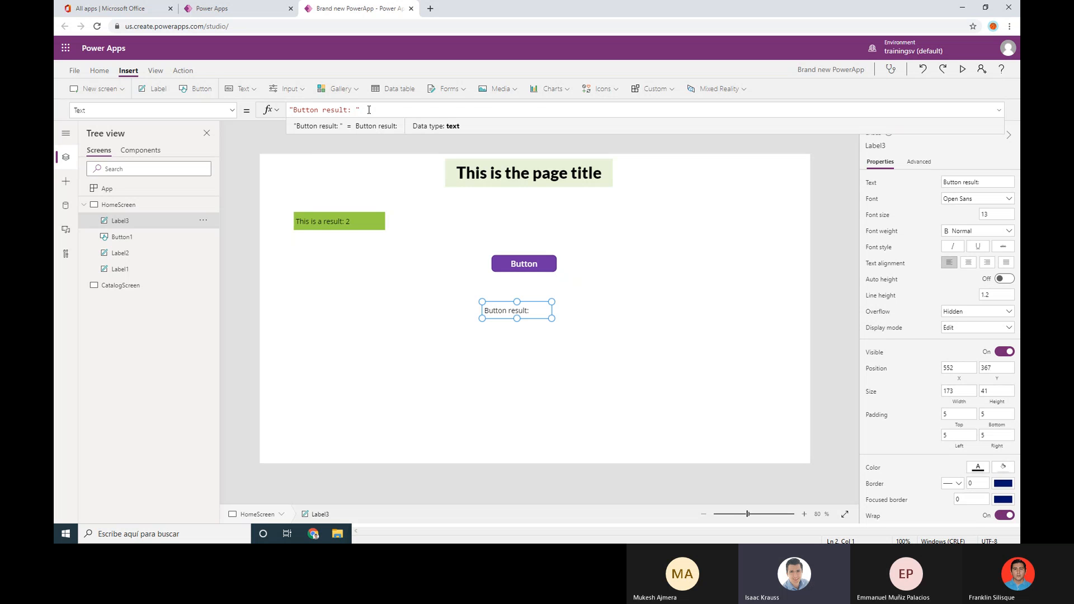
Set Label3's Text formula to "Button result: "&variable01
type("&")
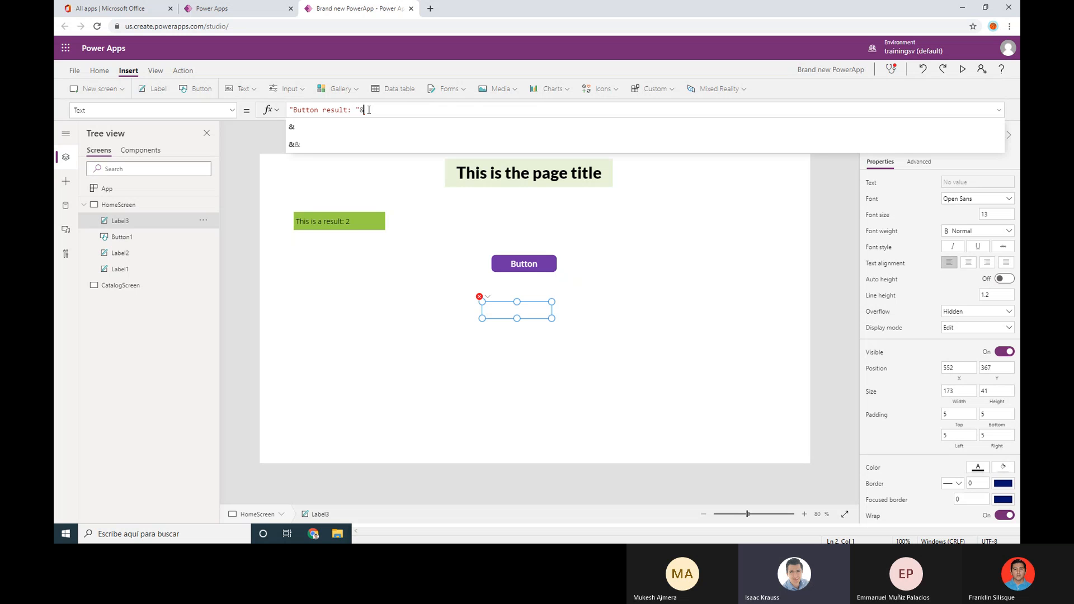
type("\" ")
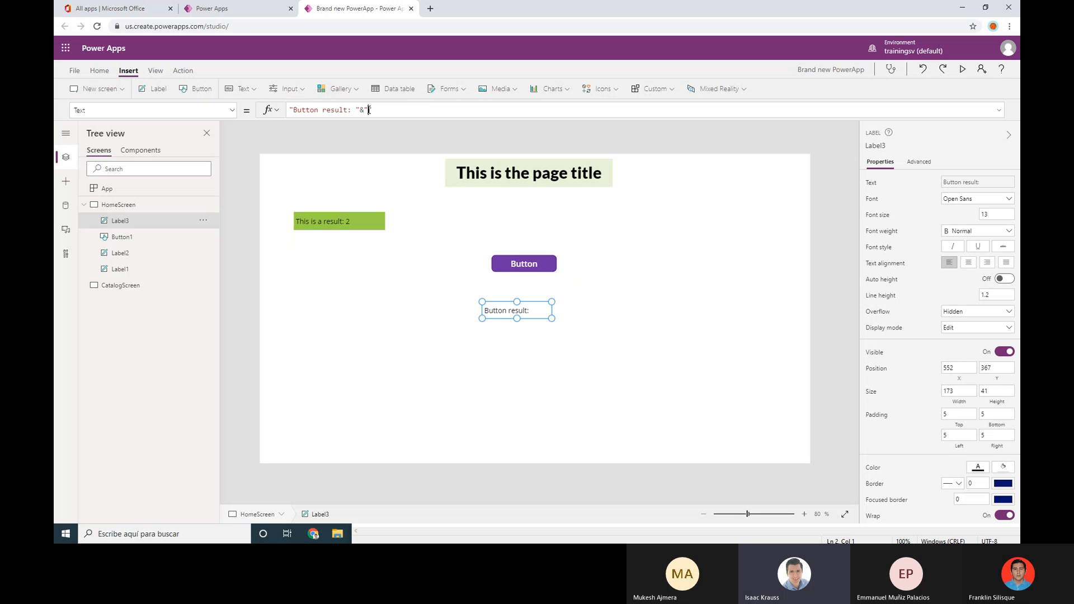
type("this")
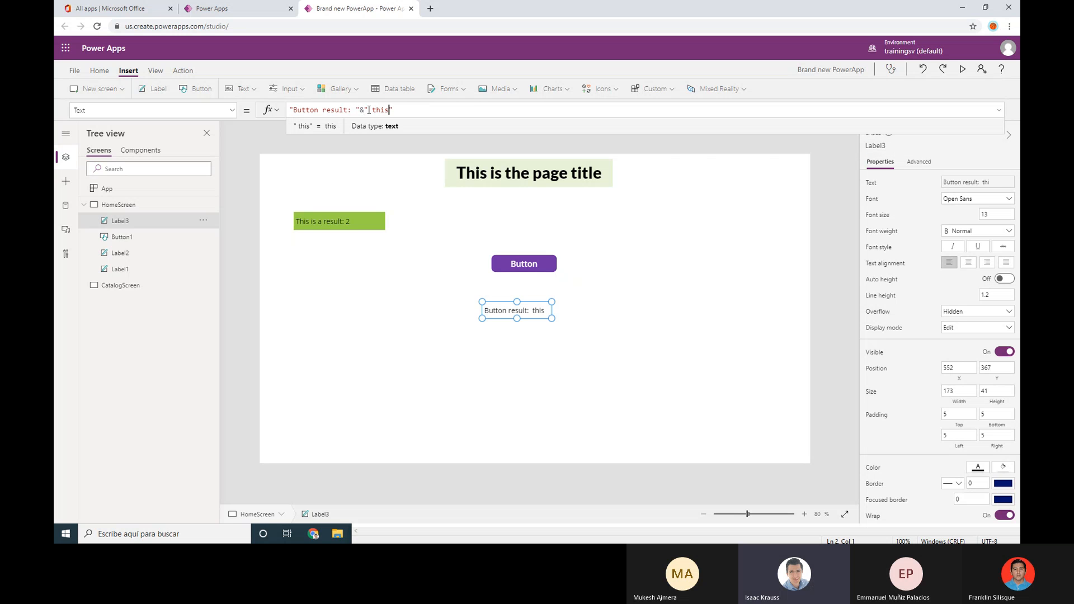
left_click(444, 107)
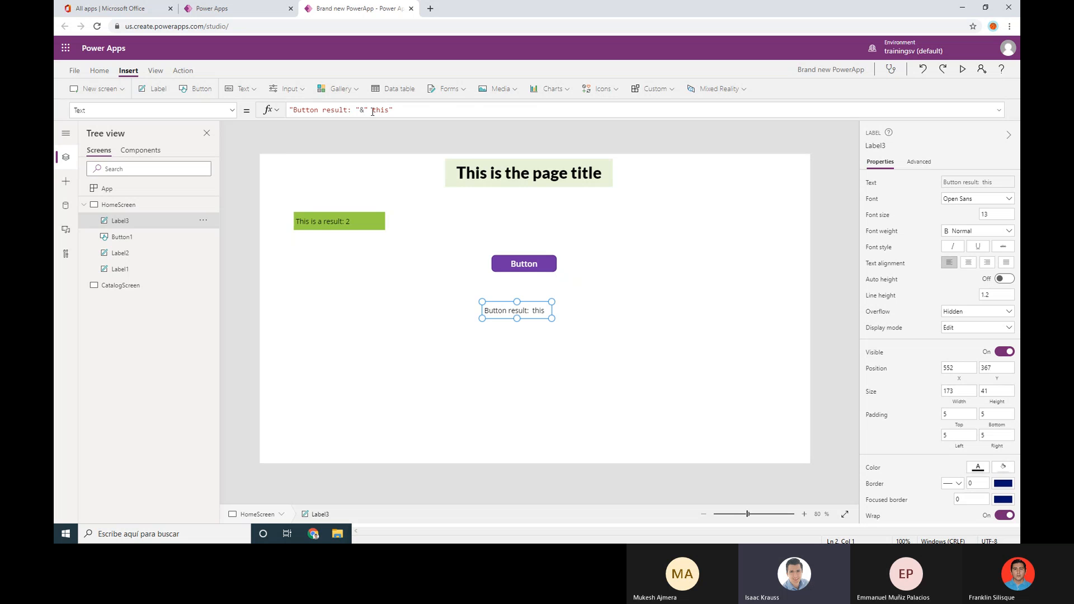
left_click_drag(396, 111, 267, 117)
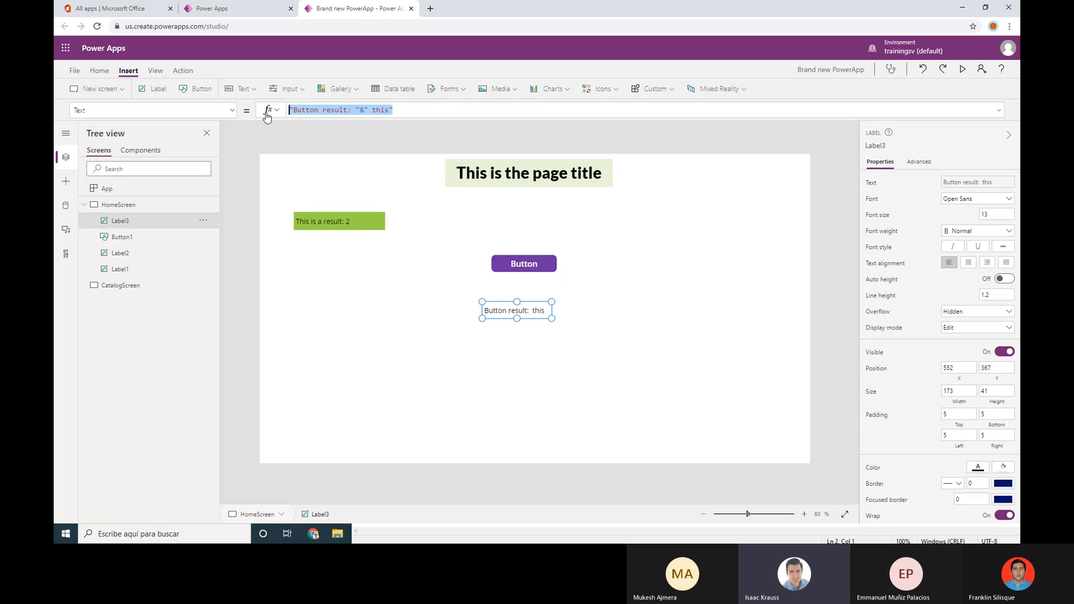
left_click(406, 110)
left_click_drag(364, 111, 432, 106)
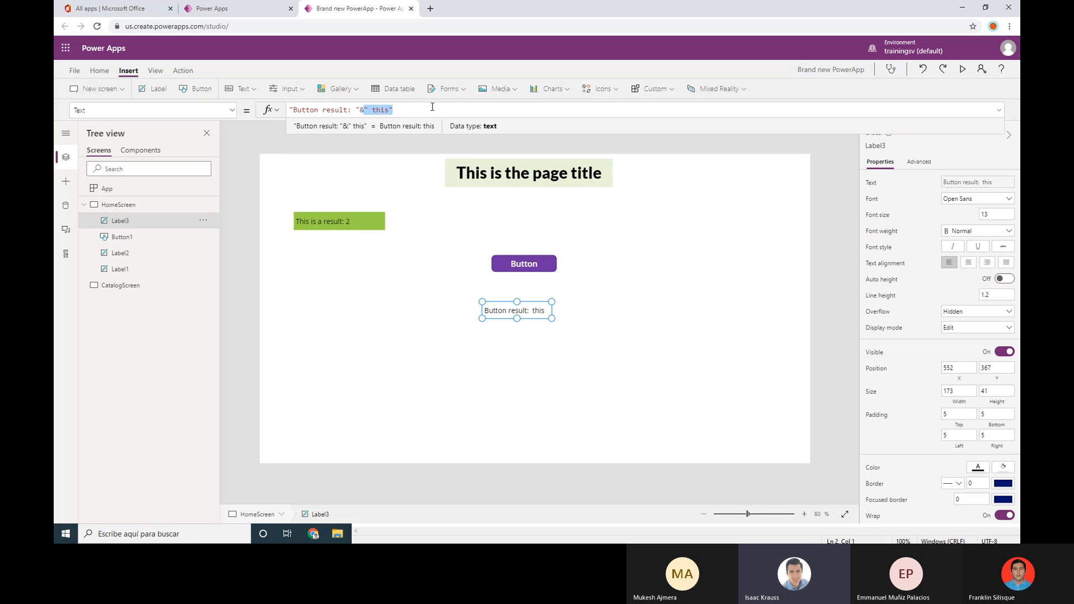
key("BackSpace")
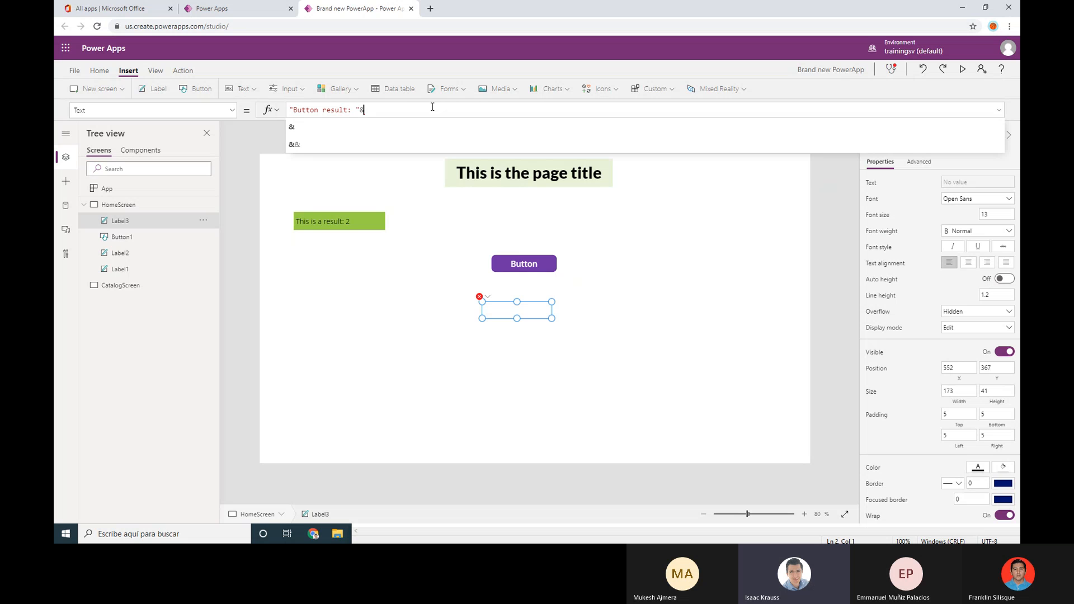
type("variable01")
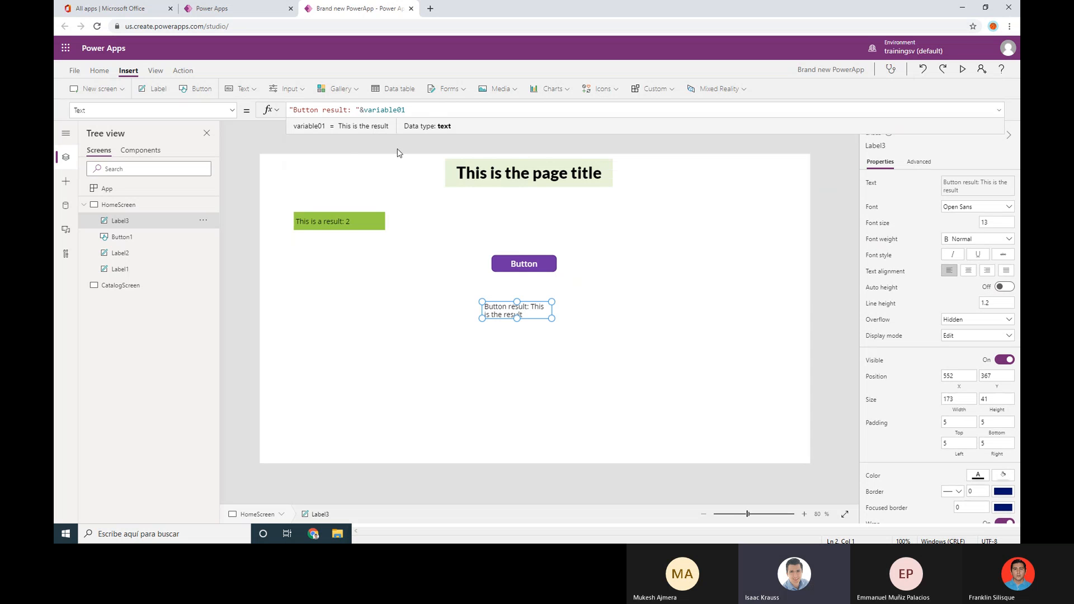
Widen the result label so 'Button result: This is the result' fits on one line
mouse_move(551, 318)
left_mouse_down()
mouse_move(592, 320)
mouse_move(540, 319)
left_mouse_up()
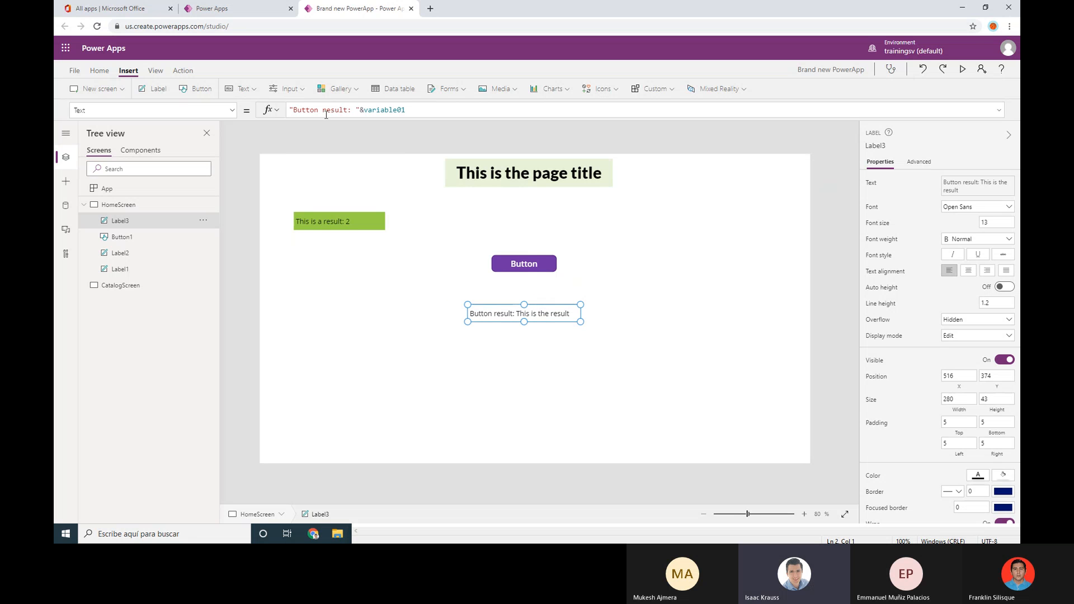
left_click_drag(353, 113, 326, 114)
left_click_drag(413, 110, 368, 110)
left_click(562, 367)
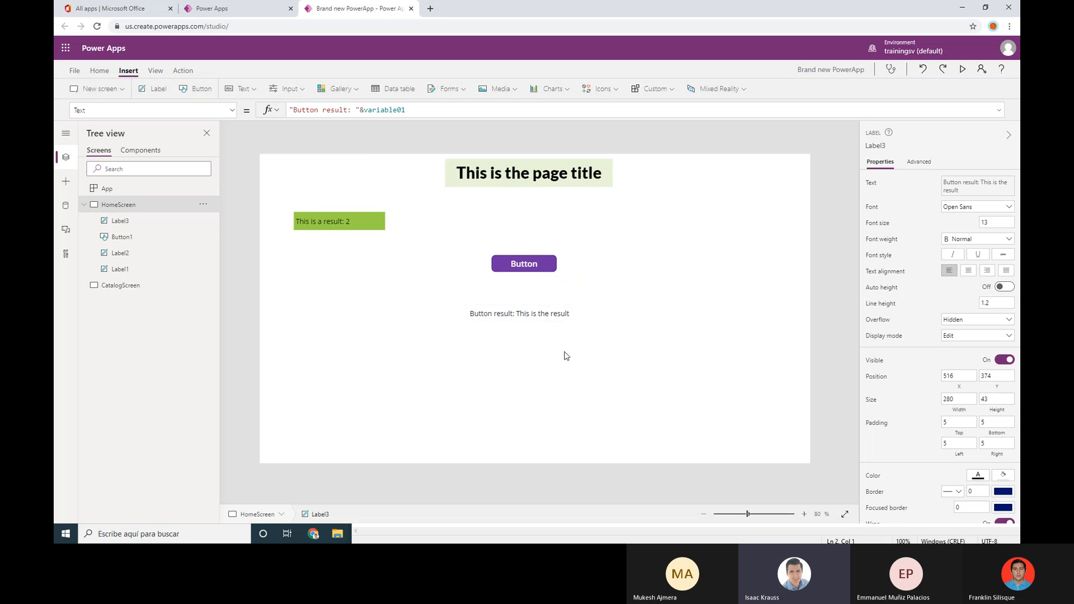
left_click(474, 313)
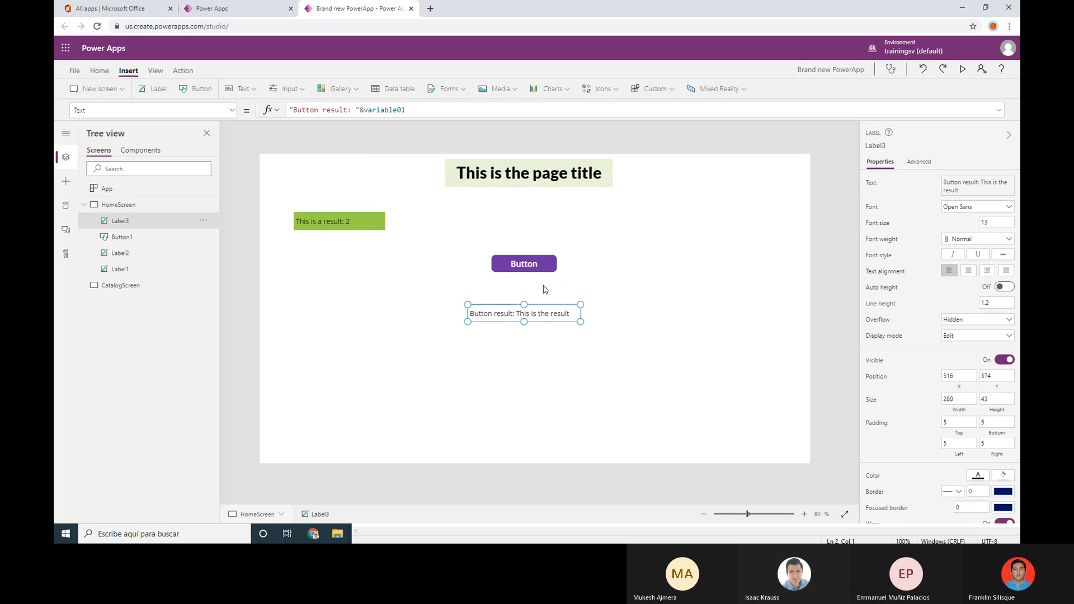
left_click(540, 266)
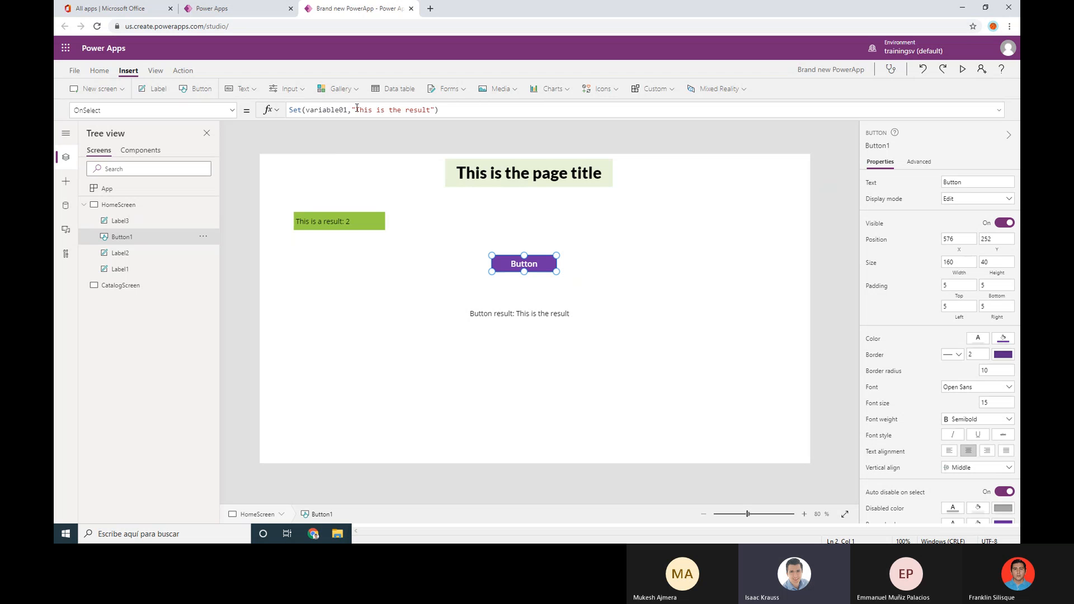
Change variable01's value to 'This is another value' and test the Button in preview
left_click_drag(357, 108, 431, 112)
type("T")
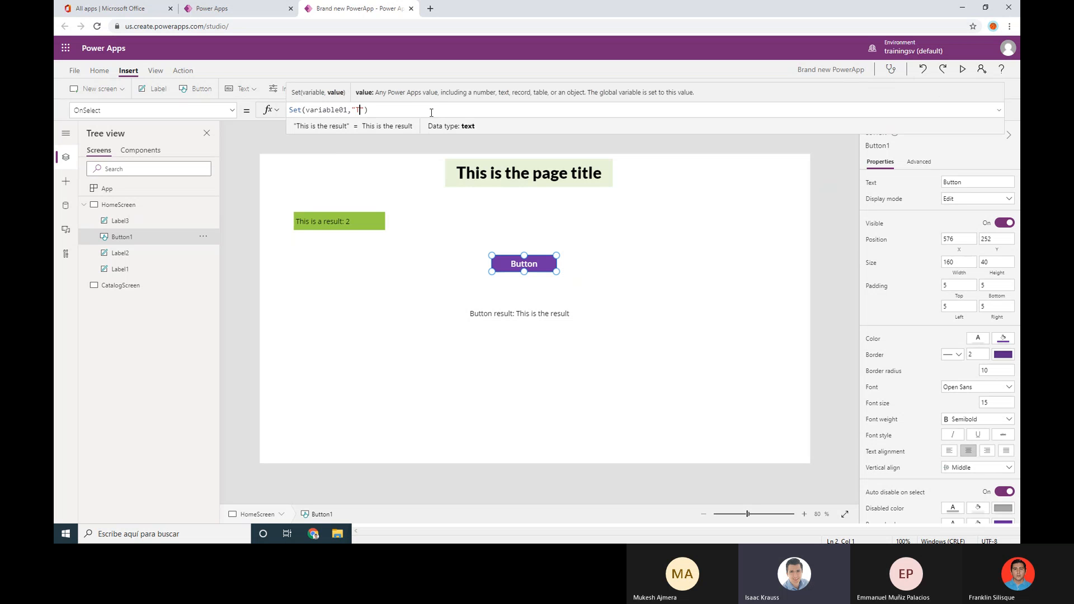
type("his is another ")
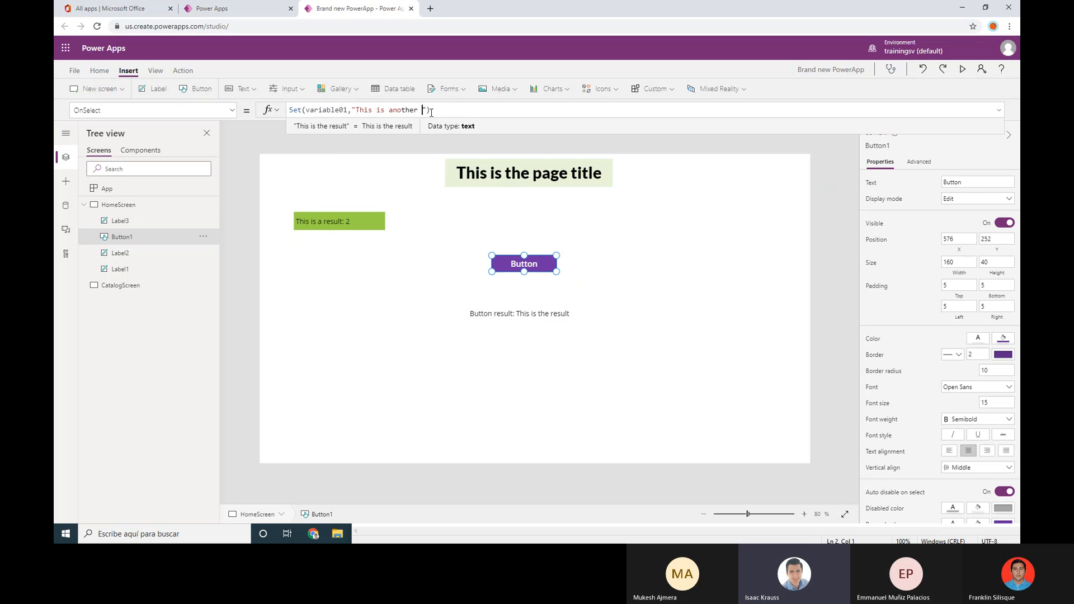
type("value")
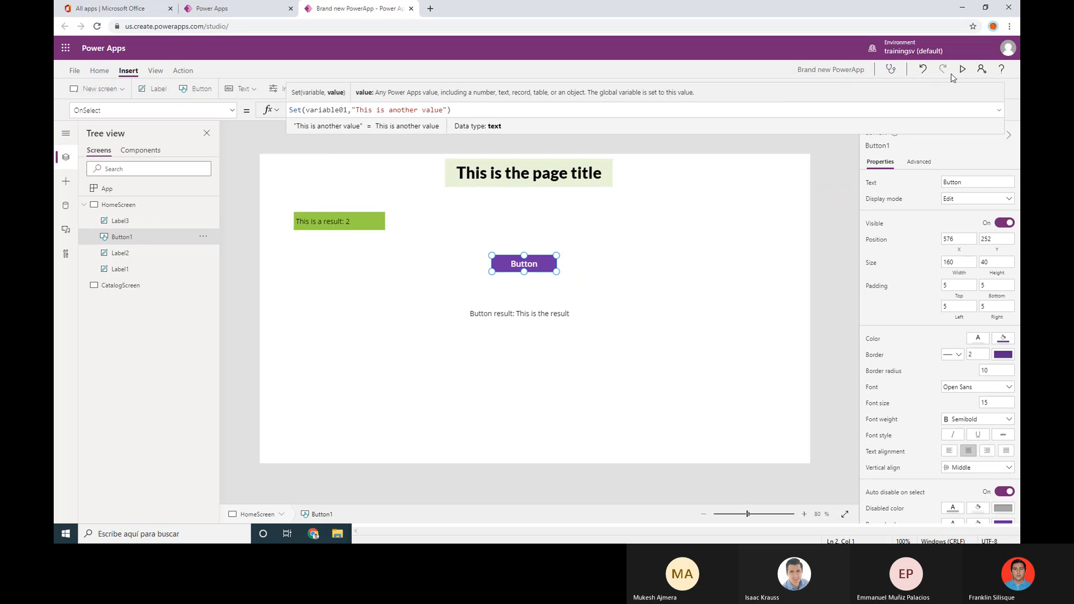
left_click(962, 70)
left_click(553, 212)
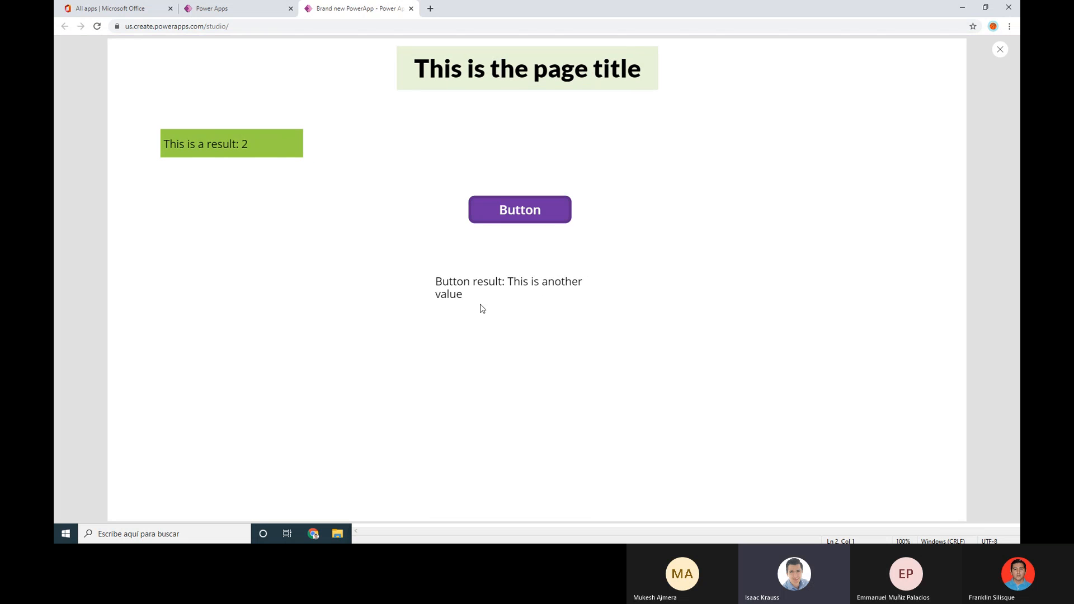
left_click(1000, 49)
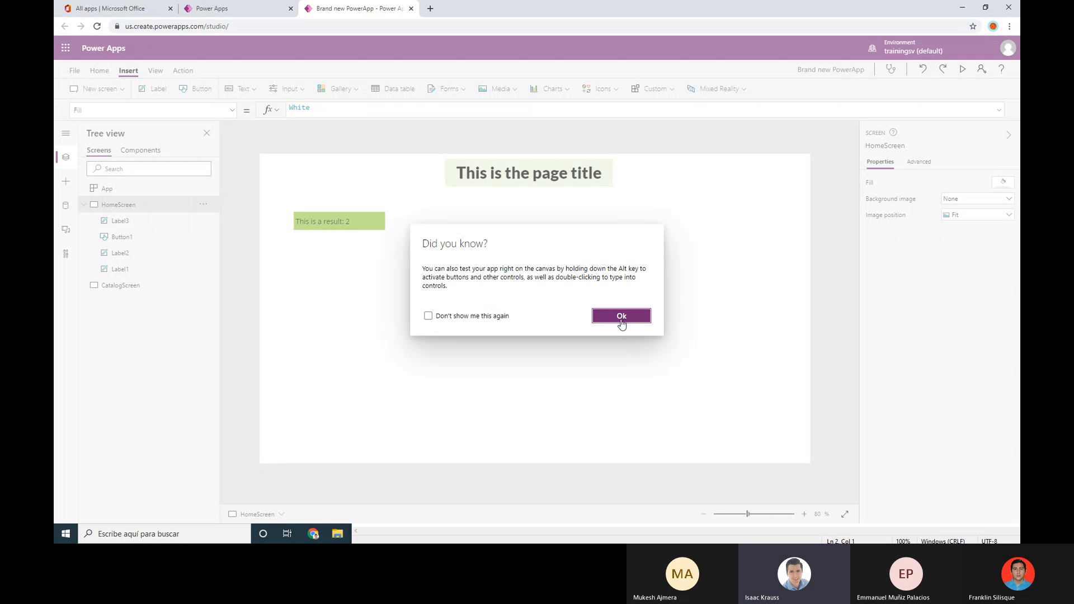
Dismiss the tip and widen the result label to fit the longer text
left_click(621, 317)
left_click(570, 318)
left_click_drag(582, 322, 613, 327)
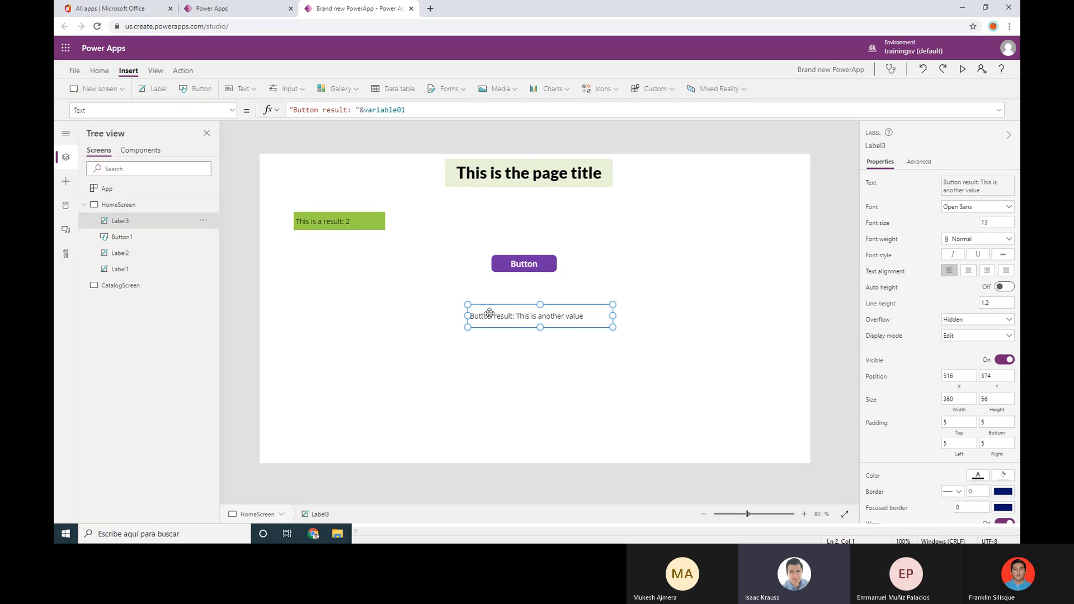
left_click(525, 265)
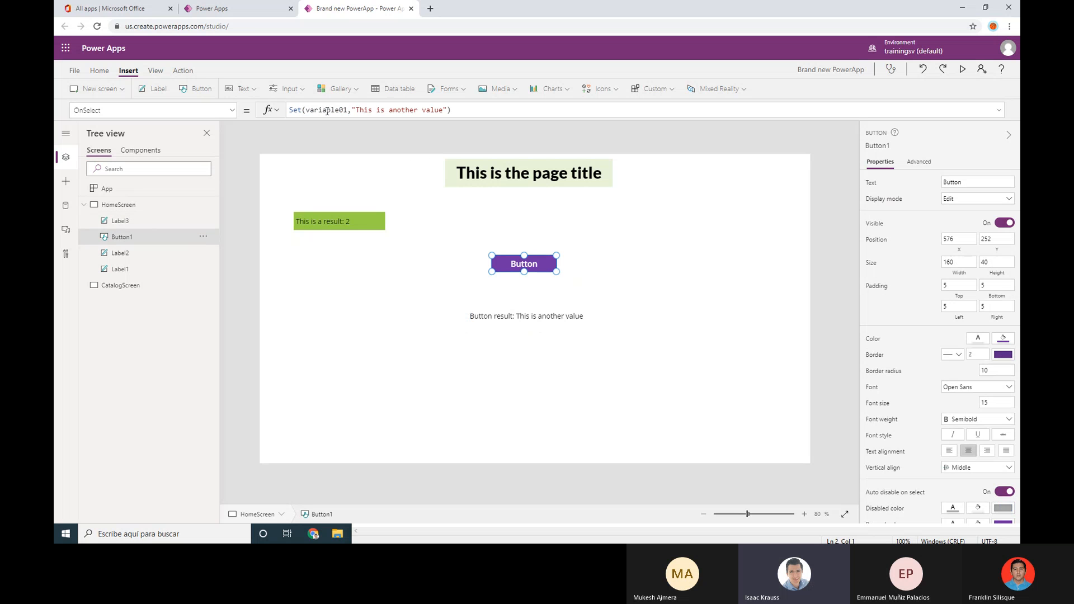
left_click(529, 315)
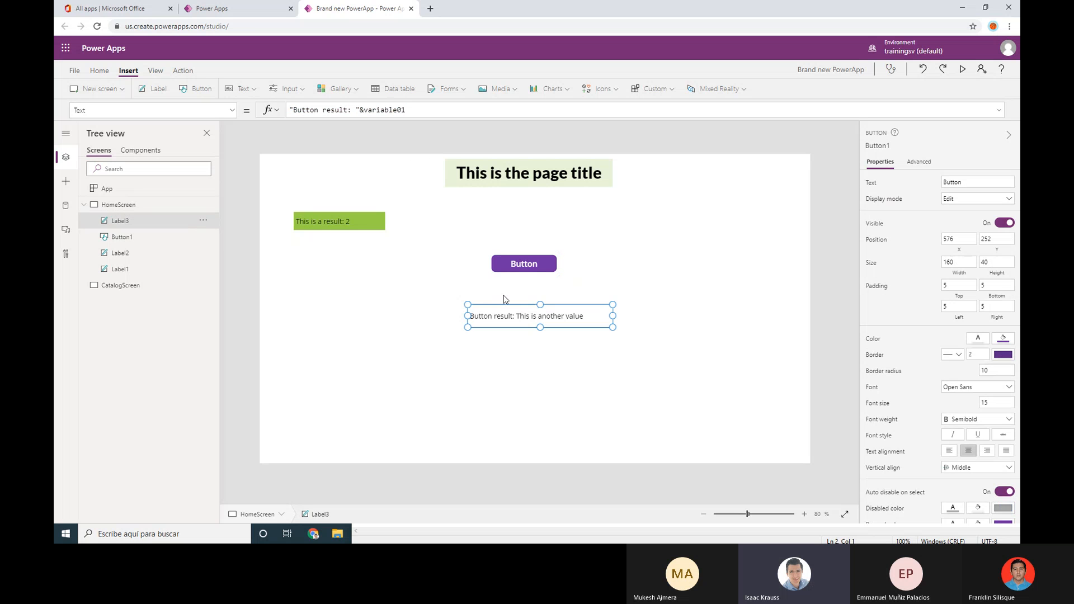
left_click(530, 269)
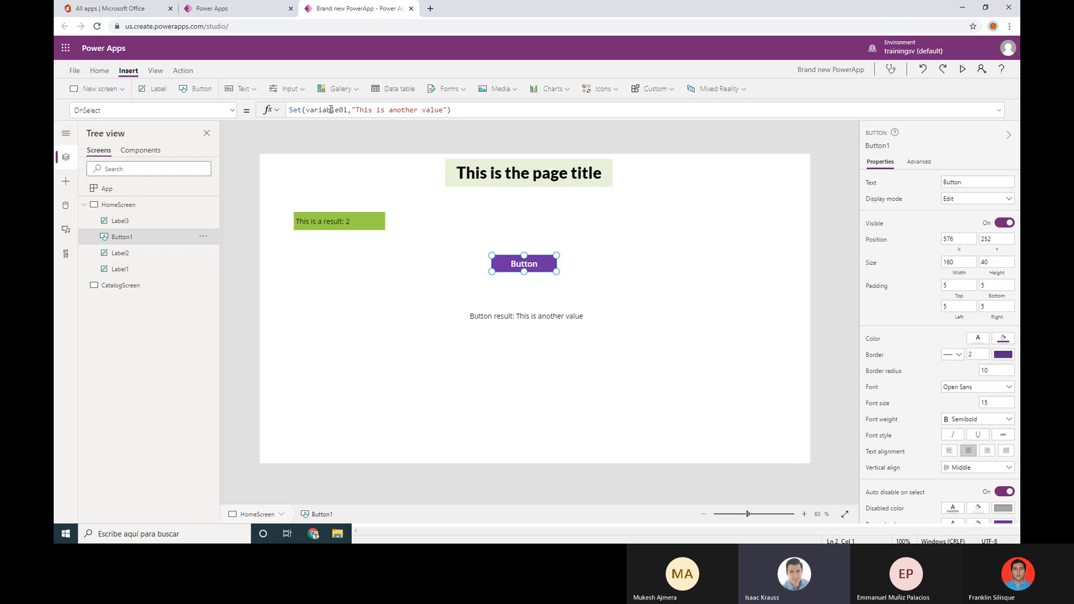
double_click(300, 110)
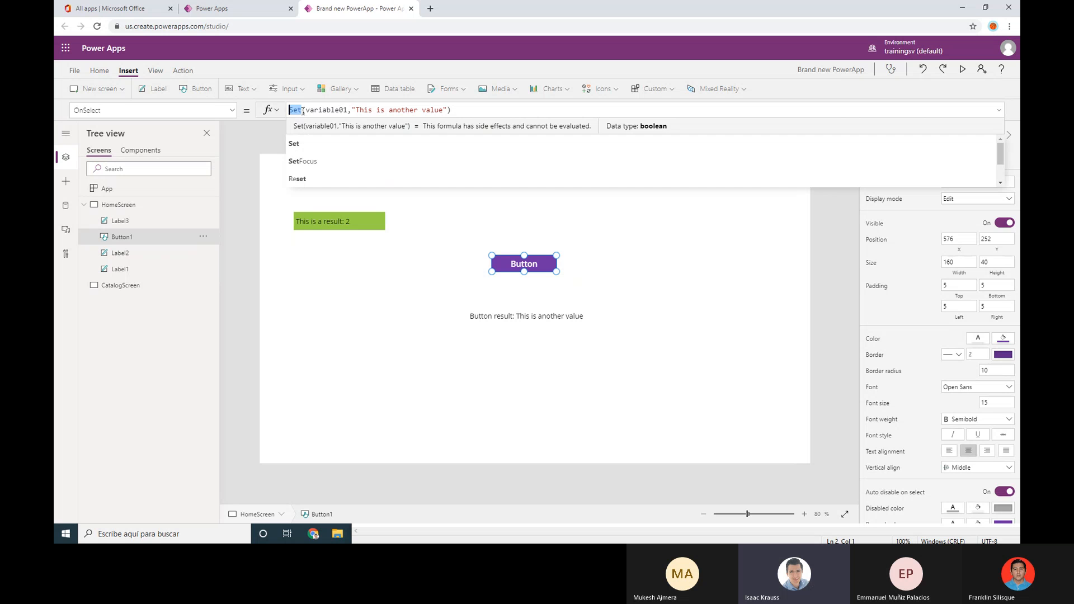
left_click(629, 305)
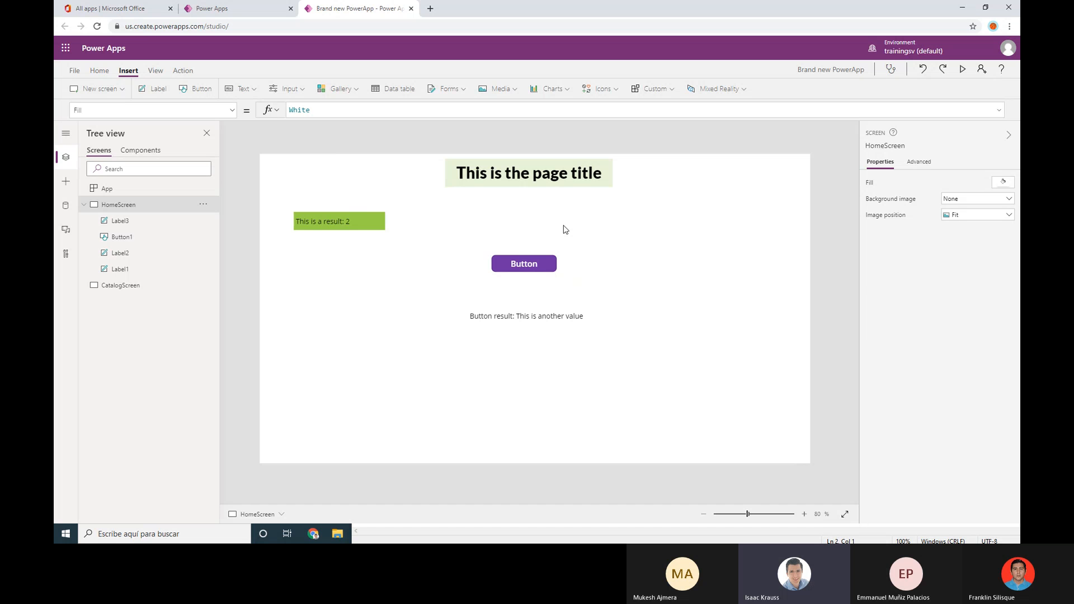
Drag Button1 down to position 588, 303, just above the result label
left_click(529, 263)
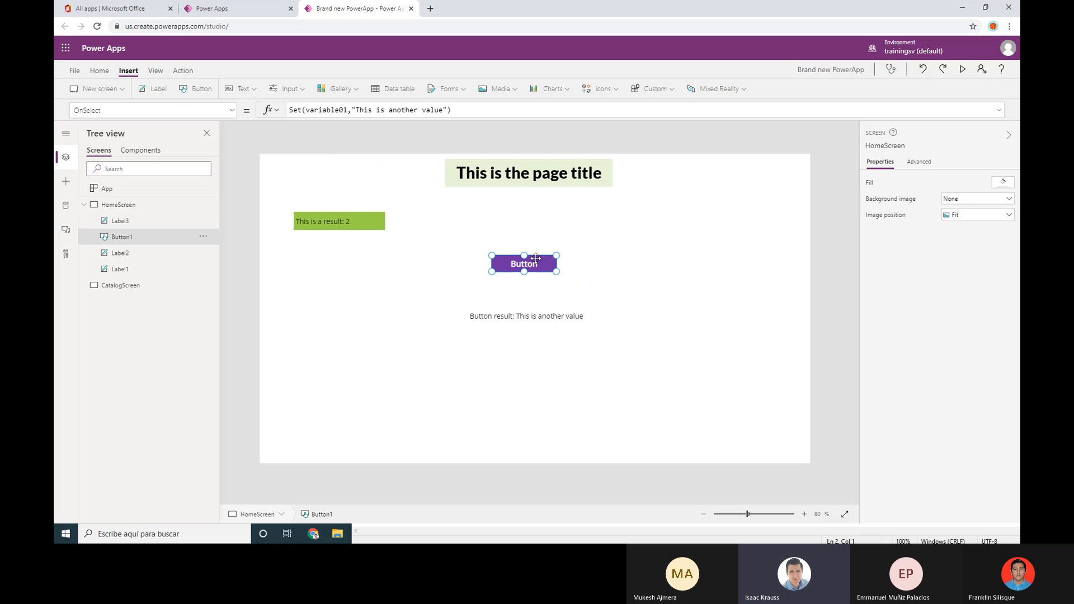
double_click(296, 110)
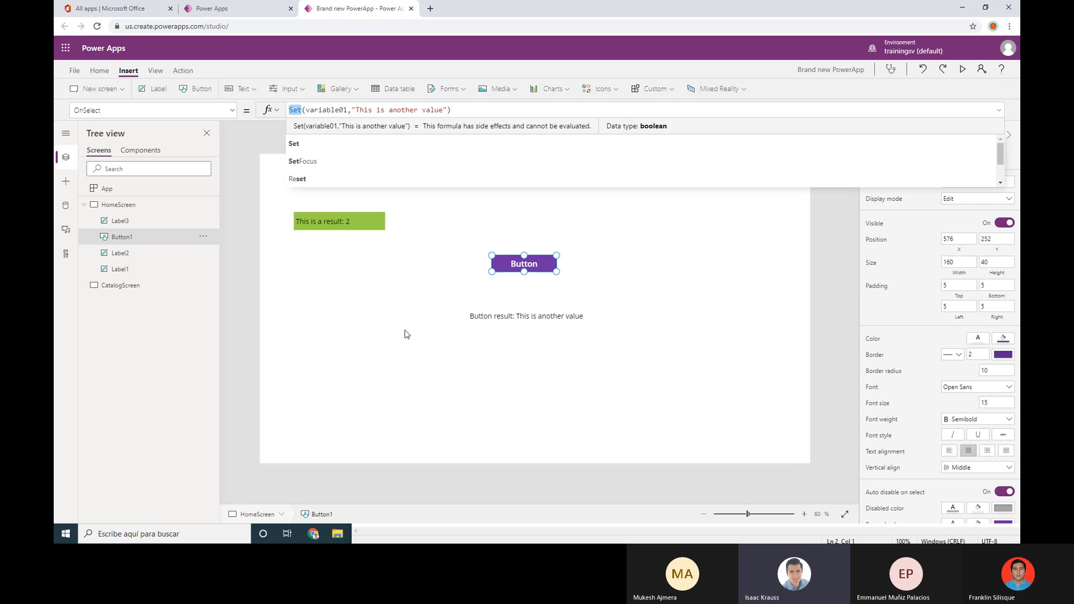
left_click(407, 330)
left_click(521, 264)
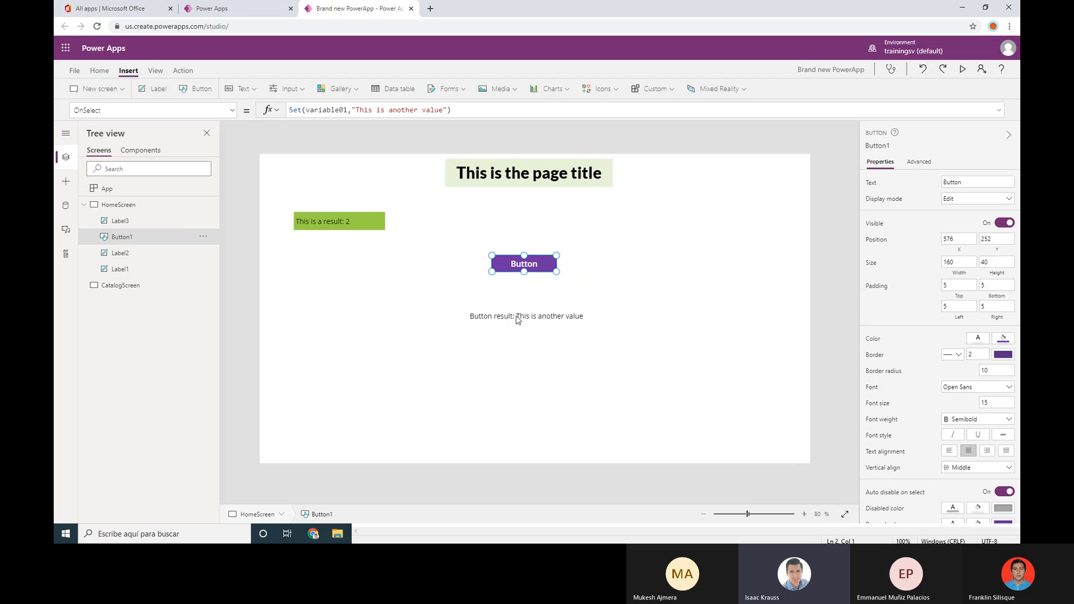
left_click_drag(531, 265, 536, 285)
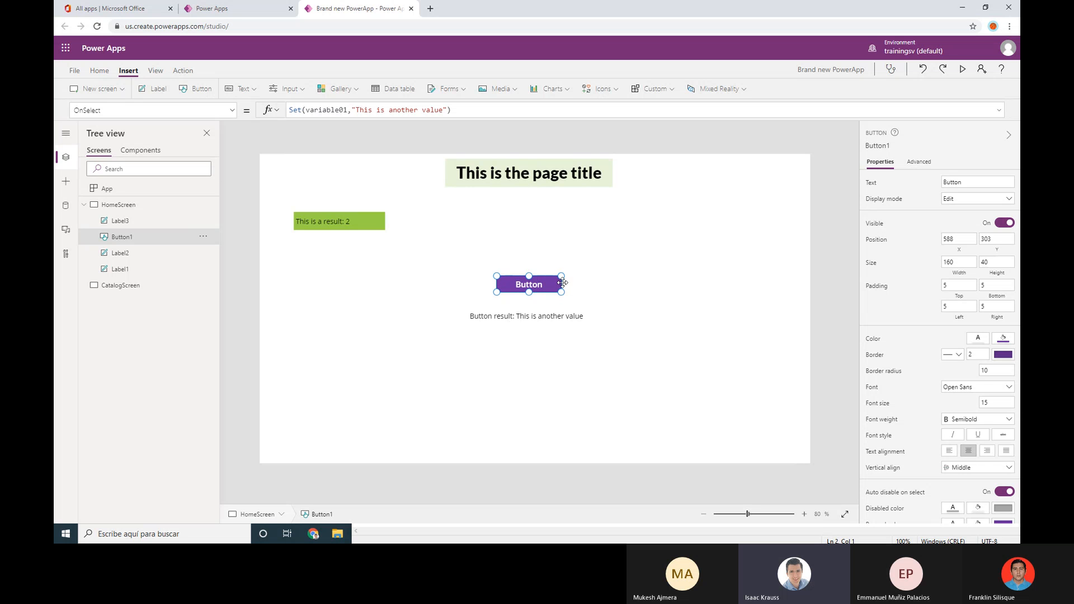
Change the button's Text property to 'Set variable'
left_click(986, 181)
left_click_drag(964, 183, 925, 185)
type("Set variable")
left_click(925, 180)
Resize the Set variable button and move it and its result label to the left
left_click_drag(496, 292, 394, 282)
left_click(635, 308)
left_click(493, 323)
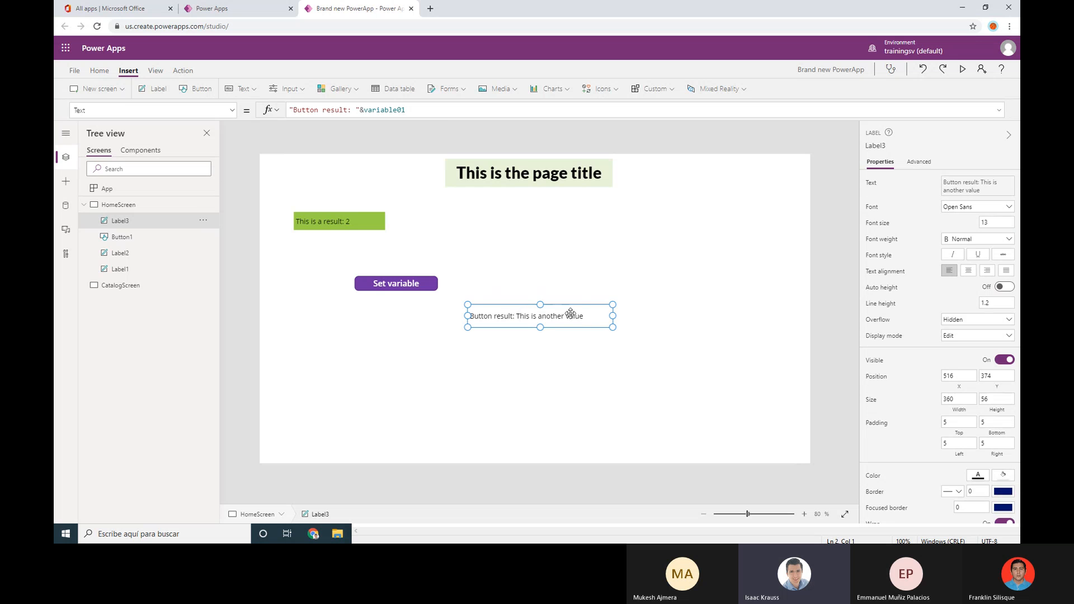
left_click_drag(571, 312, 433, 310)
left_click(537, 296)
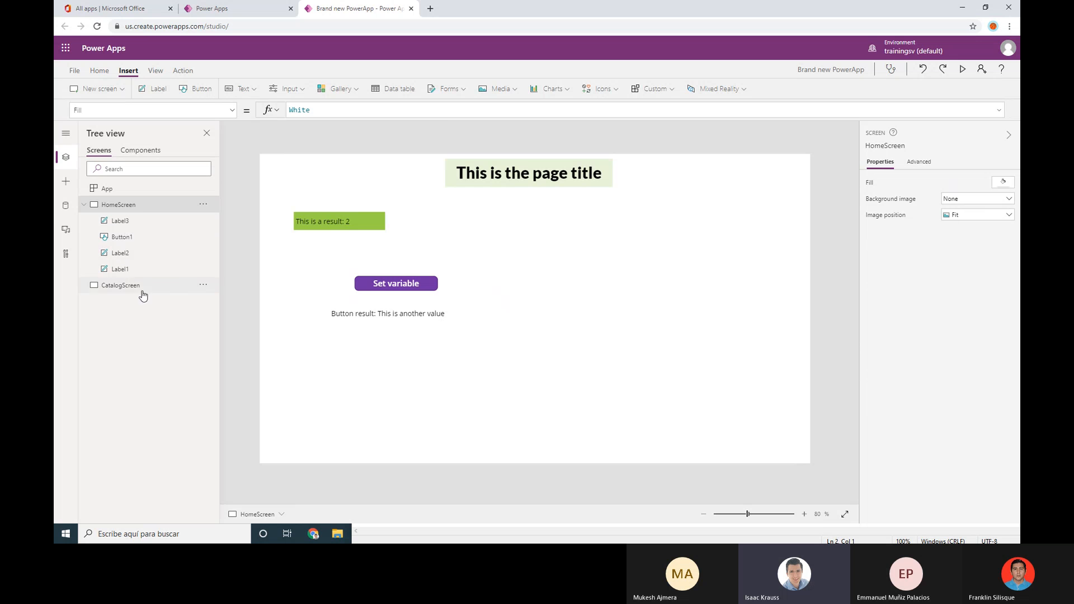
Nudge the Set variable button slightly, then open its actions menu in the Tree view
left_click(409, 288)
left_click_drag(409, 287, 402, 292)
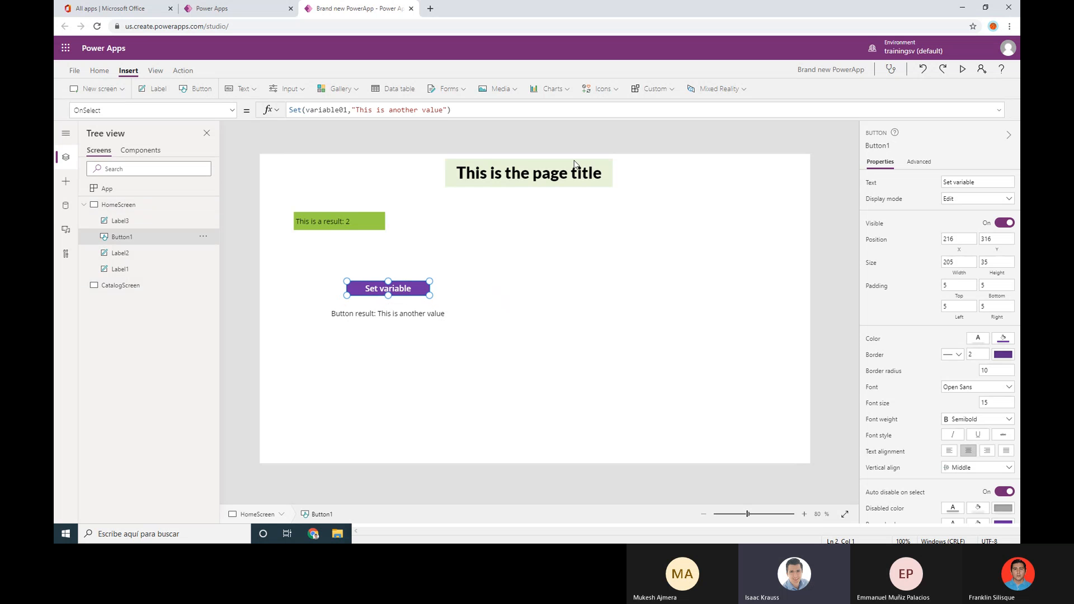
left_click(344, 235)
left_click(347, 223)
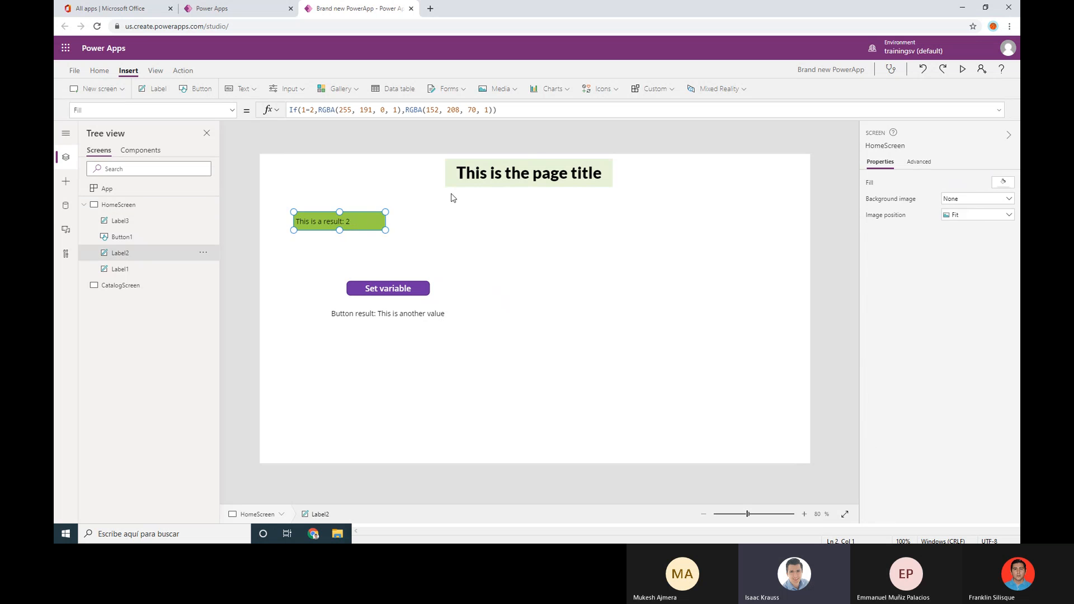
left_click(537, 175)
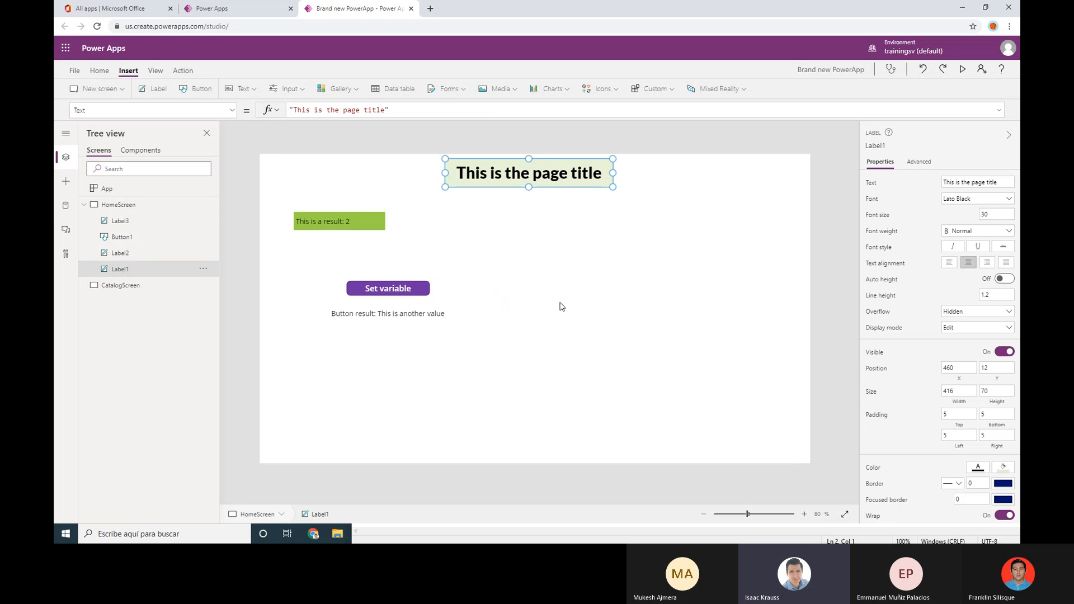
left_click(415, 291)
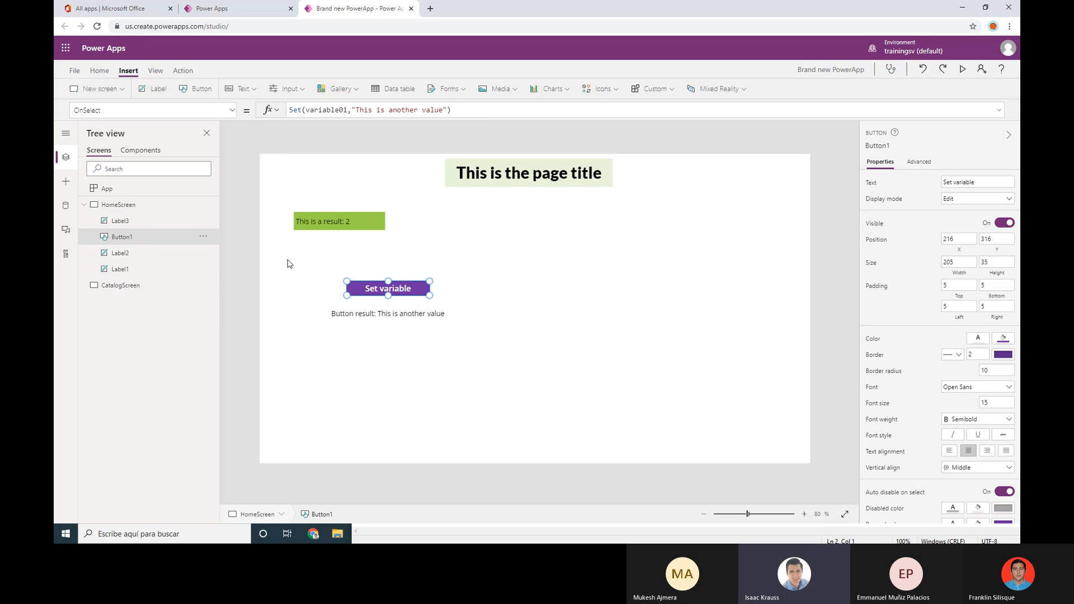
left_click(203, 238)
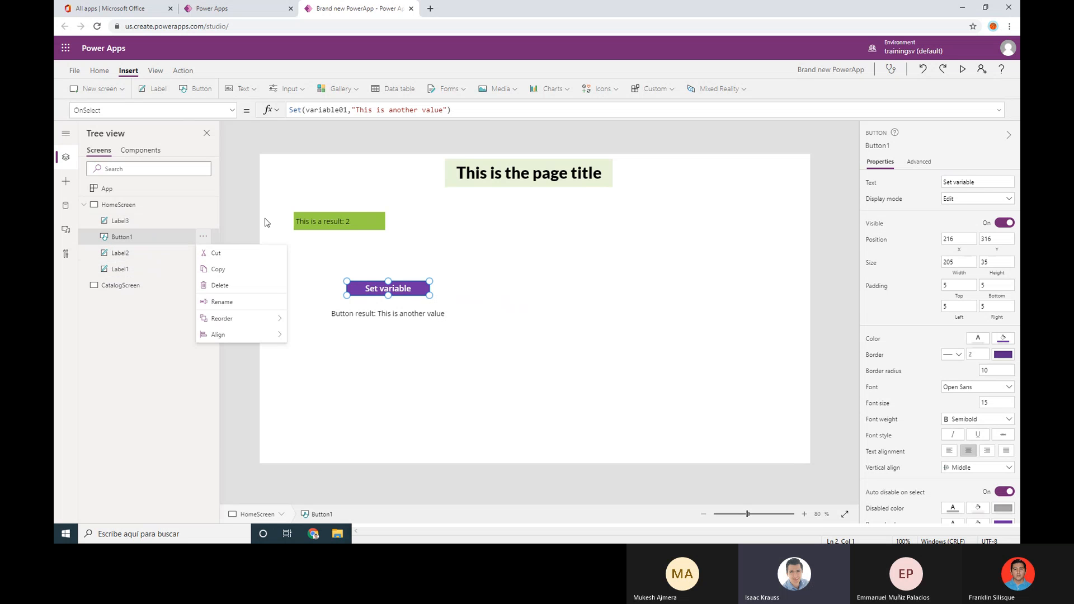
Start renaming Button1, trying shorter names before undoing back to Button1
left_click(224, 302)
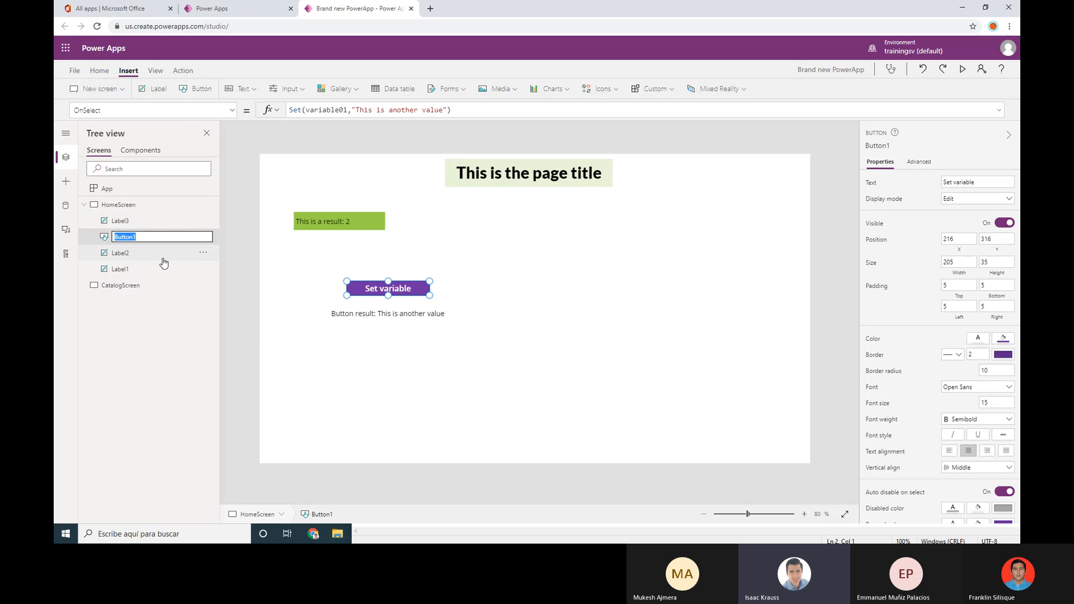
left_click(147, 240)
key("BackSpace")
key("shift+Left")
key("shift+Left")
key("shift+Left")
key("shift+Left")
key("shift+Left")
key("shift+Left")
key("Right")
key("BackSpace")
key("ctrl+z")
key("ctrl+z")
key("ctrl+z")
key("ctrl+a")
type("bn")
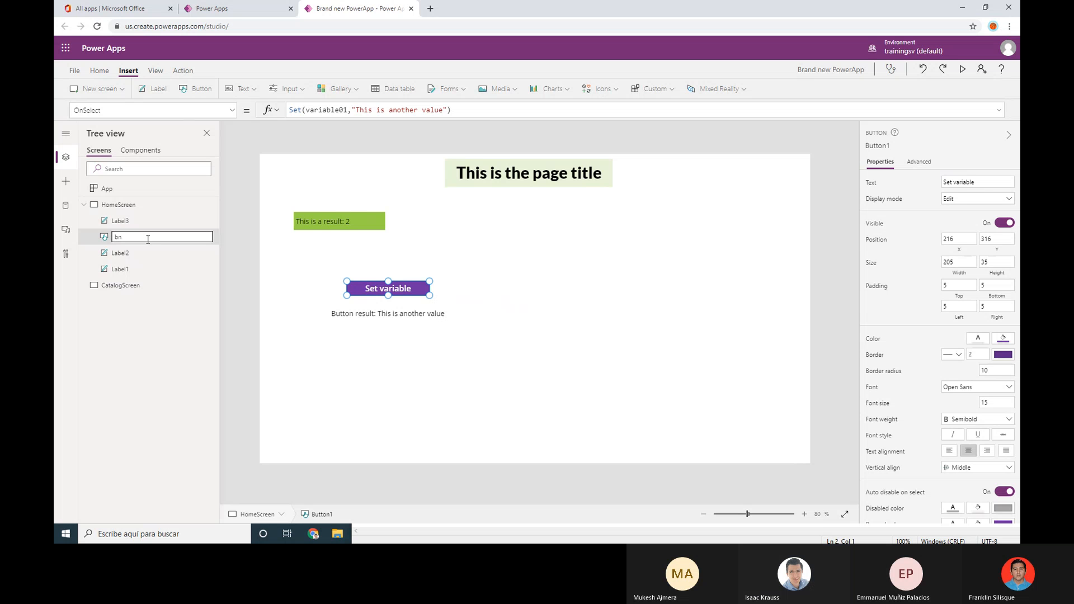
key("ctrl+a")
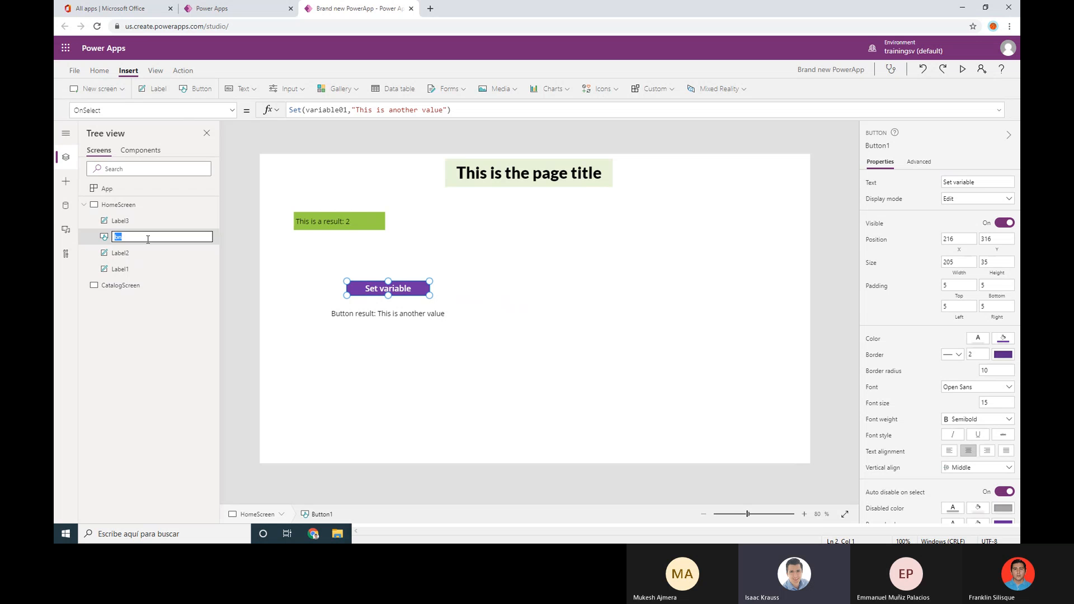
key("BackSpace")
key("ctrl+z")
Rename the button to ButtonSetVariable and shift it slightly left
key("End")
key("BackSpace")
key("shift+Left")
key("shift+Left")
key("shift+Left")
key("shift+Left")
key("shift+Left")
key("shift+Left")
key("End")
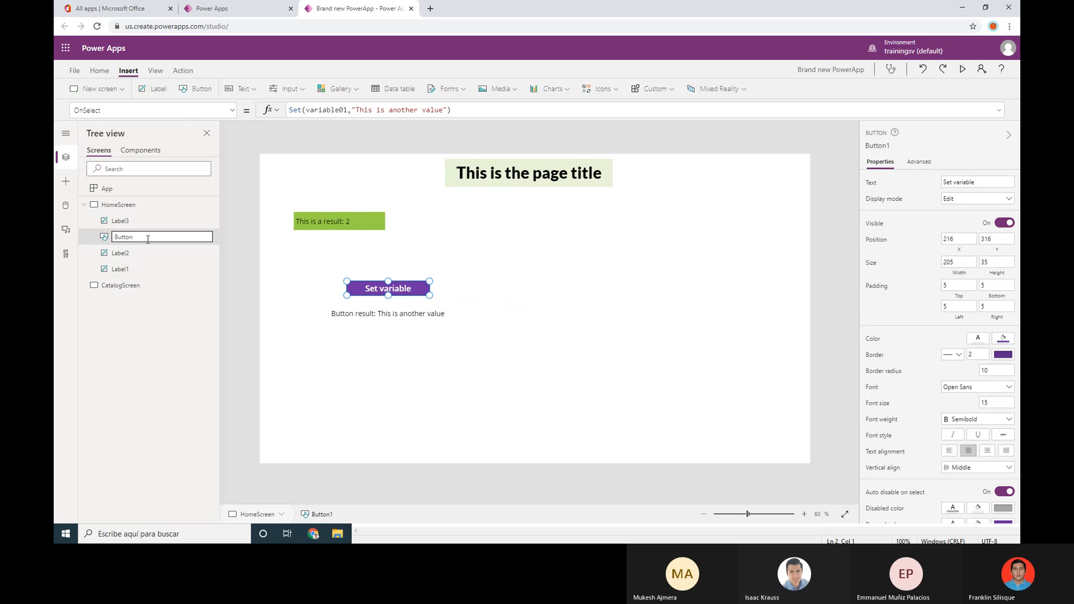
type("SetVariable")
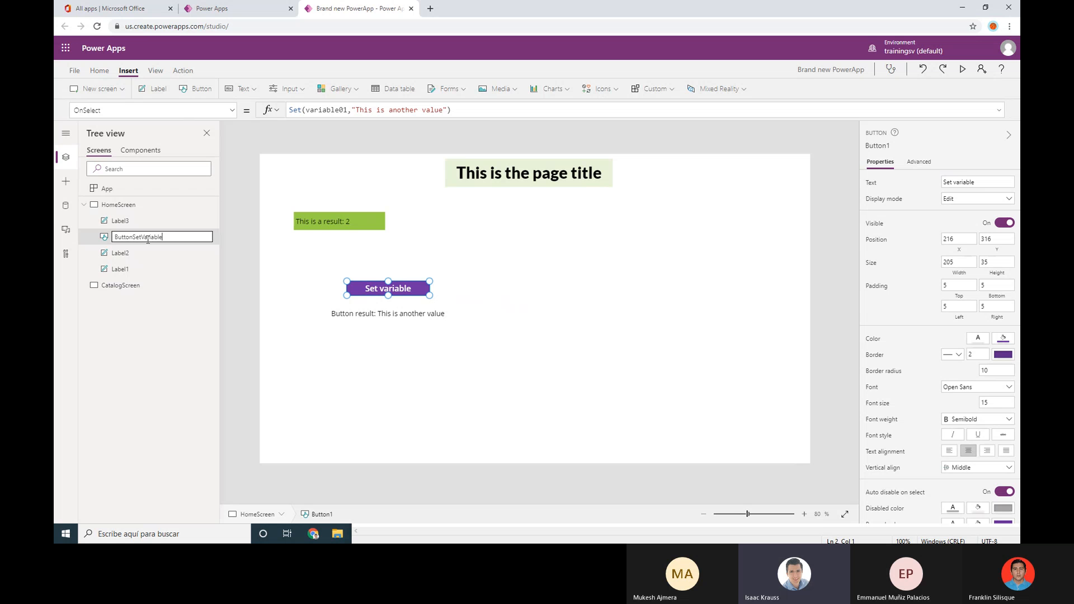
key("Return")
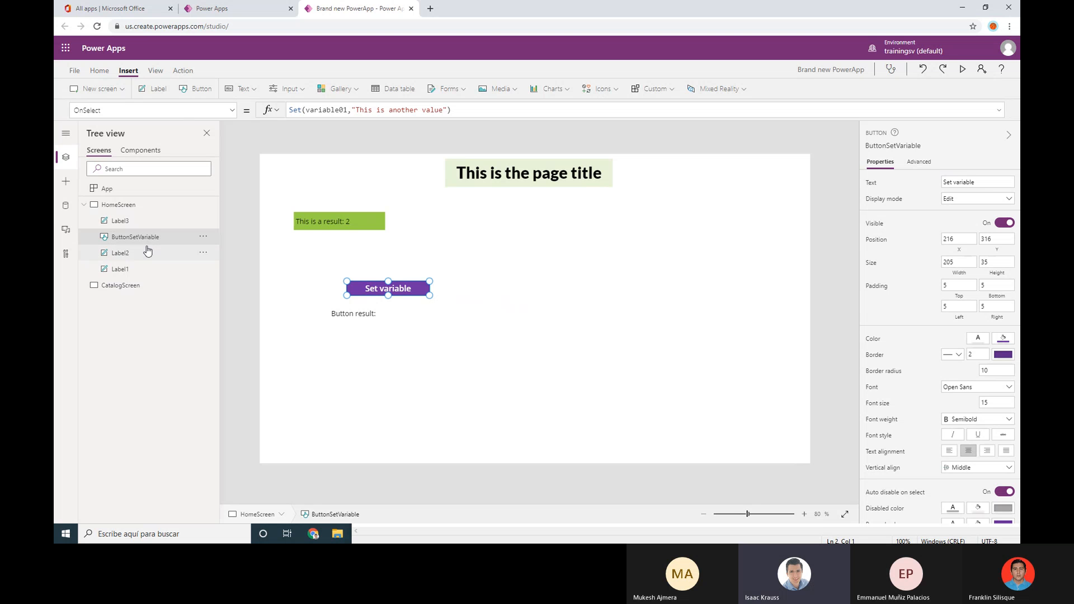
left_click_drag(419, 285, 411, 285)
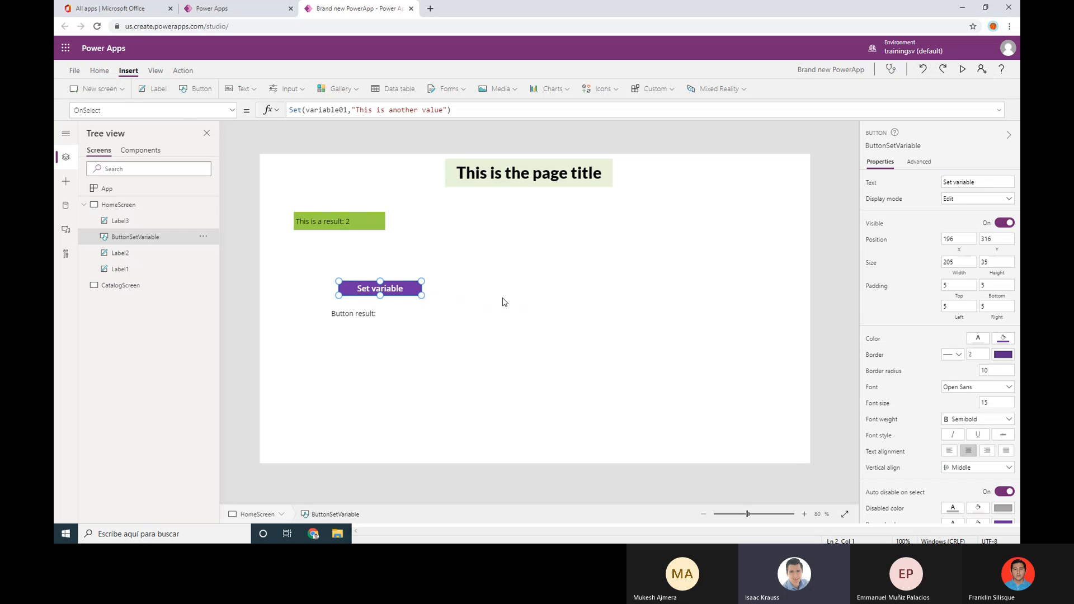
left_click(502, 302)
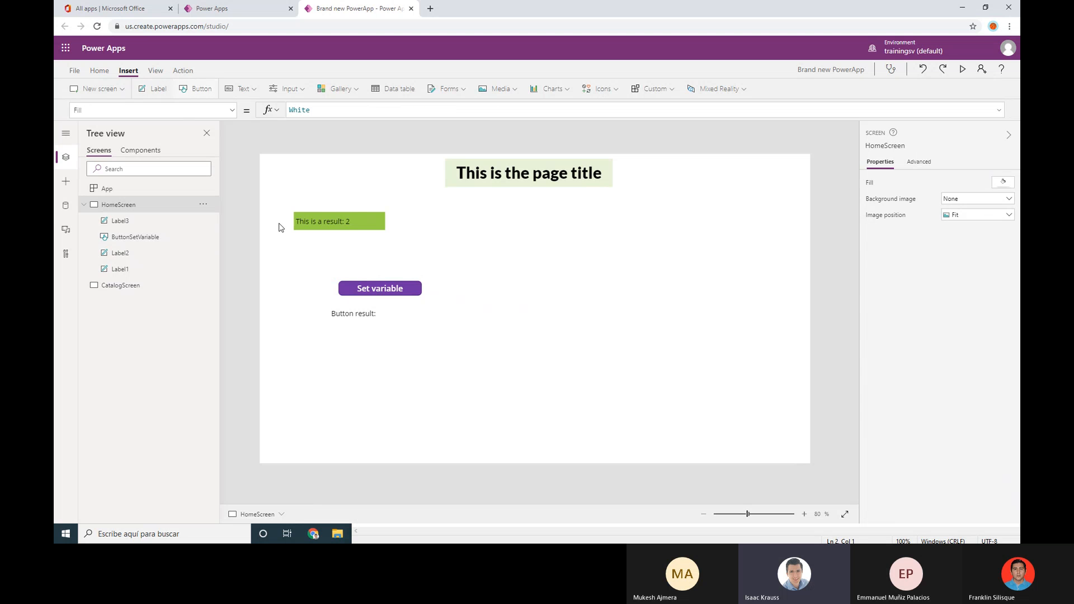
Add a button right of Set variable and place a narrowed copy of the result label under it
left_click_drag(301, 178, 547, 281)
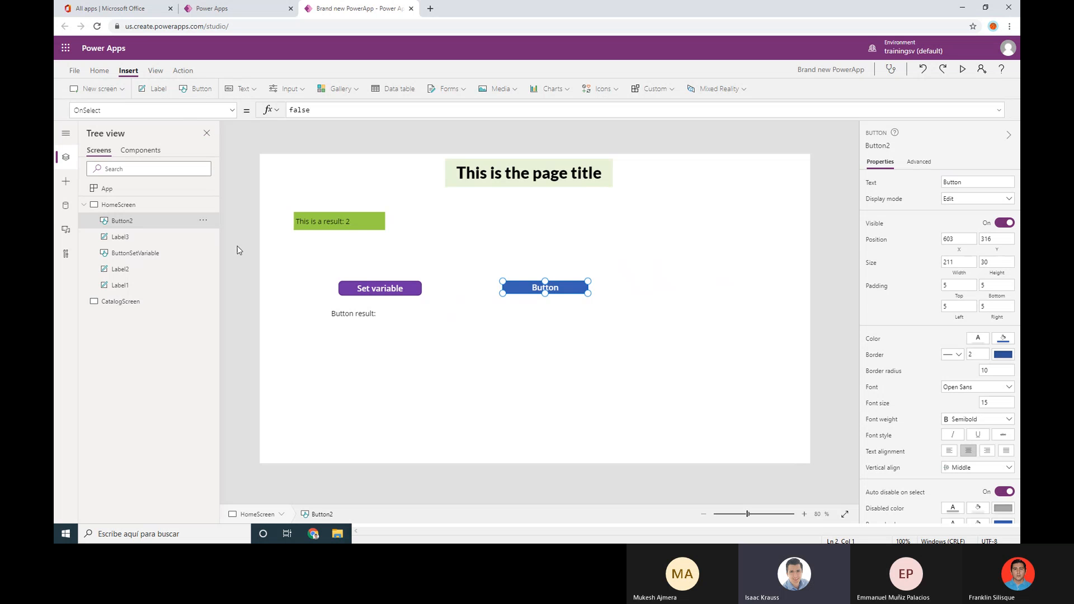
left_click(349, 317)
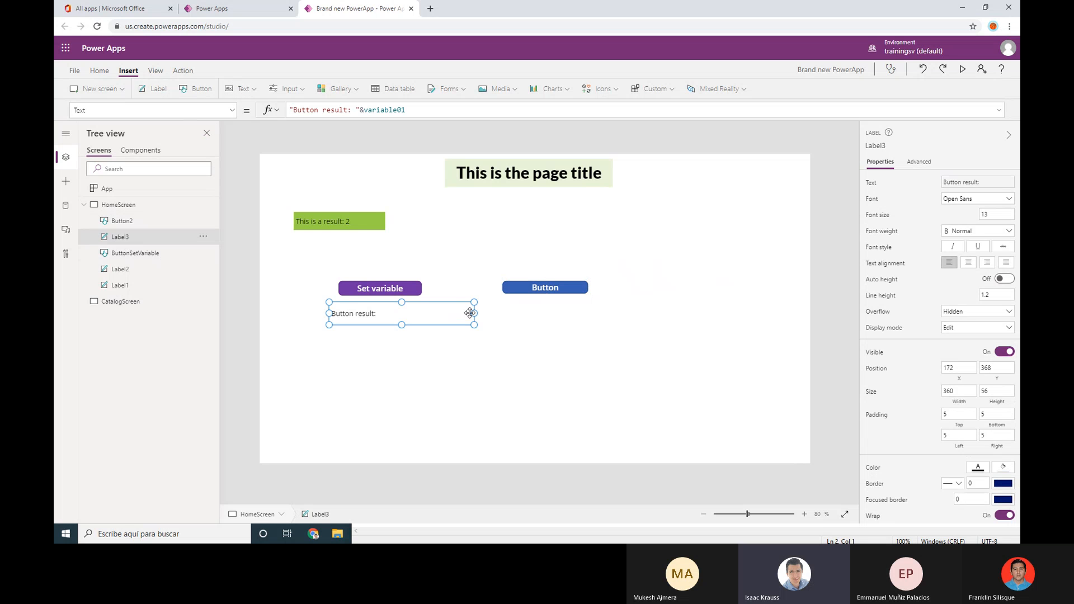
left_click_drag(469, 313, 442, 313)
key("ctrl+v")
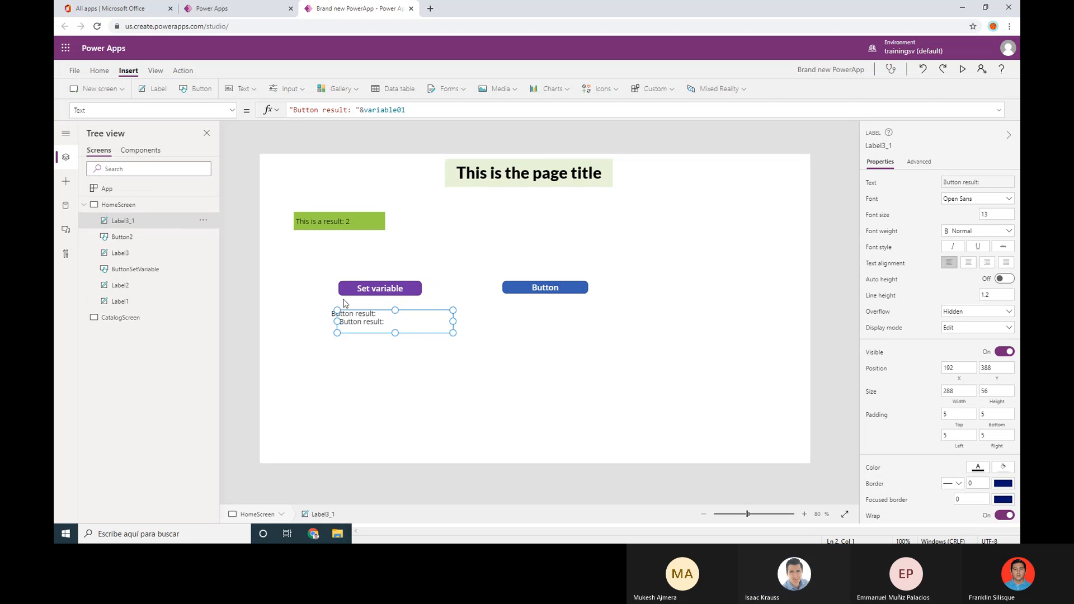
left_click_drag(352, 329, 516, 318)
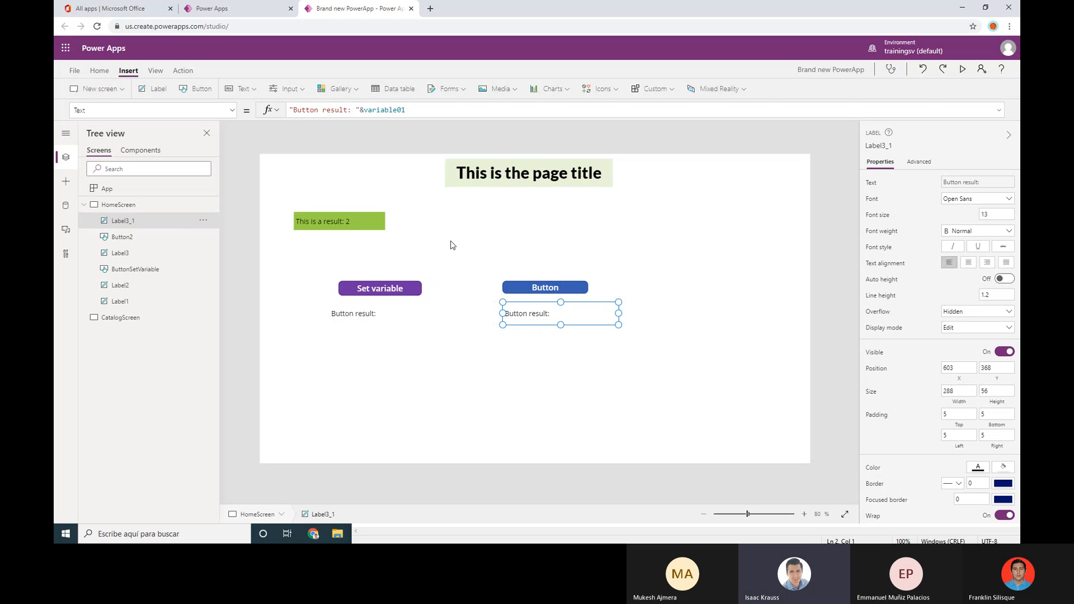
Change the copied label's Text formula to "Button result: "&variable02
left_click(428, 112)
key("BackSpace")
key("BackSpace")
type("02")
left_click(538, 289)
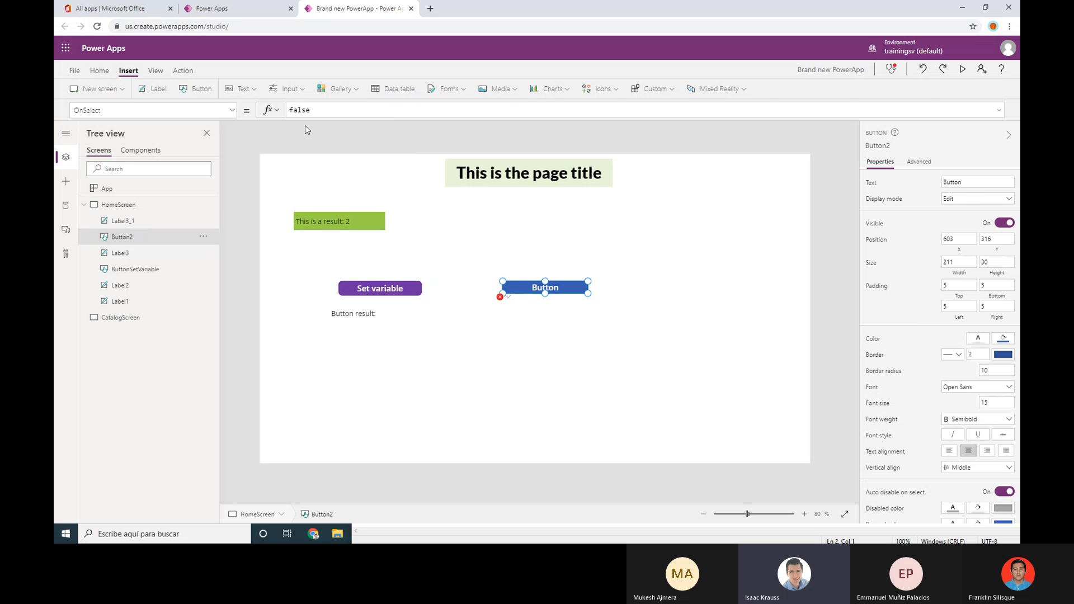
Replace false in Button2's OnSelect formula with UpdateContext
double_click(318, 111)
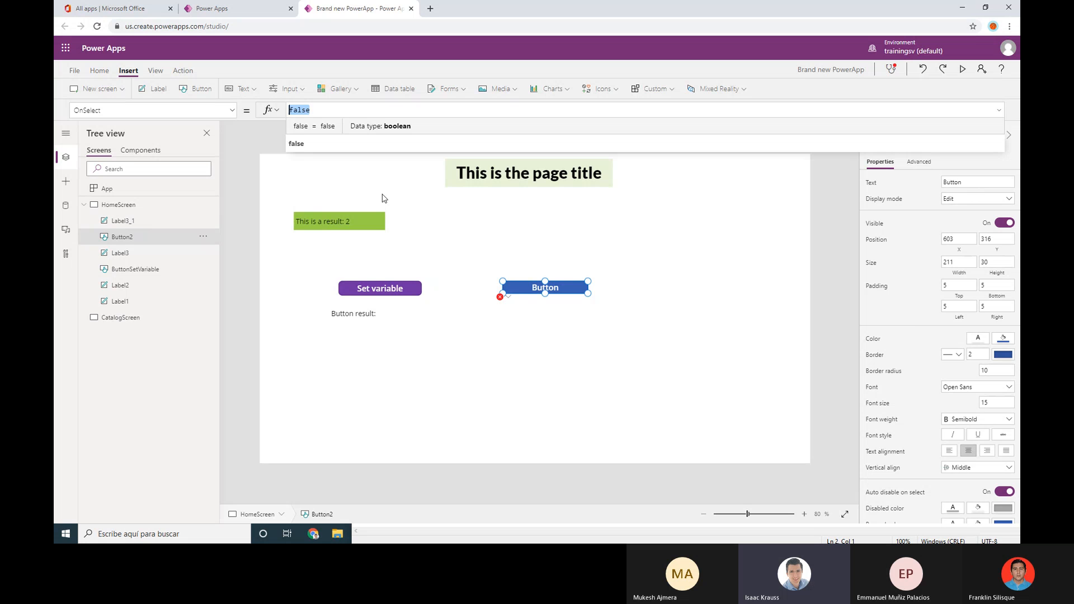
left_click(396, 288)
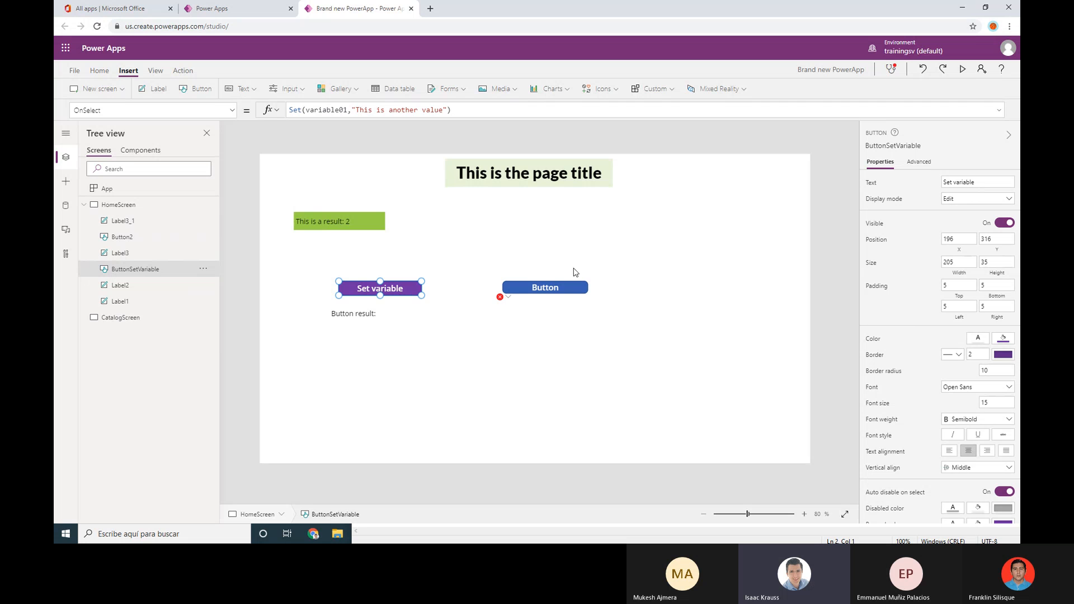
left_click(545, 295)
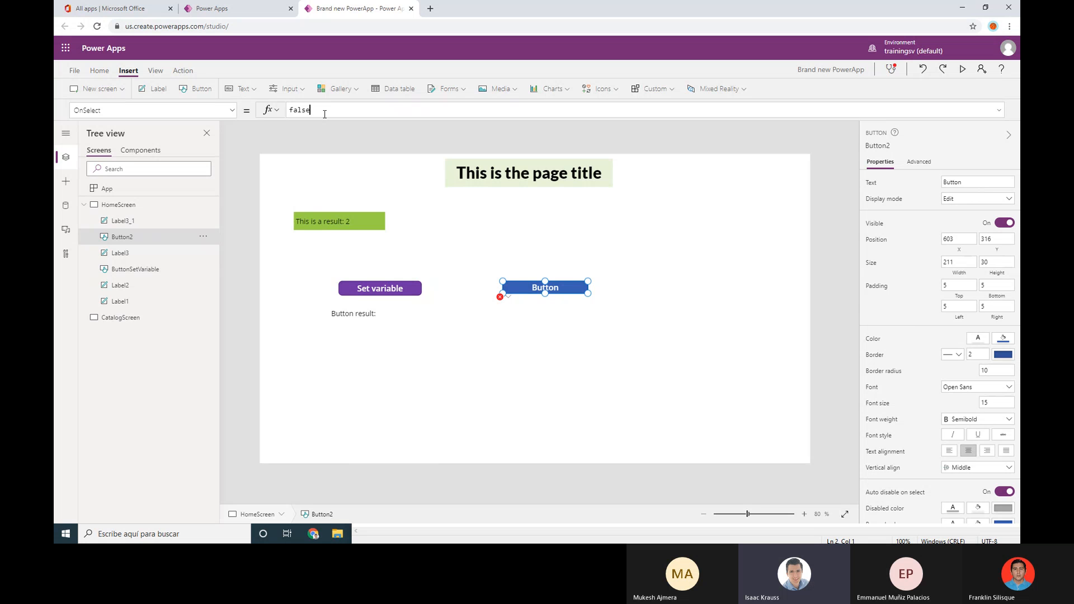
double_click(325, 113)
type("Upda")
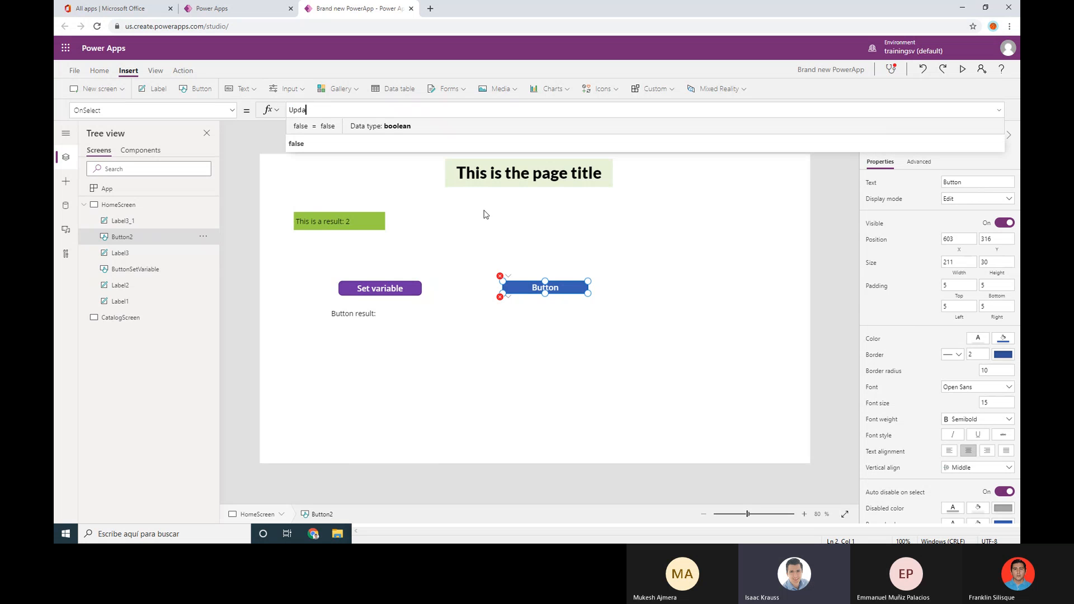
type("teConte")
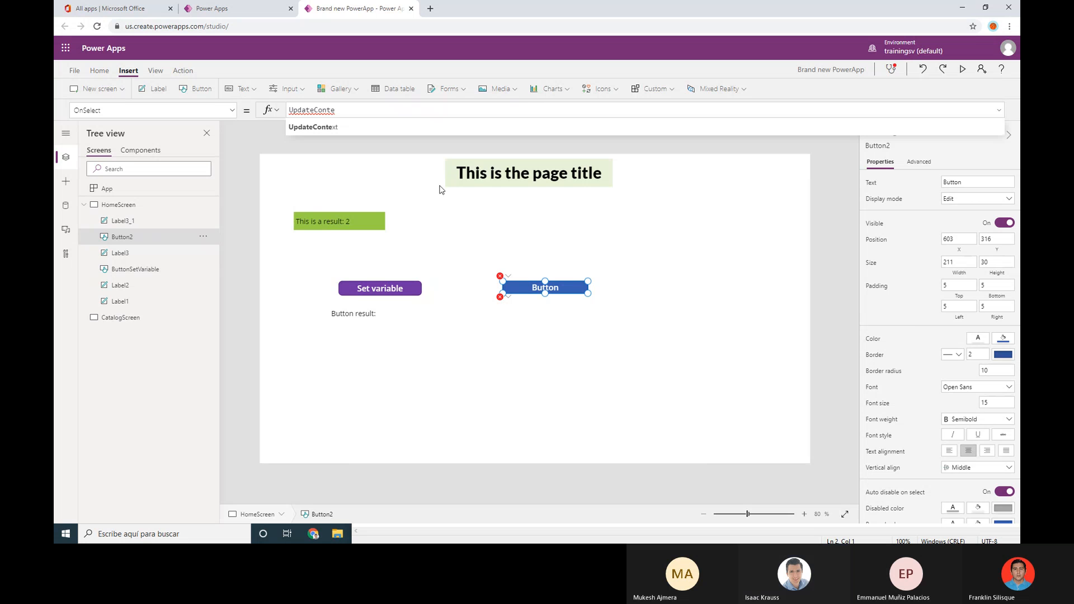
key("Tab")
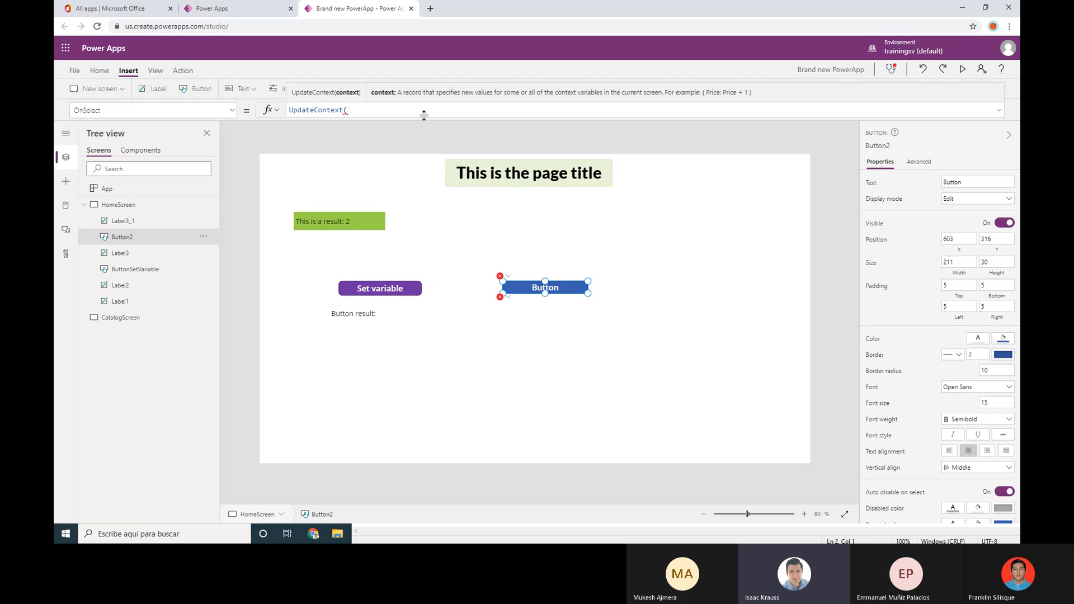
Complete the call as UpdateContext({}) with an empty record inside the parentheses
type(")")
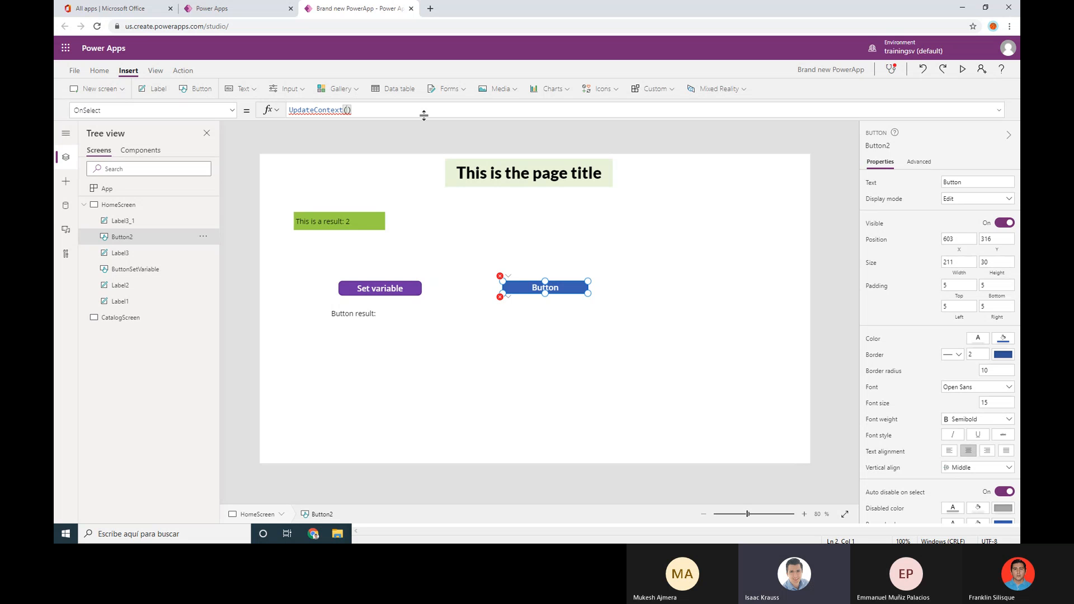
key("Right")
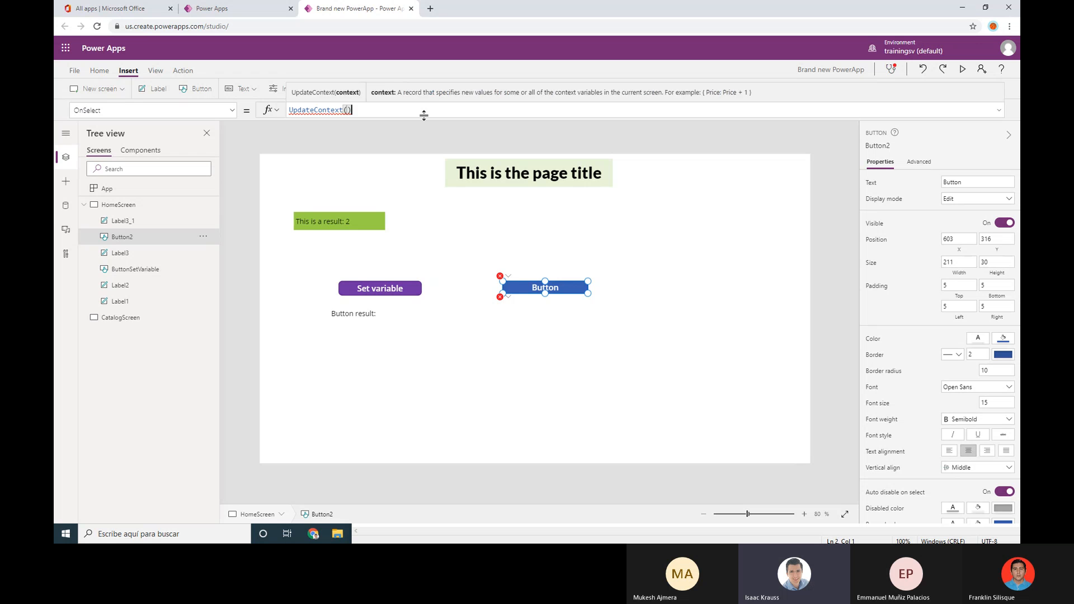
key("shift+Left")
key("shift+Left")
key("shift+Left")
key("shift+Left")
key("shift+Left")
key("shift+Left")
key("shift+Left")
key("shift+Left")
key("shift+Left")
key("shift+Left")
key("shift+Left")
key("shift+Left")
key("shift+Left")
key("shift+Left")
key("shift+Left")
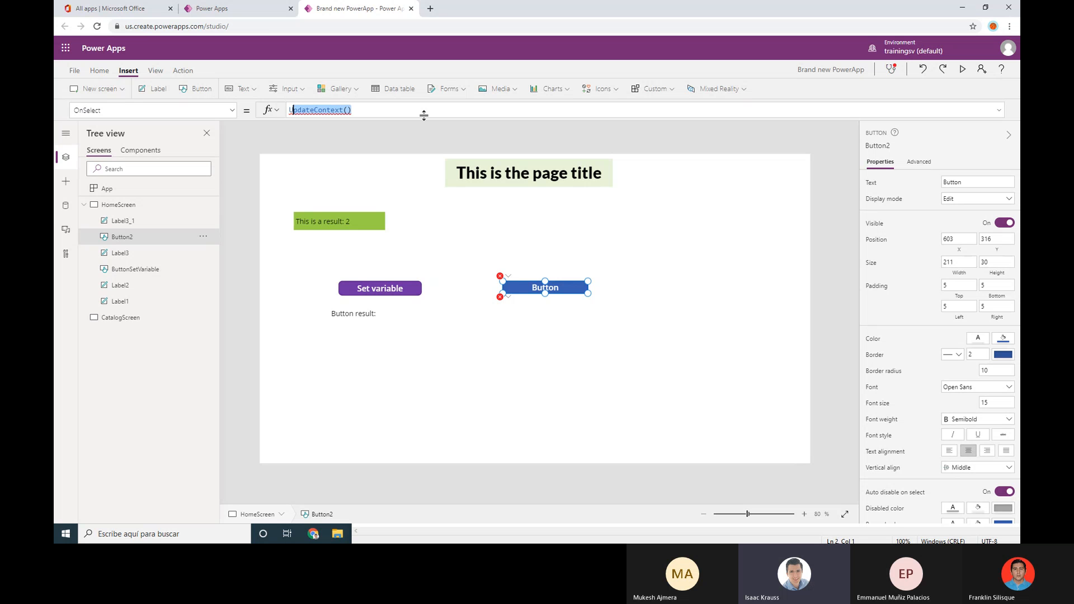
key("shift+Right")
key("shift+Right")
key("shift+Right")
key("shift+Right")
key("shift+Right")
key("shift+Right")
key("shift+Right")
key("shift+Right")
key("shift+Right")
key("shift+Right")
key("shift+Right")
key("shift+Right")
key("shift+Right")
key("shift+Right")
key("Left")
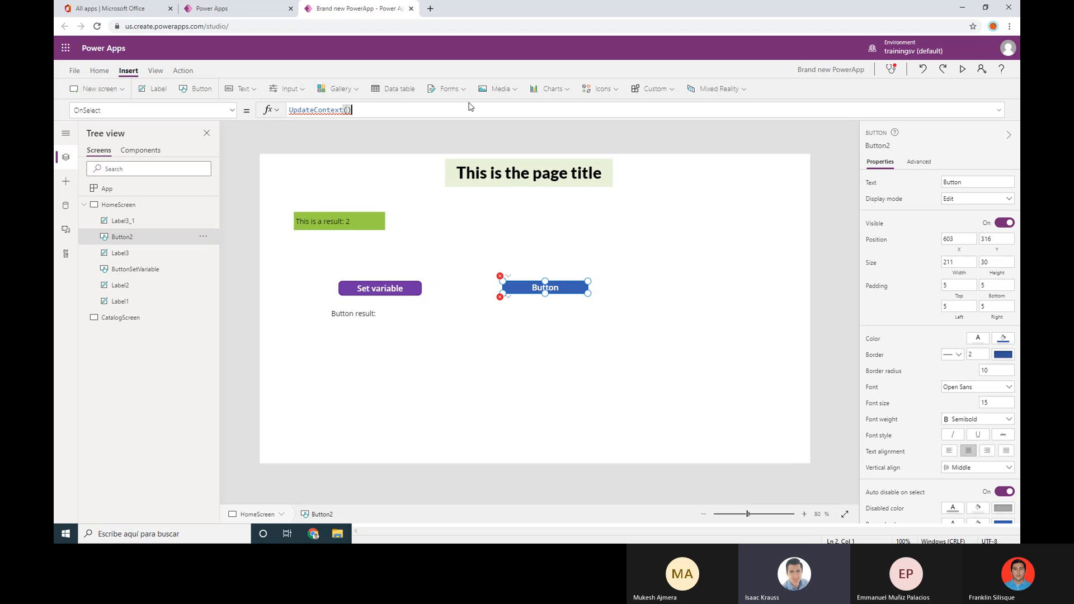
left_click(348, 110)
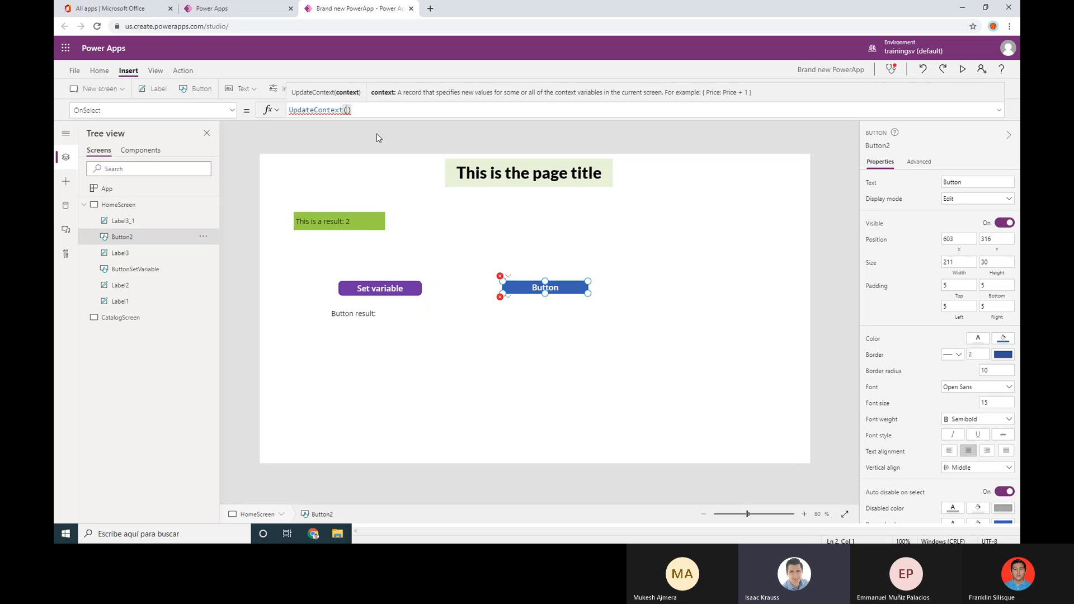
type("{}")
Type variable02:"this is a value for the other variable" inside Button2's UpdateContext record
type("va")
type("riable")
type("02:")
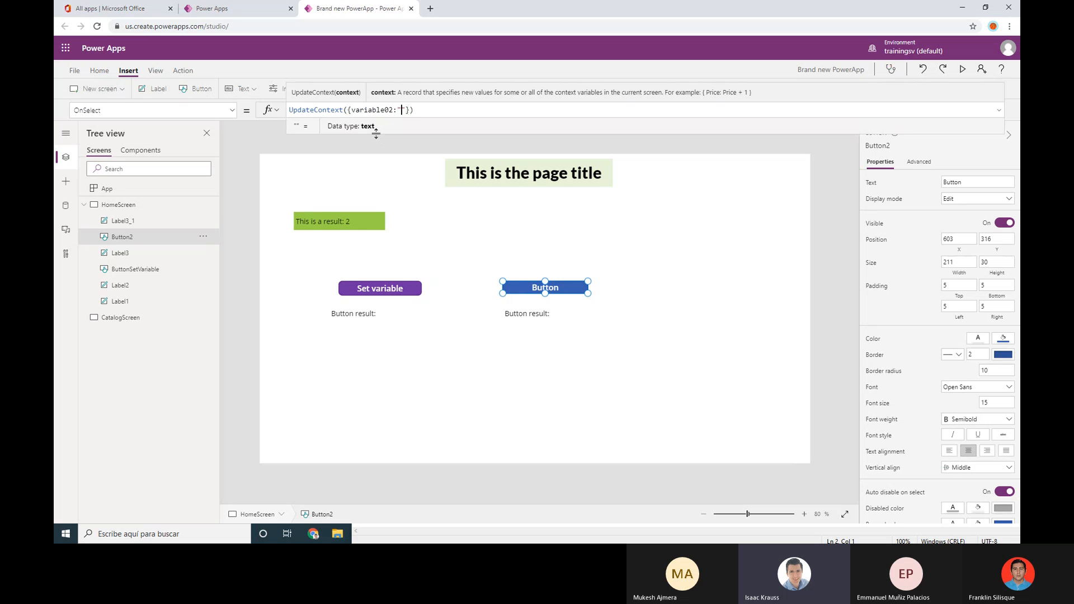
type("this is")
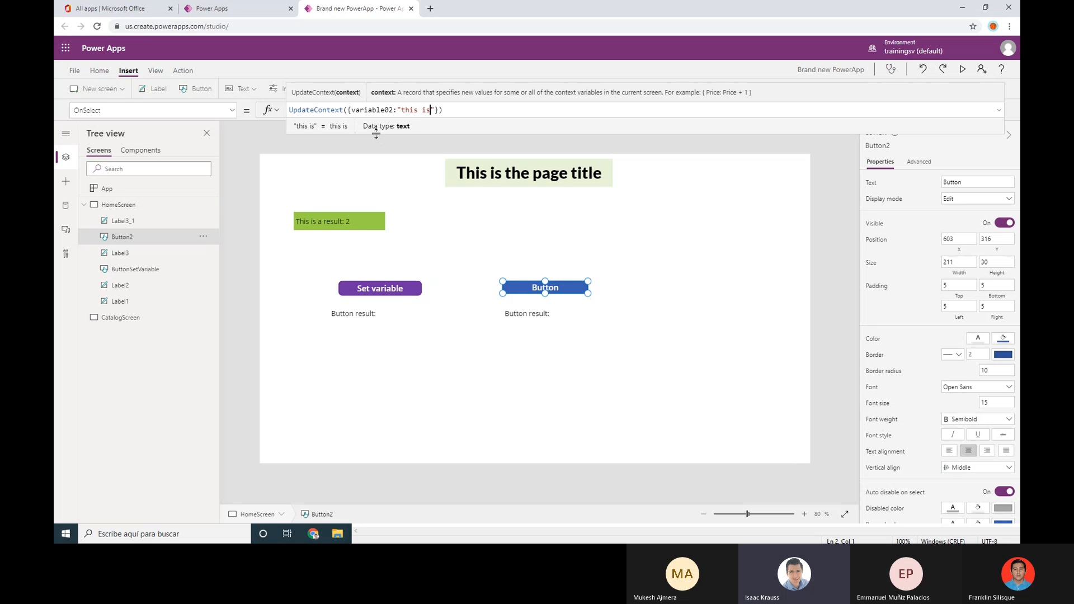
type(" a valu")
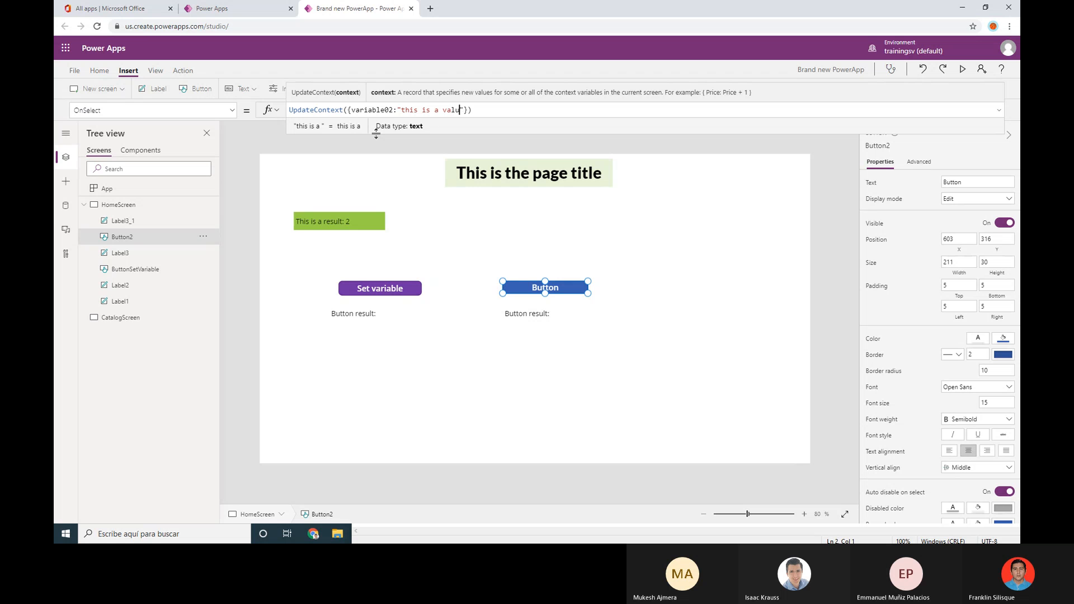
type("e for the other v")
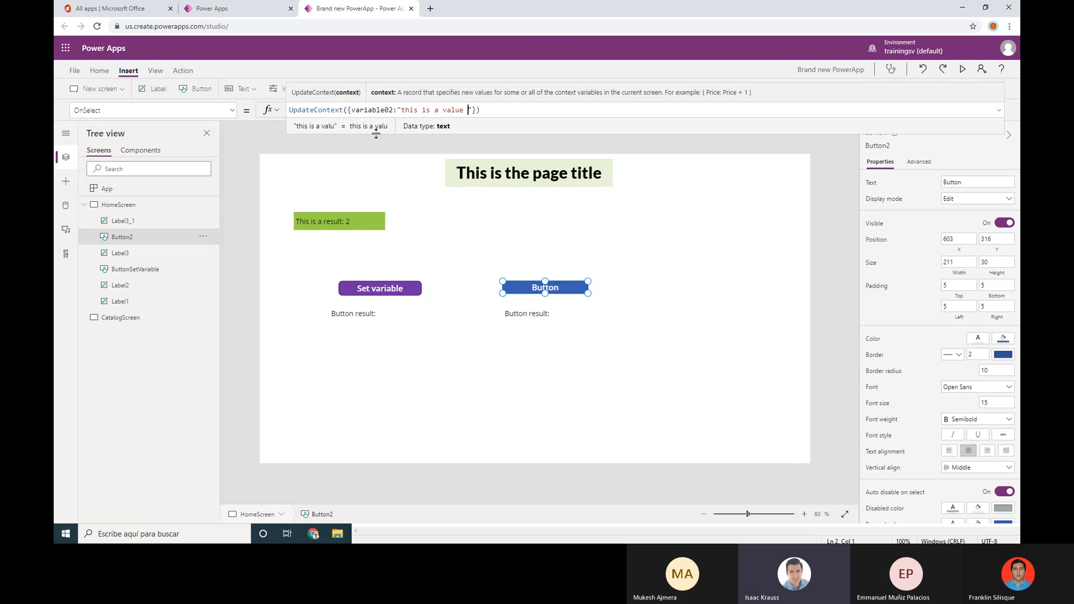
type("ariable")
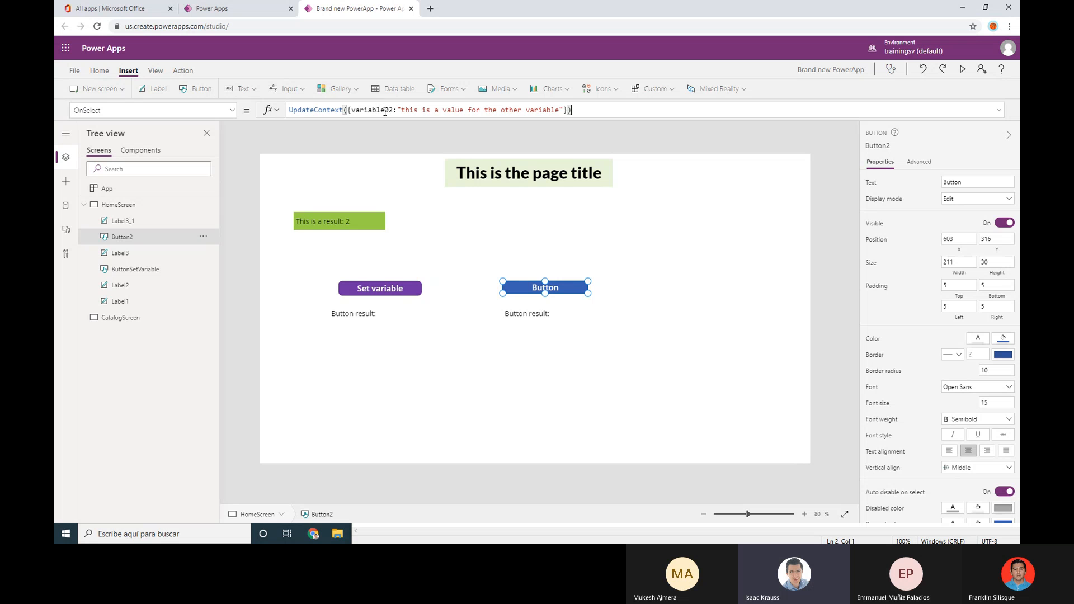
Inspect the second result label's variable02 value and Button2's UpdateContext formula
left_click(536, 314)
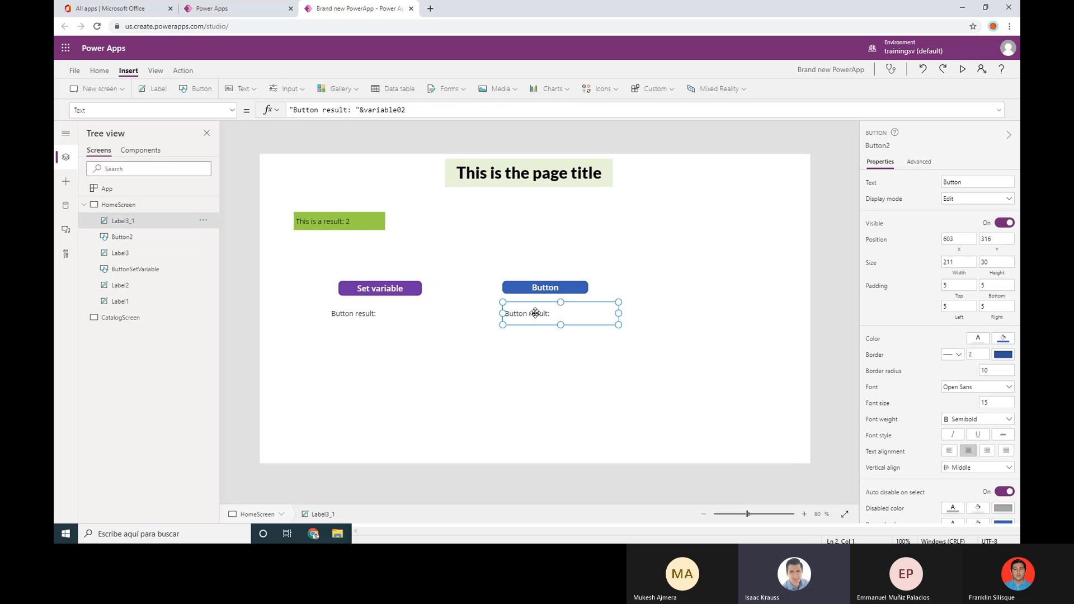
left_click(406, 110)
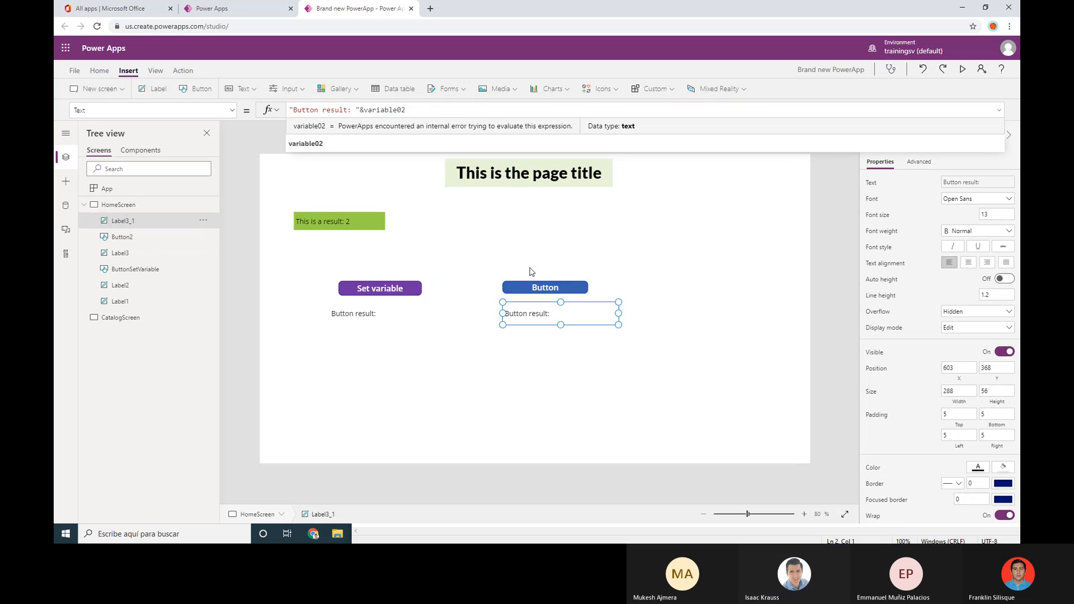
left_click(535, 291)
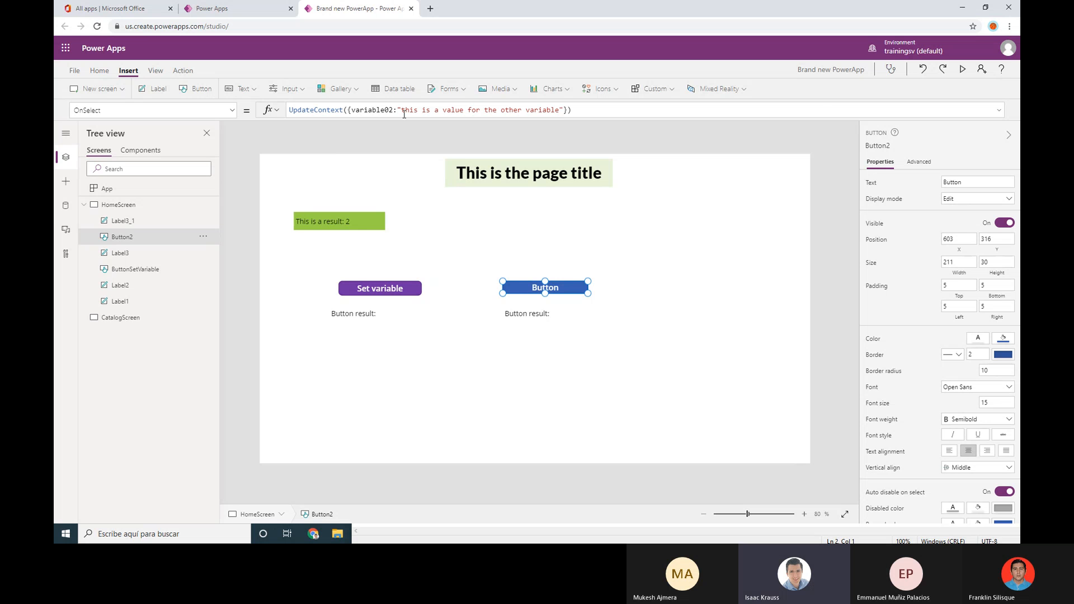
Preview the app, click both buttons to check their result labels, then return to the editor
left_click(962, 69)
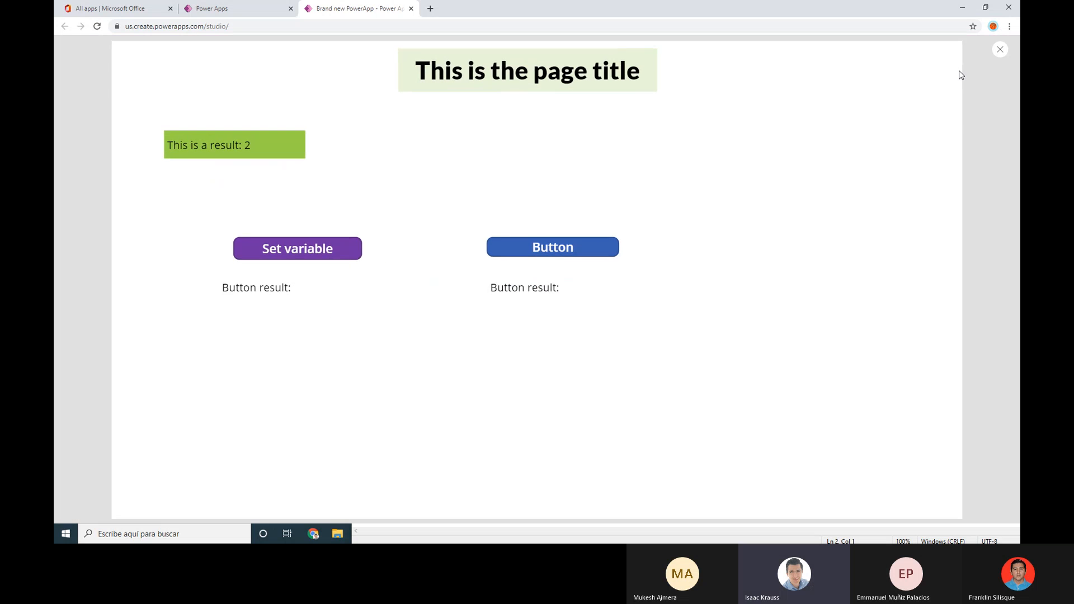
left_click(582, 246)
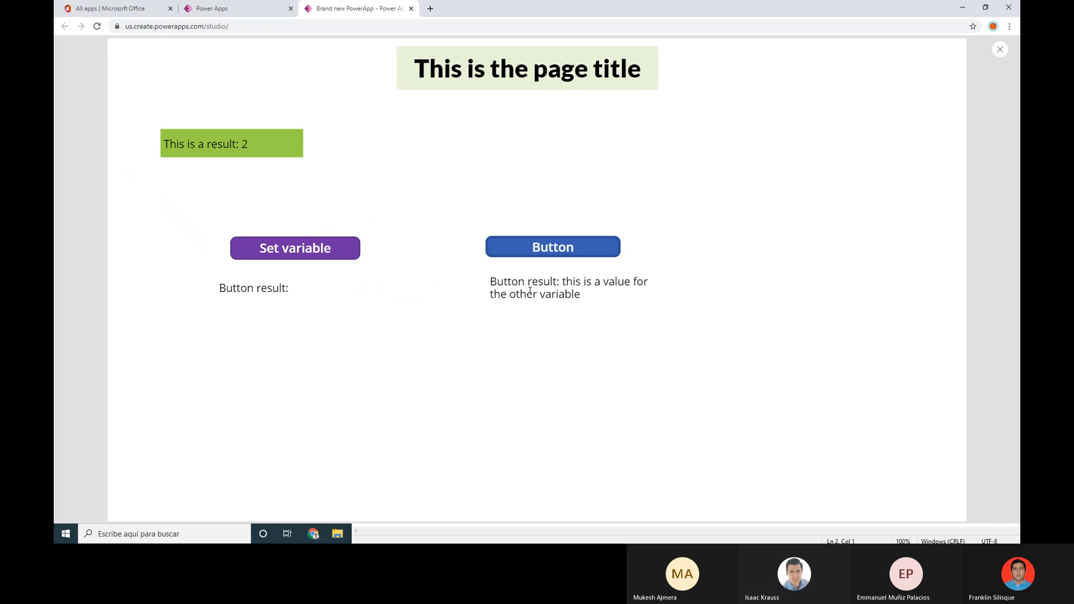
left_click(317, 247)
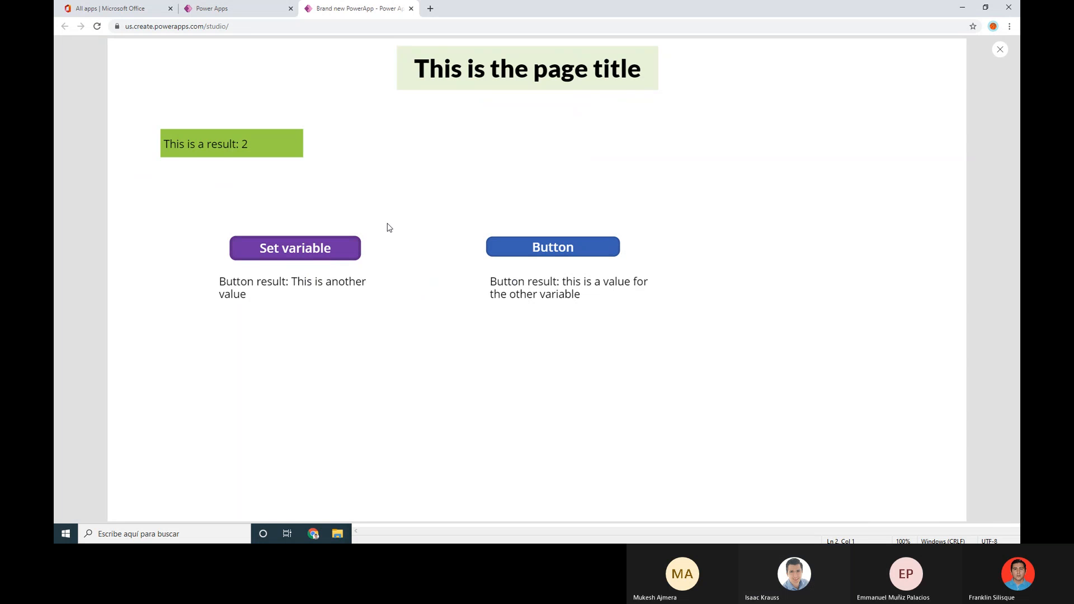
left_click(1001, 50)
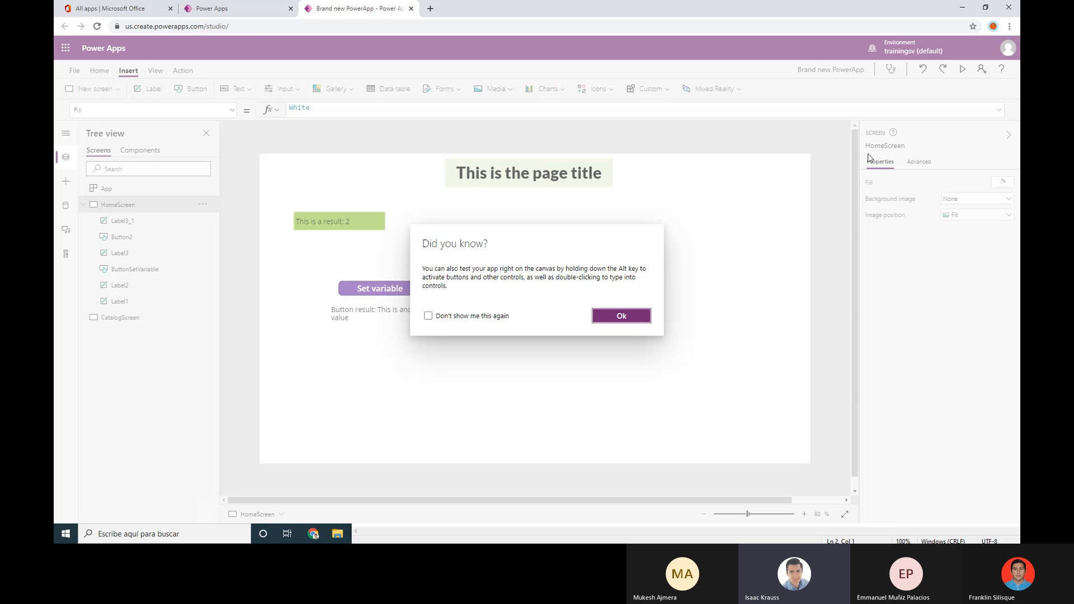
left_click(621, 316)
left_click(544, 287)
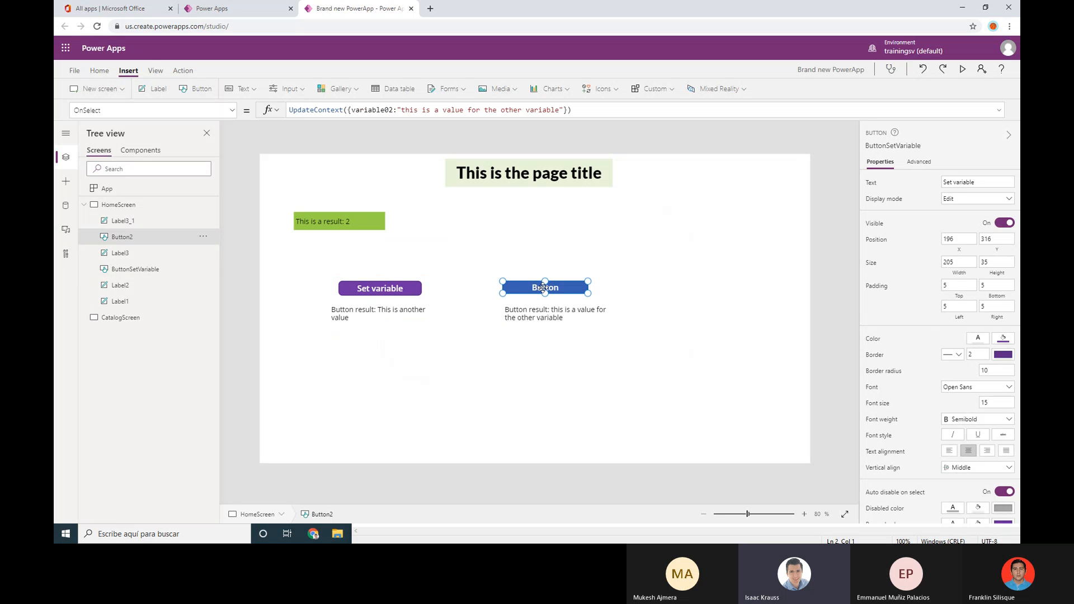
left_click(423, 238)
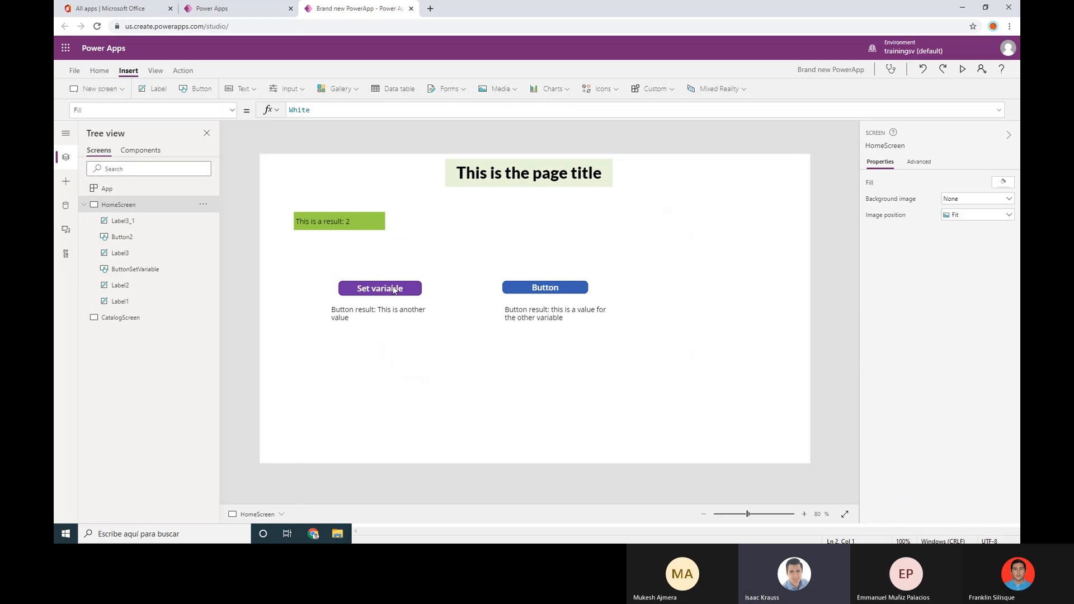
Append two more copies of the Set call to ButtonSetVariable's OnSelect, separated by semicolons
left_click(394, 290)
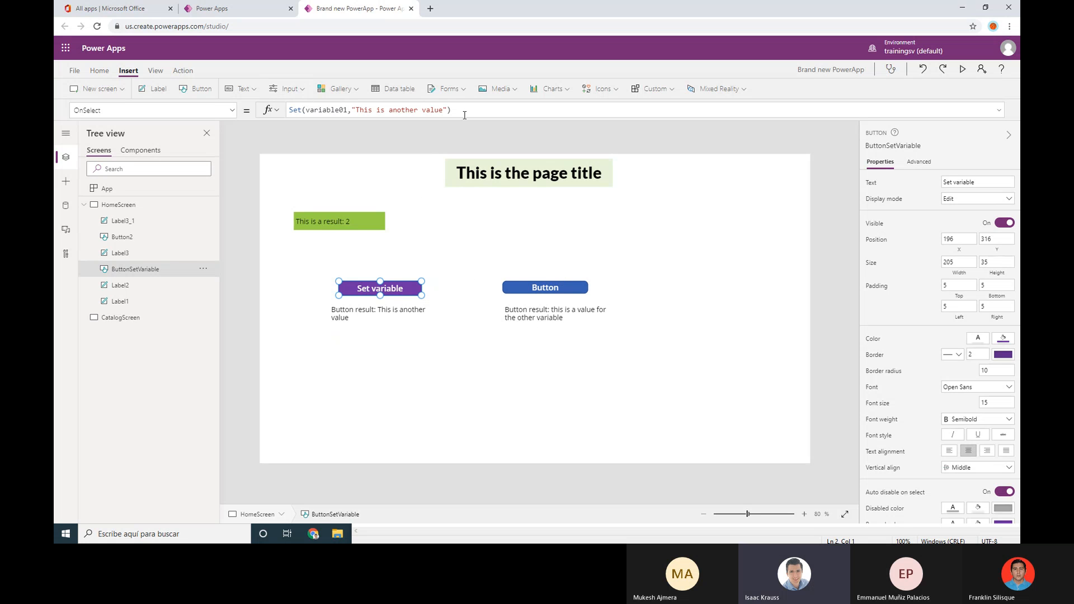
left_click(562, 289)
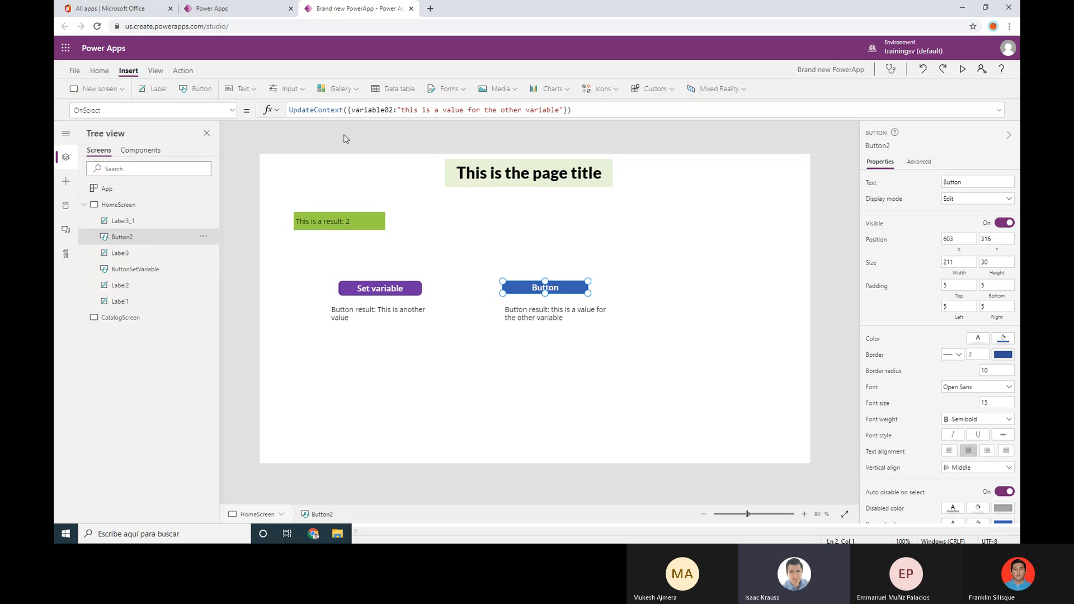
left_click(396, 290)
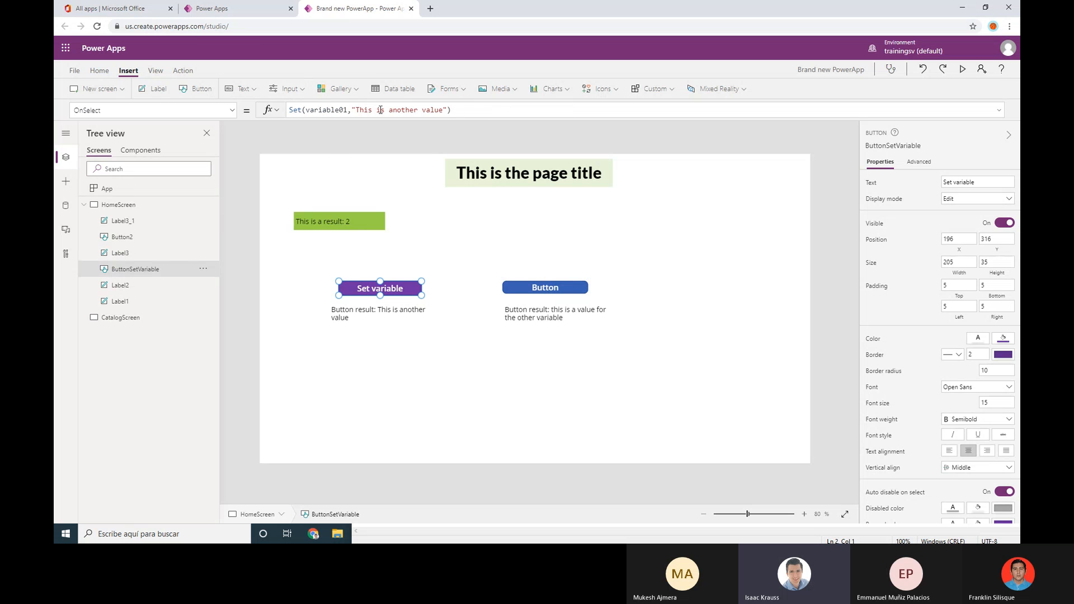
left_click(479, 113)
left_click(347, 111)
left_click(461, 110)
type("Set(variable01,\"This is another value\")")
type(";")
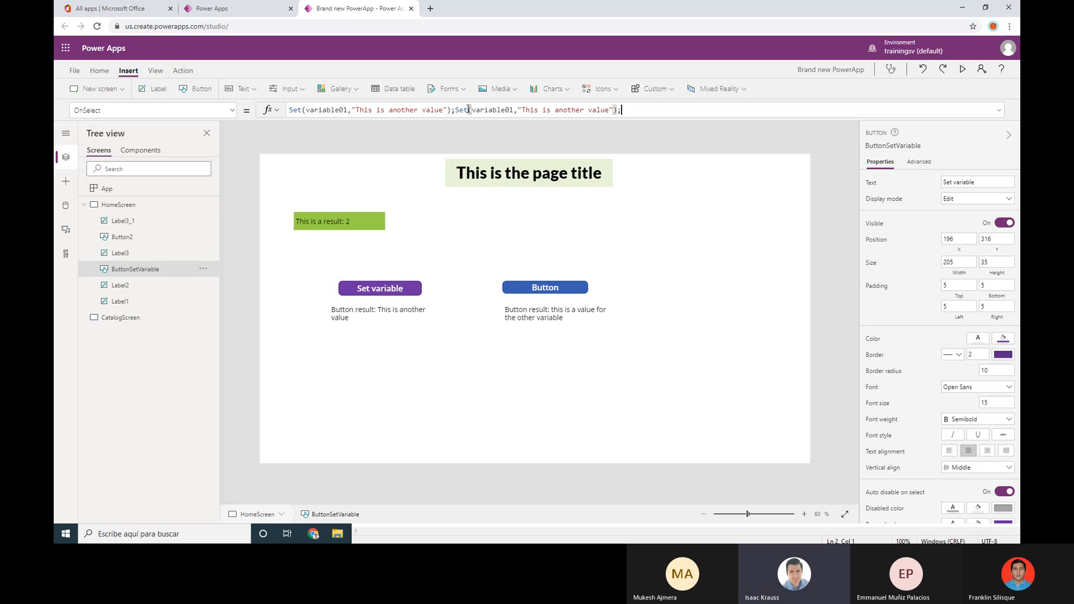
type("Set(variable01,\"This is another value\")")
Rename the copied Set variables to variable03 and variable04 and review the chained formula
left_click(510, 110)
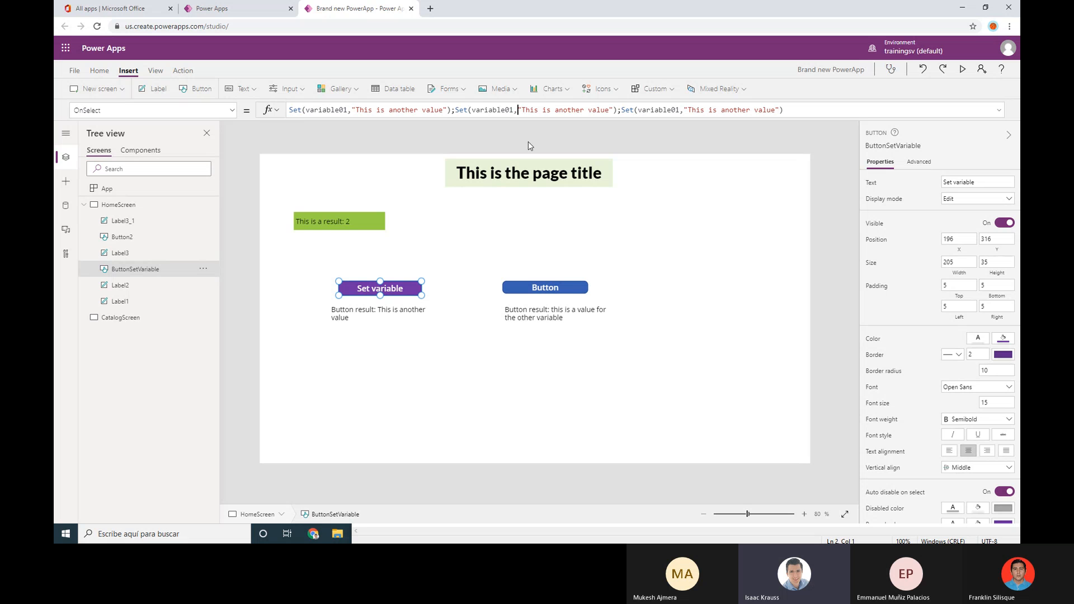
key("BackSpace")
type("3")
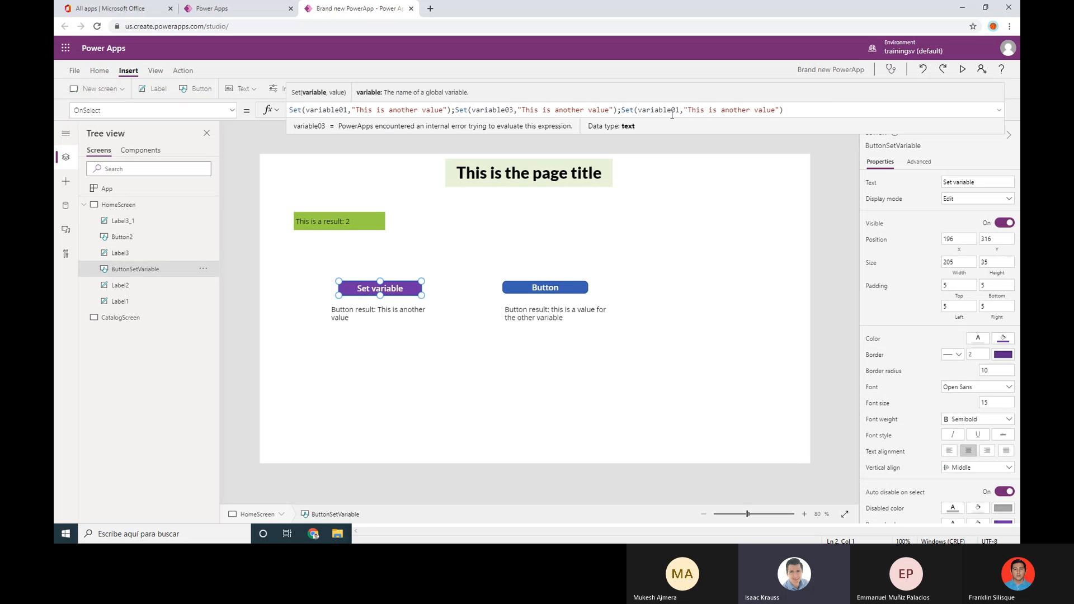
key("BackSpace")
type("4")
left_click(454, 110)
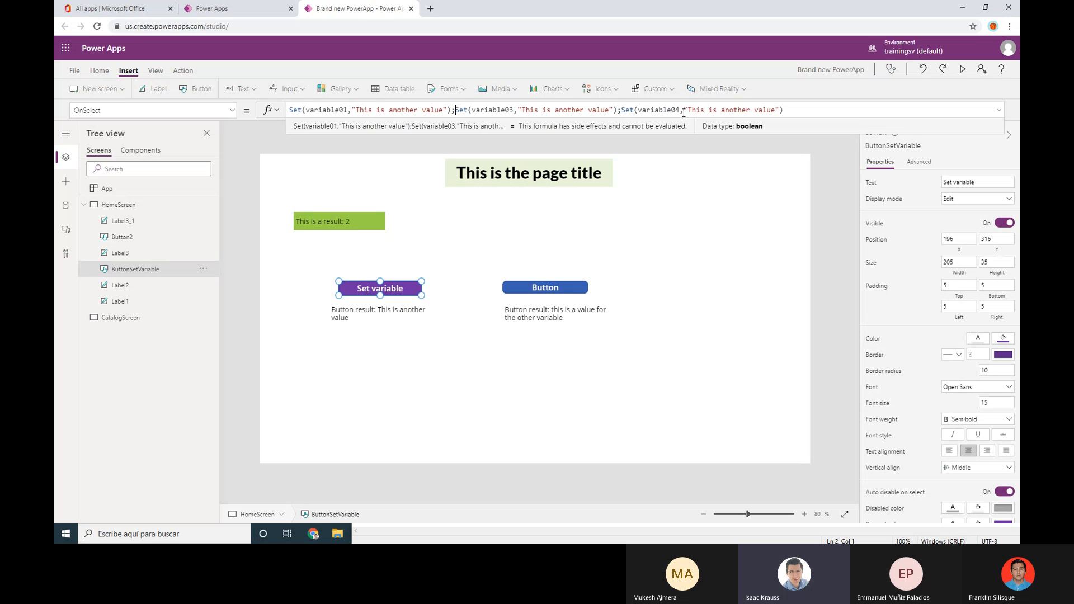
left_click(621, 114)
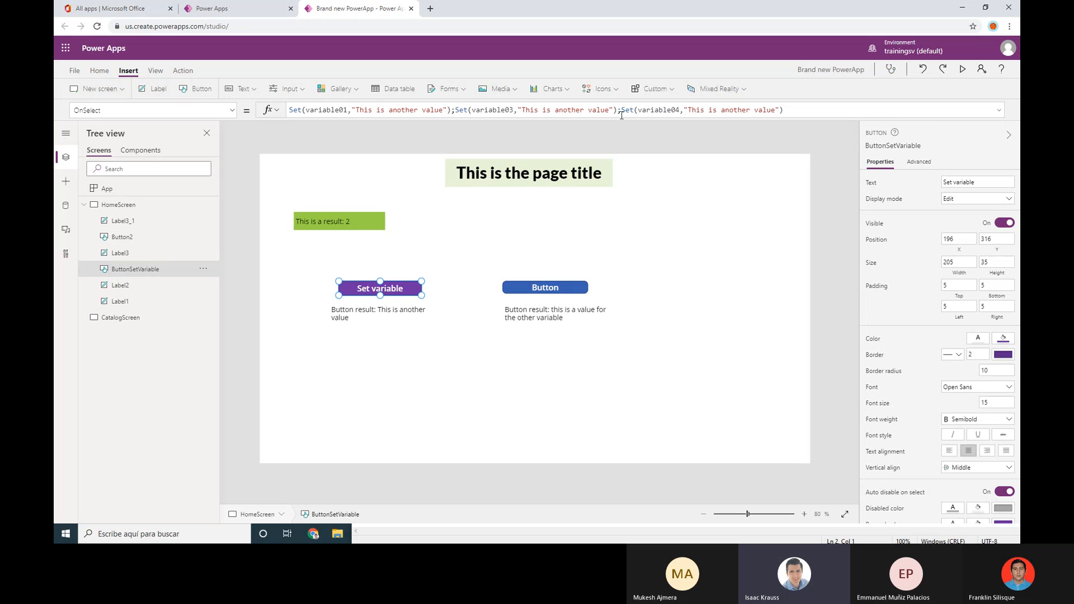
left_click(451, 110)
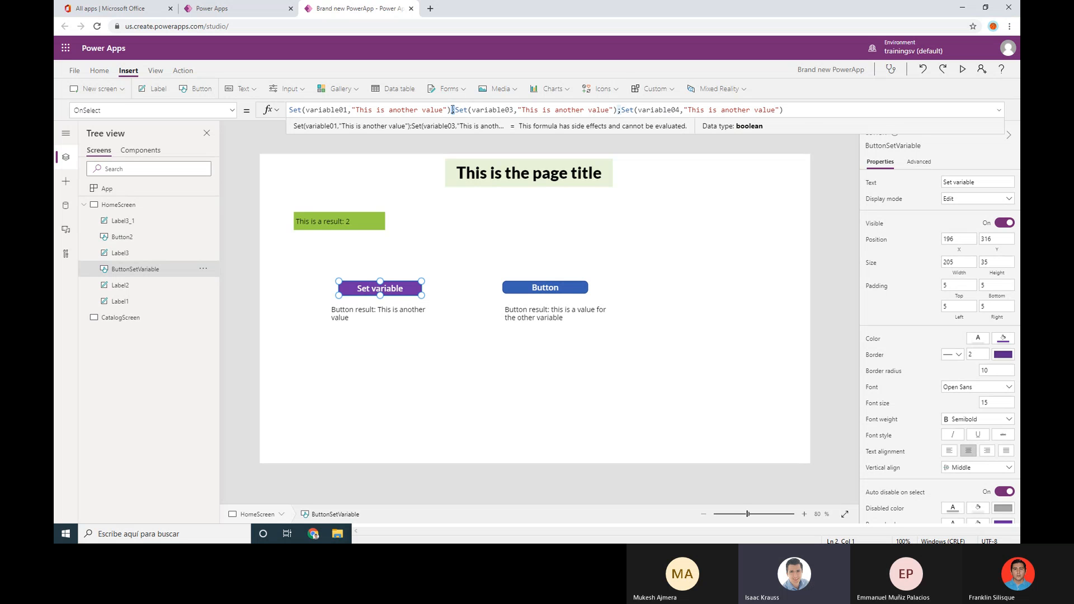
left_click(457, 110)
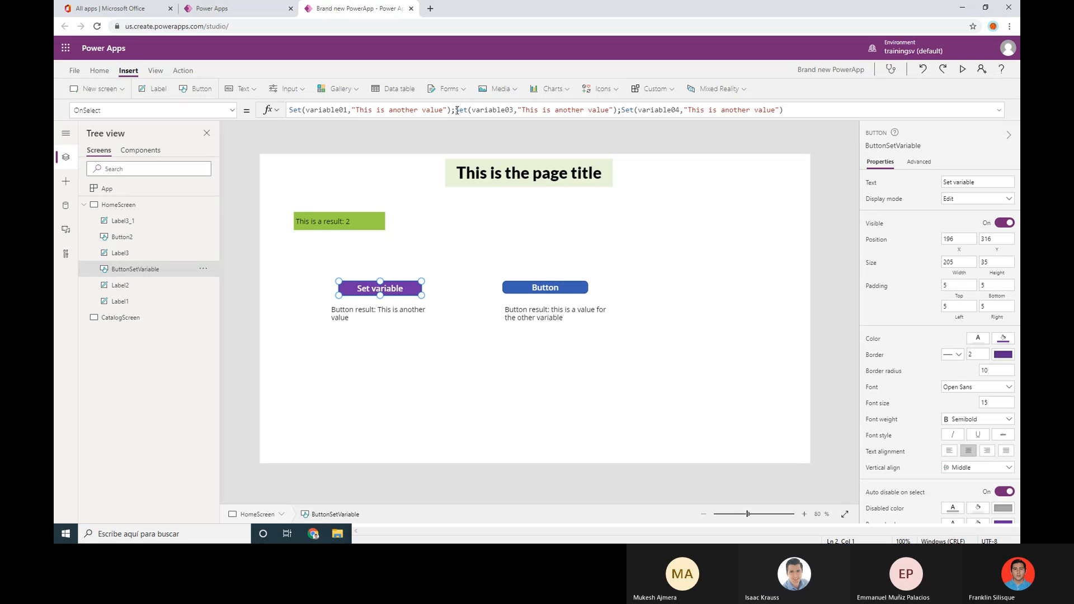
double_click(460, 110)
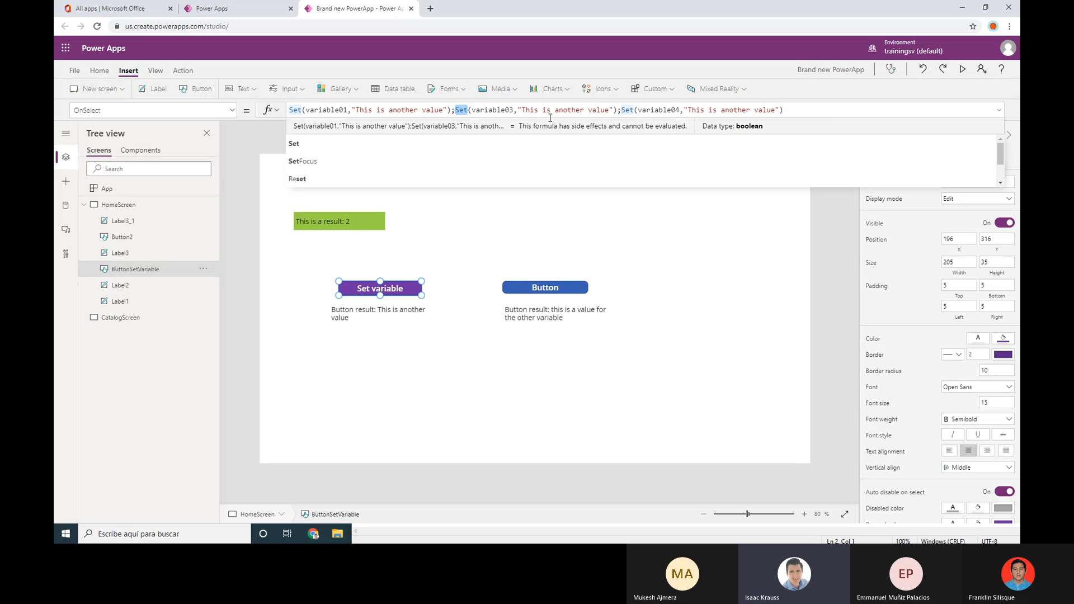
left_click(816, 105)
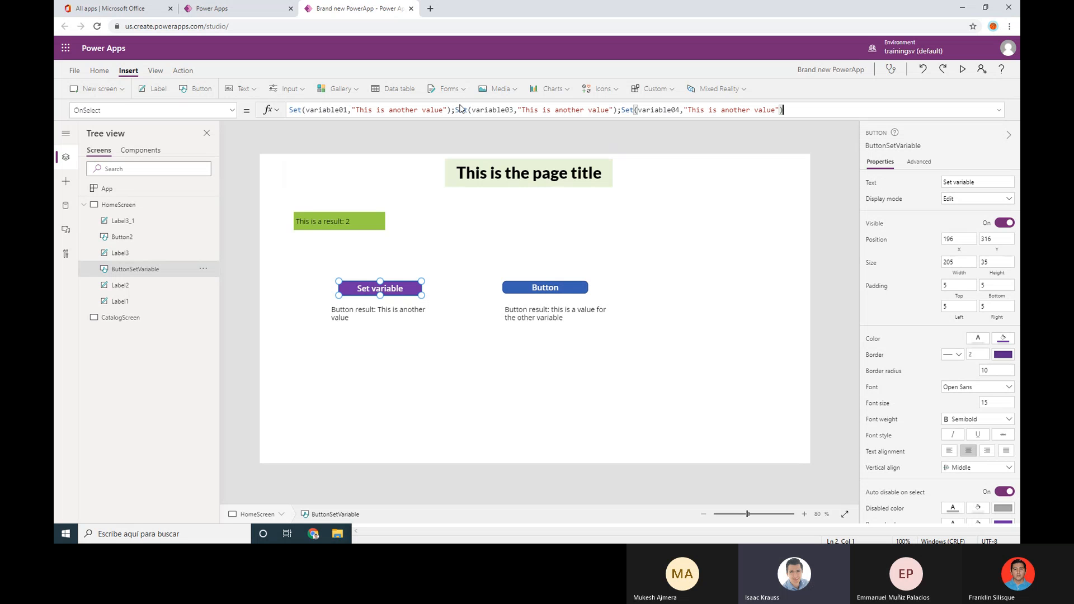
left_click(553, 290)
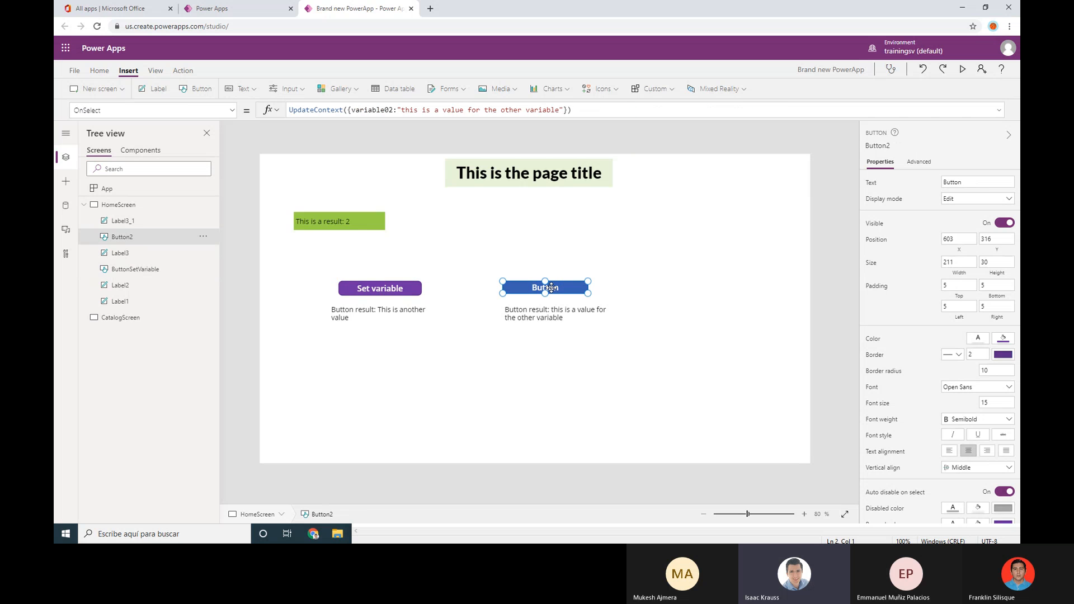
Add ,var5:"other",var6:"another" to Button2's UpdateContext record, fixing the typo in "another"
left_click(567, 110)
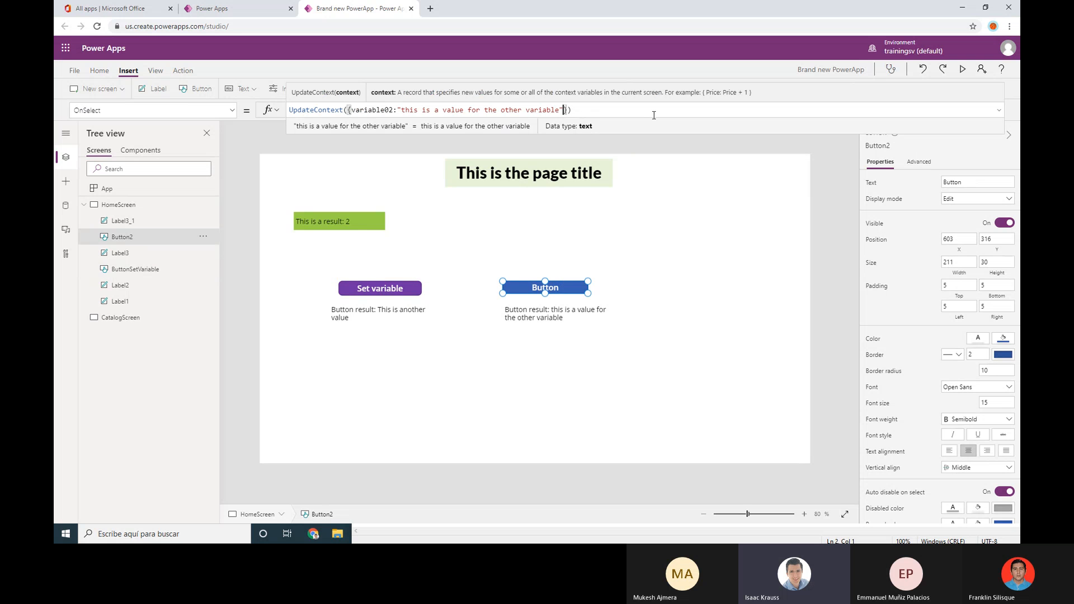
type(",")
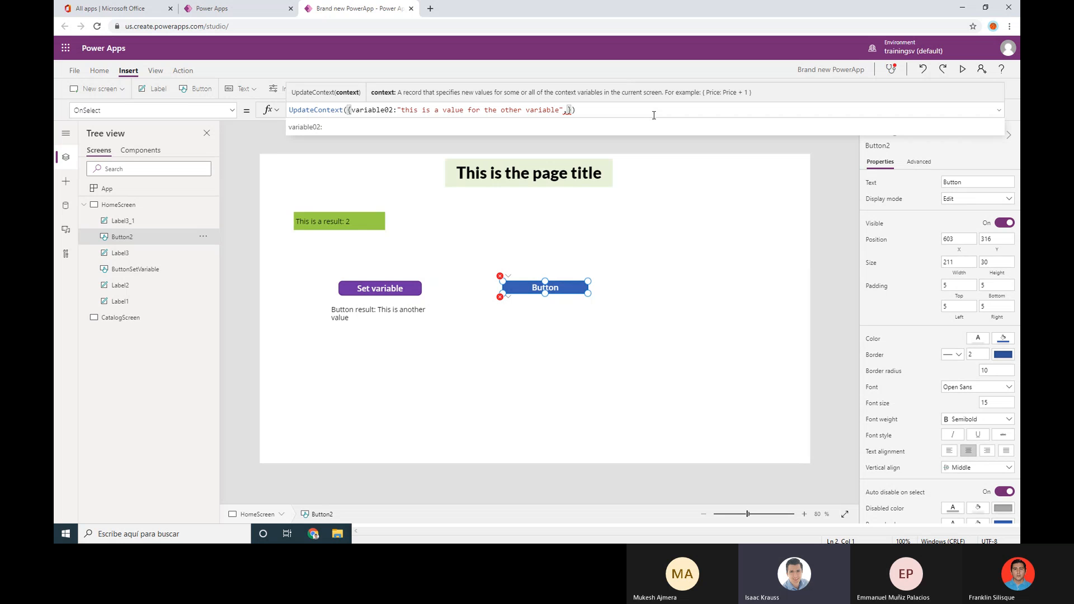
type("var")
type("5:\"")
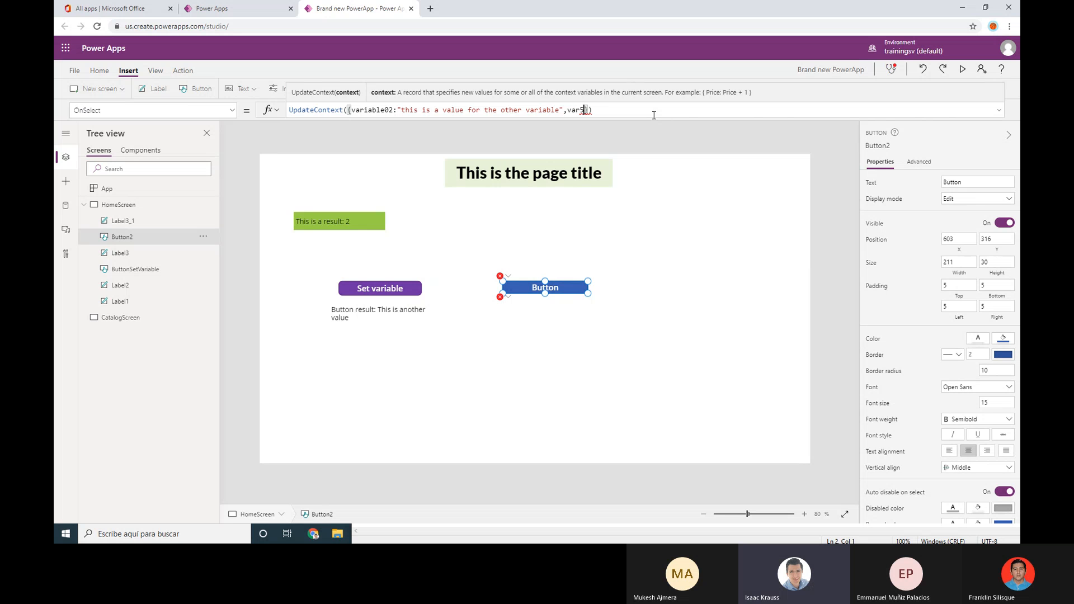
type("other")
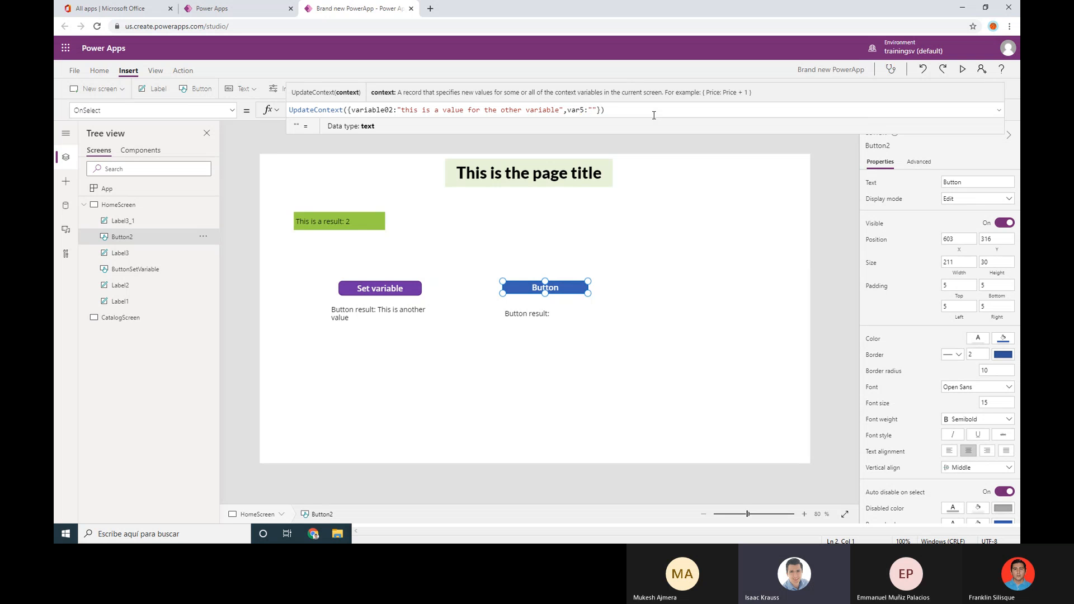
type("\",var")
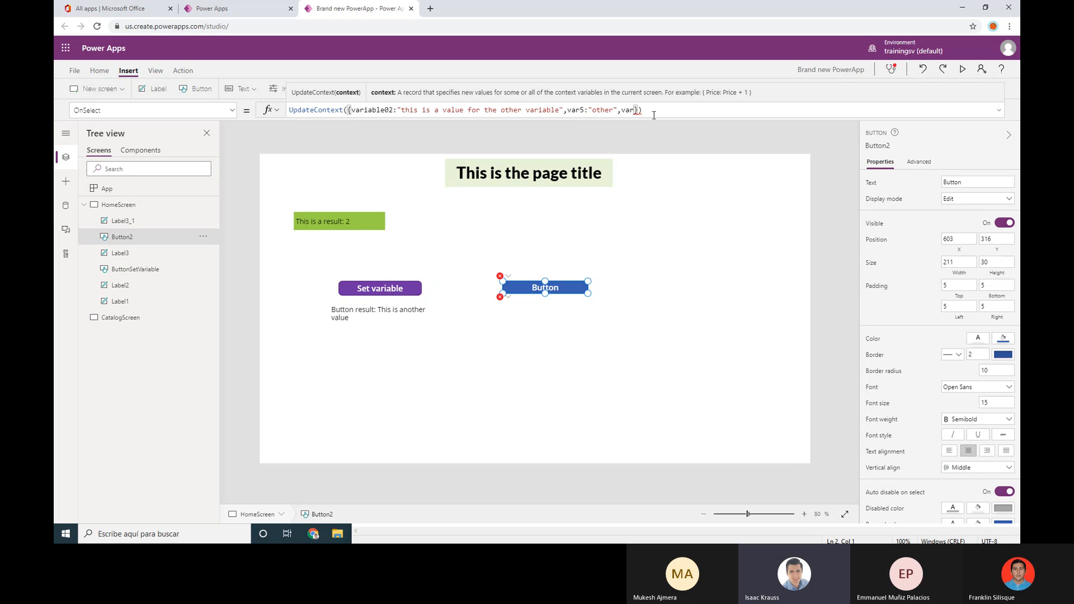
type("6:\"anothar")
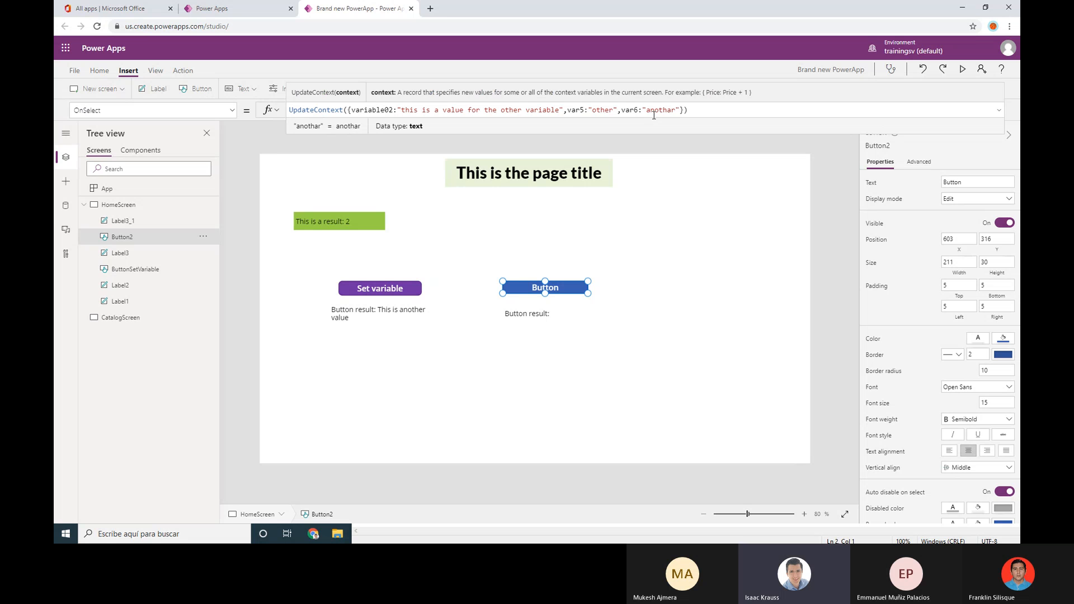
key("BackSpace")
key("BackSpace")
type("er")
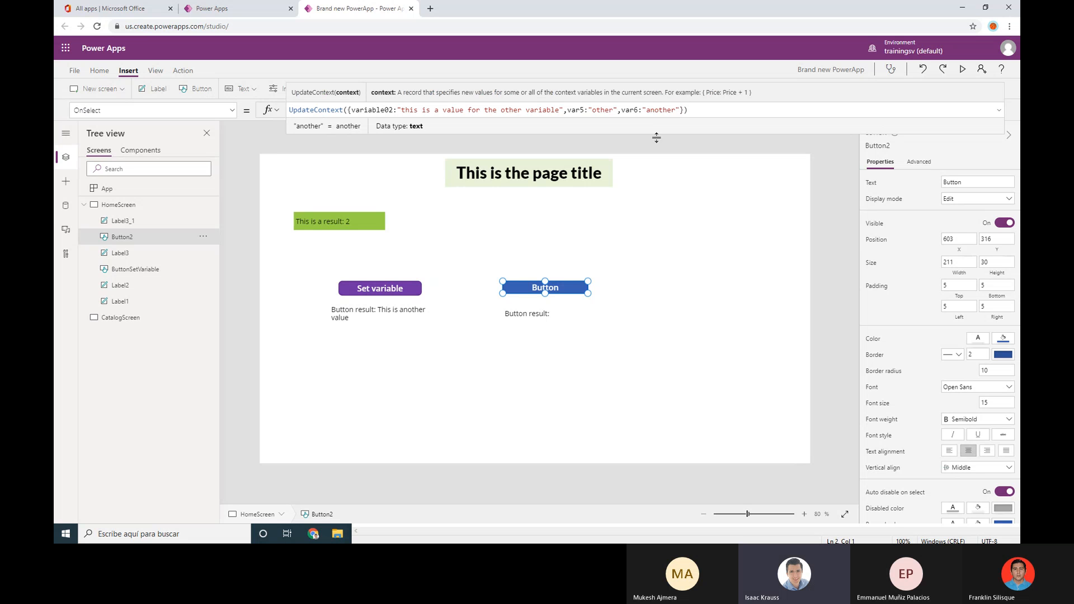
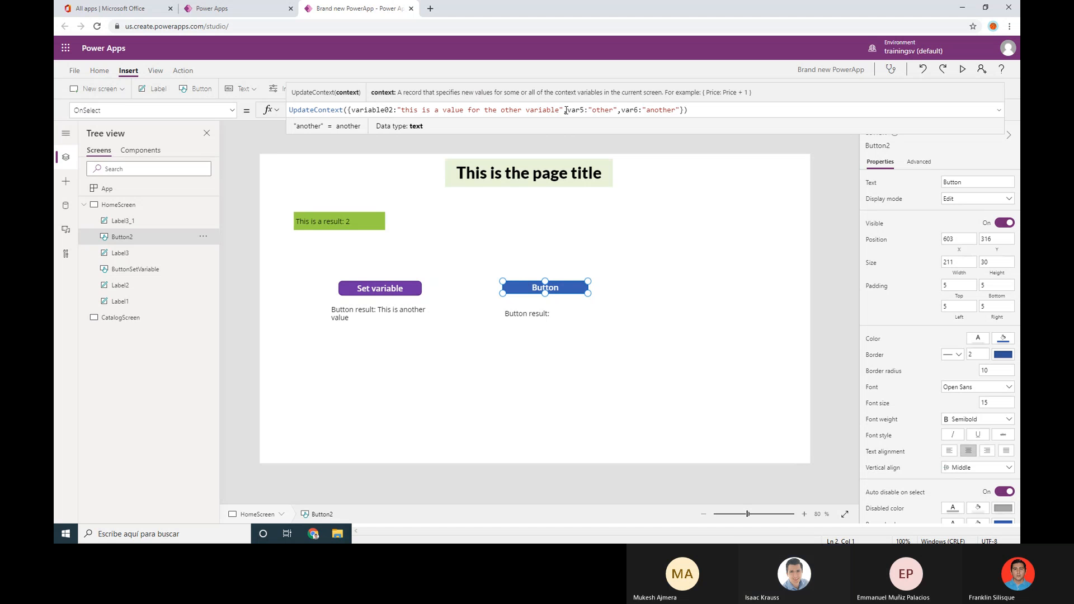
Delete ,var5/var6 from Button2's UpdateContext and the variable03/variable04 Set calls from ButtonSetVariable
left_click_drag(565, 110, 687, 110)
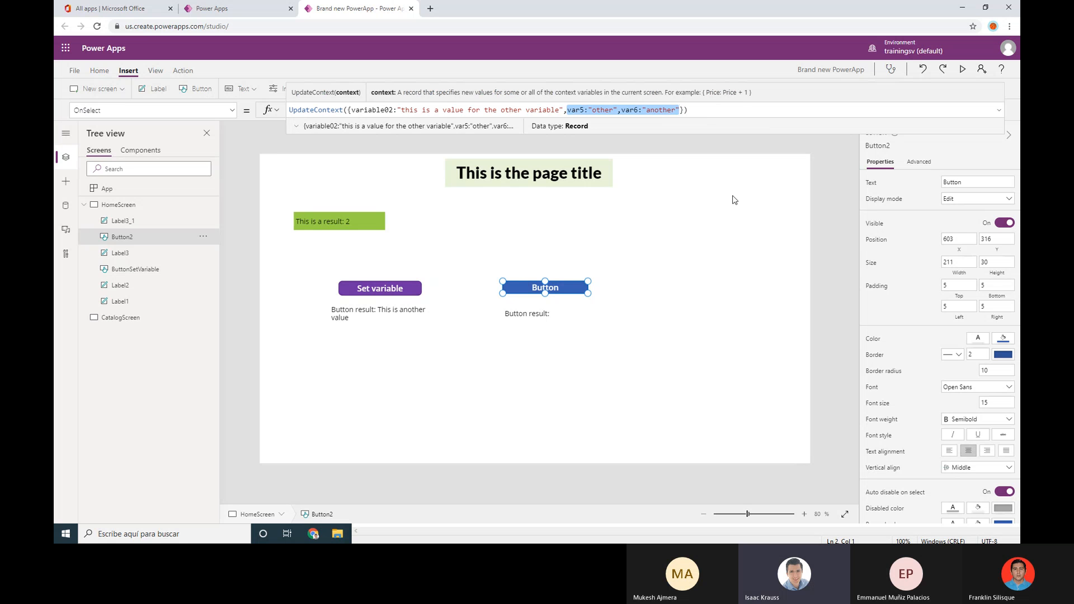
key("BackSpace")
key("BackSpace")
left_click(420, 290)
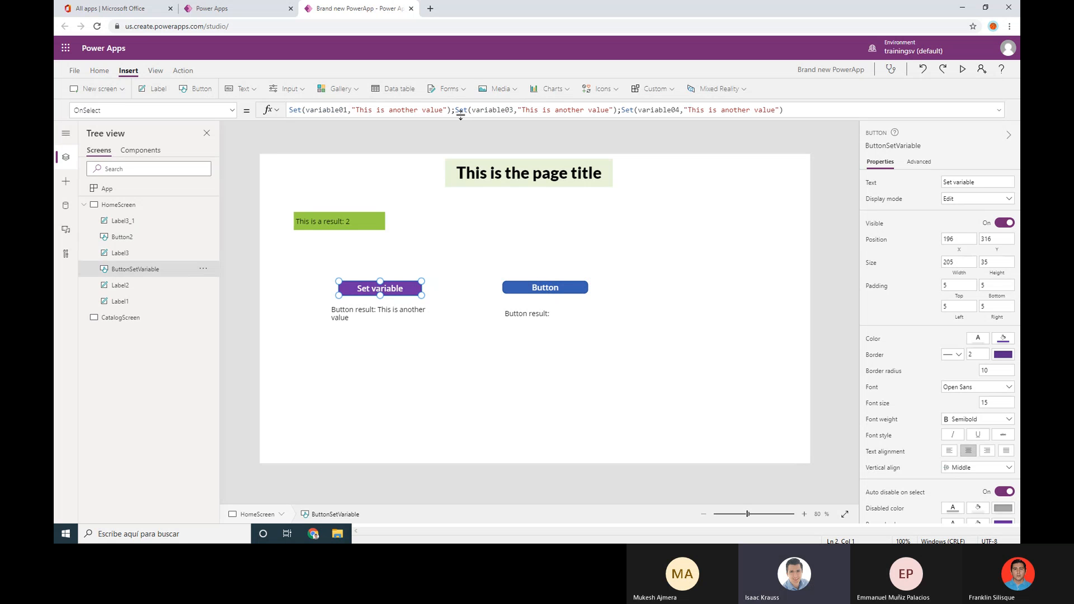
left_click_drag(453, 109, 786, 109)
key("BackSpace")
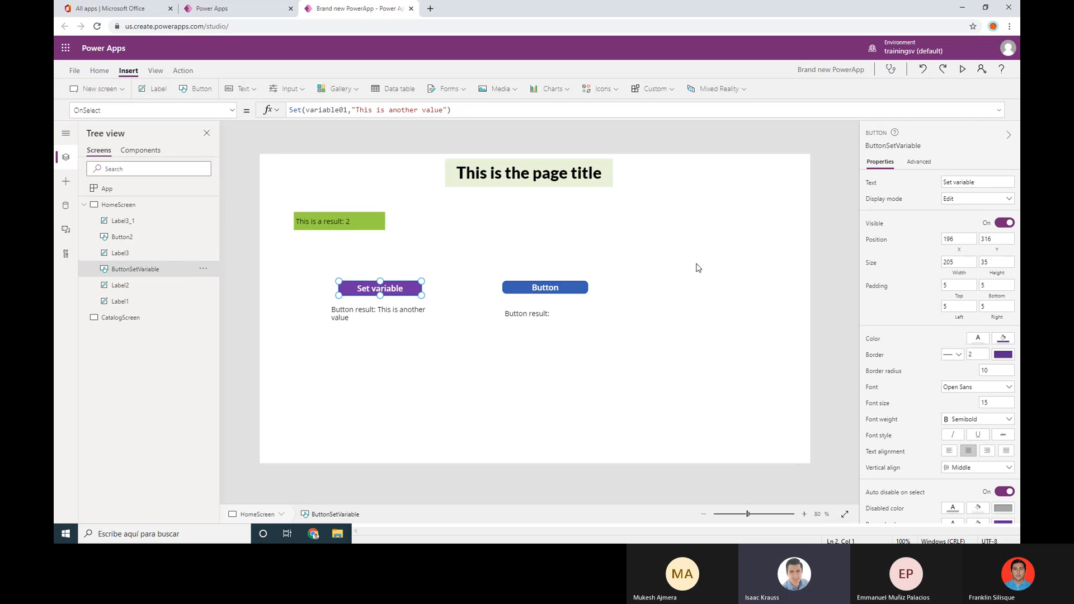
left_click(579, 306)
Review both buttons' formulas, now setting only variable01 and updating only variable02
left_click(408, 291)
left_click(509, 287)
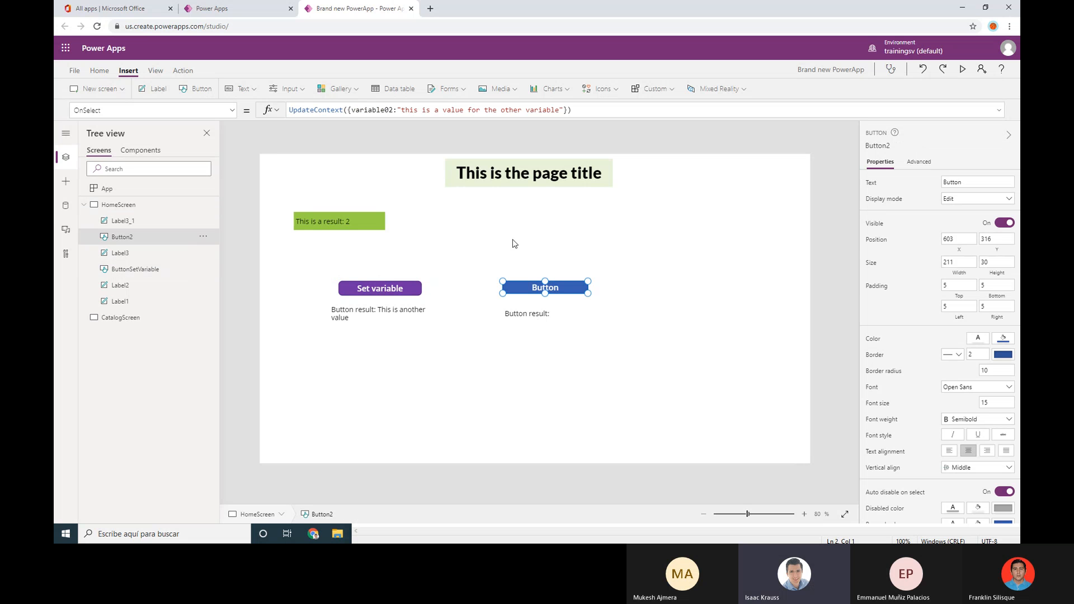
left_click(413, 287)
left_click(566, 286)
On CatalogScreen, add a widened label with Text "Read variable01: "&variable01
left_click(140, 317)
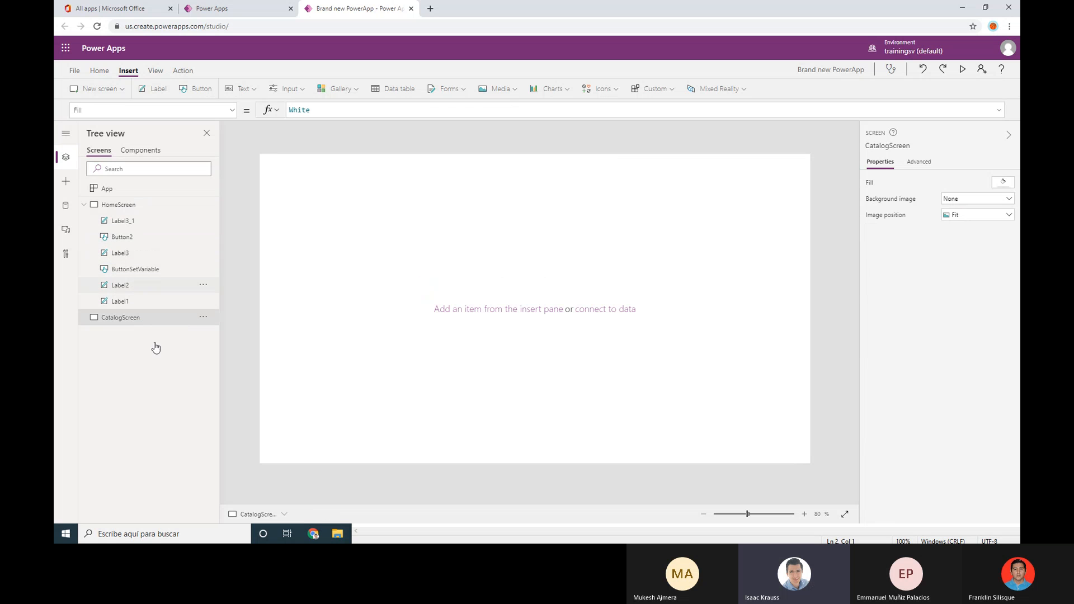
left_click(84, 205)
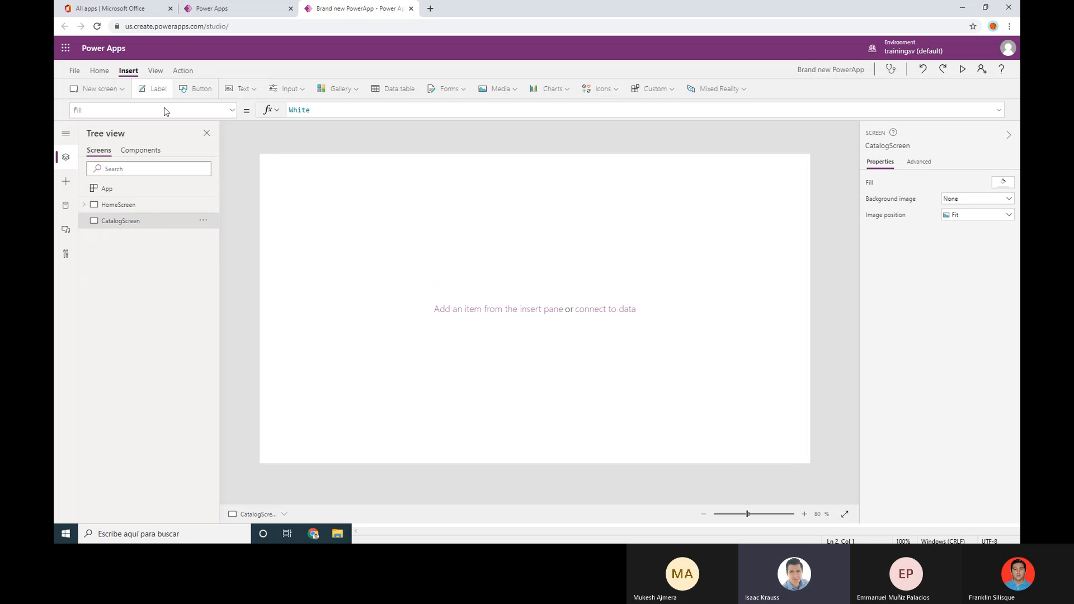
left_click(157, 91)
left_click_drag(316, 171, 379, 192)
left_click_drag(311, 111, 293, 110)
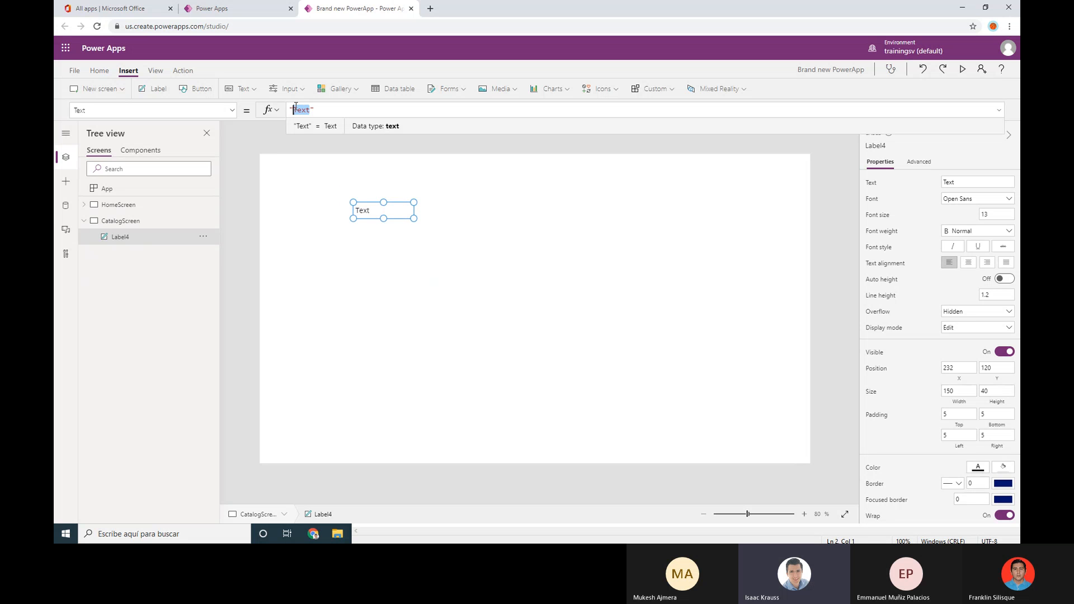
type("V")
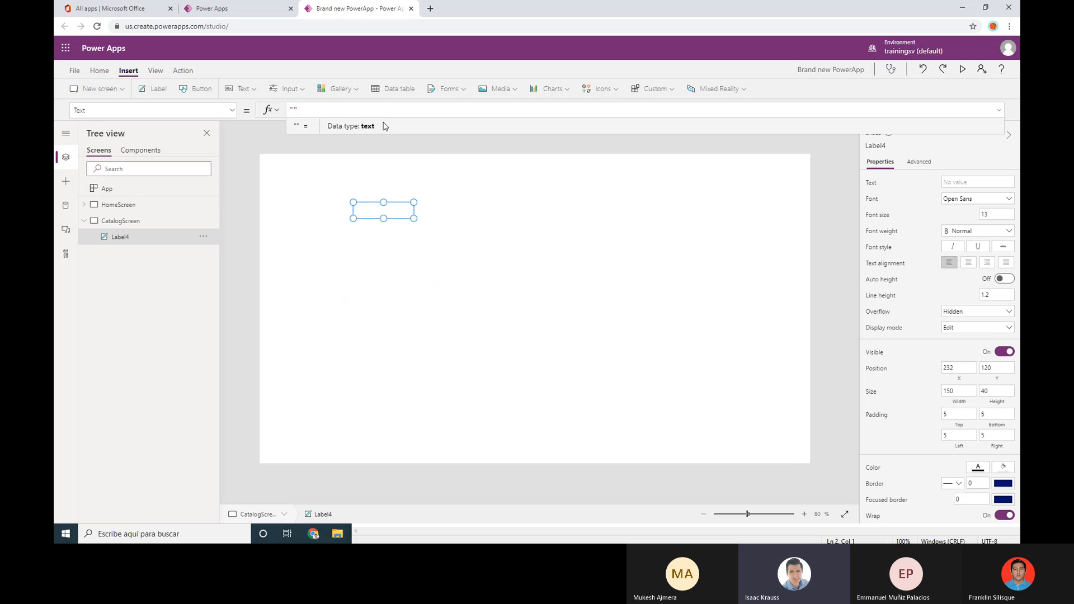
type("REa")
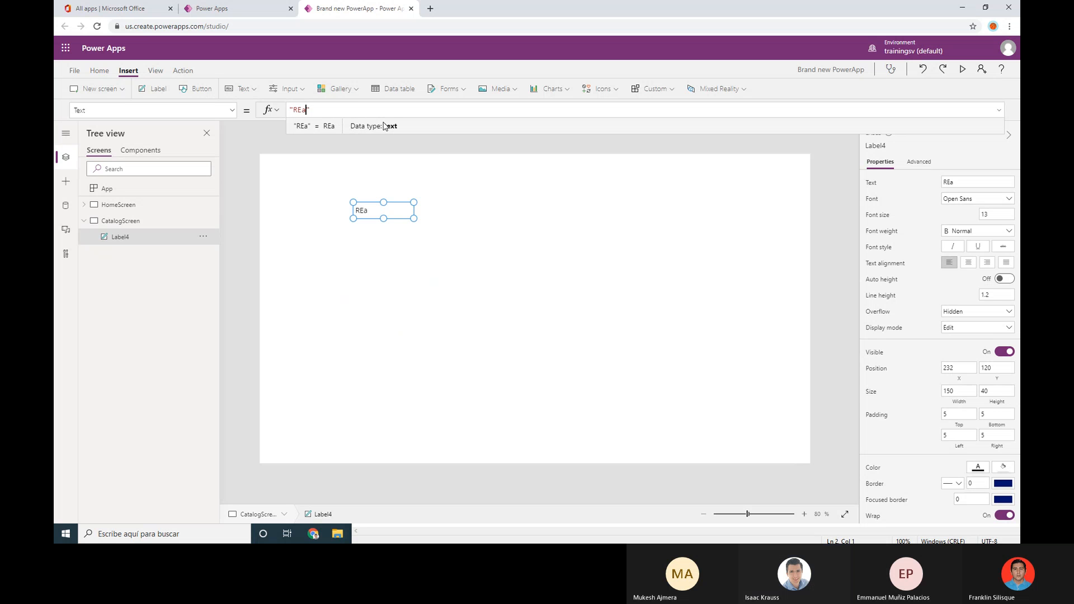
key("BackSpace")
key("BackSpace")
type("ead variable")
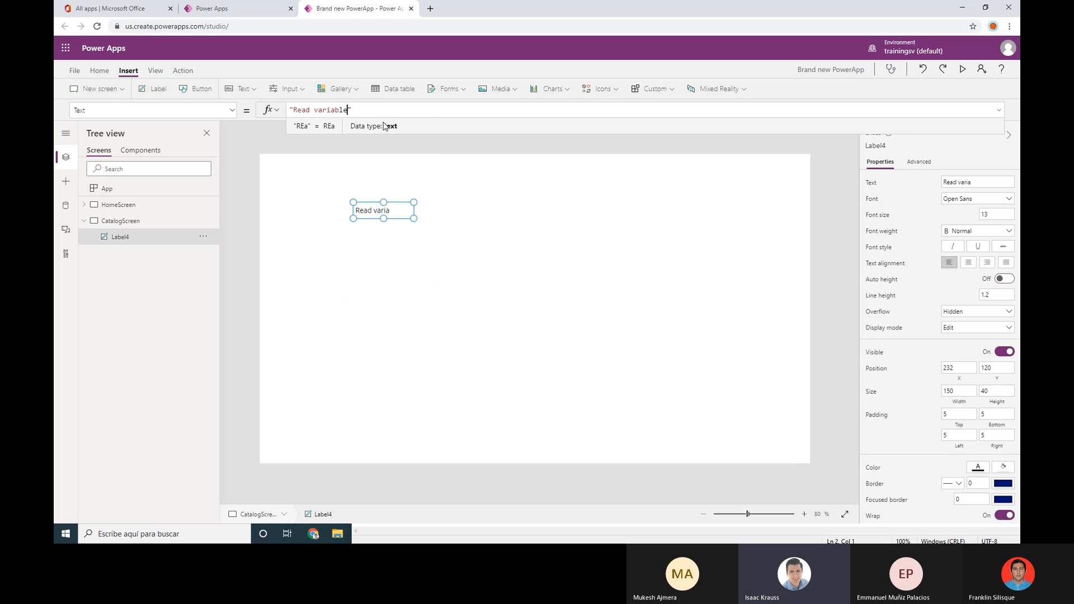
type("01: \"")
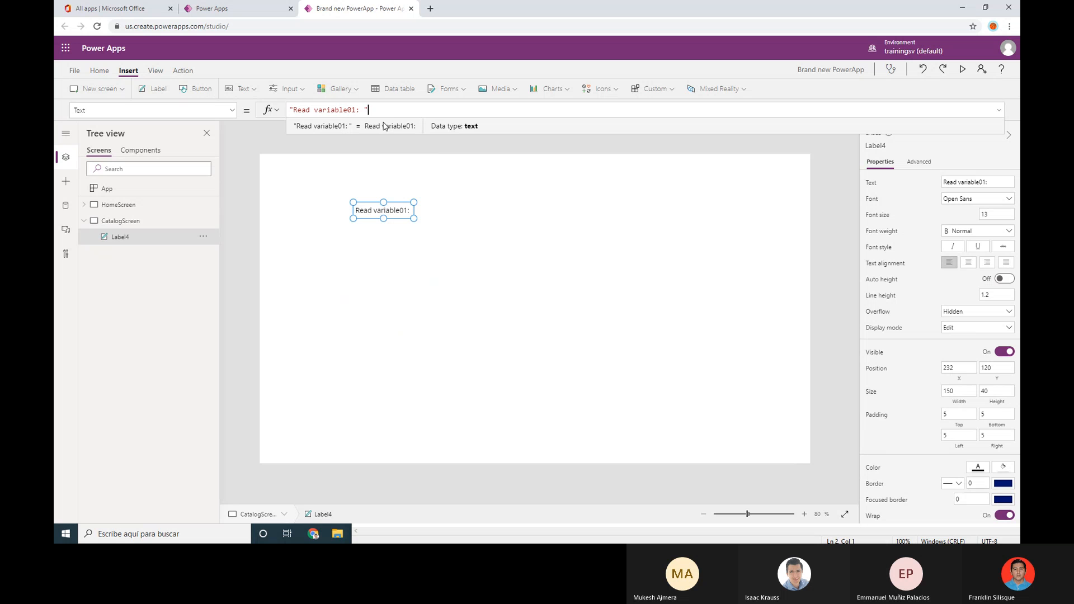
type("&vari")
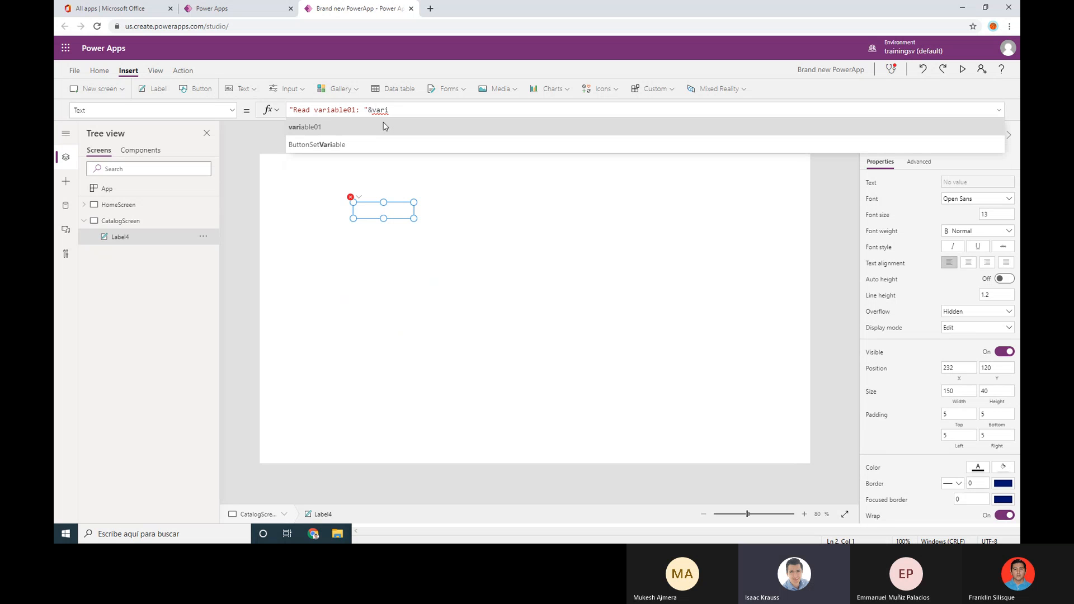
left_click(386, 127)
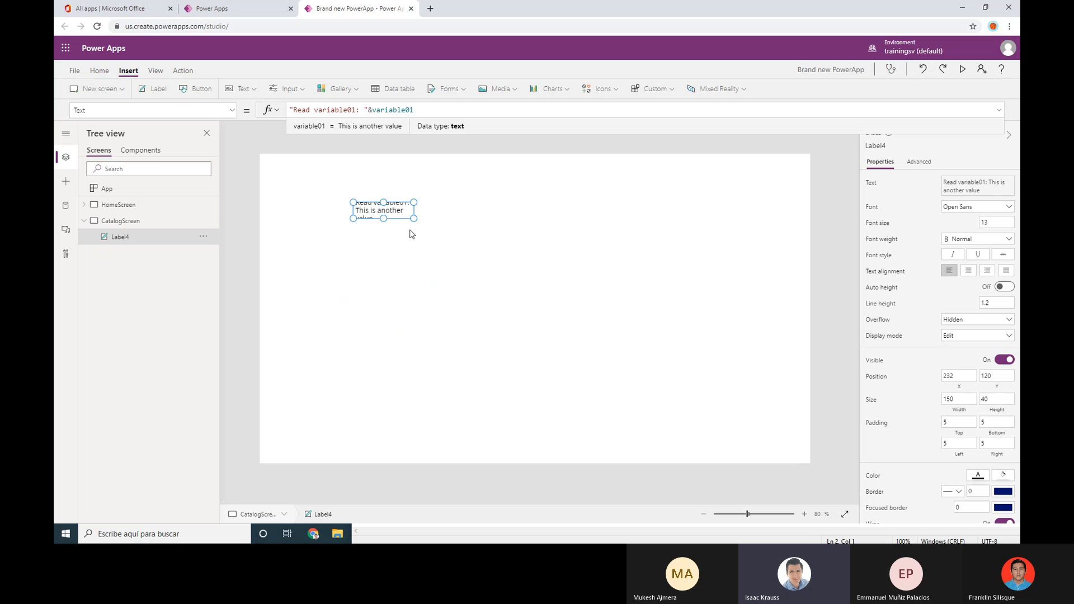
left_click_drag(415, 218, 511, 224)
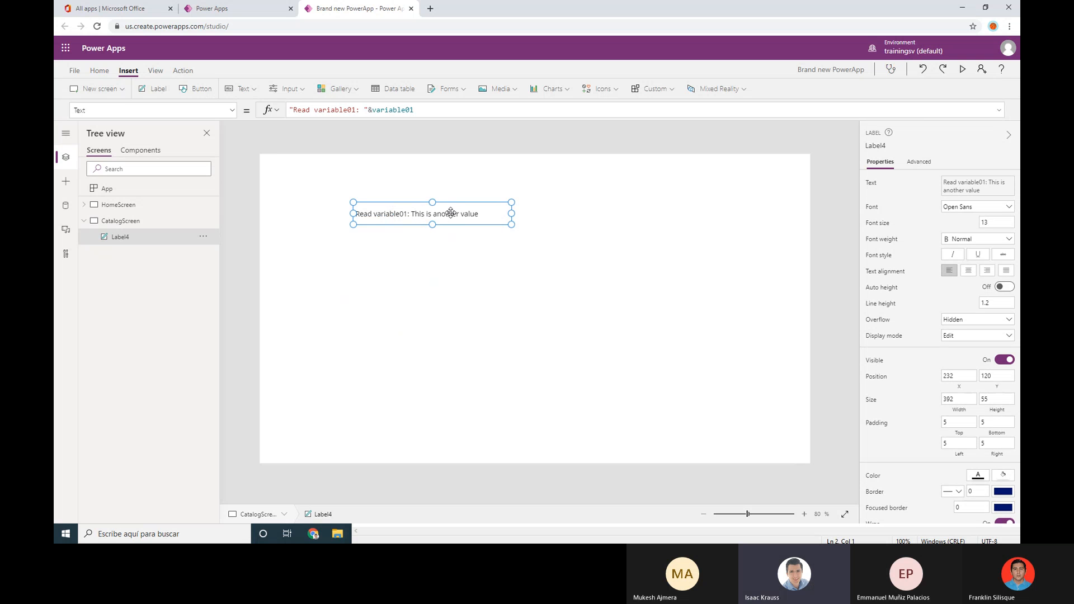
Insert a wide label below the first with Text "Read variable02: "&variable02
left_click(154, 89)
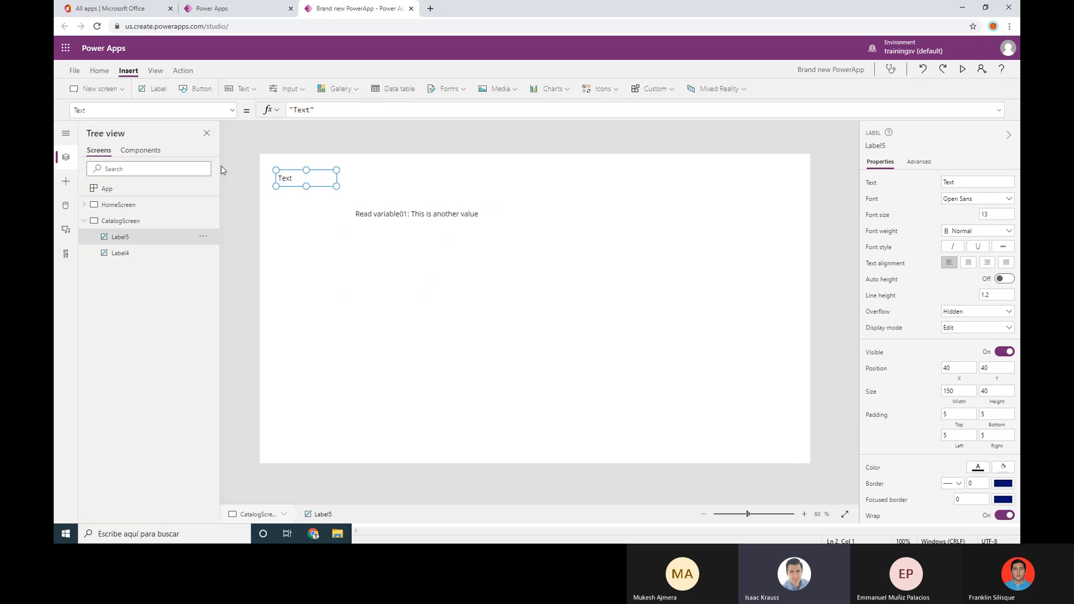
left_click_drag(294, 184, 507, 253)
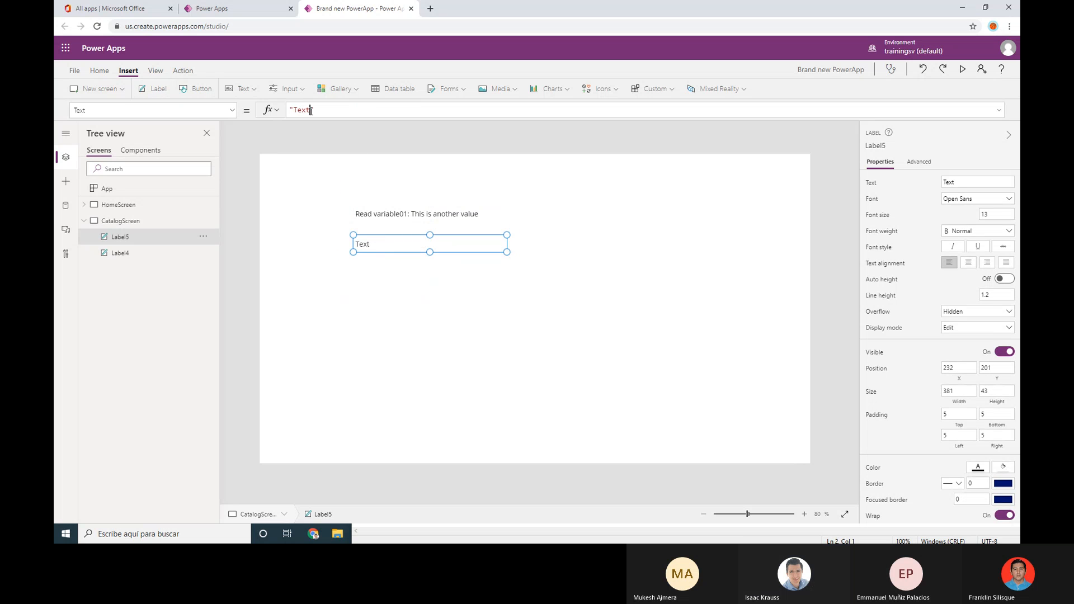
left_click_drag(312, 110, 293, 111)
type("REad")
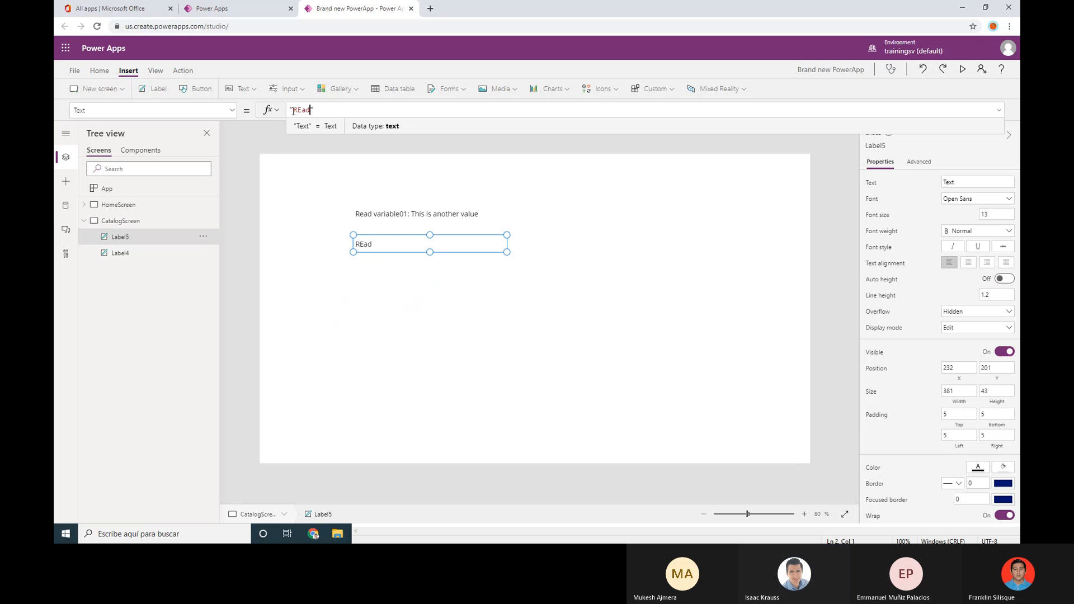
key("BackSpace")
key("BackSpace")
key("BackSpace")
type("ead variable")
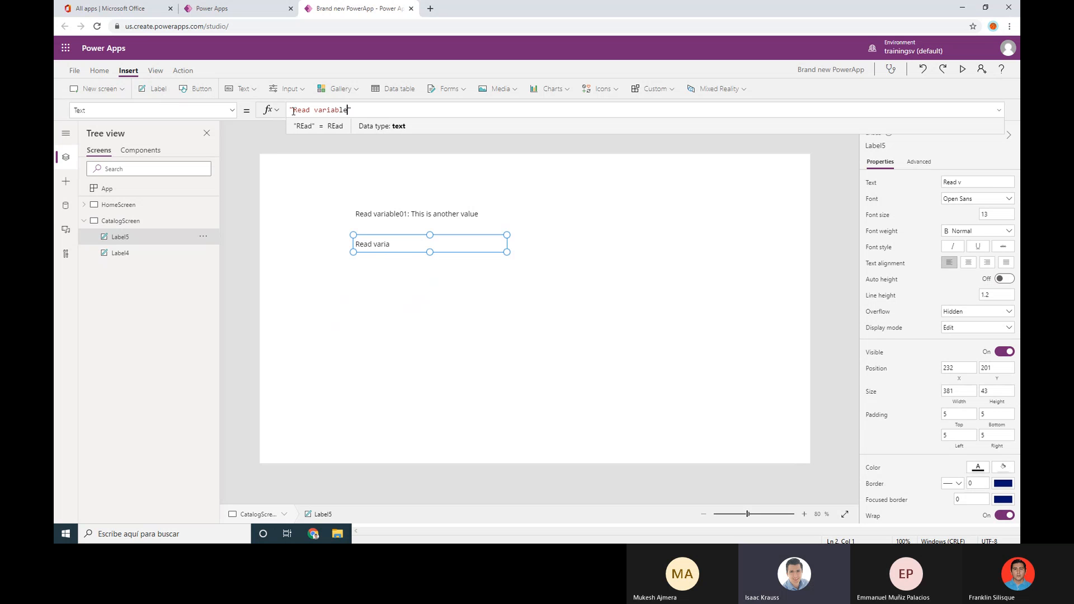
type("02")
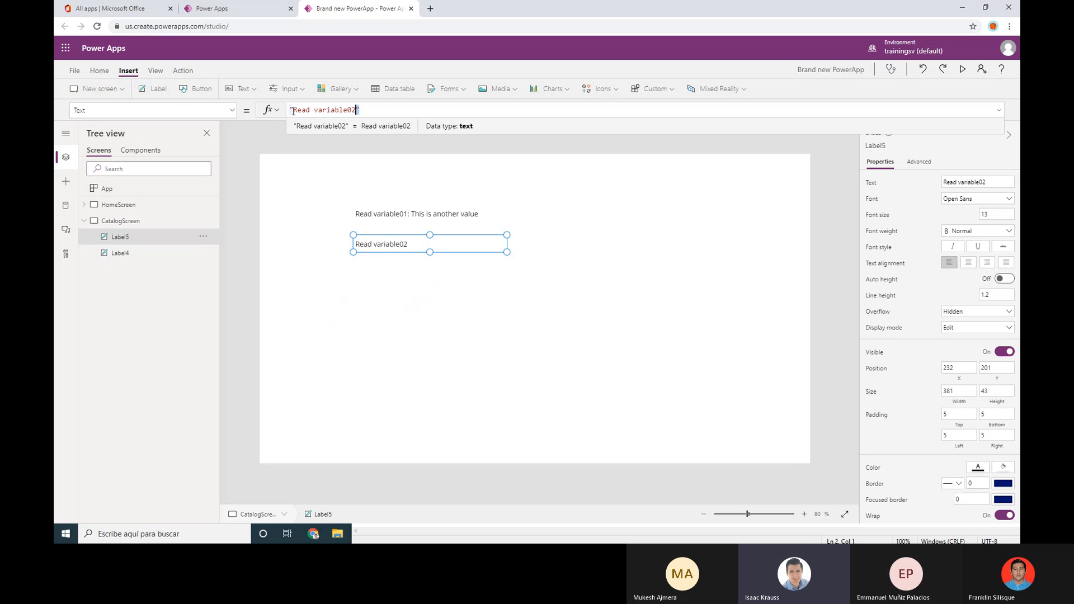
key("Left")
key("Left")
key("Left")
key("Left")
key("Left")
key("Left")
key("shift+Right")
key("shift+Right")
key("shift+Right")
key("shift+Right")
key("shift+Right")
key("shift+Right")
key("shift+Right")
key("shift+Right")
key("shift+Right")
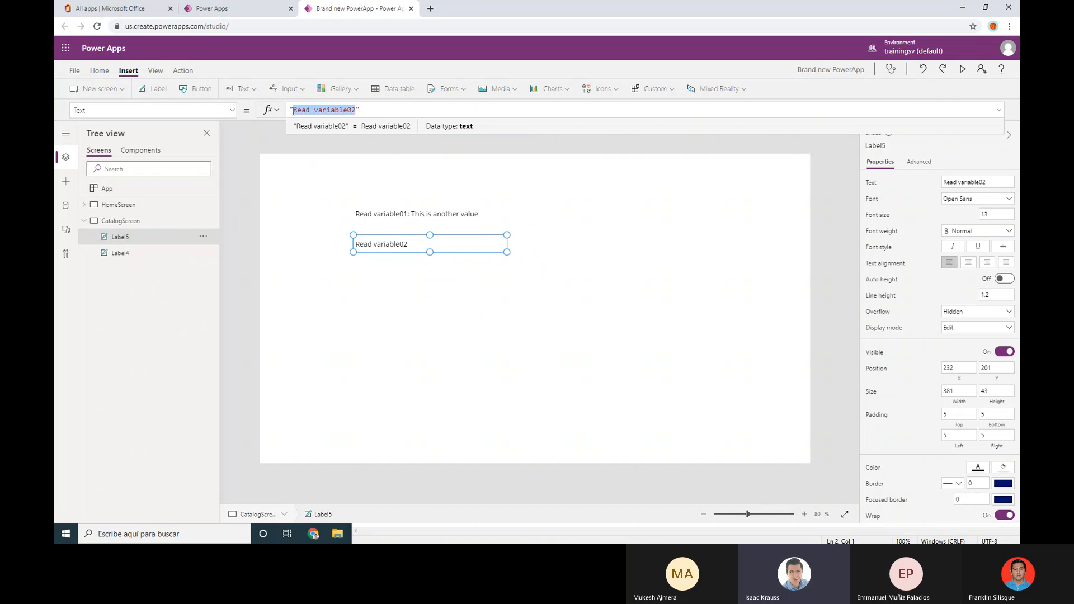
left_click(293, 112)
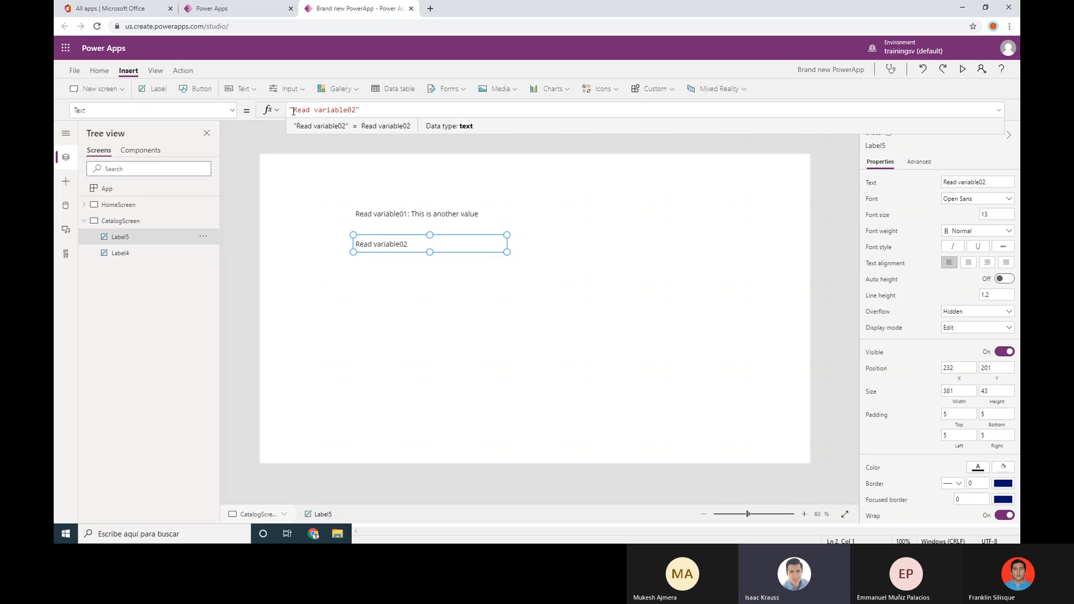
type(": \"&")
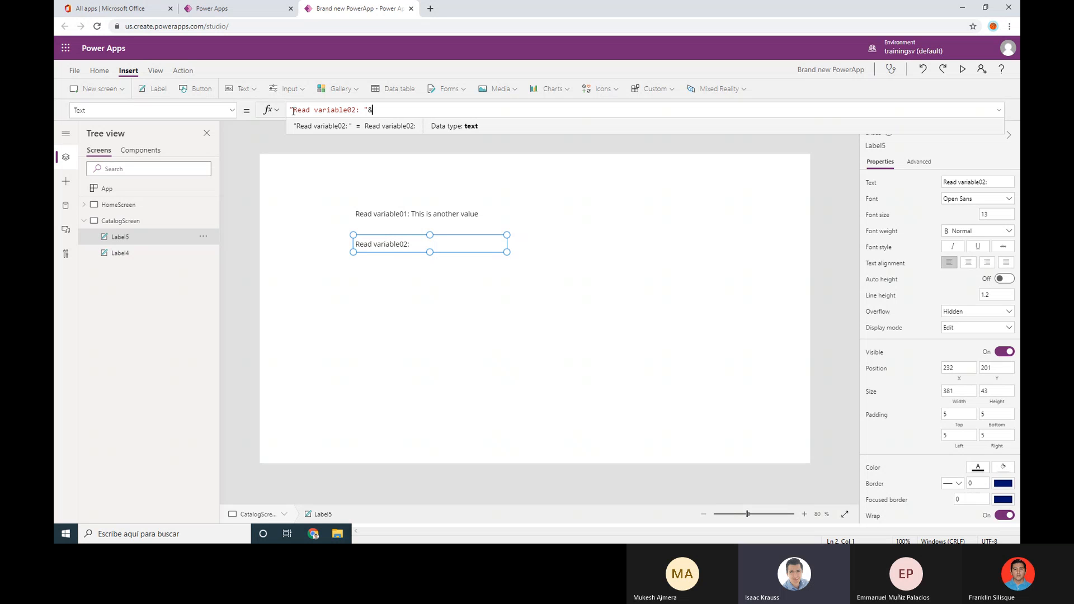
type("var")
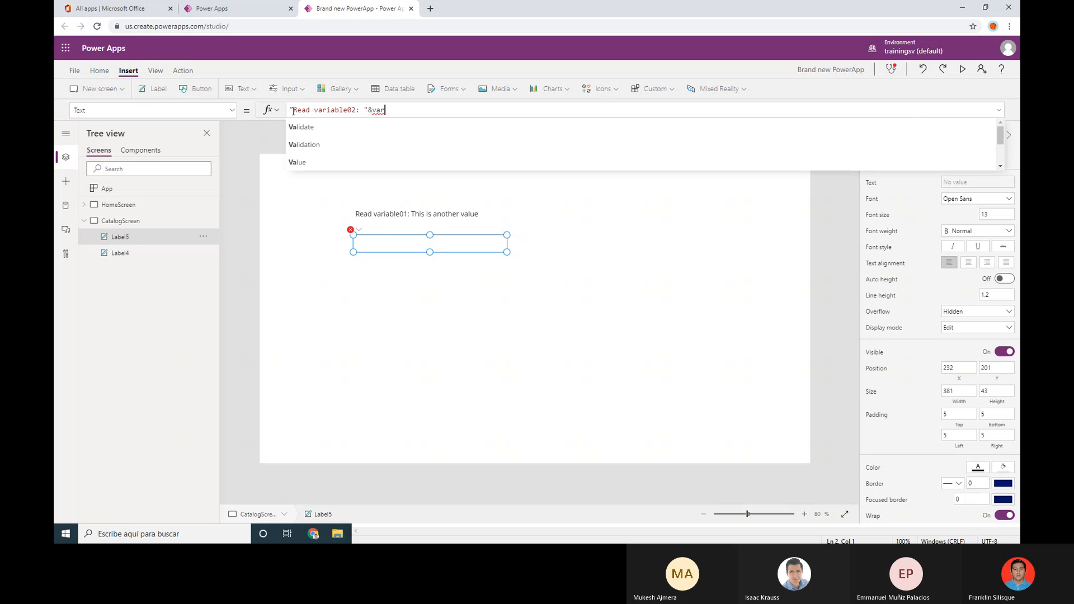
type("iable02")
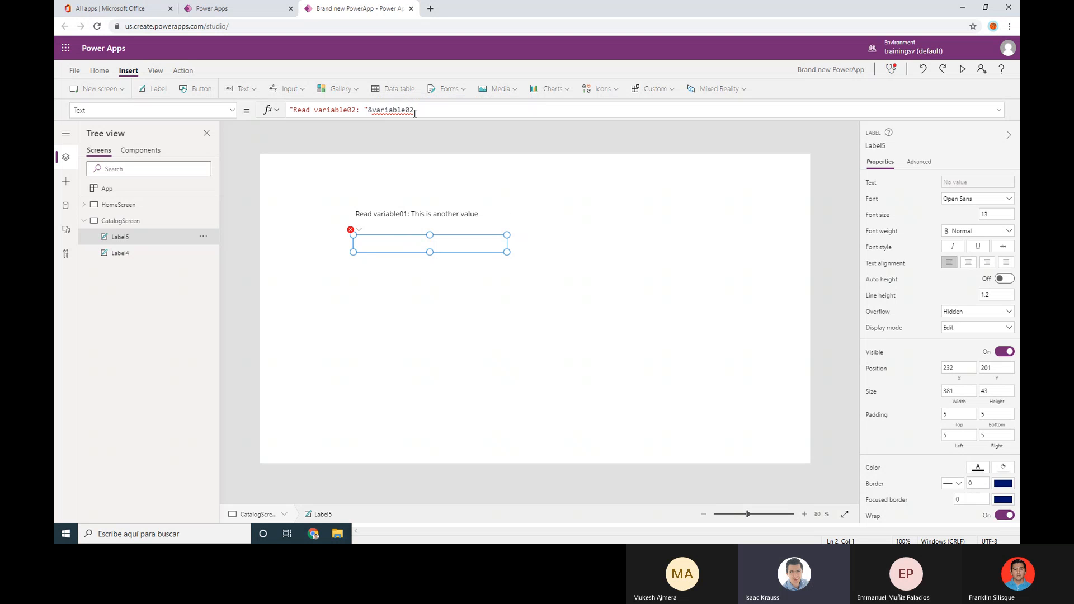
left_click_drag(414, 113, 373, 110)
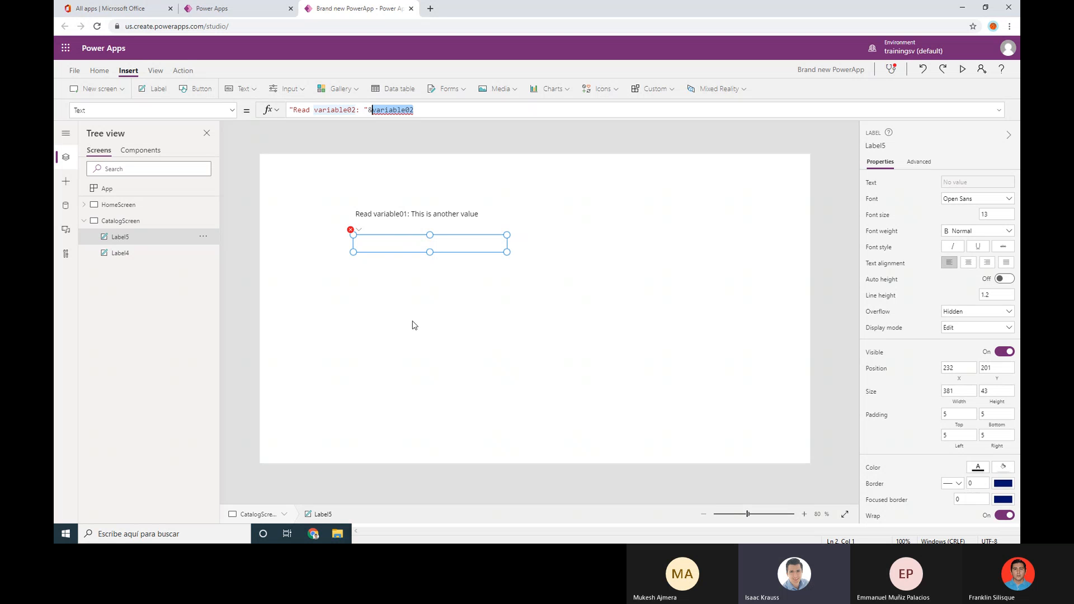
left_click(431, 212)
left_click(398, 262)
left_click(389, 239)
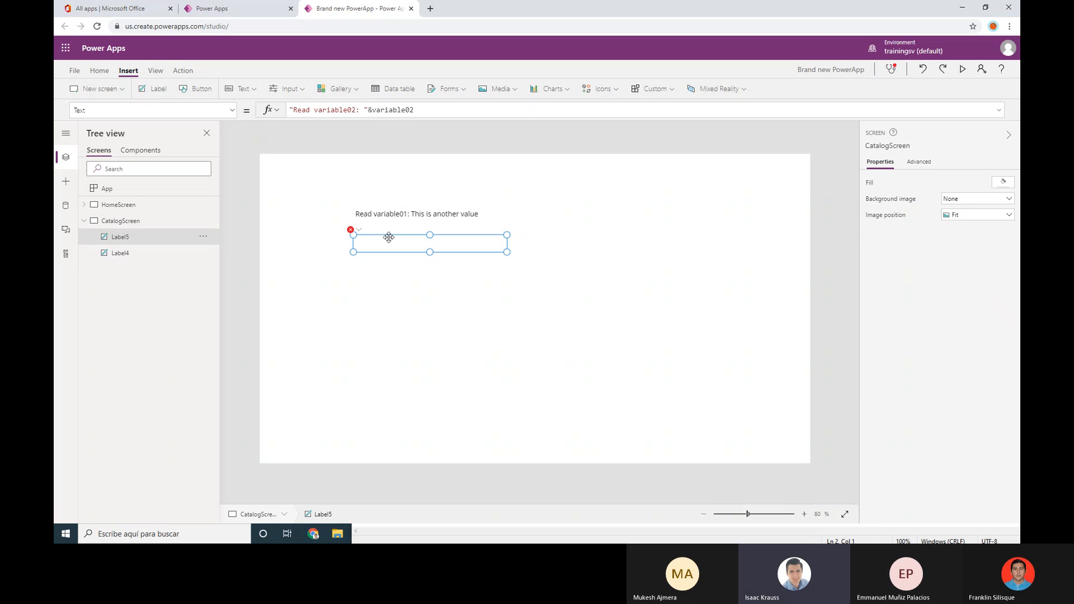
left_click(384, 214)
left_click(384, 239)
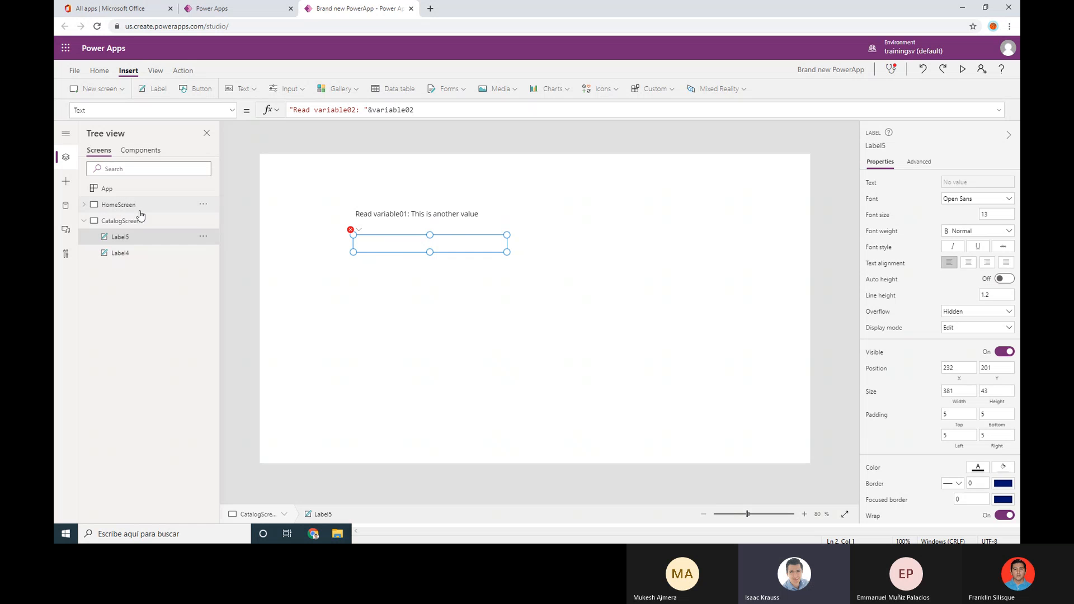
left_click(411, 218)
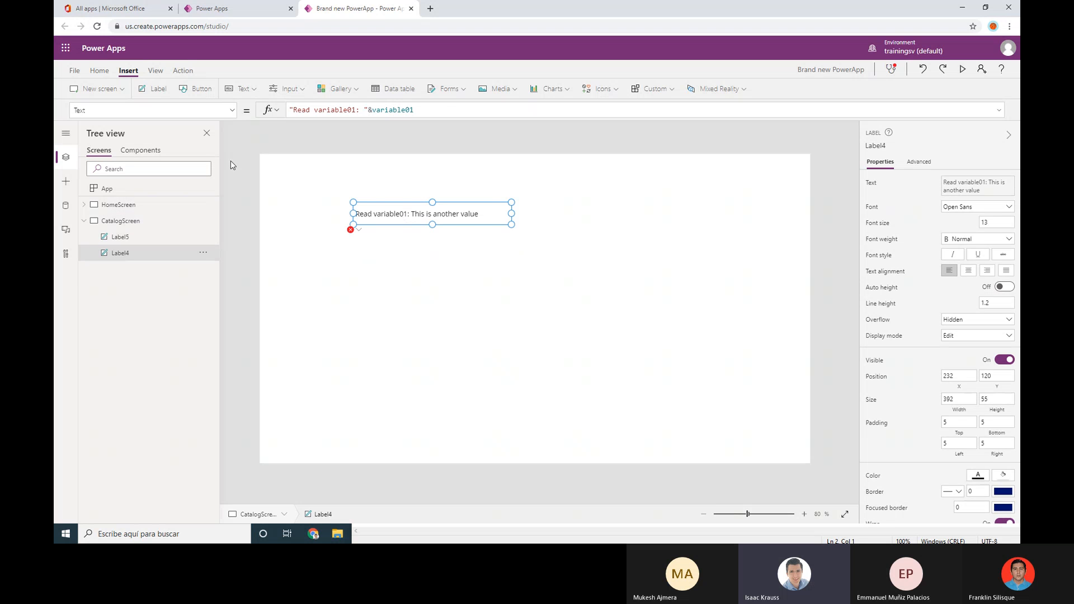
left_click(137, 222)
left_click(136, 207)
left_click(384, 287)
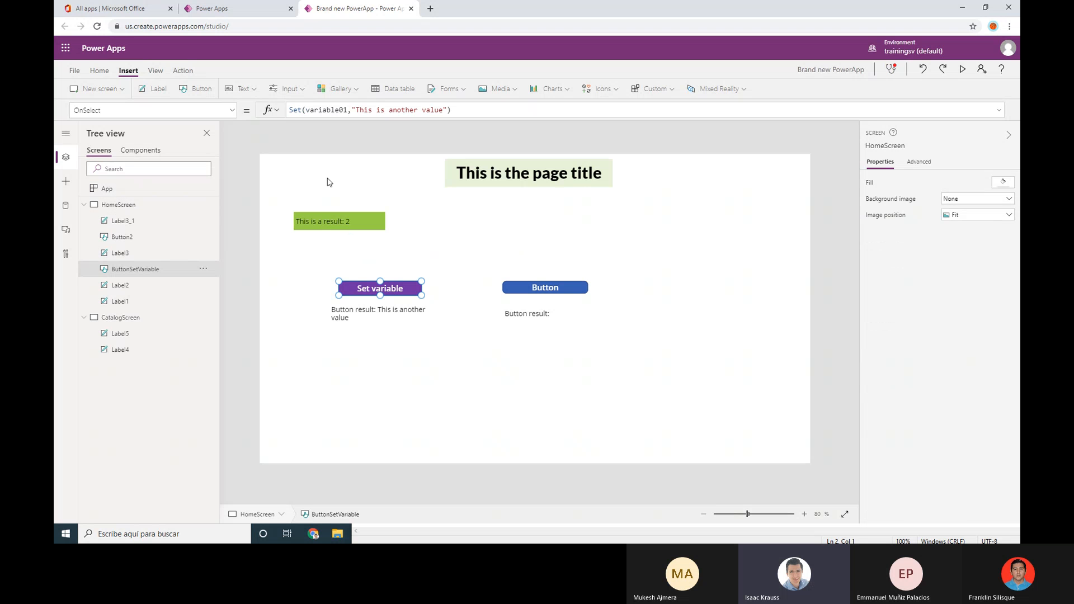
double_click(296, 110)
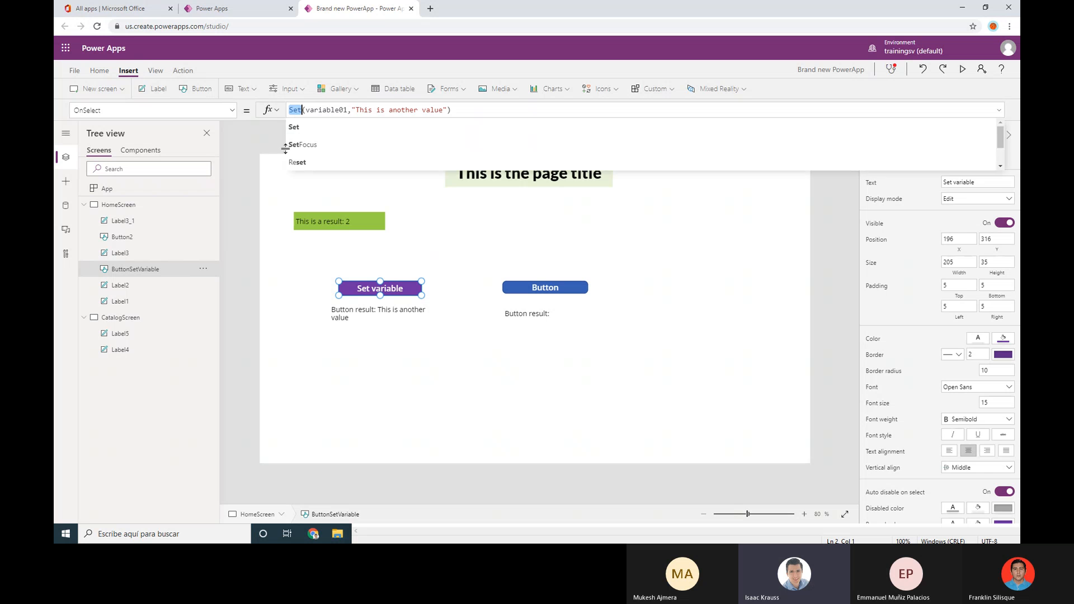
left_click(439, 298)
left_click(525, 288)
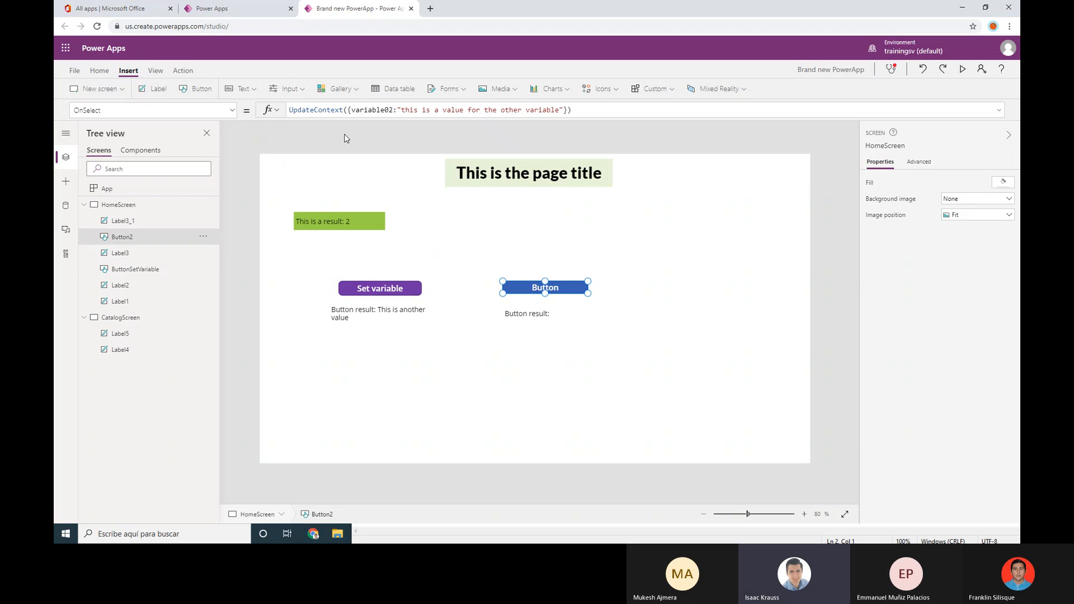
double_click(331, 112)
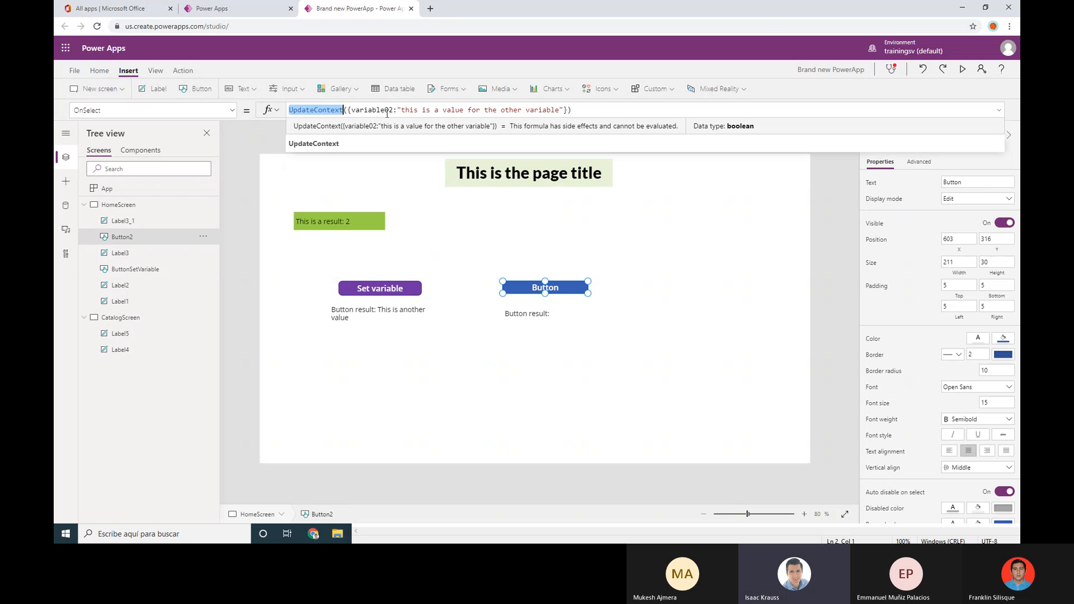
left_click(117, 317)
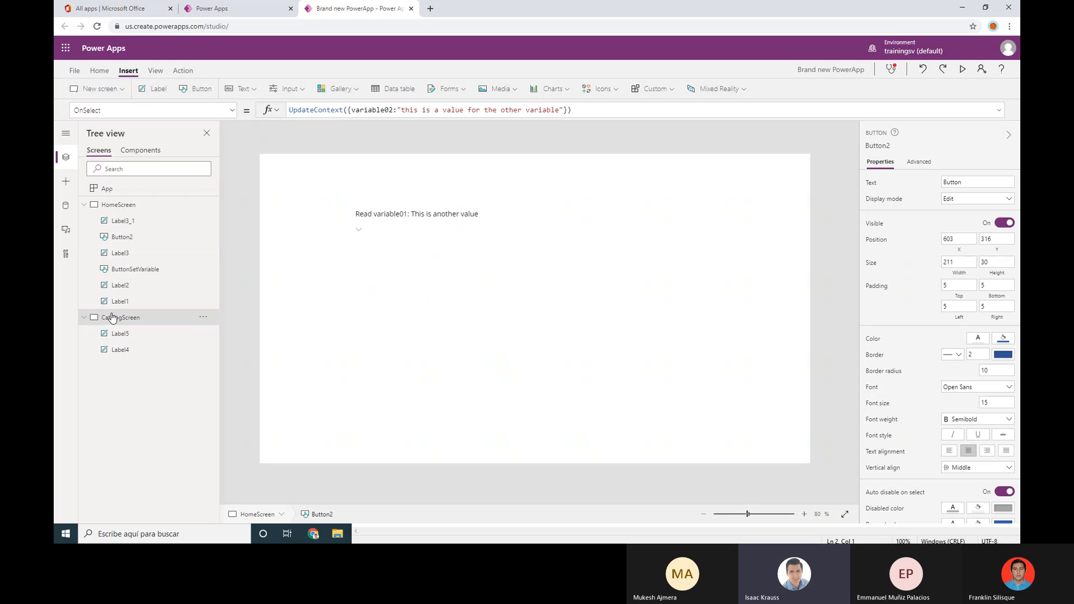
left_click(400, 245)
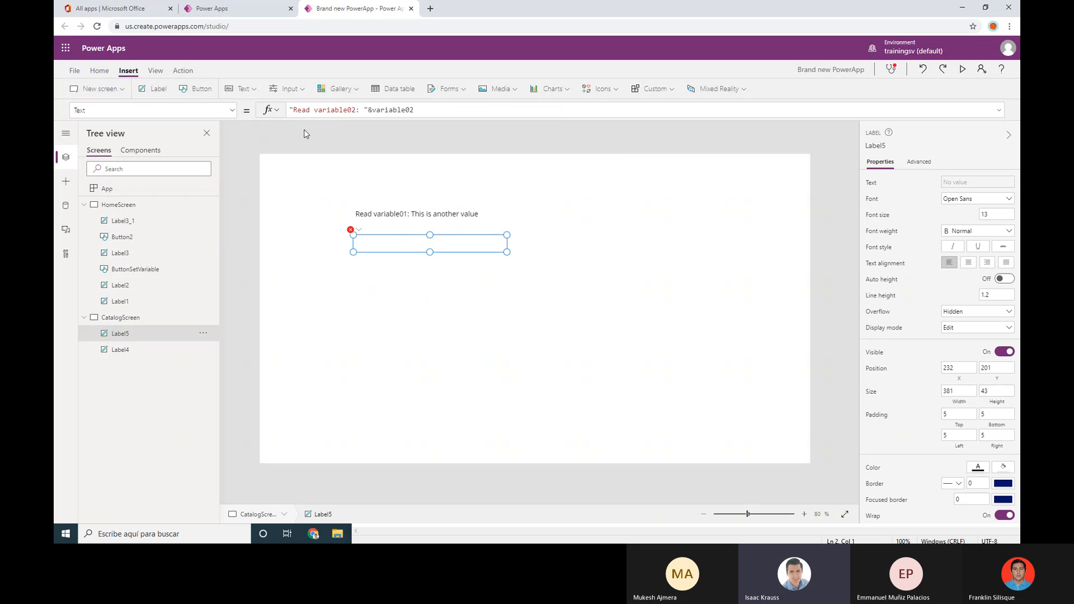
left_click(428, 367)
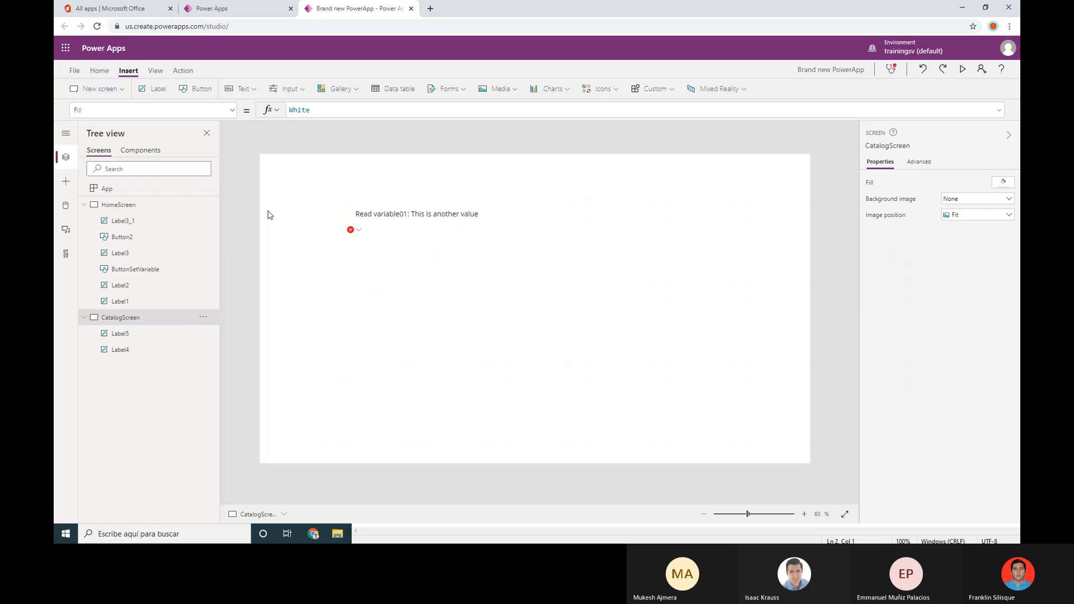
left_click(109, 208)
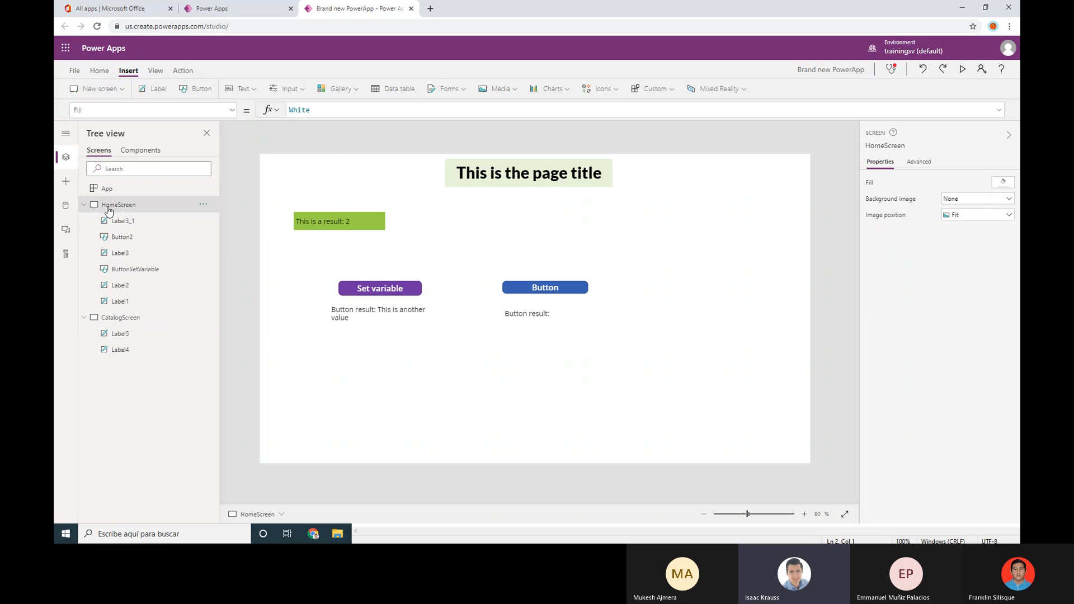
On the Variables page, switch between Global (variable01) and HomeScreen (variable02) scopes
left_click(75, 71)
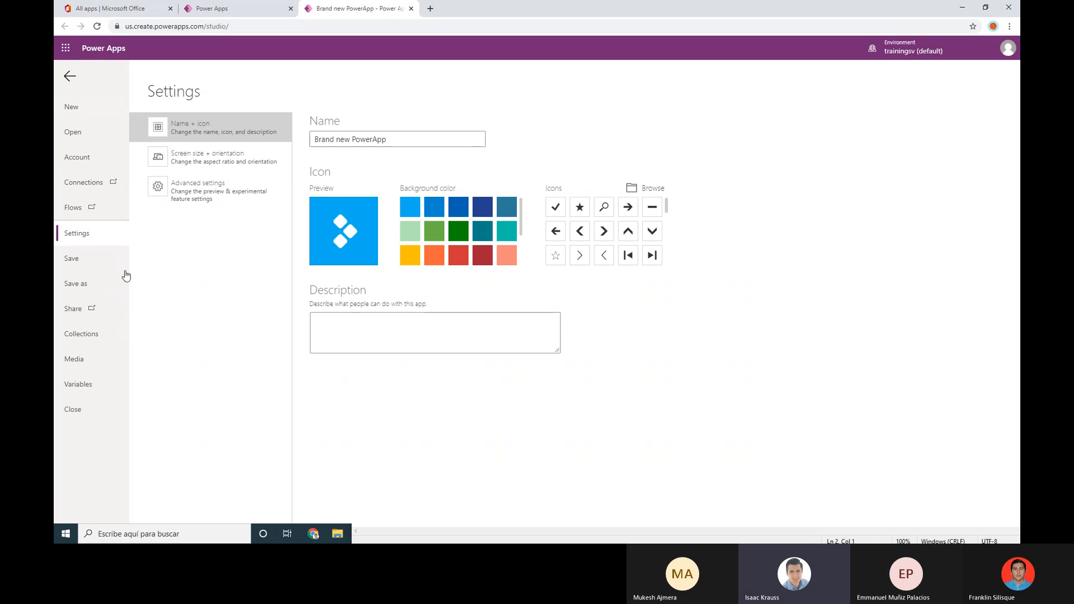
left_click(82, 384)
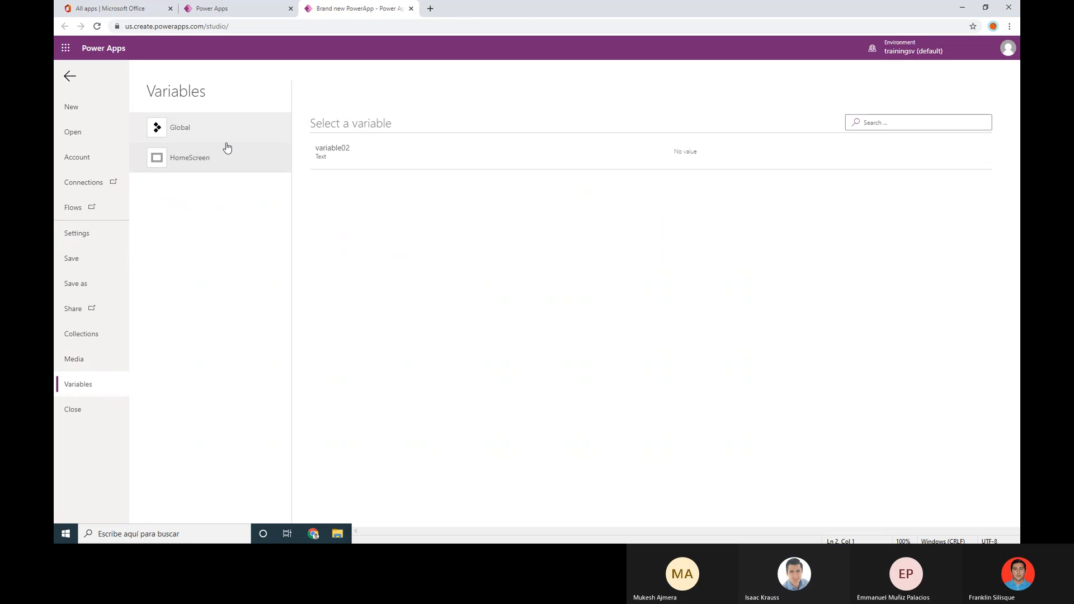
left_click(180, 127)
left_click(183, 167)
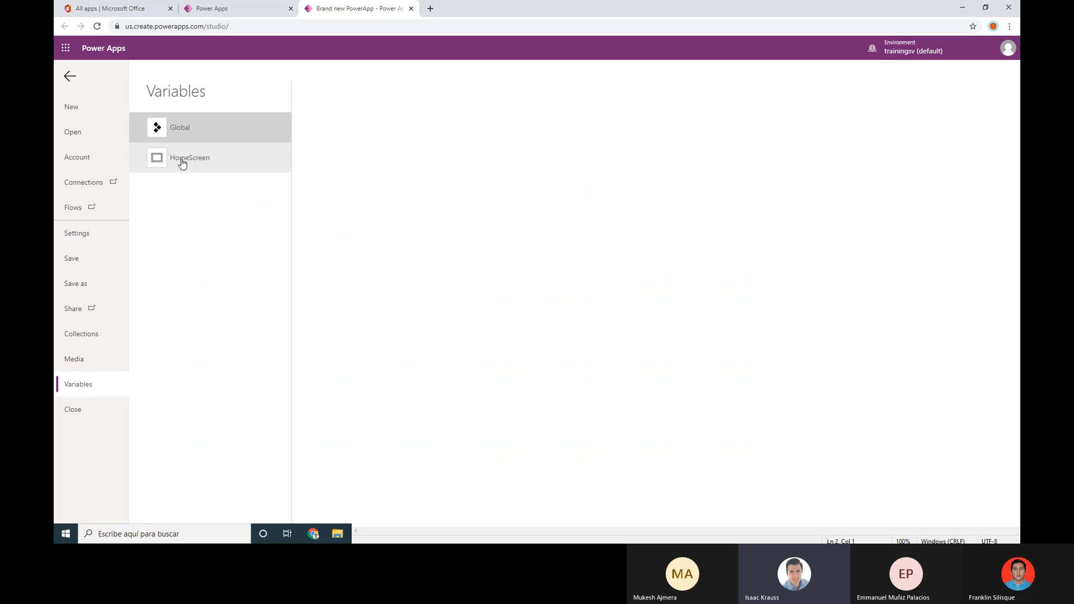
left_click(179, 130)
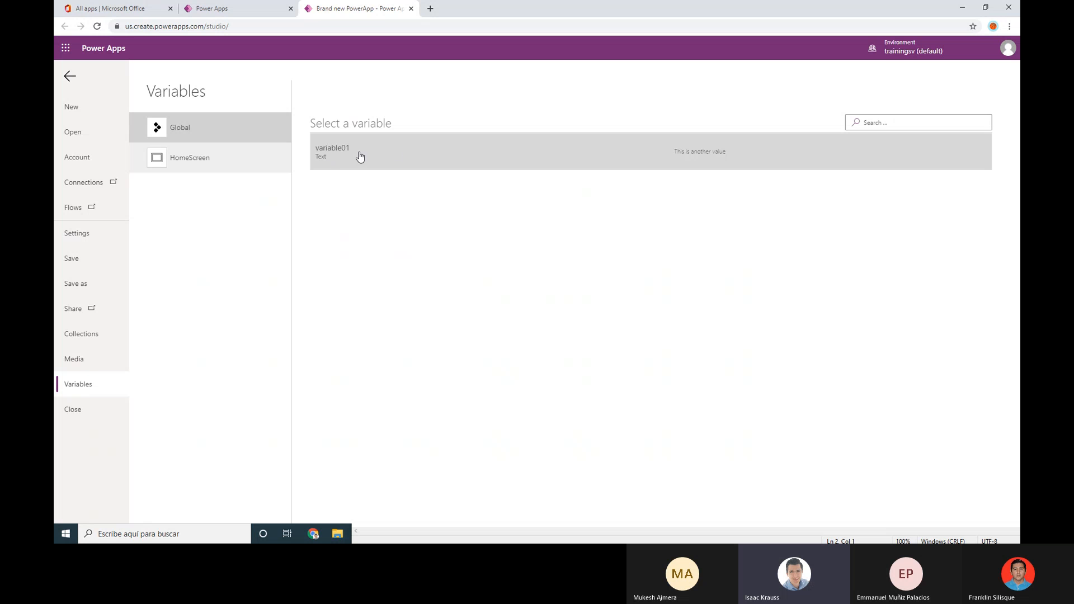
left_click(207, 158)
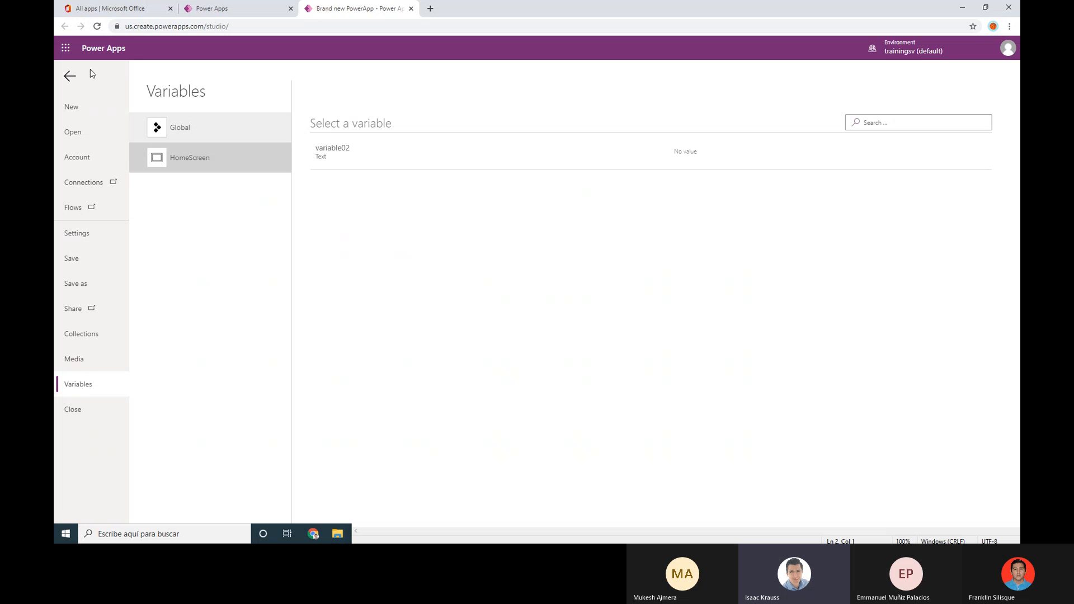
Append a semicolon and a pasted copy of the Set call to the Set variable button's OnSelect
left_click(70, 76)
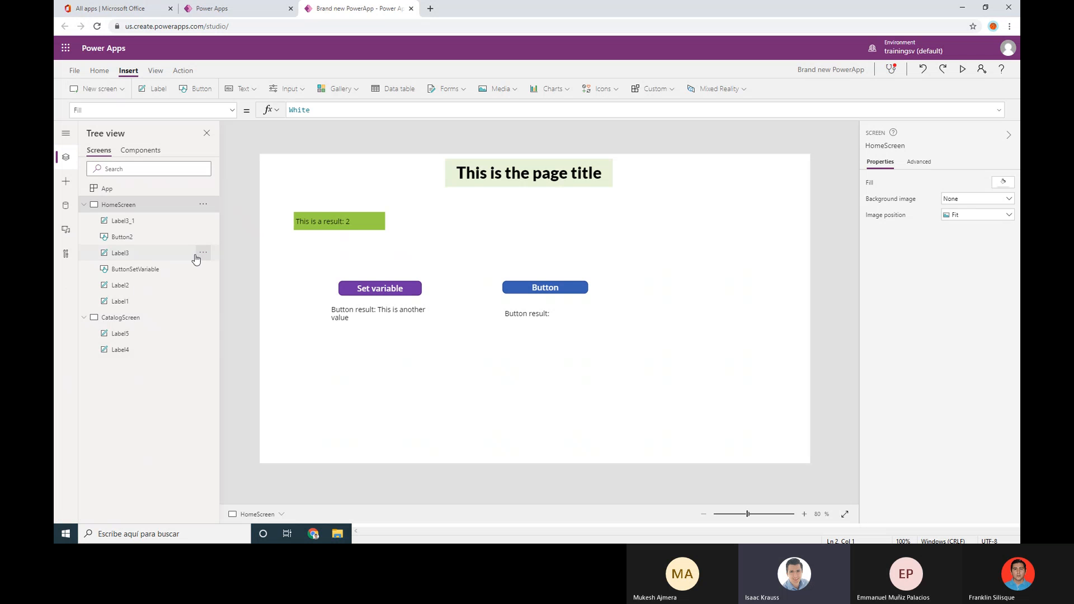
left_click(374, 296)
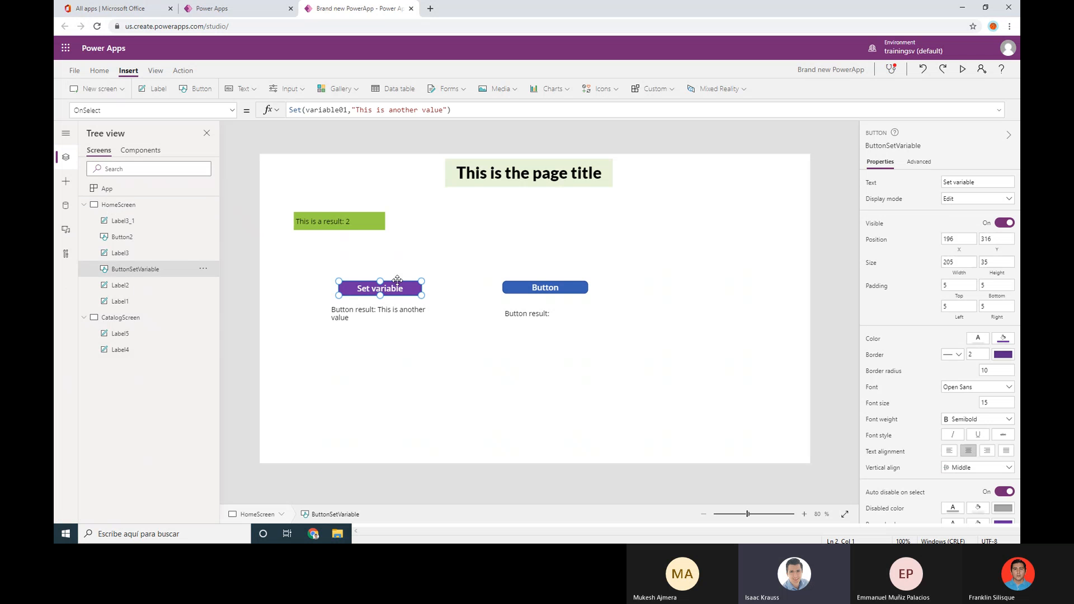
left_click(486, 113)
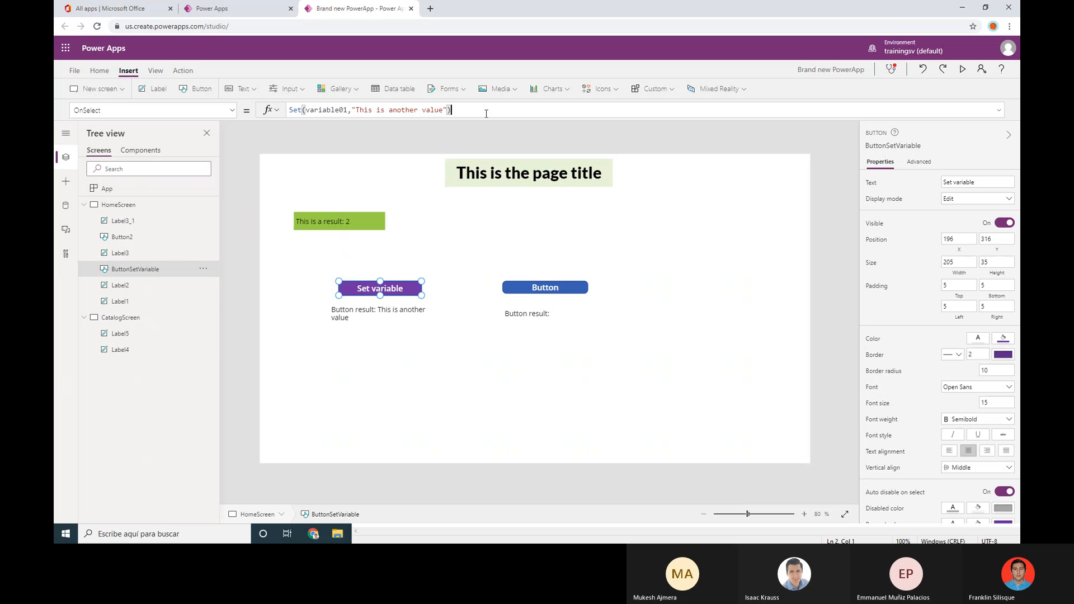
type(";")
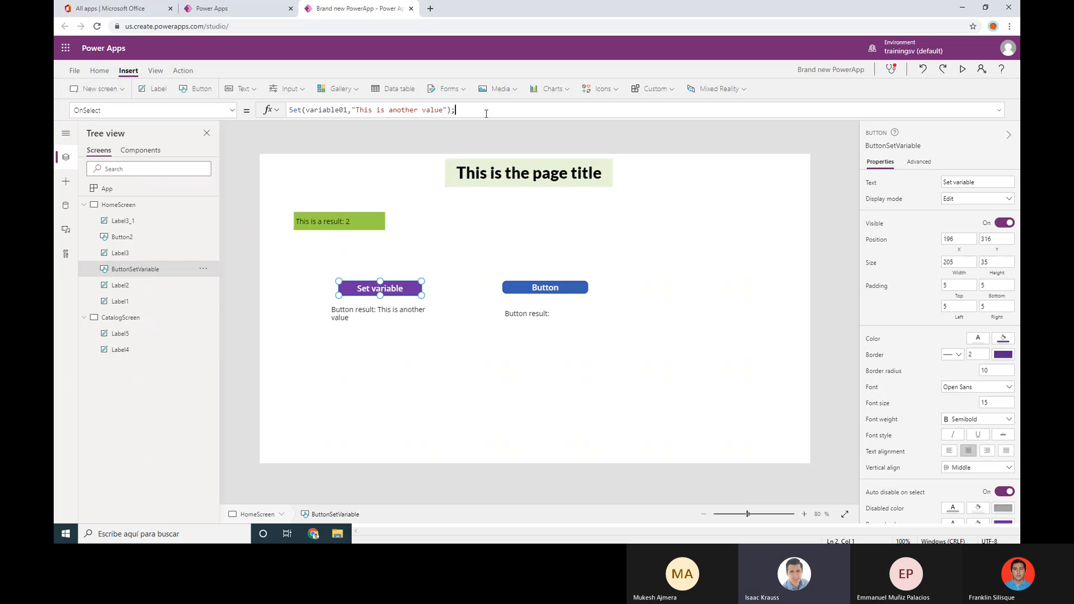
key("ctrl+a")
key("ctrl+c")
left_click(488, 109)
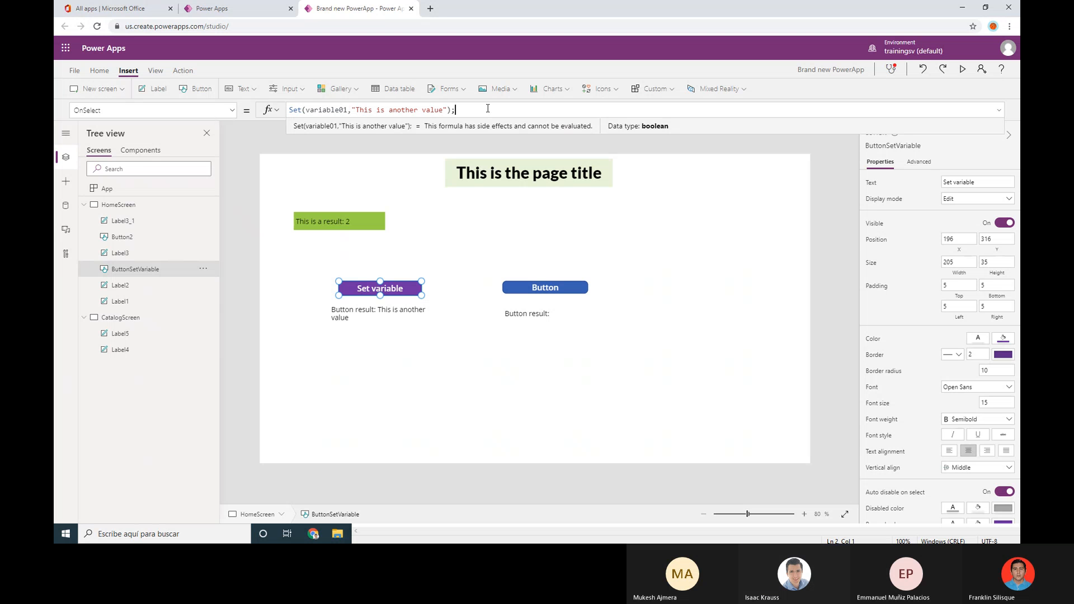
key("ctrl+v")
Rename the copied Set call's variable to variableA and commit the formula
key("BackSpace")
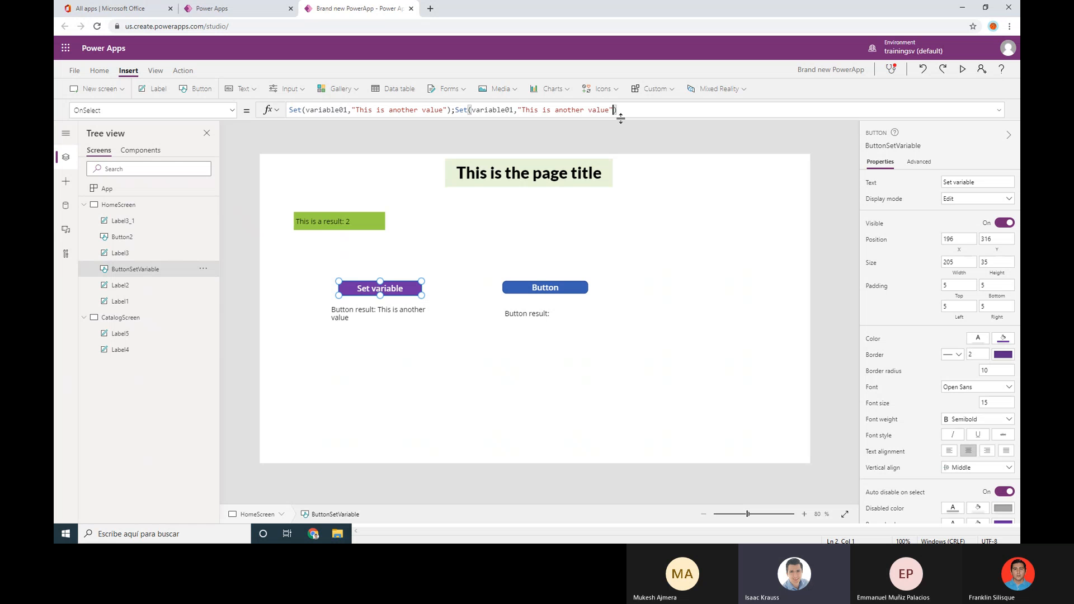
key("Left")
key("Left")
key("Left")
key("Left")
key("Left")
key("Left")
key("Left")
key("Left")
key("Left")
key("Left")
key("Left")
key("Left")
key("Left")
key("Left")
key("Left")
key("Left")
key("Left")
key("Left")
key("Left")
key("Left")
key("Left")
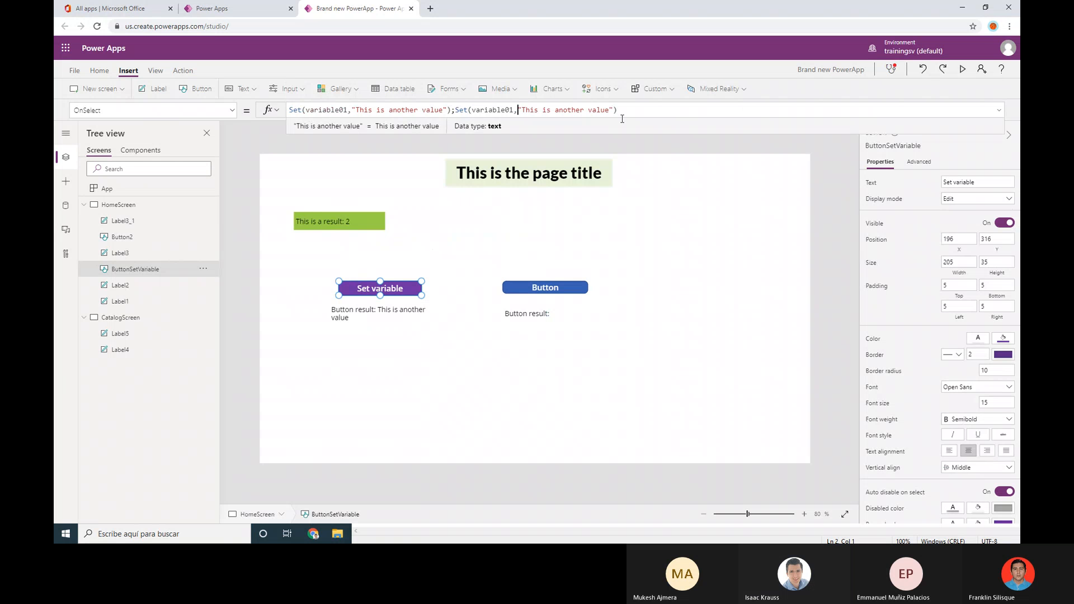
key("Left")
key("BackSpace")
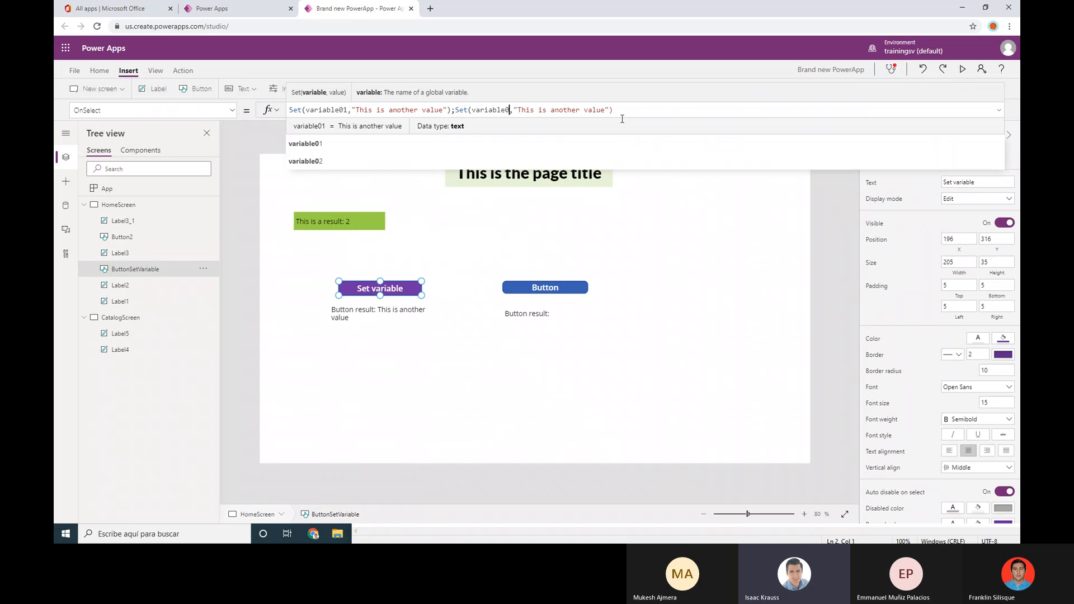
key("BackSpace")
type("A")
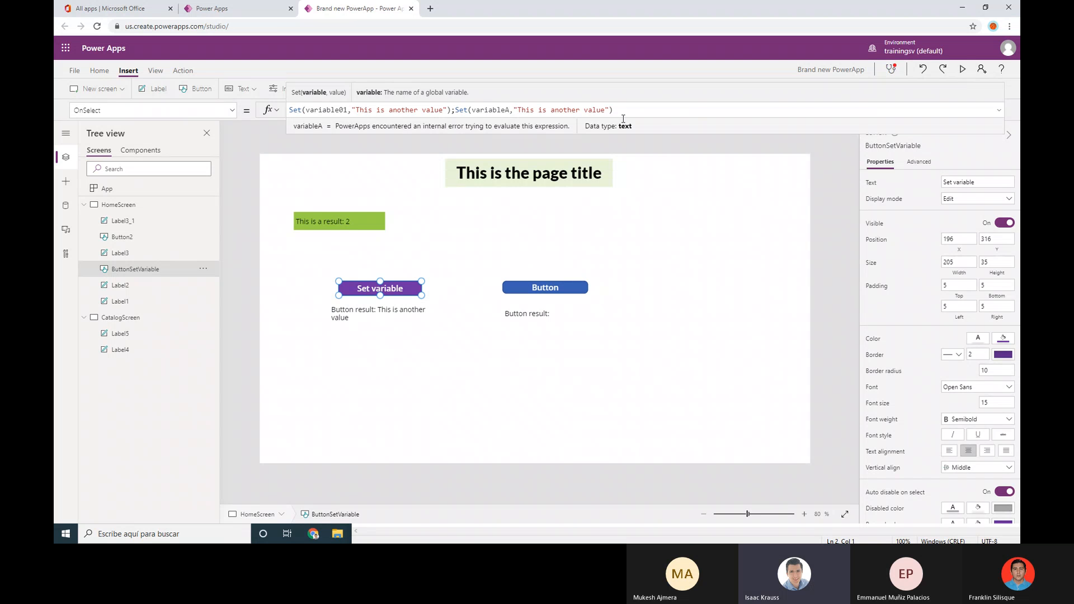
left_click(653, 108)
left_click(458, 384)
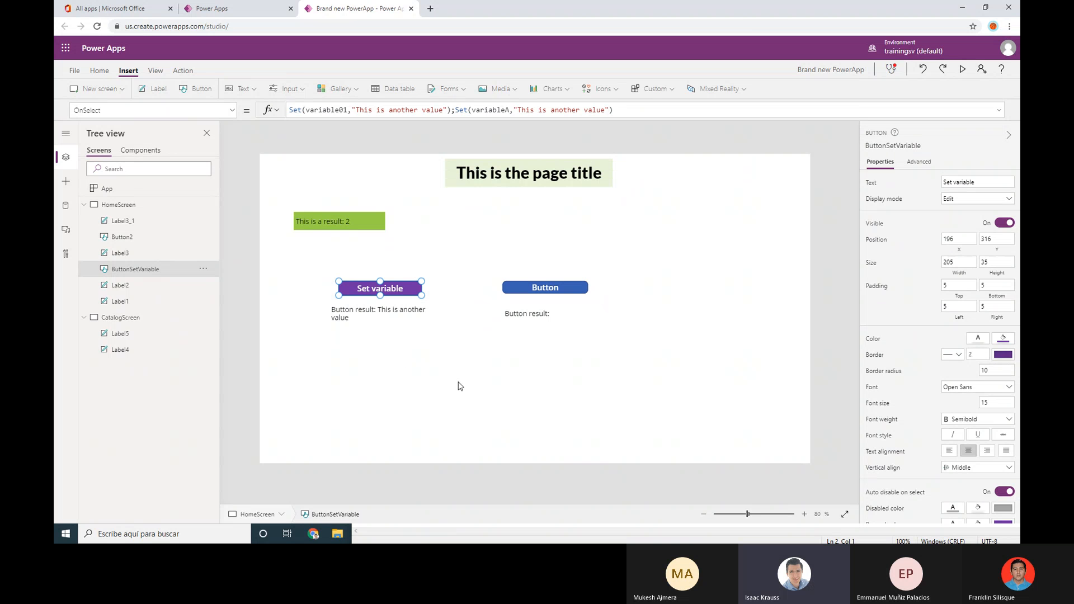
Preview the app, then exit the preview and dismiss the tip
left_click(962, 69)
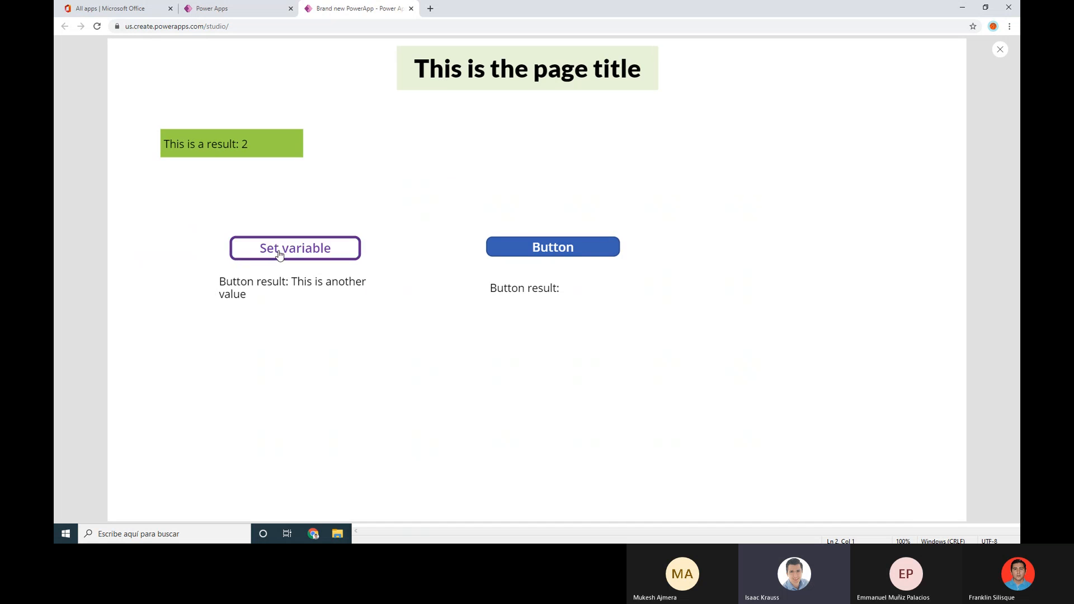
left_click(1001, 49)
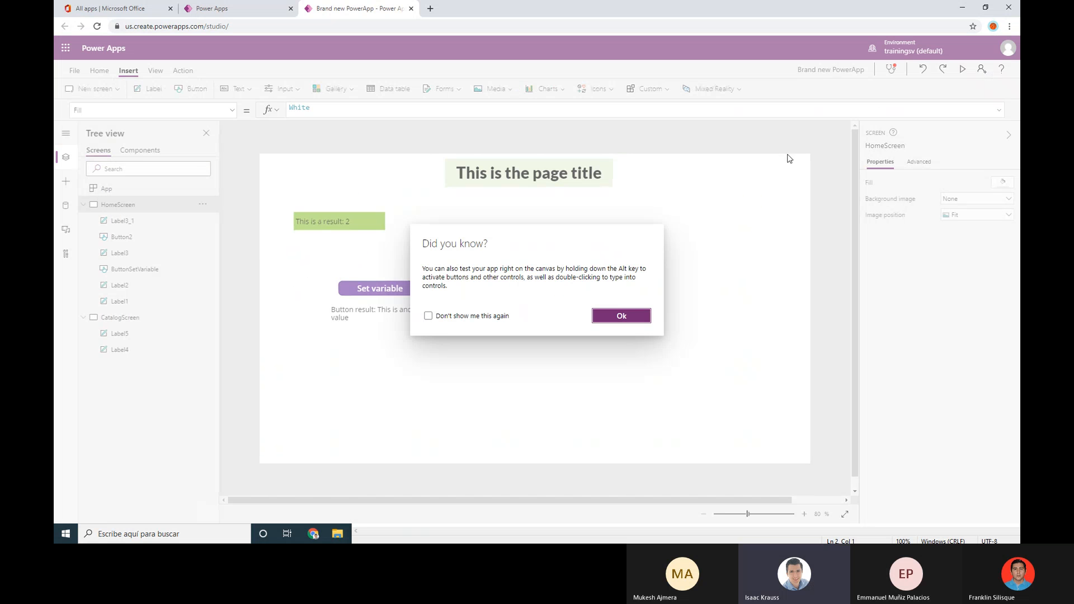
left_click(622, 315)
Confirm on the Variables page that global variableA holds "This is another value"
left_click(74, 71)
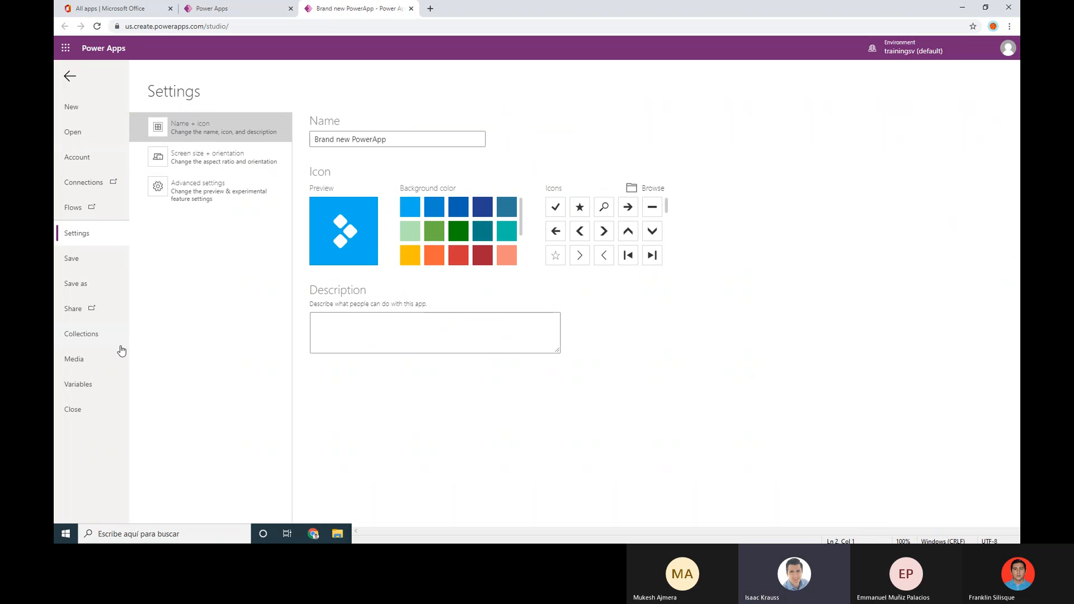
left_click(95, 386)
left_click(239, 134)
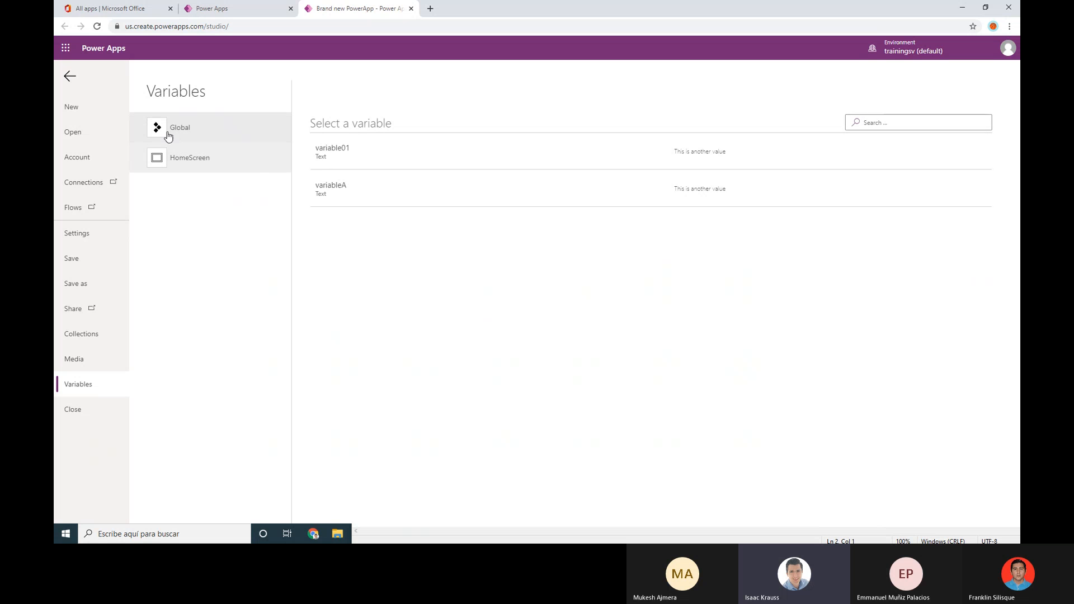
left_click(70, 76)
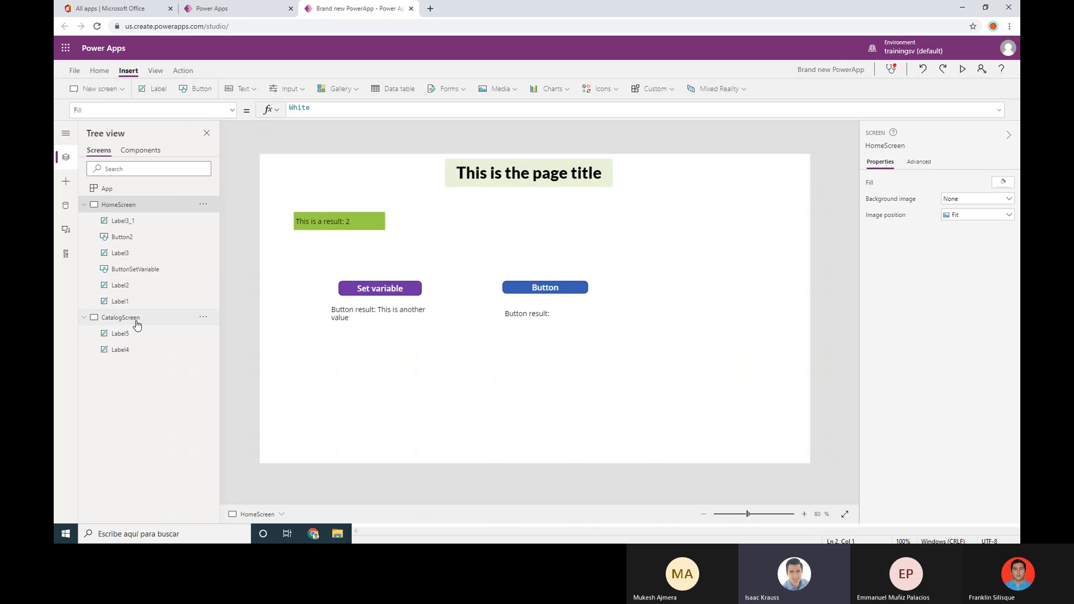
Paste a copy of Button2 onto CatalogScreen and change its UpdateContext variable to variableB
left_click(557, 291)
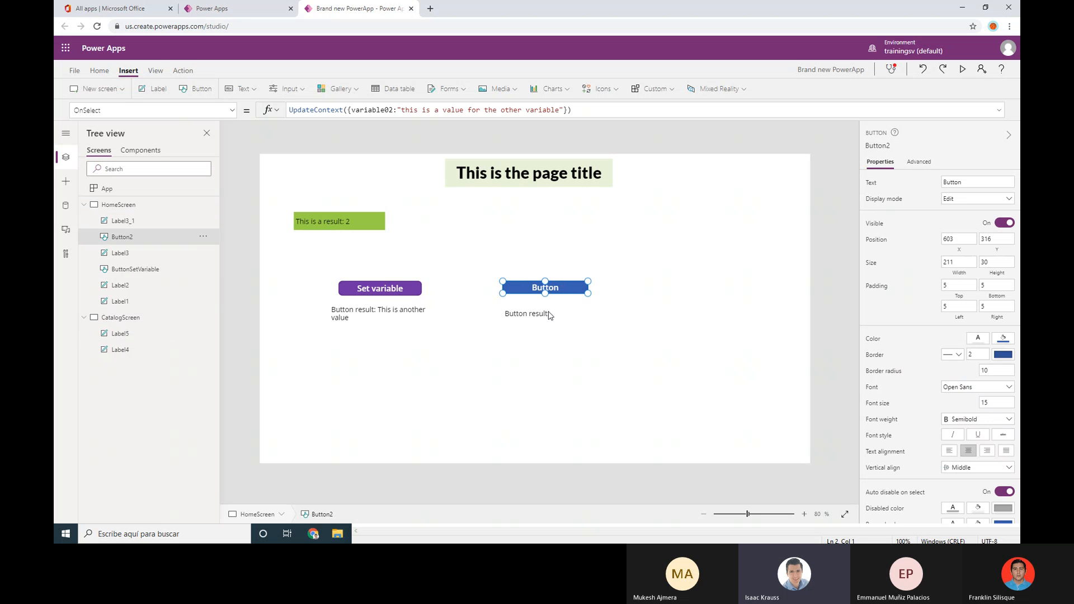
left_click(130, 317)
key("ctrl+v")
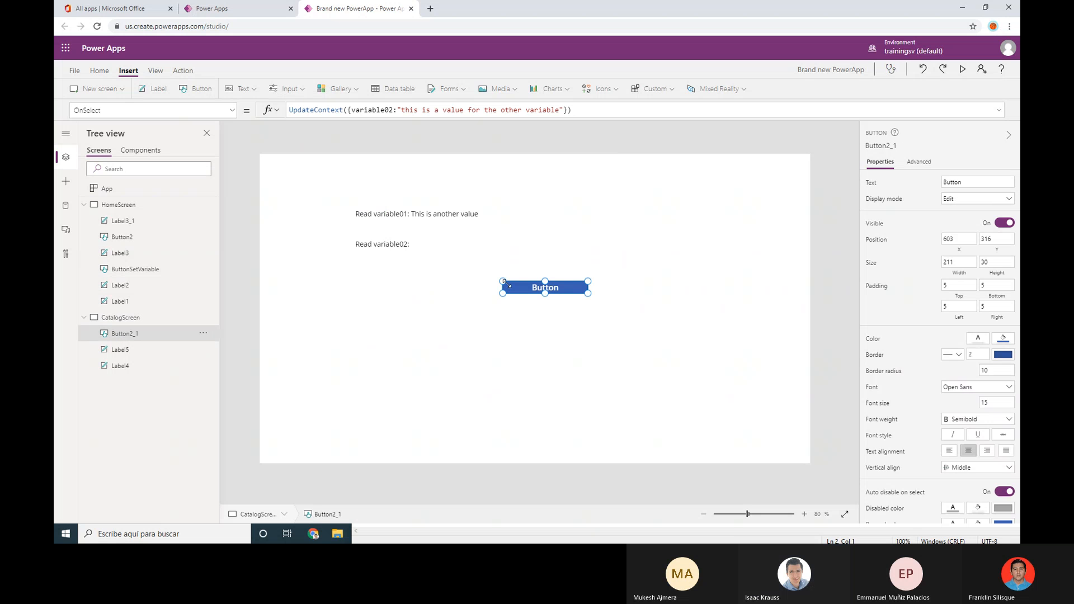
left_click(389, 110)
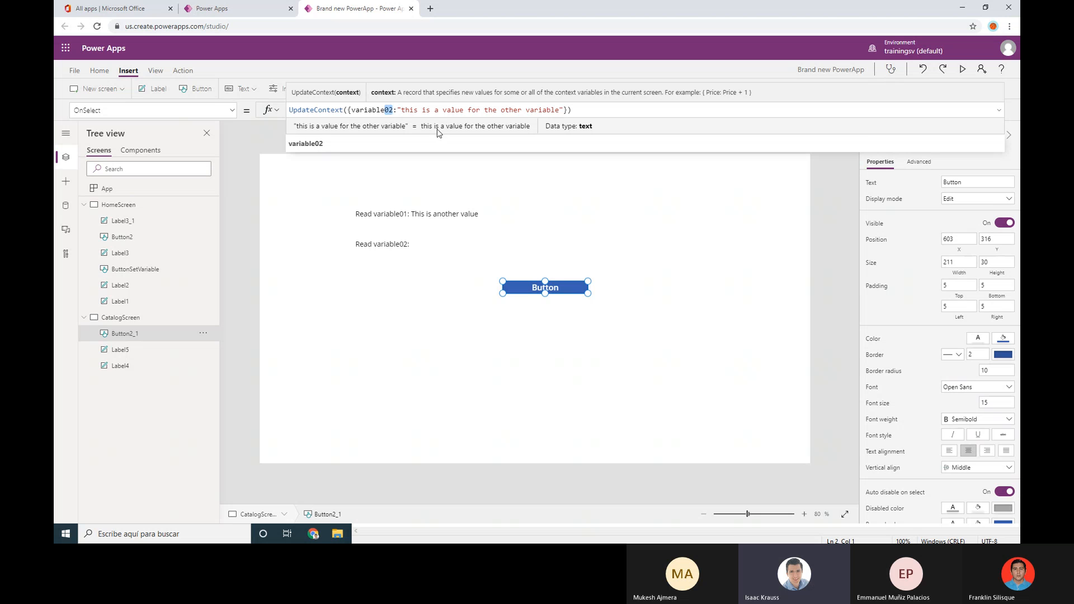
type("B")
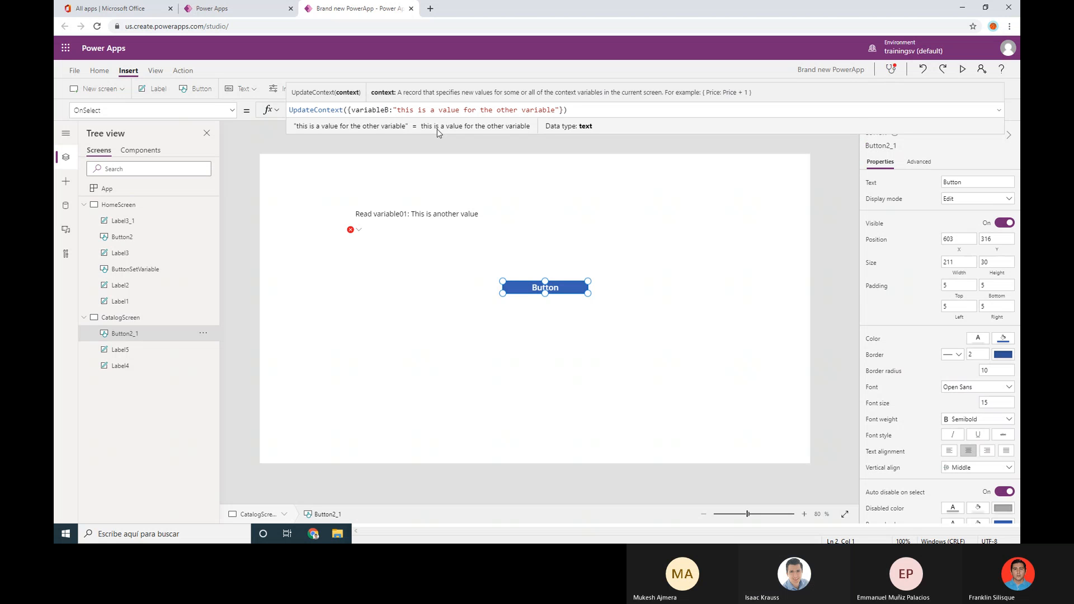
left_click(626, 216)
Preview the app from CatalogScreen, then exit preview and dismiss the tip
left_click(962, 70)
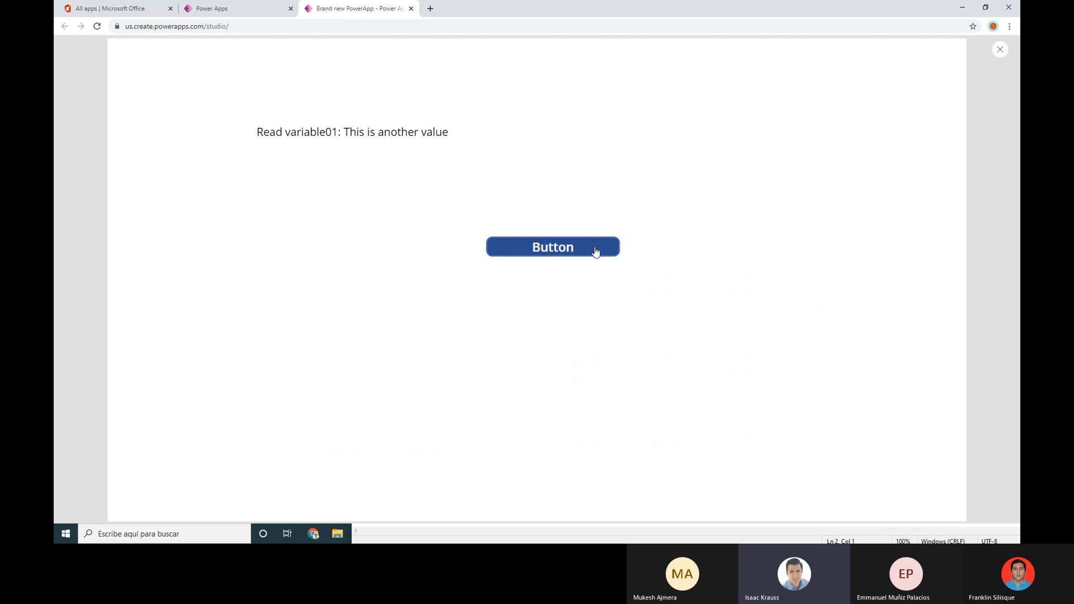
left_click(1001, 49)
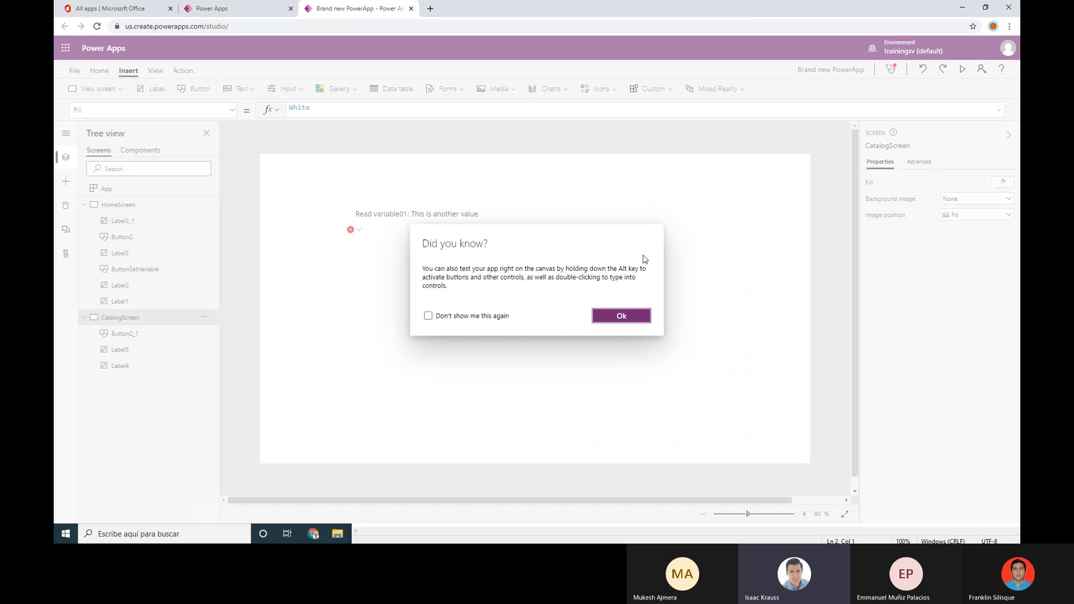
left_click(606, 317)
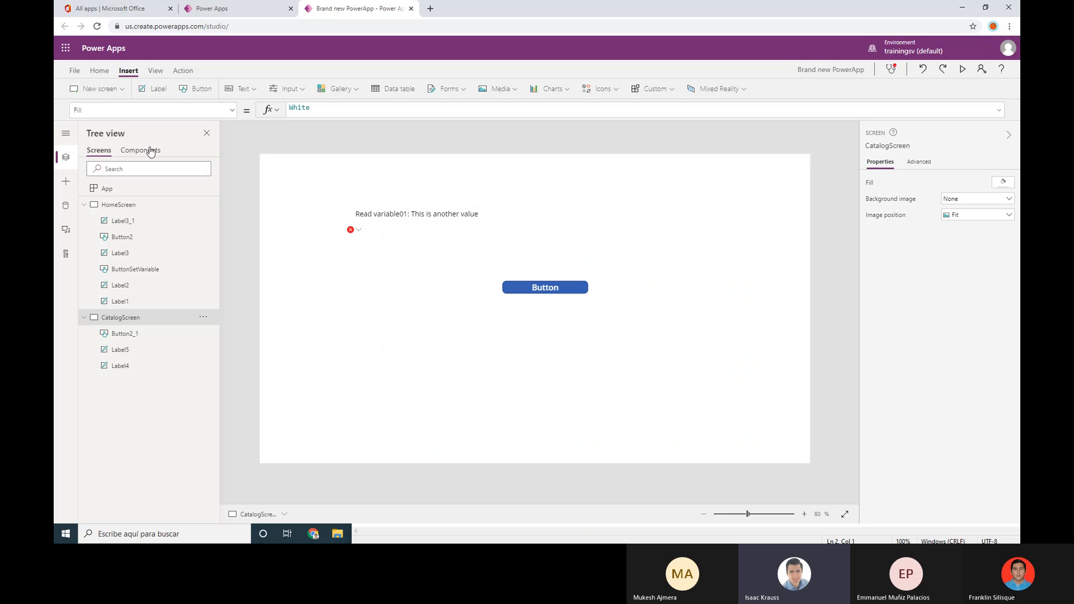
Compare the Global, HomeScreen and CatalogScreen variables, including CatalogScreen's variableB
left_click(73, 70)
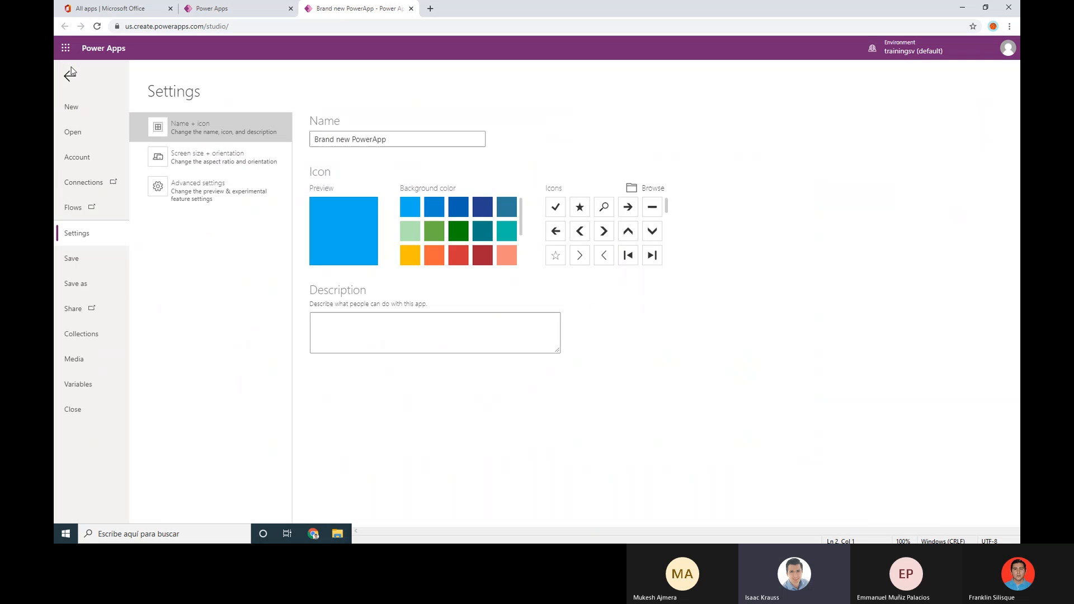
left_click(78, 385)
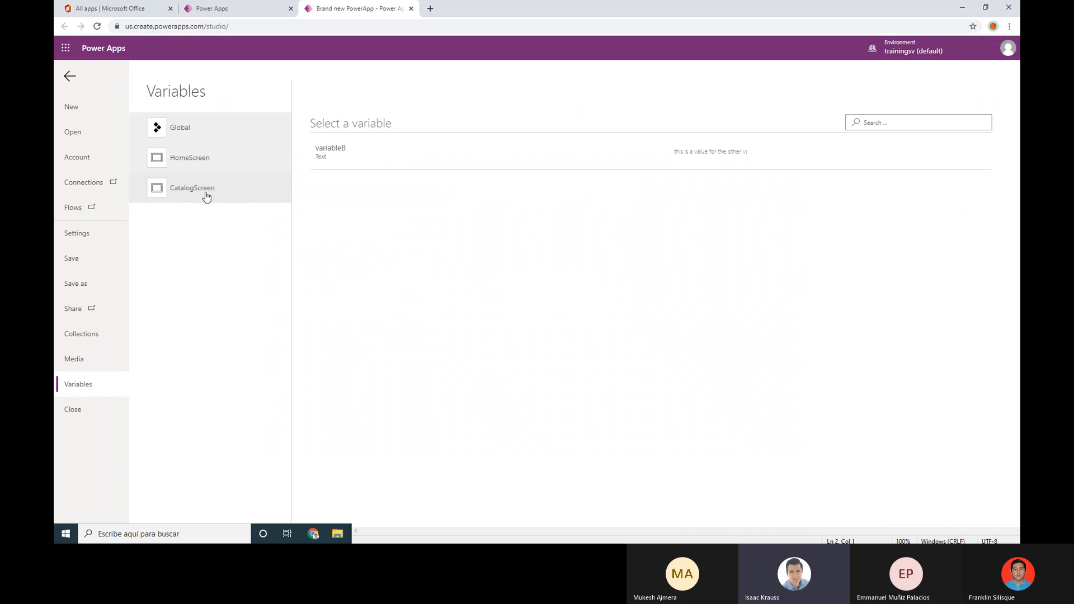
left_click(196, 157)
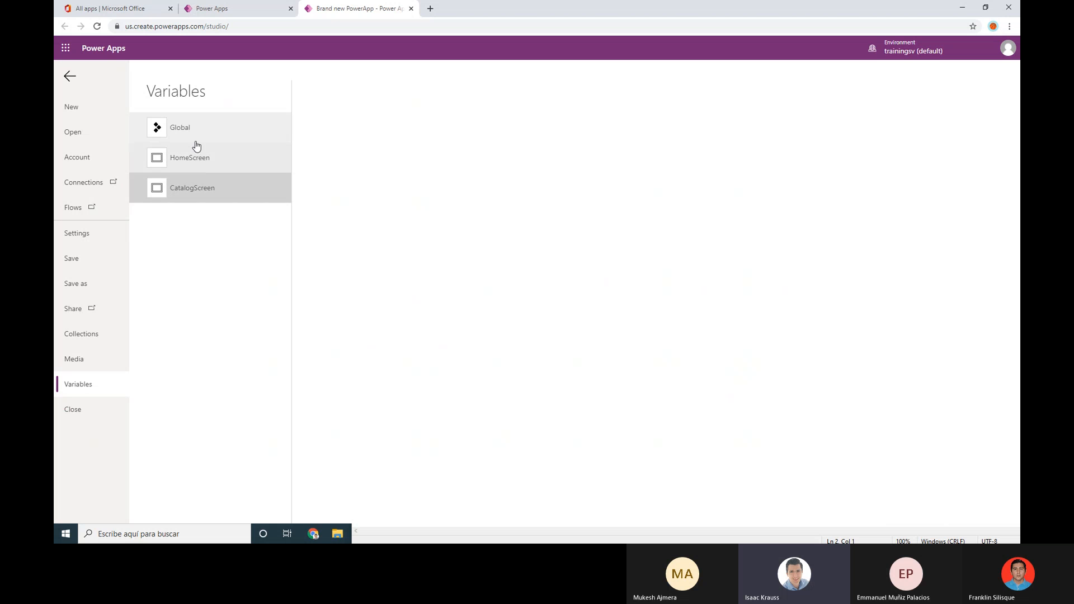
left_click(196, 185)
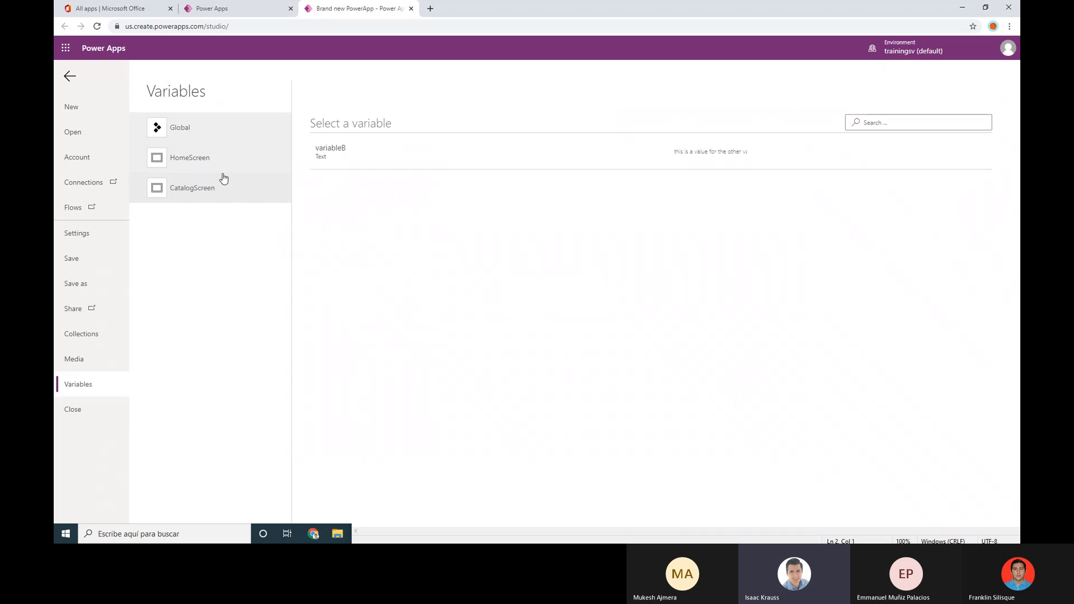
left_click(218, 166)
left_click(208, 132)
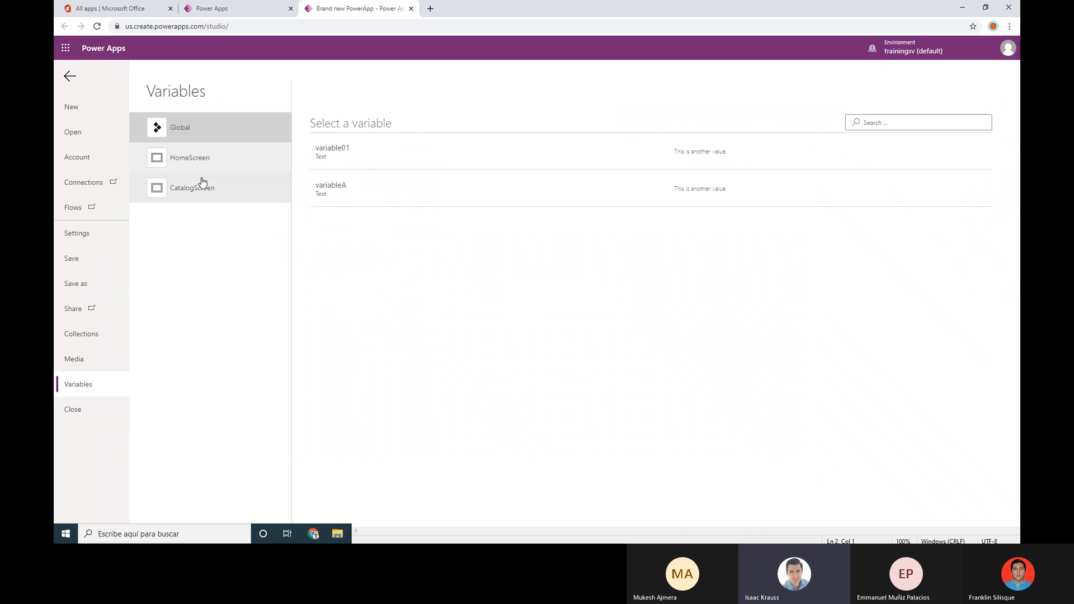
left_click(202, 188)
left_click(218, 158)
left_click(221, 130)
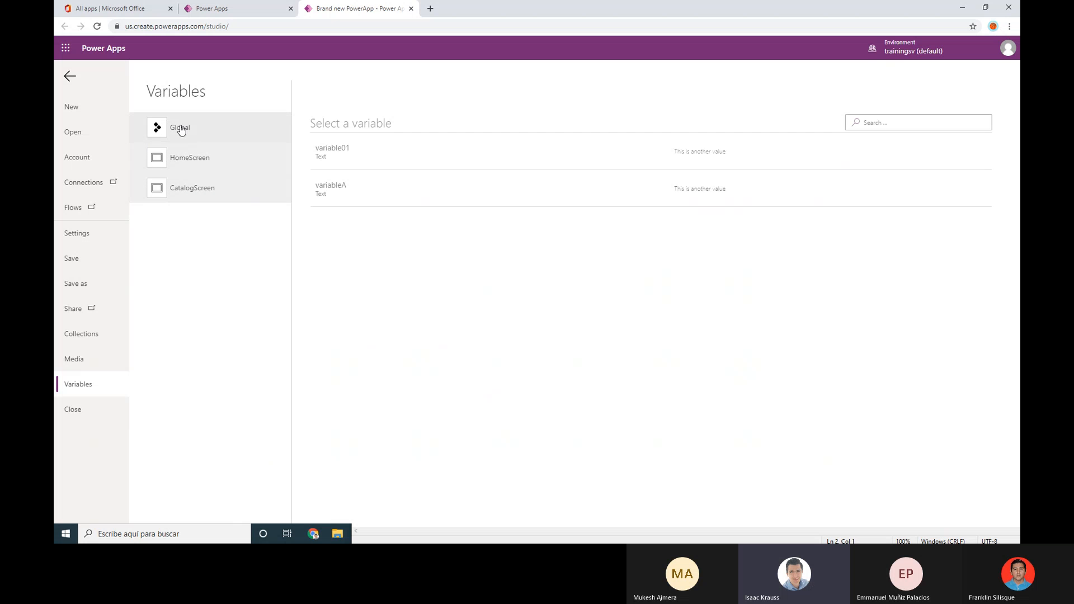
left_click(69, 77)
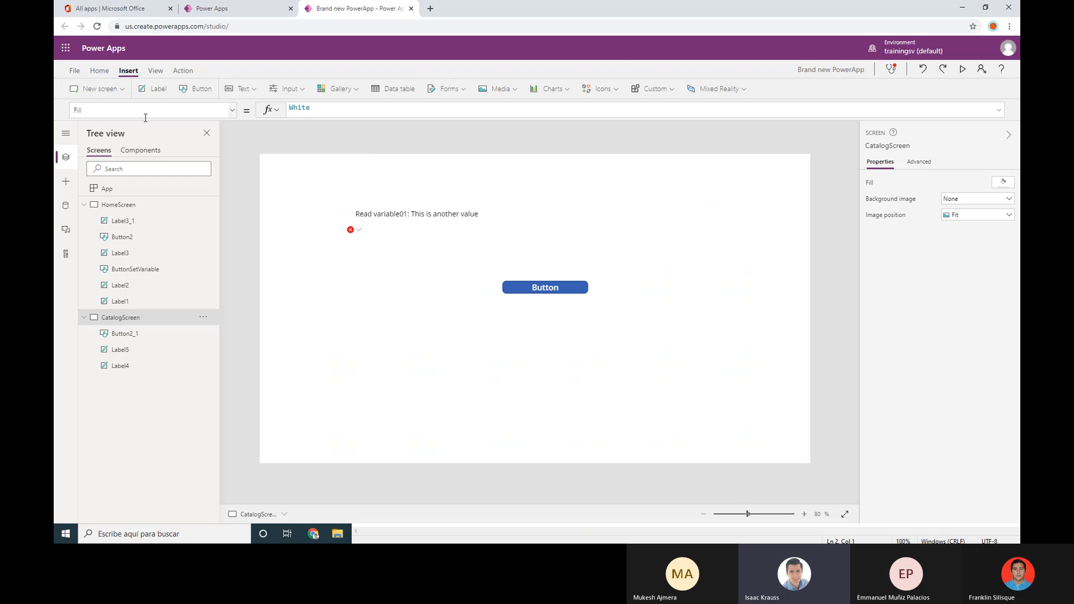
Recheck the Variables page once more before returning to CatalogScreen
left_click(76, 72)
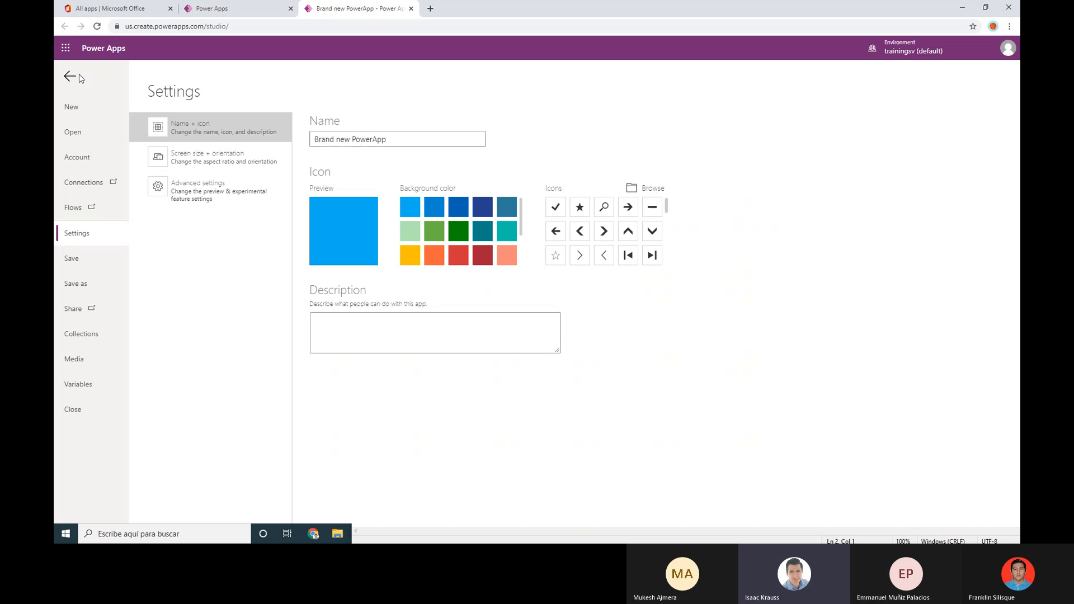
left_click(98, 386)
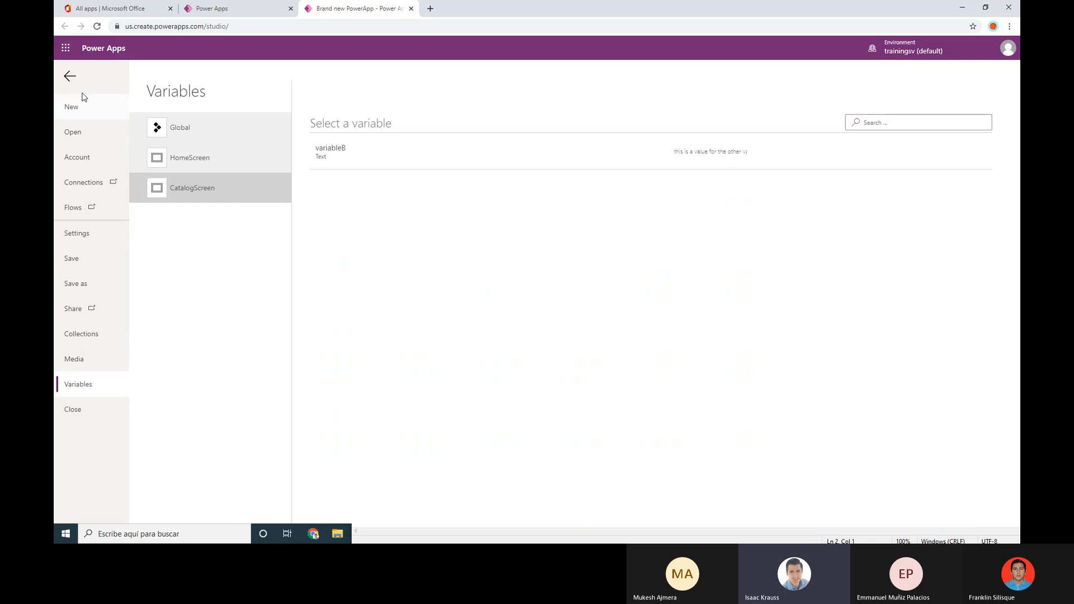
left_click(70, 77)
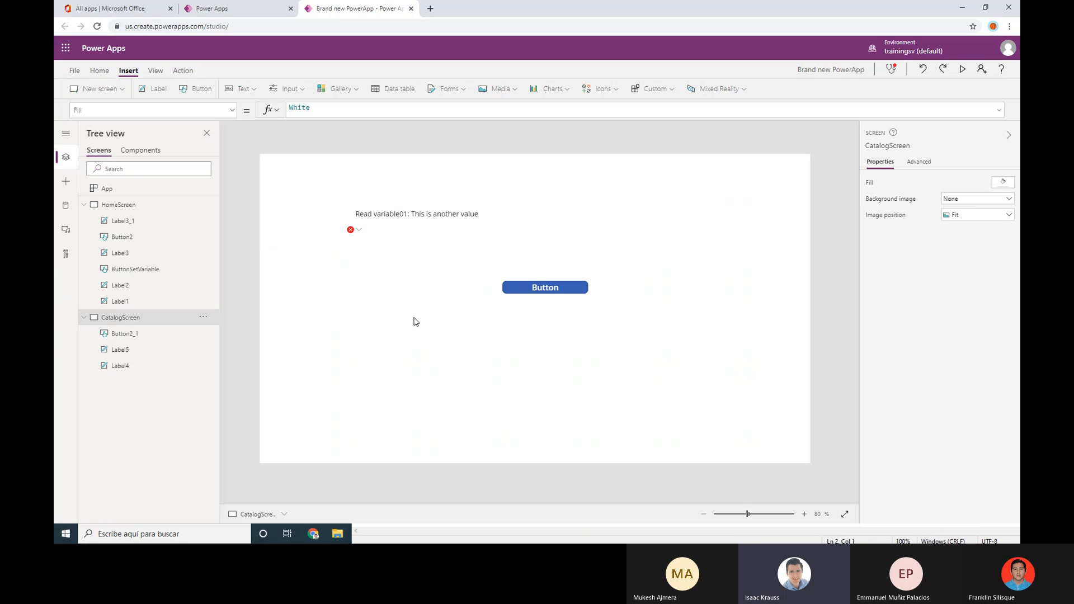
Nudge the empty variable02 label slightly to the right
left_click(373, 240)
left_click_drag(396, 240, 404, 242)
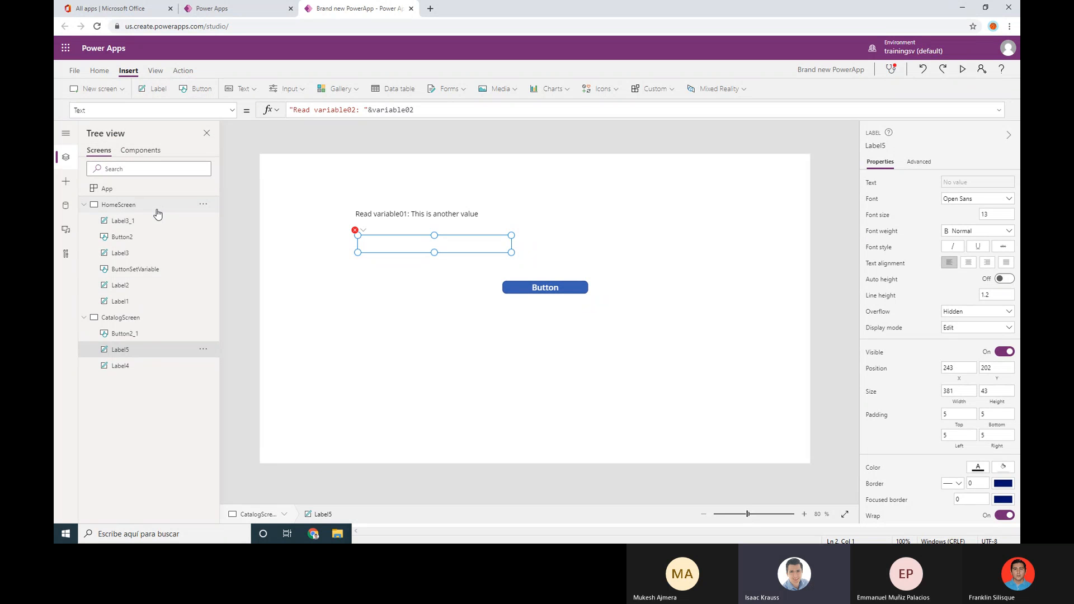
left_click(241, 88)
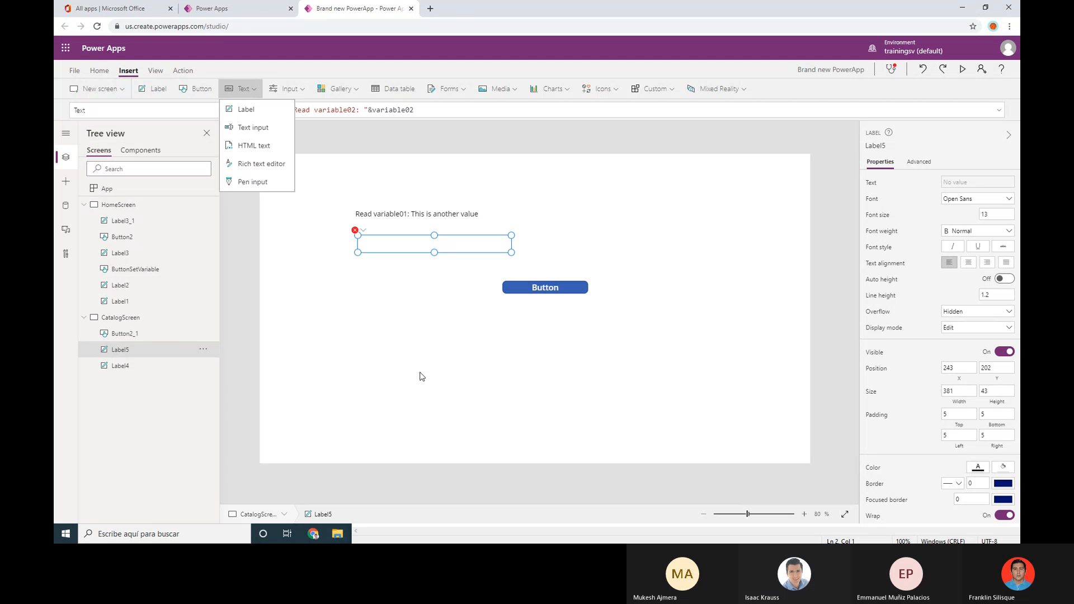
left_click(417, 334)
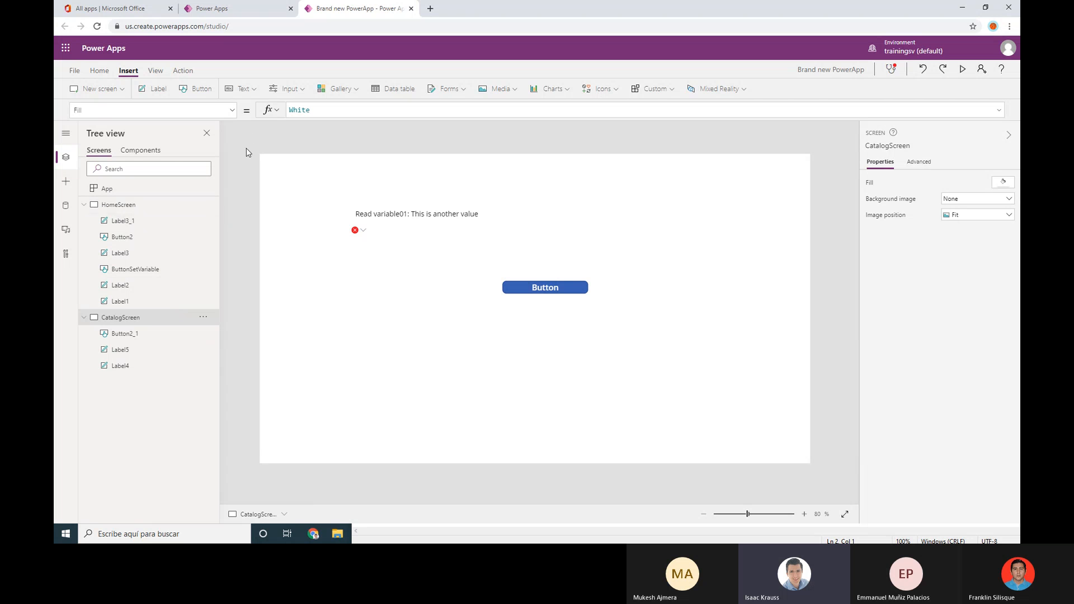
Insert two text input boxes and stack them above the Button
left_click(241, 88)
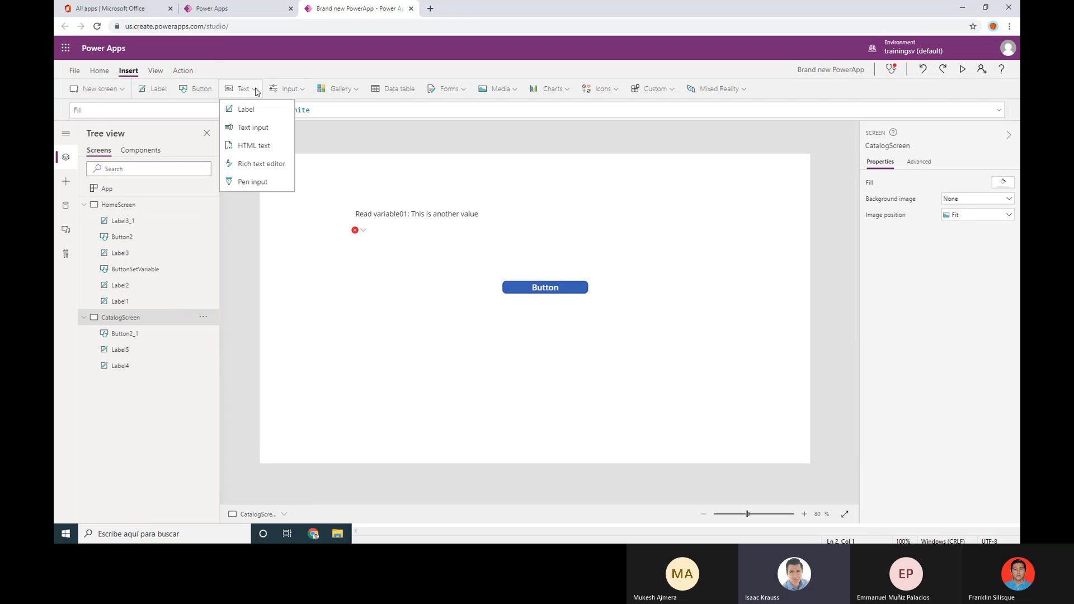
left_click(248, 134)
left_click_drag(355, 182, 577, 178)
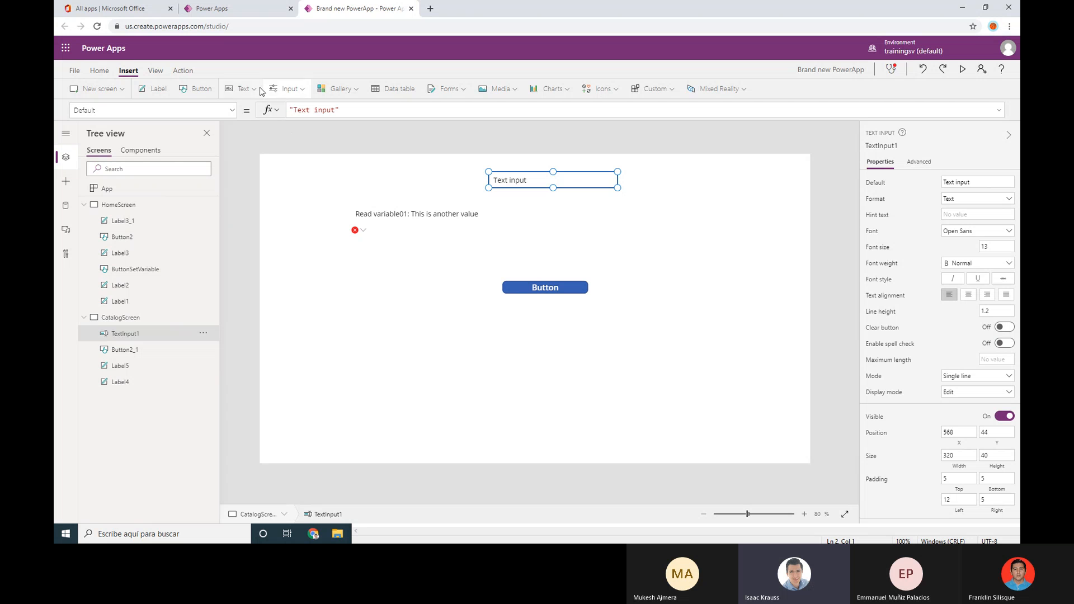
left_click(241, 88)
left_click(253, 127)
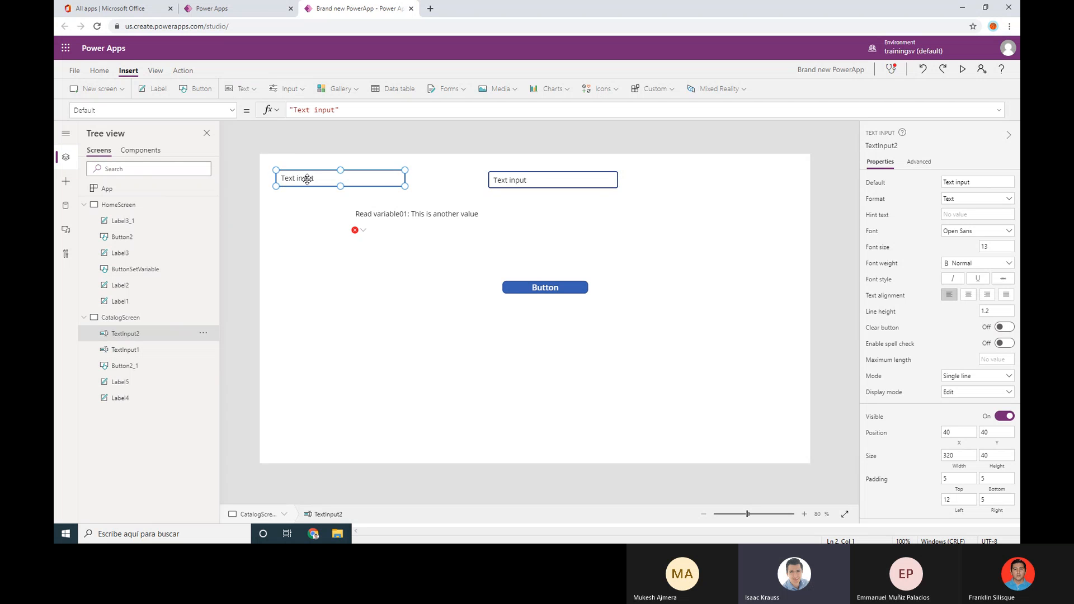
left_click_drag(307, 179, 521, 253)
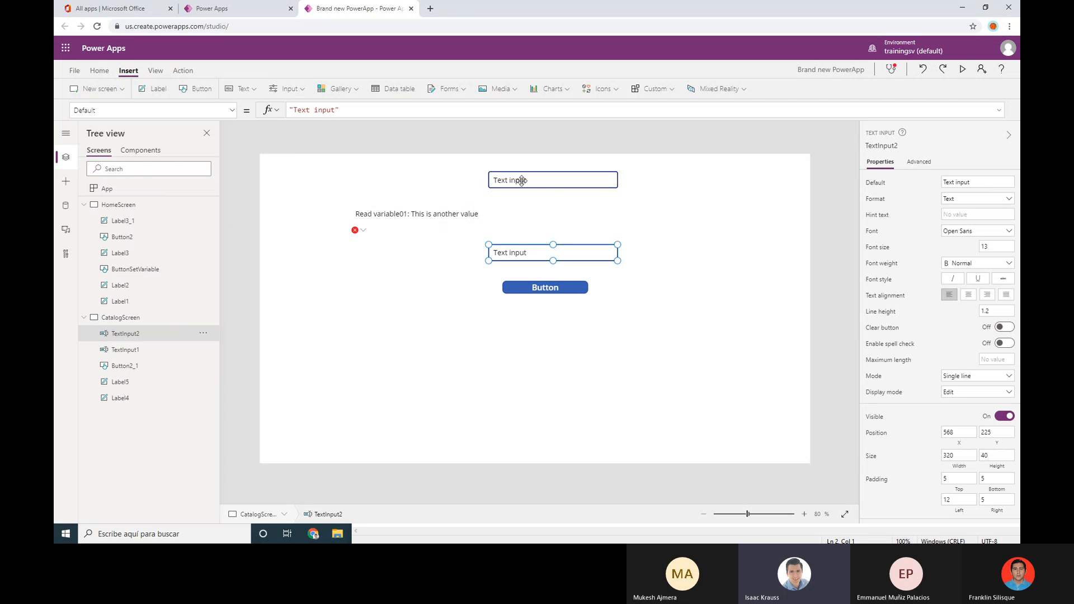
left_click_drag(524, 180, 526, 222)
Move the variable01 label top-left and turn the empty label into "Result: " below the Button
left_click_drag(407, 227, 331, 190)
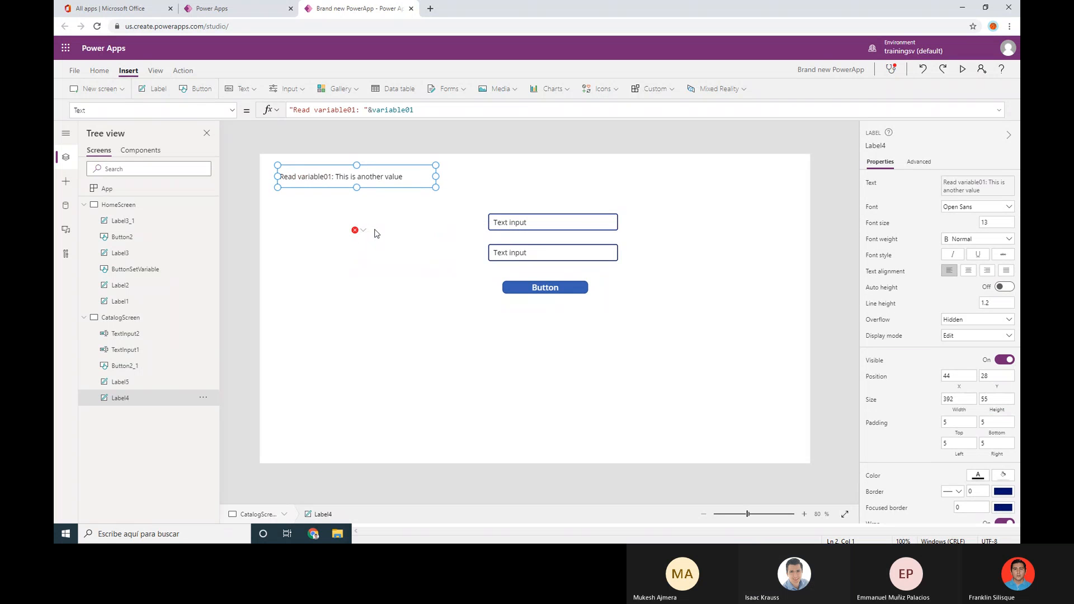
left_click(375, 233)
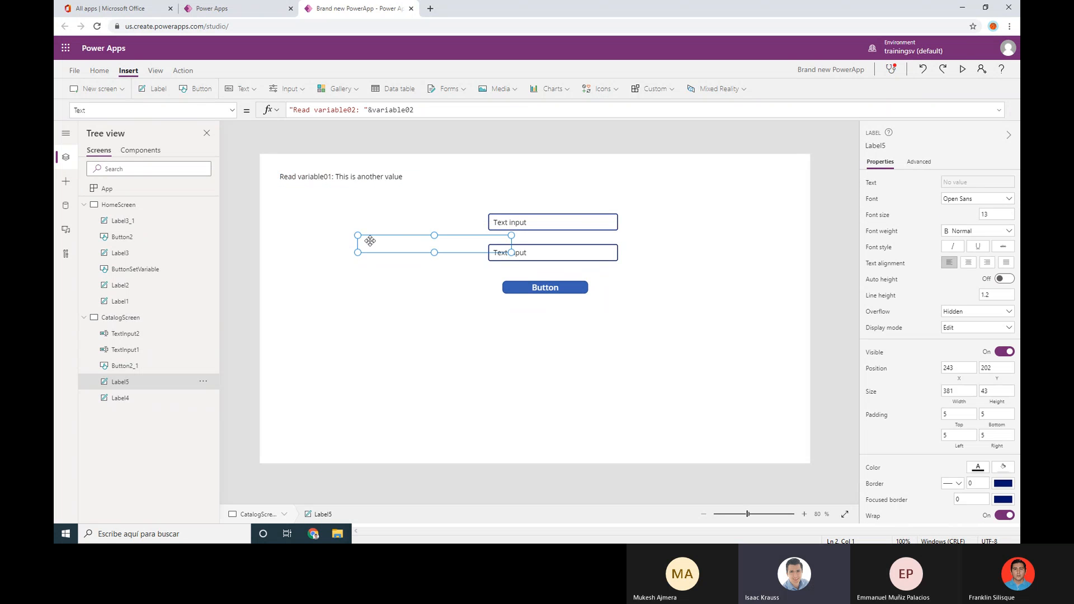
left_click_drag(369, 237, 335, 215)
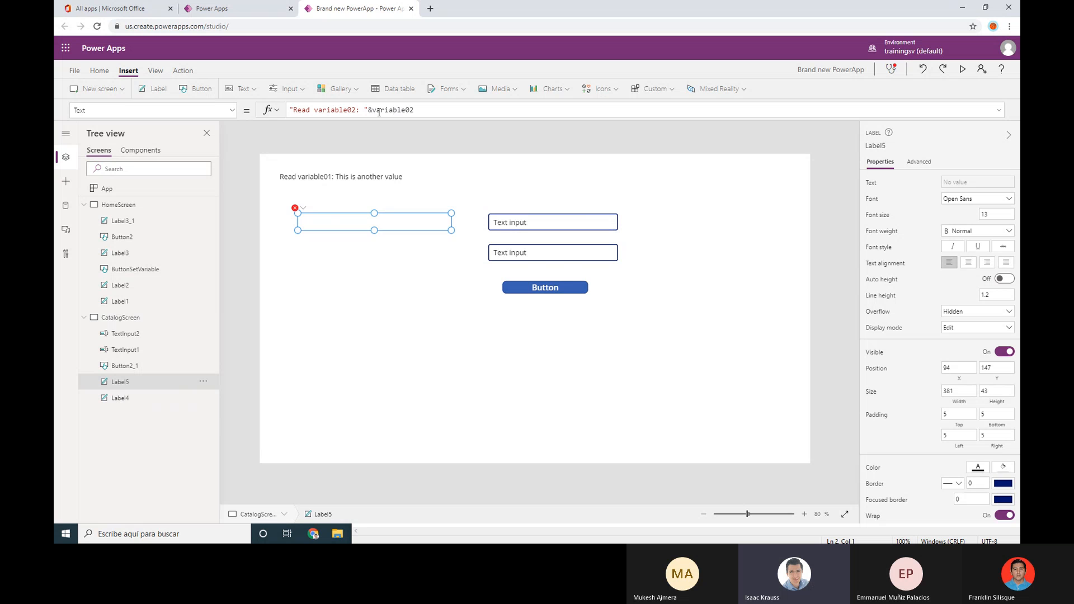
left_click(401, 111)
left_click_drag(367, 111, 584, 123)
key("BackSpace")
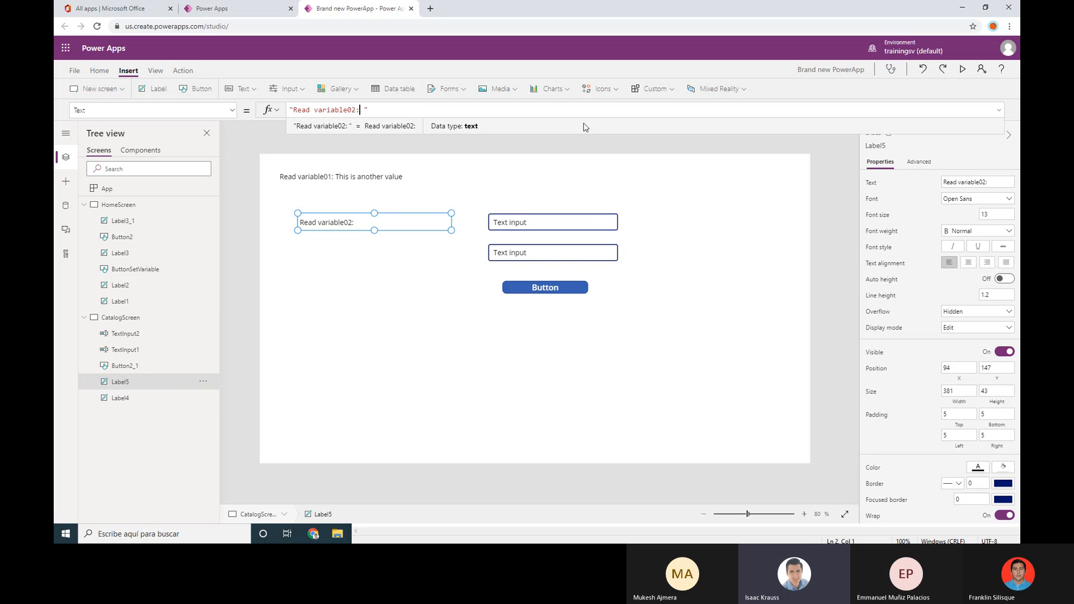
key("BackSpace")
key("BackSpace")
key("BackSpace")
key("BackSpace")
key("BackSpace")
key("BackSpace")
key("BackSpace")
key("BackSpace")
key("BackSpace")
key("BackSpace")
key("BackSpace")
key("BackSpace")
key("BackSpace")
key("BackSpace")
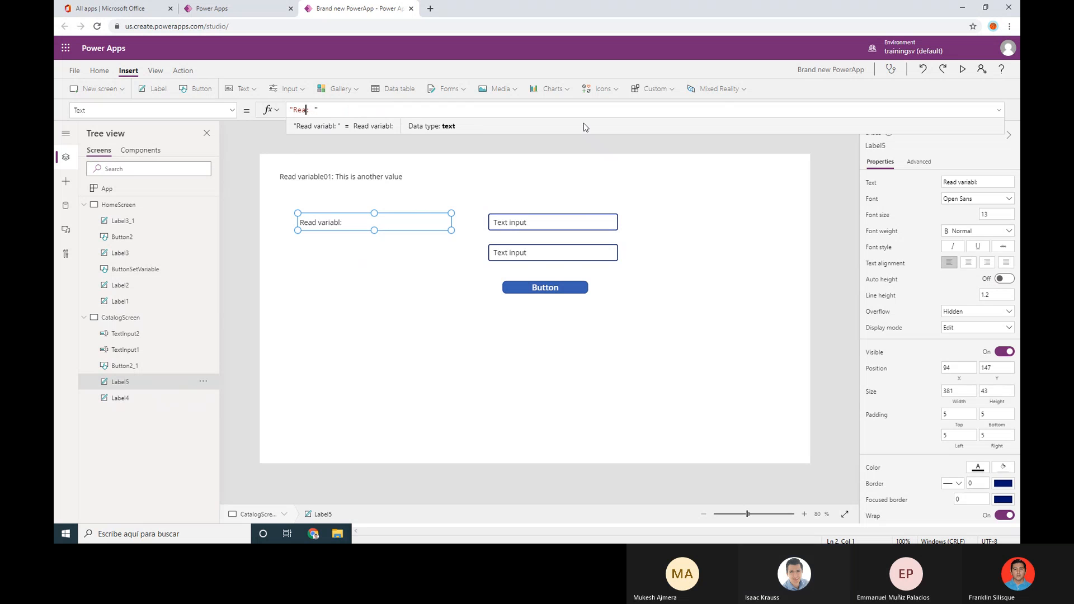
type("esult")
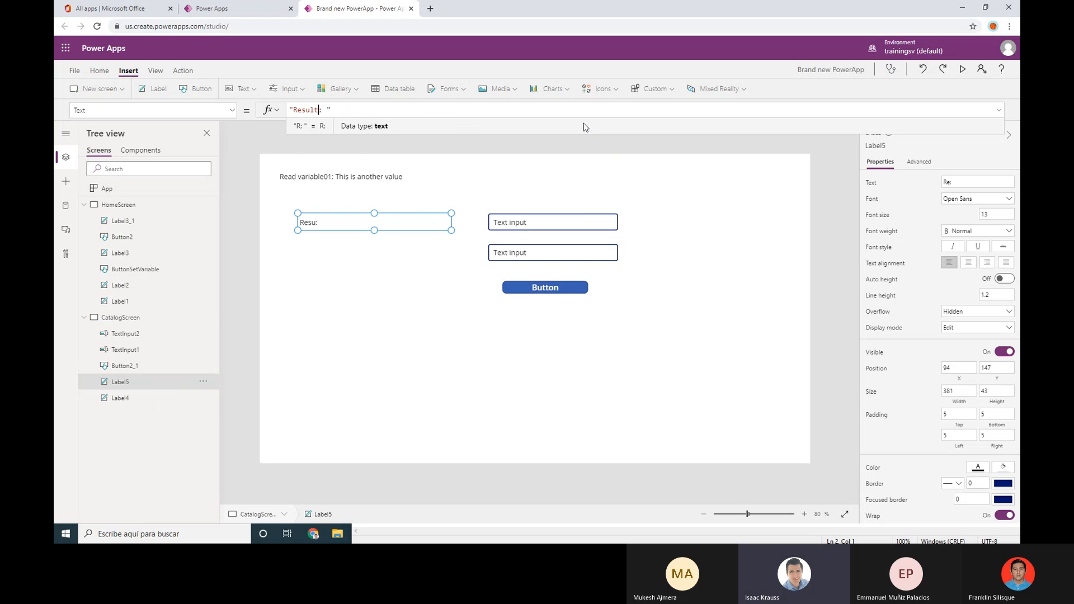
left_click(367, 240)
left_click_drag(324, 223, 497, 318)
left_click(569, 259)
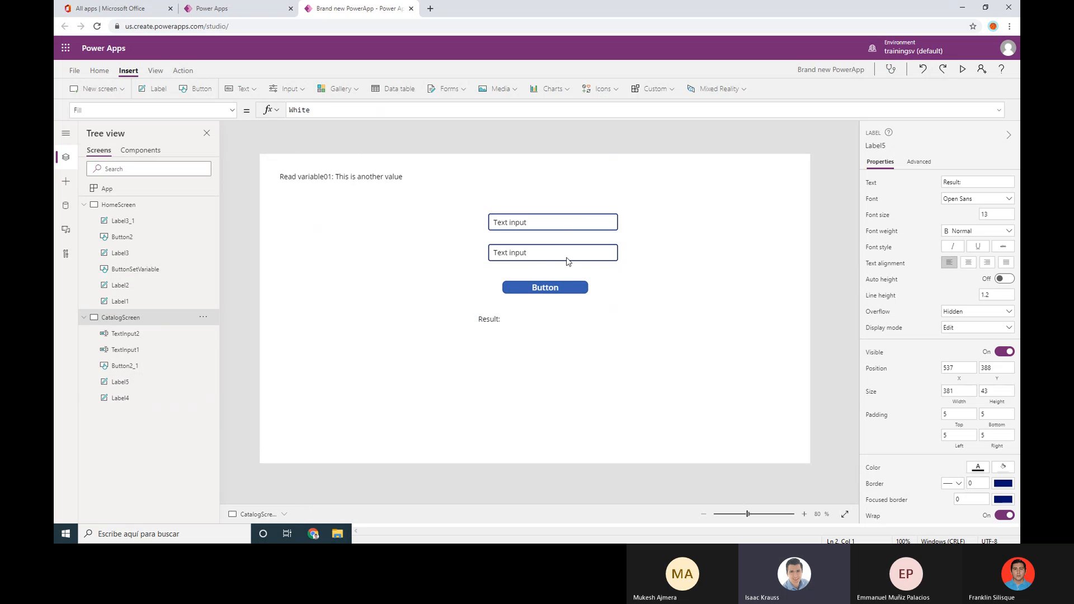
Realign the second text input slightly left beneath the first
left_click(558, 229)
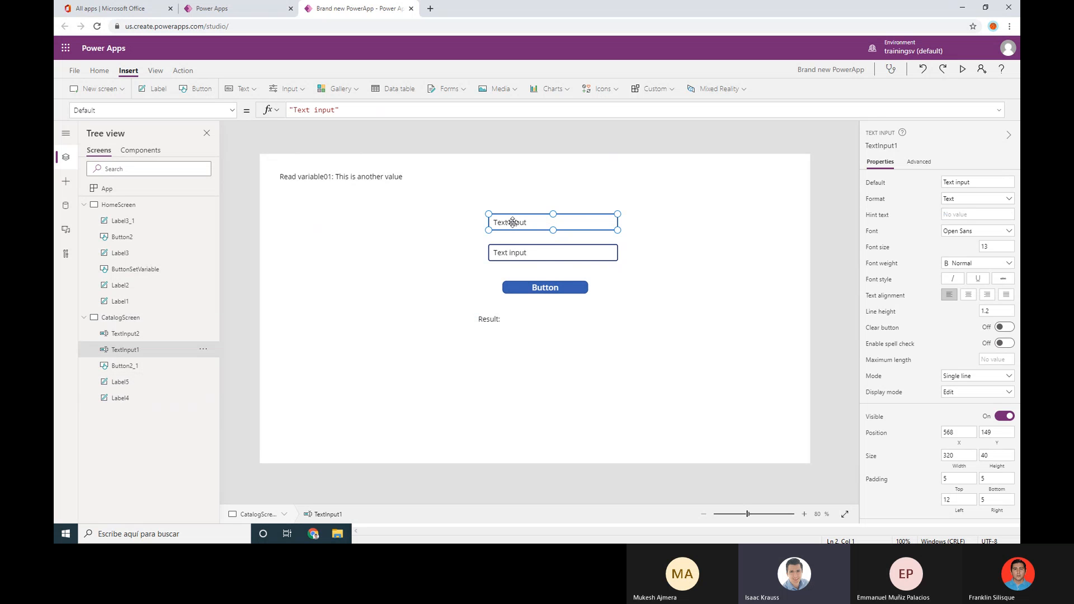
left_click(527, 253)
left_click(516, 217)
left_click(522, 253)
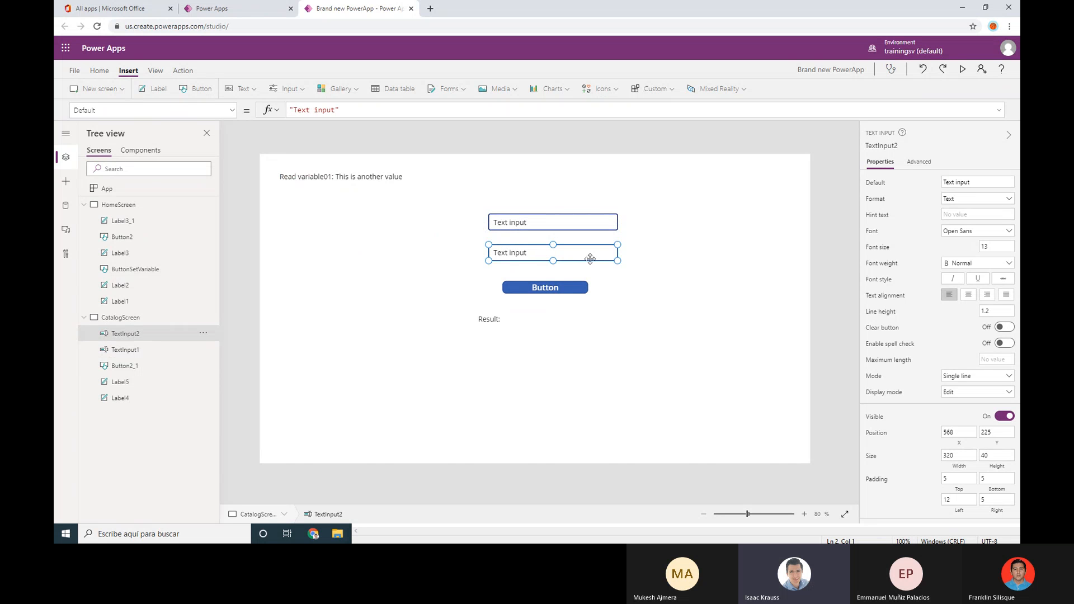
left_click_drag(588, 257, 572, 226)
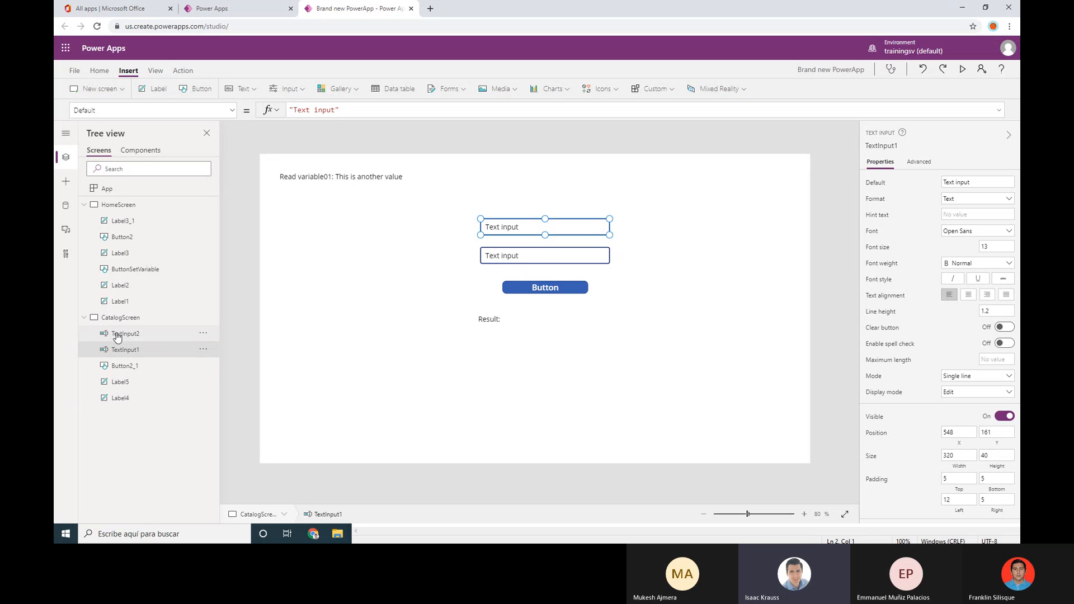
left_click(144, 338)
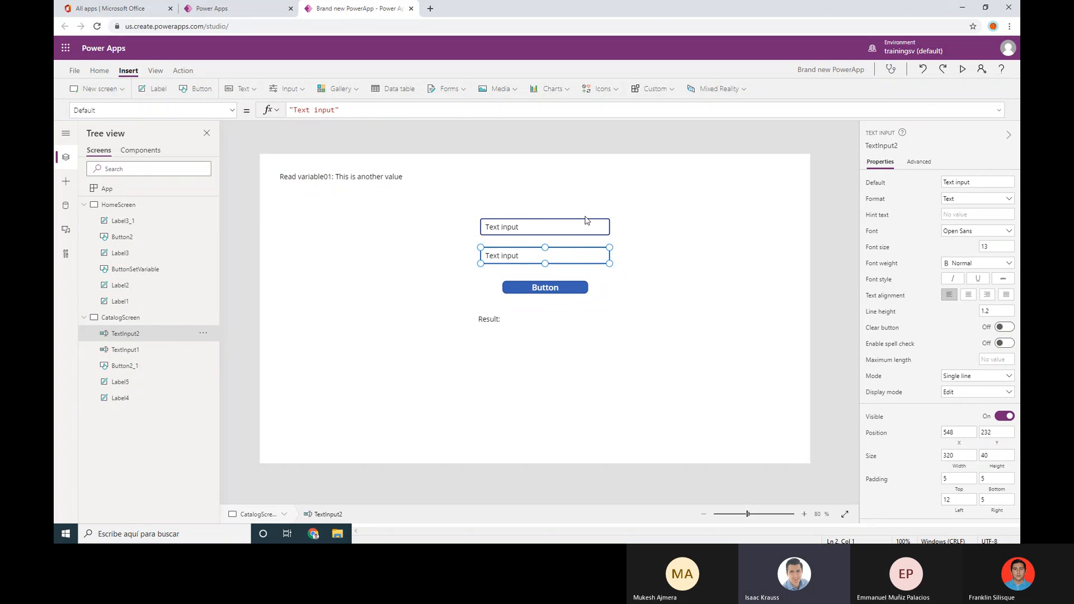
Rename the text inputs to TextInputNumber2 and TextInputNumber1 in the Tree view
left_click(205, 334)
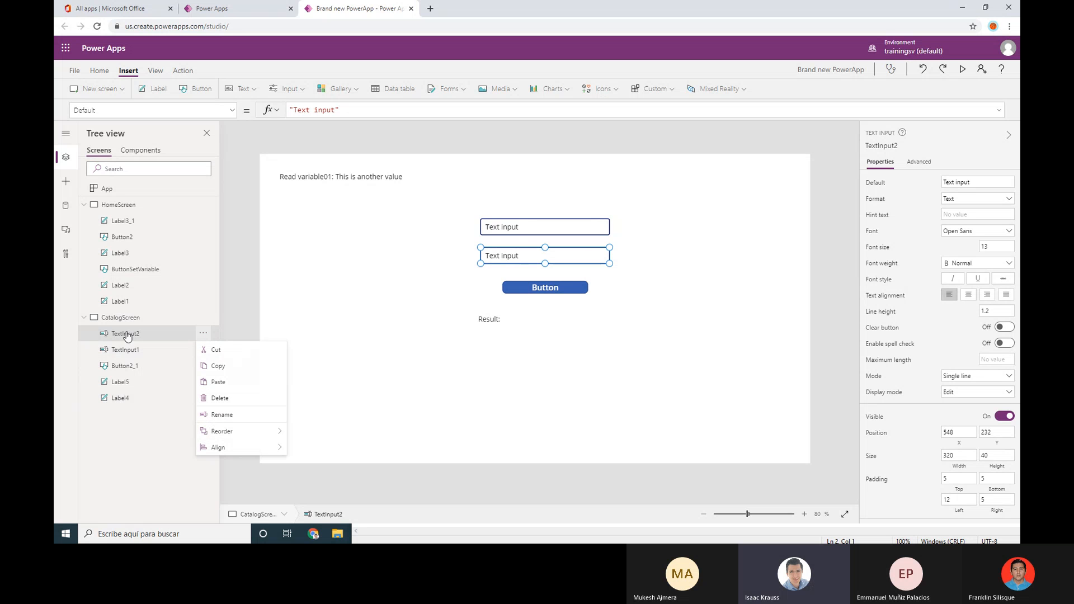
left_click(224, 417)
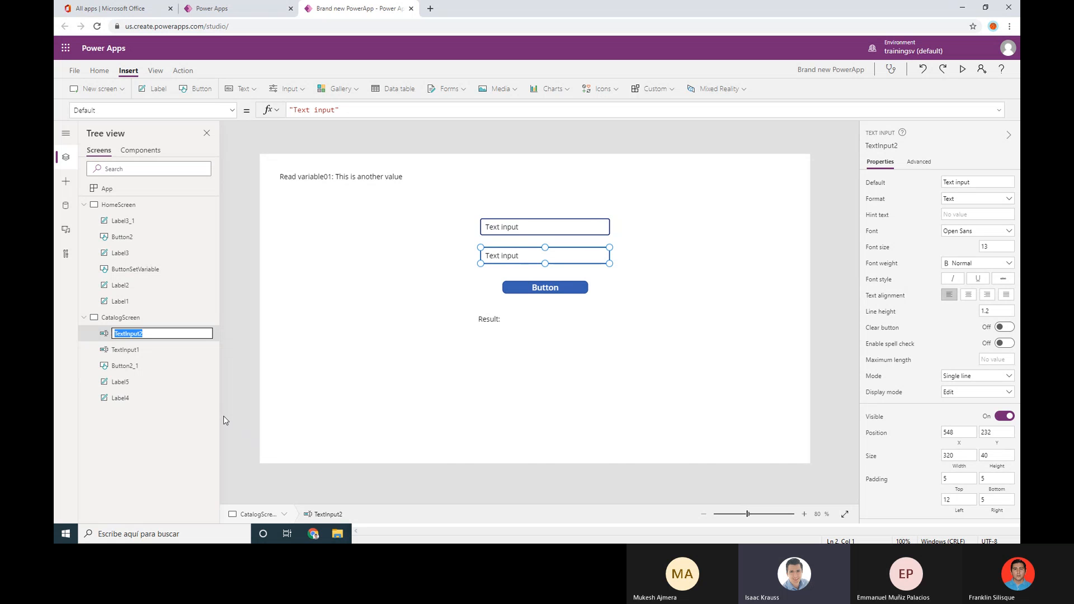
key("End")
key("BackSpace")
type("Num")
key("Return")
left_click(158, 351)
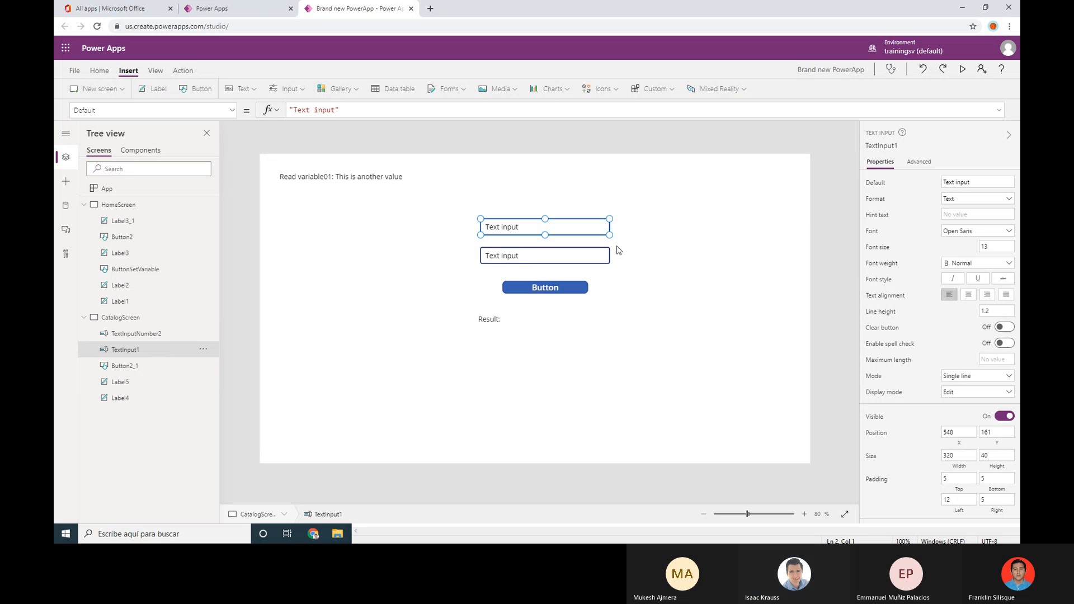
left_click(201, 352)
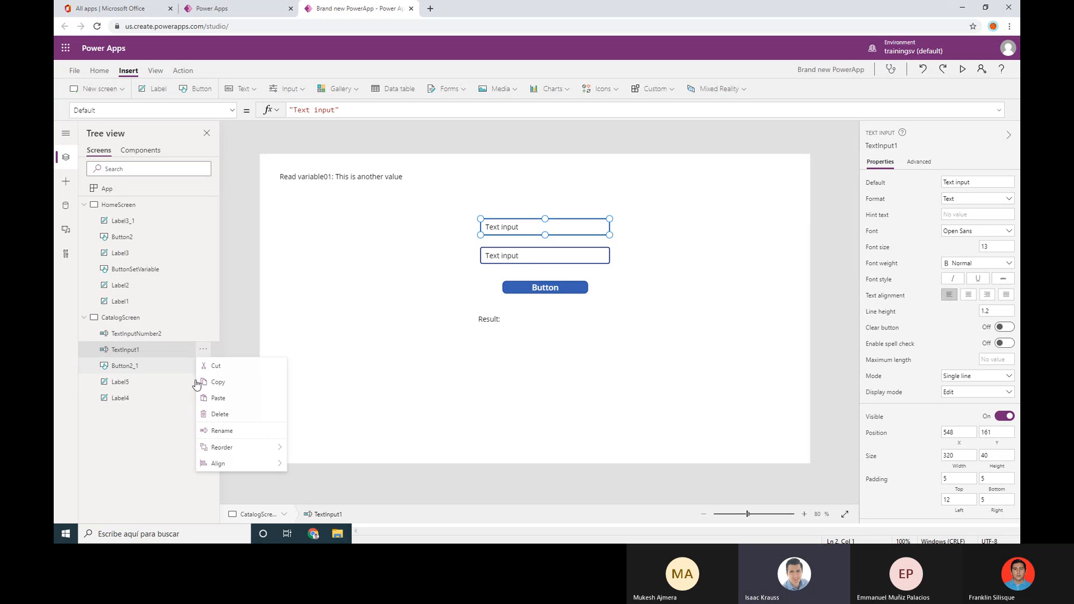
left_click(212, 432)
key("End")
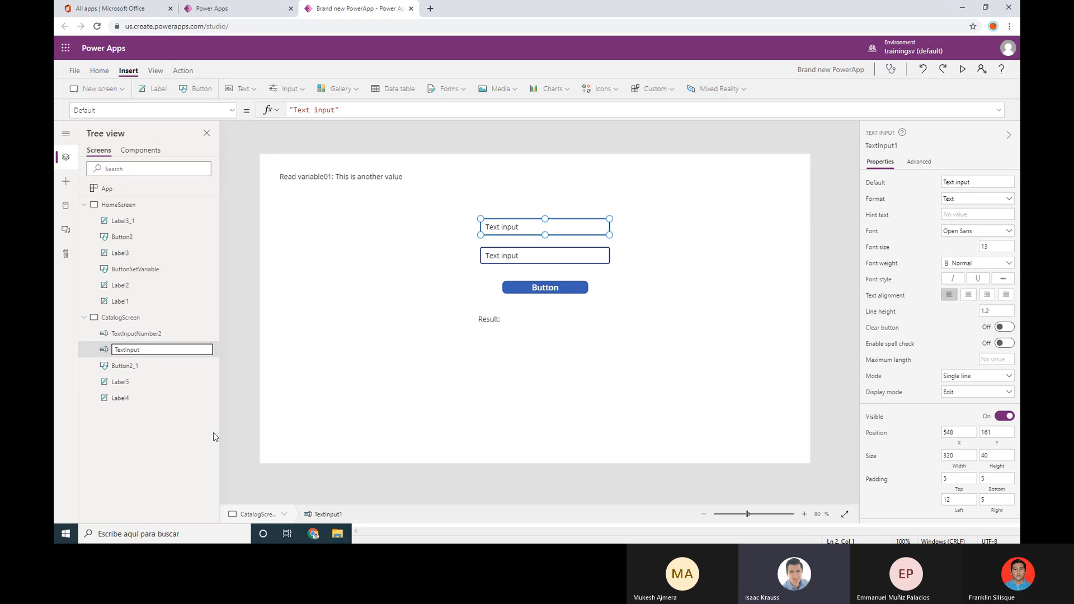
type("Nu")
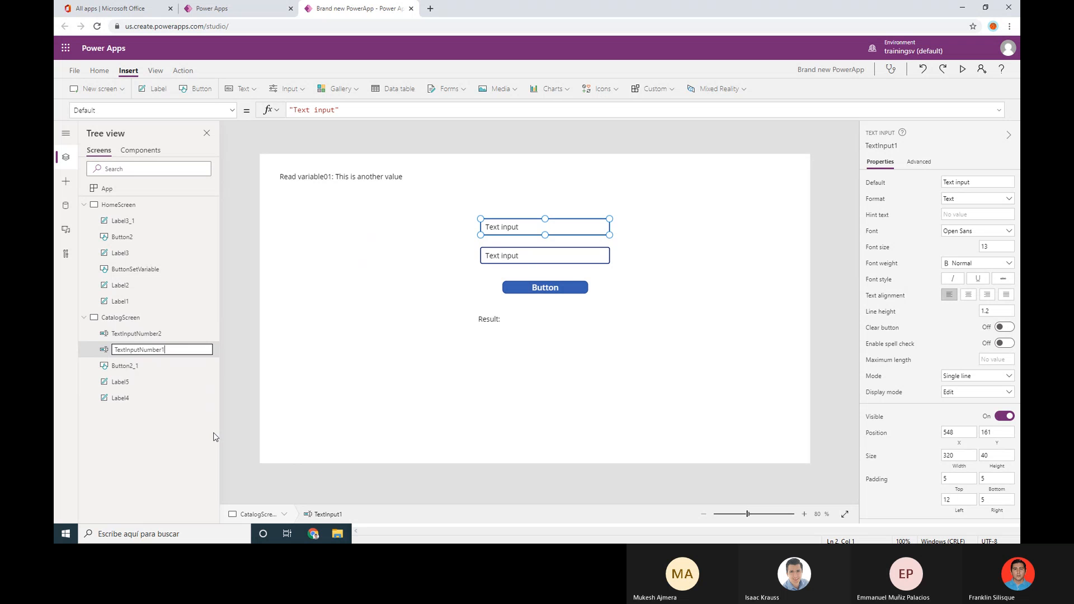
type("mber1")
key("Return")
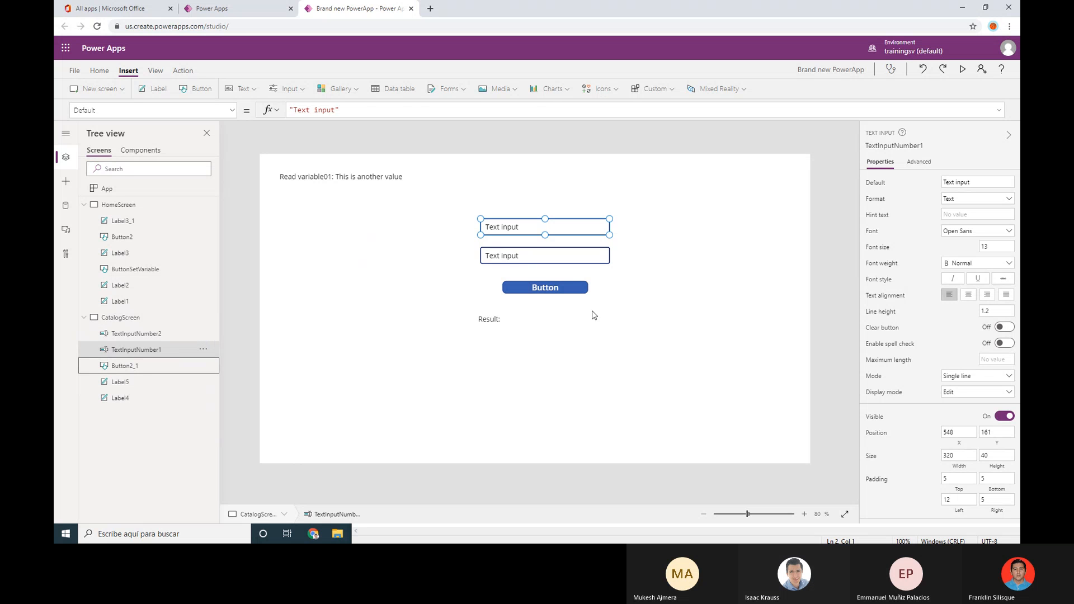
Rename the copied button Button2_1 to ButtonCalculate
left_click(579, 292)
left_click(203, 365)
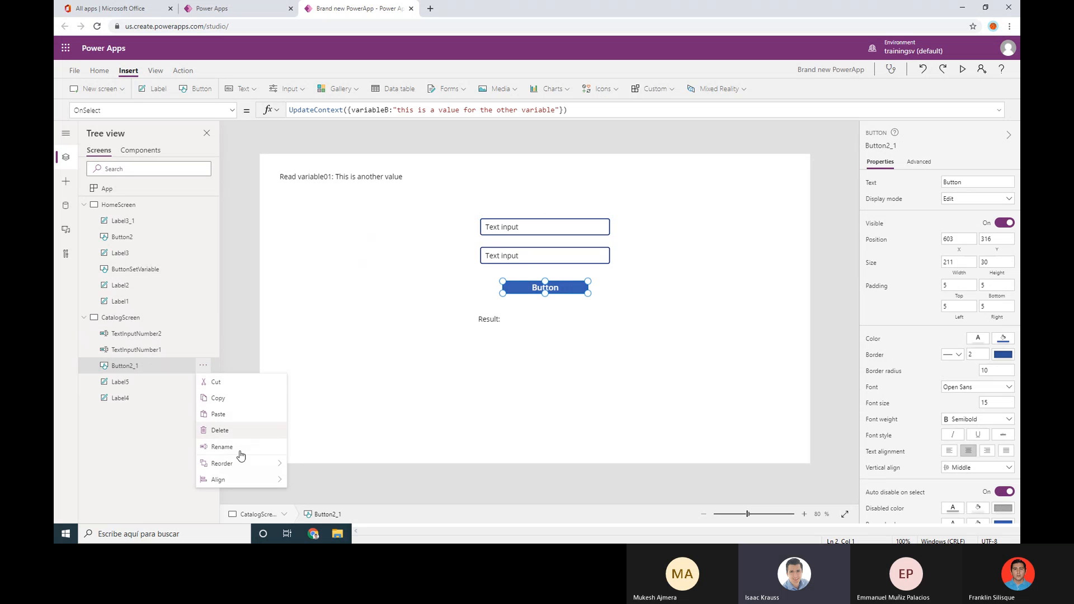
left_click(242, 448)
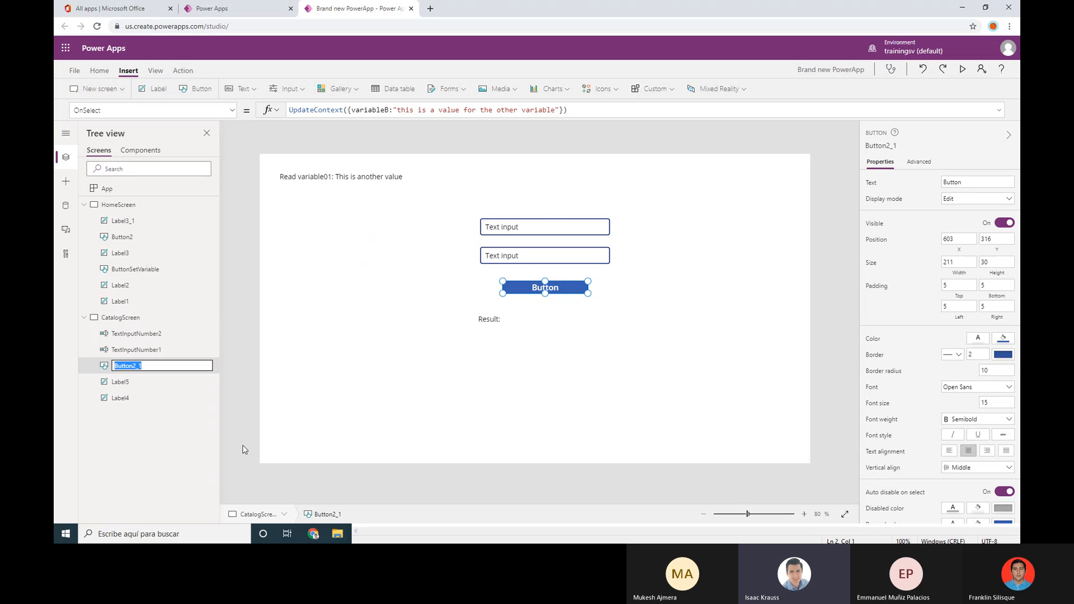
key("End")
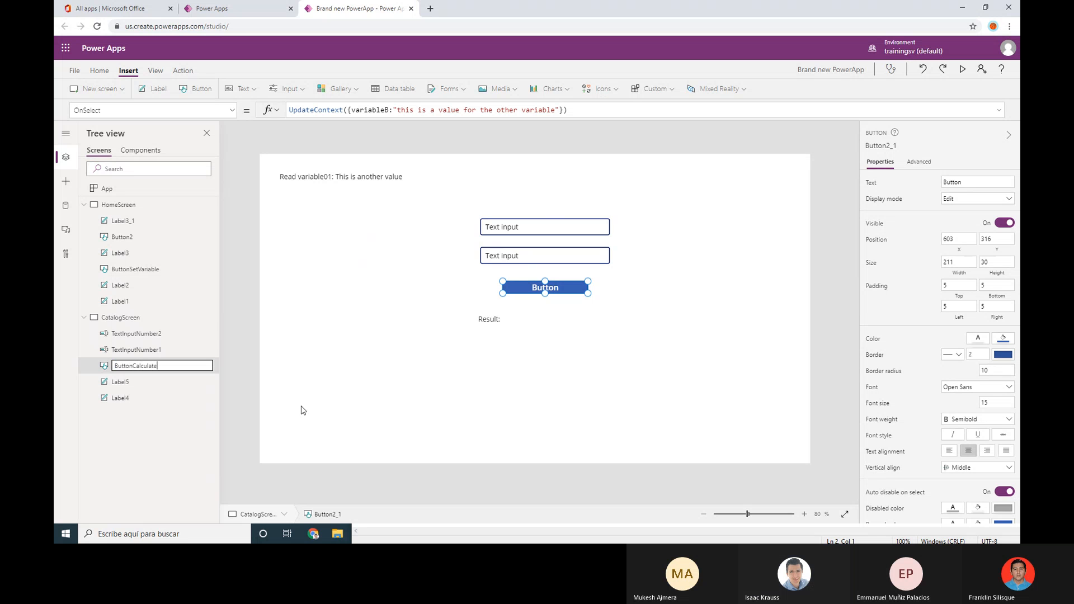
left_click(358, 379)
Change the button's caption from Button to Calculate
left_click(506, 298)
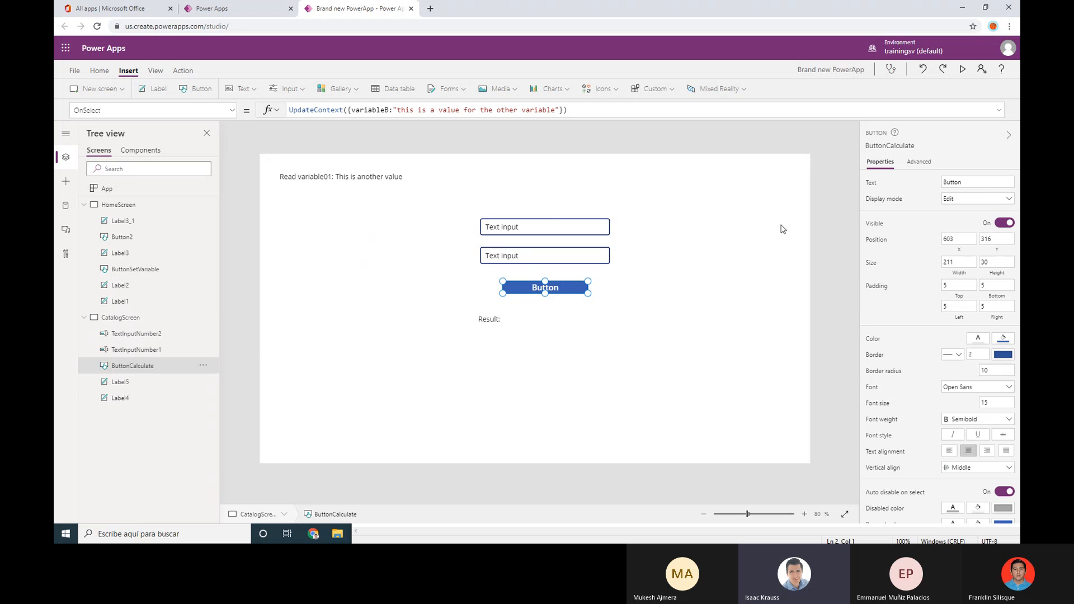
left_click(972, 177)
left_click_drag(972, 180, 911, 185)
type("Calculate")
left_click(719, 299)
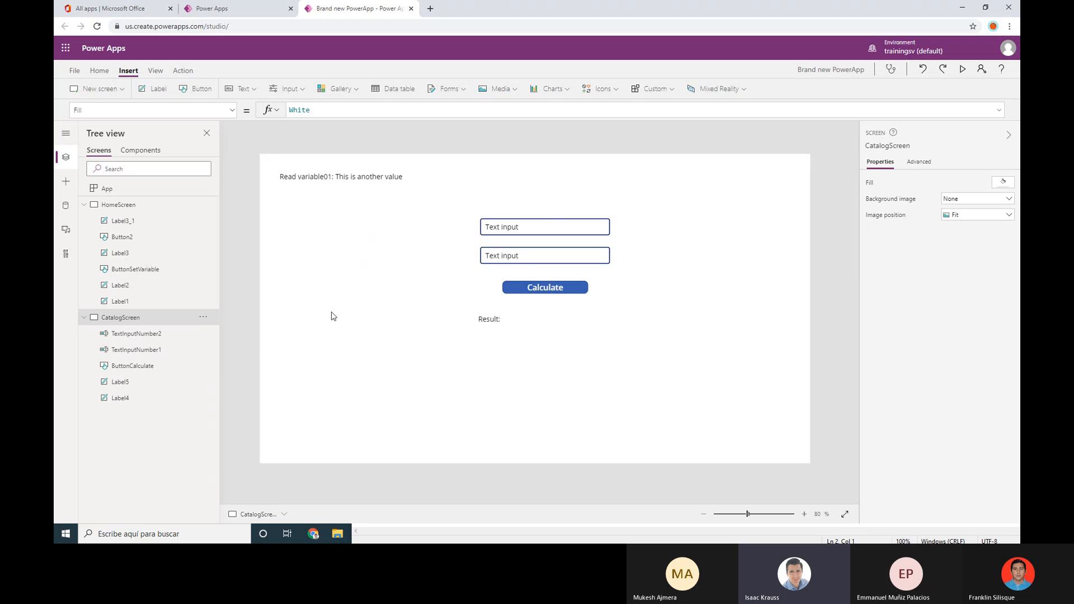
Select ButtonCalculate and delete the old quoted value from its OnSelect formula
left_click(557, 289)
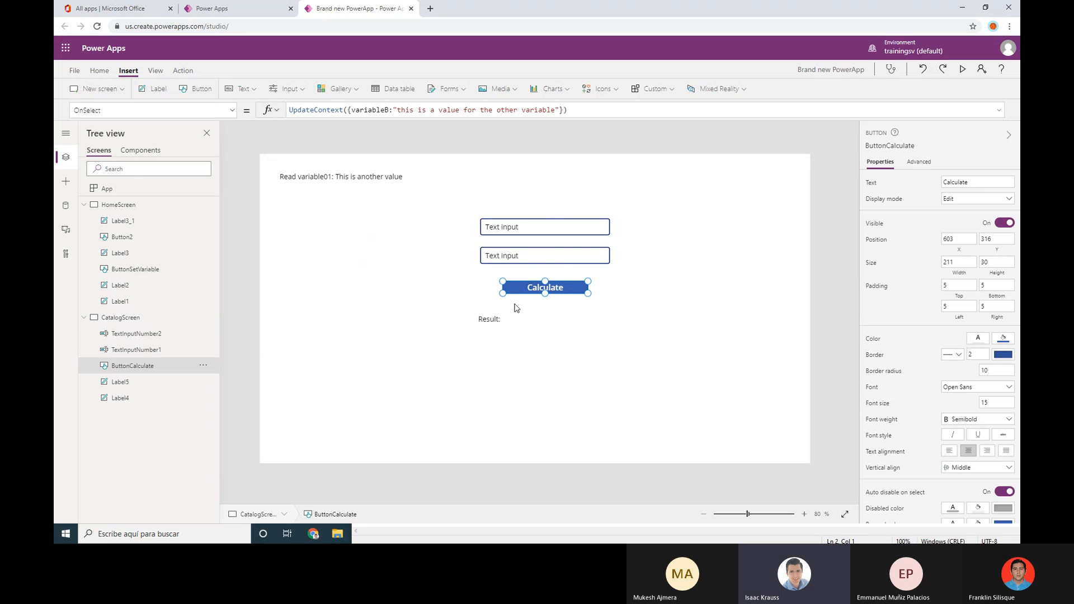
left_click(566, 110)
key("ctrl+a")
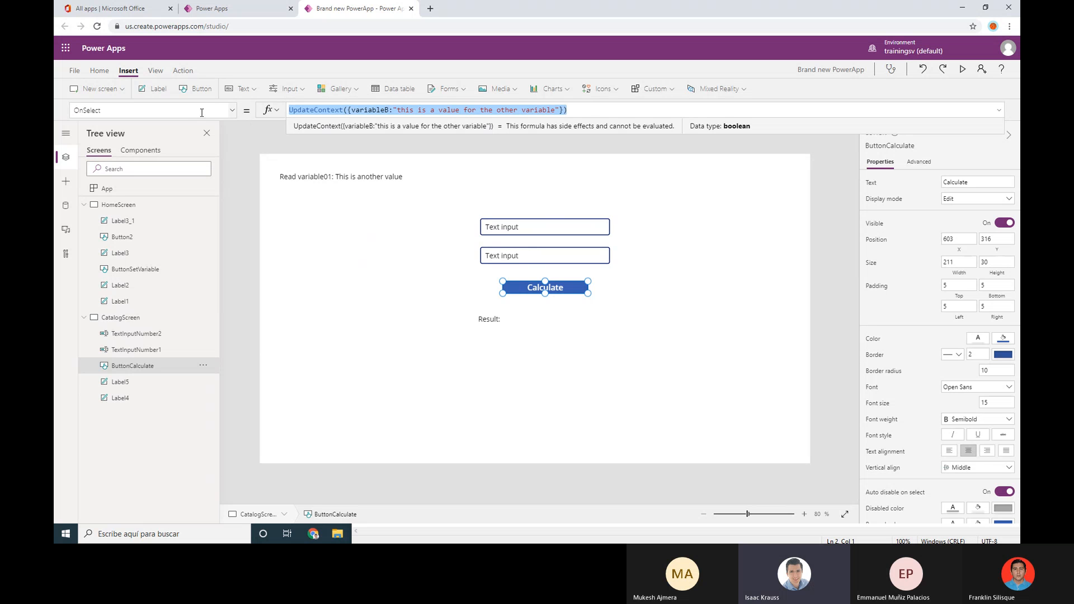
left_click(419, 109)
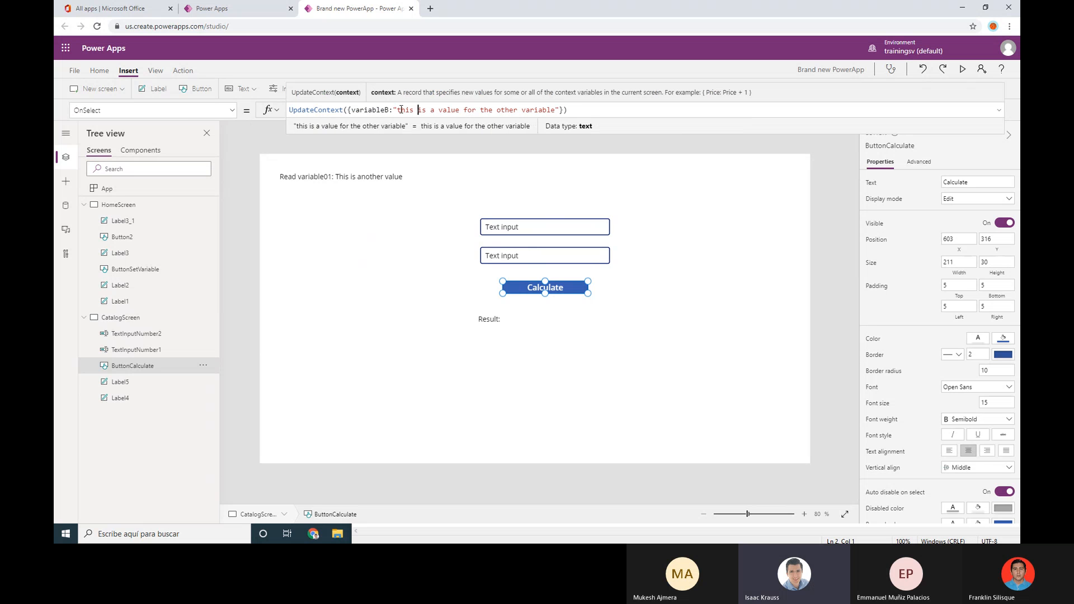
left_click_drag(393, 110, 559, 111)
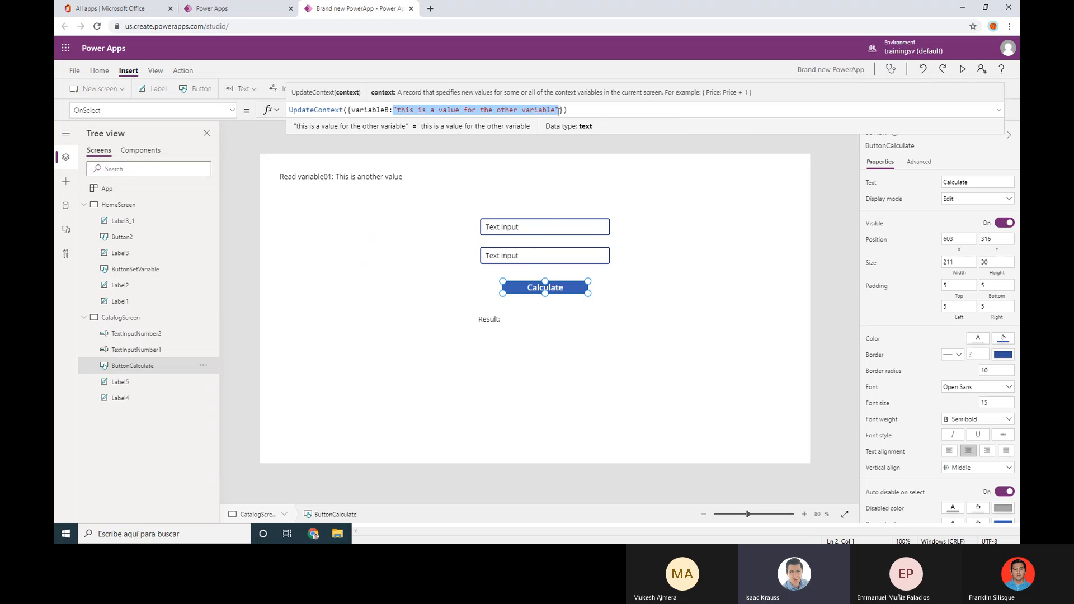
key("BackSpace")
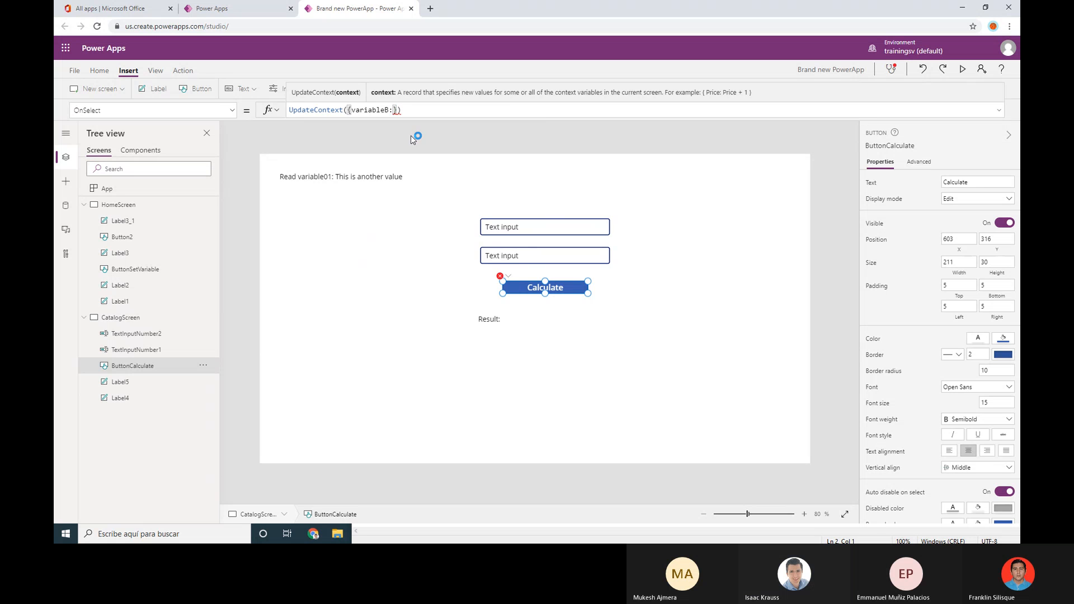
Replace variableB with calculationResult and begin typing the TextInputNumber1 reference
double_click(374, 111)
type("calculati")
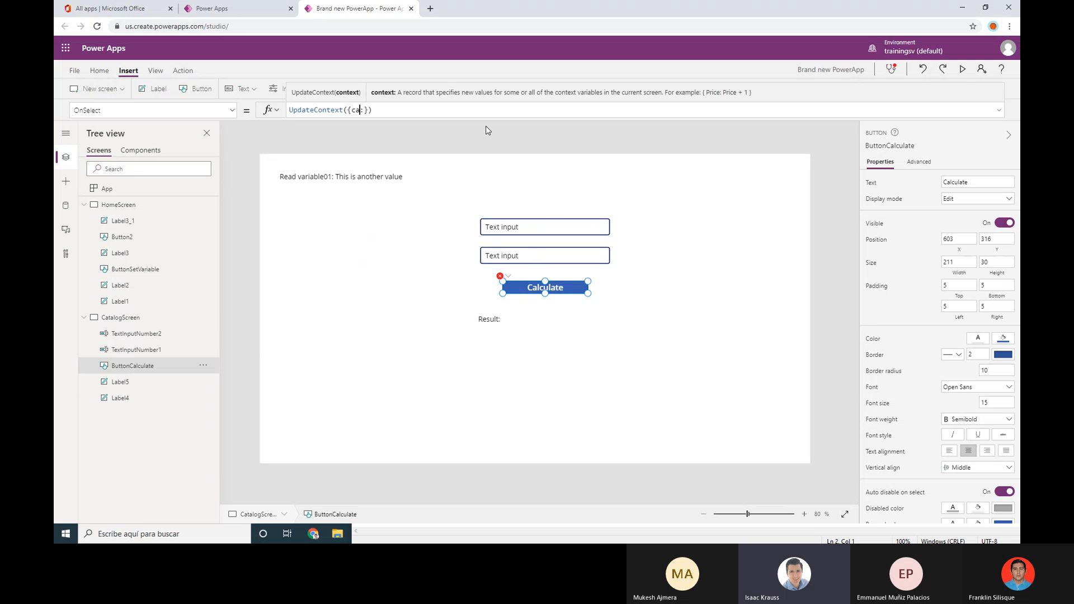
type("onREsu")
key("BackSpace")
key("BackSpace")
key("BackSpace")
type("estu")
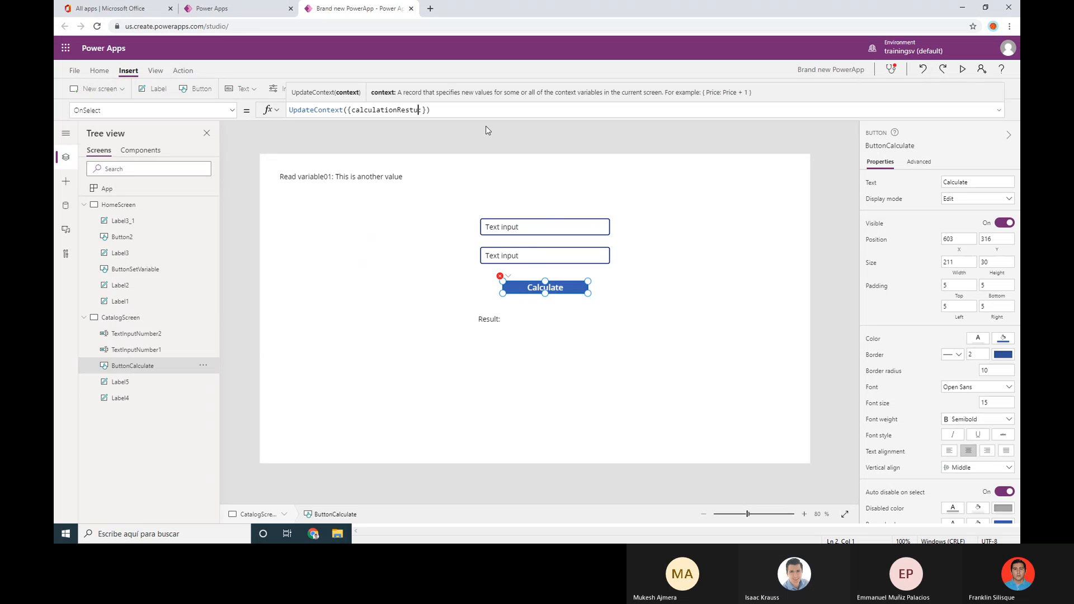
type("l")
key("BackSpace")
key("BackSpace")
key("BackSpace")
type("lu:")
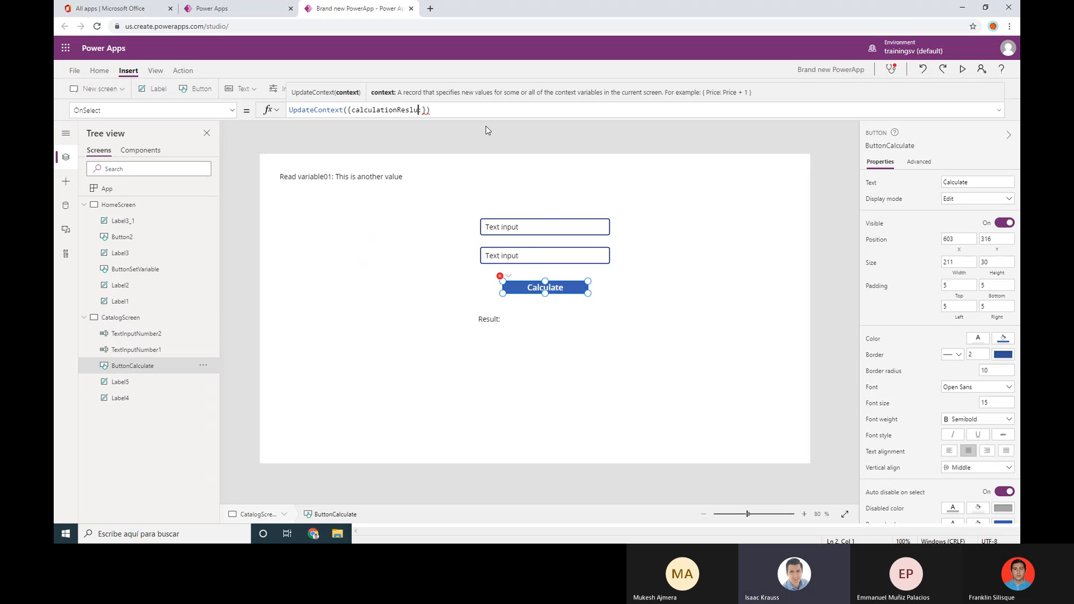
key("Left")
key("BackSpace")
key("BackSpace")
type("ulkt")
type("Tex")
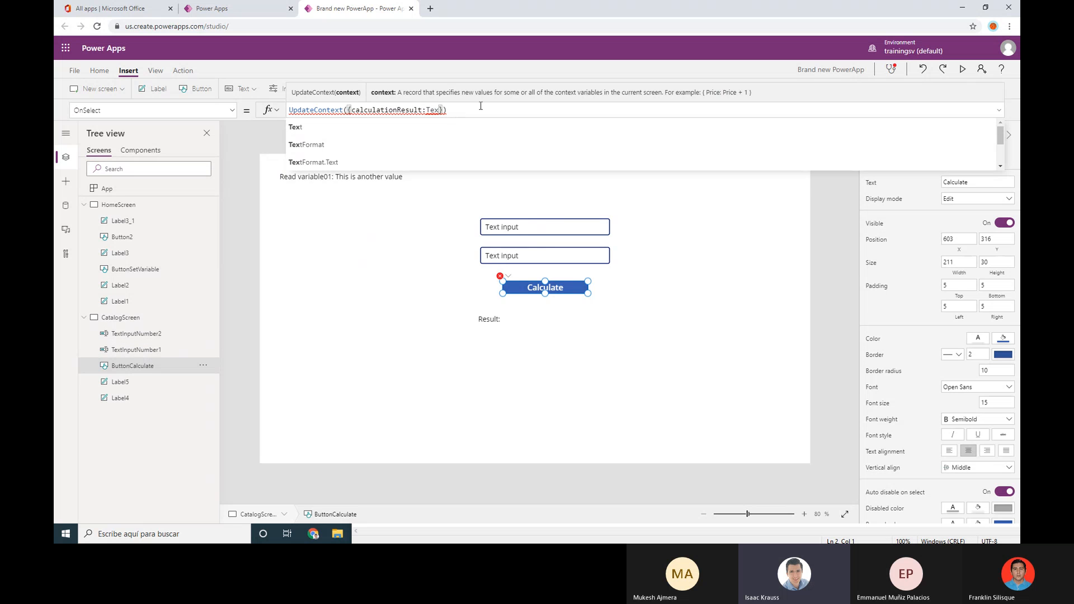
type("tInpu")
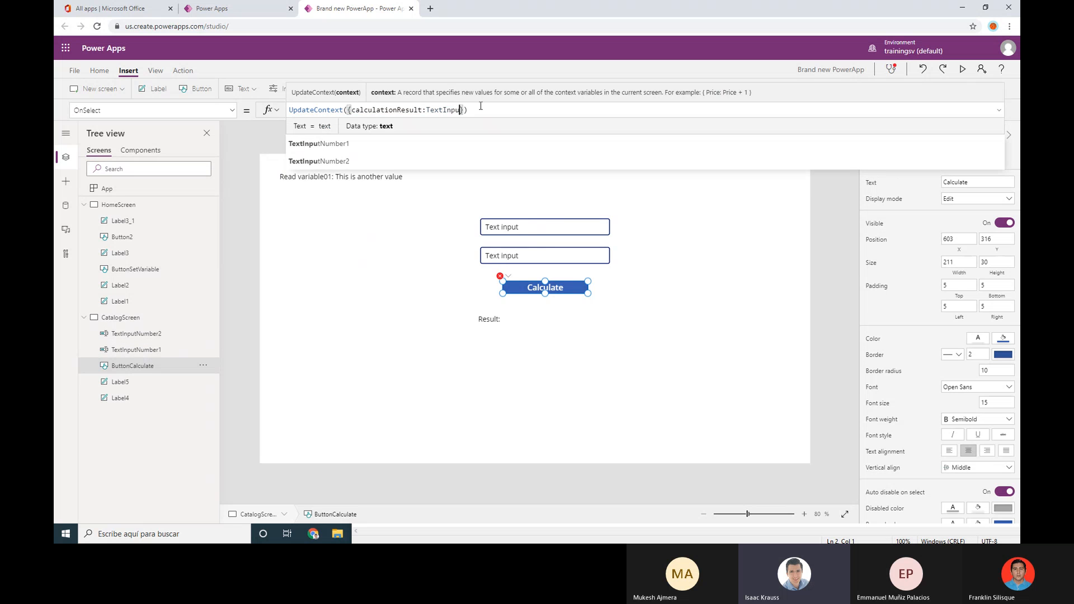
type("tNumber1")
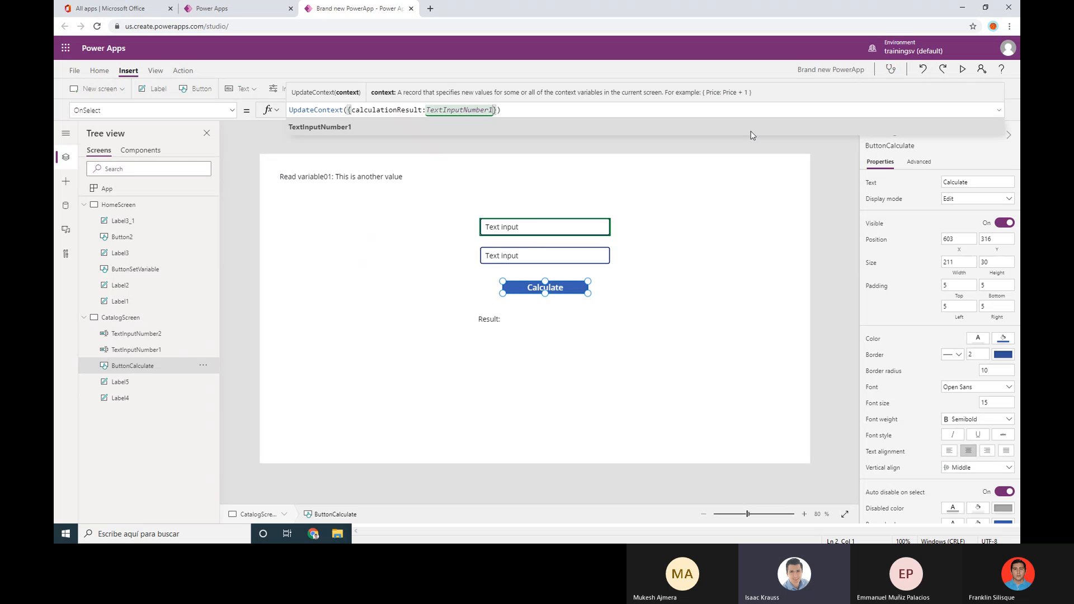
type(".")
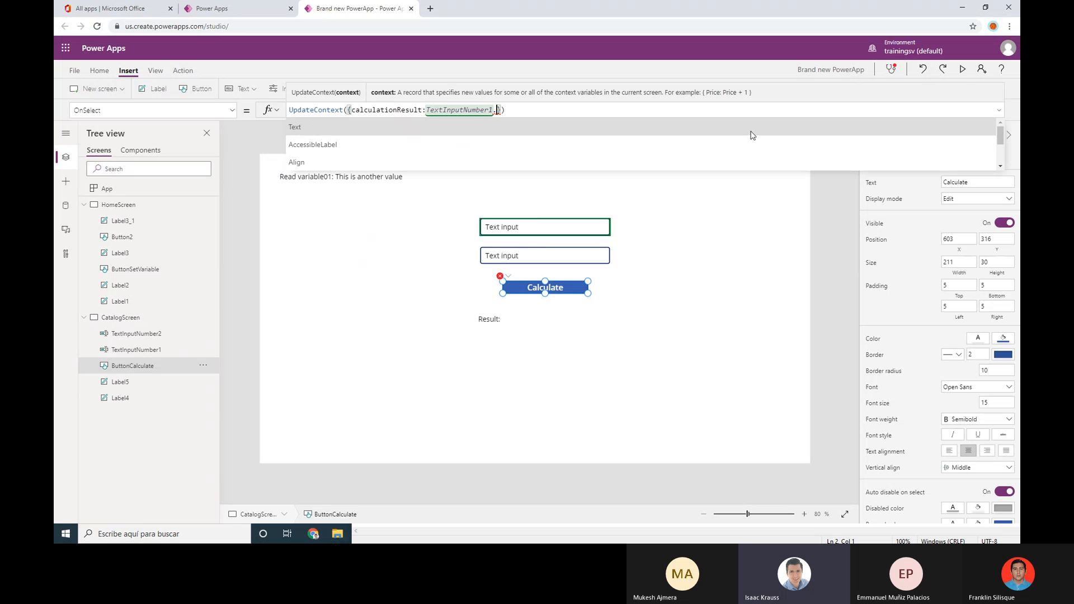
Restore the Calculate button after accidentally deleting it twice, and reselect it
key("Delete")
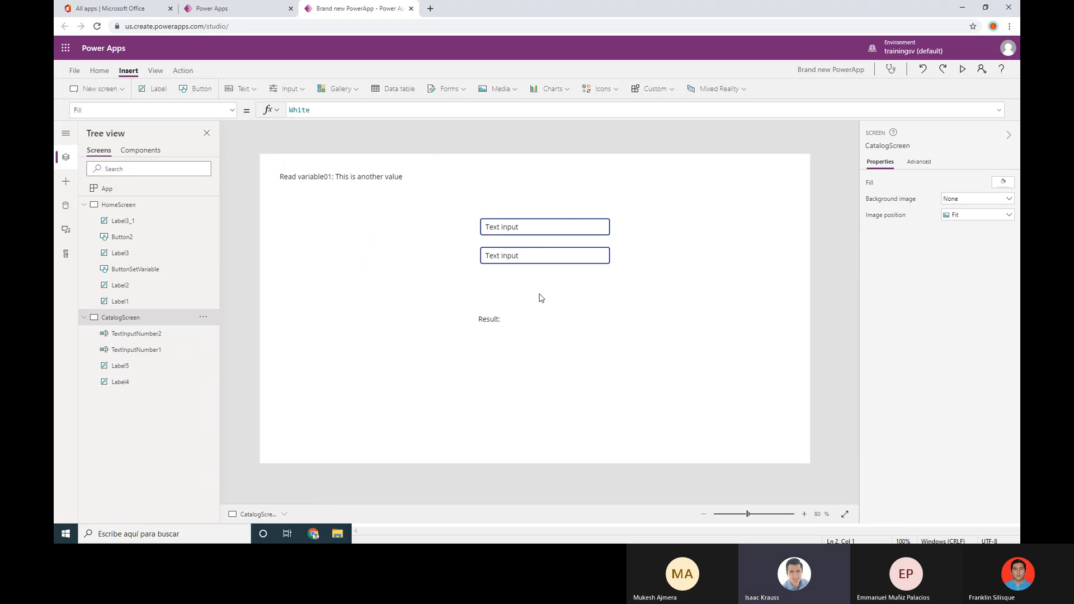
key("ctrl+z")
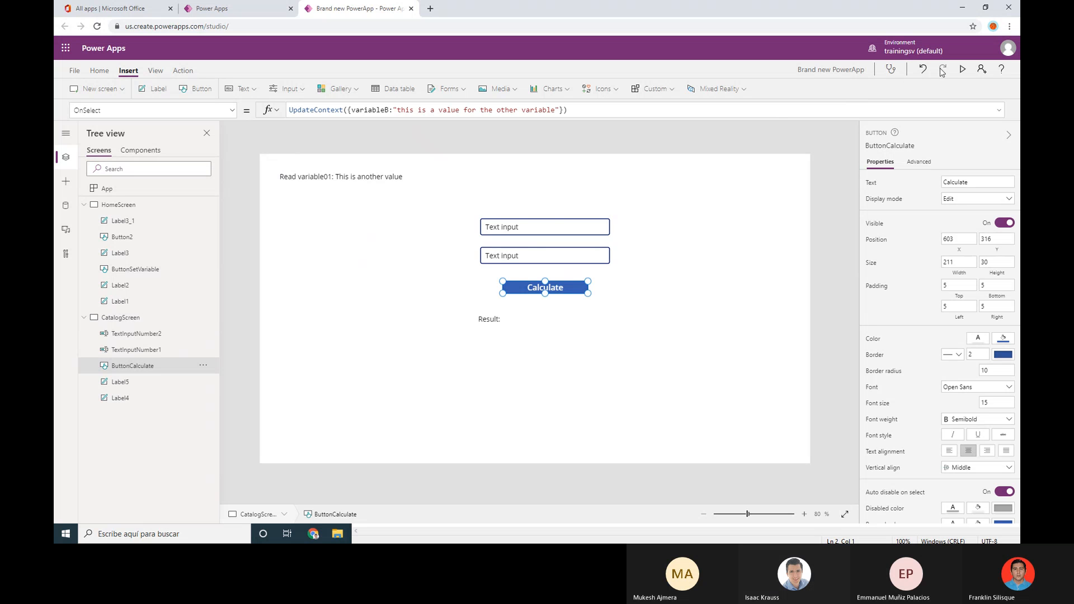
left_click(668, 267)
left_click(577, 289)
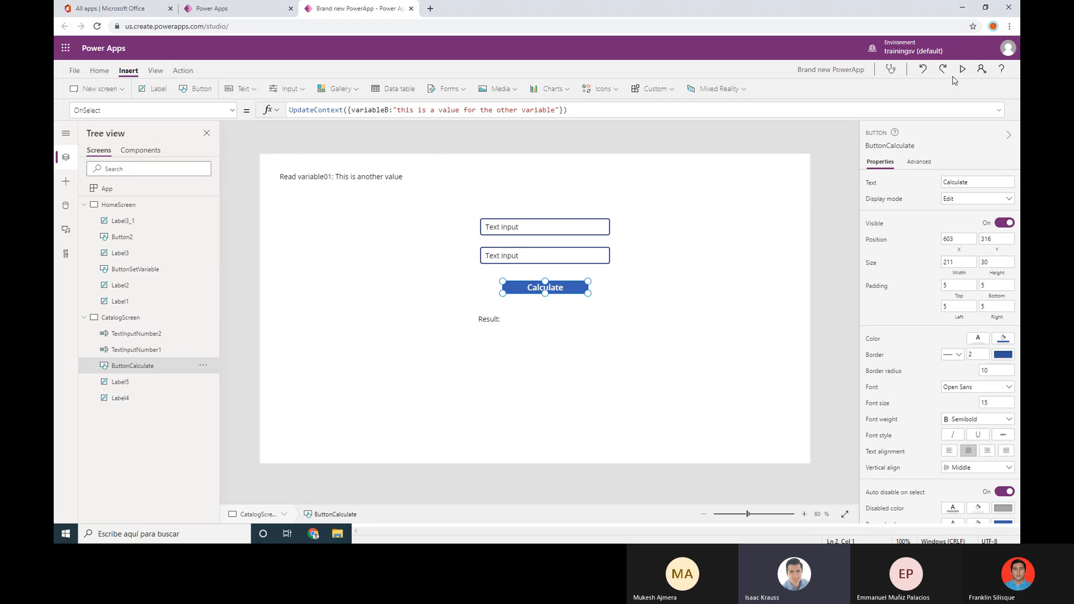
key("Delete")
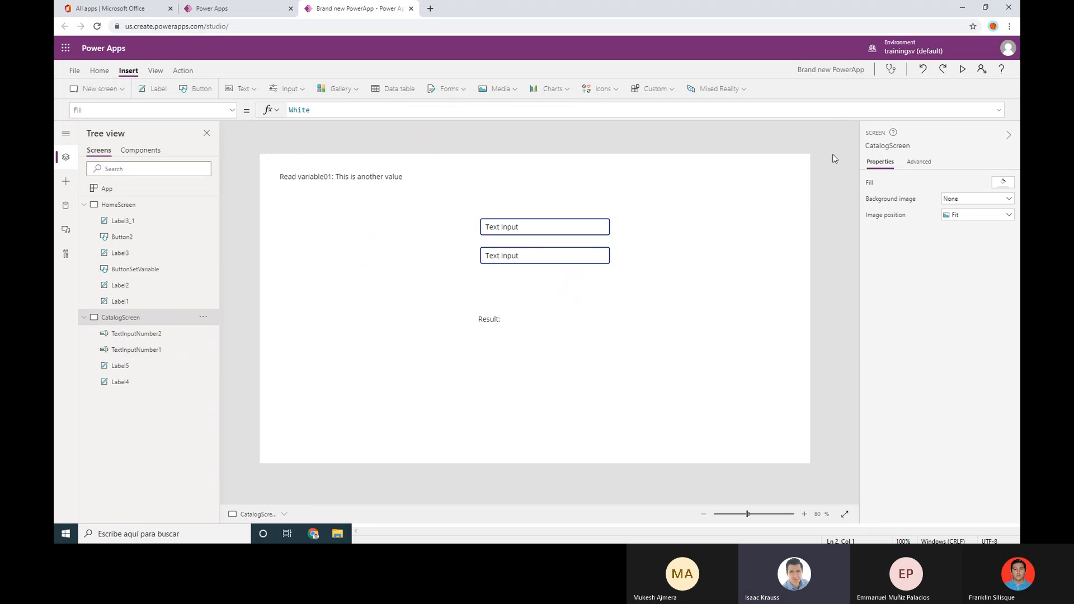
left_click(922, 70)
left_click(567, 289)
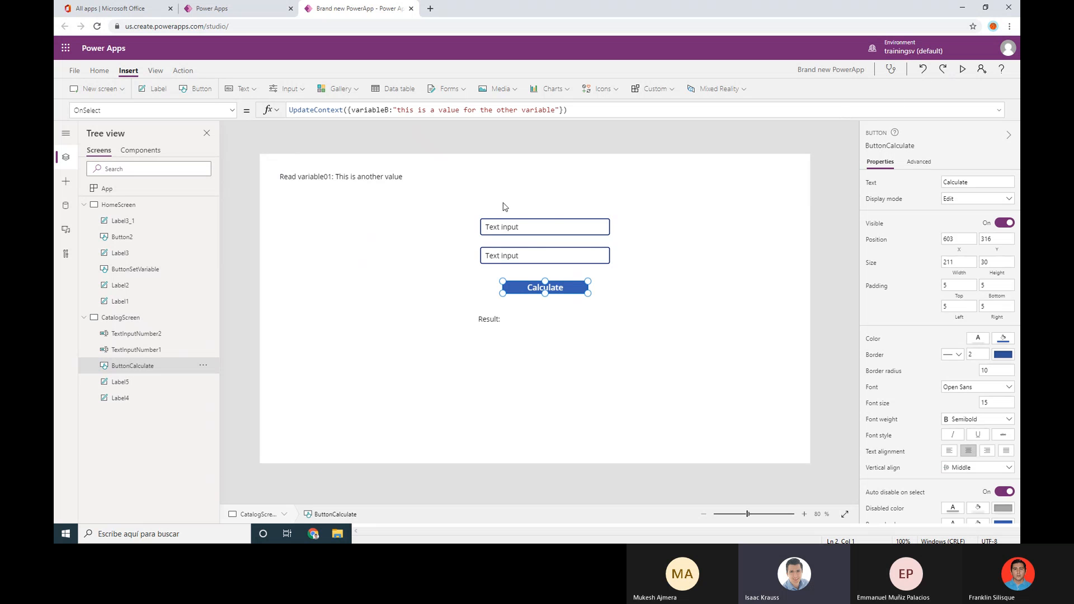
Set OnSelect to UpdateContext({calculationResult: TextInputNumber1.Text+TextInputNumber2.Text})
double_click(370, 110)
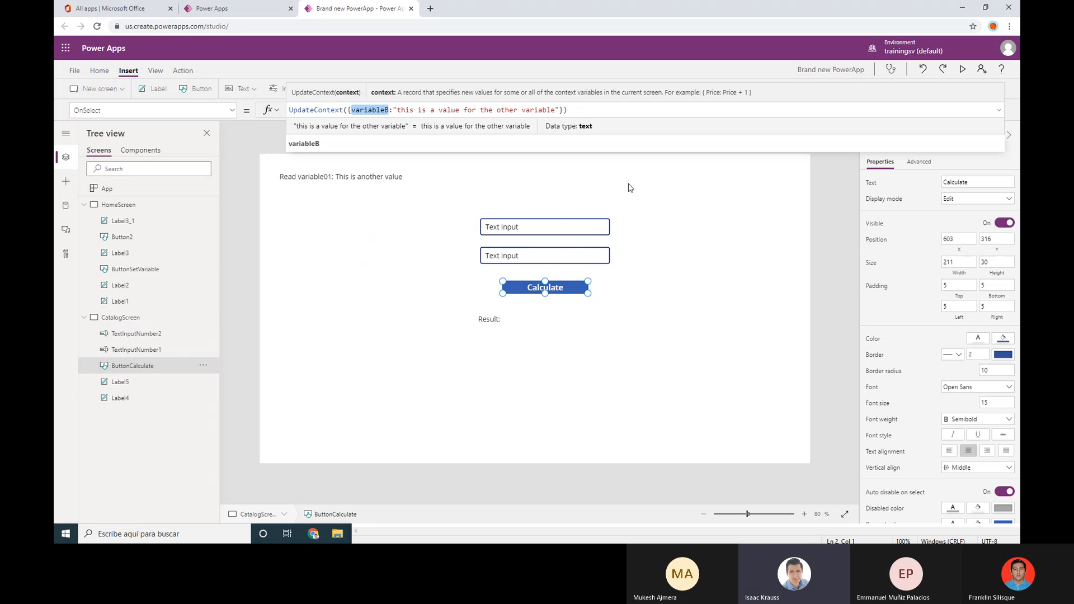
key("BackSpace")
type("calculatio")
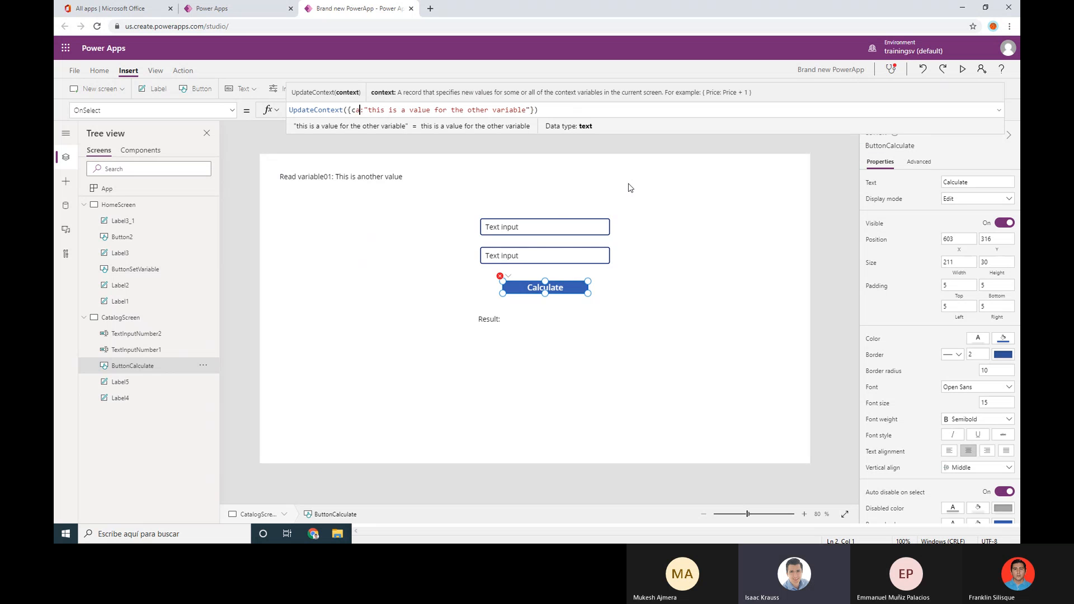
type("nRe")
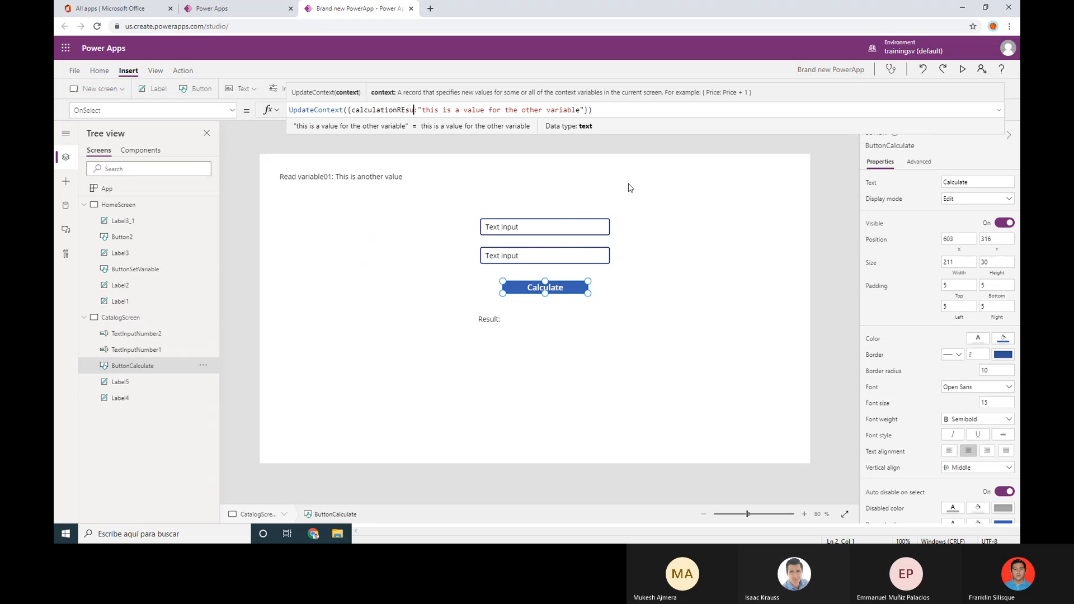
type("sult")
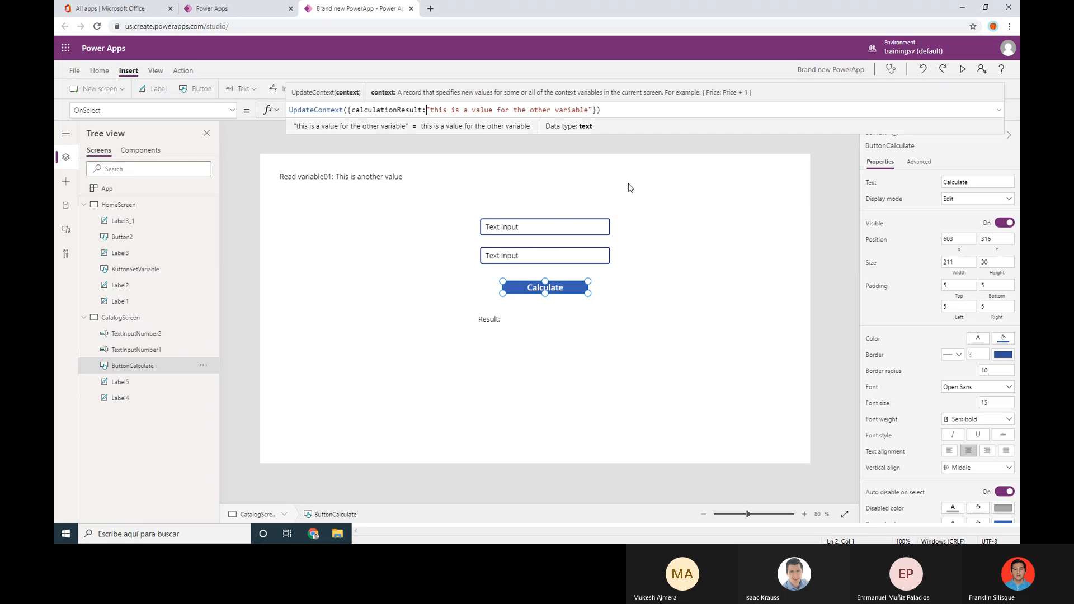
key("Left")
key("shift+Right")
key("shift+Right")
key("shift+Right")
key("shift+Right")
key("shift+Right")
key("shift+Right")
key("shift+Right")
key("shift+Right")
key("shift+Right")
key("shift+Right")
key("shift+Right")
key("shift+Right")
key("shift+Right")
key("shift+Right")
key("shift+Right")
key("shift+Right")
key("shift+Right")
key("shift+Right")
key("shift+Right")
key("shift+Right")
key("shift+Right")
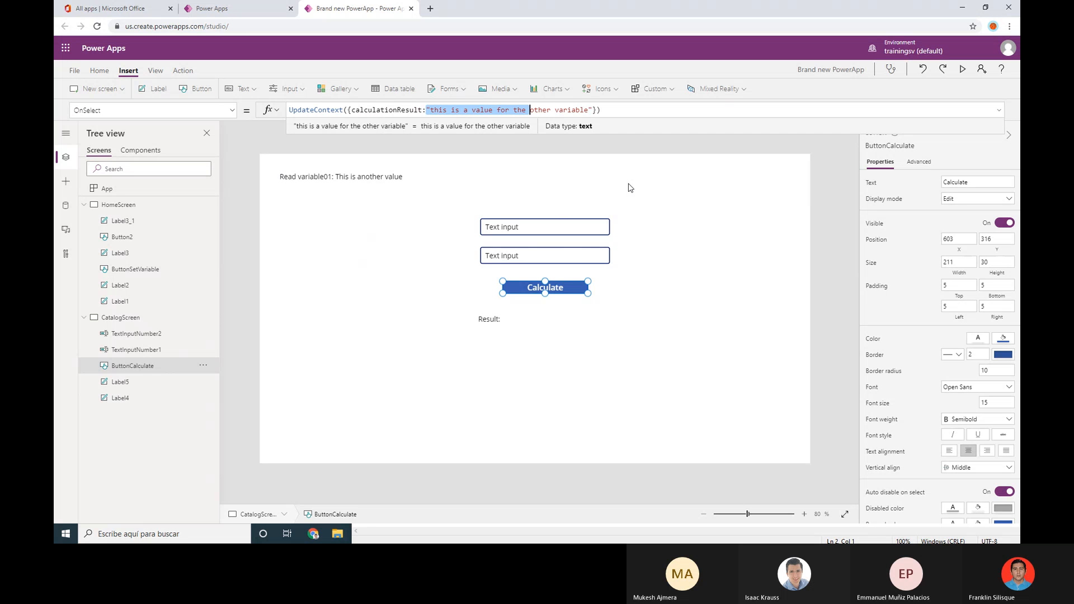
key("Delete")
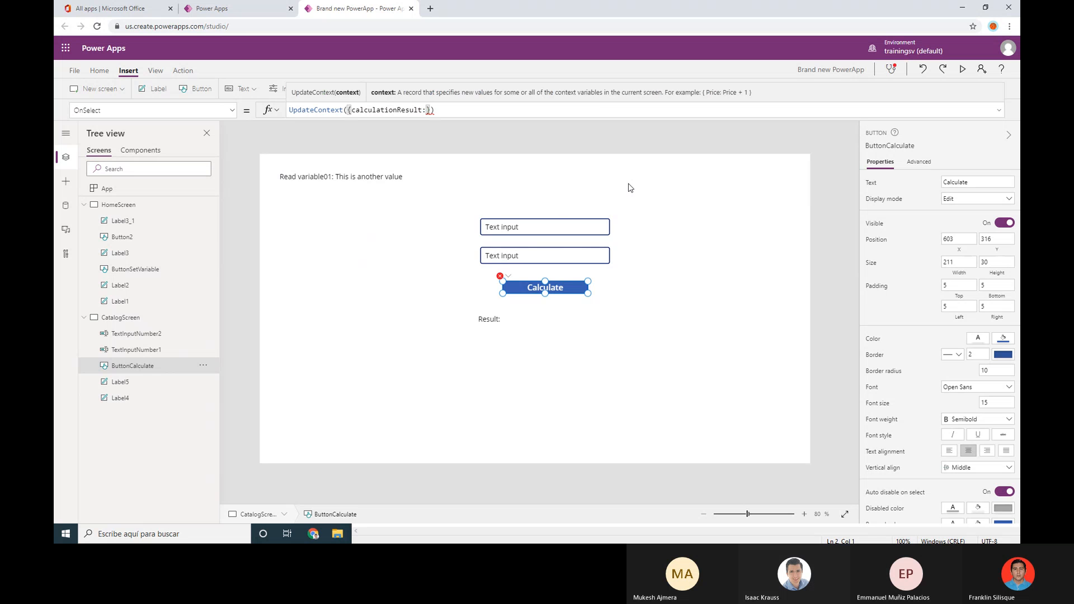
type("TEx")
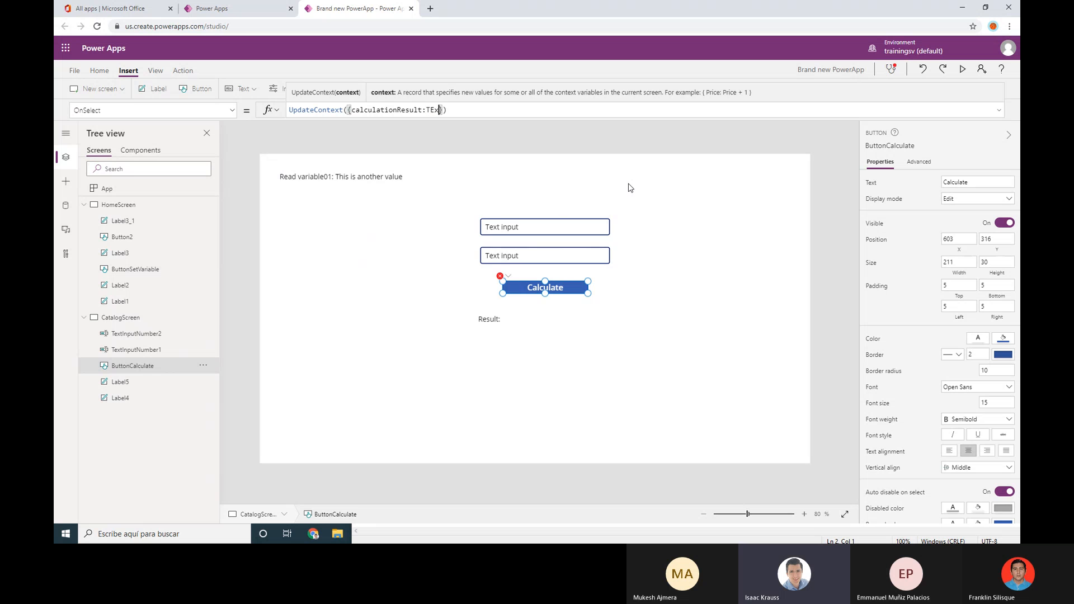
type("tIn")
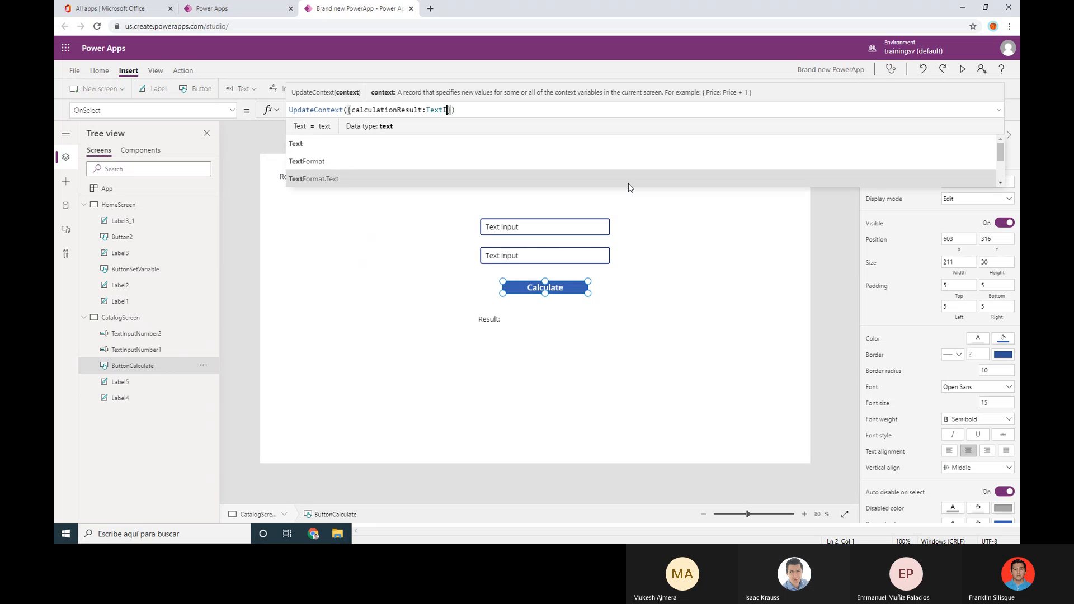
key("Tab")
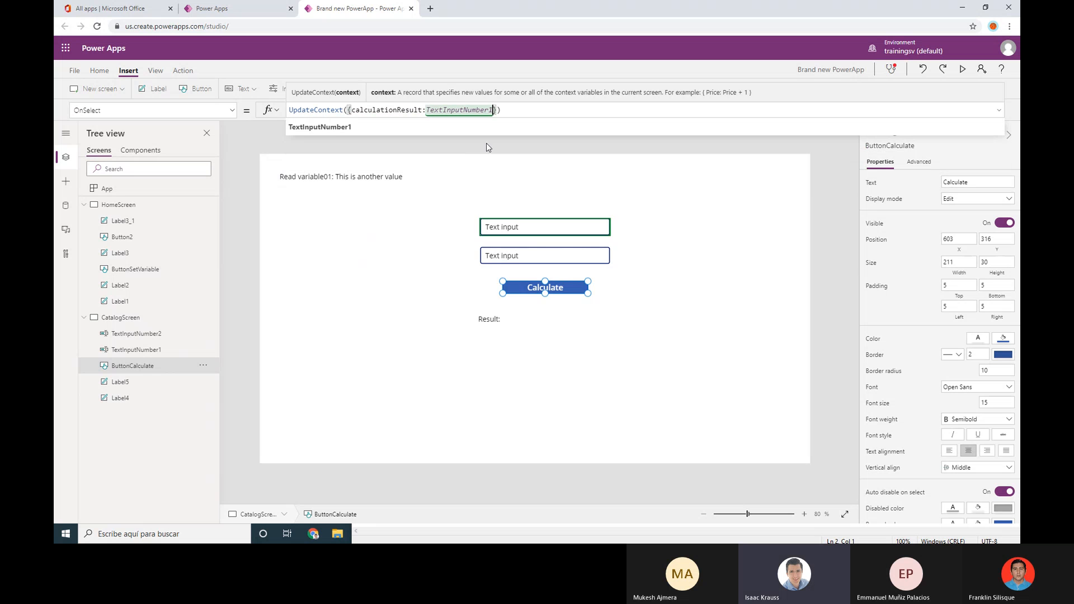
type(".TEx")
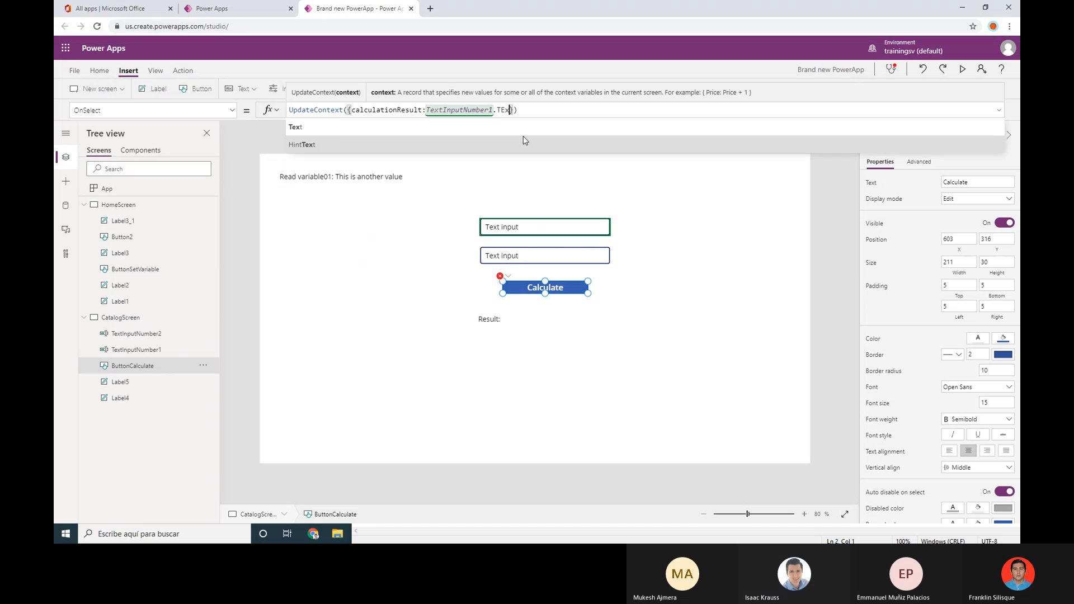
left_click(474, 129)
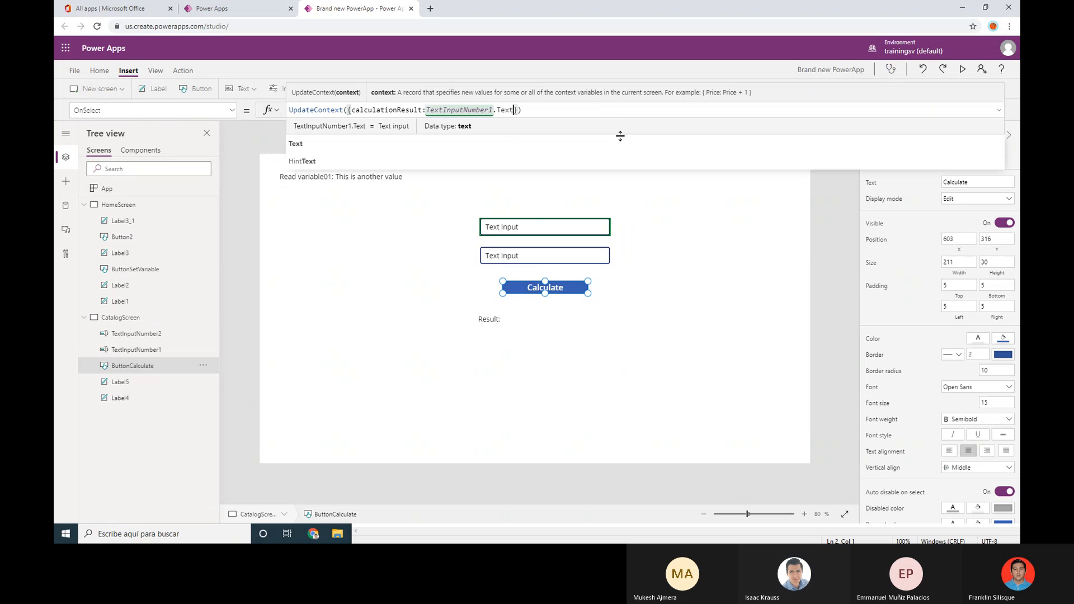
type("+Te")
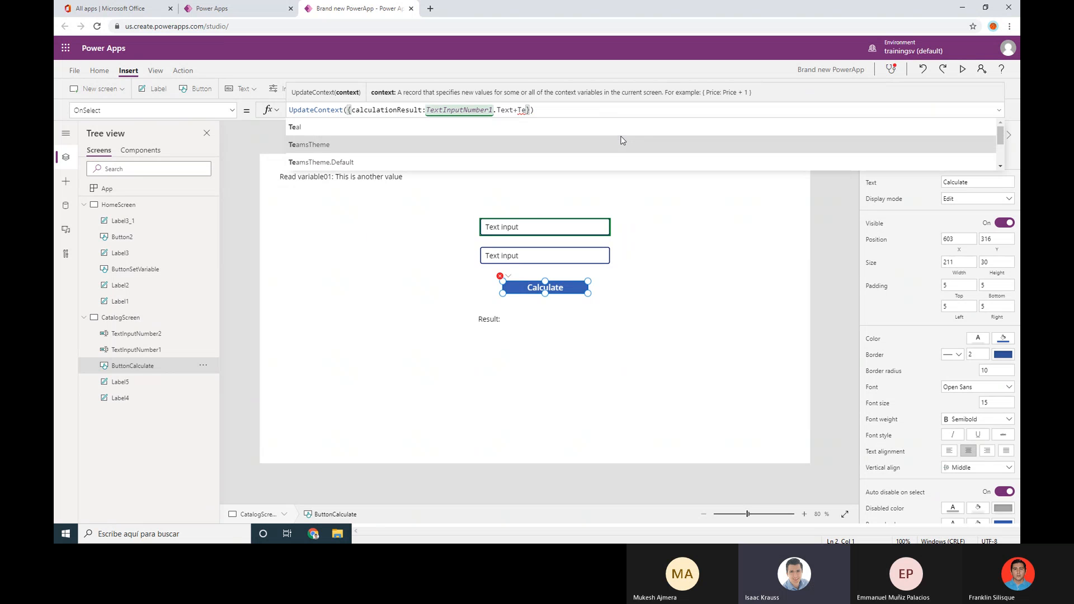
type("xt")
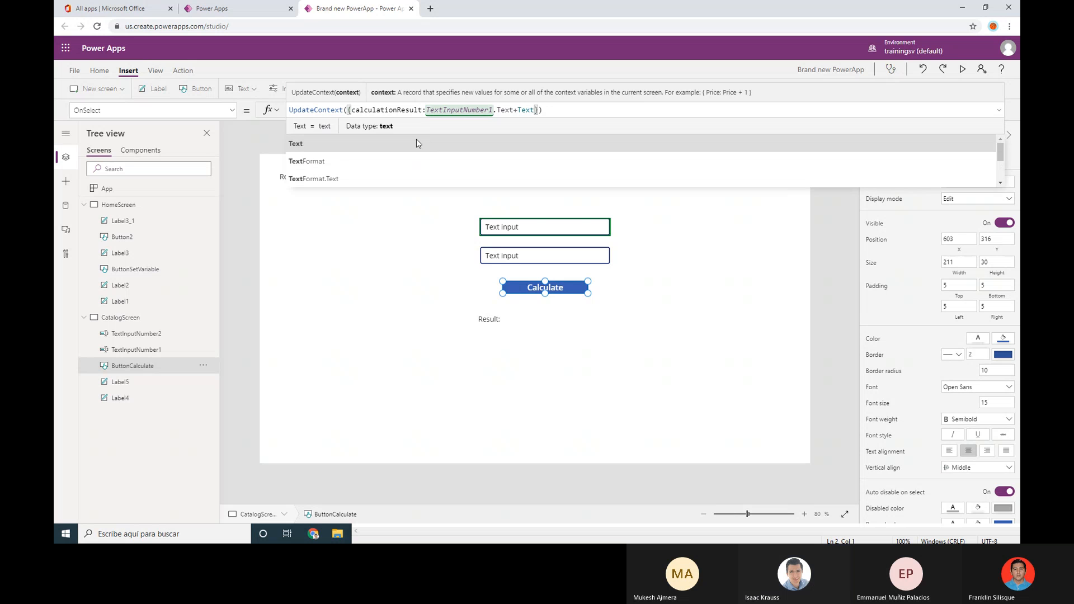
type("InputNumber2")
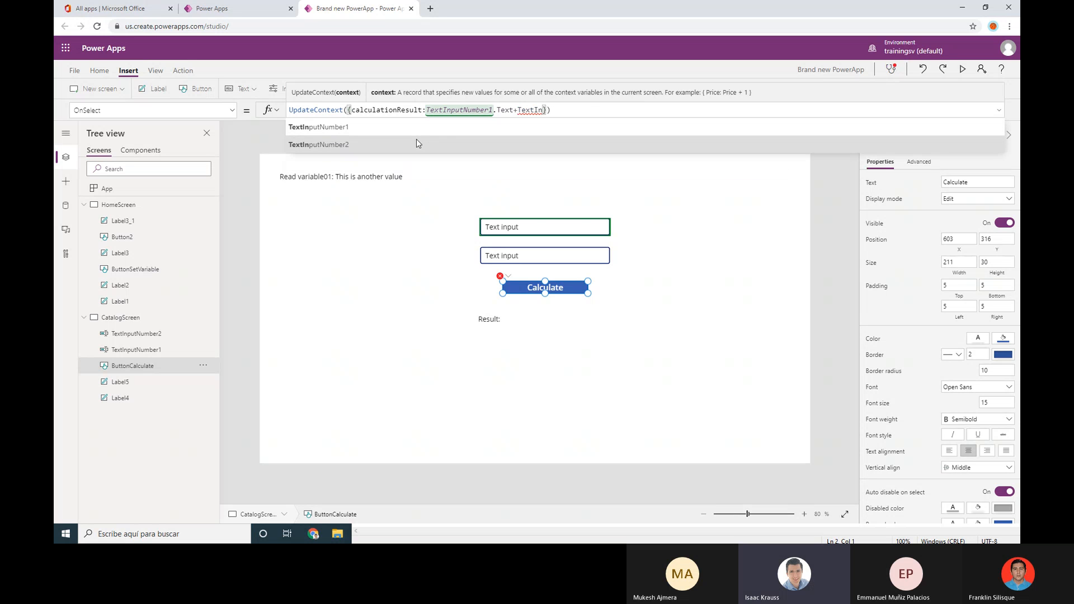
type(".Text")
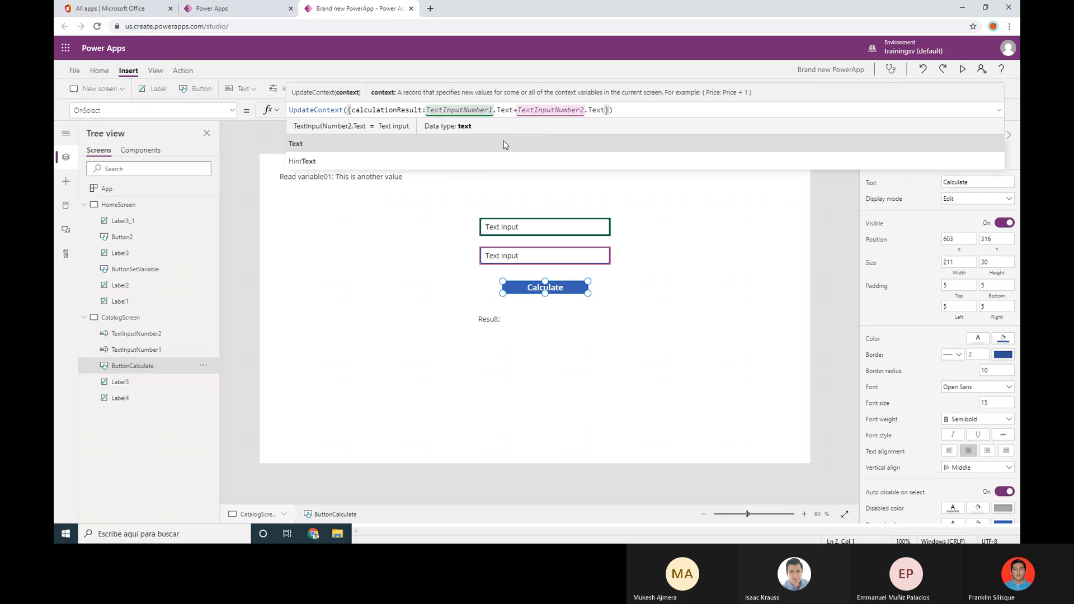
left_click(510, 317)
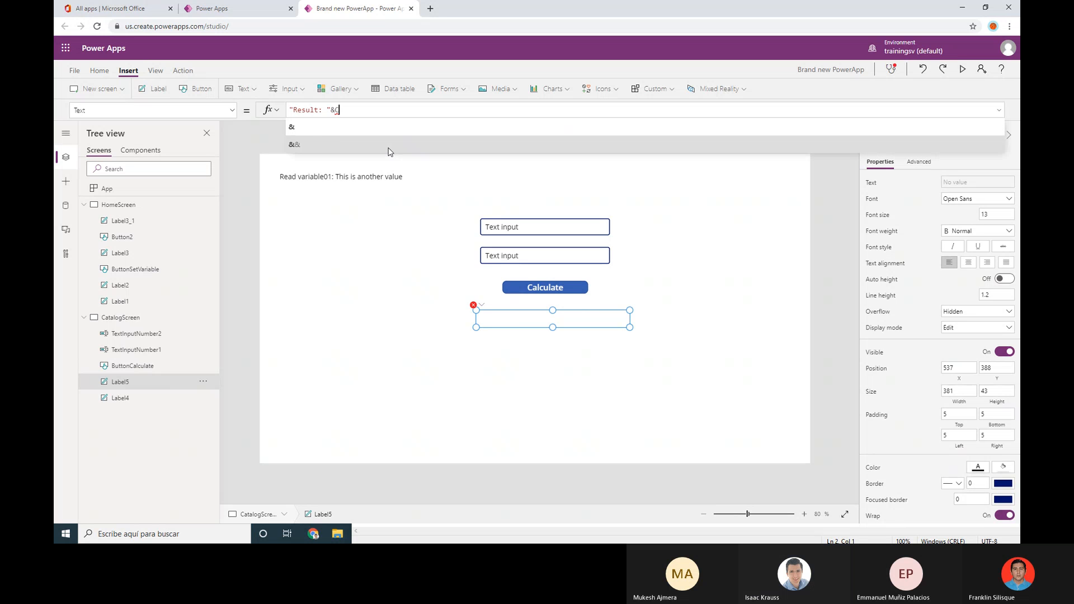
Complete the Result label's Text as "Result: "&calculationResult, then start the app preview
type("al")
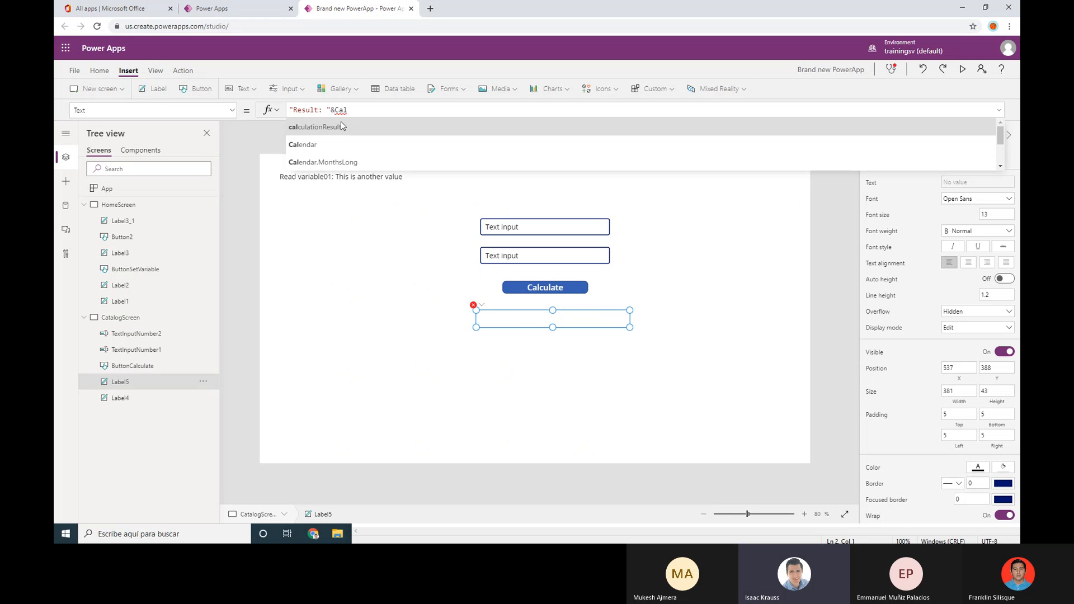
left_click(340, 122)
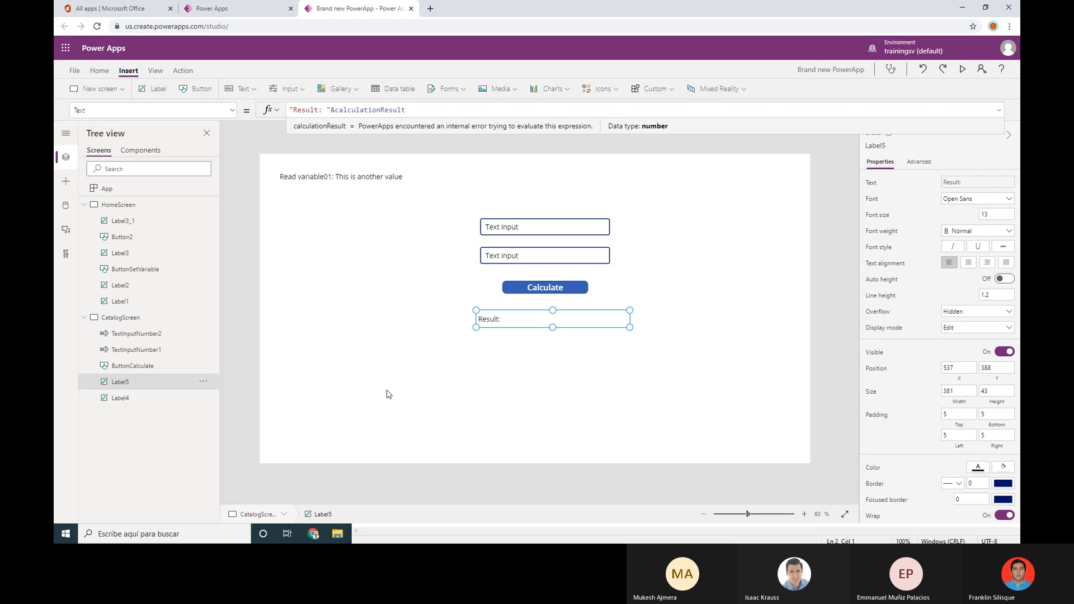
left_click(722, 255)
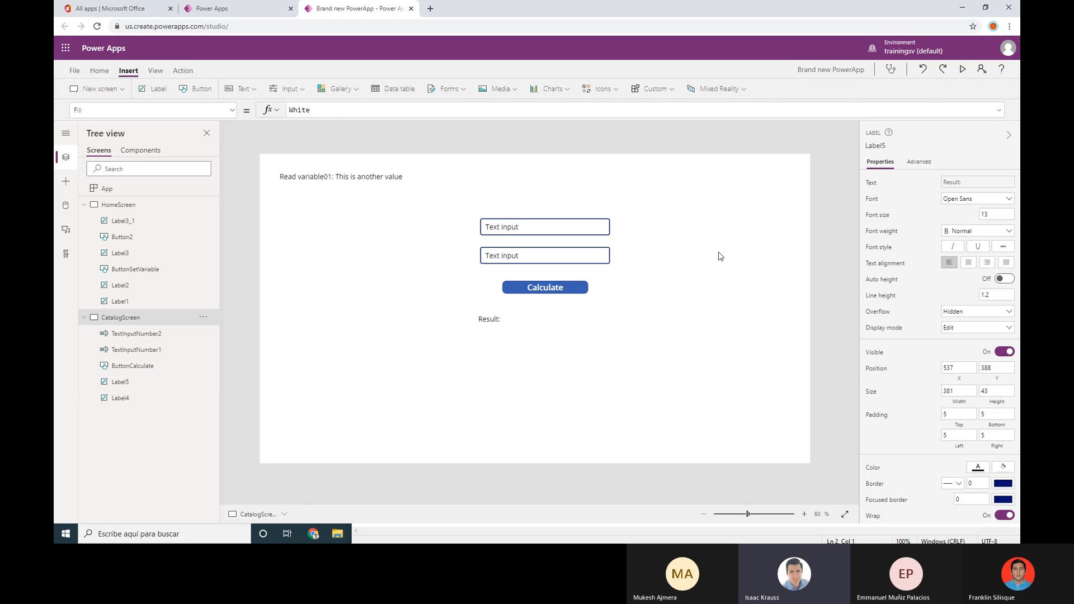
left_click(965, 68)
In the preview, enter 2 and 4 and calculate, giving Result: 6
left_click(515, 155)
left_click_drag(525, 154, 436, 158)
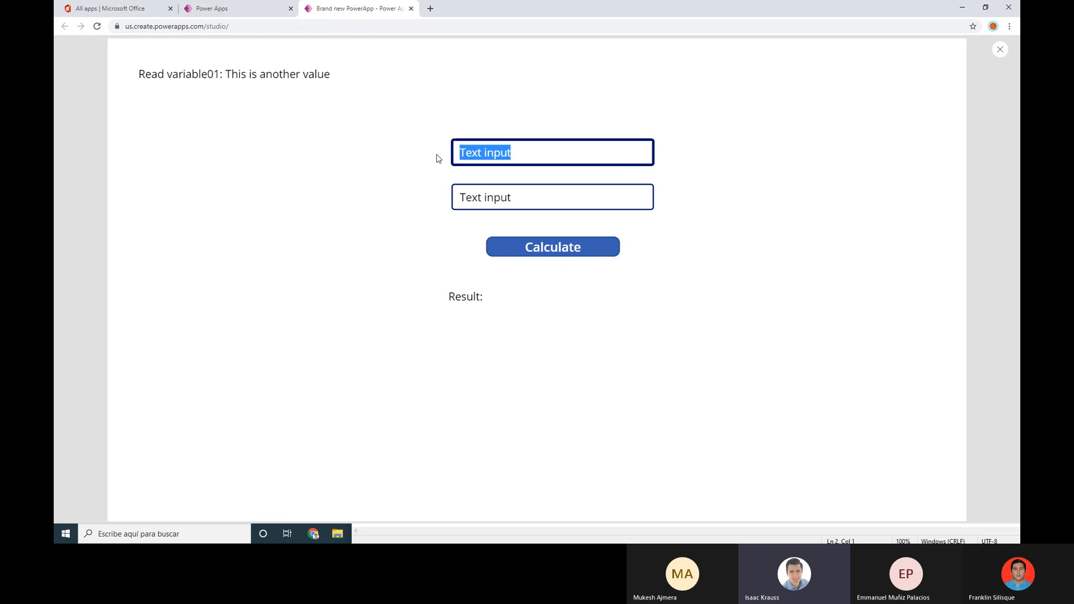
type("2")
left_click_drag(556, 190, 376, 198)
type("4")
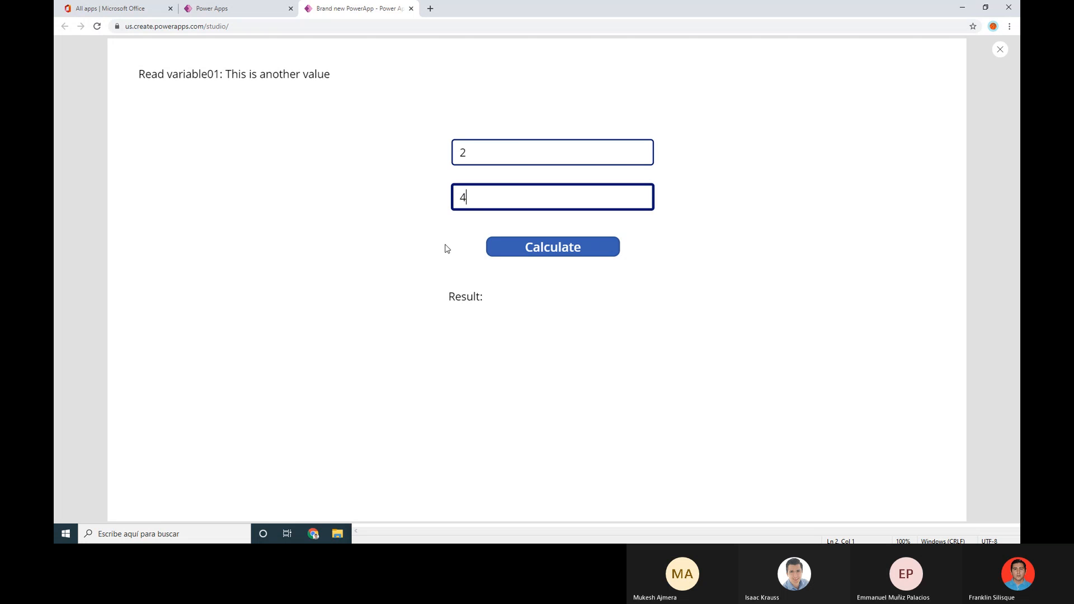
left_click(552, 253)
Change the inputs to 7 and 9 and recalculate to get Result: 16, then exit the preview
left_click_drag(484, 152, 434, 156)
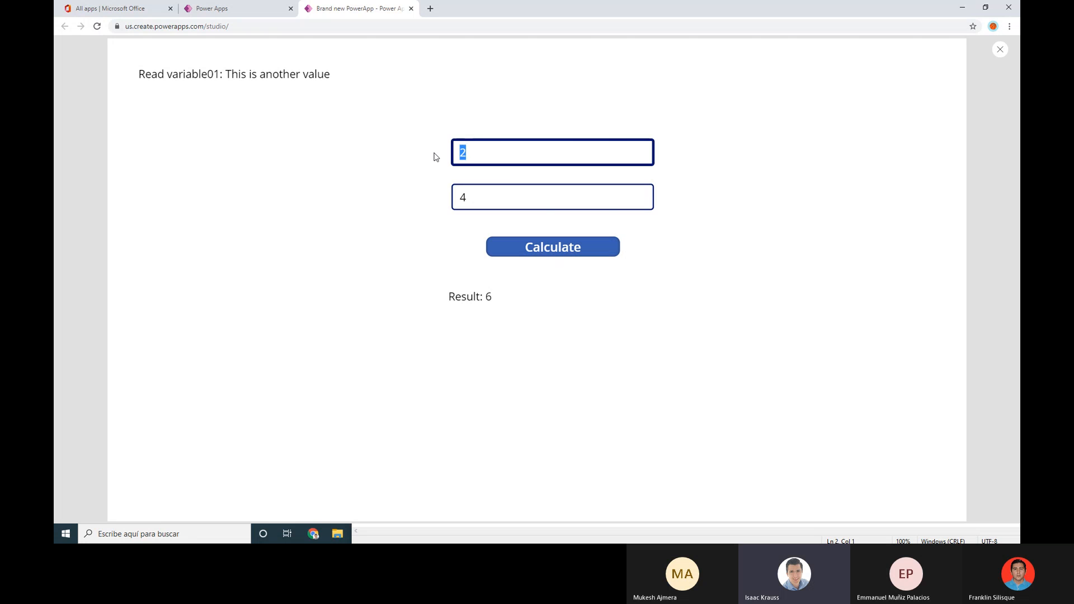
type("7")
left_click_drag(498, 196, 420, 190)
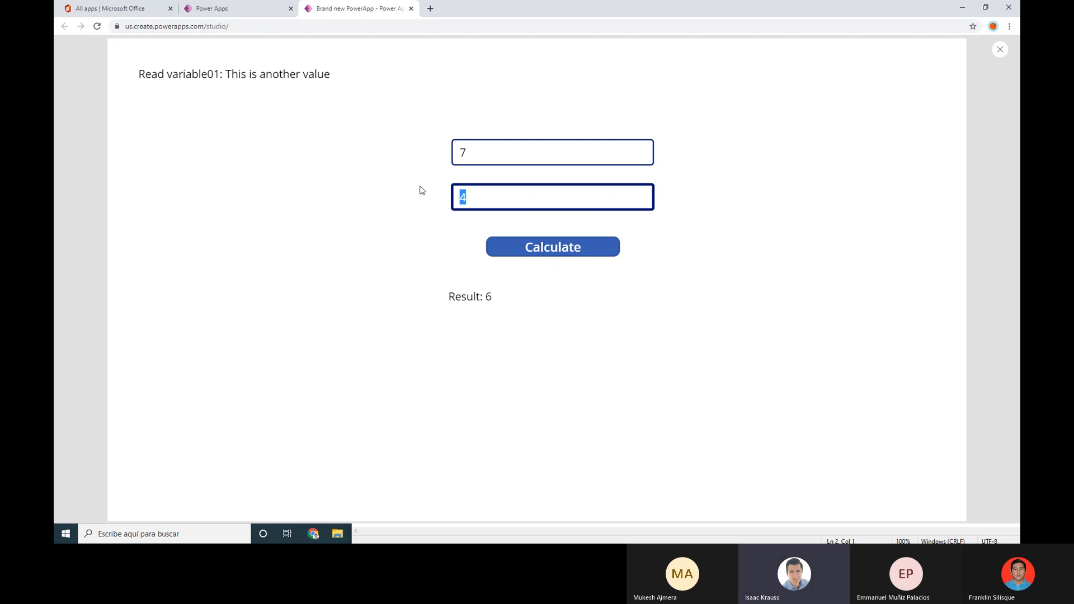
type("9")
left_click(547, 252)
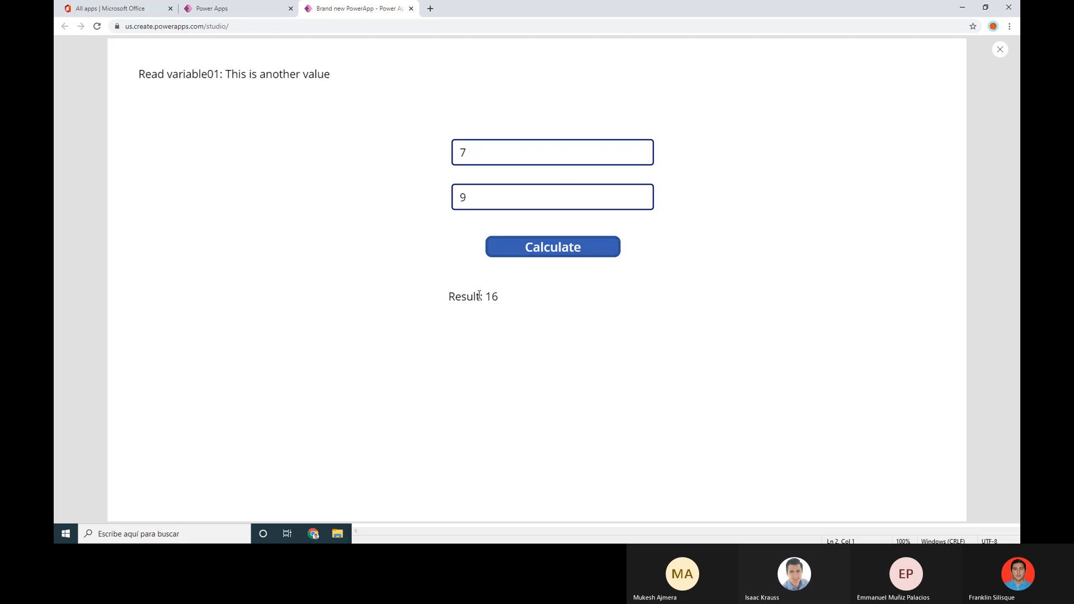
left_click_drag(480, 296, 444, 297)
left_click(529, 296)
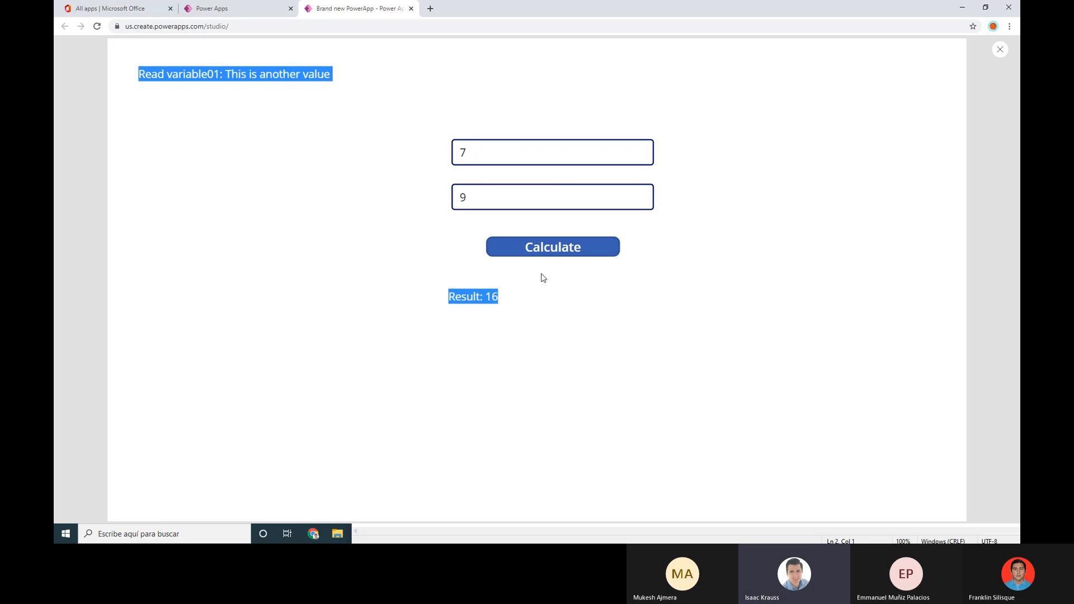
left_click(588, 201)
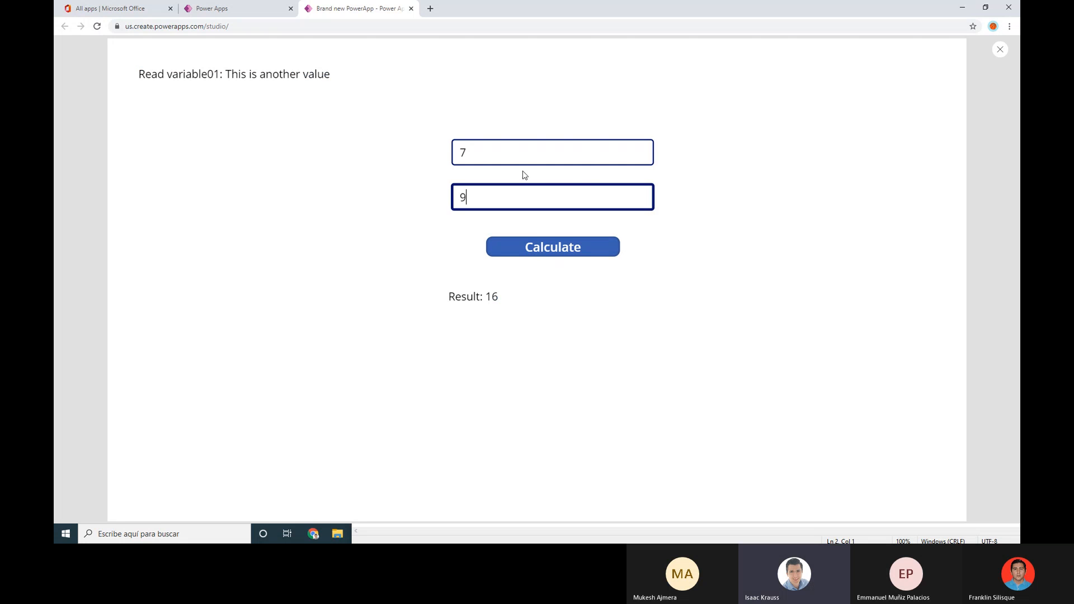
left_click(528, 153)
left_click(1000, 56)
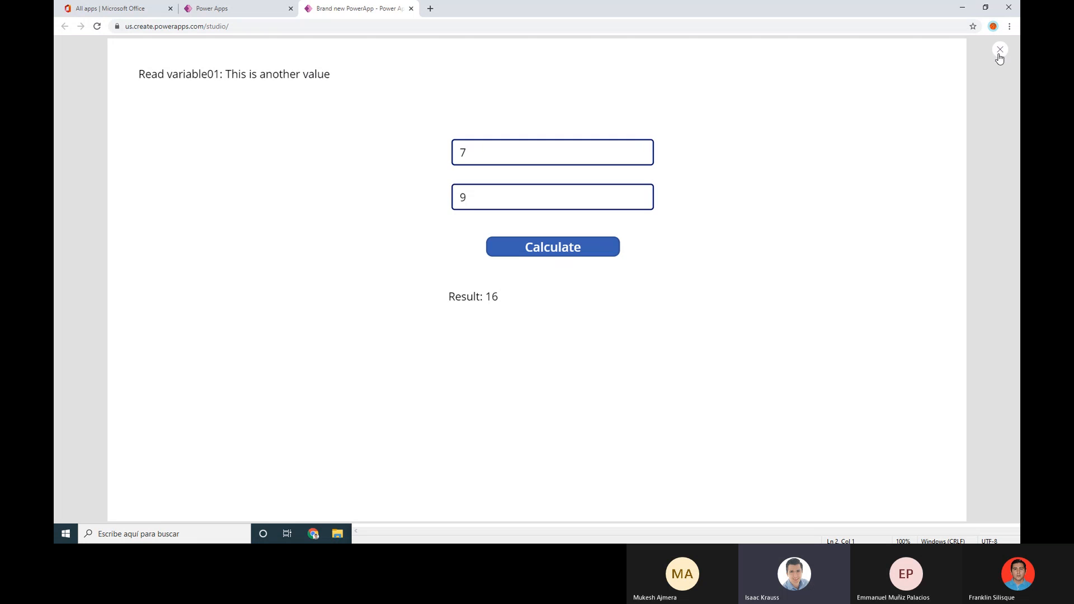
left_click(621, 315)
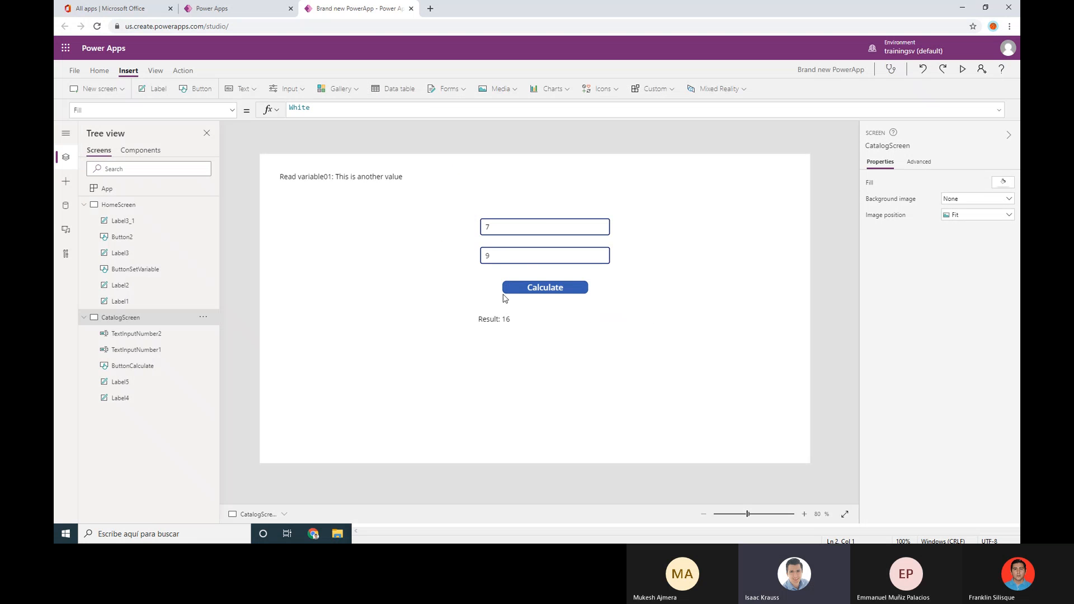
Preview again with the letters qweq and wqe, which calculate to Result: 0
left_click(520, 234)
left_click(535, 286)
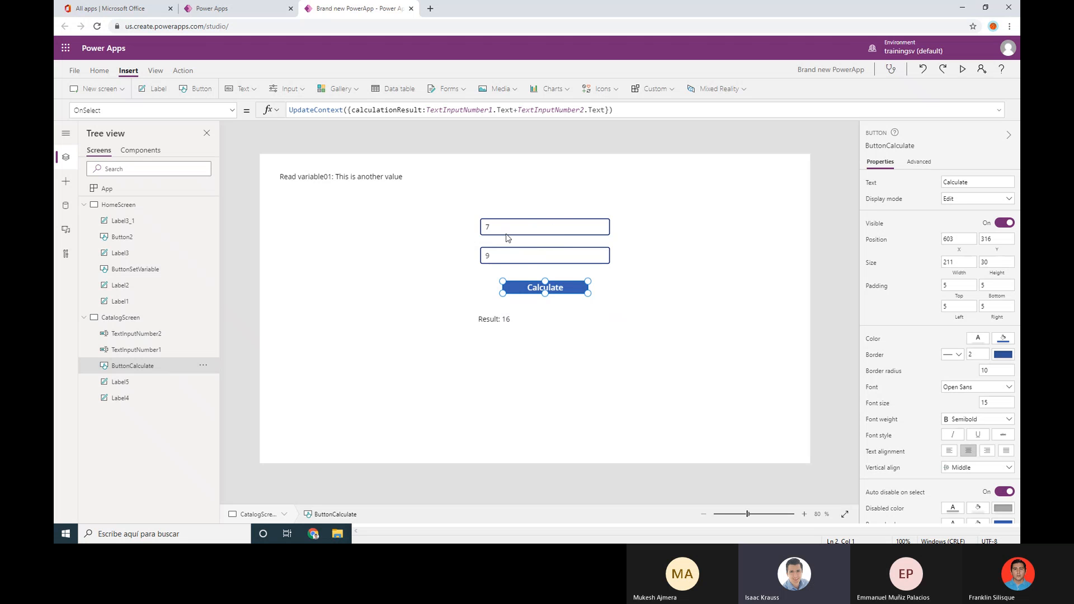
left_click(962, 69)
left_click(495, 153)
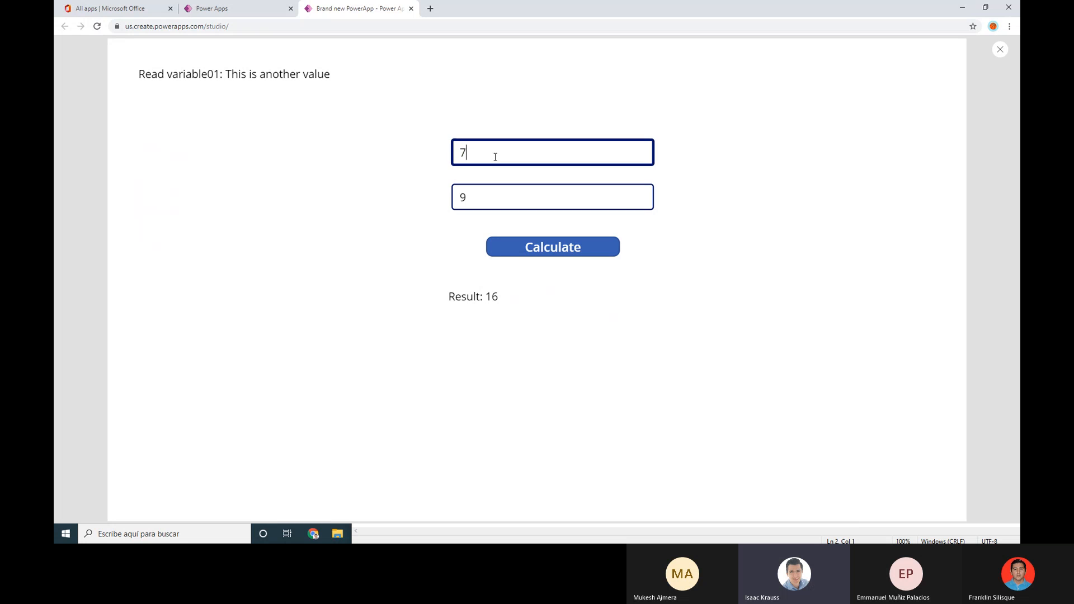
type("qweq")
left_click(619, 190)
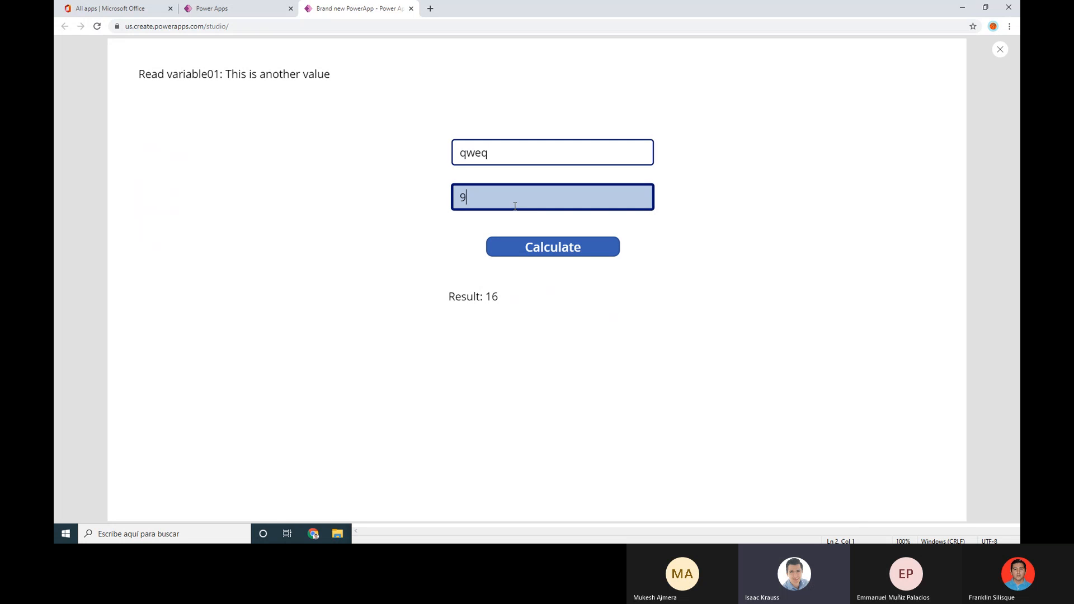
type("wqe")
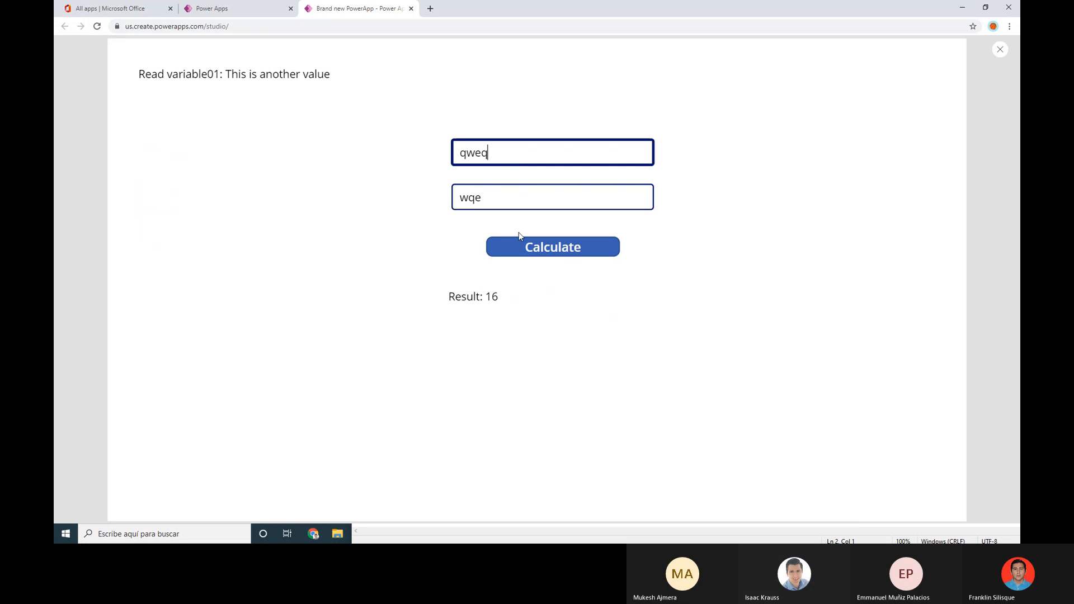
left_click(520, 242)
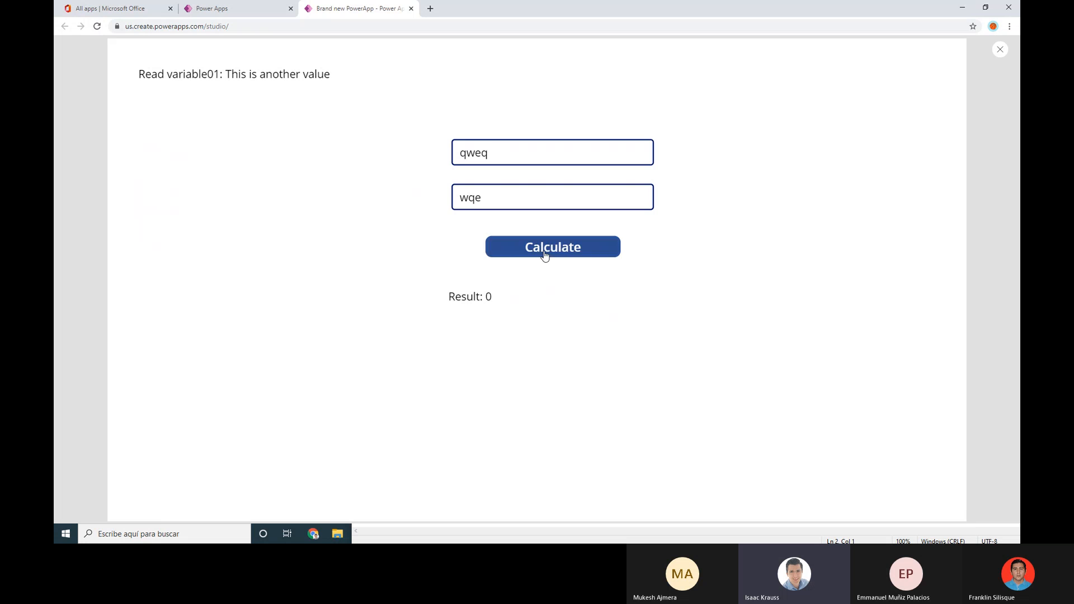
Close the preview, dismiss the 'Did you know?' tip, and select TextInputNumber1
left_click(481, 203)
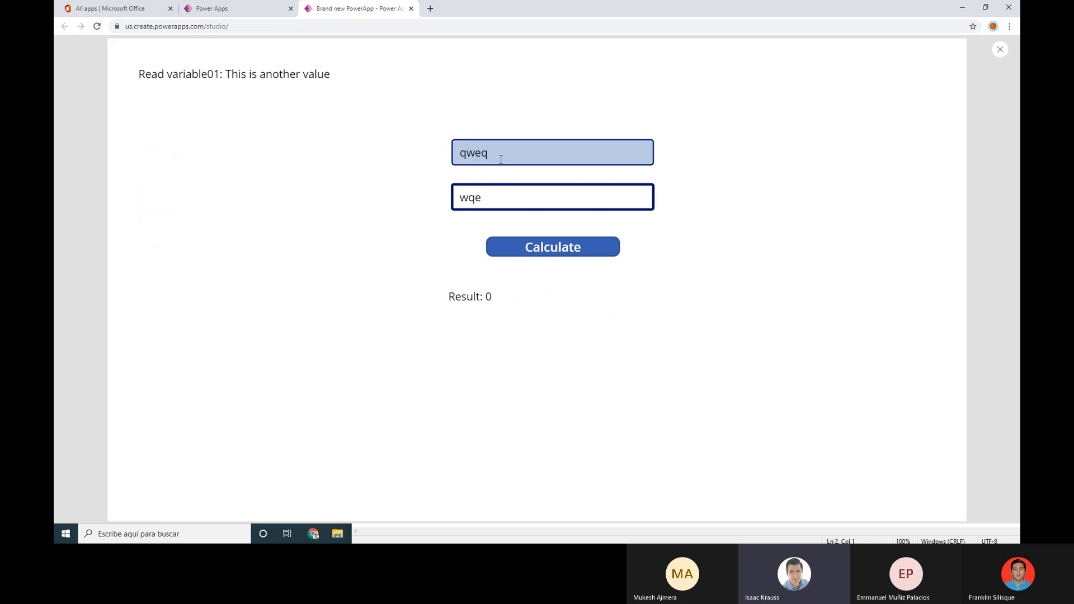
left_click(500, 159)
left_click(507, 191)
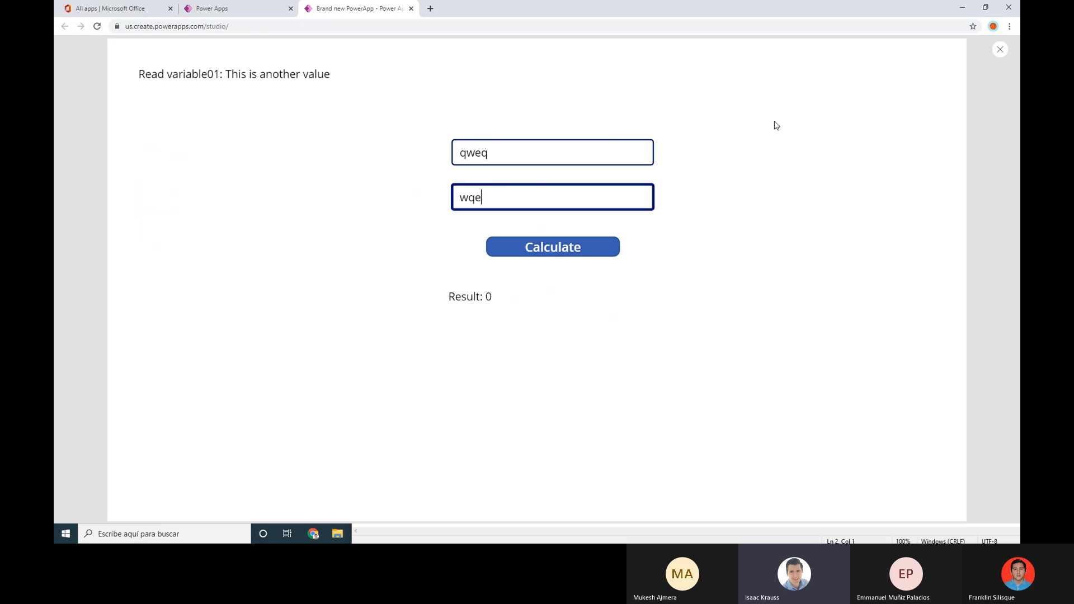
left_click(474, 153)
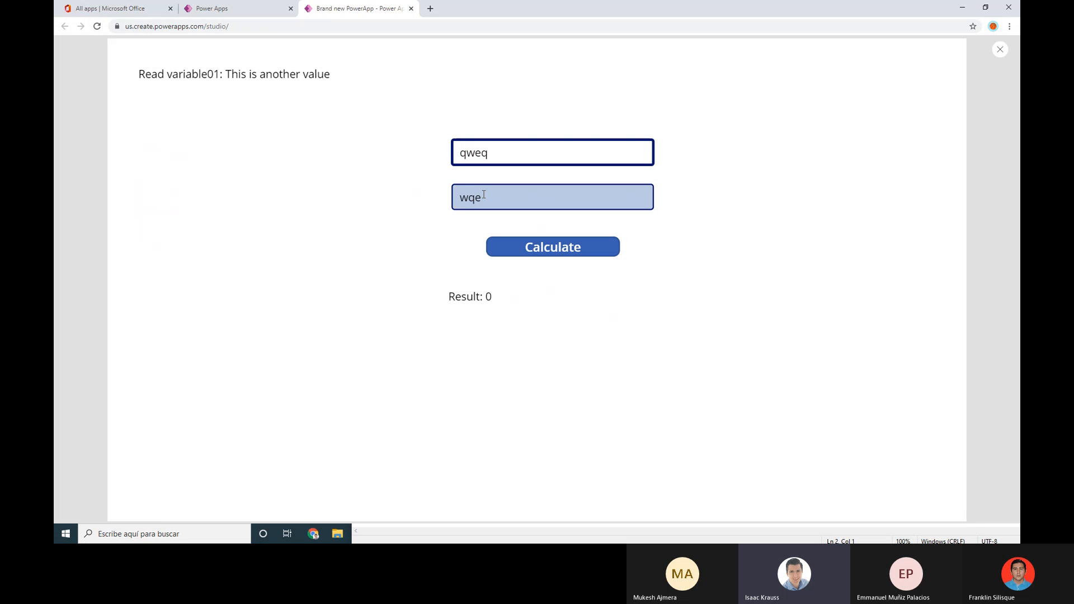
left_click(999, 50)
left_click(618, 314)
left_click(564, 230)
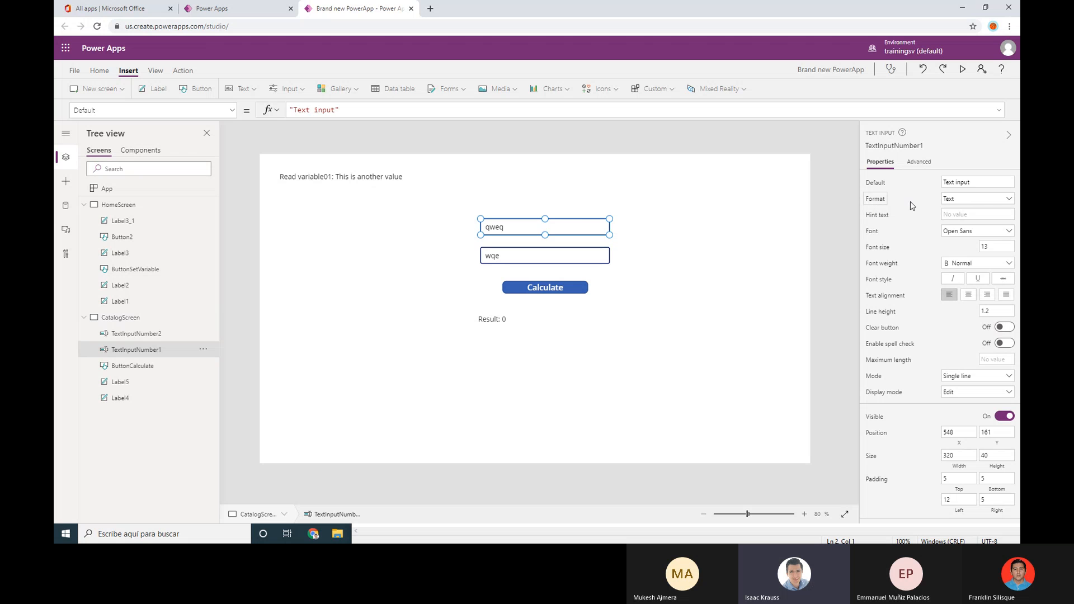
Set Format to Number for TextInputNumber1 and TextInputNumber2, then start the preview
left_click(1009, 202)
left_click(951, 217)
left_click(591, 256)
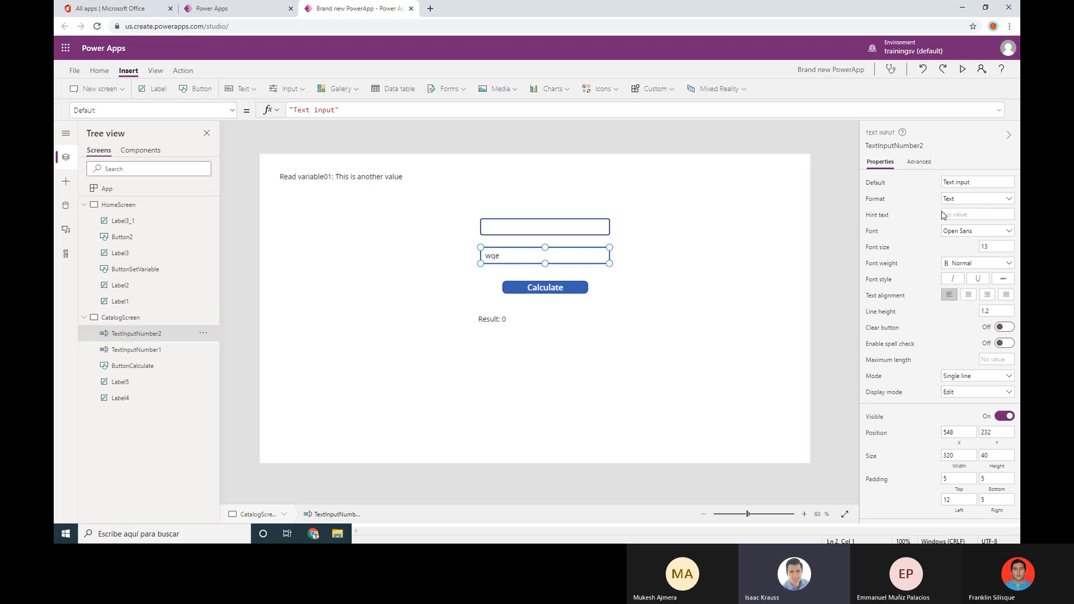
left_click(1010, 202)
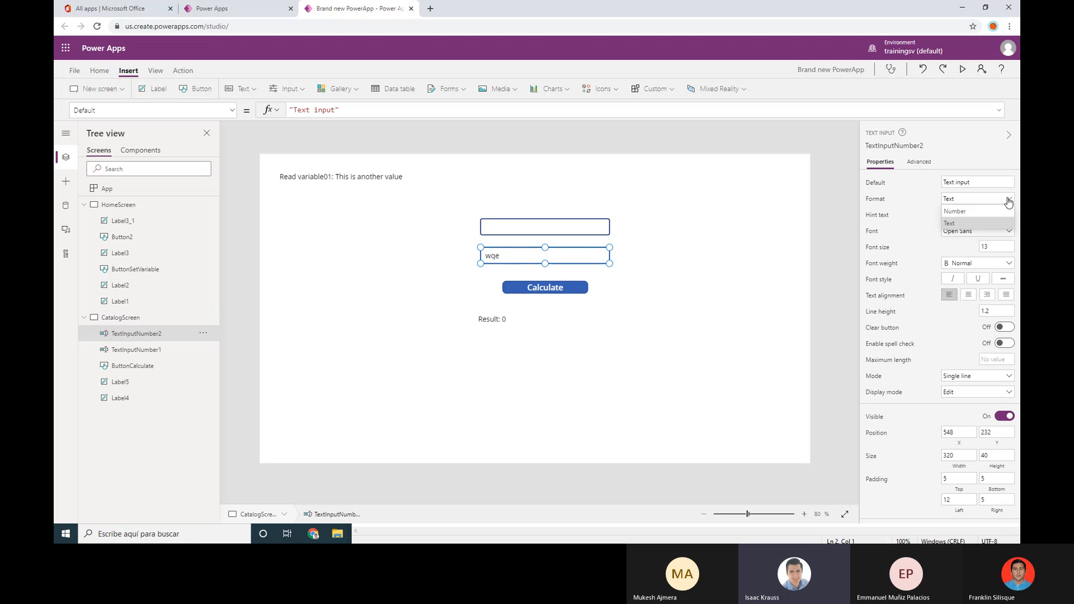
left_click(967, 210)
left_click(704, 261)
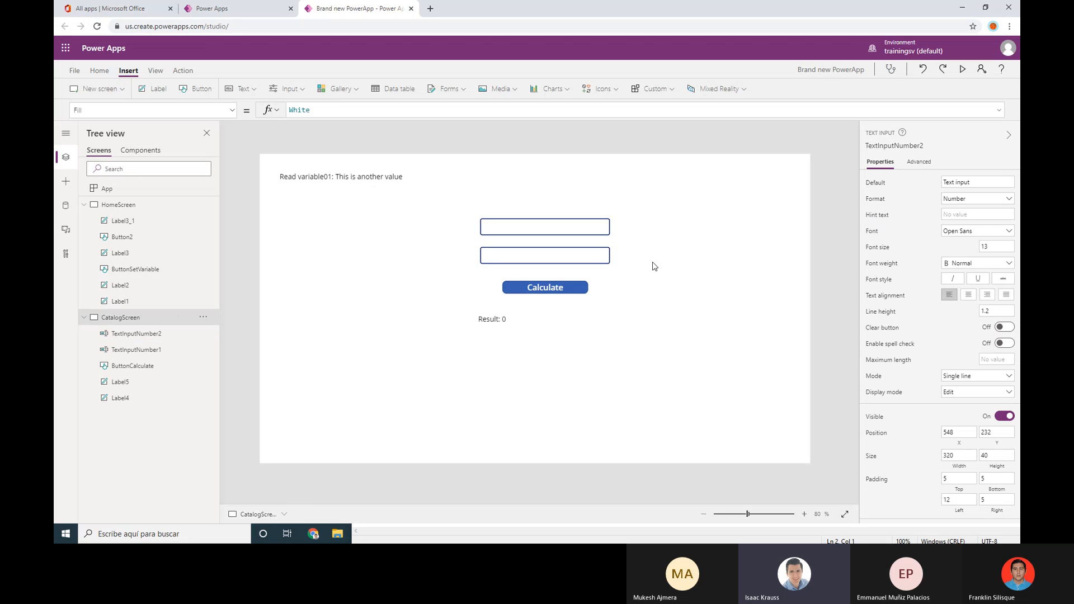
left_click(962, 73)
In the preview, enter 43 and 345 and calculate their sum
left_click(544, 153)
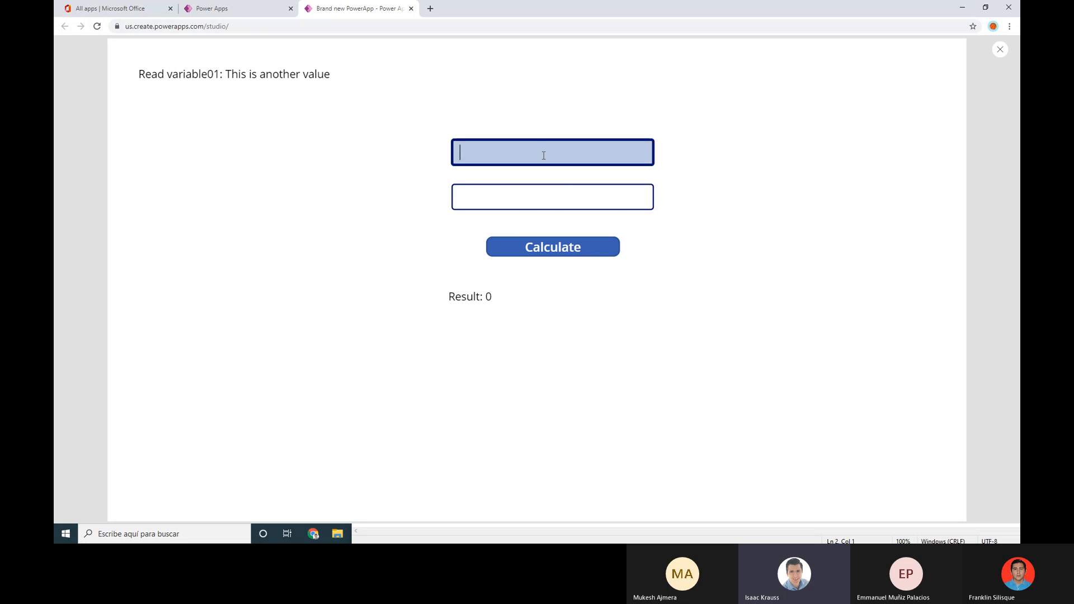
type("43")
left_click(553, 193)
type("345")
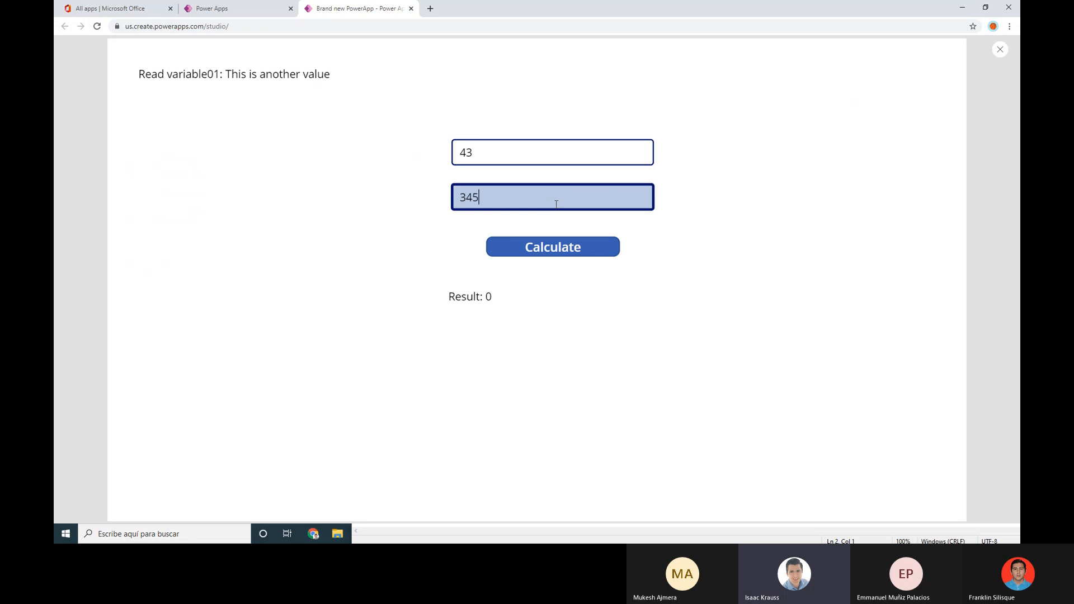
left_click(554, 246)
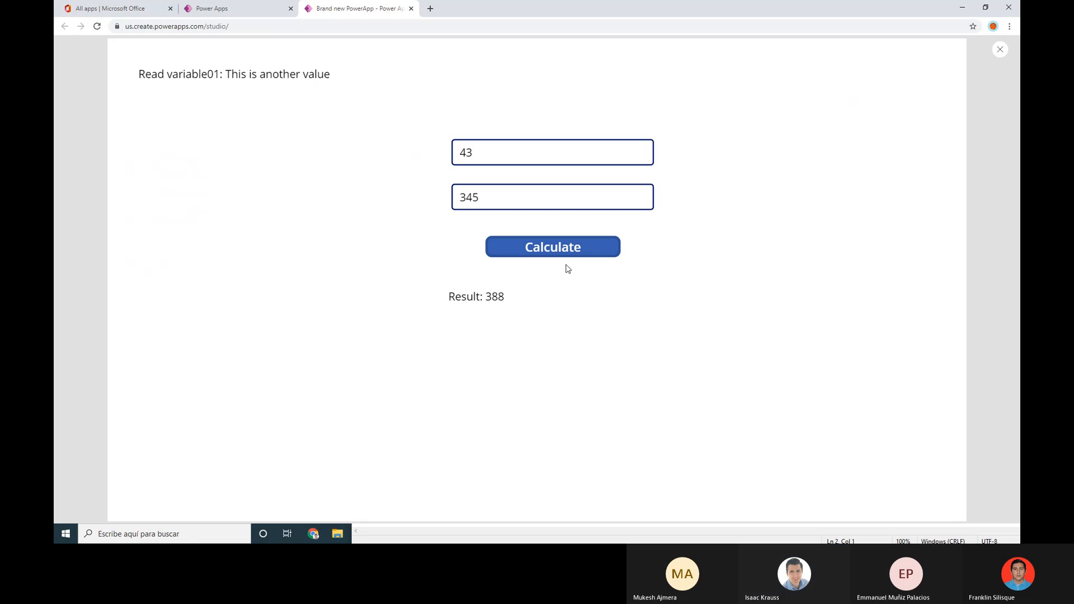
Change the first number to 123, recalculate to Result: 468, and close the preview
left_click(580, 153)
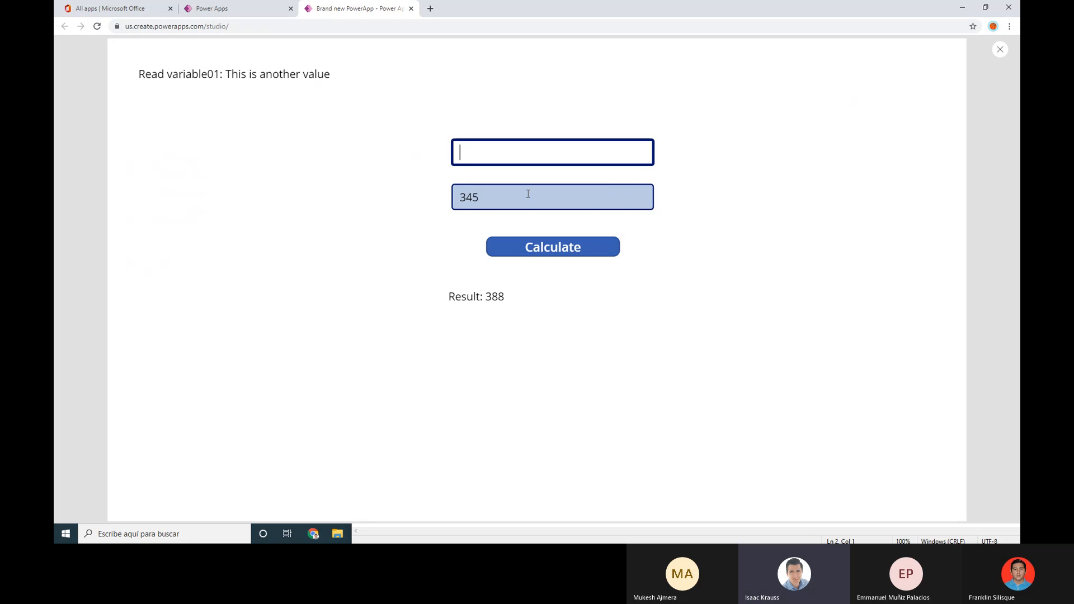
type("6")
key("BackSpace")
type("4")
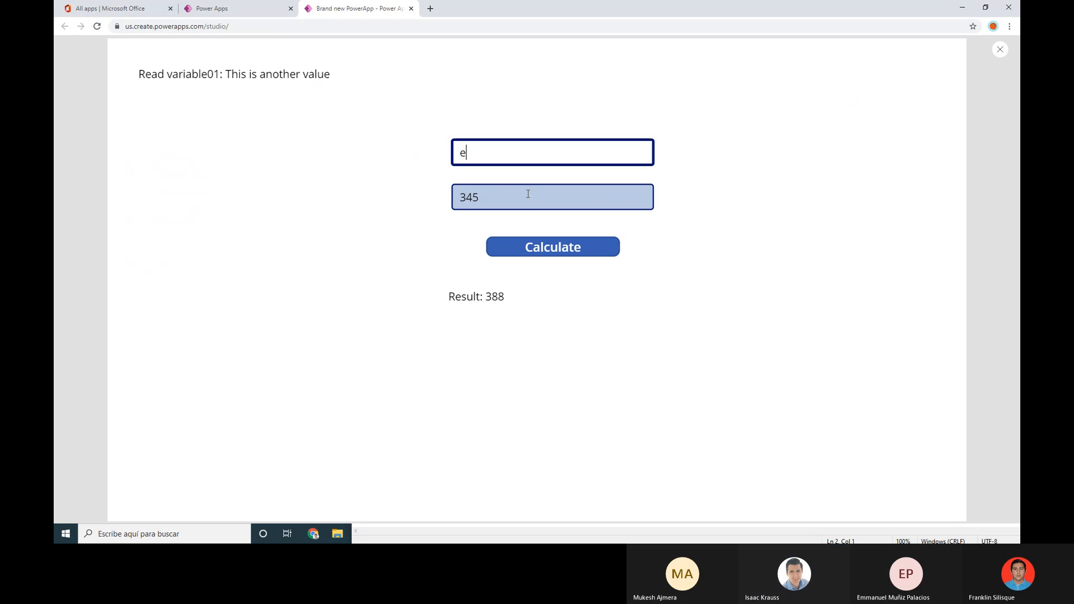
key("BackSpace")
type("123")
left_click(575, 246)
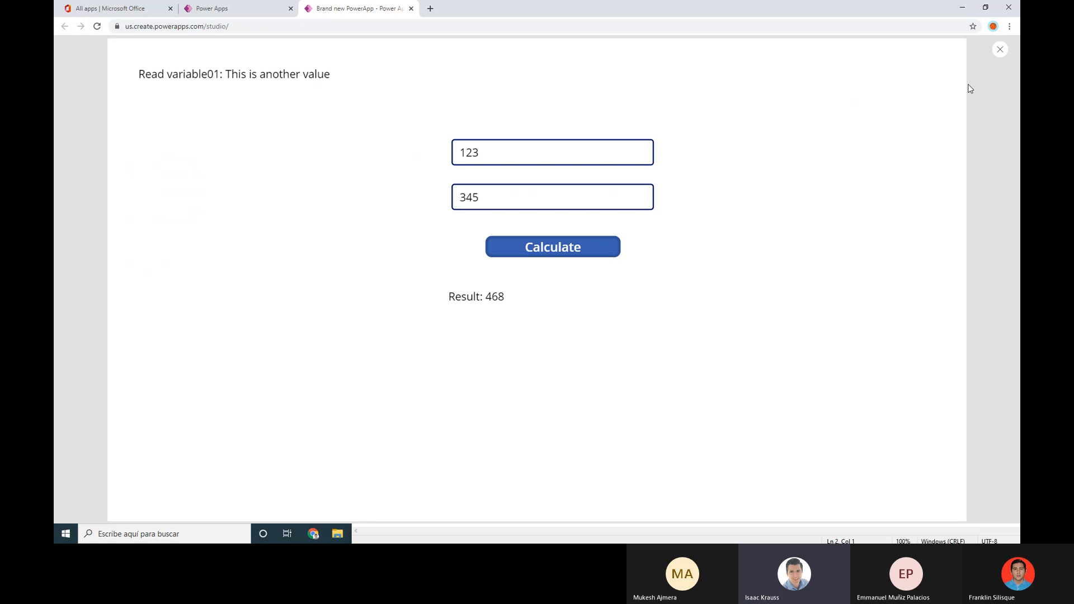
left_click(1001, 49)
left_click(621, 315)
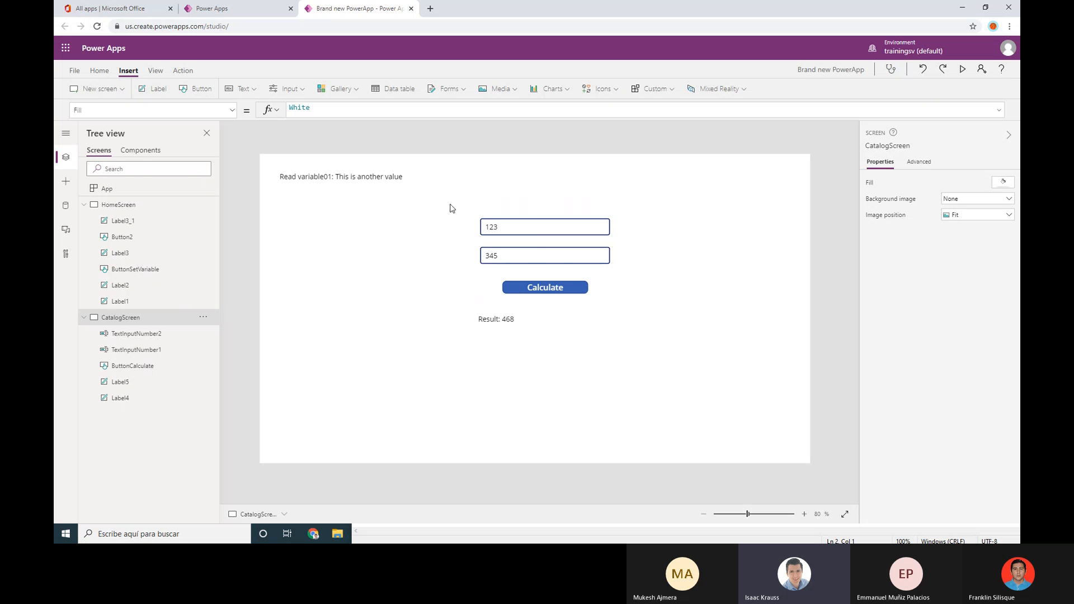
left_click(340, 89)
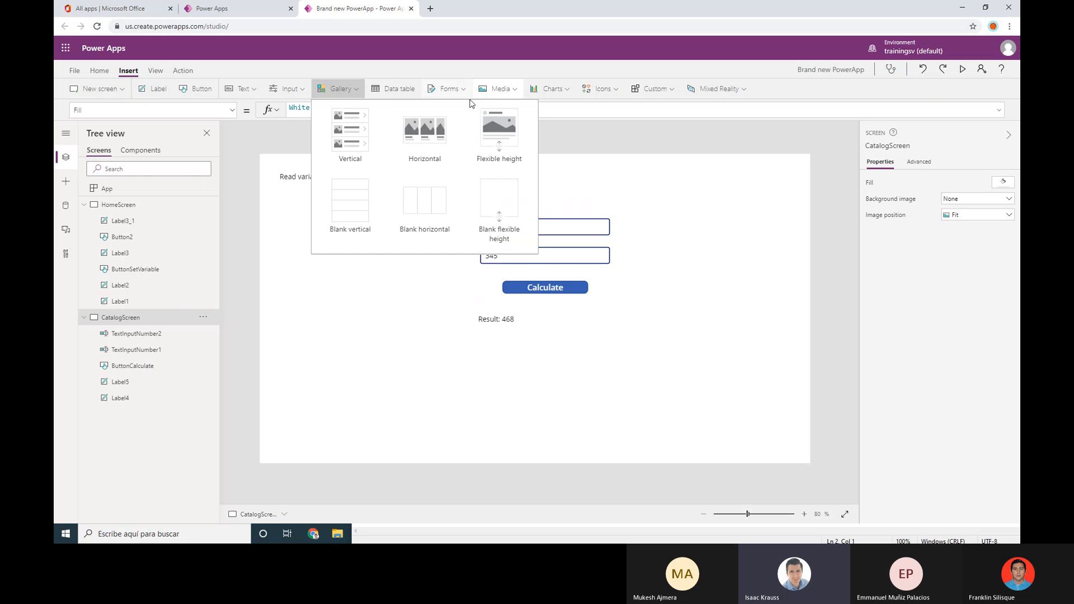
left_click(777, 74)
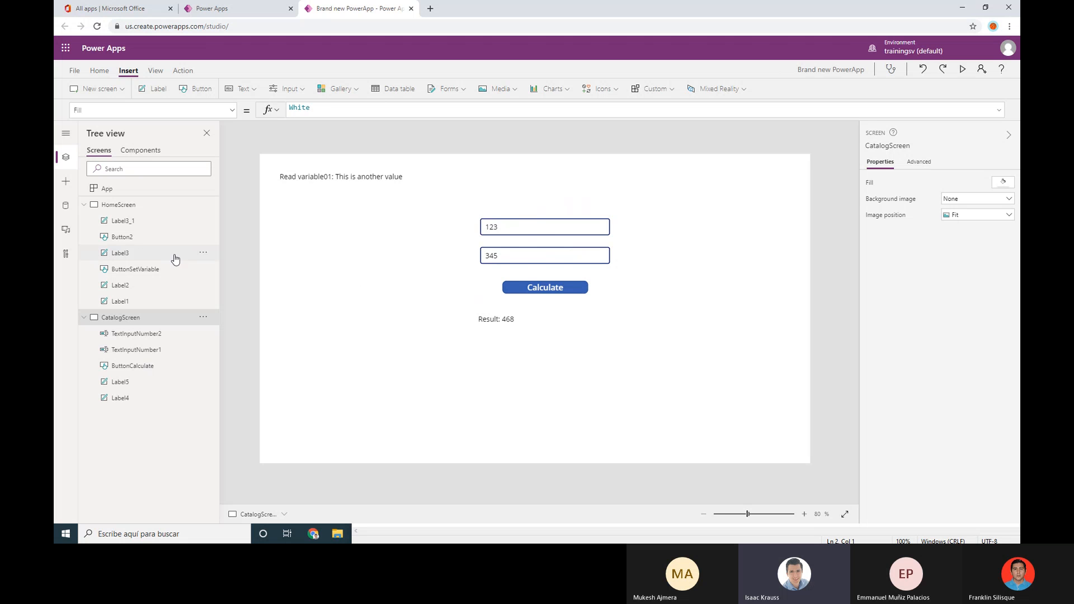
left_click(135, 212)
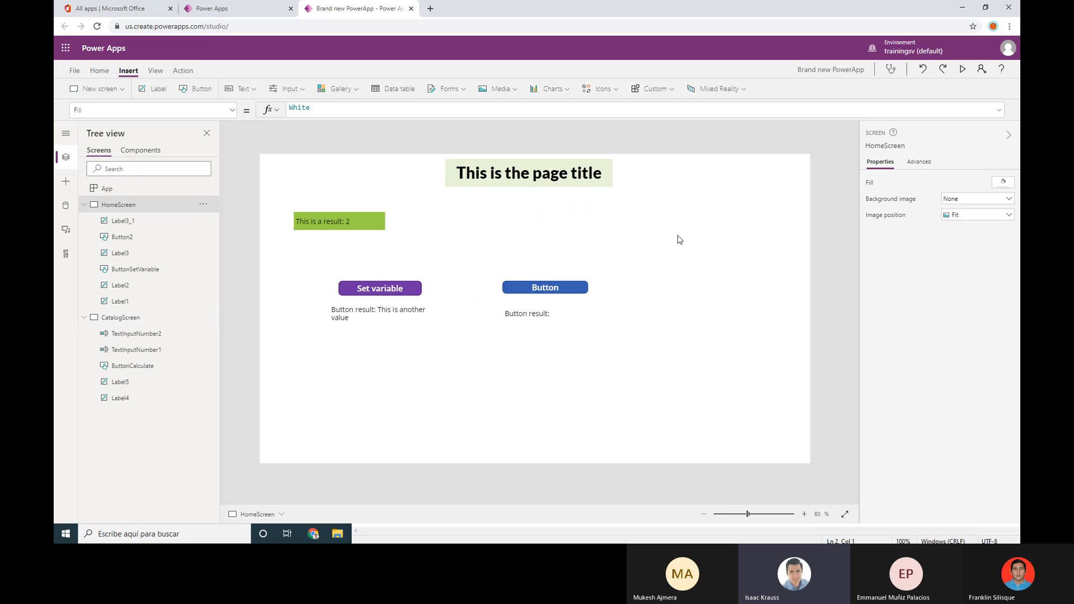
left_click(552, 179)
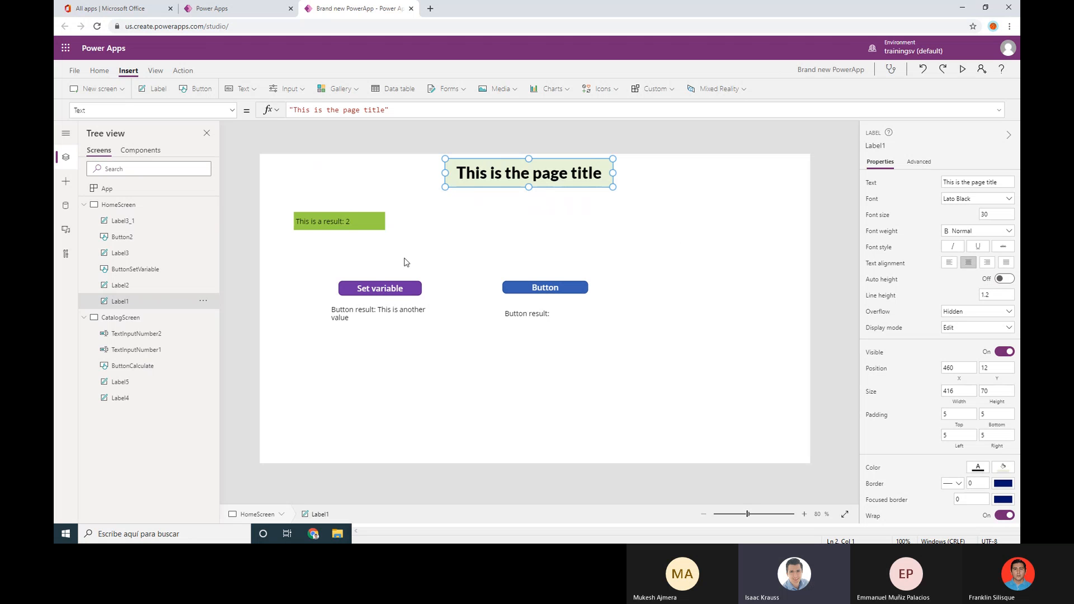
left_click(338, 223)
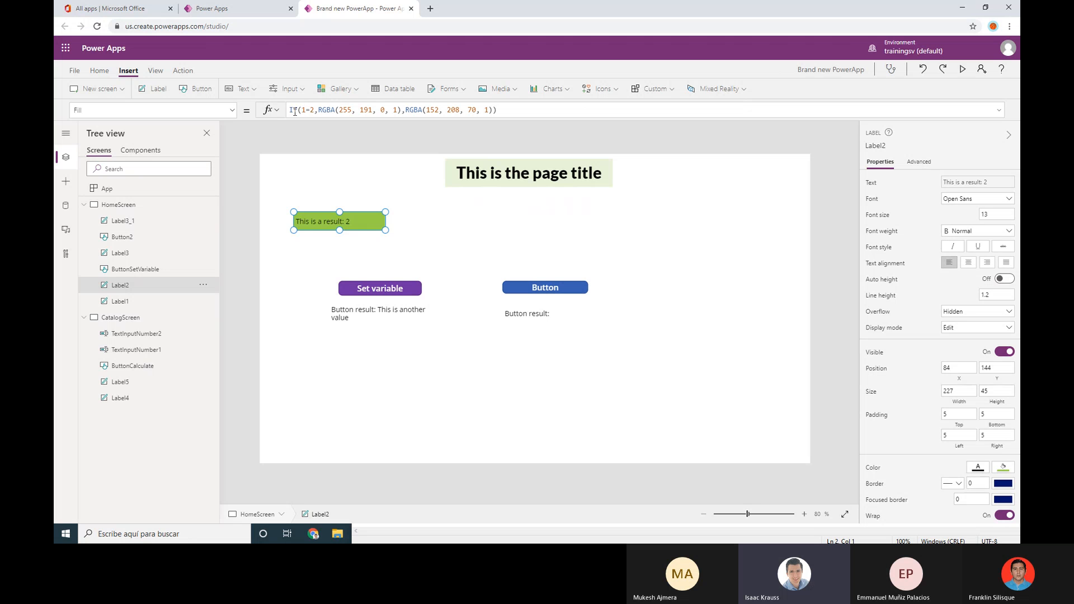
left_click(386, 291)
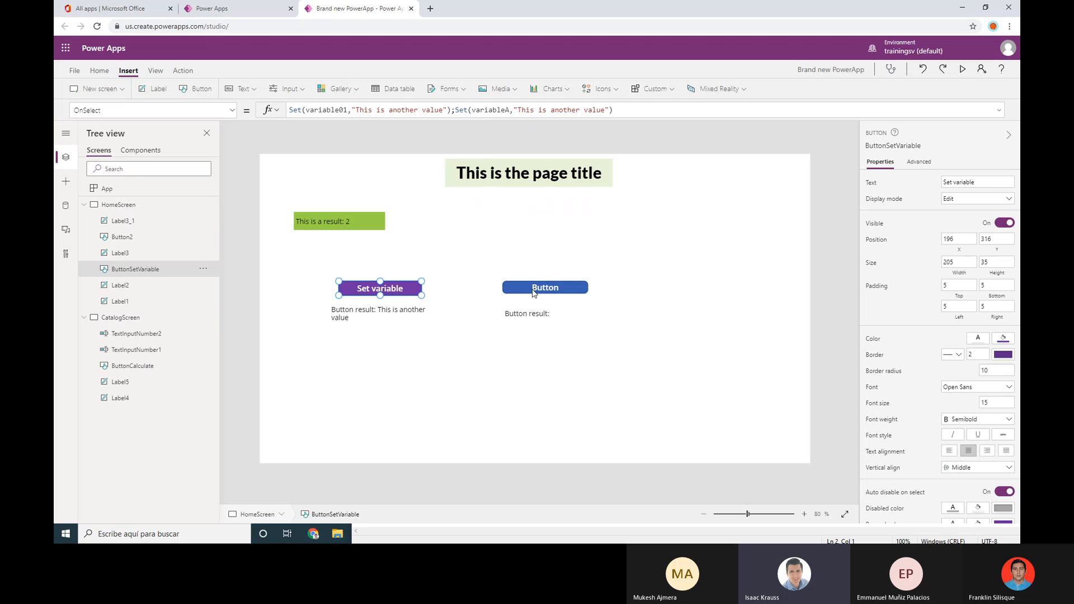
left_click(533, 292)
left_click(406, 292)
left_click(299, 108)
left_click(568, 287)
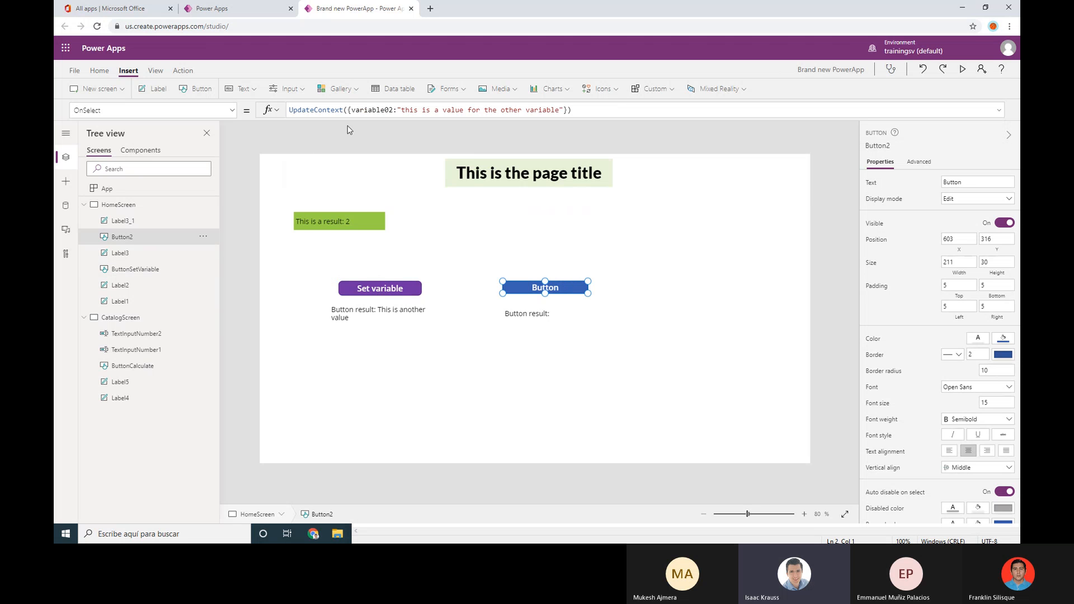
double_click(319, 109)
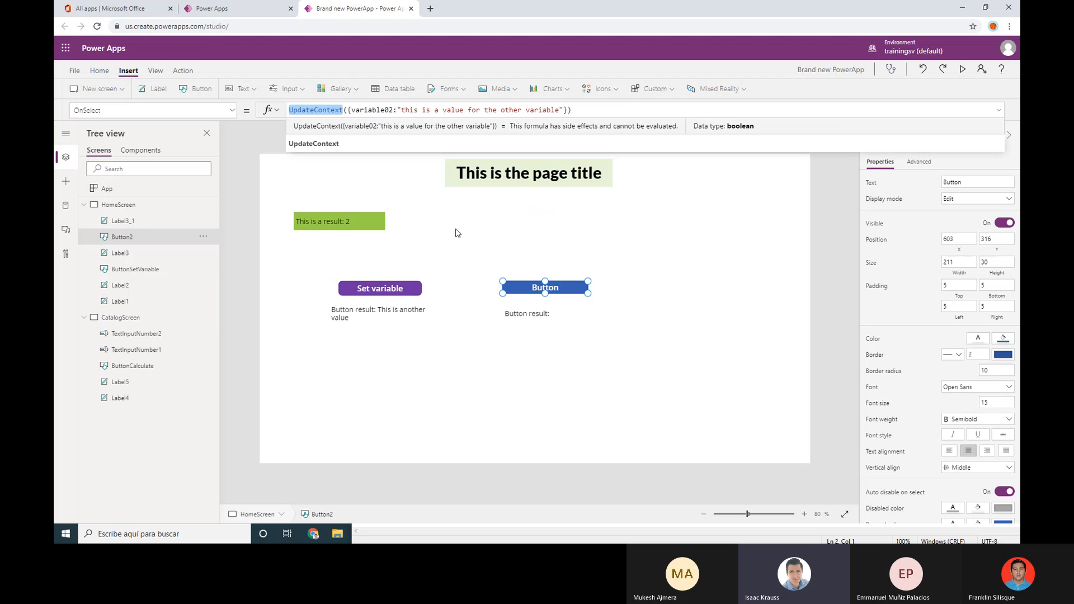
left_click(140, 317)
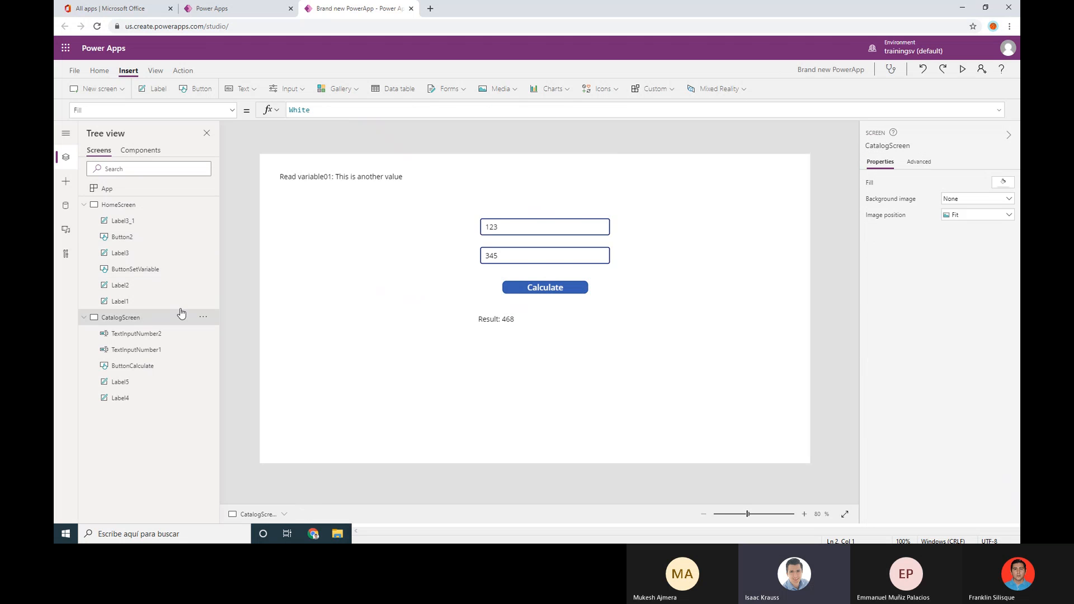
left_click(521, 230)
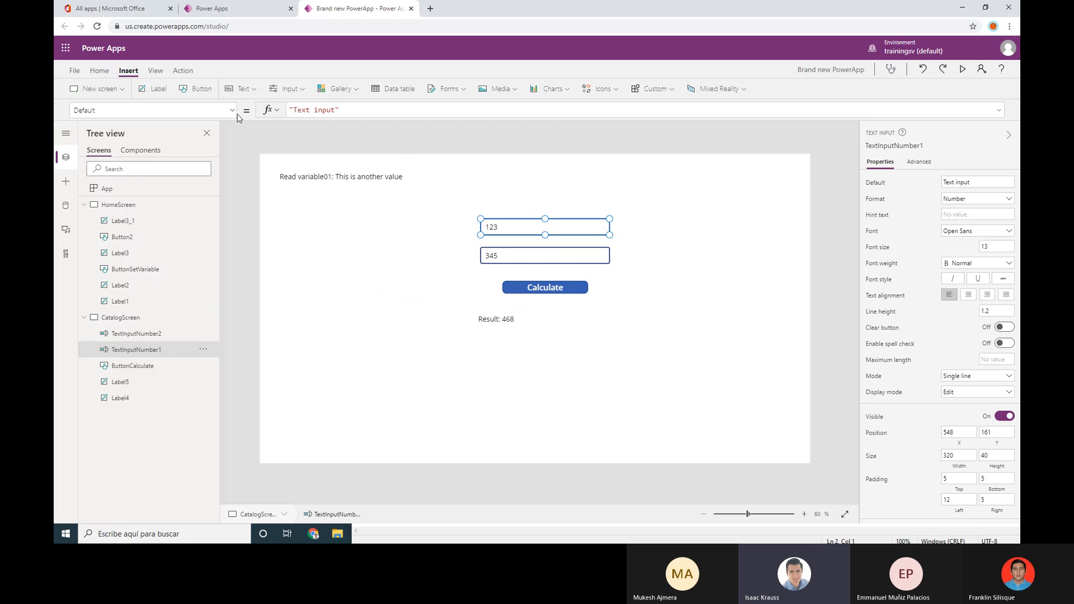
left_click(524, 255)
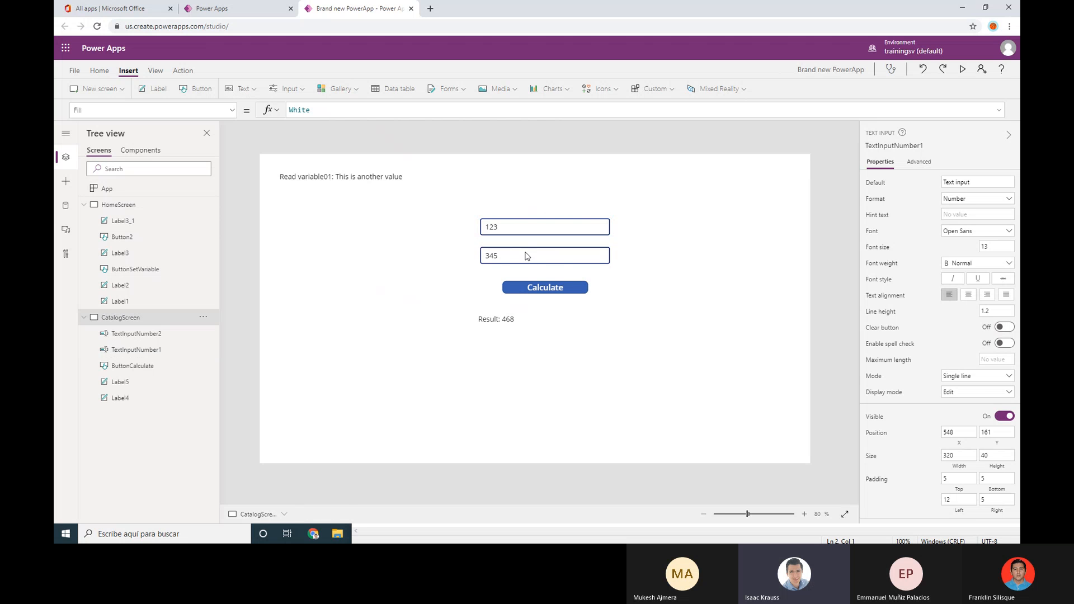
left_click(513, 229)
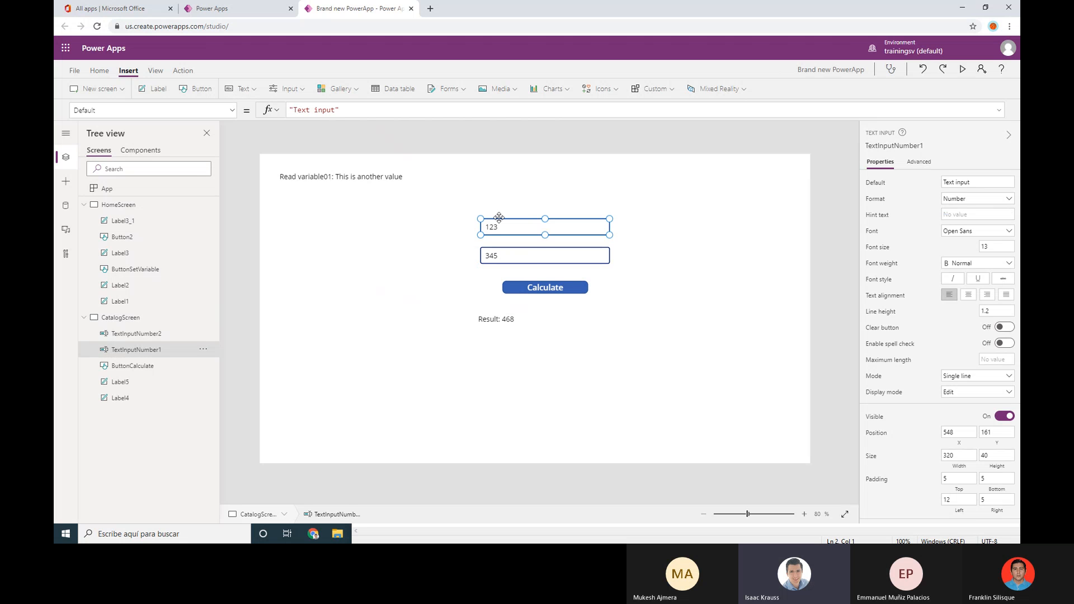
left_click(546, 281)
left_click(552, 288)
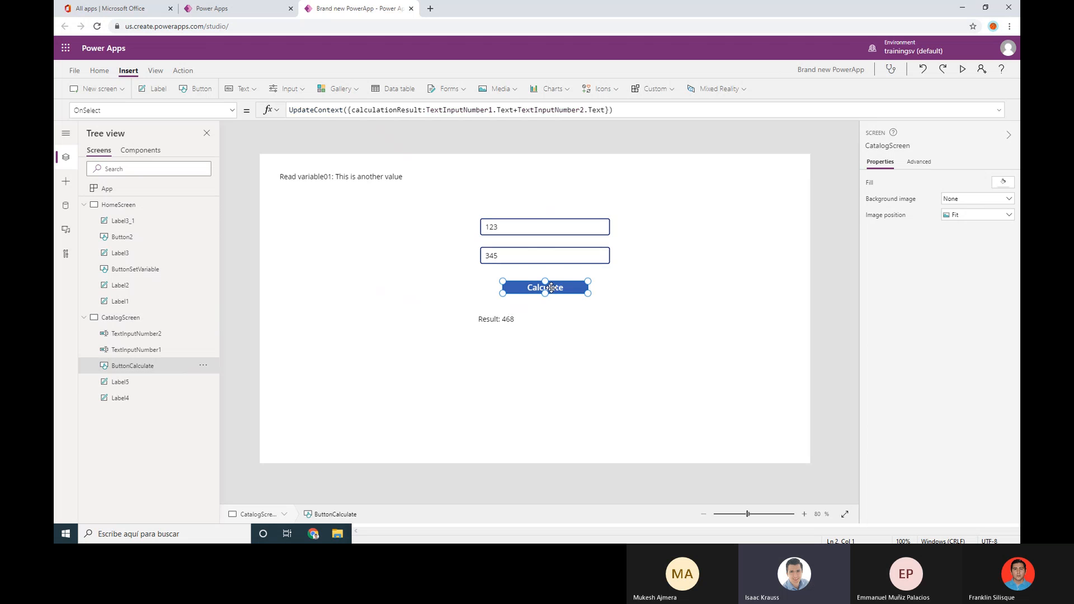
left_click(516, 320)
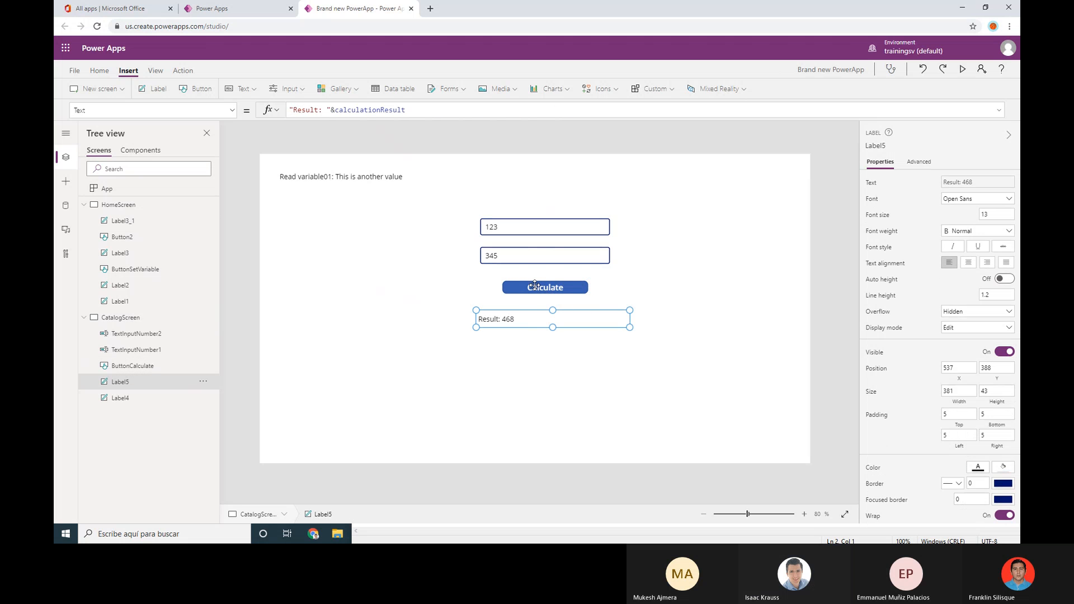
left_click(535, 284)
double_click(378, 110)
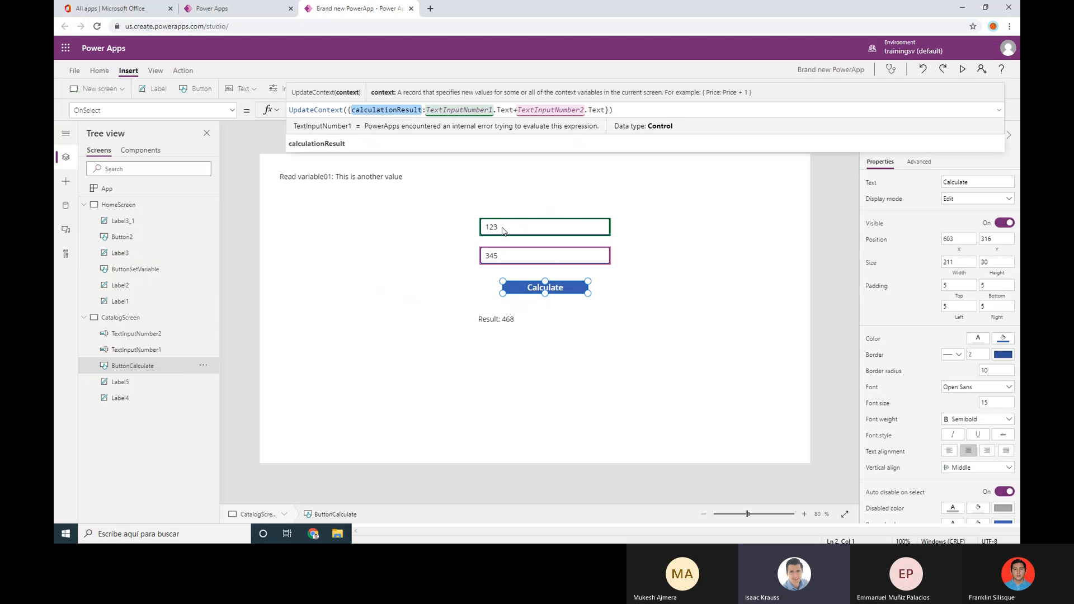
left_click(523, 320)
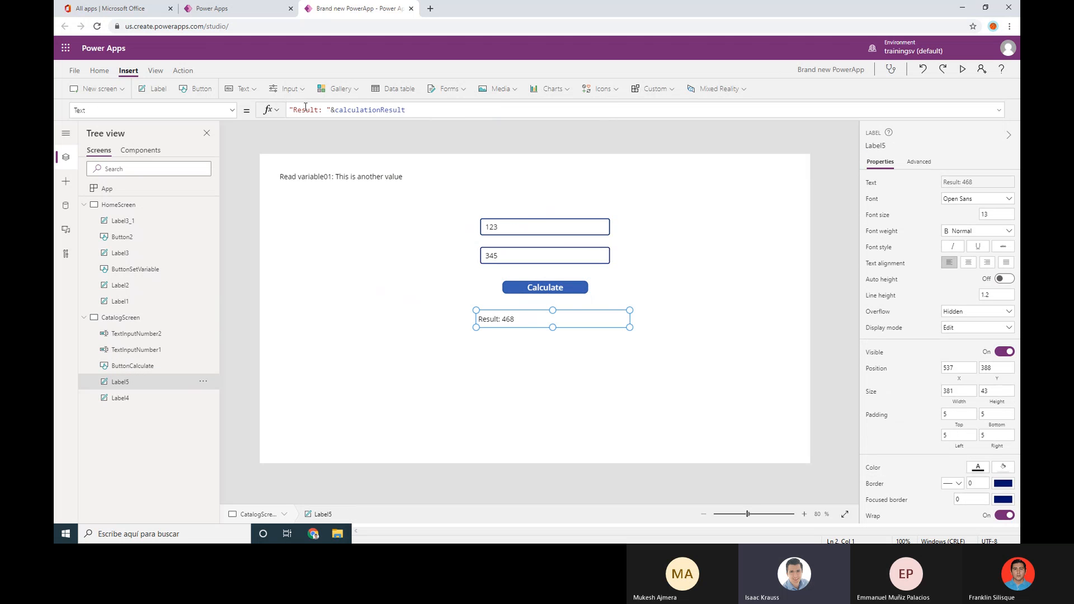
left_click_drag(331, 110, 458, 110)
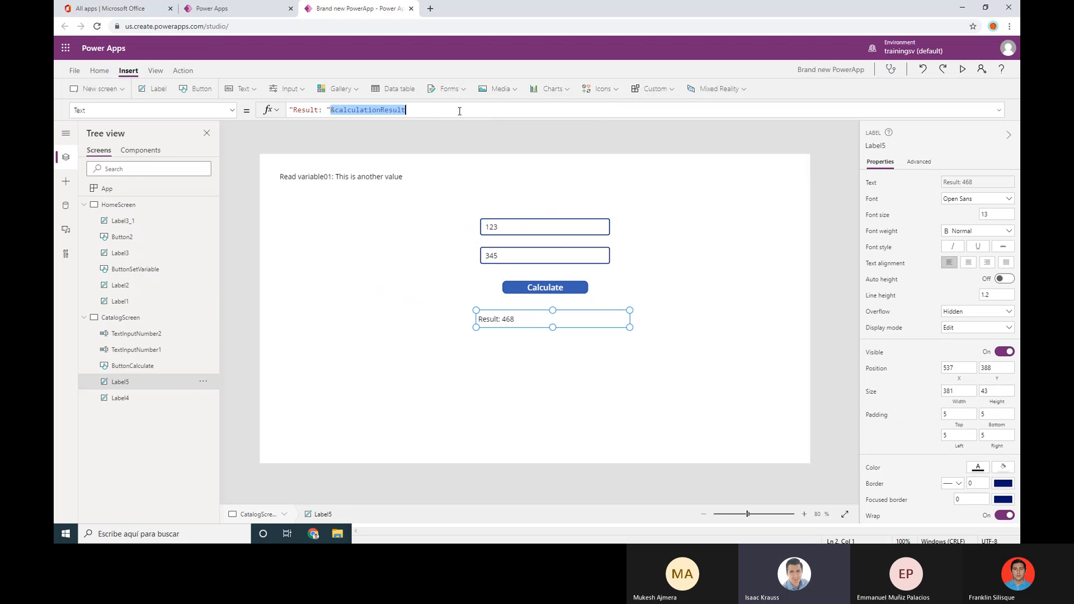
Deselect the current label and select the Read variable01 label on CatalogScreen
left_click(648, 213)
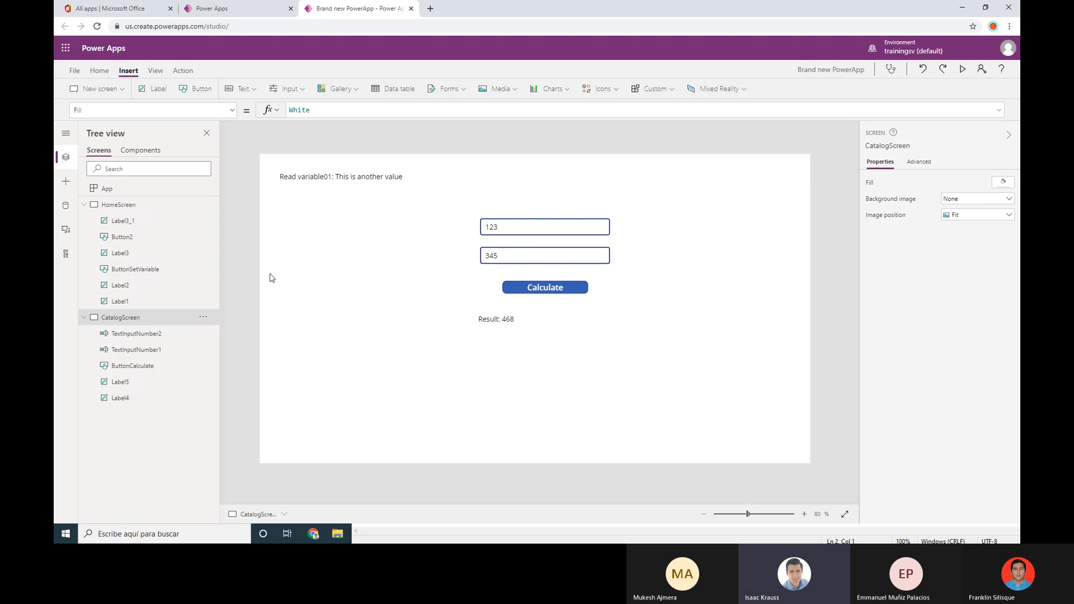
left_click(287, 182)
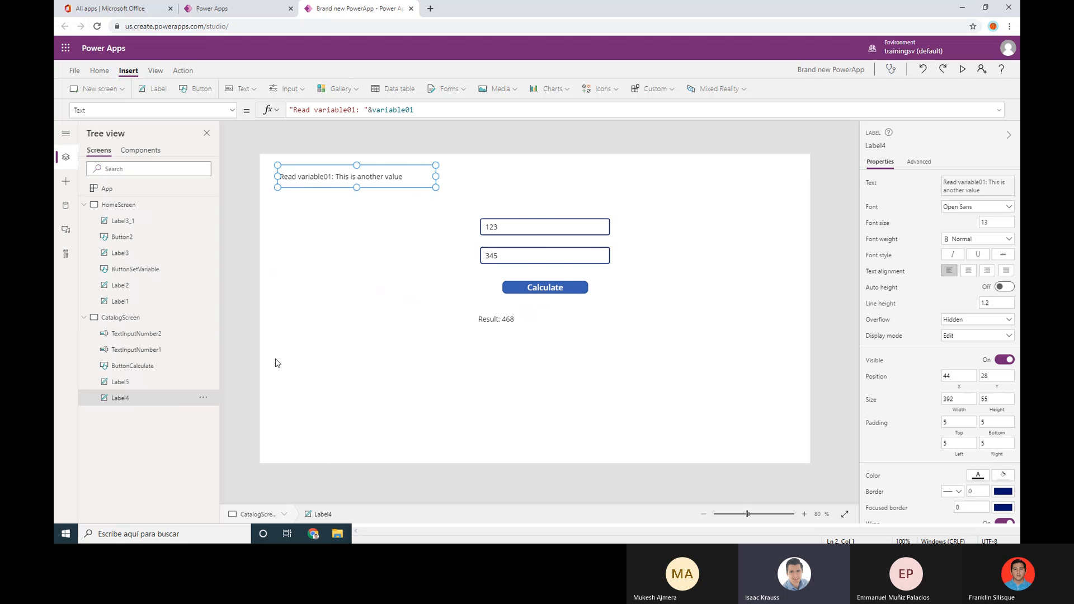
On HomeScreen, change Button2's caption to UpdateContext
left_click(143, 223)
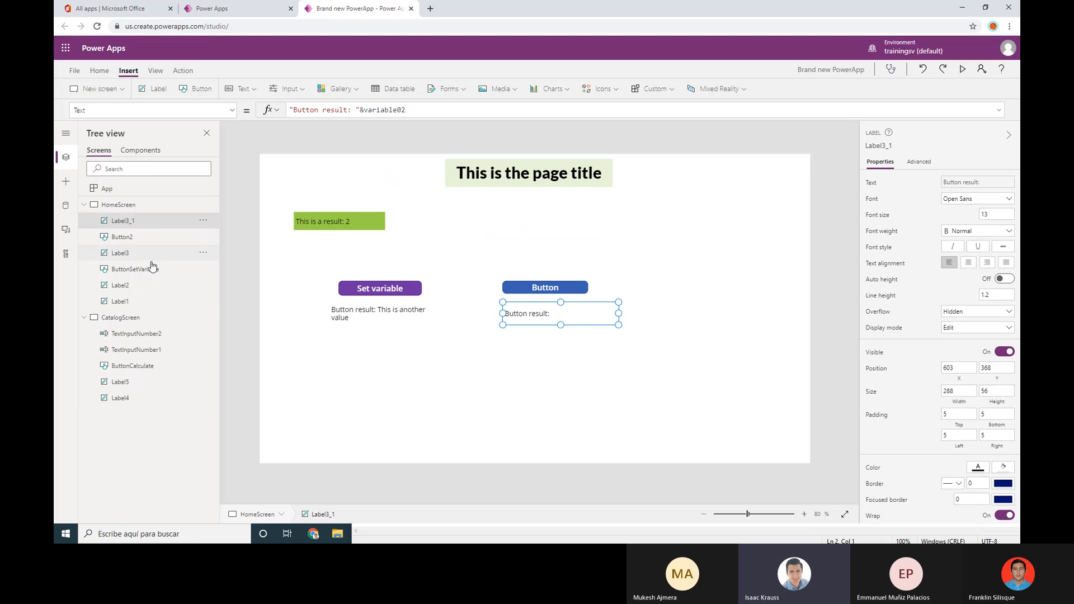
left_click(150, 269)
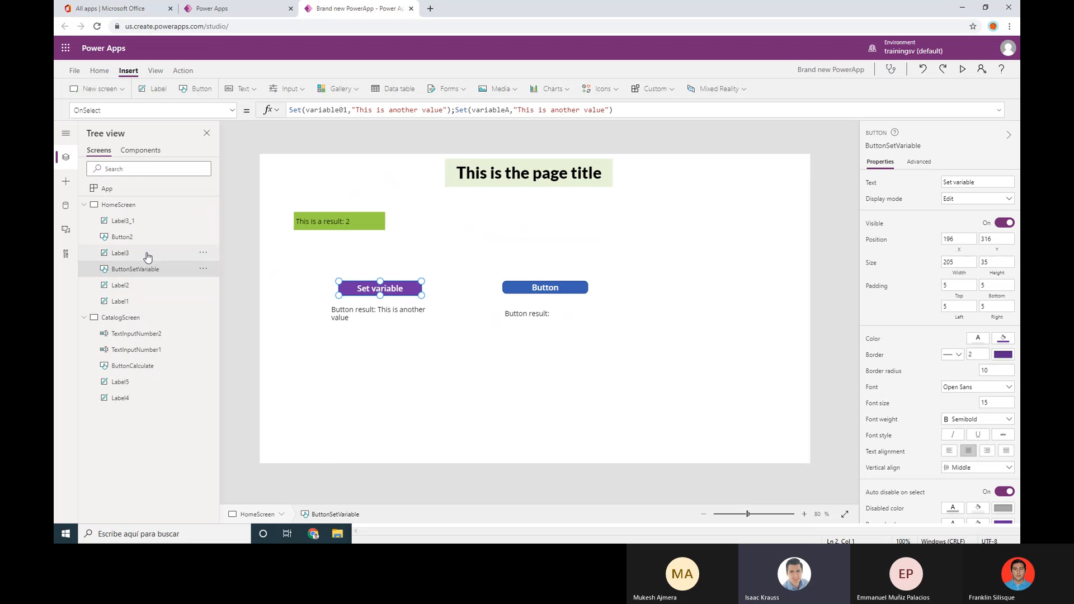
left_click(137, 237)
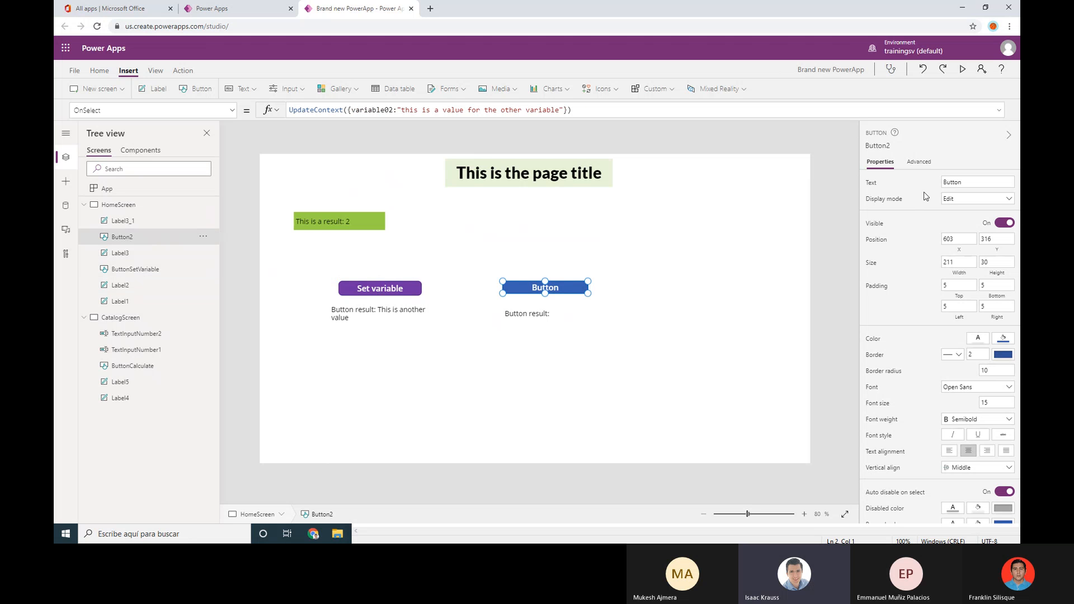
left_click_drag(978, 181, 891, 185)
type("UpdateContext")
left_click(788, 232)
Rename the Button2 control to ButtonUpdateContext
left_click(144, 242)
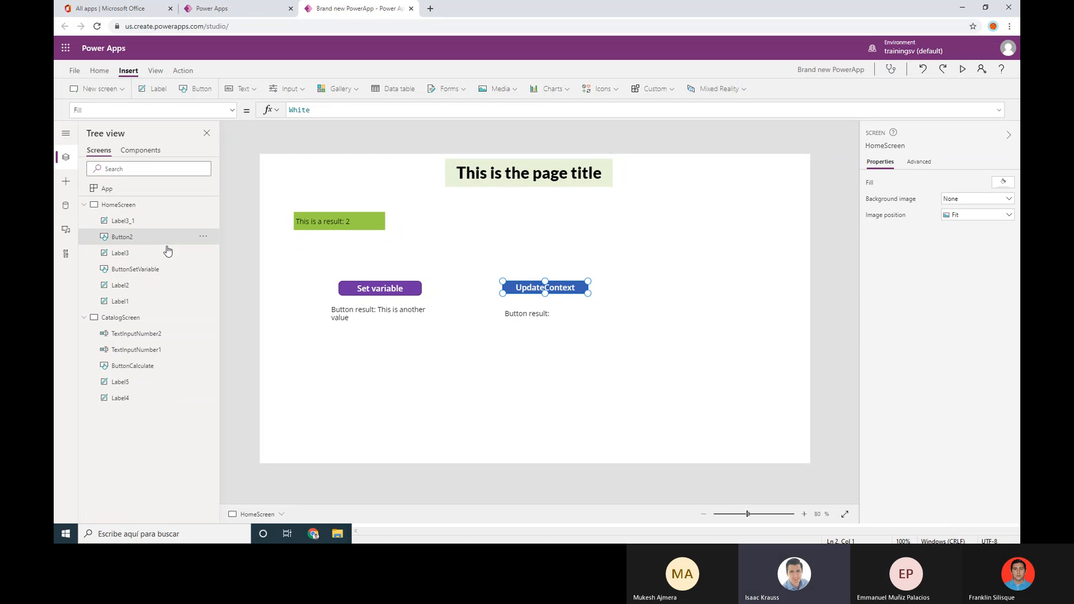
left_click(204, 236)
left_click(237, 321)
key("End")
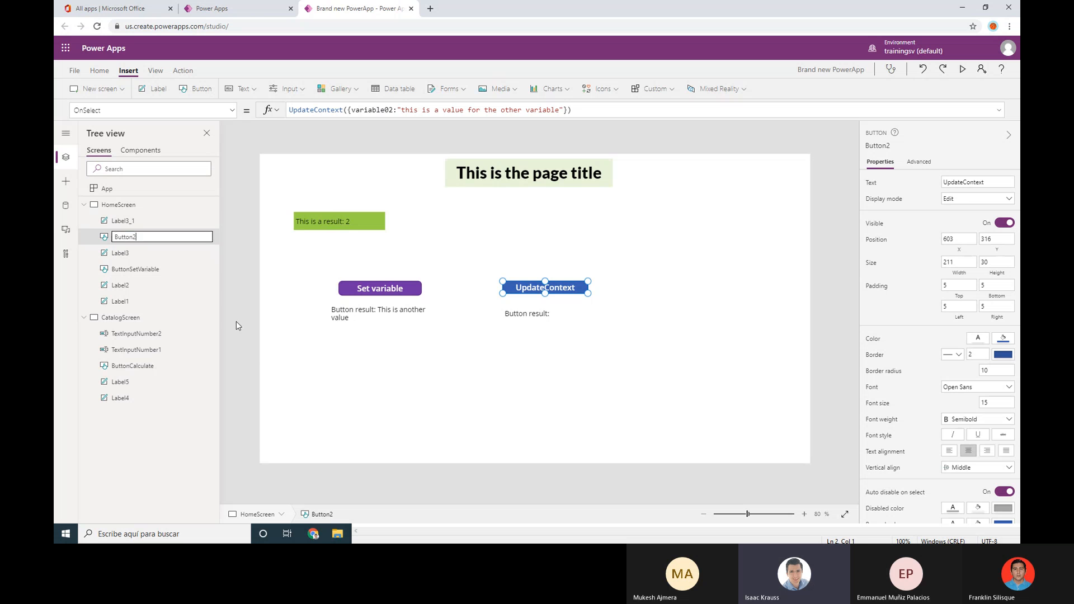
key("BackSpace")
type("UpdateContext")
key("Return")
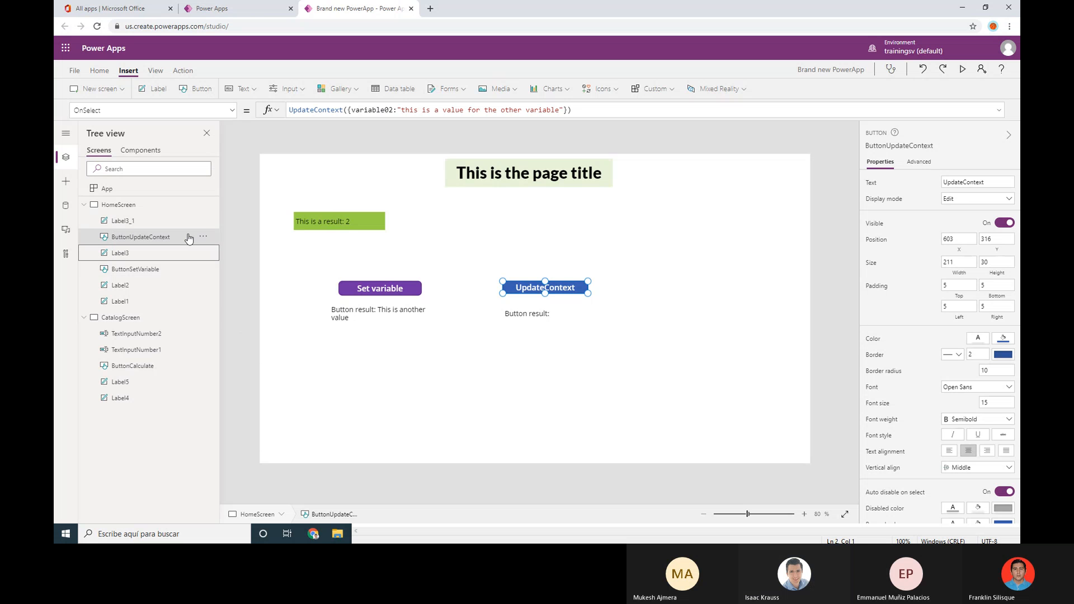
Compare the formulas of the Set variable and UpdateContext buttons
left_click(159, 273)
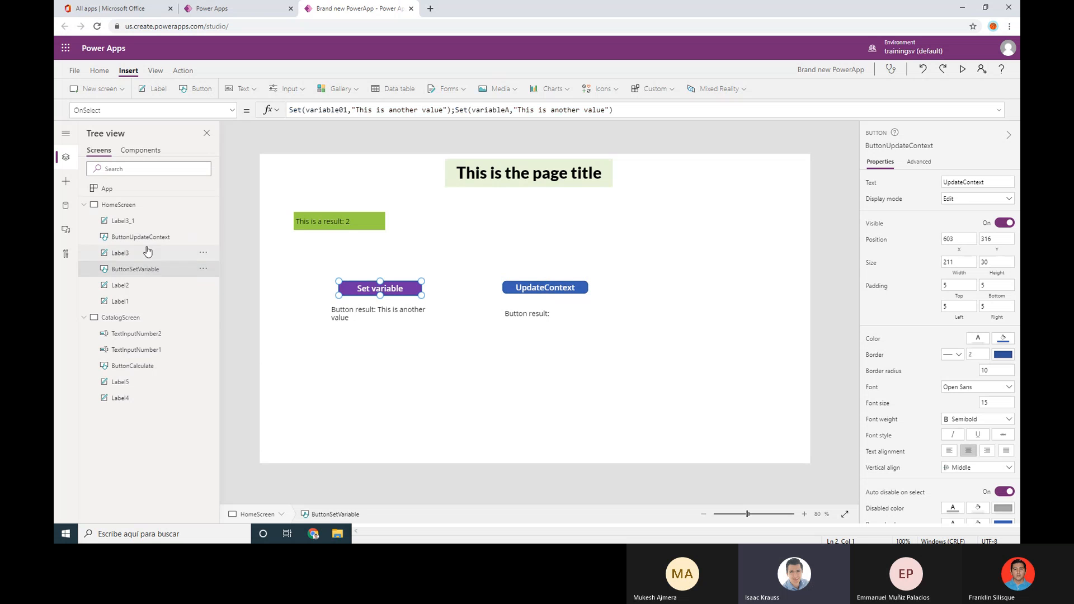
left_click(141, 240)
left_click(143, 269)
left_click(140, 239)
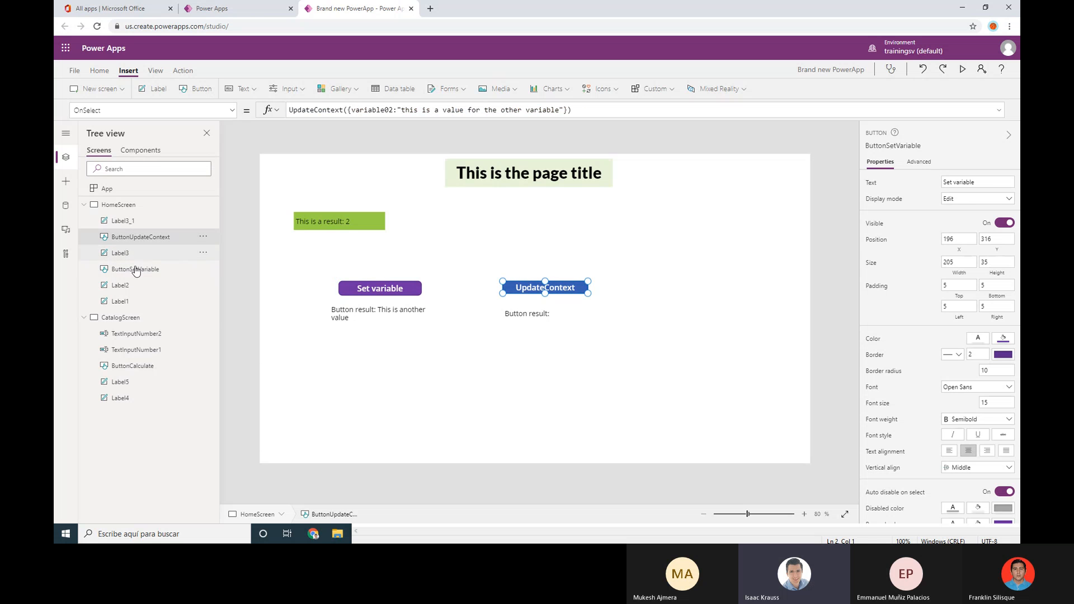
left_click(139, 271)
left_click(138, 238)
left_click(138, 273)
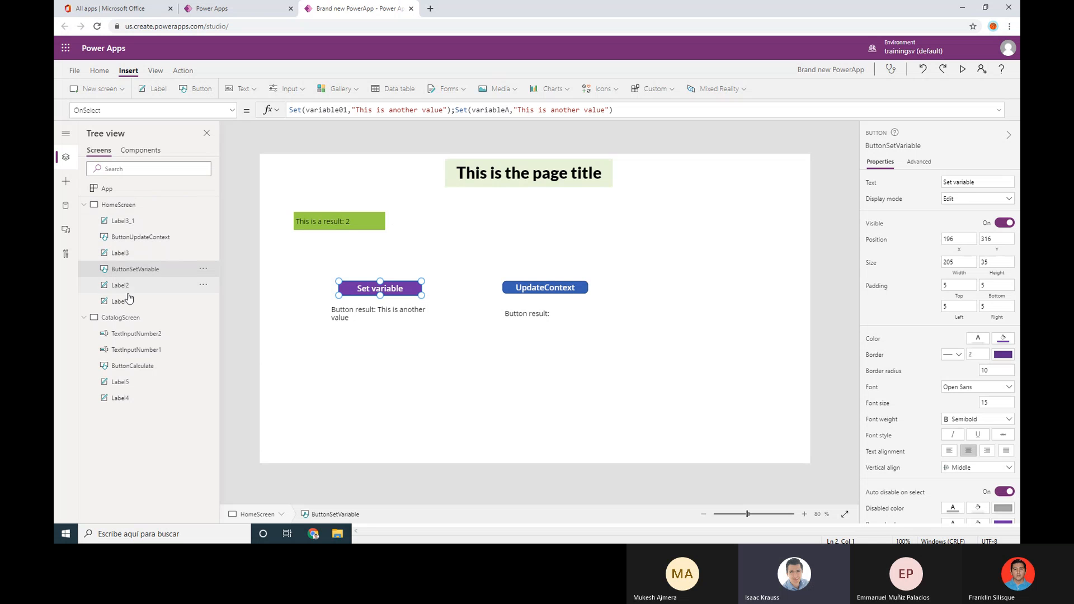
left_click(144, 338)
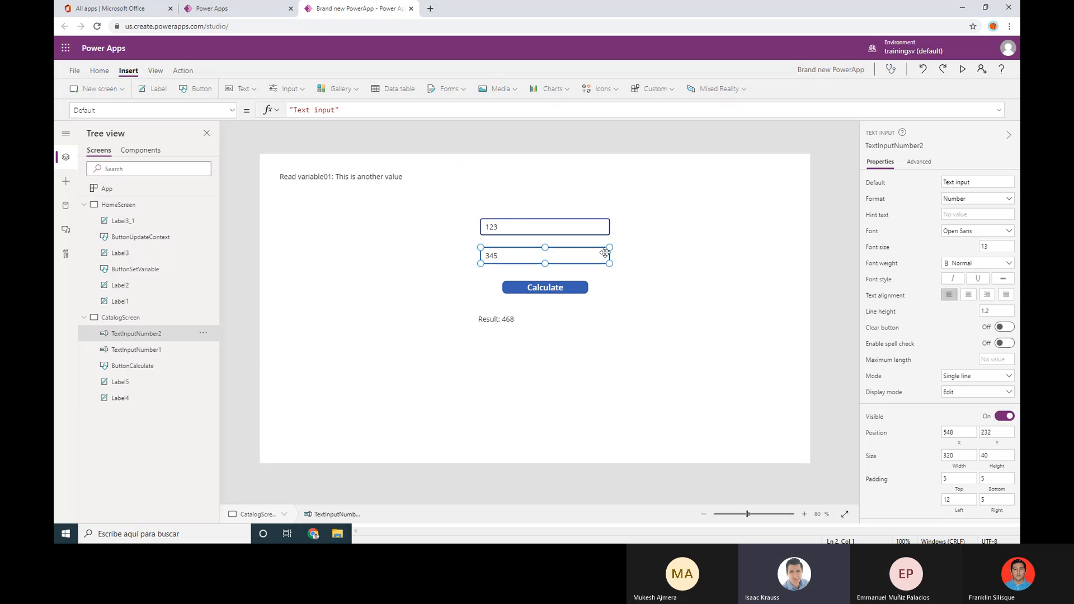
left_click(544, 287)
left_click(143, 333)
left_click(145, 355)
left_click(148, 321)
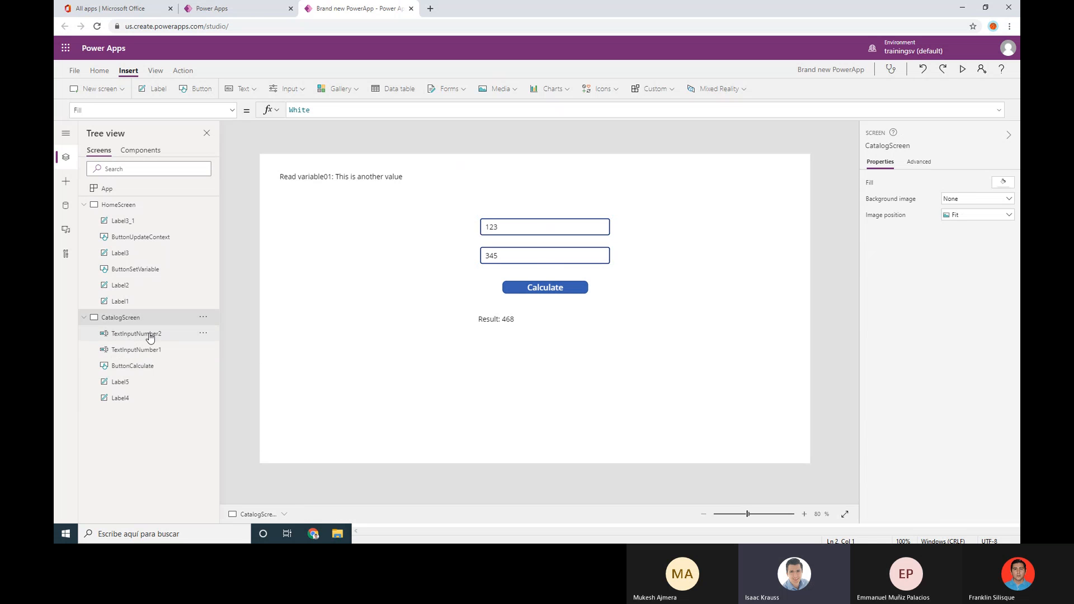
left_click(149, 334)
left_click(152, 351)
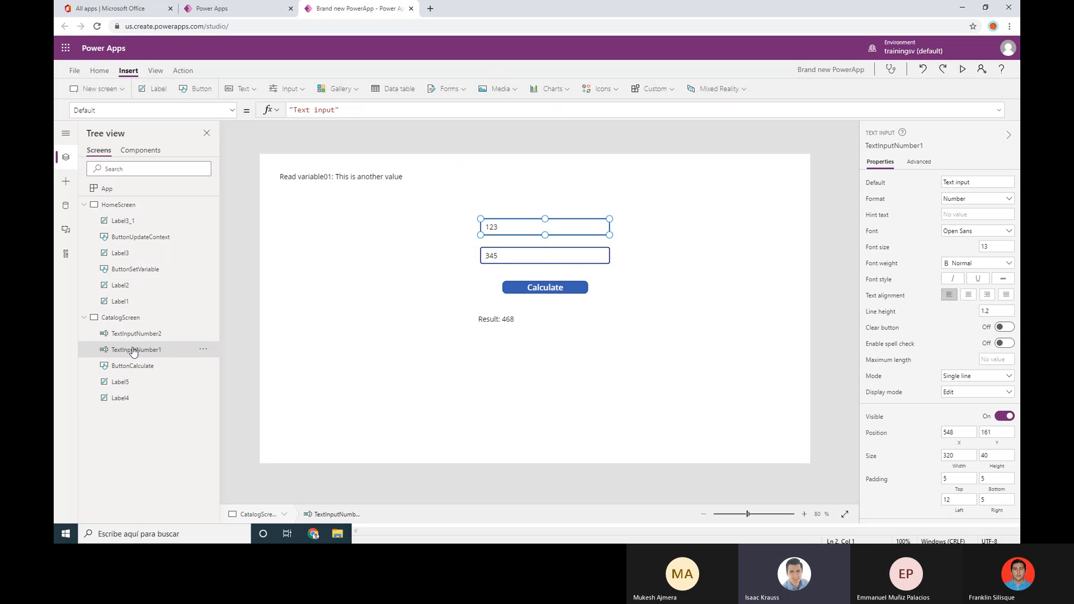
left_click(161, 335)
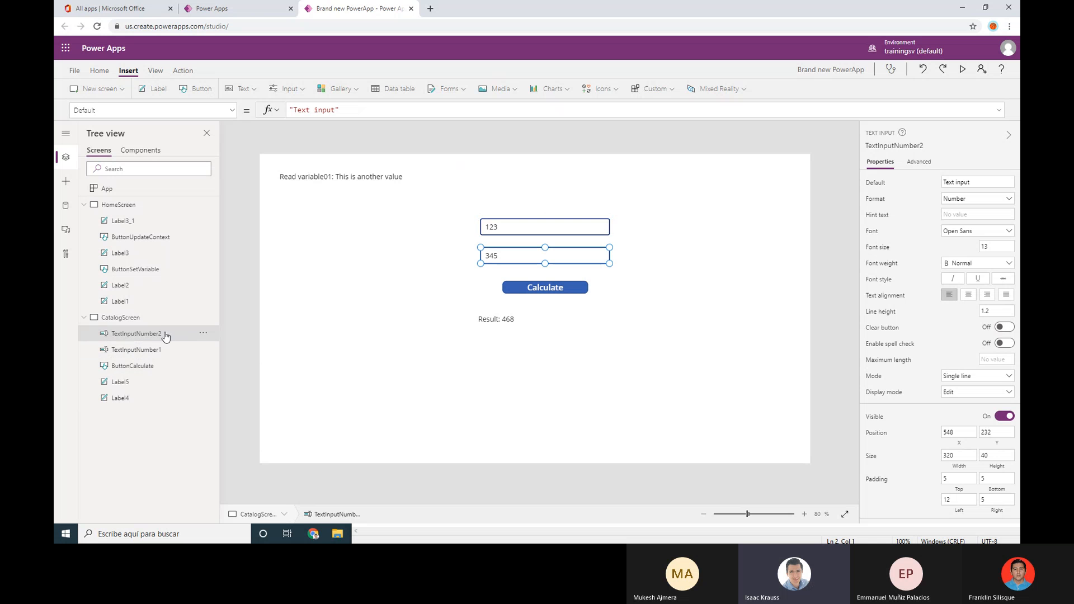
left_click(144, 367)
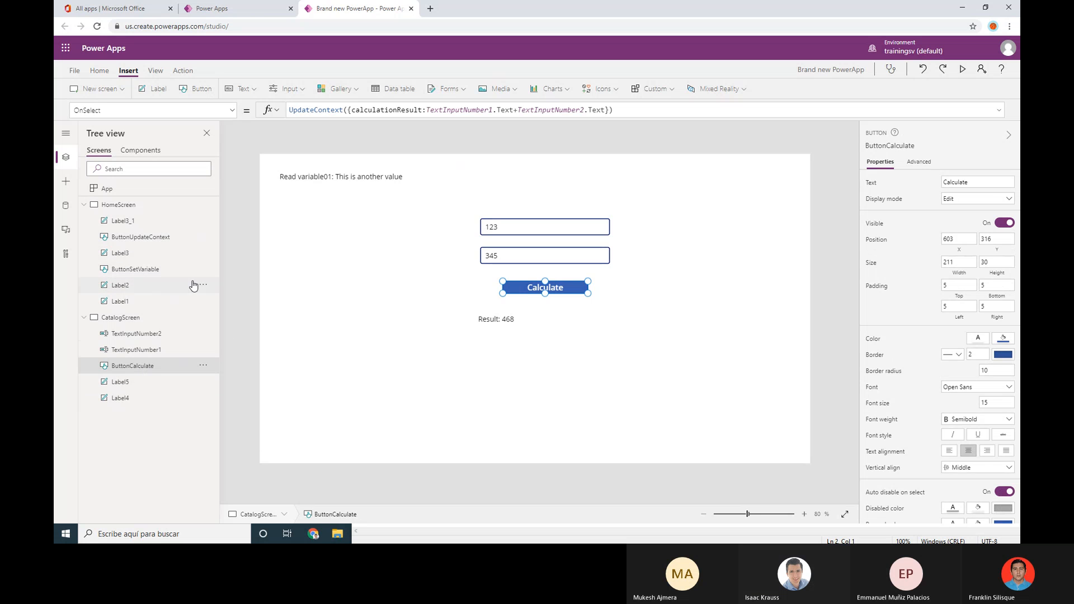
left_click(160, 241)
left_click(146, 274)
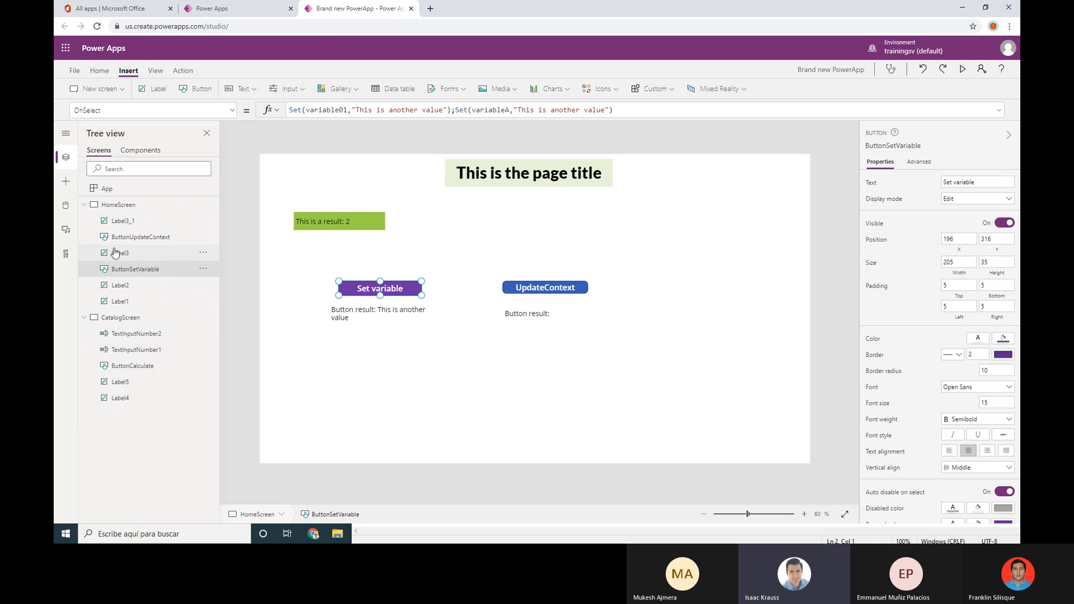
left_click(149, 336)
left_click(148, 351)
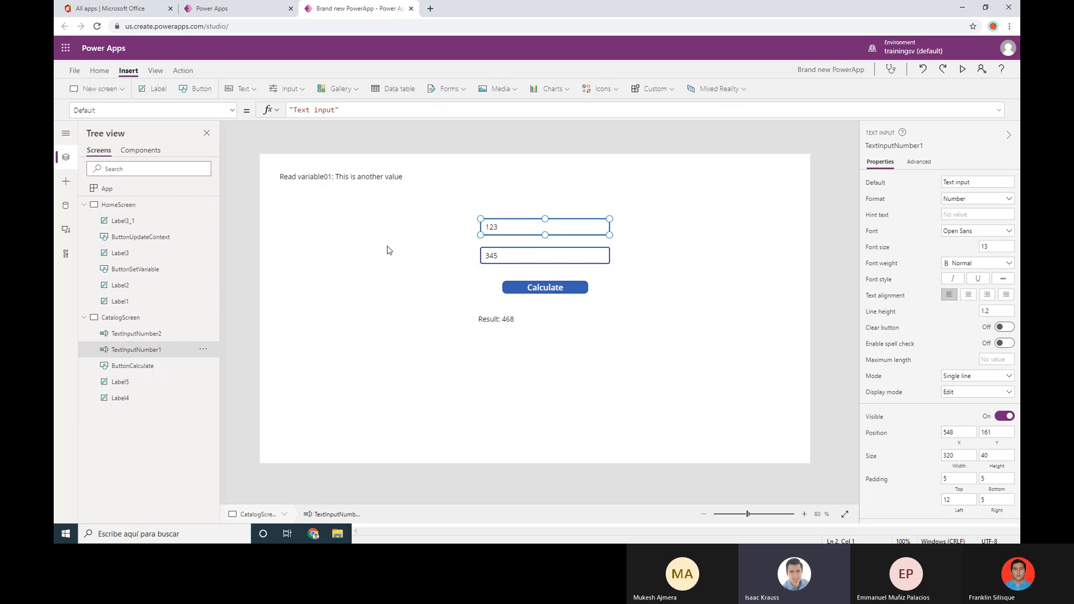
left_click(143, 238)
left_click(146, 272)
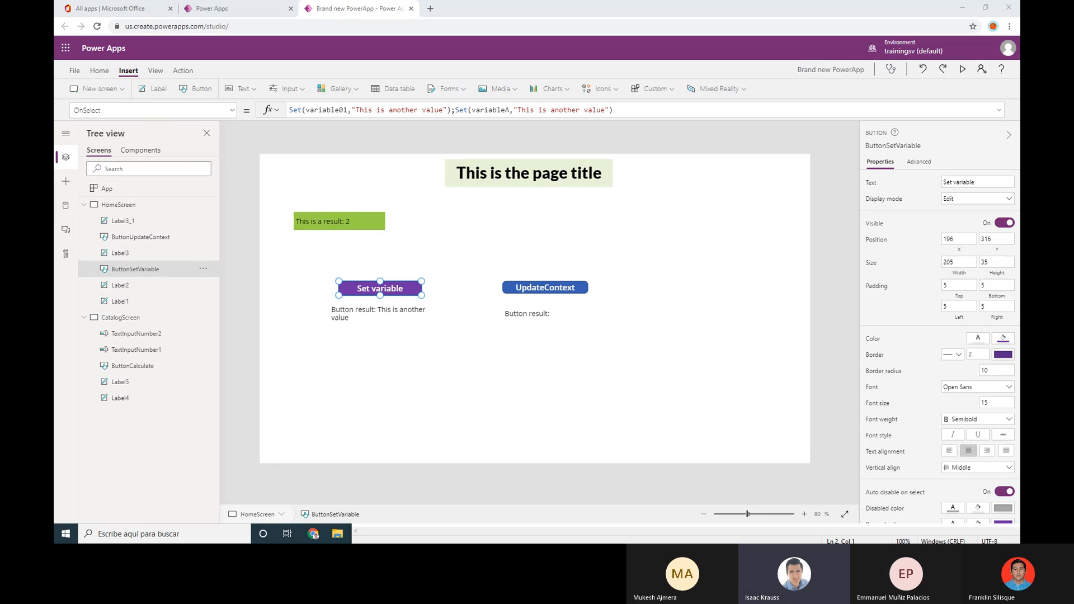
left_click(143, 237)
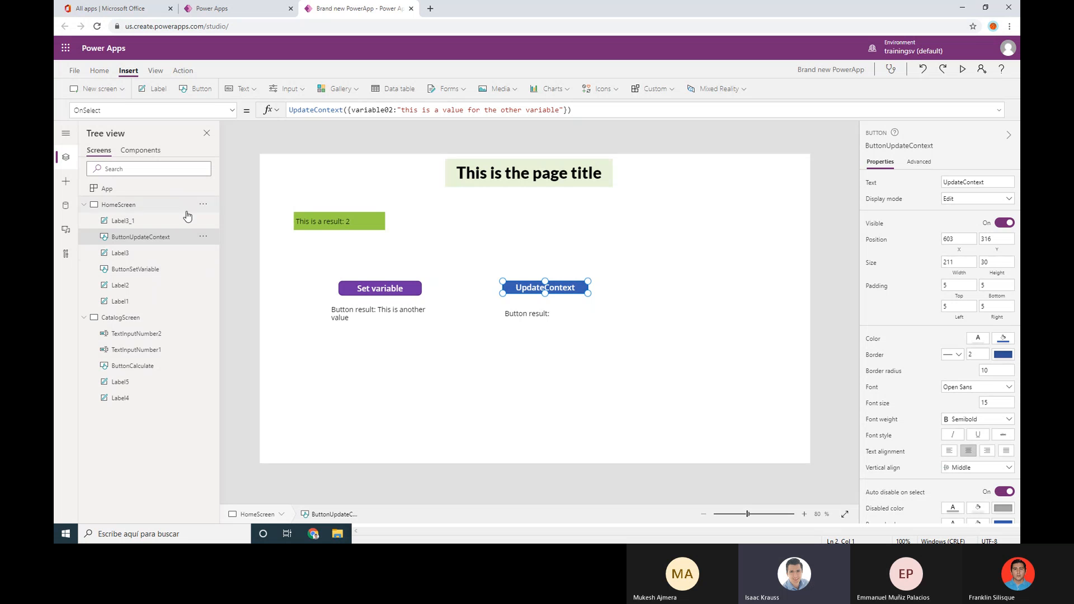
left_click(610, 109)
type(";a")
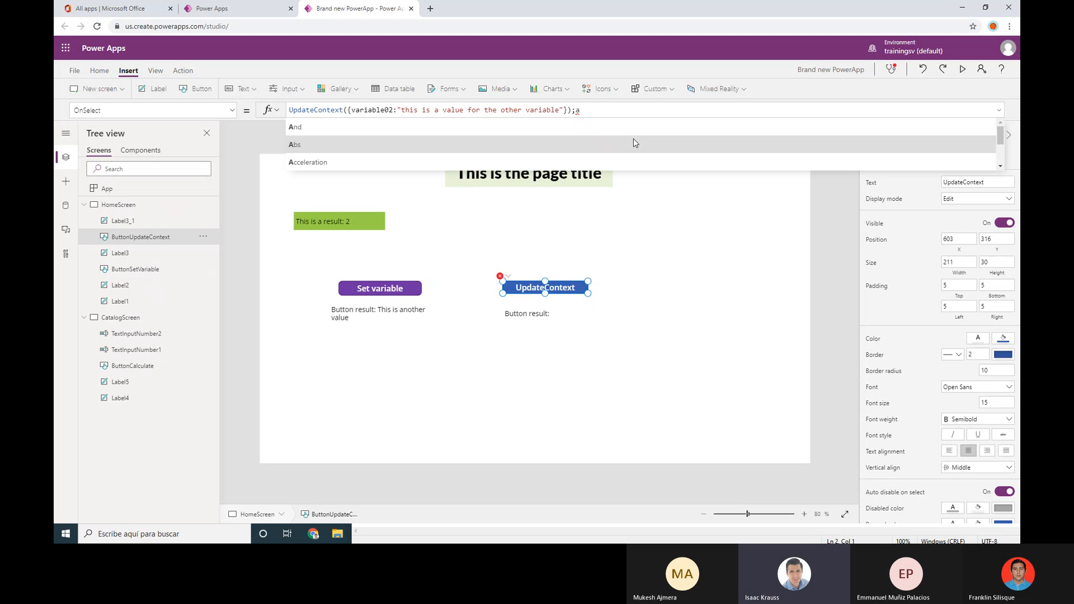
key("BackSpace")
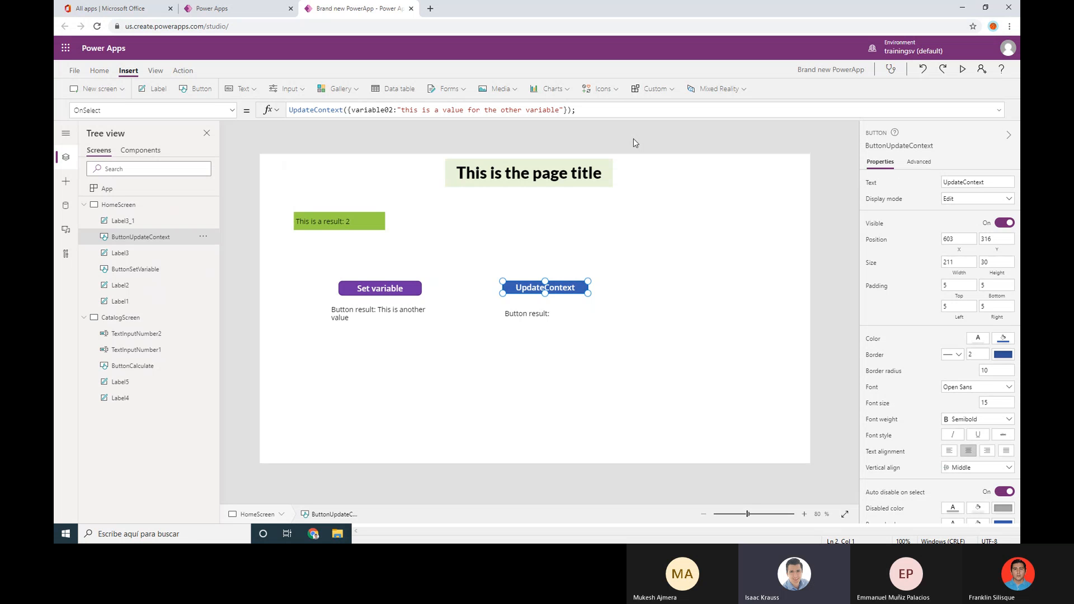
type("vari")
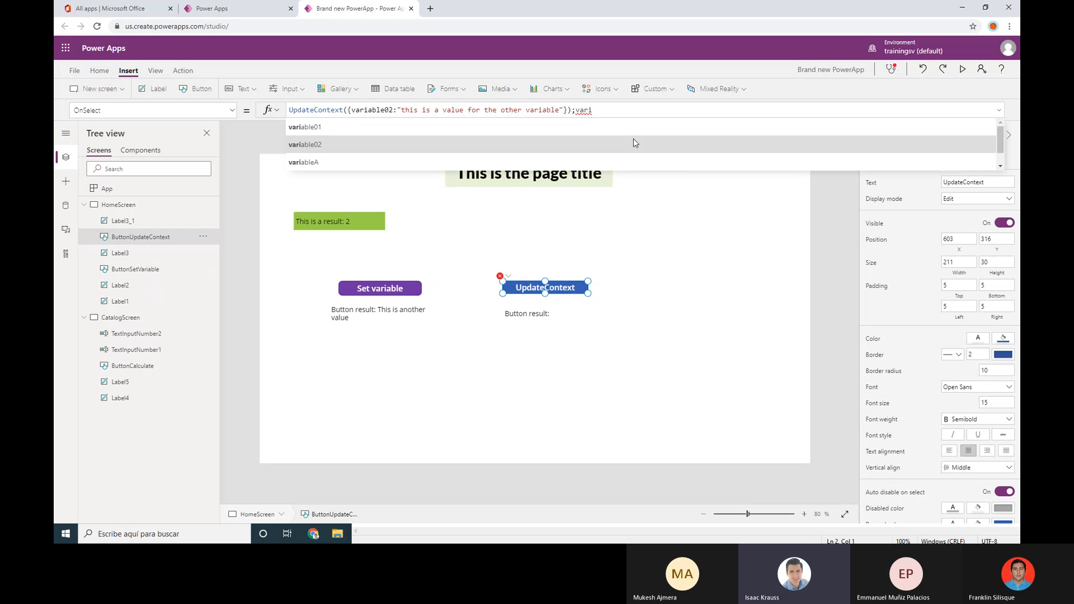
type("abl")
key("BackSpace")
key("BackSpace")
key("BackSpace")
key("BackSpace")
key("BackSpace")
key("BackSpace")
key("BackSpace")
type("button")
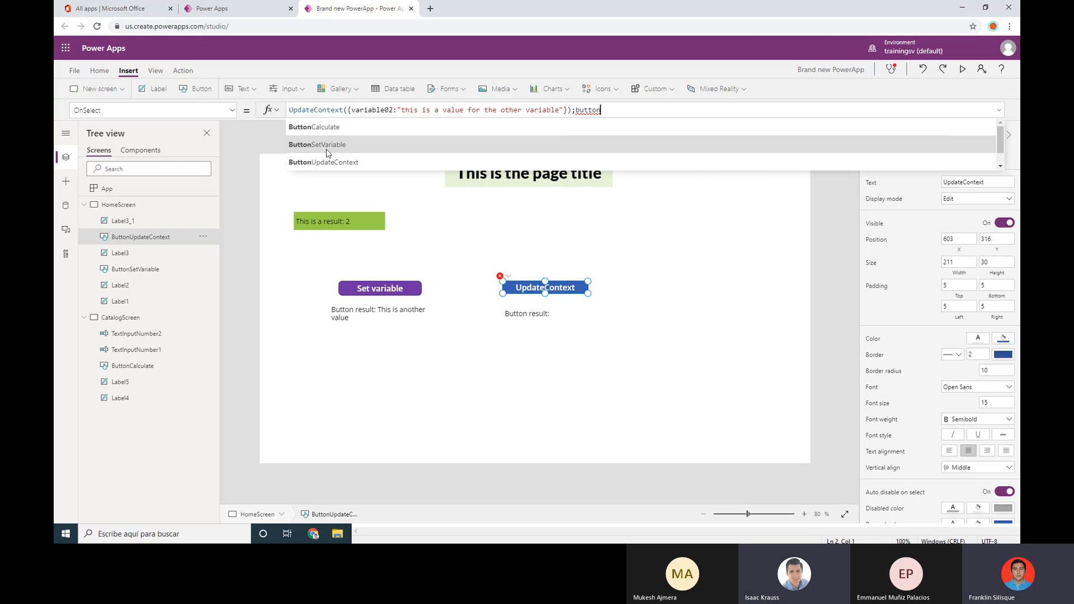
scroll(332, 161, "down", 1)
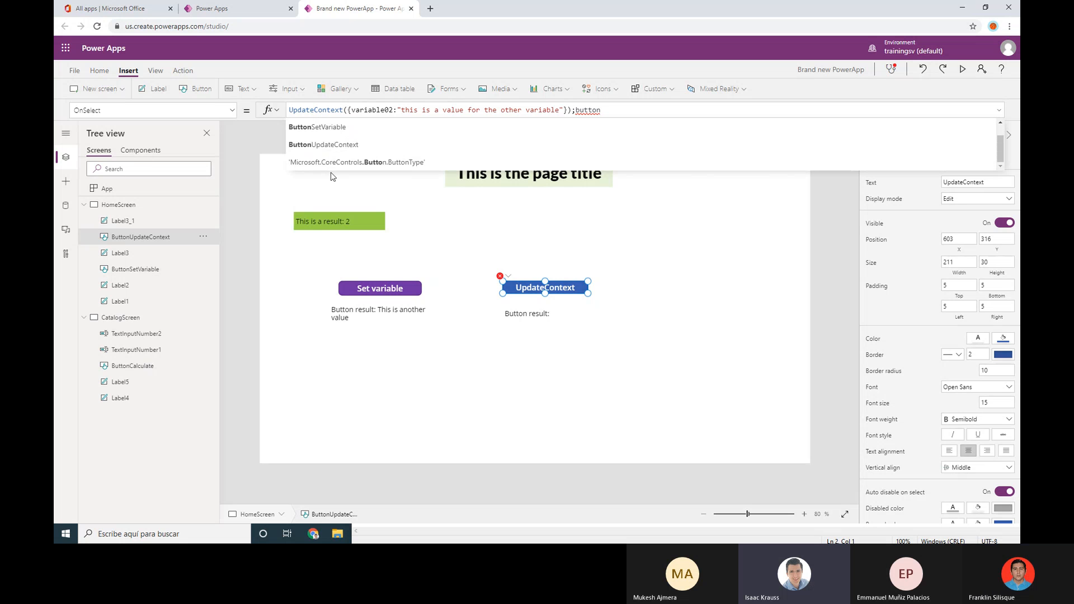
scroll(293, 163, "up", 1)
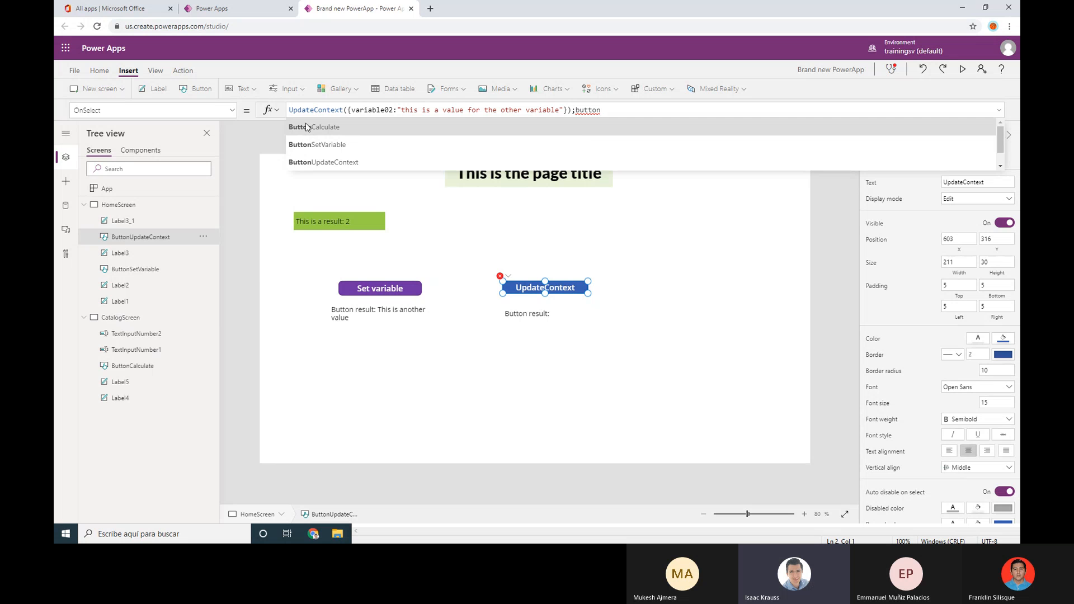
double_click(593, 110)
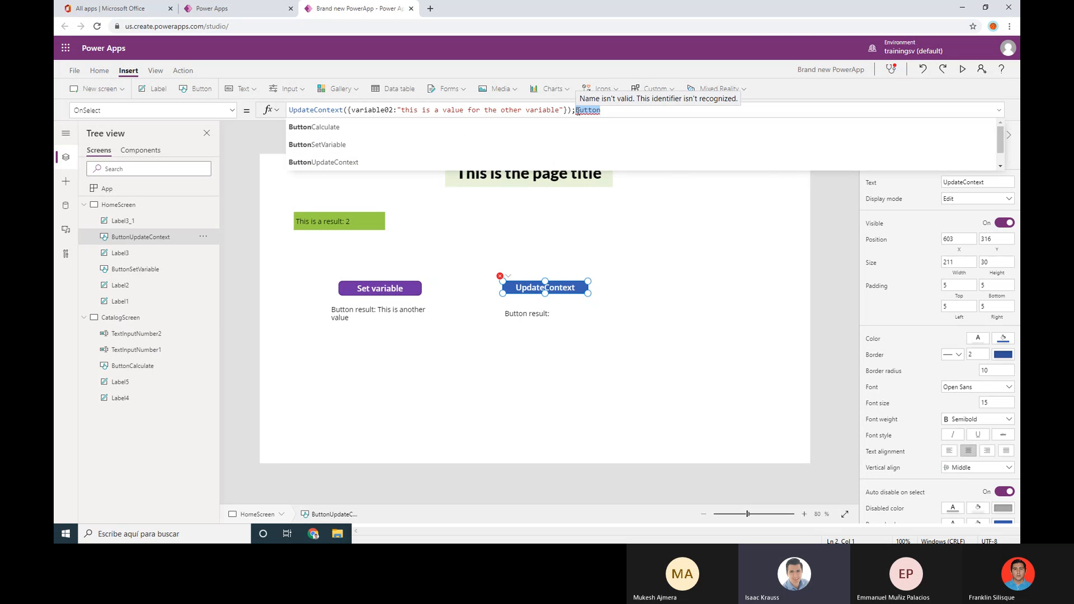
key("BackSpace")
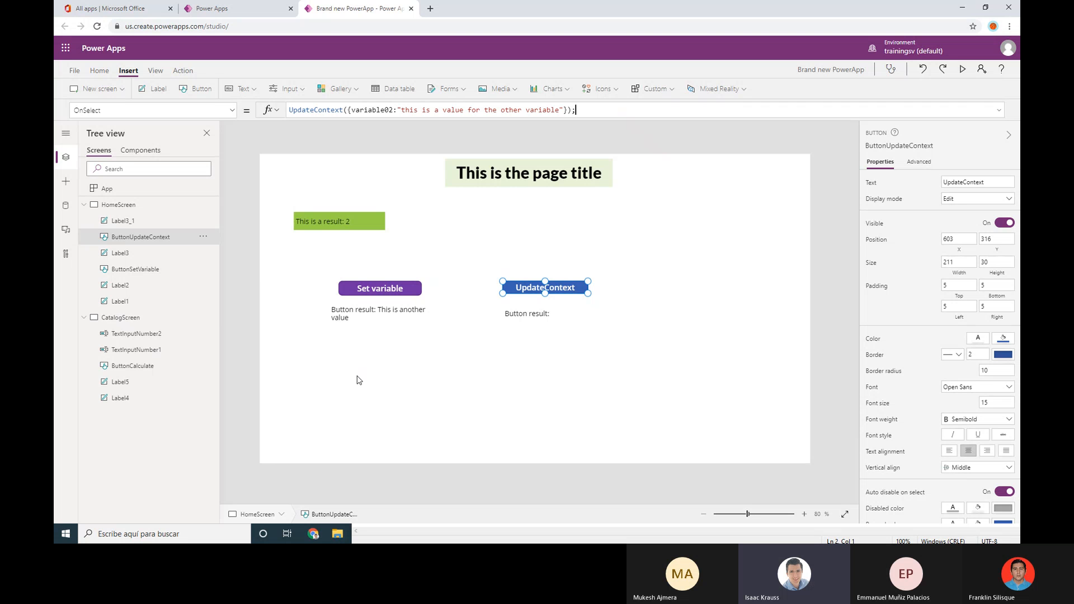
left_click(359, 381)
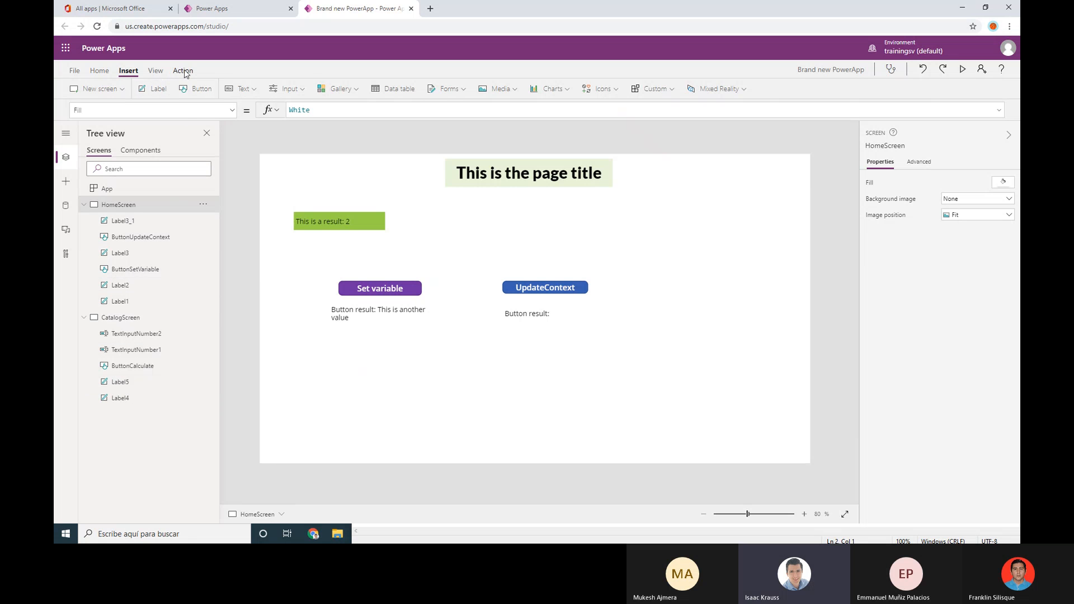
Add a text input box to HomeScreen below the Set variable button
left_click(242, 89)
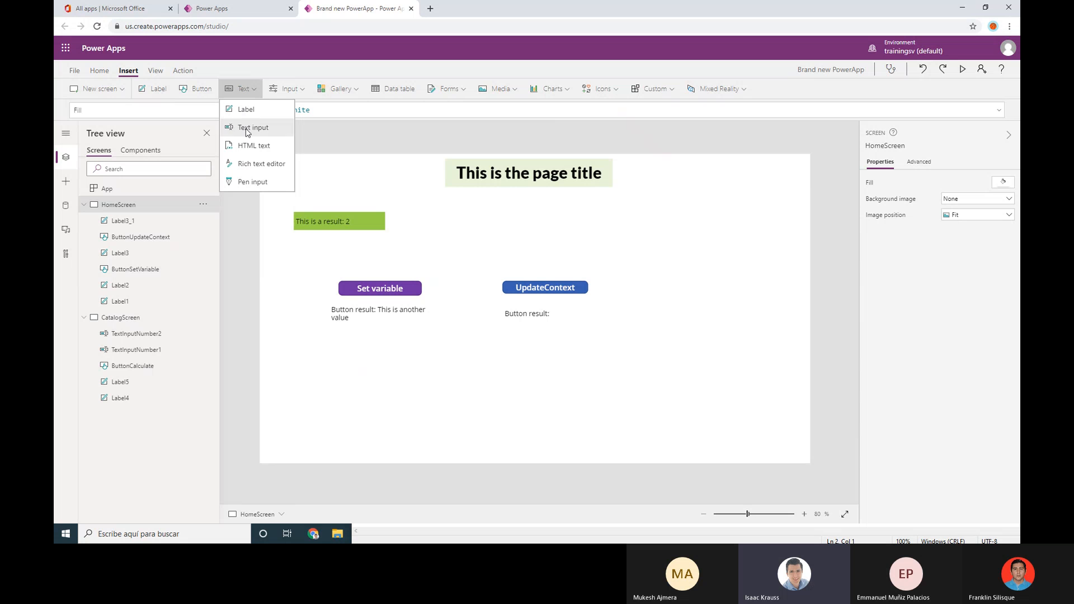
left_click(247, 127)
left_click_drag(351, 175, 393, 369)
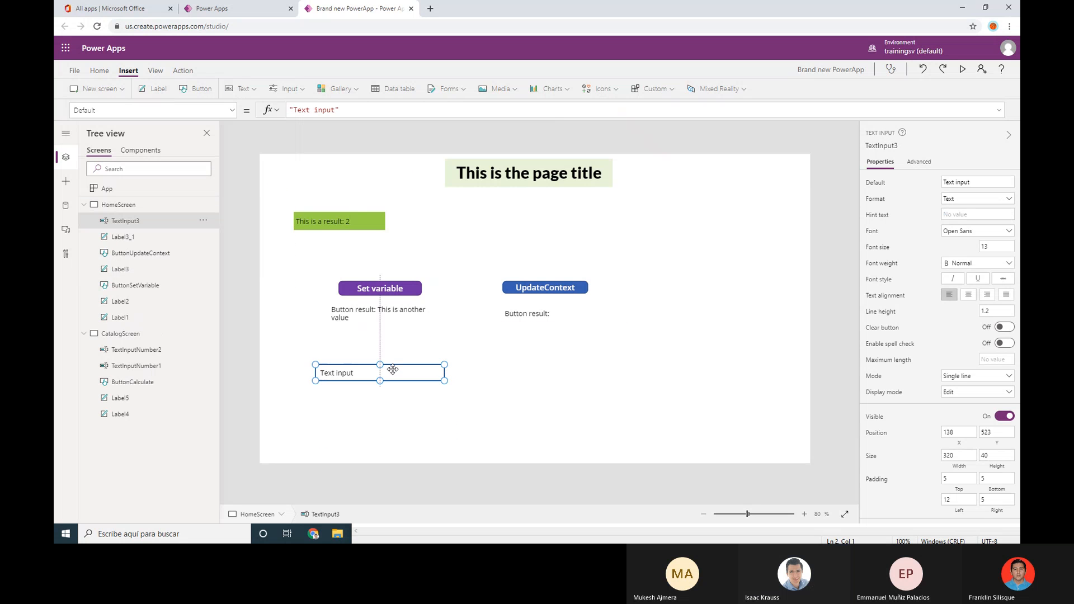
Inspect the screen's labels and rename the green result label Label2 to TestName
left_click(135, 317)
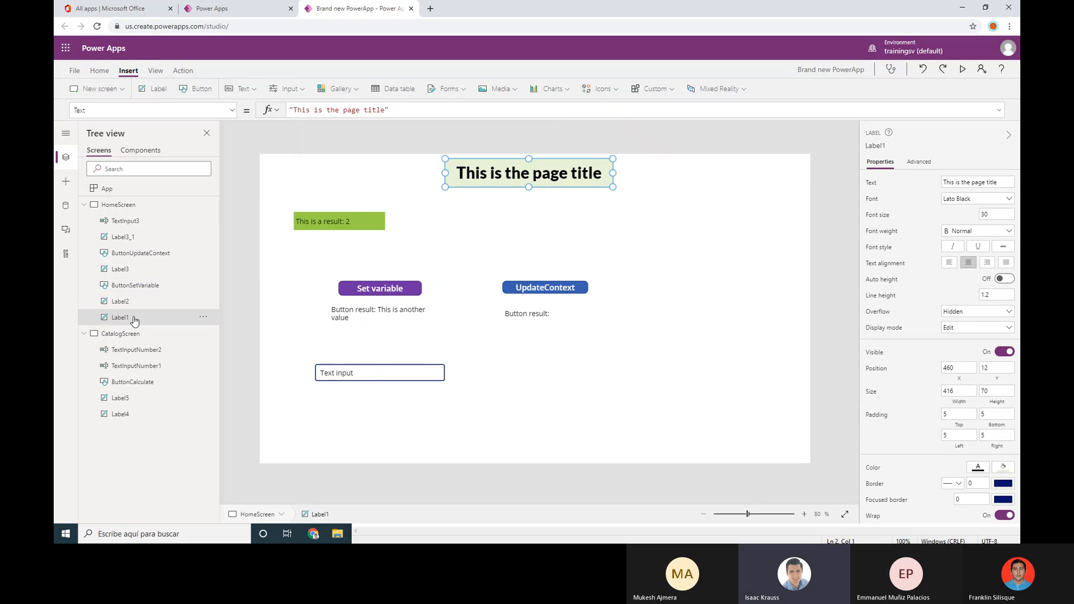
left_click(136, 238)
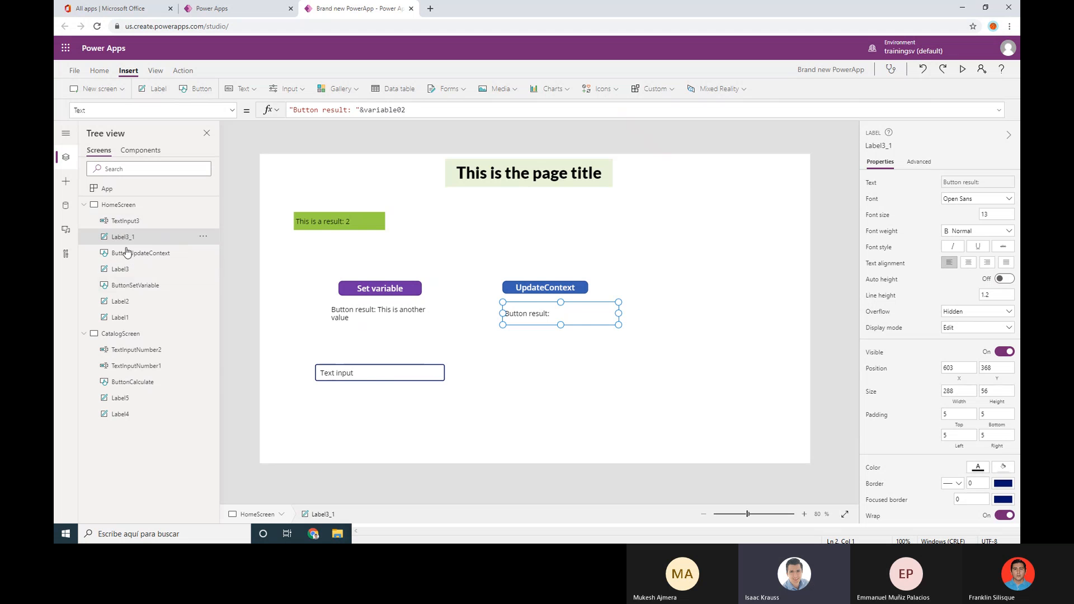
left_click(129, 303)
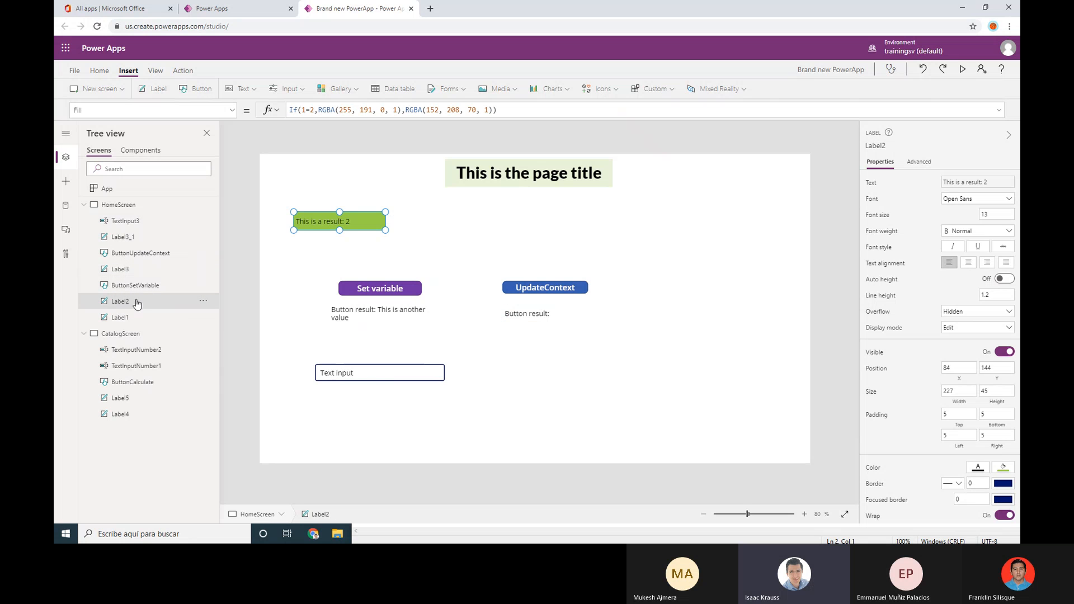
left_click(203, 301)
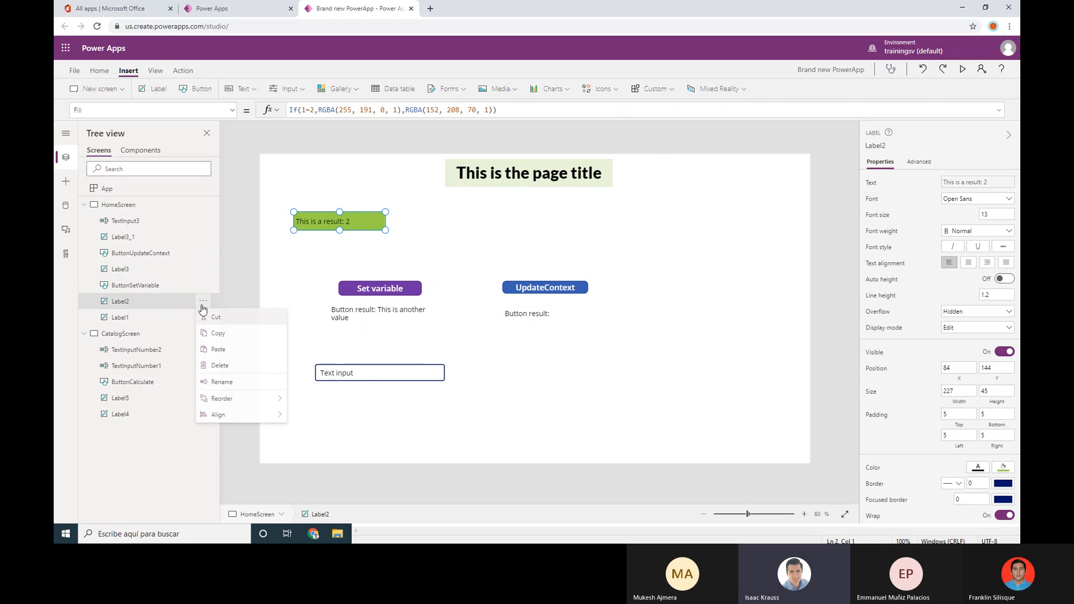
left_click(238, 385)
type("TestName")
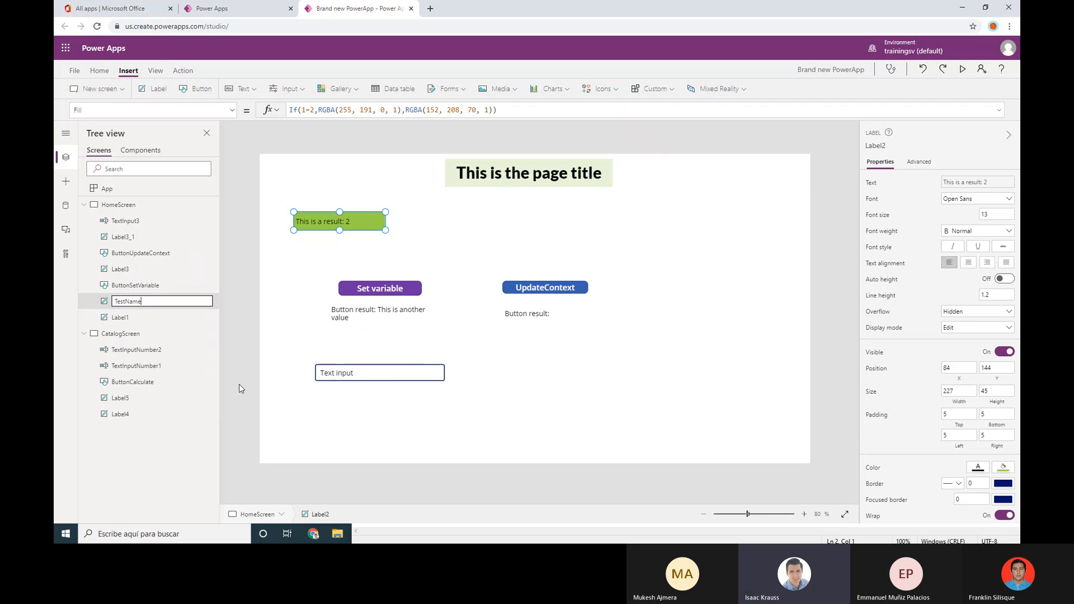
left_click(239, 384)
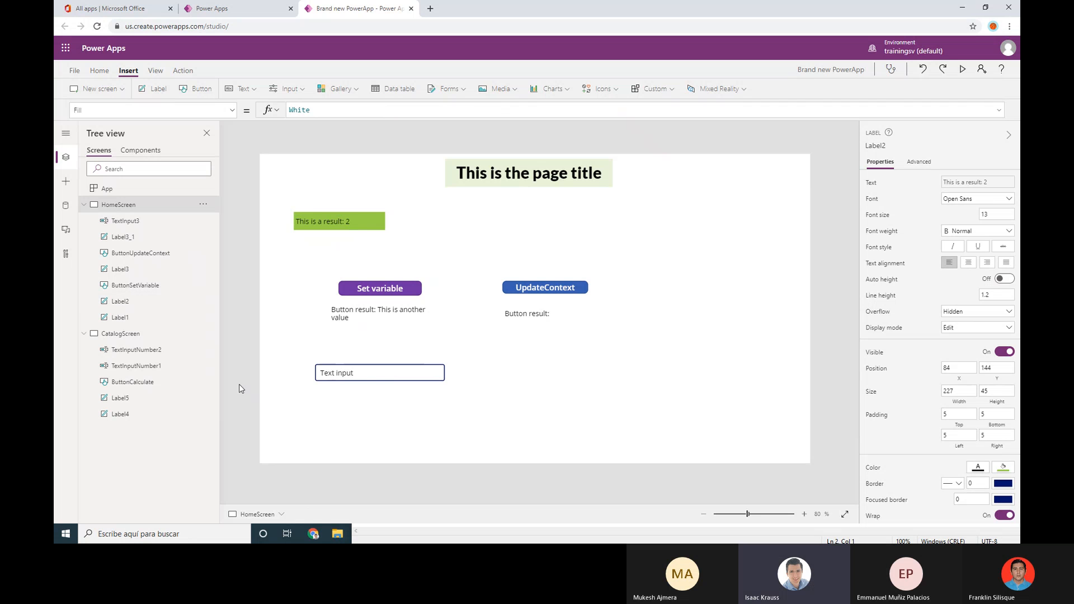
Rename TextInput3 to TextInputTestName after the name TestName is rejected as already in use
left_click(126, 305)
left_click(366, 371)
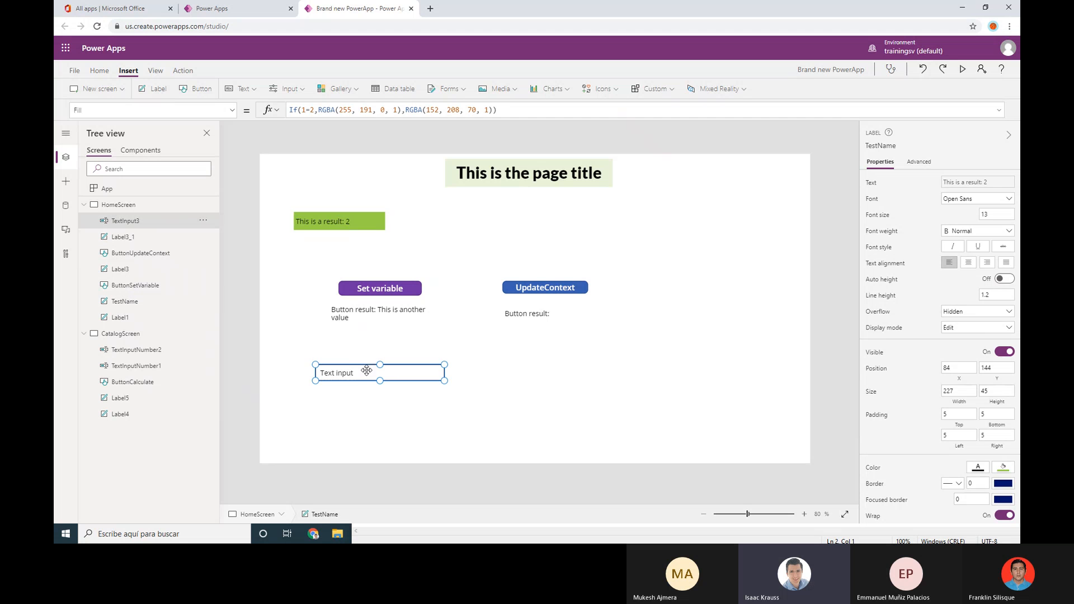
left_click(214, 219)
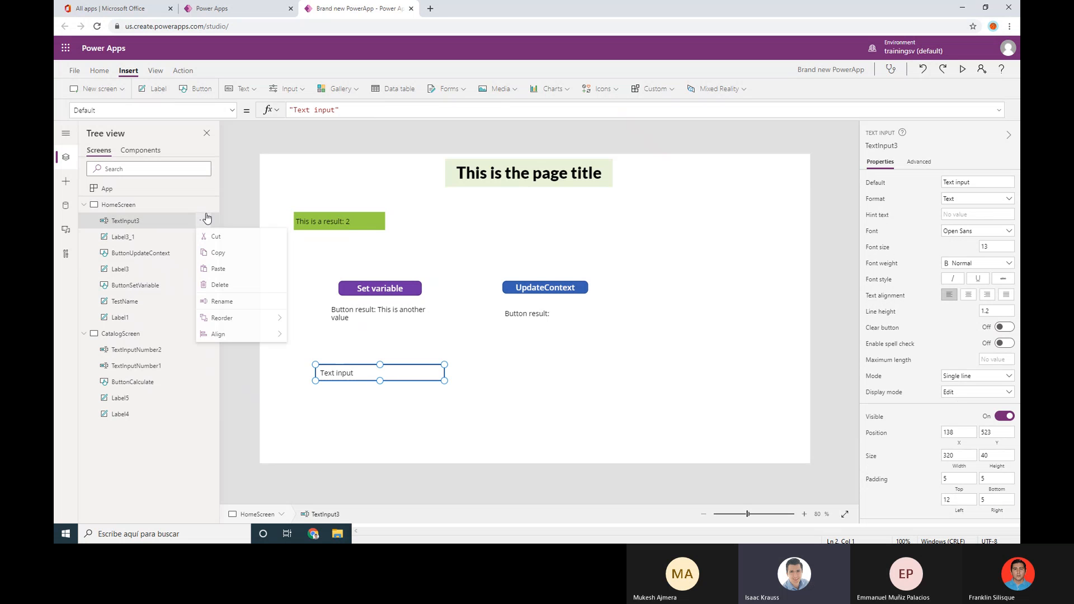
left_click(223, 302)
type("Test")
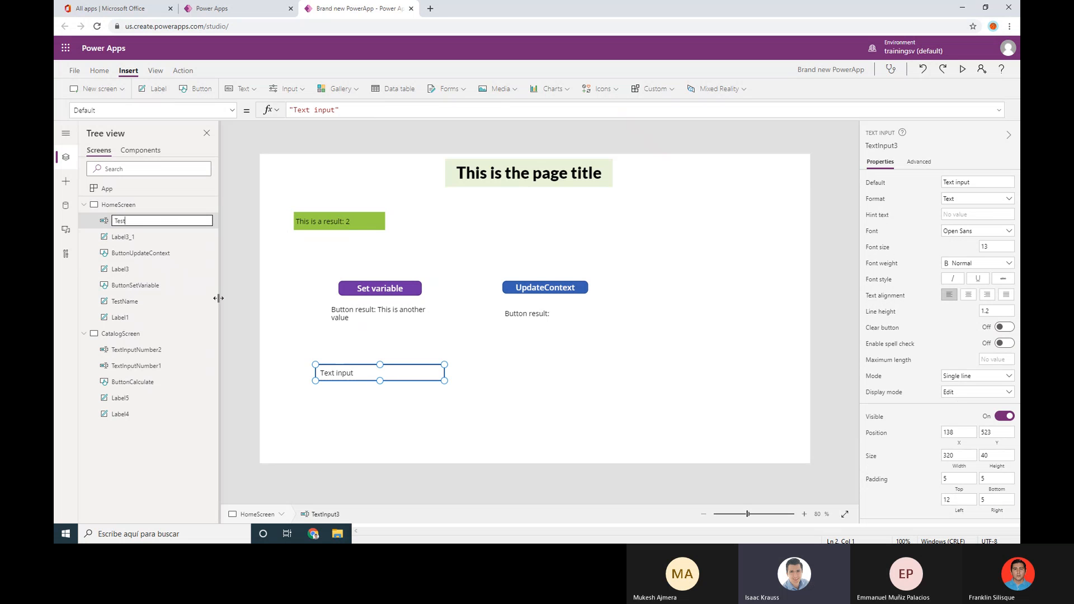
type("Name")
key("Return")
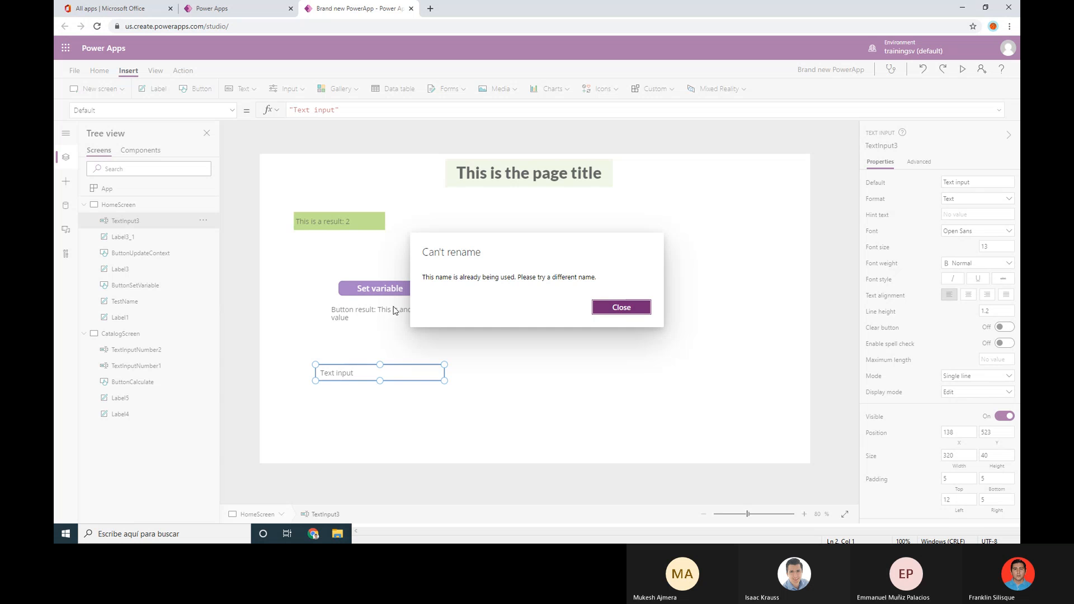
left_click(620, 309)
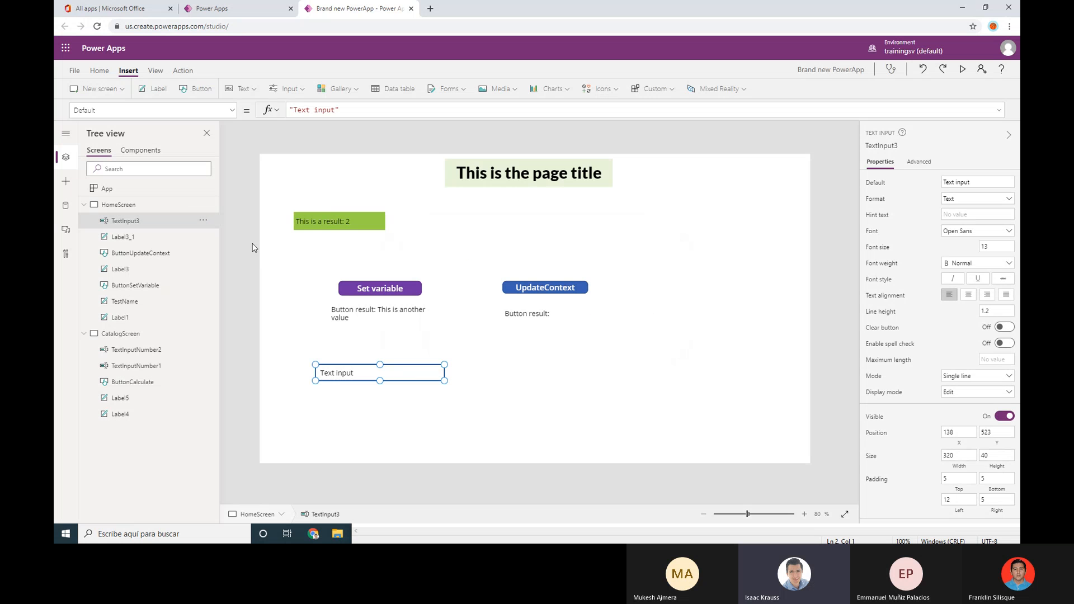
left_click(201, 224)
left_click(218, 307)
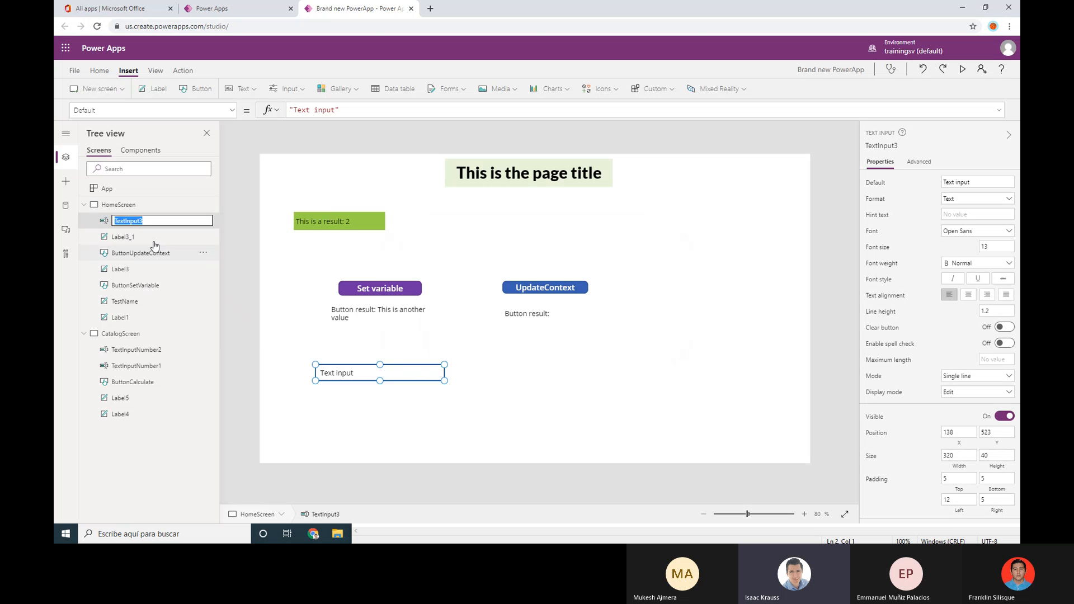
left_click(149, 220)
type("tName")
Rename the TestName label to LabelTestName and check the renamed controls
right_click(137, 306)
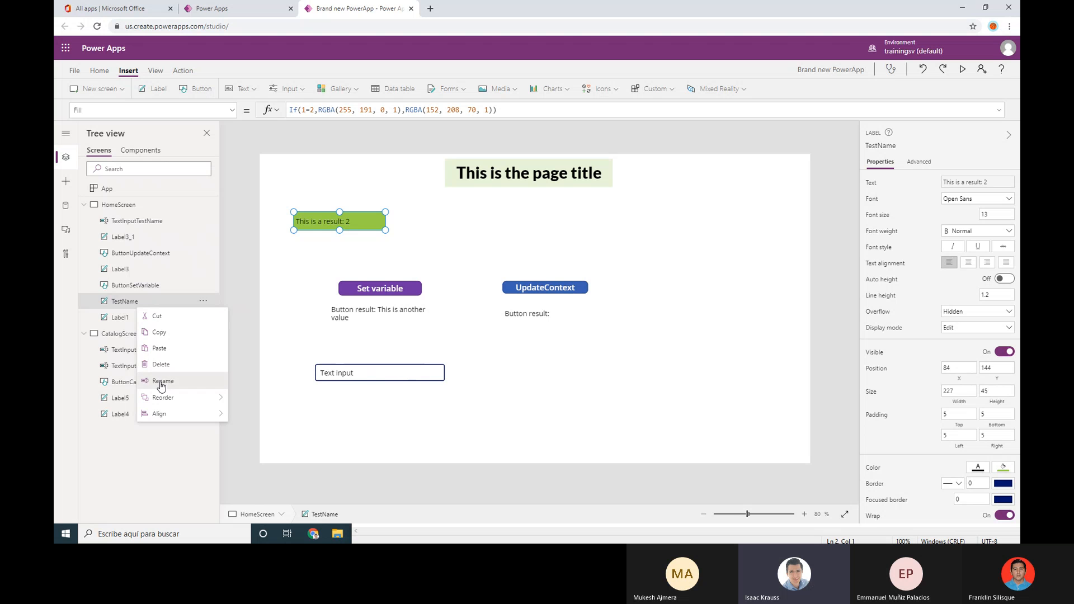
left_click(160, 383)
key("Tab")
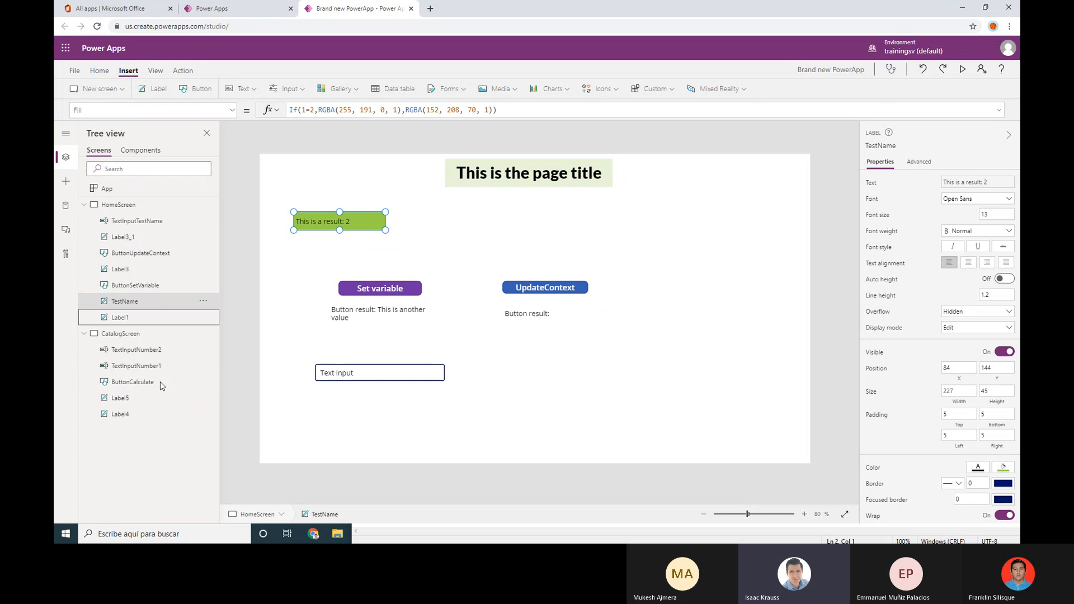
left_click(152, 222)
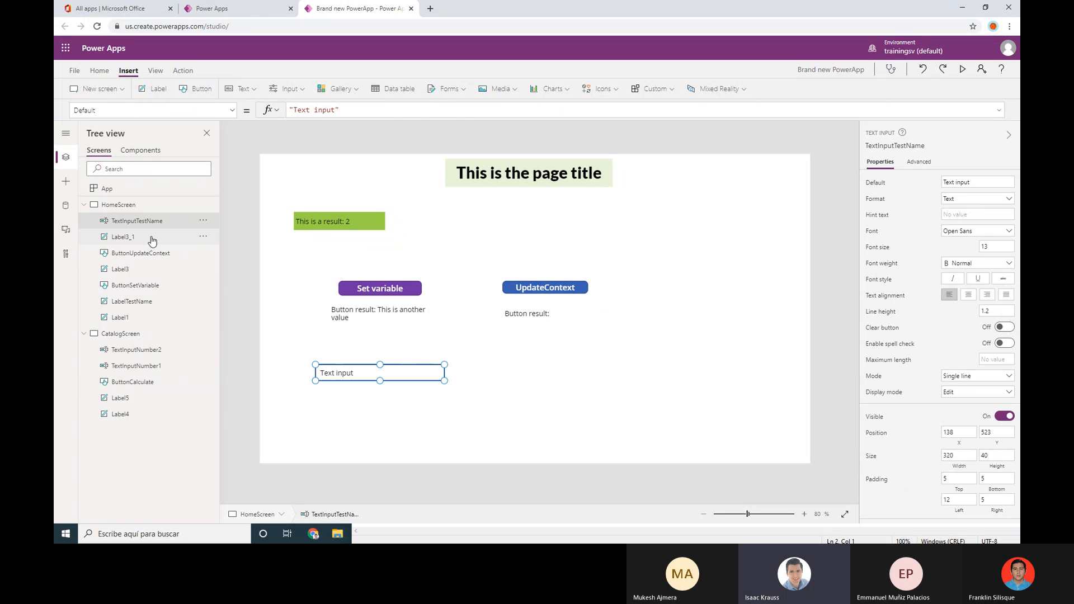
left_click(150, 287)
left_click(144, 303)
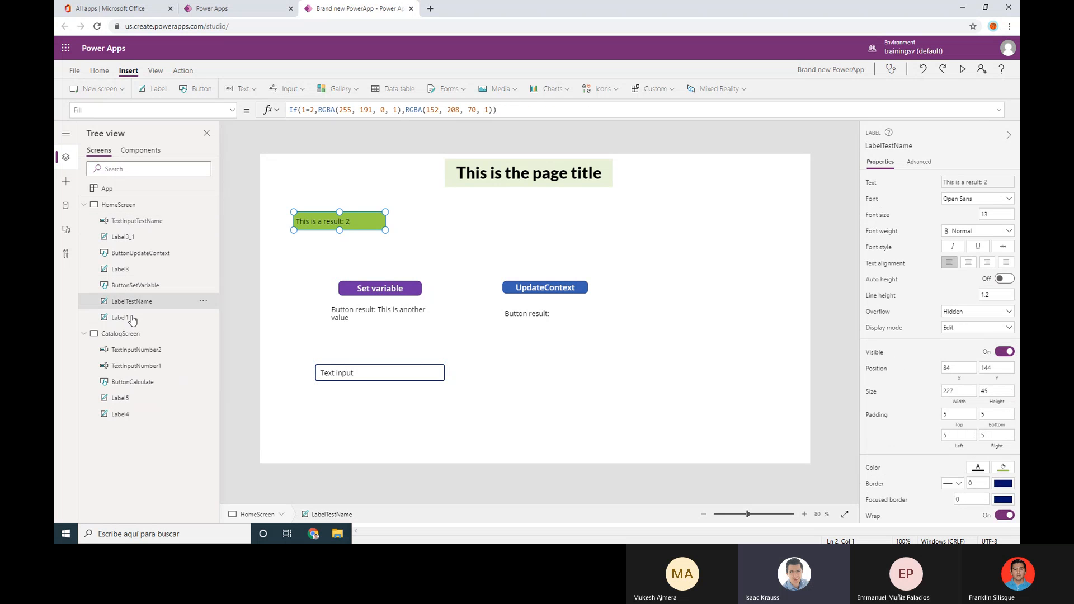
left_click(153, 224)
left_click(112, 303)
left_click(144, 223)
left_click(166, 302)
left_click(182, 224)
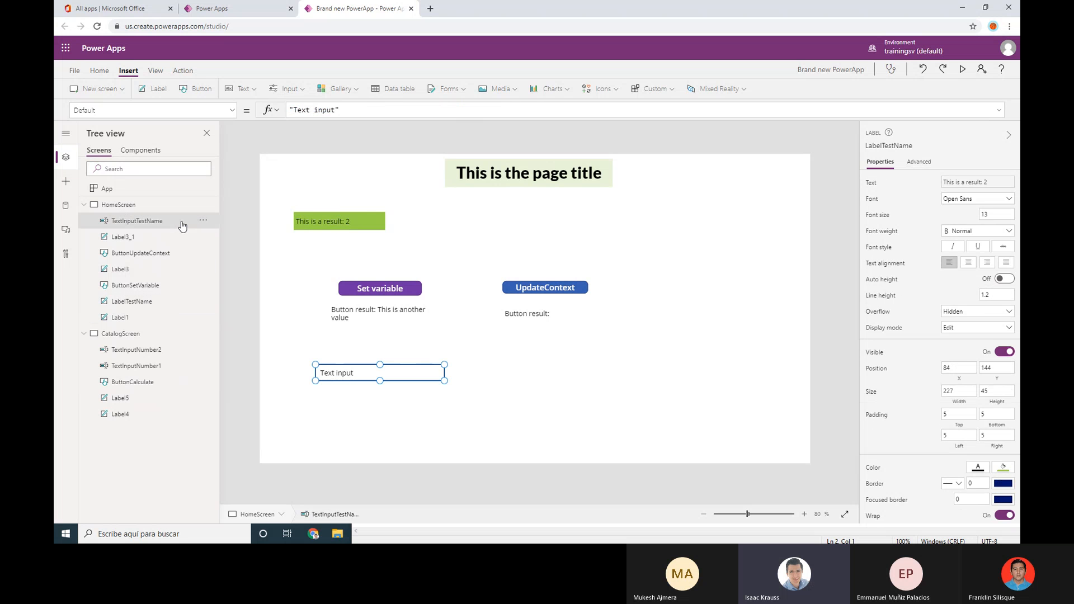
Delete the TextInputTestName text input box from the home screen
left_click(521, 402)
left_click(409, 370)
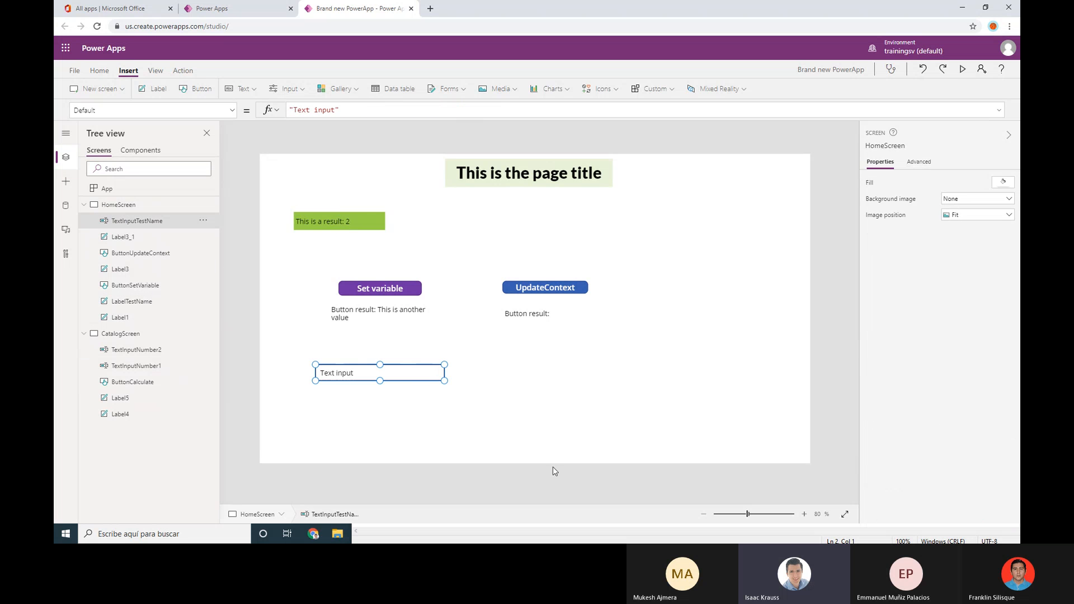
key("Delete")
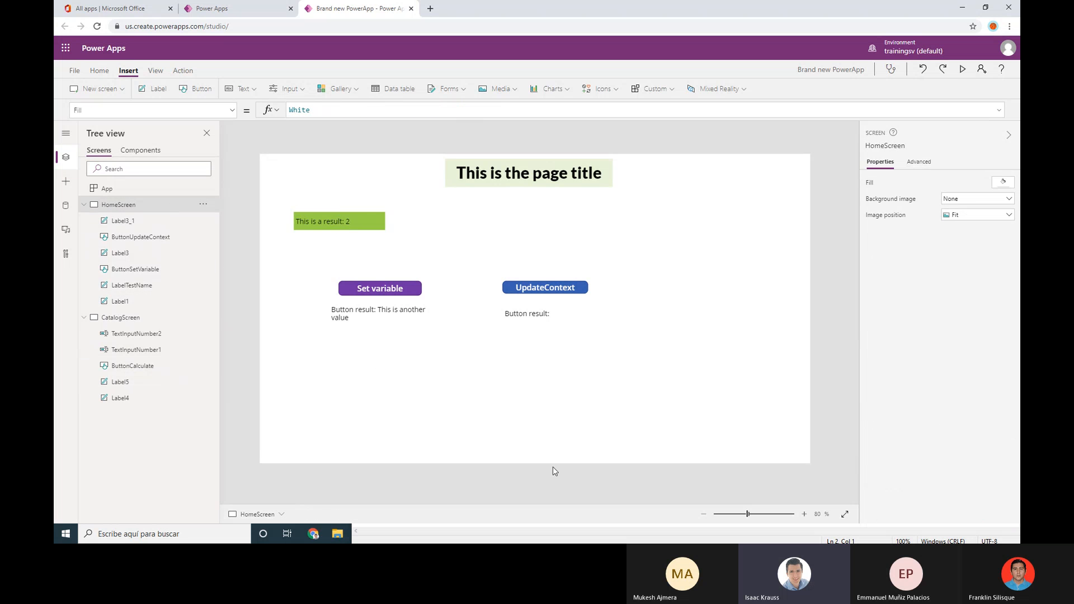
left_click(184, 283)
left_click(338, 380)
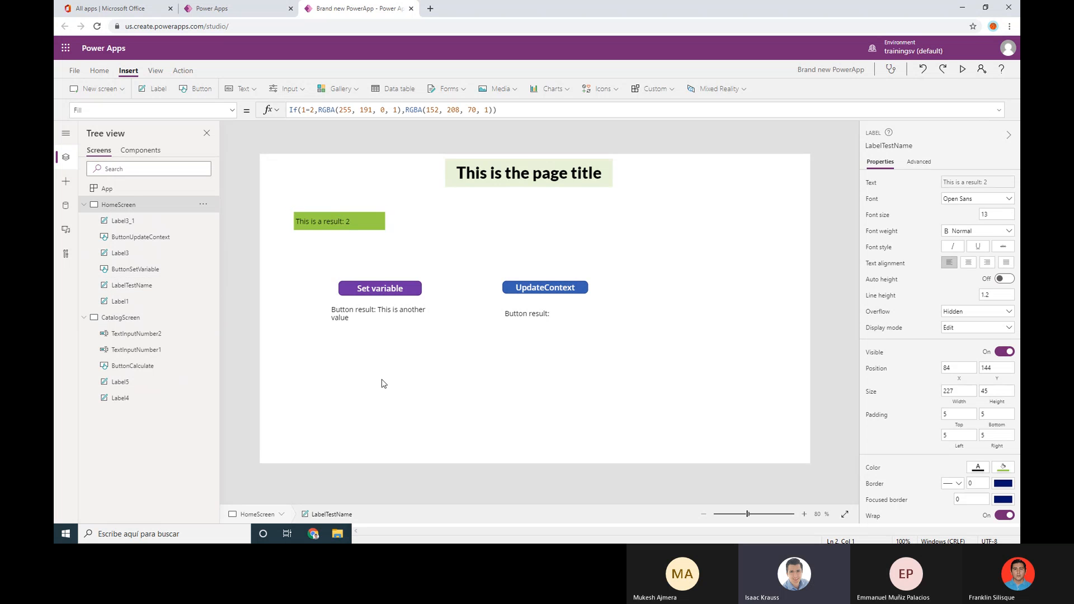
Save the app to The cloud as Brand new PowerApp, then go back to the studio editor
left_click(82, 72)
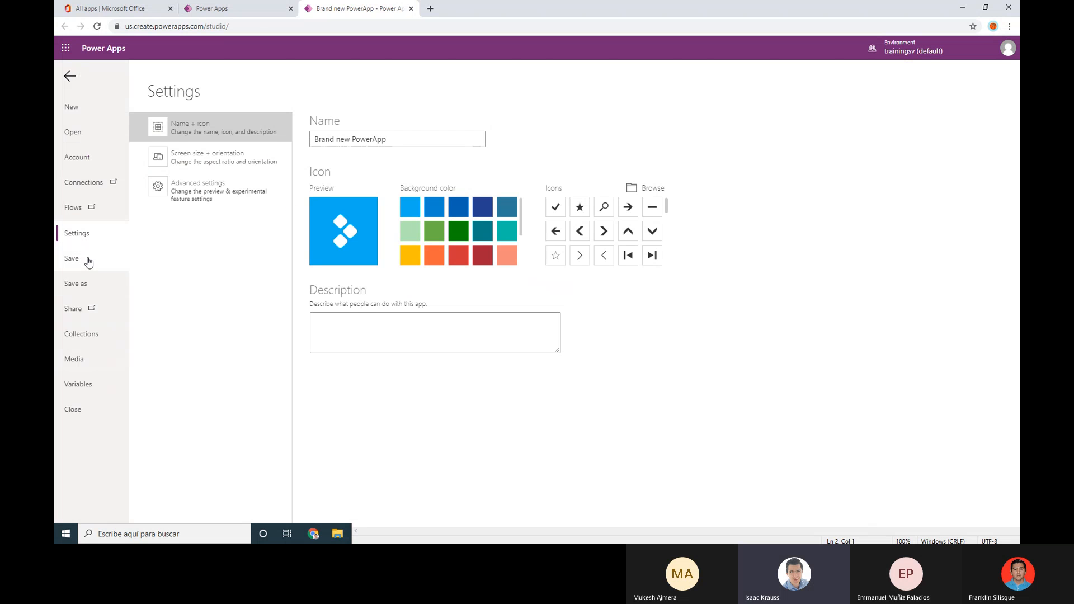
left_click(78, 284)
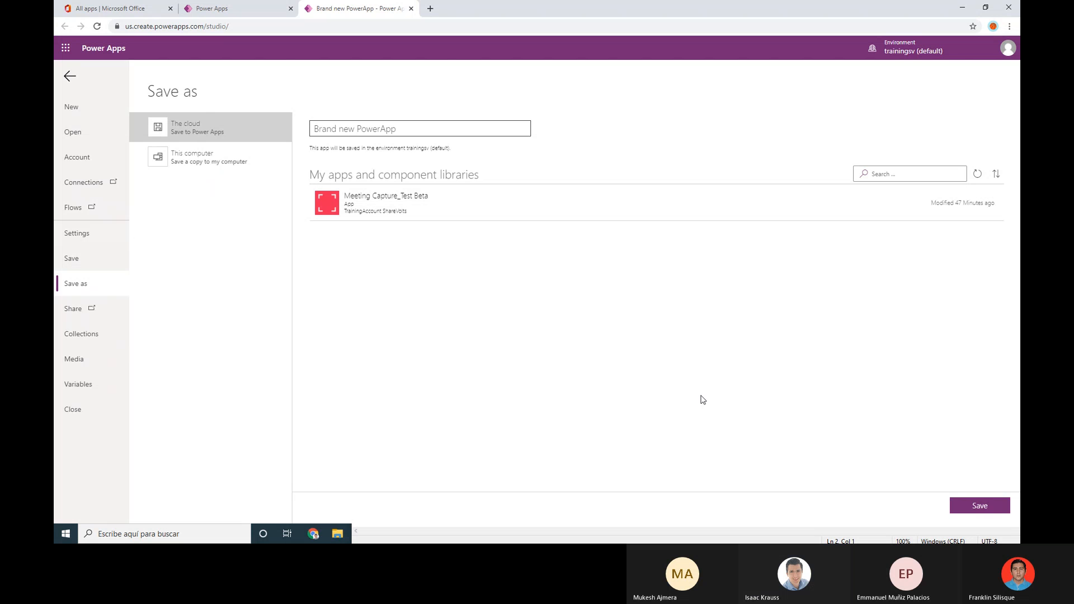
left_click(992, 505)
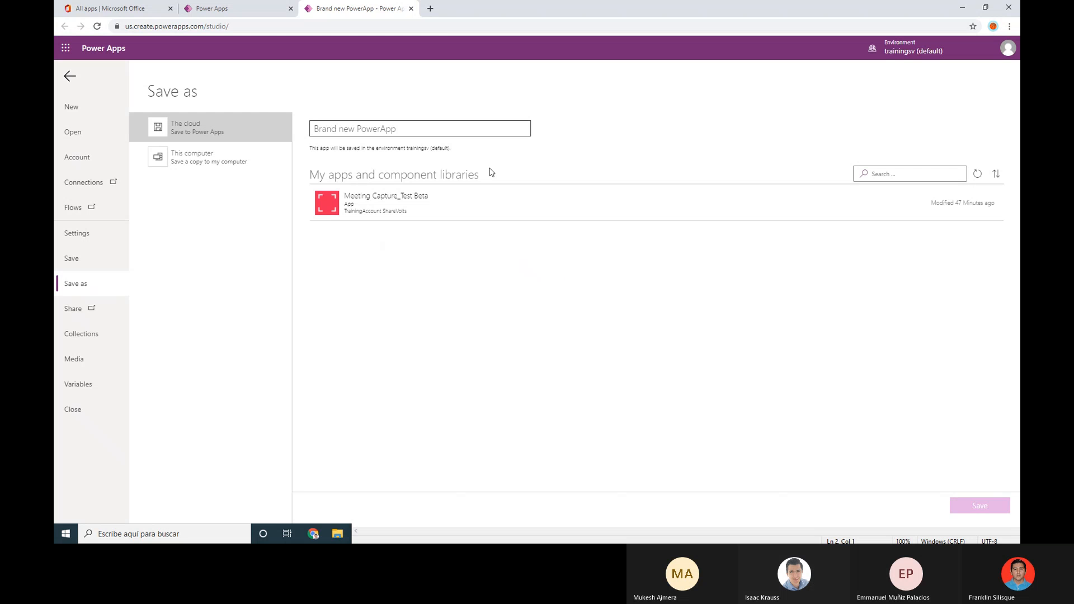
left_click(69, 77)
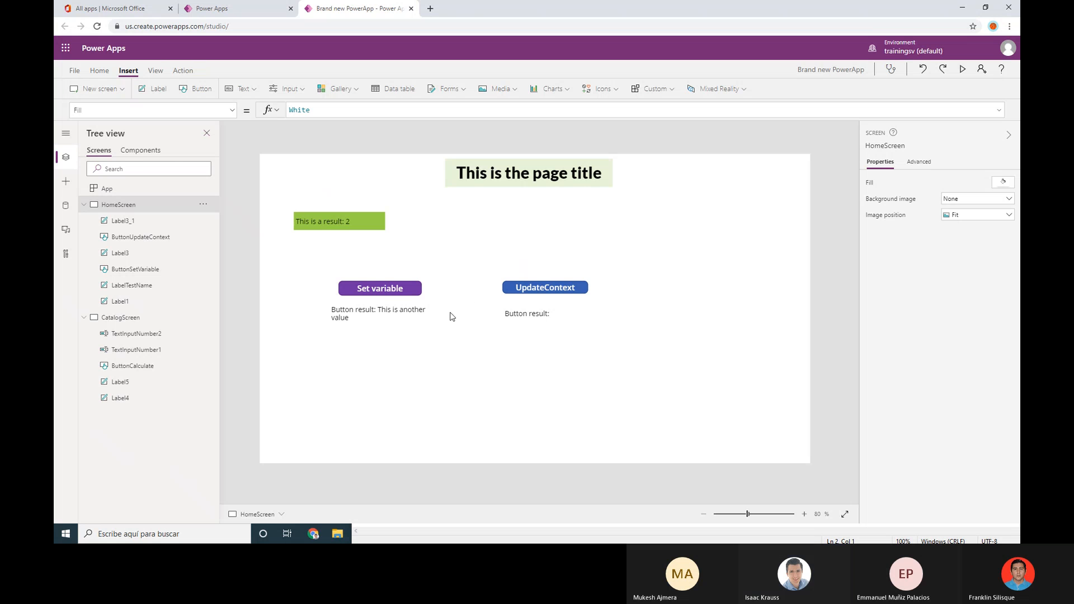
left_click(585, 290)
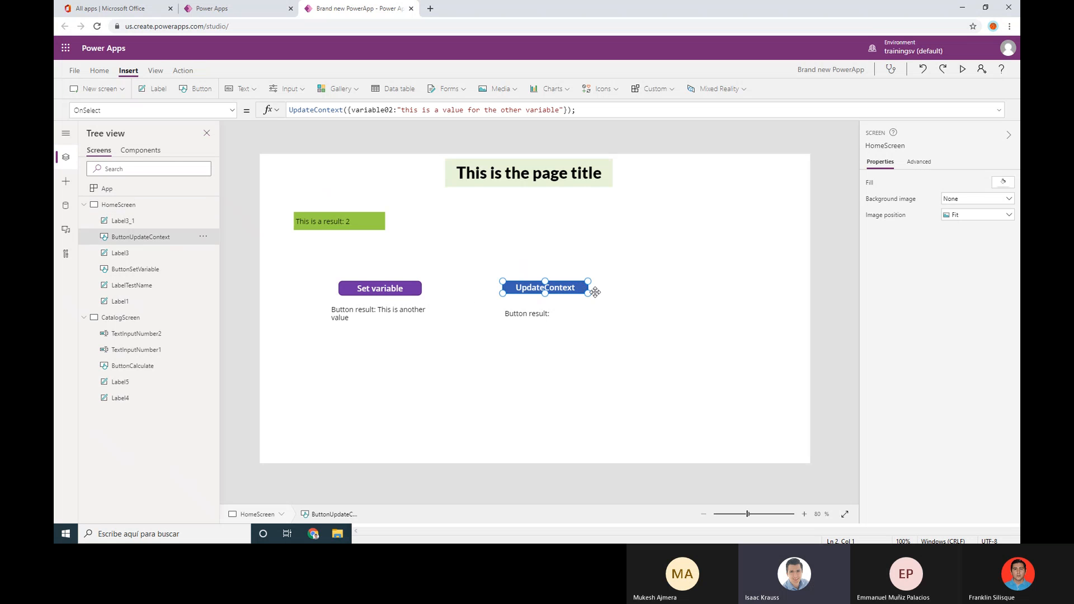
left_click(488, 242)
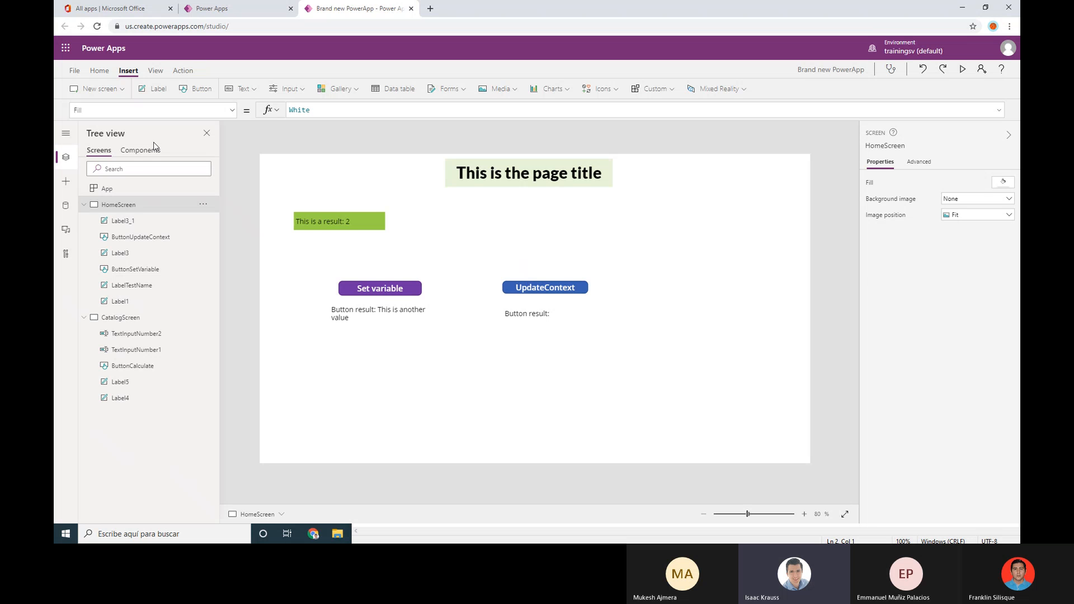
left_click(536, 291)
left_click(559, 312)
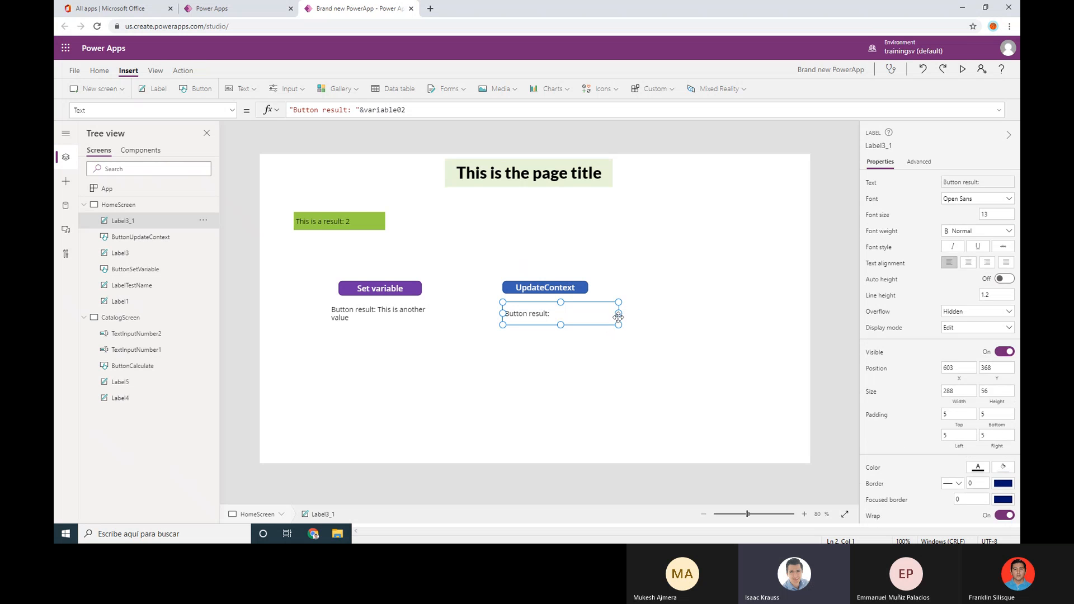
mouse_move(619, 314)
left_mouse_down()
mouse_move(636, 315)
mouse_move(614, 313)
left_mouse_up()
left_click(697, 310)
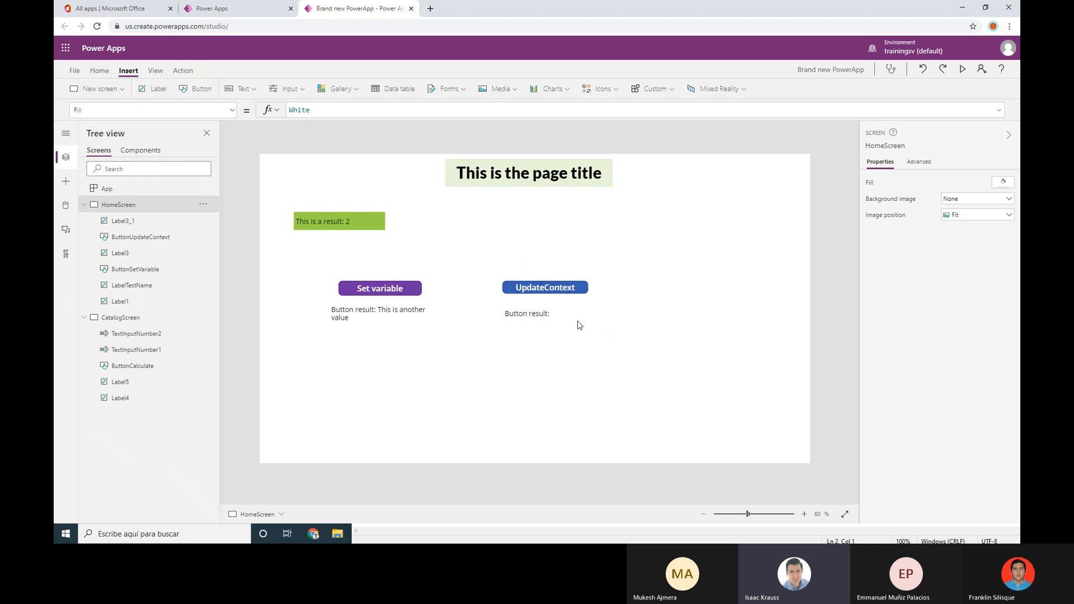
left_click(605, 317)
left_click(618, 317)
left_click(605, 315)
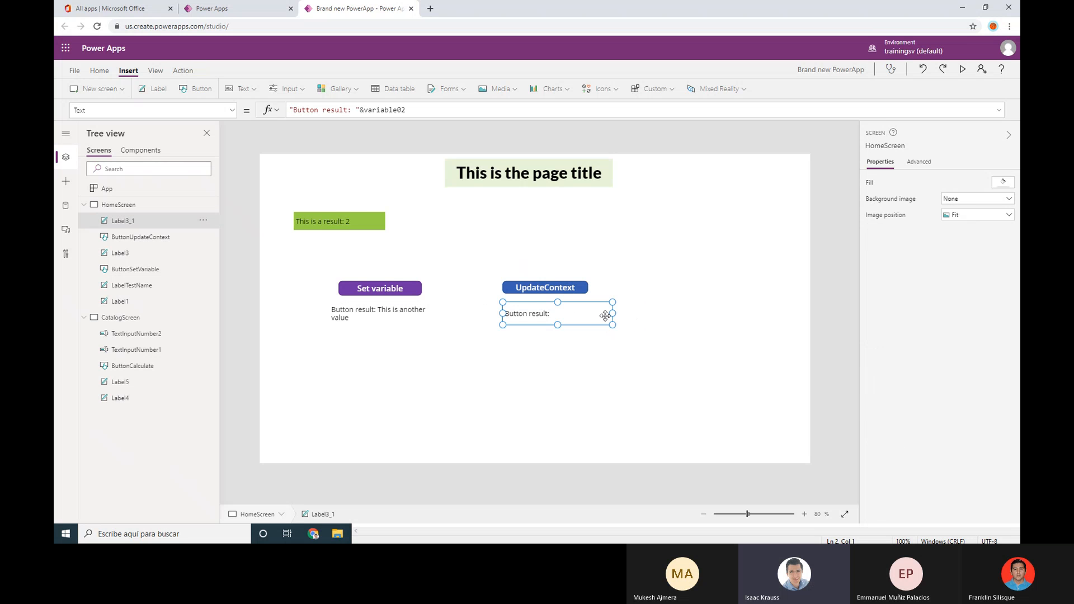
left_click(662, 317)
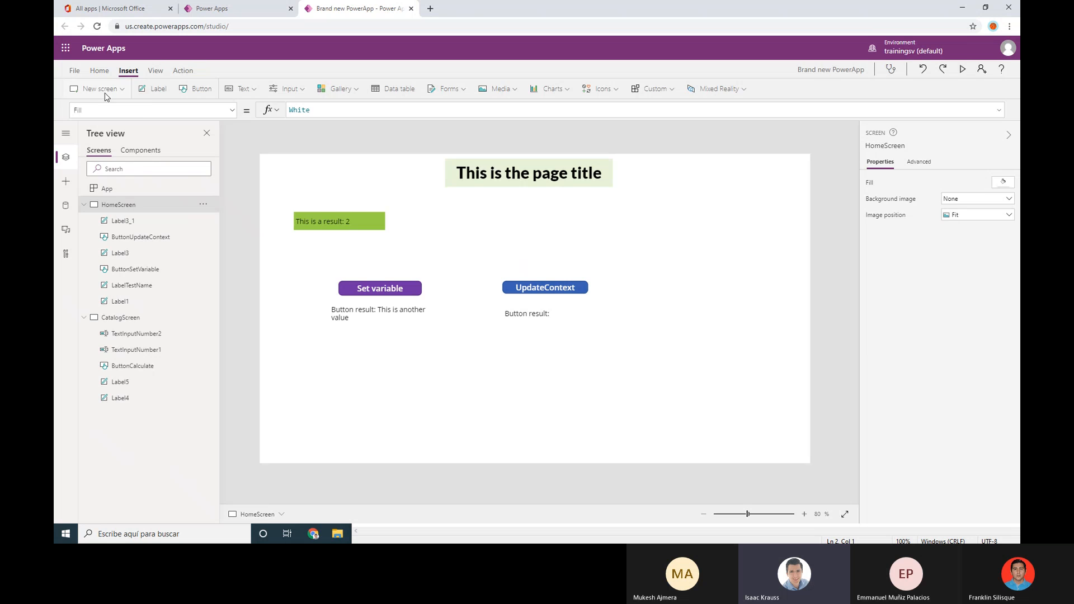
Save the current app version and publish it, confirming Publish this version
left_click(74, 73)
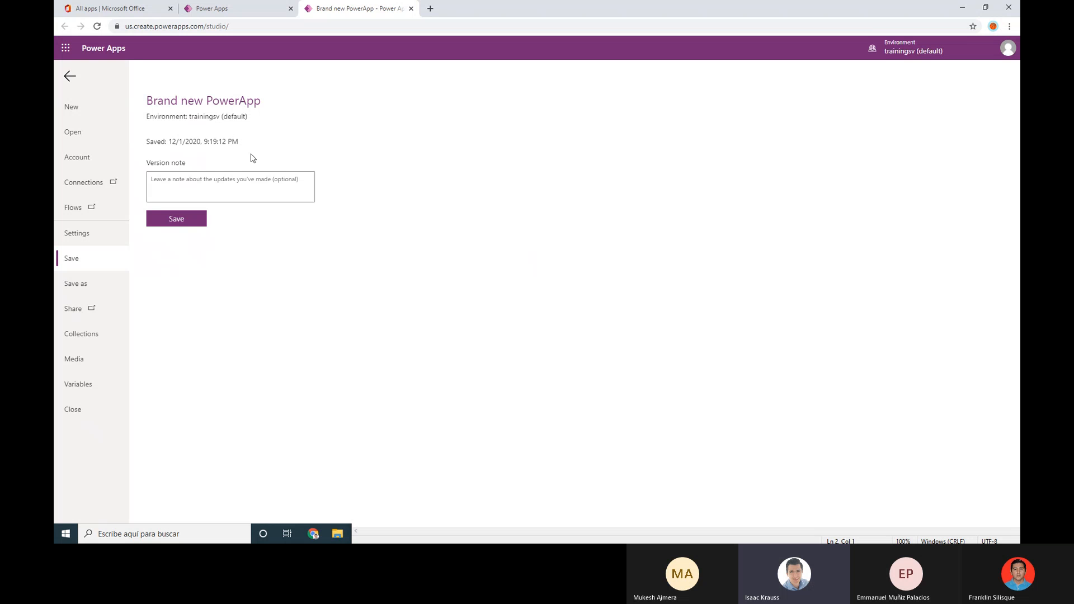
left_click(188, 224)
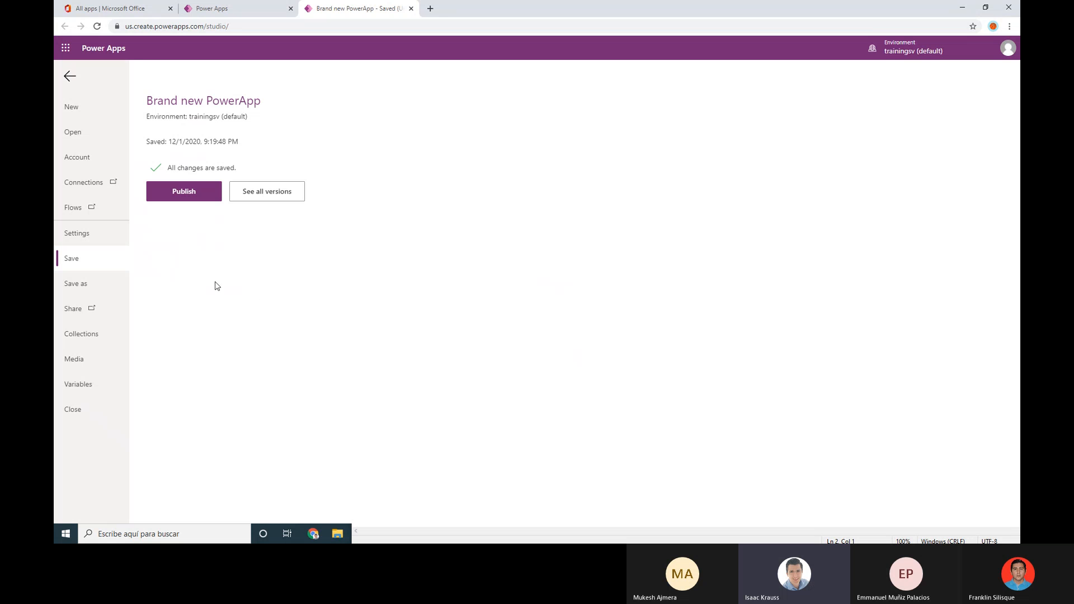
left_click(183, 200)
left_click(546, 341)
In the version history, restore Version 1 as version 3
left_click(257, 196)
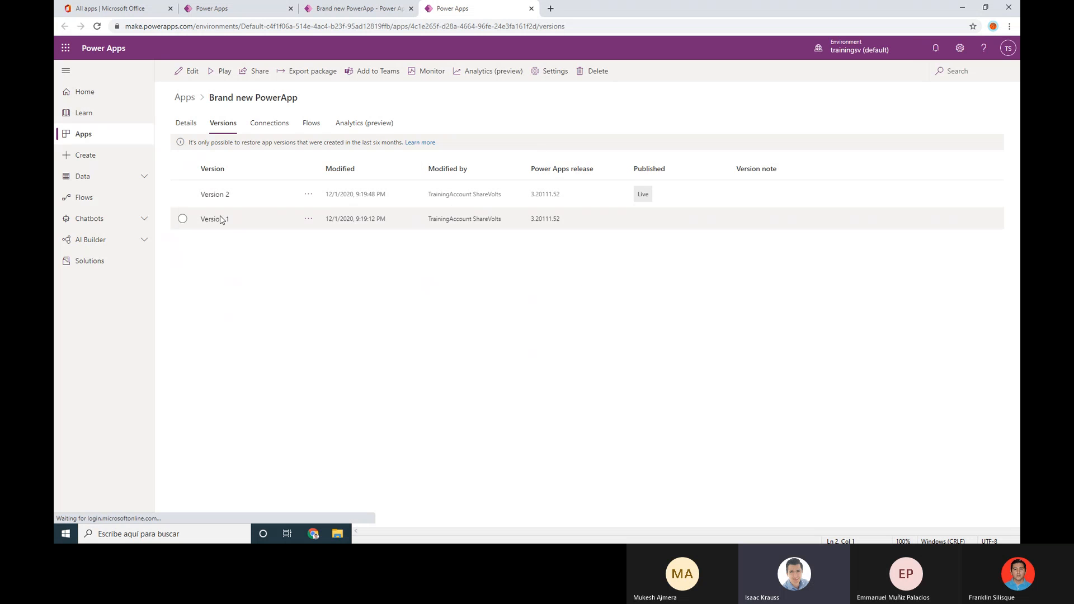
left_click(192, 222)
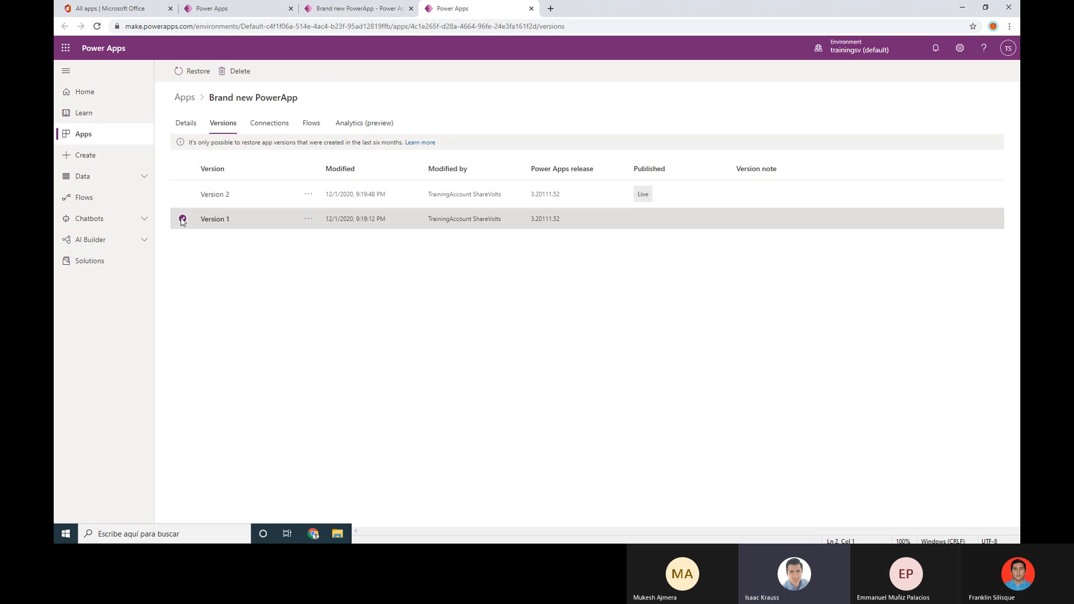
left_click(183, 218)
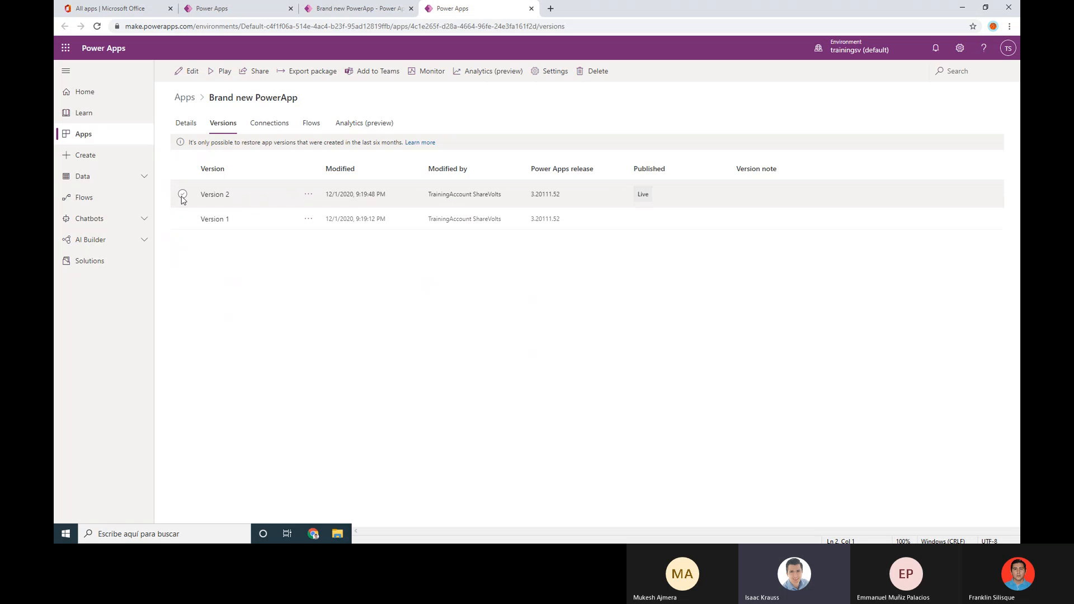
left_click(182, 194)
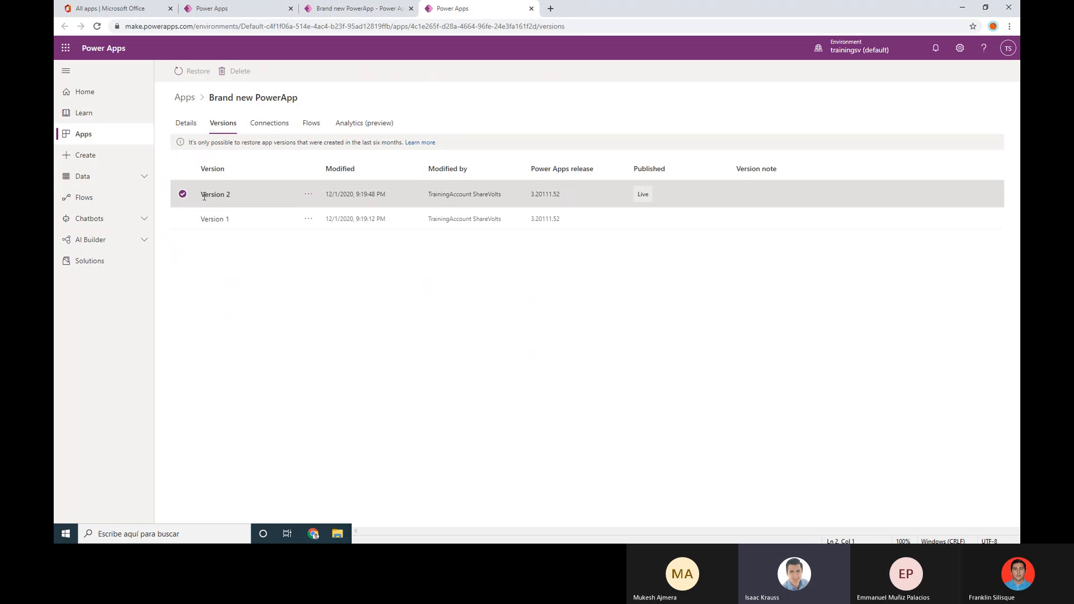
left_click(289, 194)
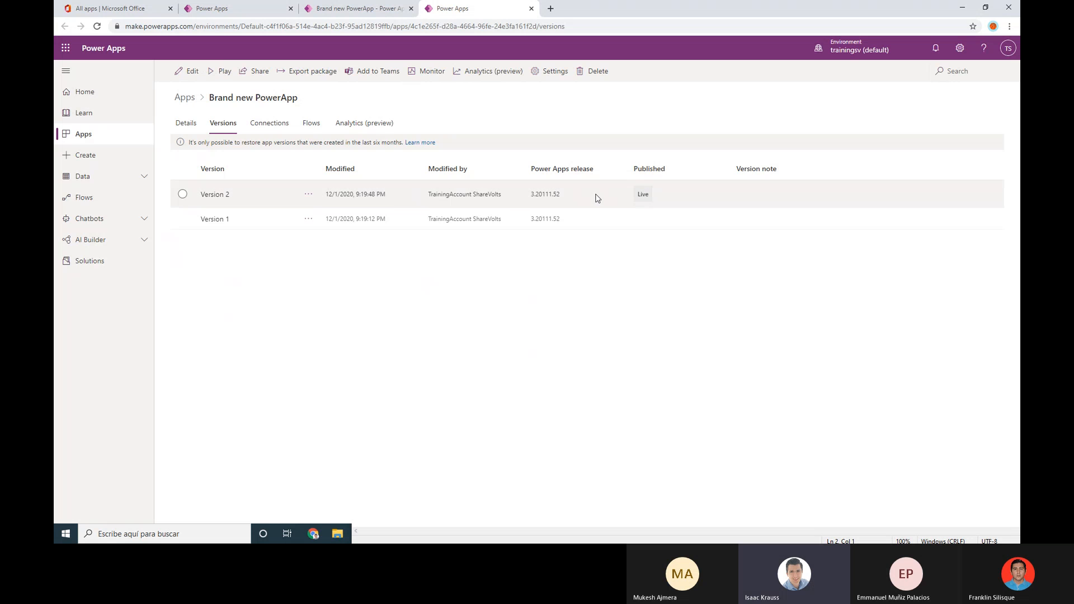
left_click(181, 197)
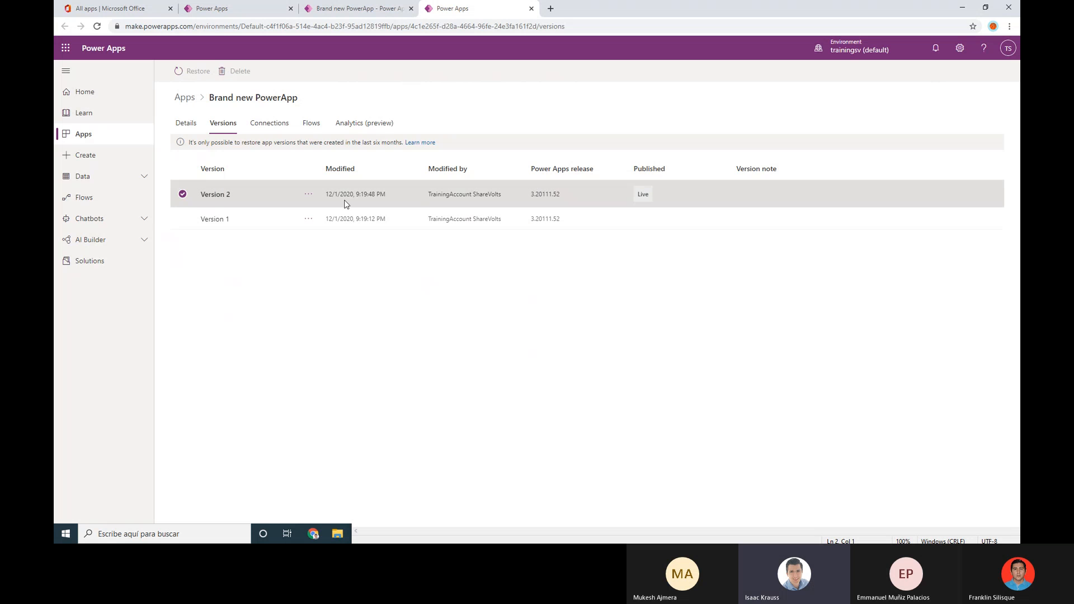
left_click(187, 199)
left_click(307, 221)
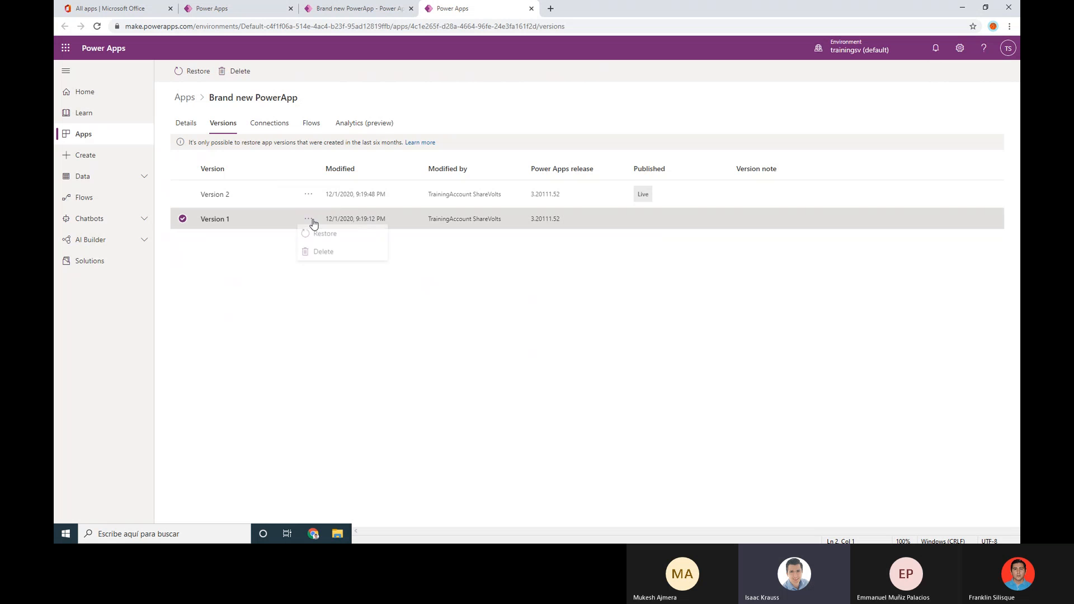
left_click(182, 195)
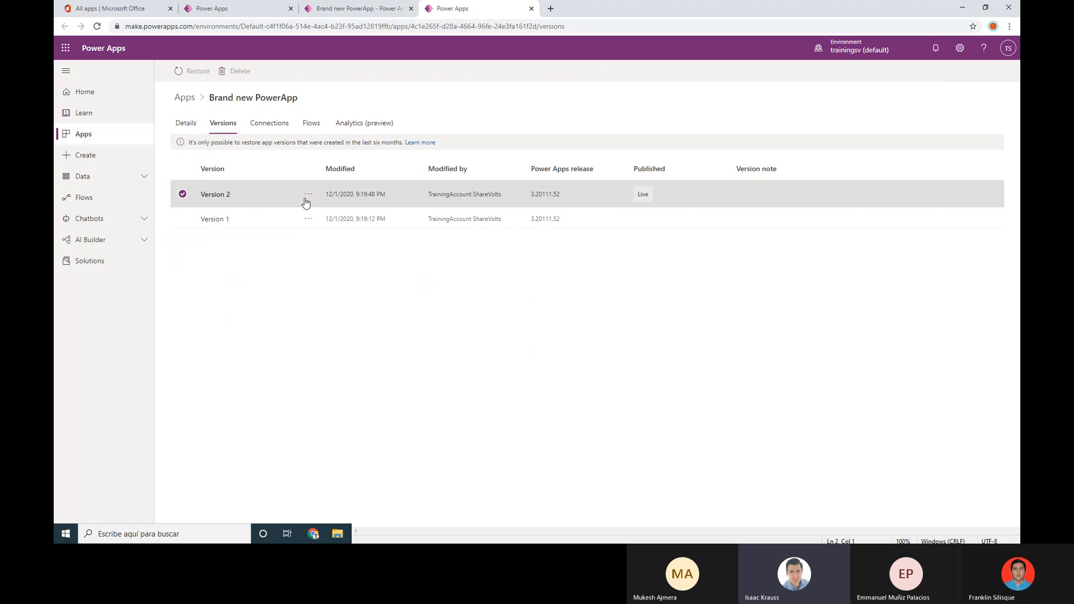
left_click(309, 220)
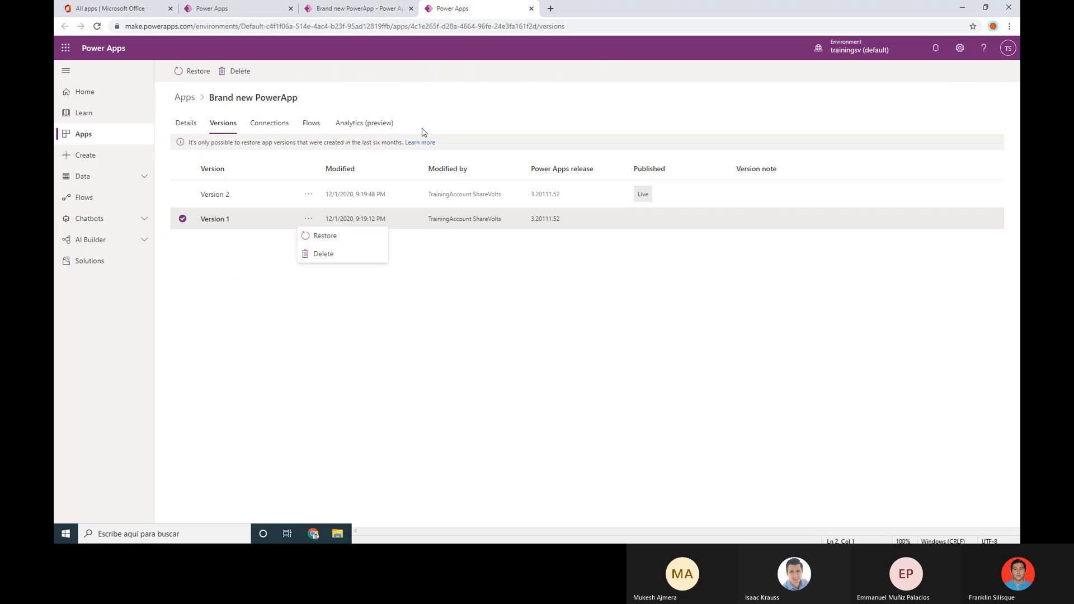
left_click(327, 237)
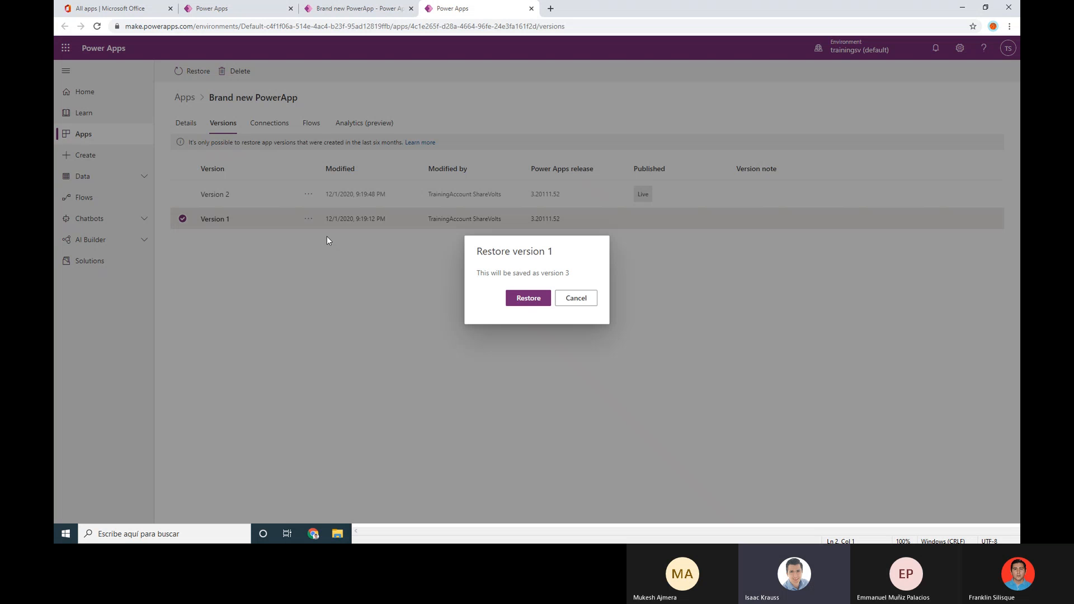
left_click(528, 299)
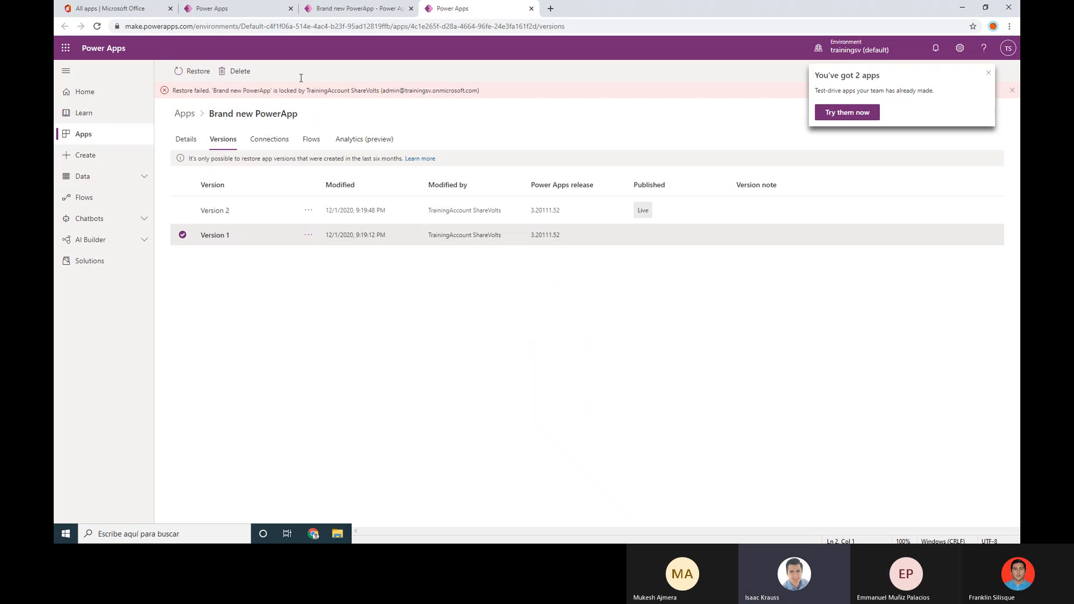
Close the studio editor with Leave, then retry restoring Version 1
left_click(355, 9)
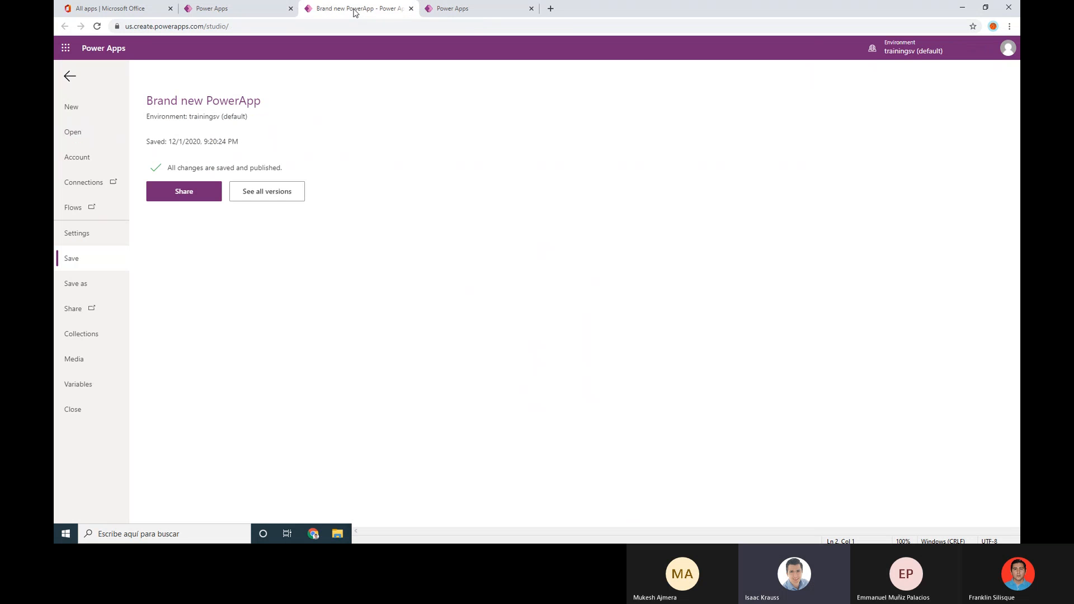
left_click(411, 9)
left_click(599, 85)
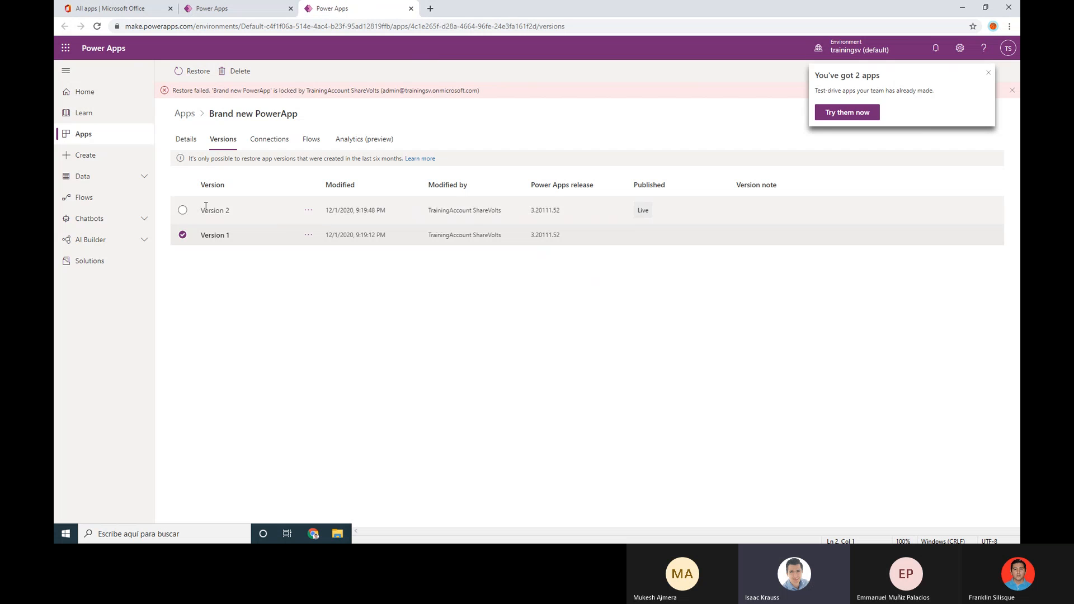
left_click(308, 235)
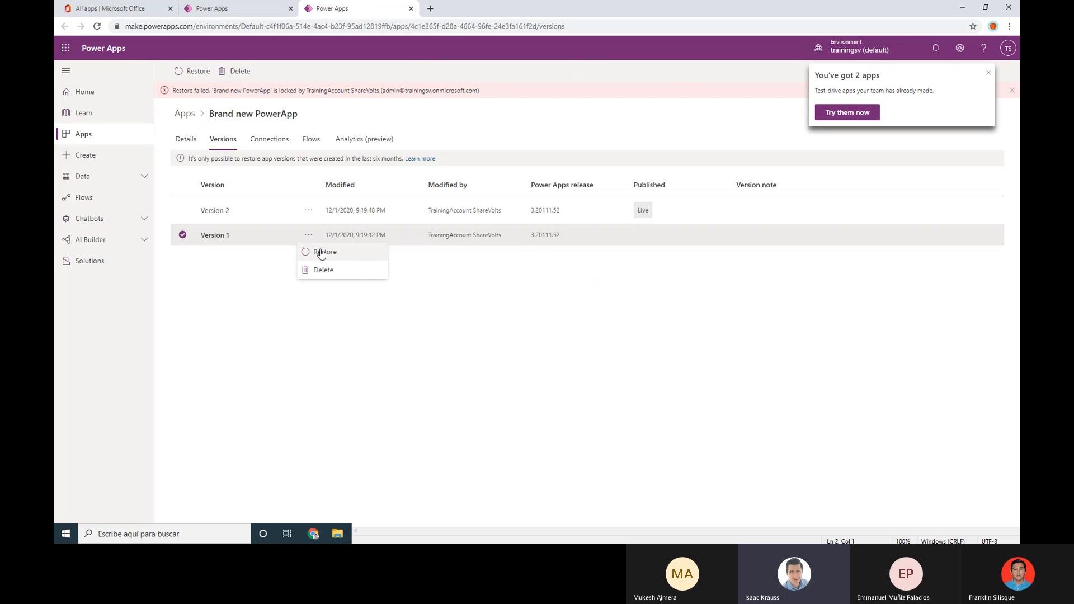
left_click(319, 250)
left_click(528, 299)
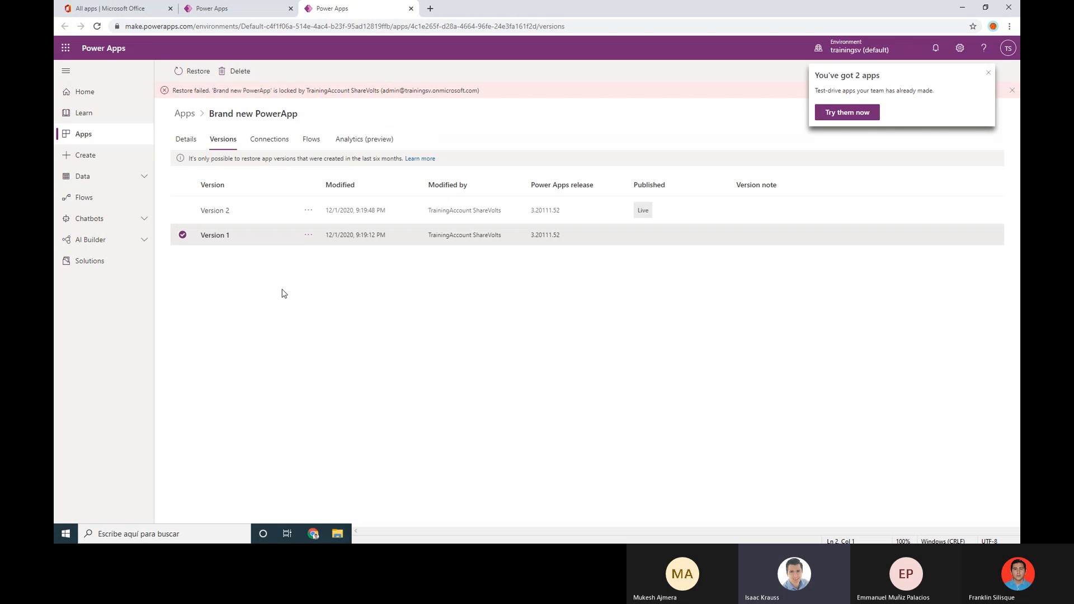
left_click(252, 12)
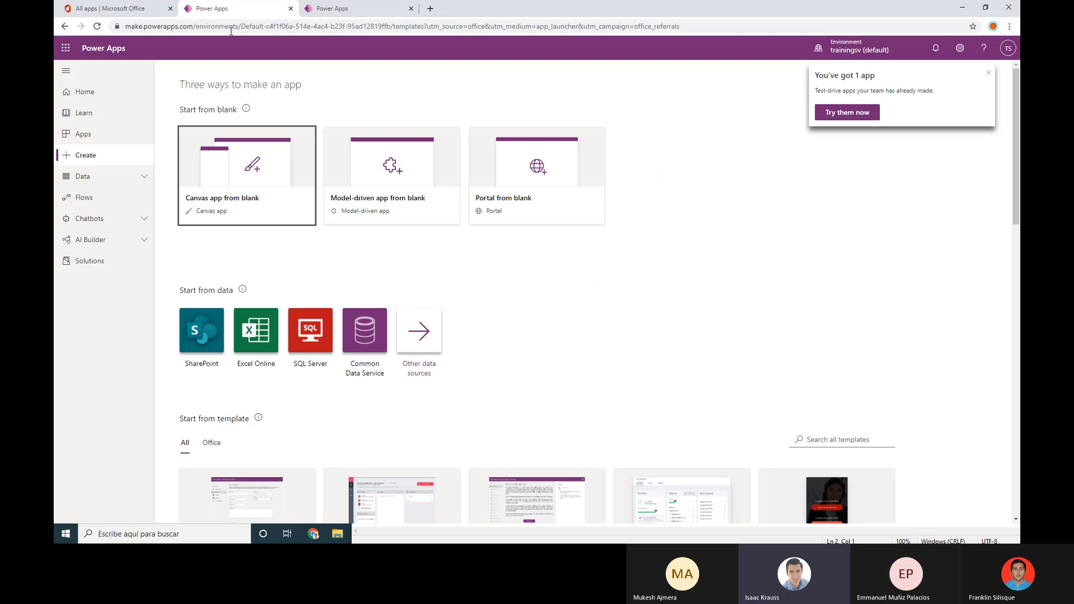
Relaunch Power Apps from the Office app launcher and view Brand new PowerApp's details
left_click(290, 9)
left_click(291, 9)
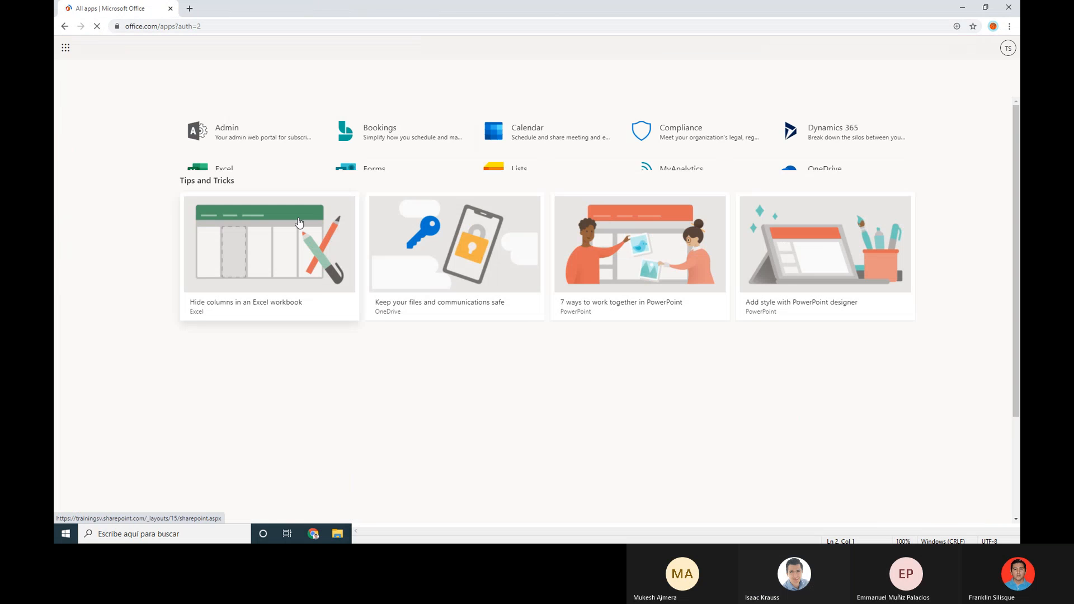
left_click(833, 207)
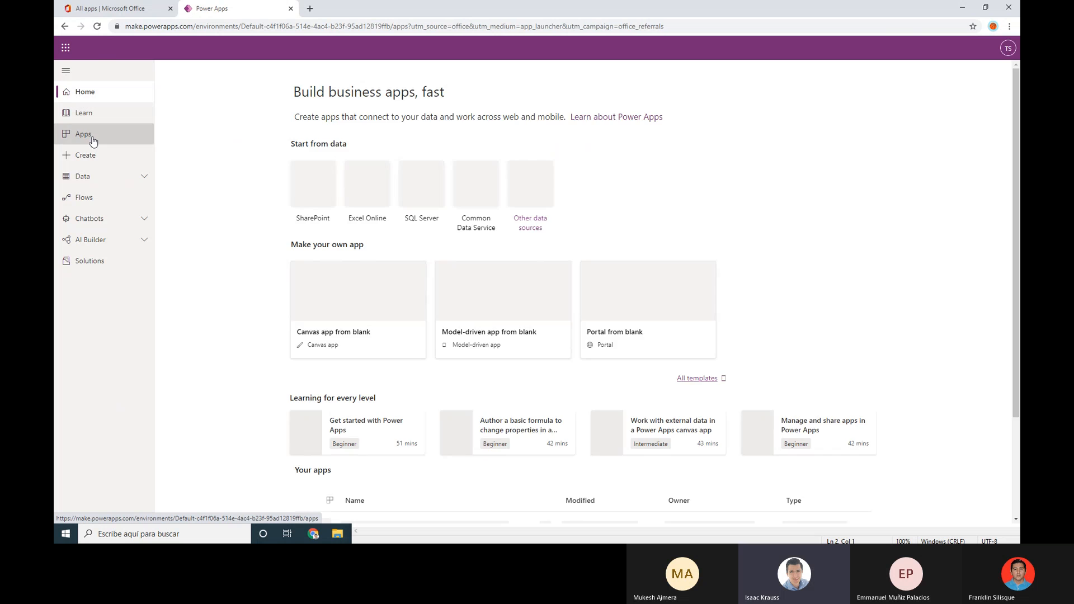
left_click(90, 138)
left_click(424, 179)
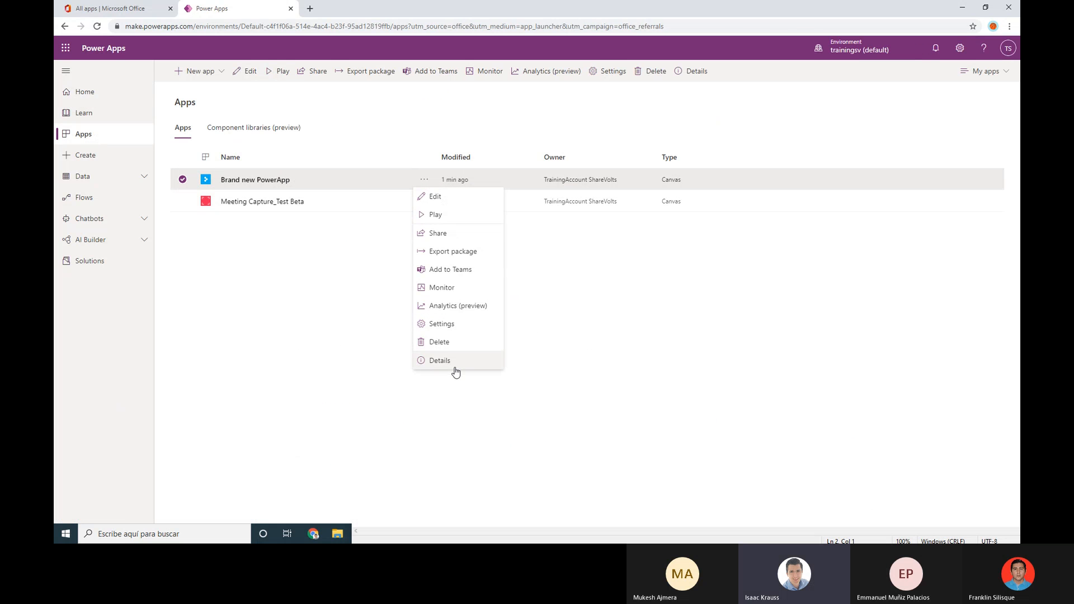
left_click(455, 366)
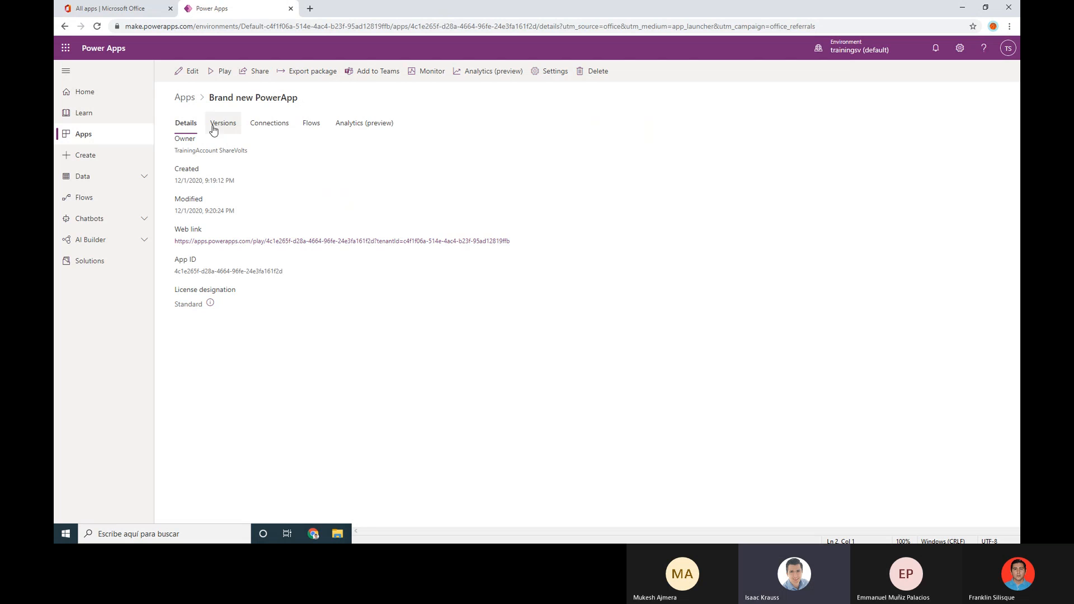
Retry restoring Version 1 from the Versions tab
left_click(219, 124)
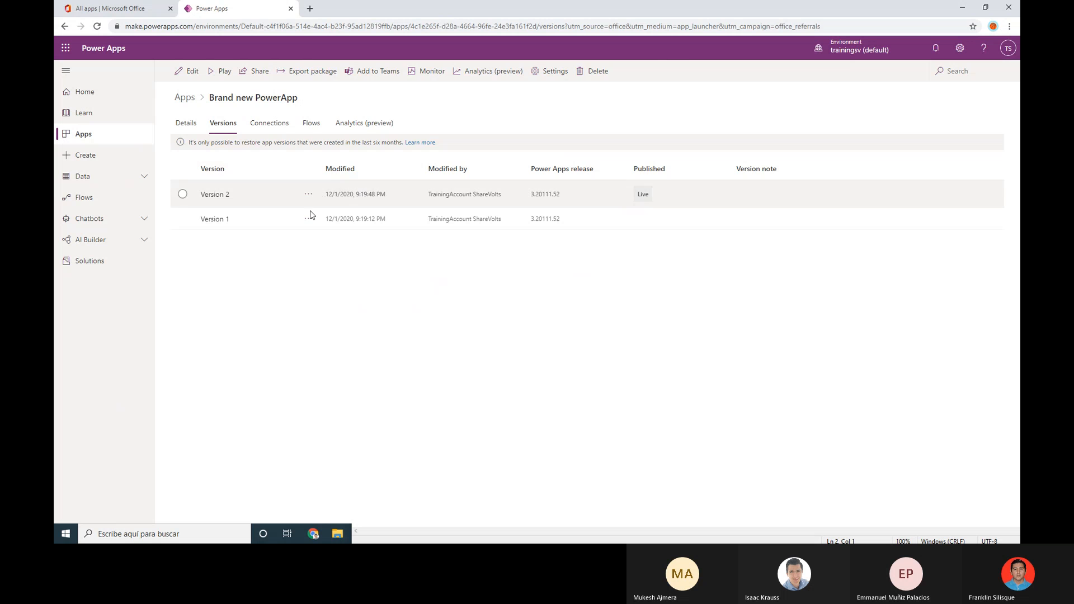
left_click(308, 219)
left_click(310, 236)
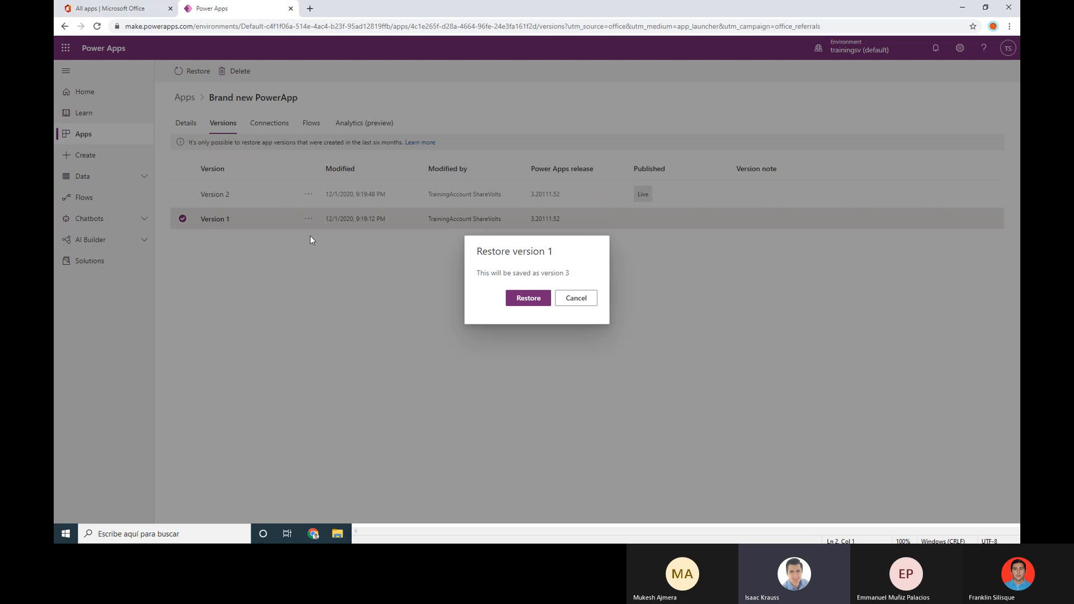
left_click(521, 305)
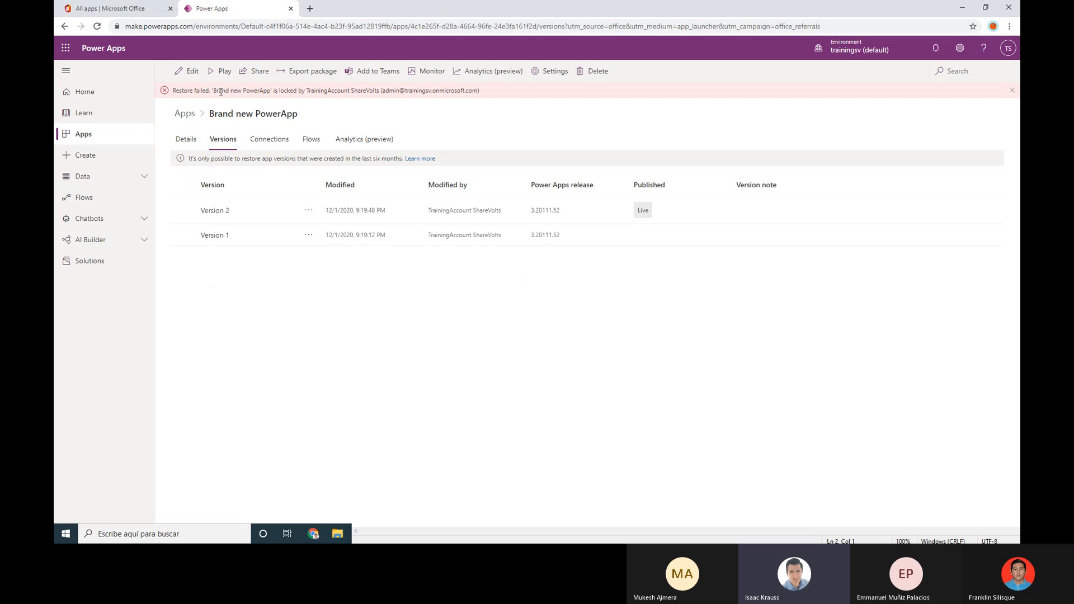
Read the restore error banner to see who has the app locked
left_click_drag(216, 91, 363, 92)
left_click(328, 89)
left_click_drag(277, 91, 479, 91)
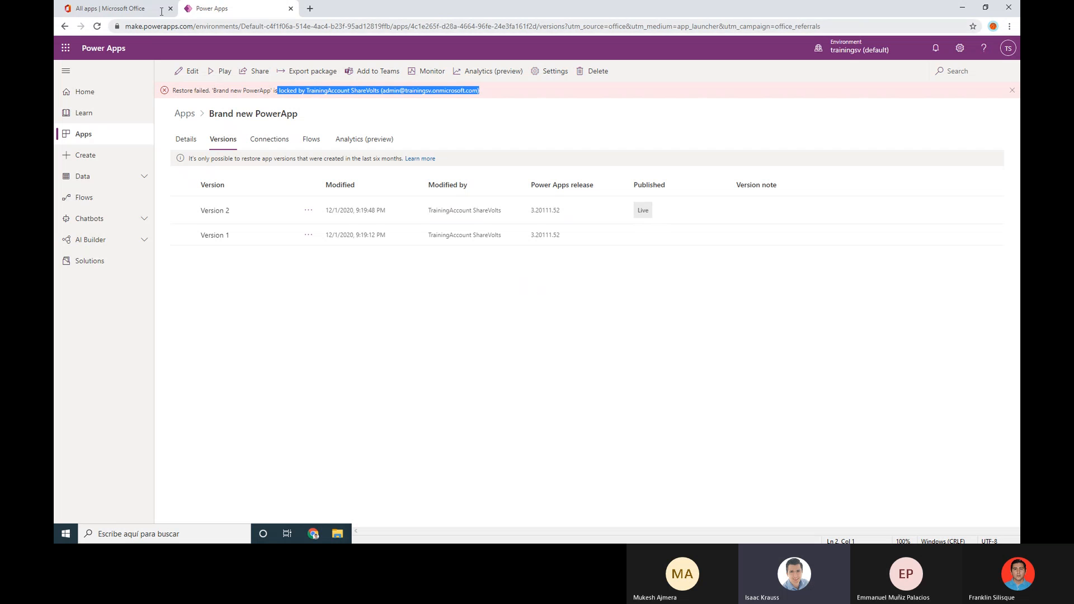
left_click(759, 263)
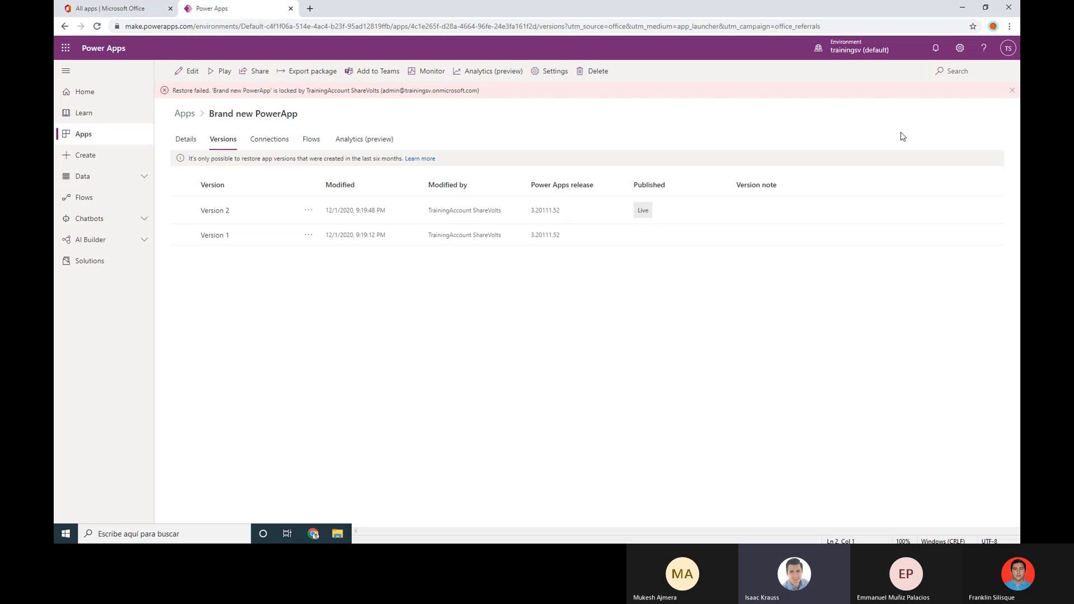